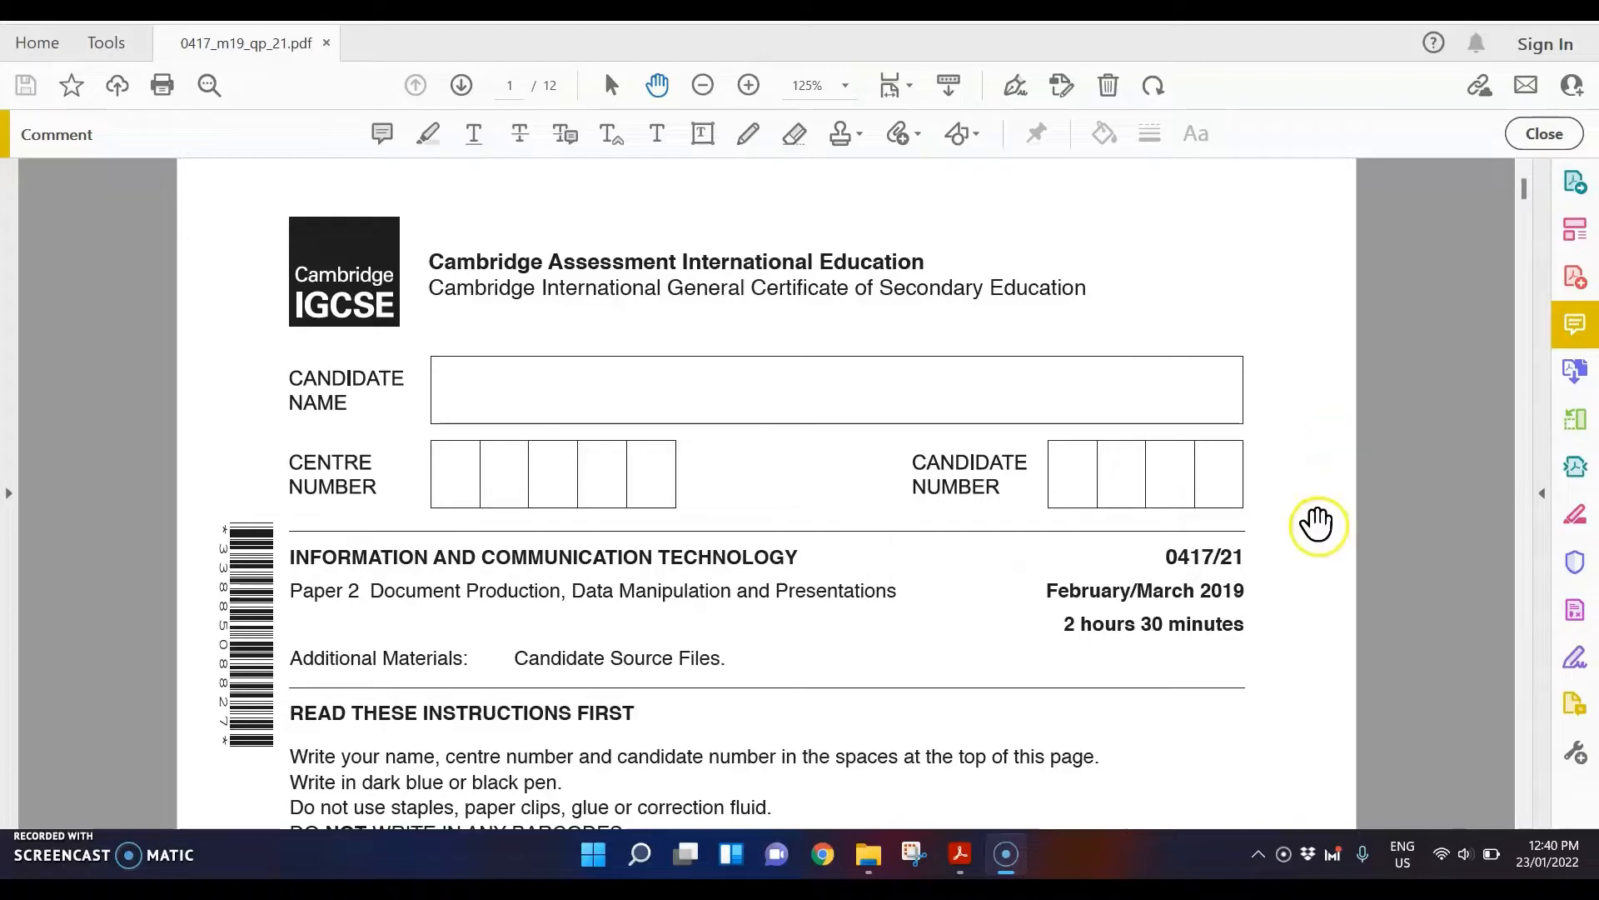
- Go to Task 1 in the exam paper and open M219EVIDENCE.rtf from the March 2019 folder
scroll(1253, 612, "down", 3)
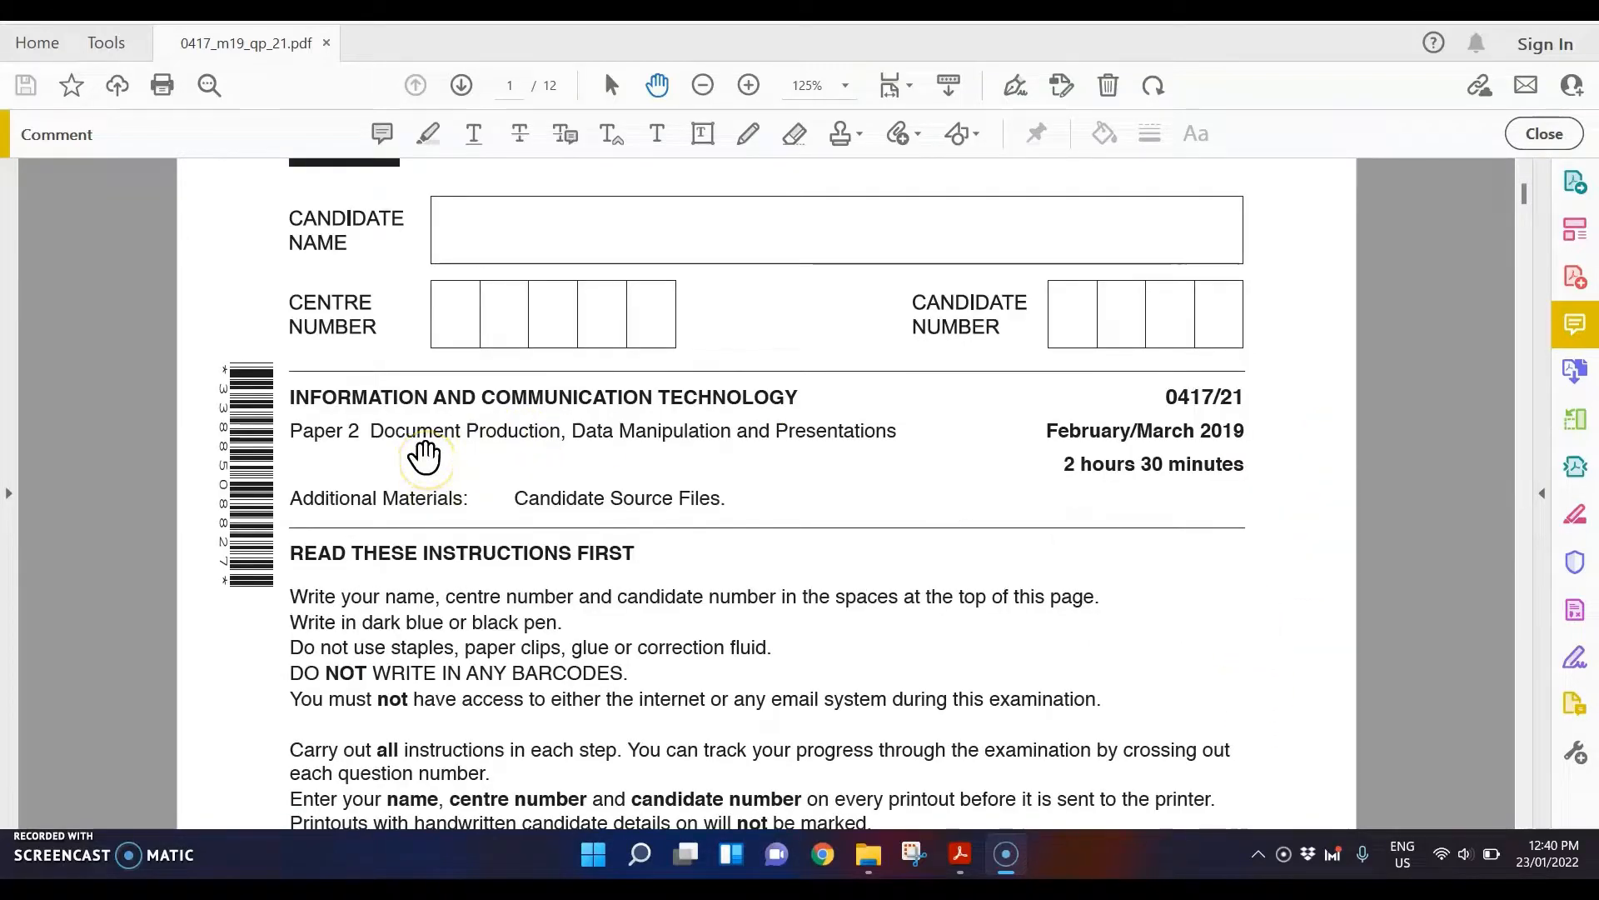
scroll(758, 442, "down", 12)
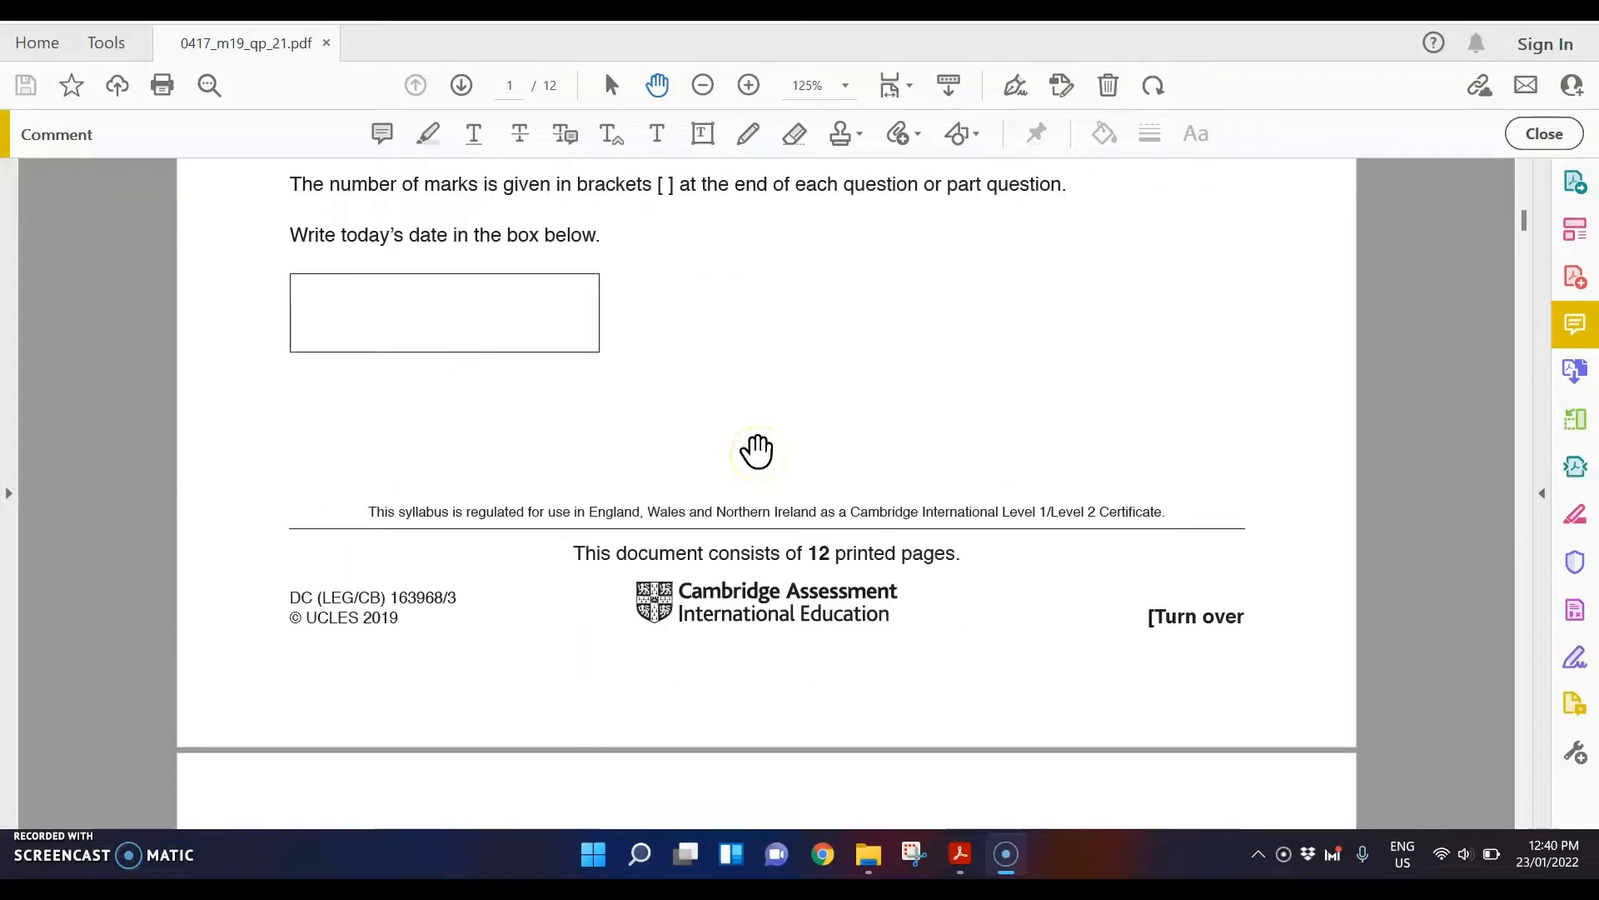
scroll(757, 450, "down", 10)
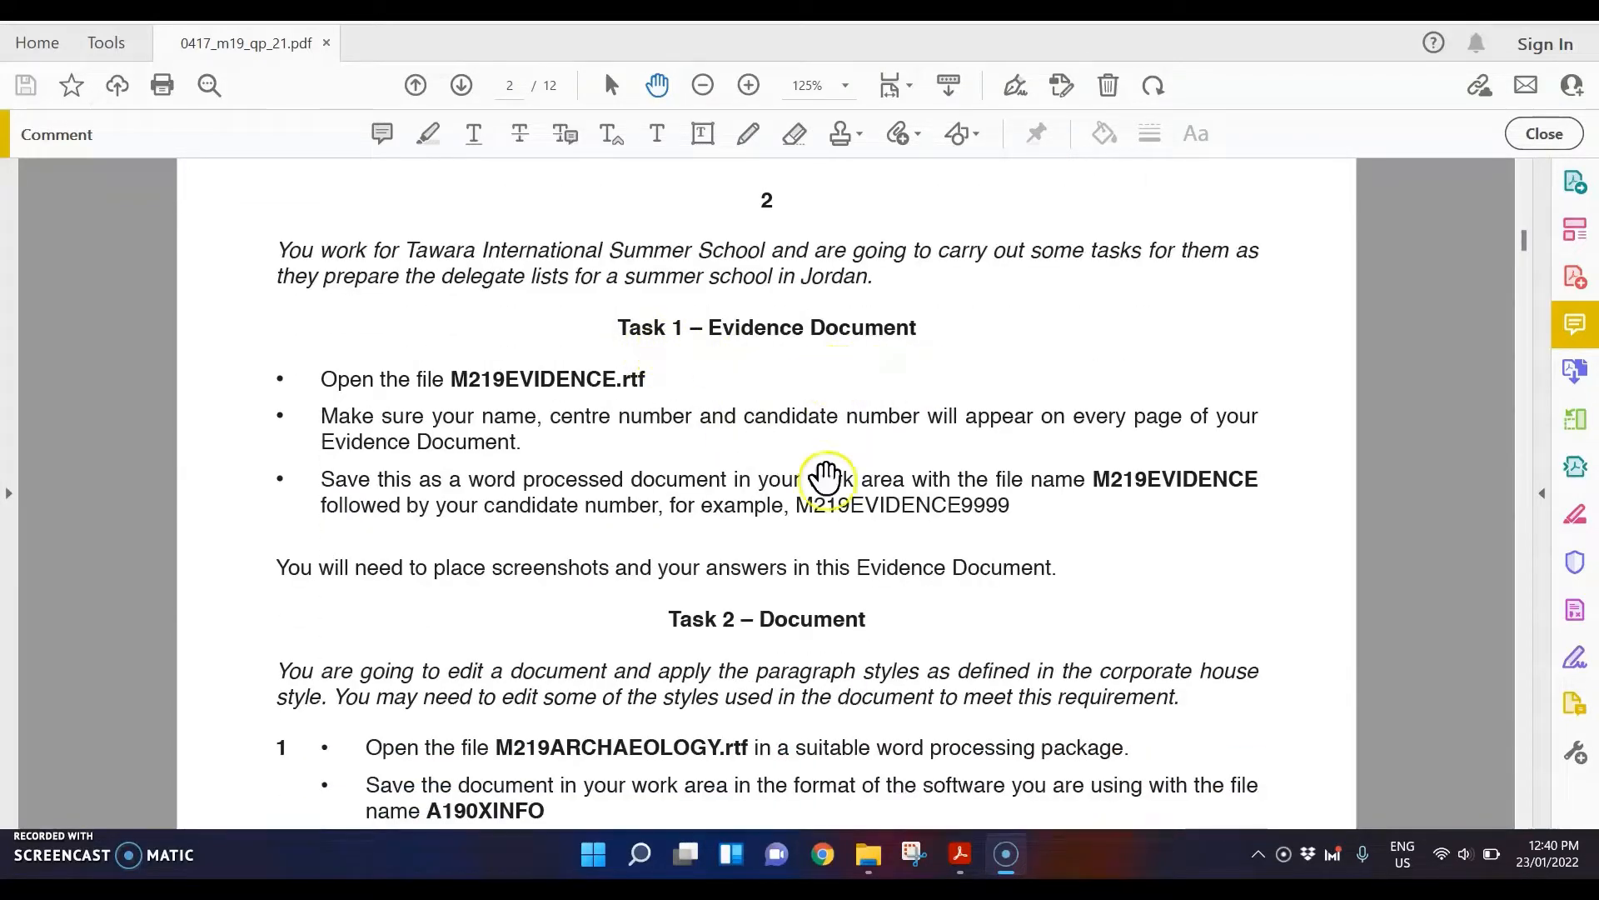
left_click(869, 854)
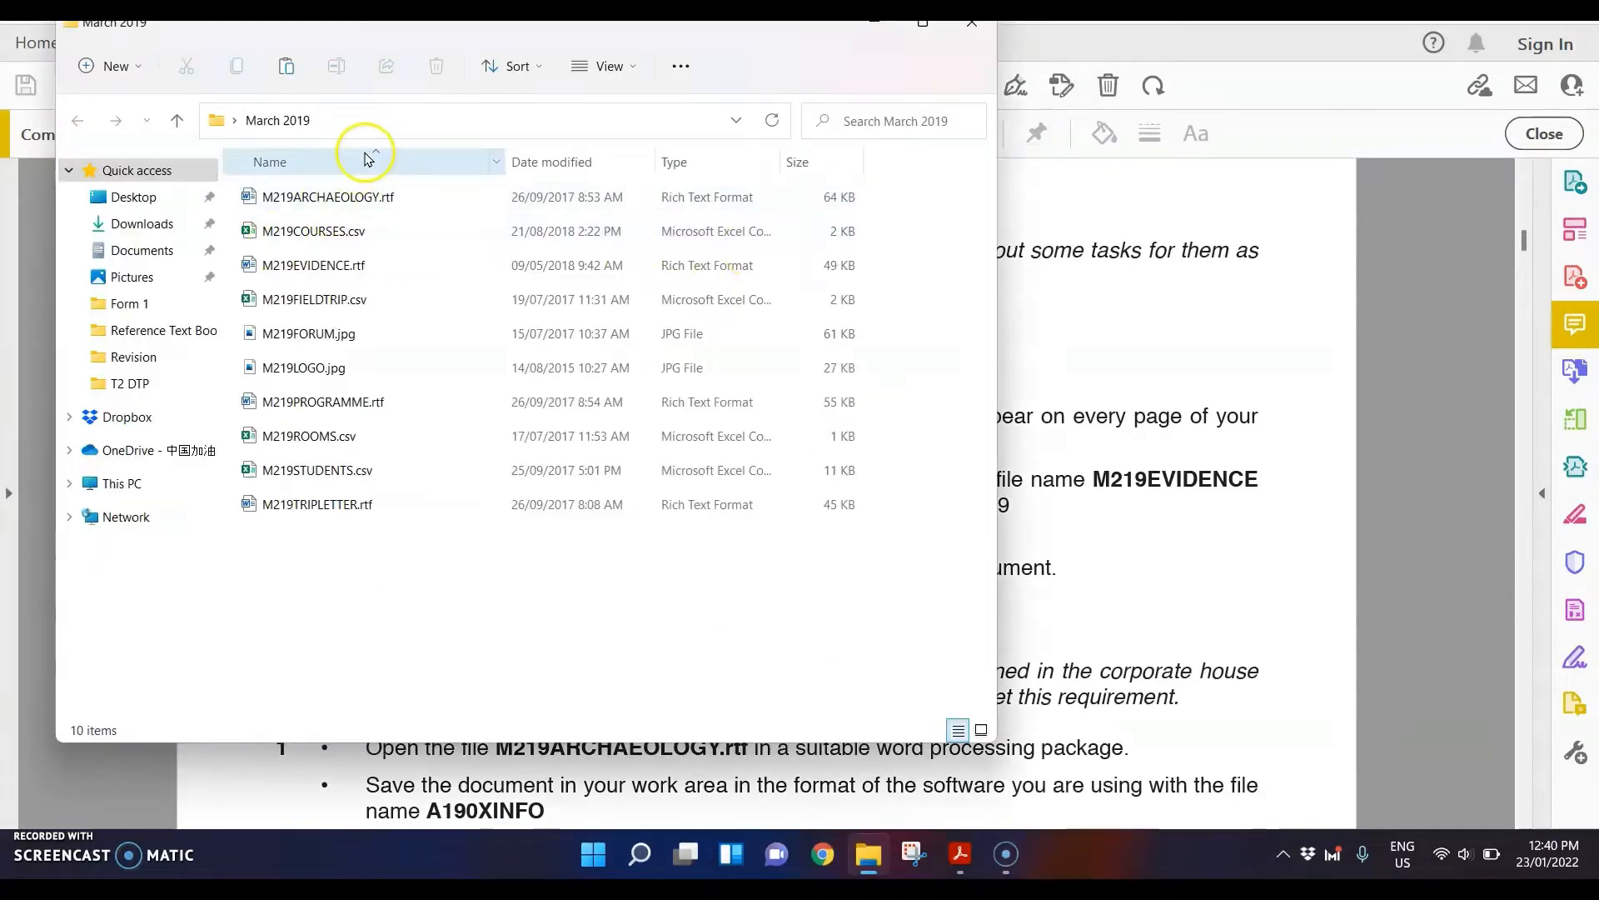
left_click(313, 267)
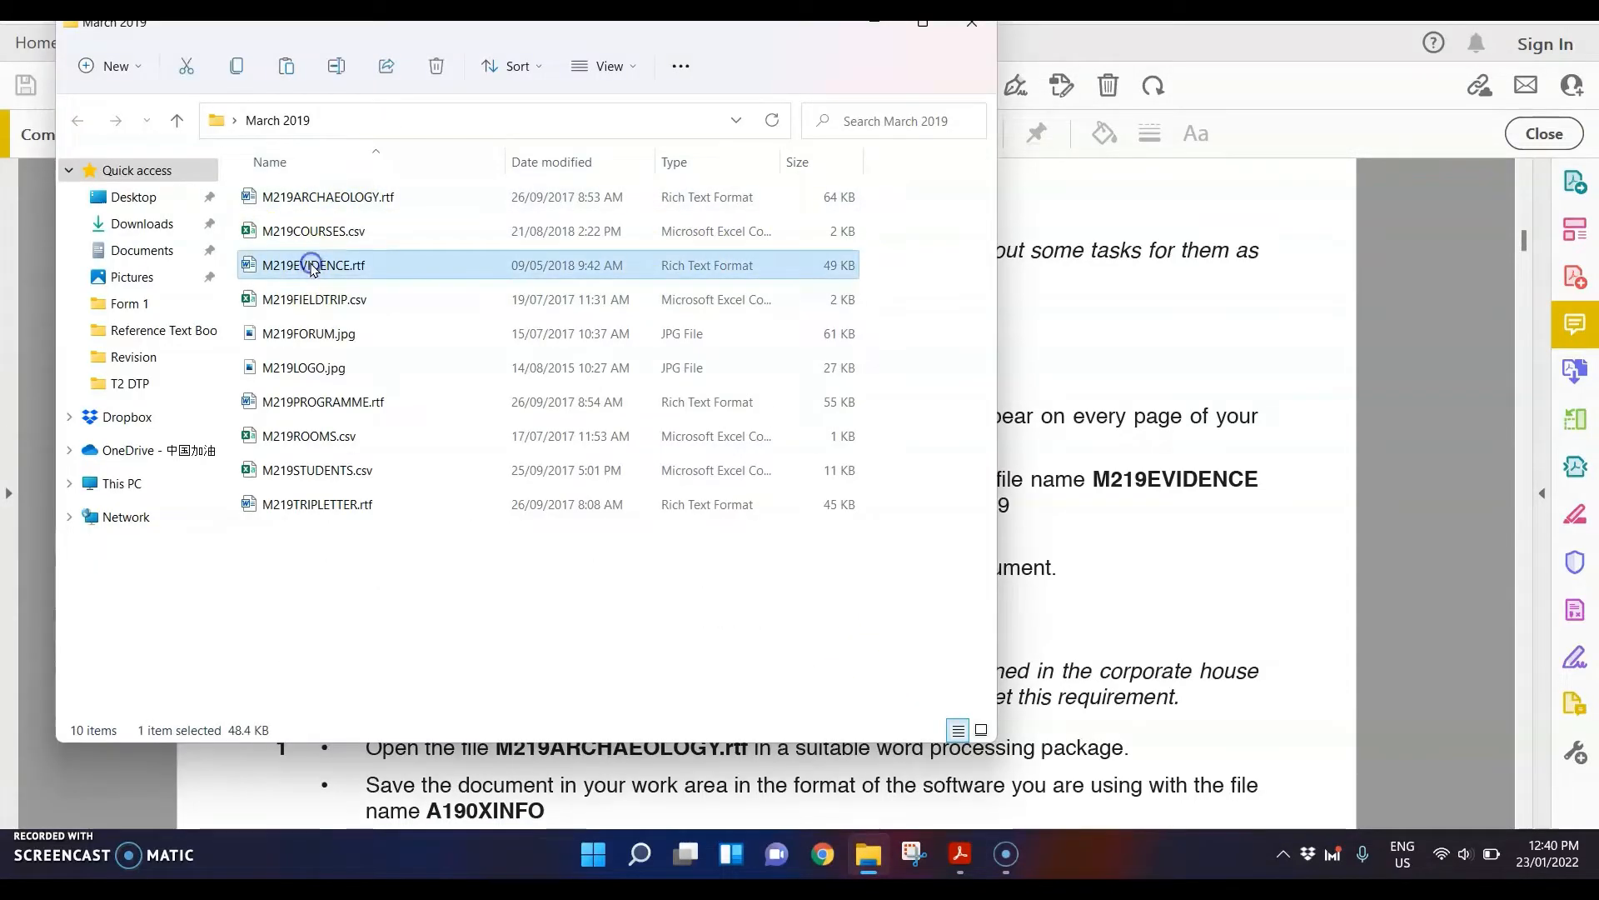
double_click(313, 267)
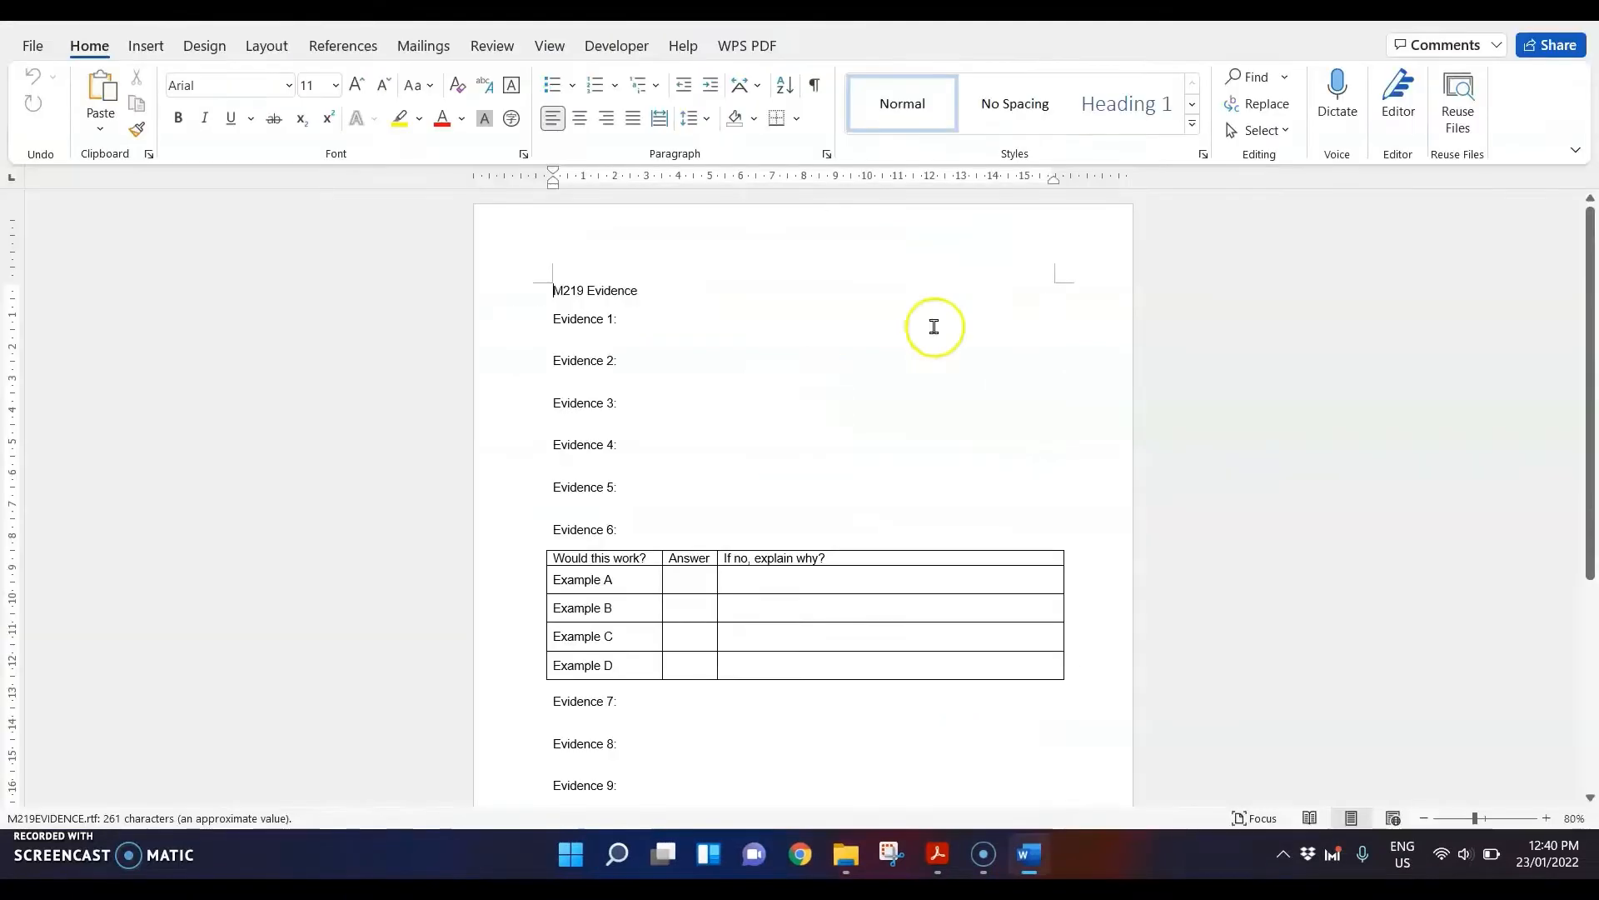
- Save the evidence document in the March 2019 folder as a Word Document (*.docx) named M219EVIDENCEXXXX, accepting the format upgrade
left_click(25, 48)
left_click(70, 313)
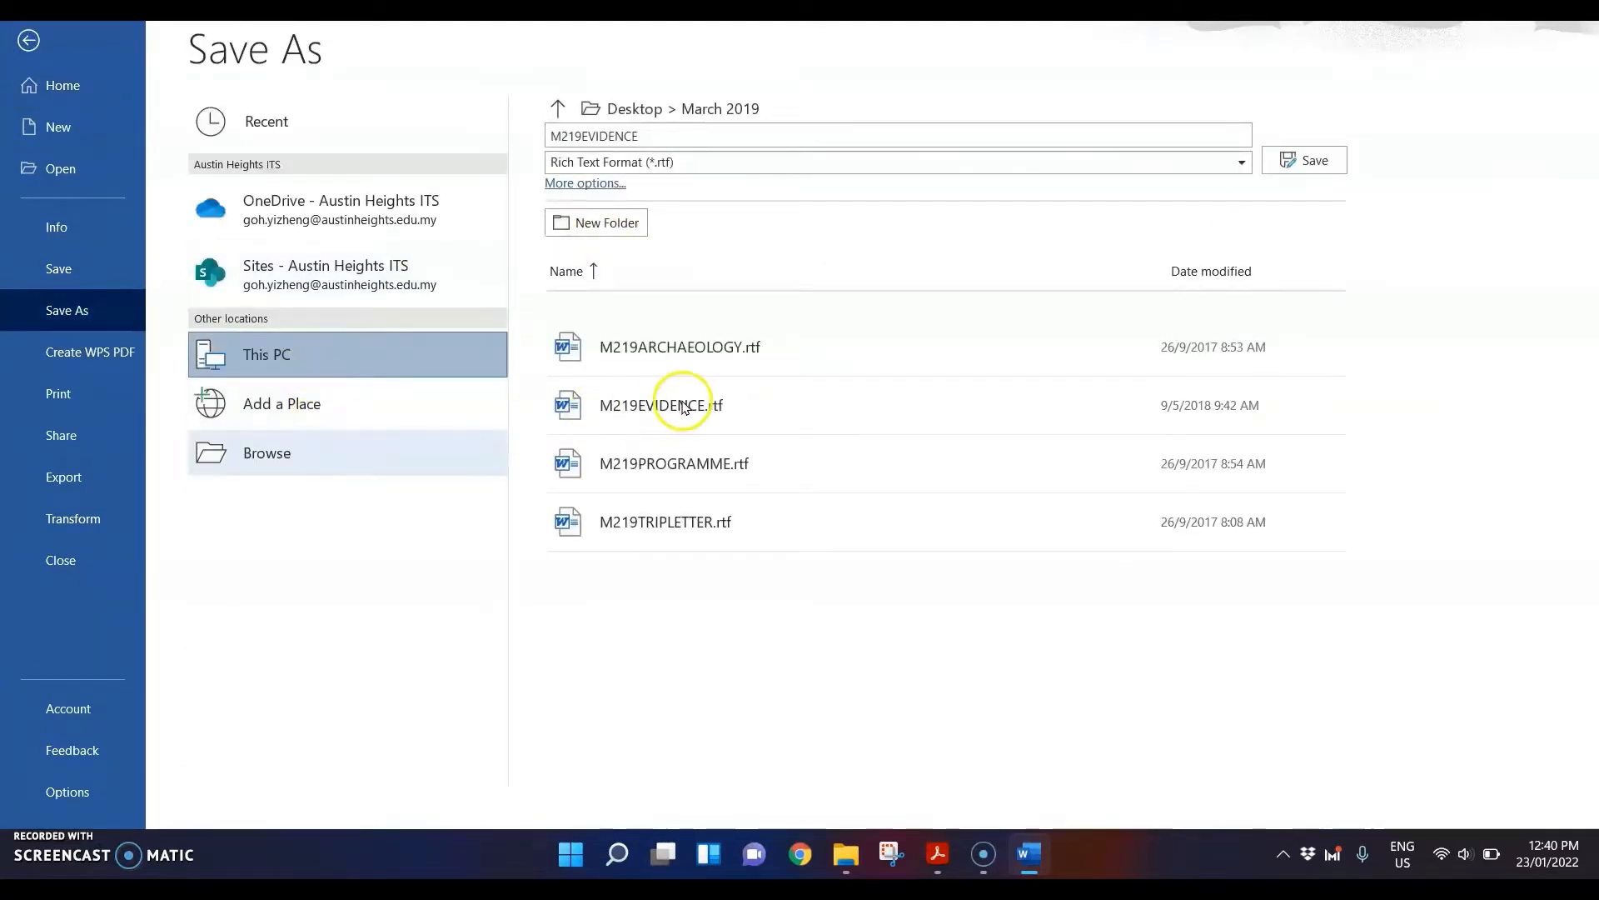
left_click(683, 408)
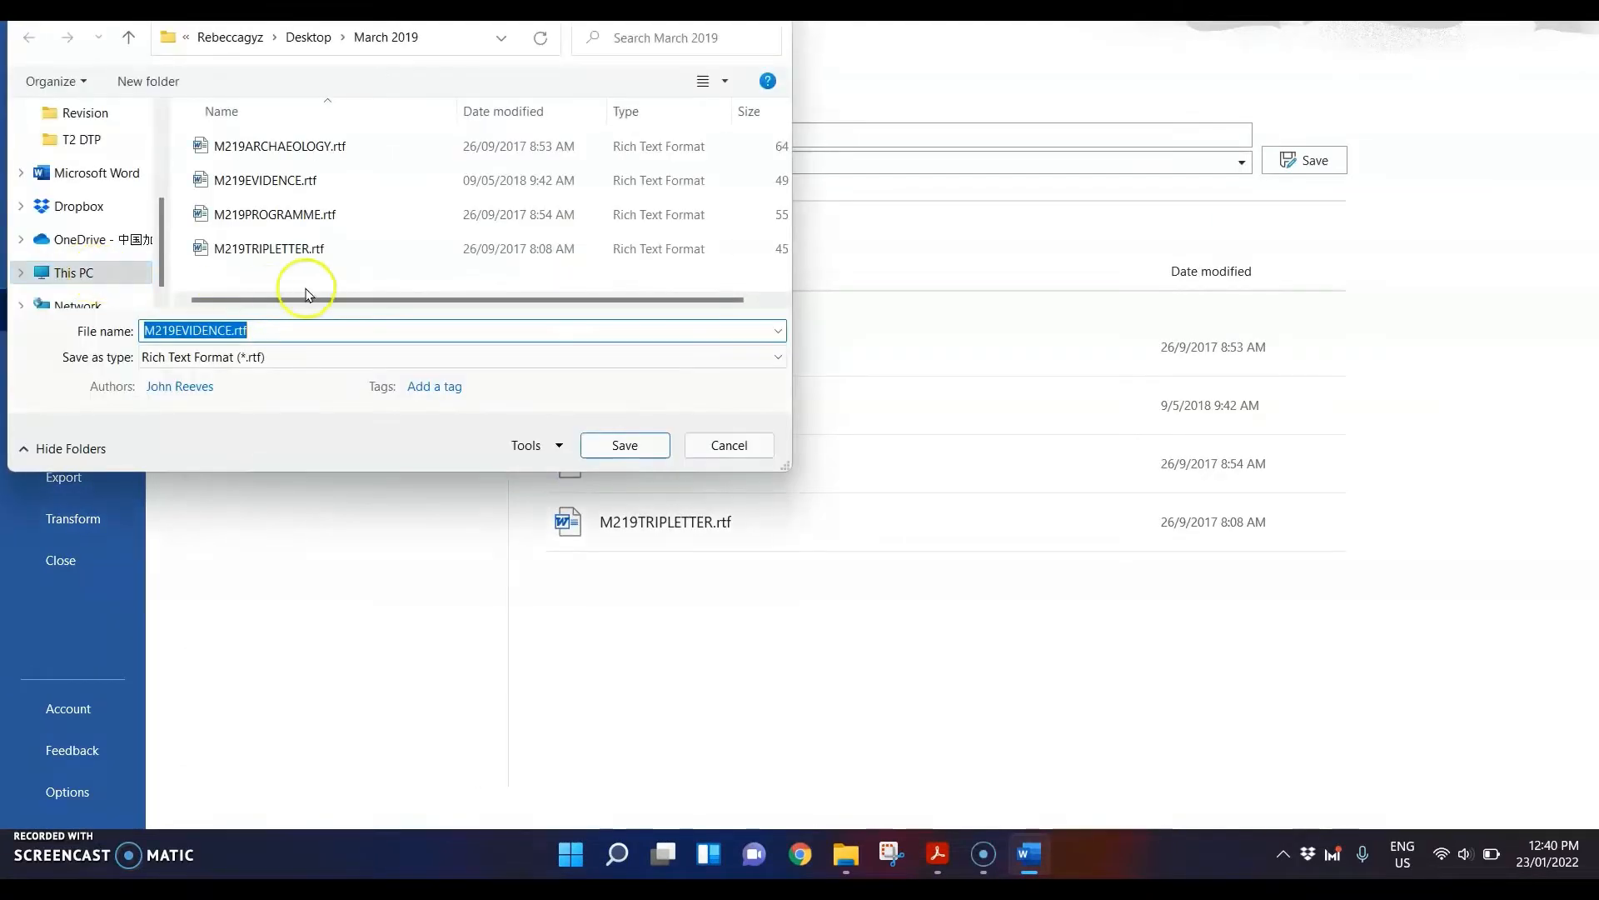
left_click(311, 357)
left_click(306, 383)
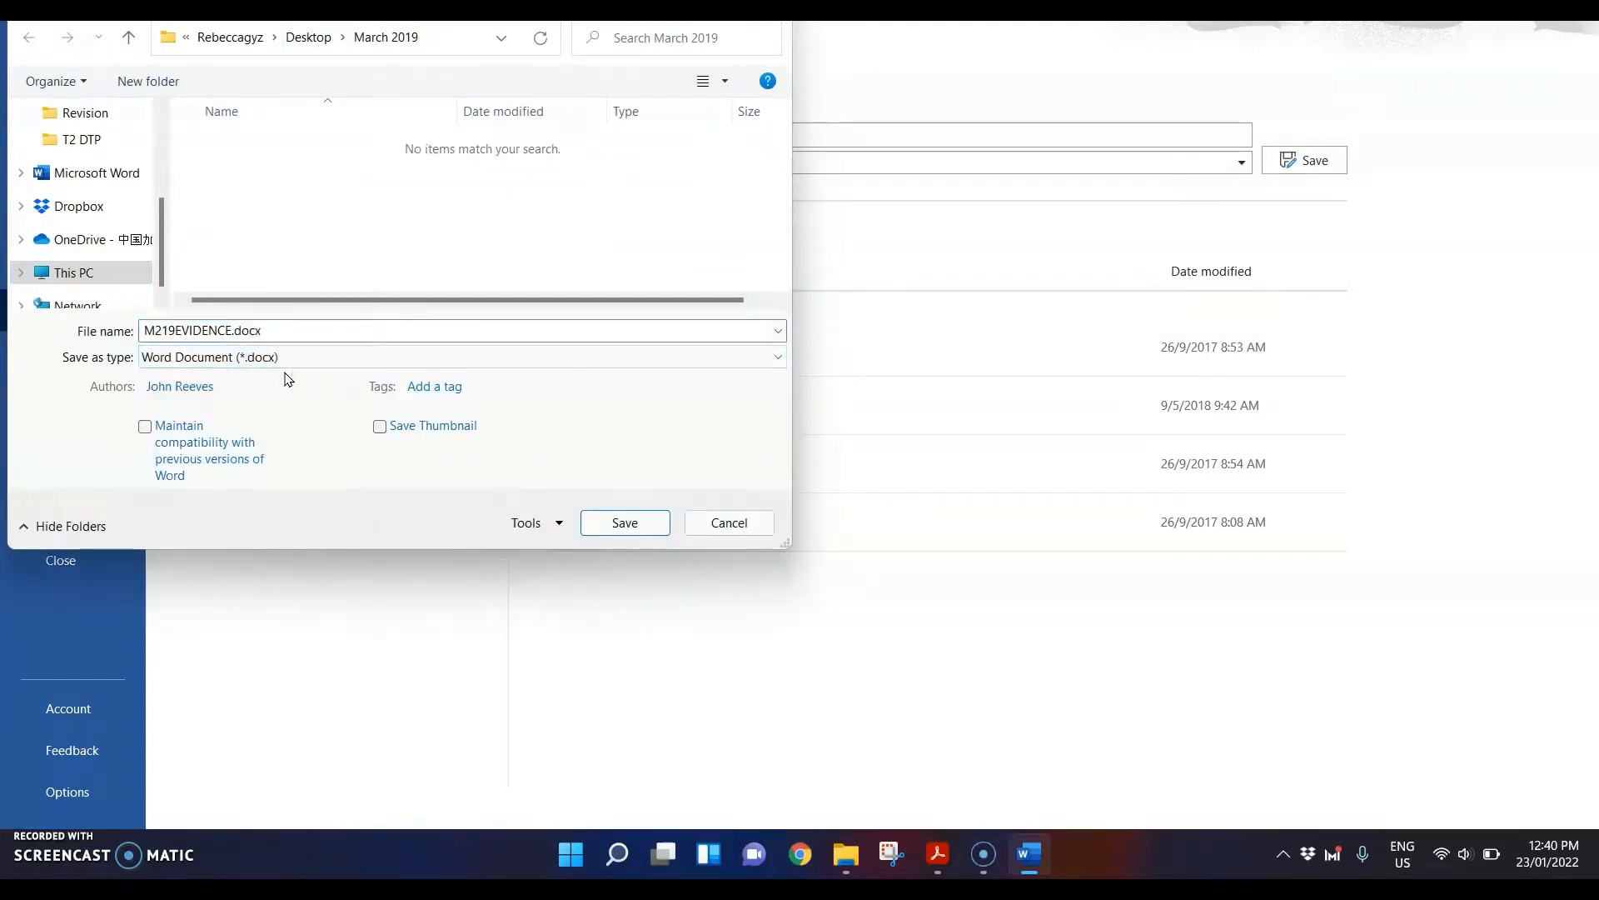
double_click(225, 330)
left_click(230, 331)
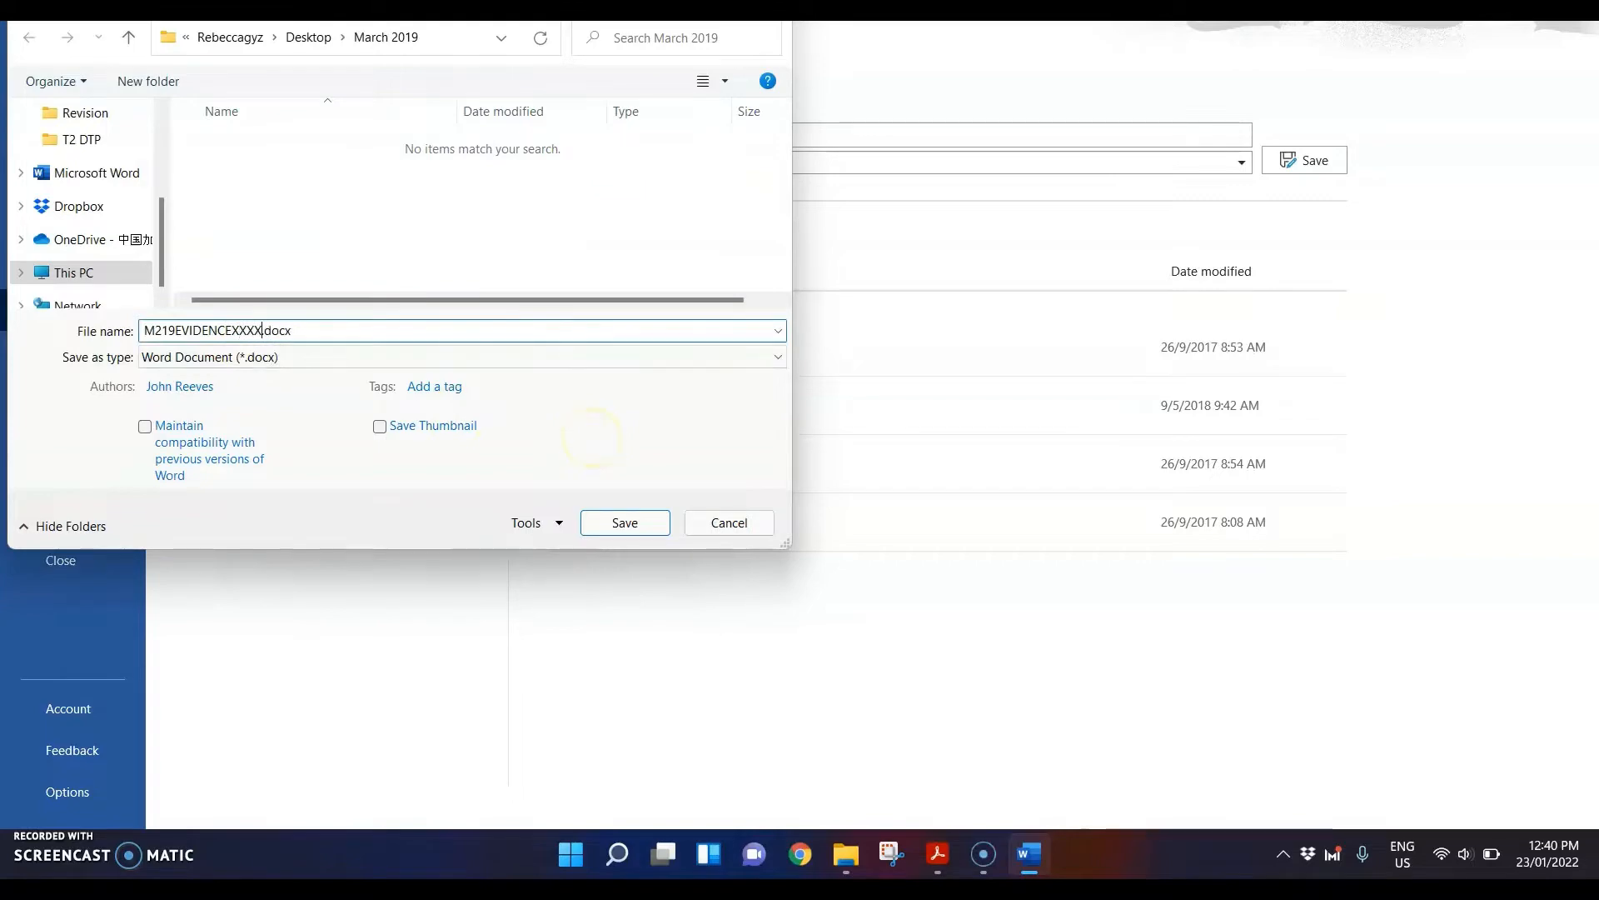
left_click(607, 517)
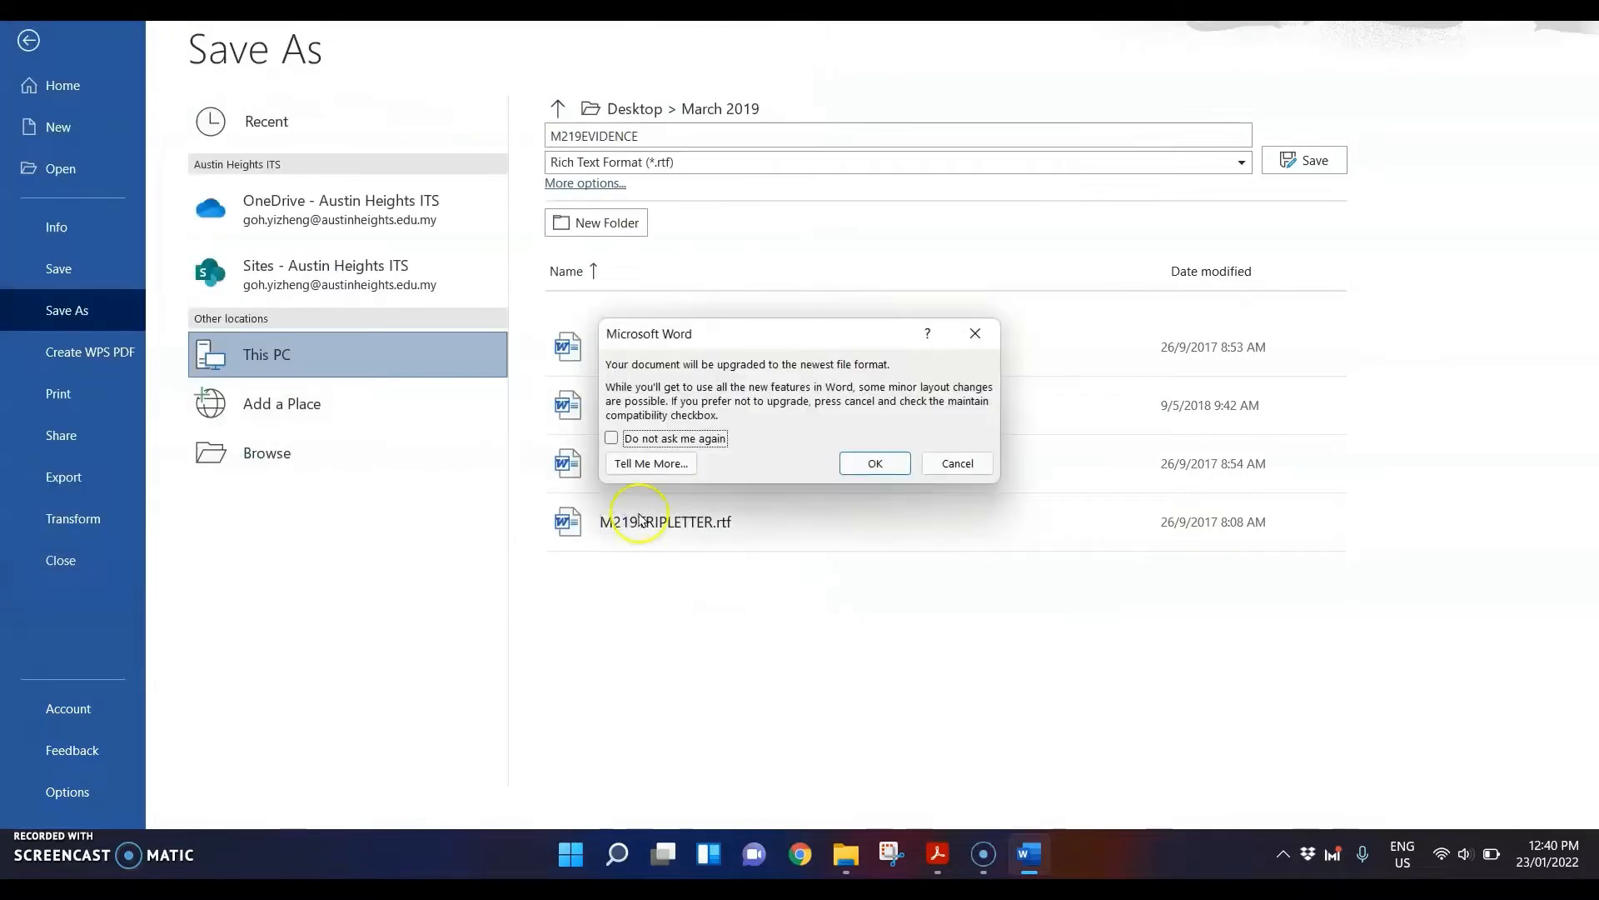
left_click(866, 464)
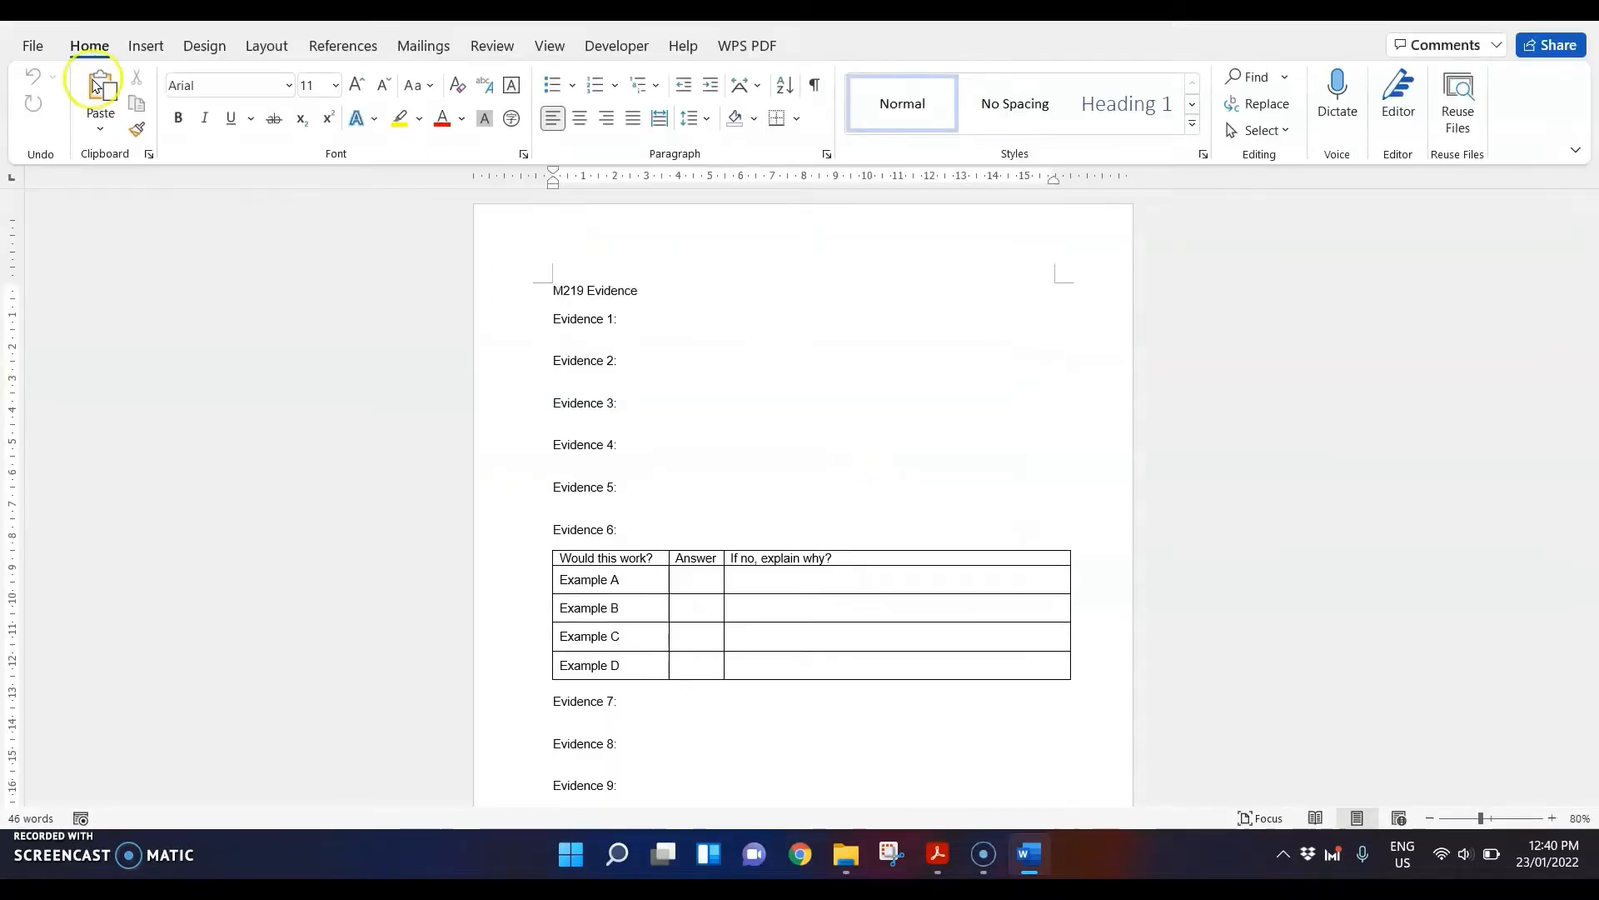
- Add the text "Candidate details" to the evidence document's page header and return to the body text
double_click(618, 248)
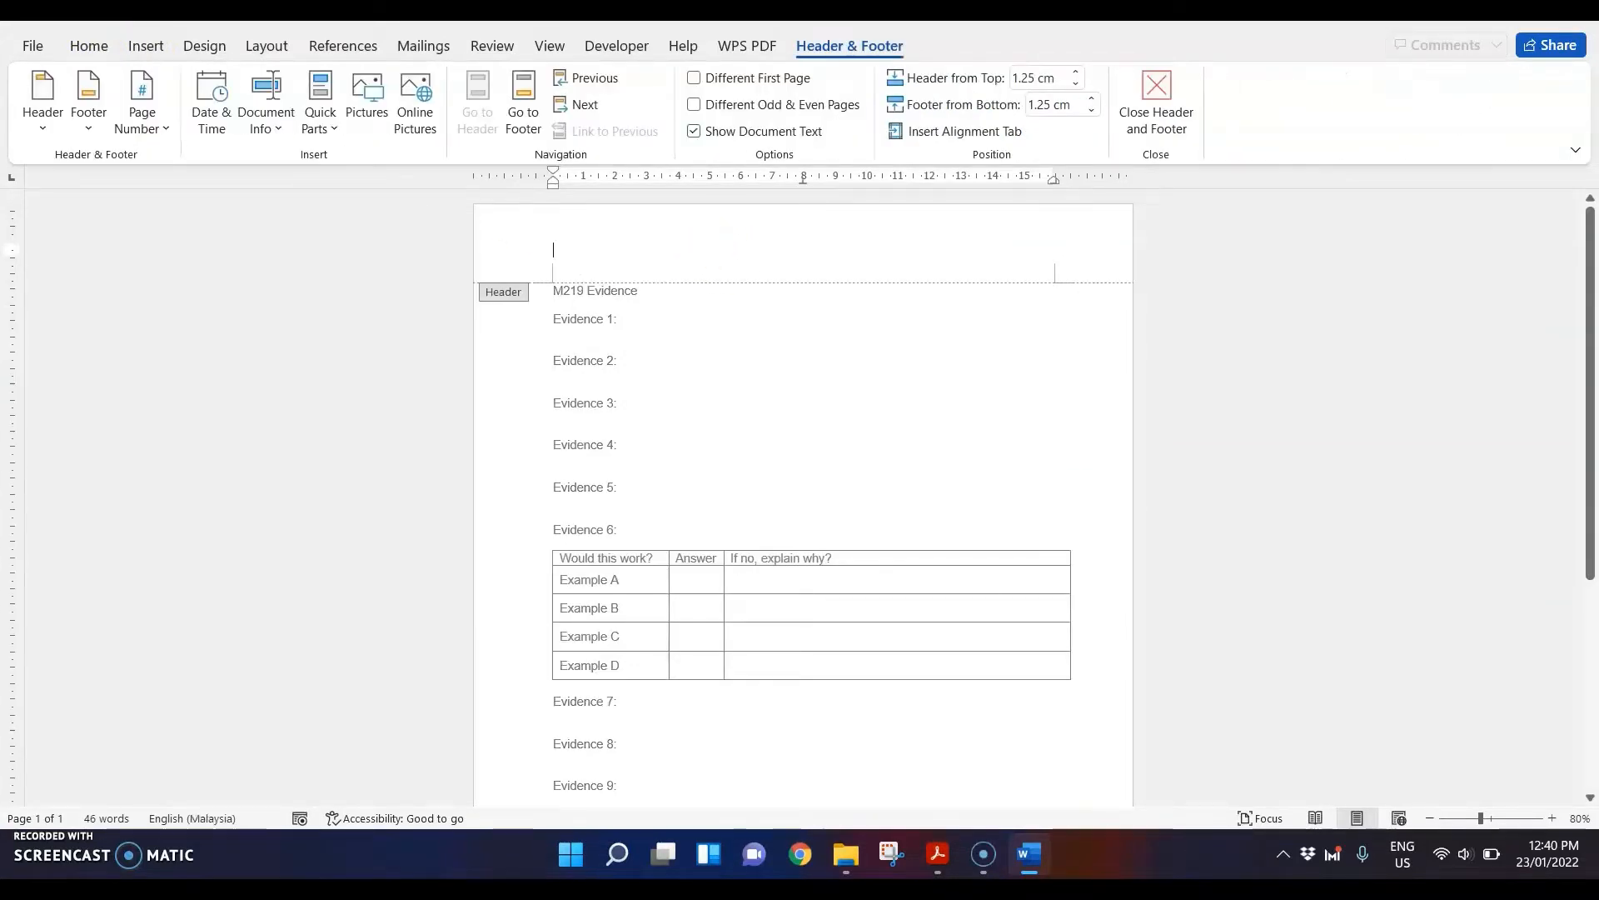
type("Candidate details")
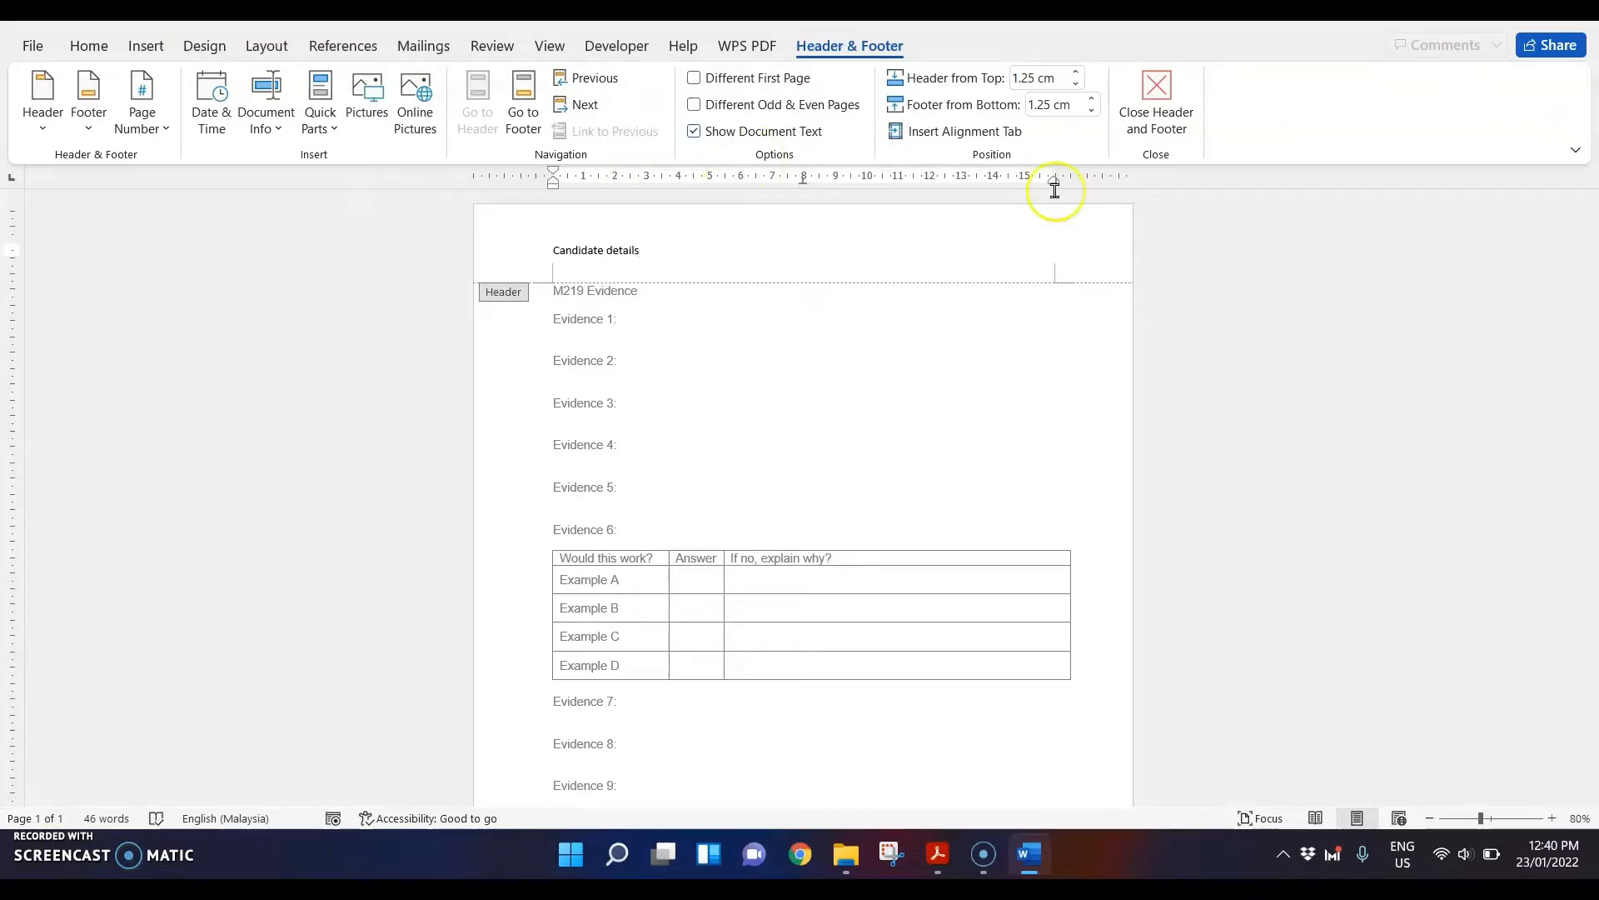
scroll(1033, 412, "up", 3)
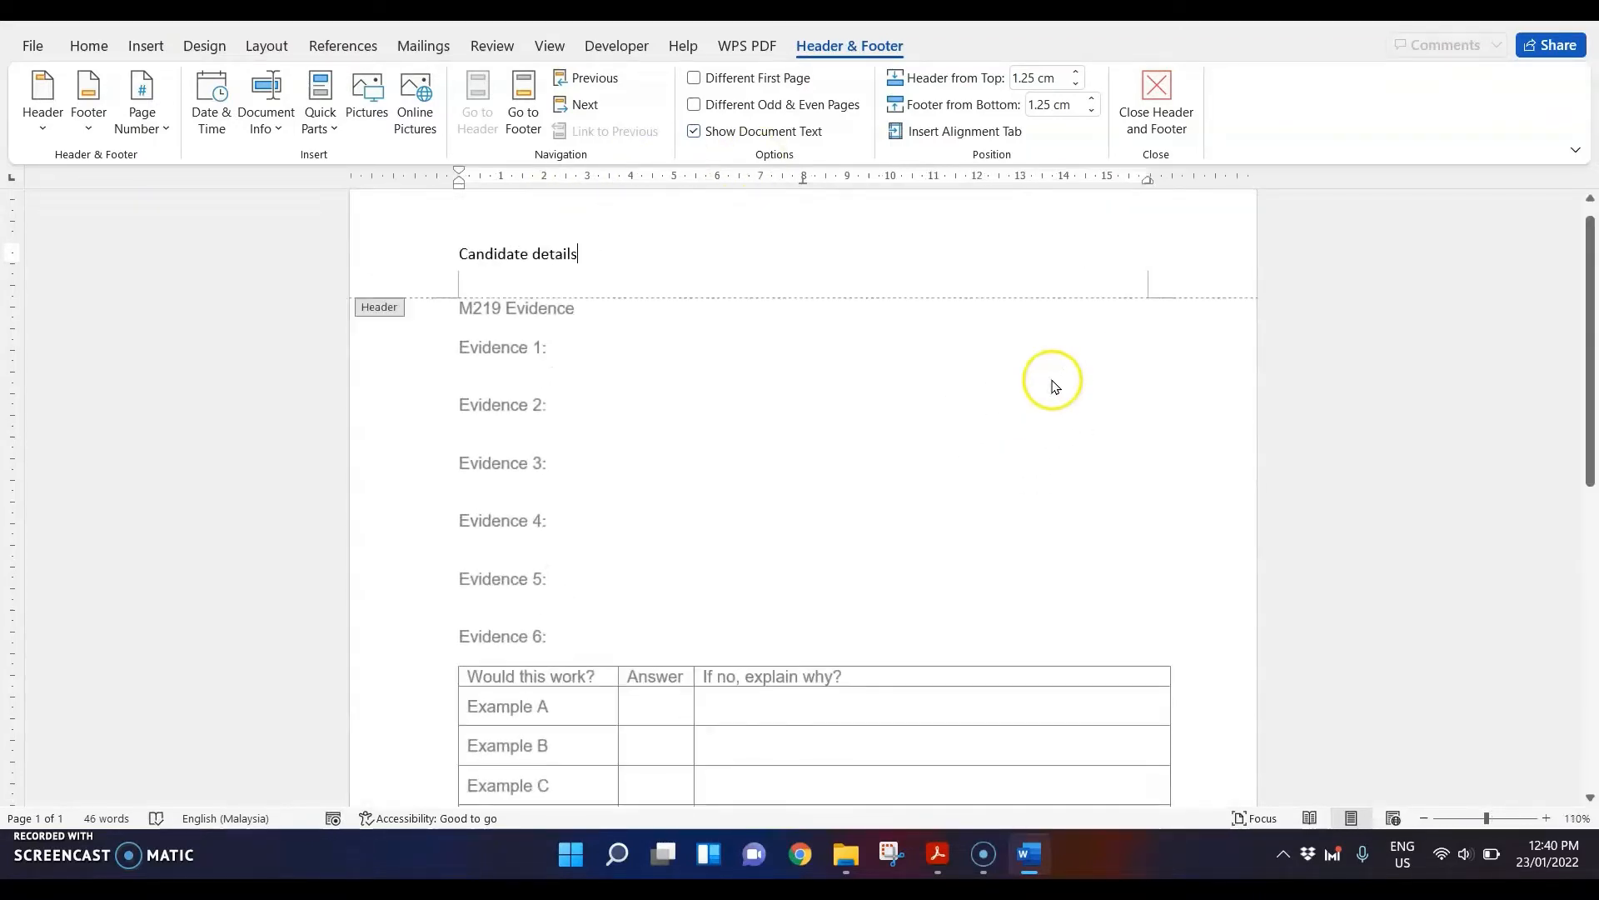
left_click(1154, 125)
- In the exam paper's Task 2, highlight "A190XINFO", "file has been saved" and "evidence of the file type" in question 1
left_click(937, 853)
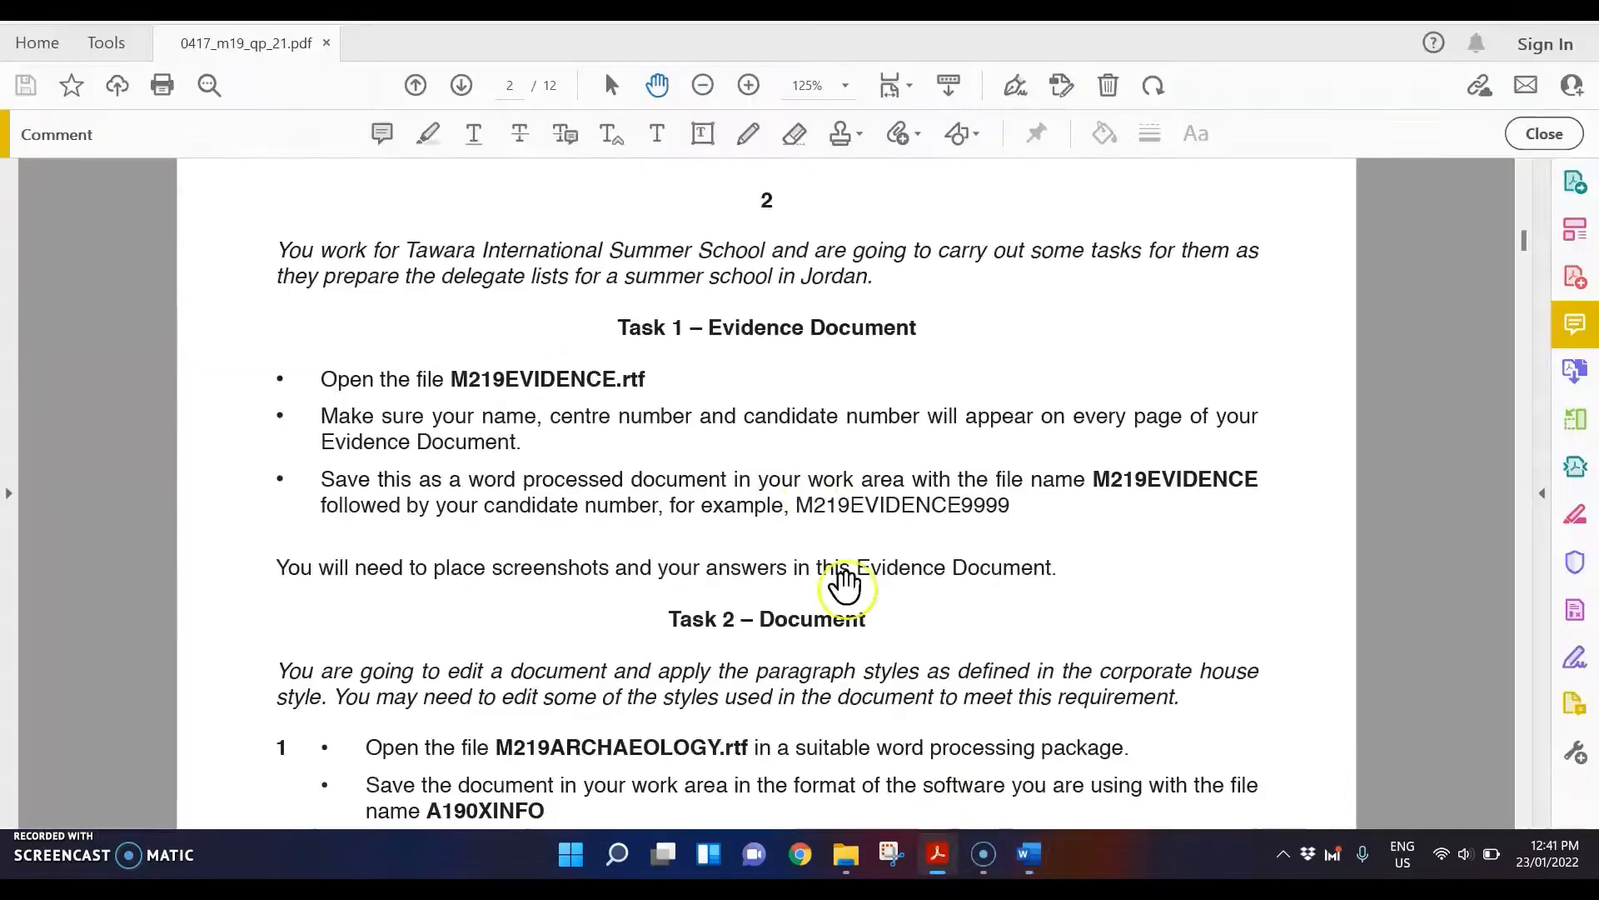
scroll(806, 500, "down", 4)
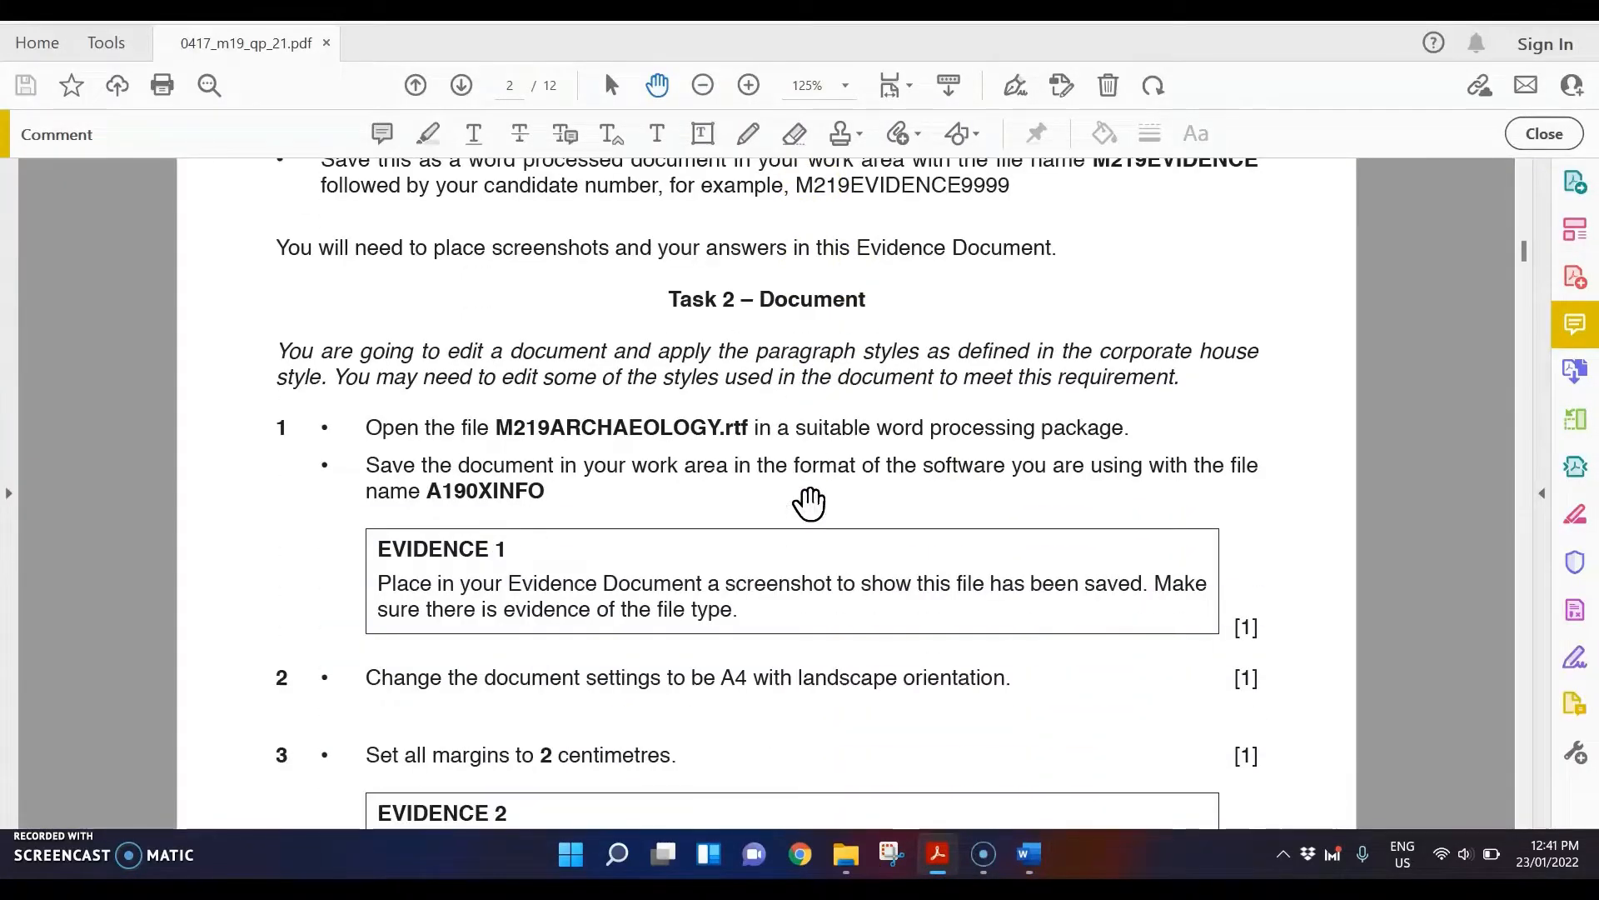
scroll(809, 503, "down", 1)
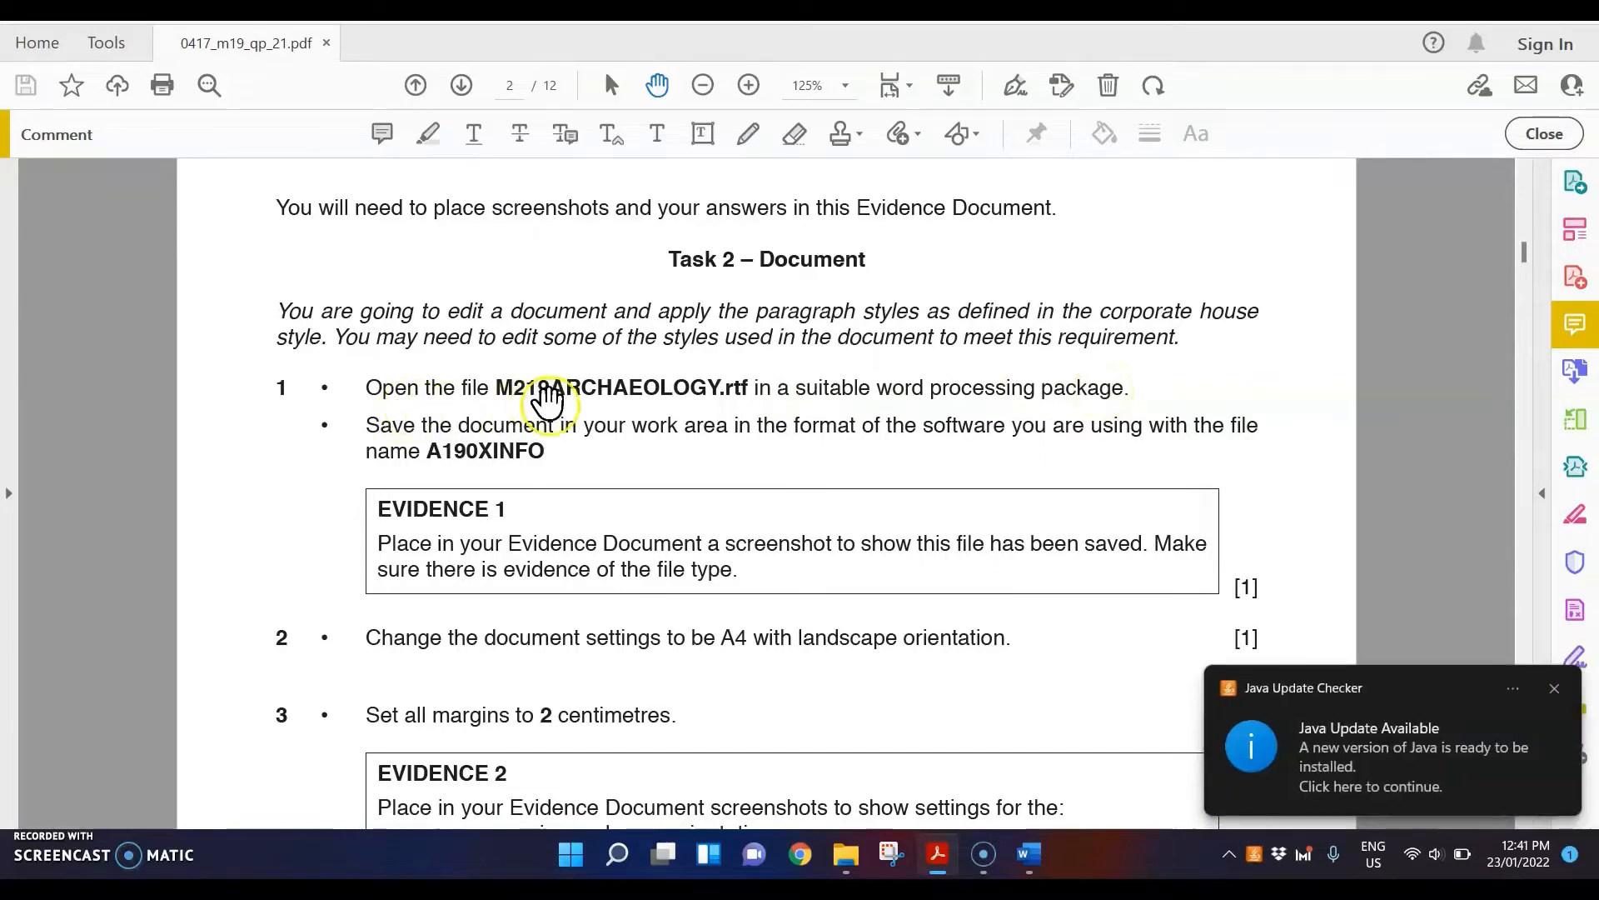
left_click(1553, 688)
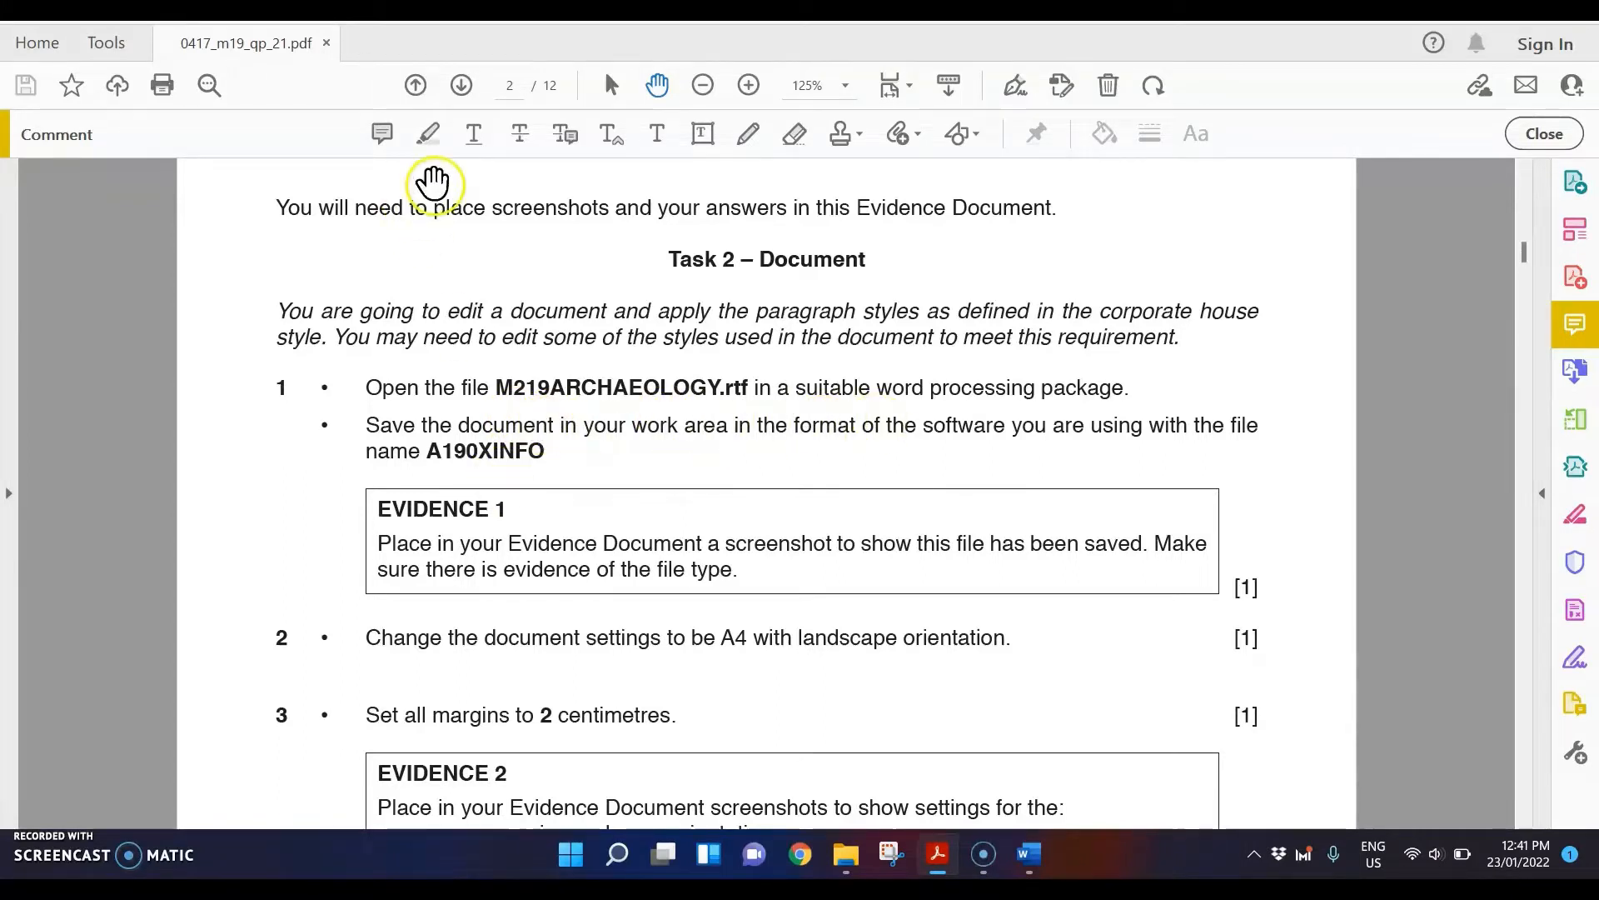
left_click(428, 135)
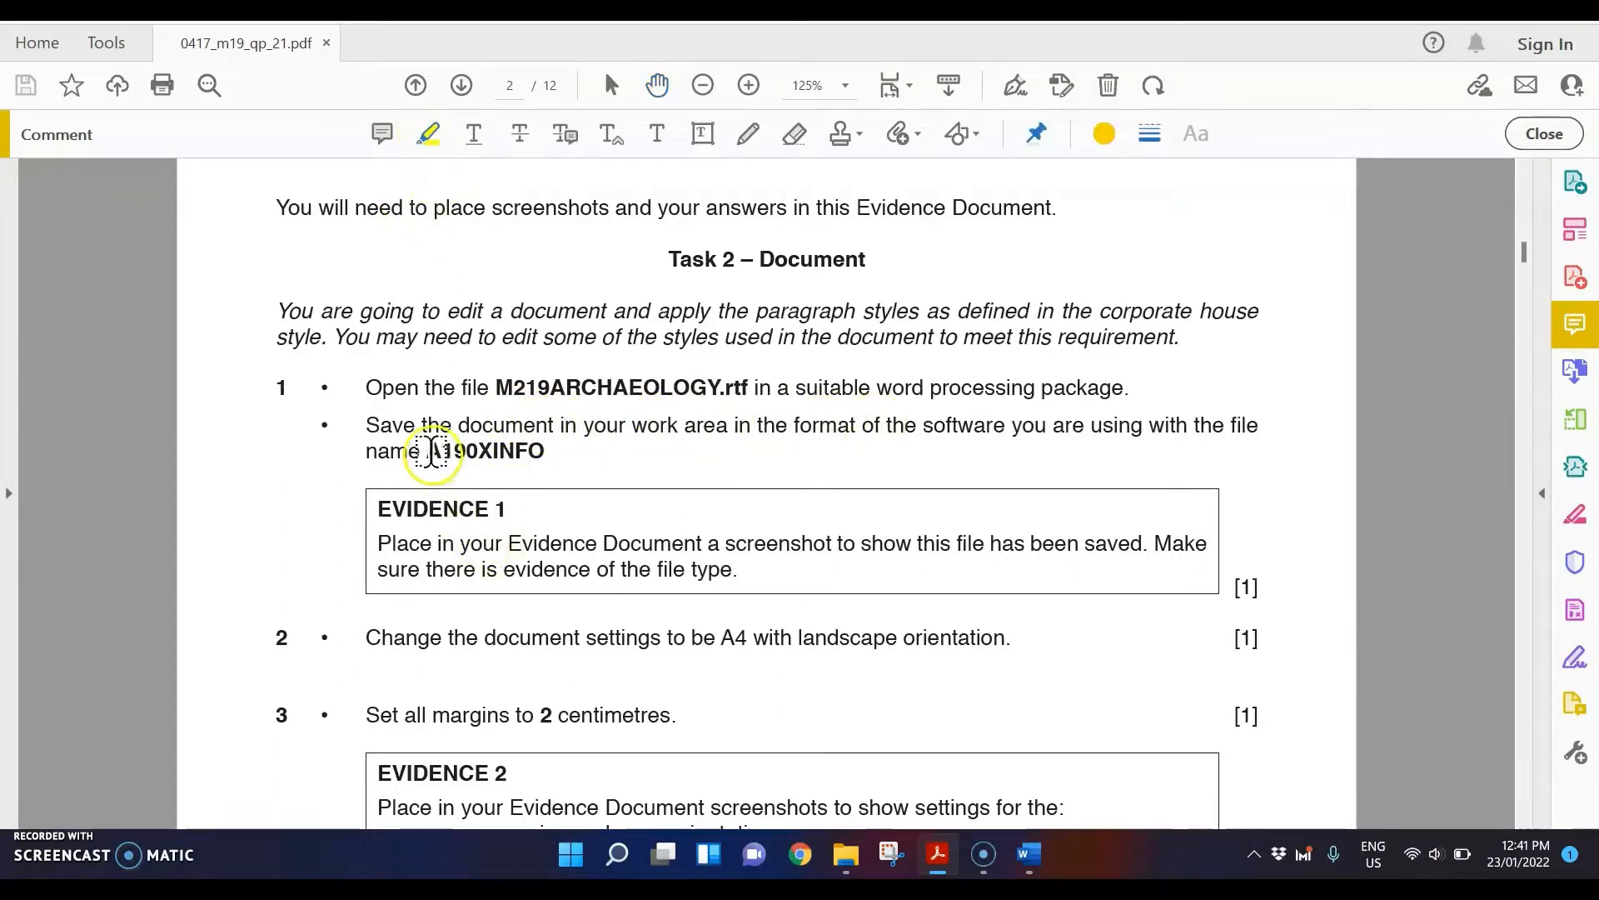
left_click_drag(425, 451, 546, 450)
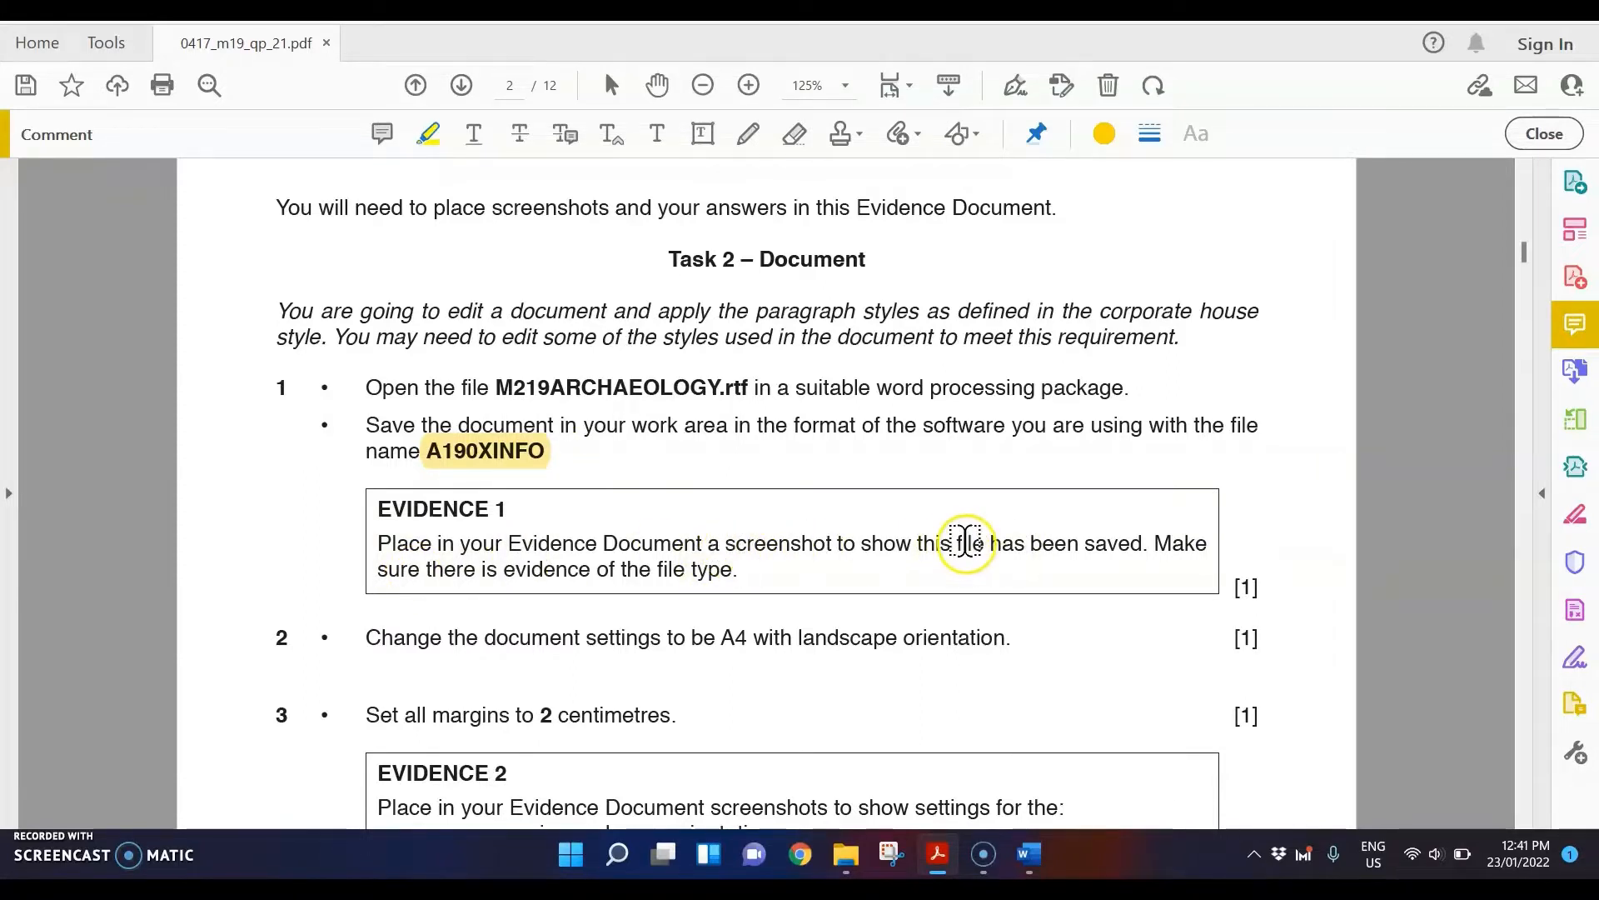
left_click_drag(956, 543, 1116, 545)
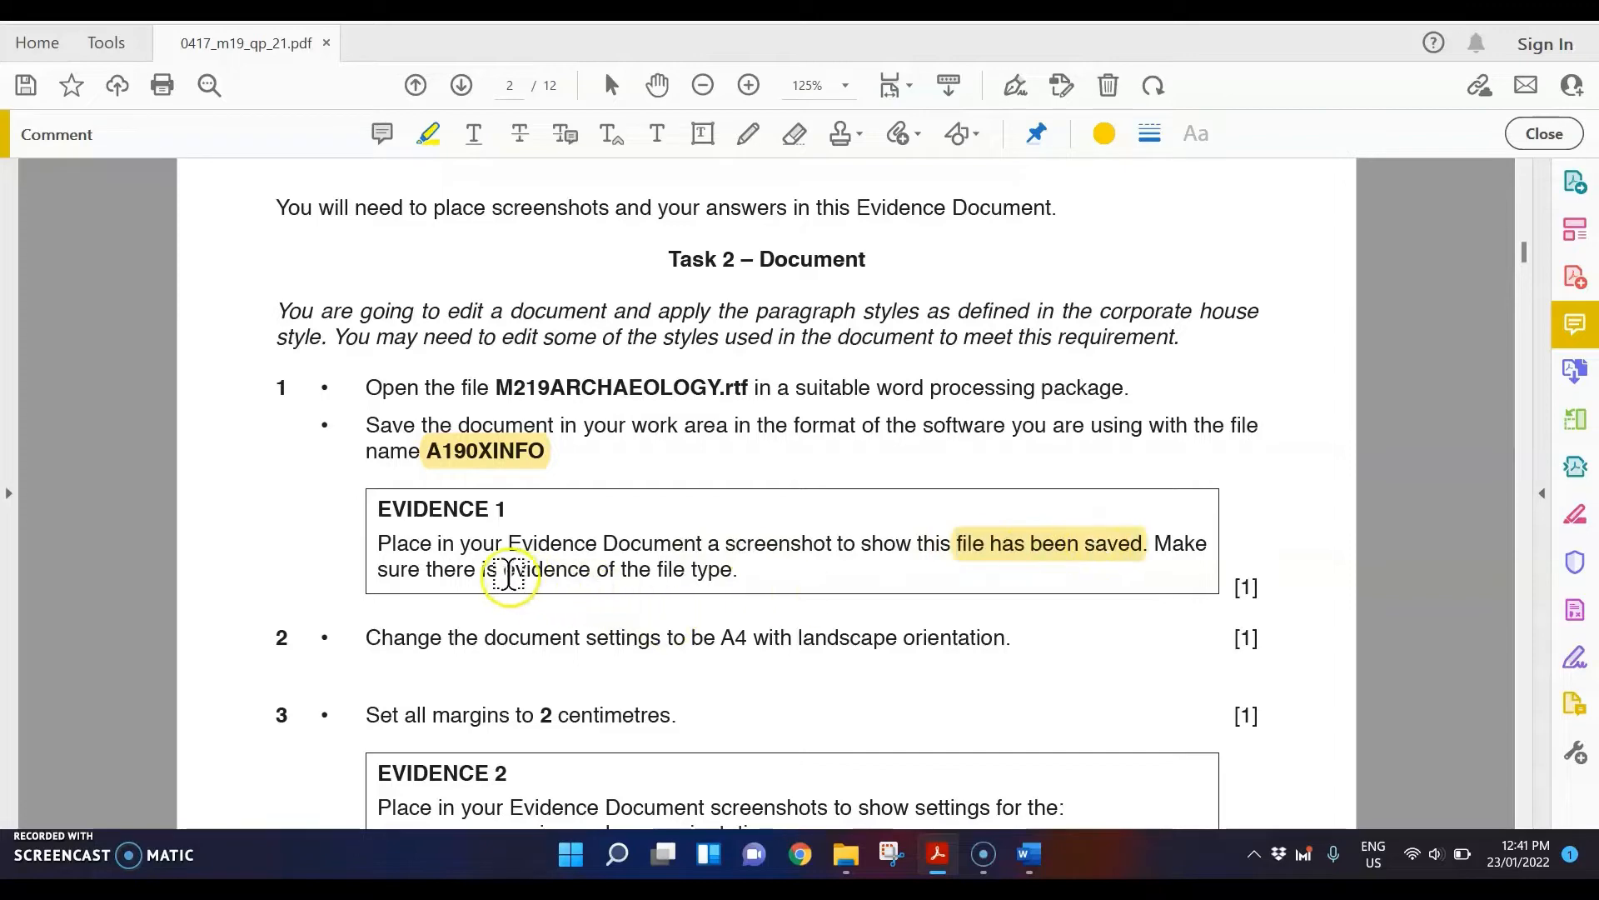
left_click_drag(505, 571, 737, 572)
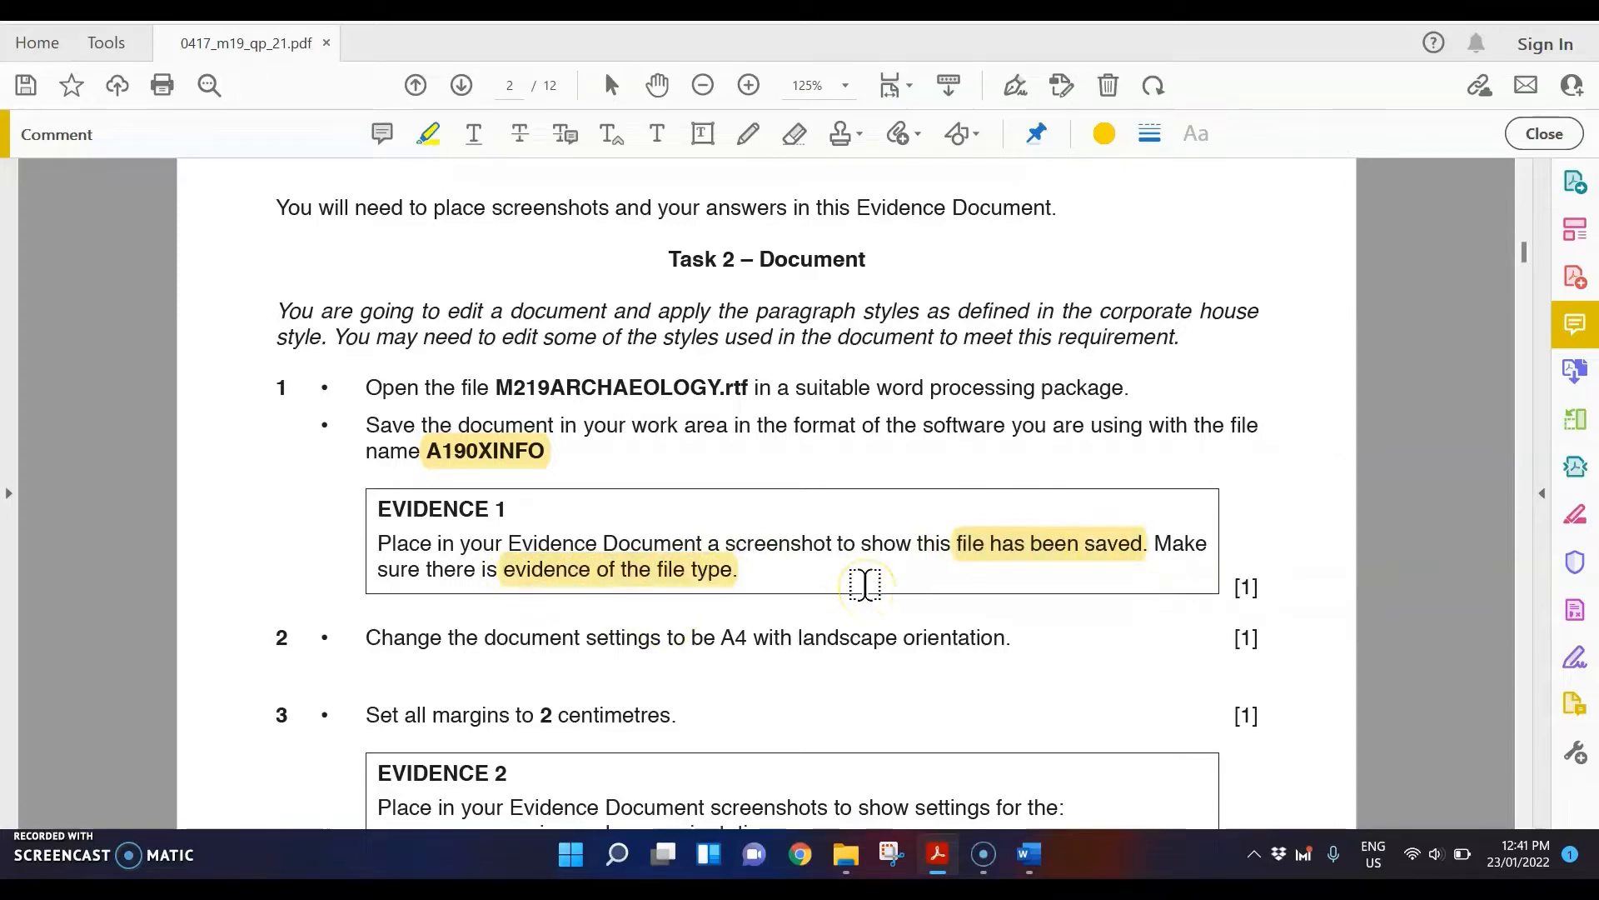
- Open M219ARCHAEOLOGY.rtf from the March 2019 folder and bring up the Save As dialog for it
left_click(845, 856)
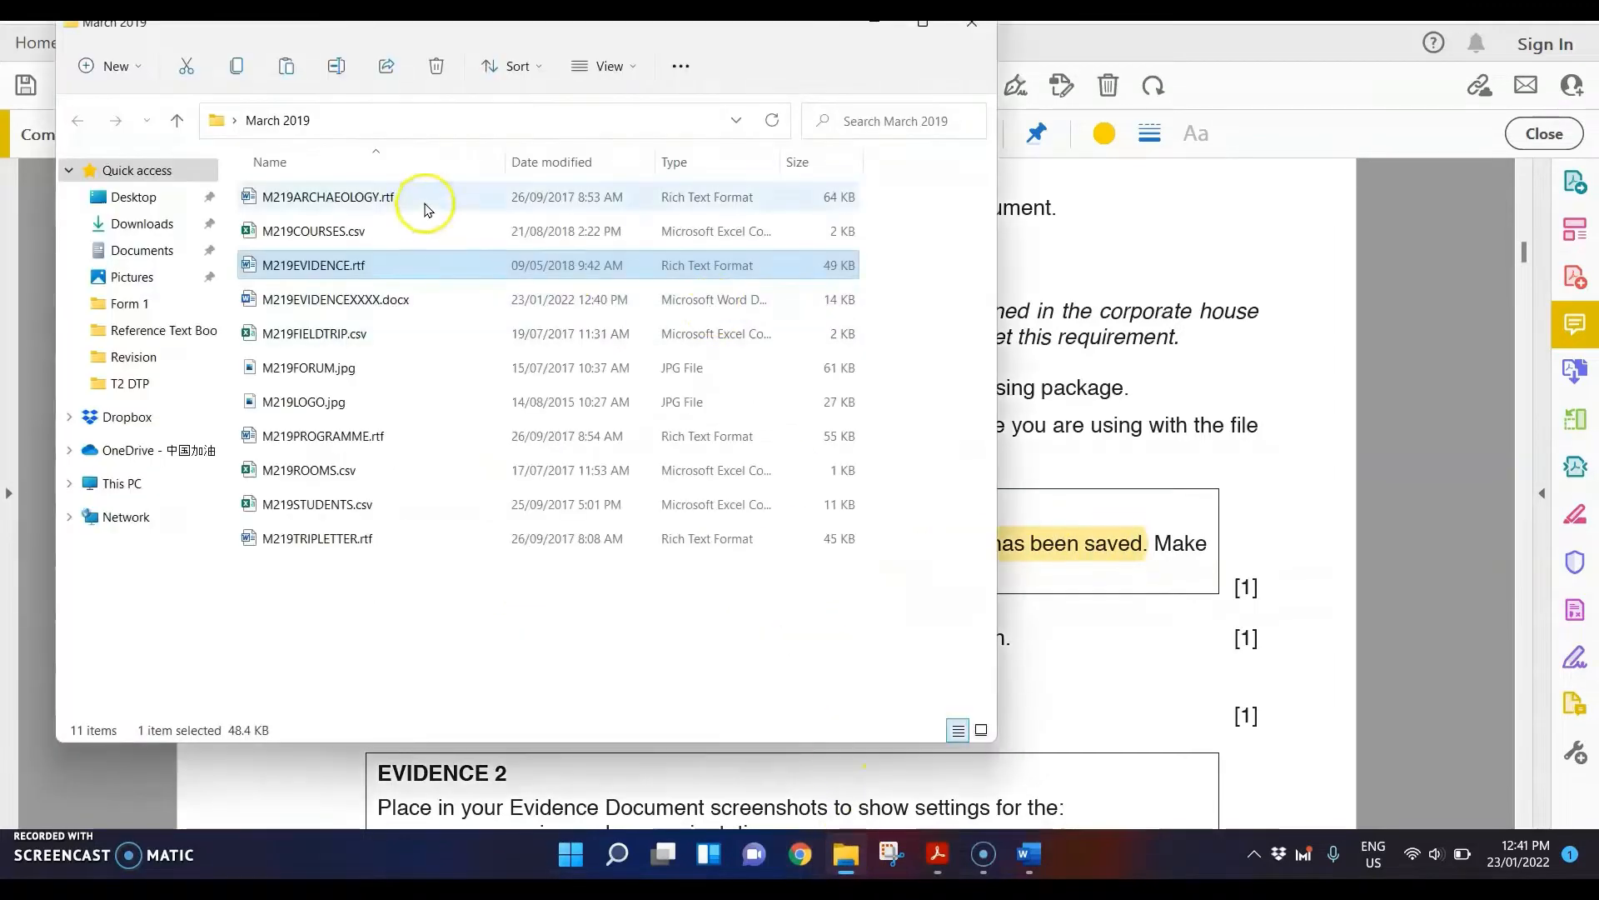
double_click(381, 197)
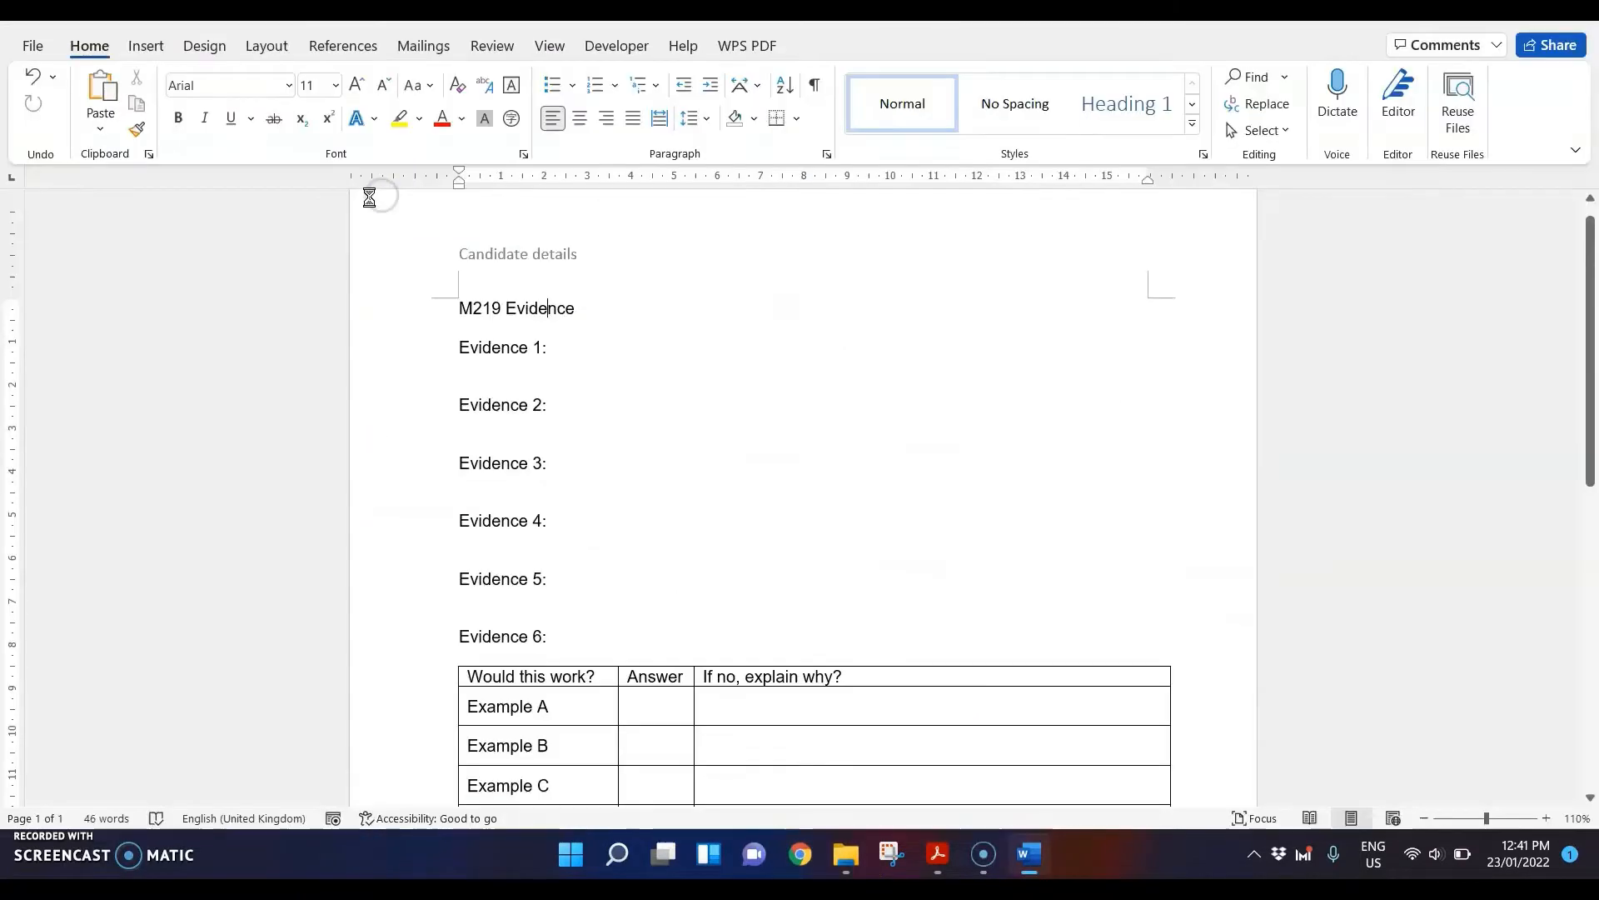
left_click(32, 46)
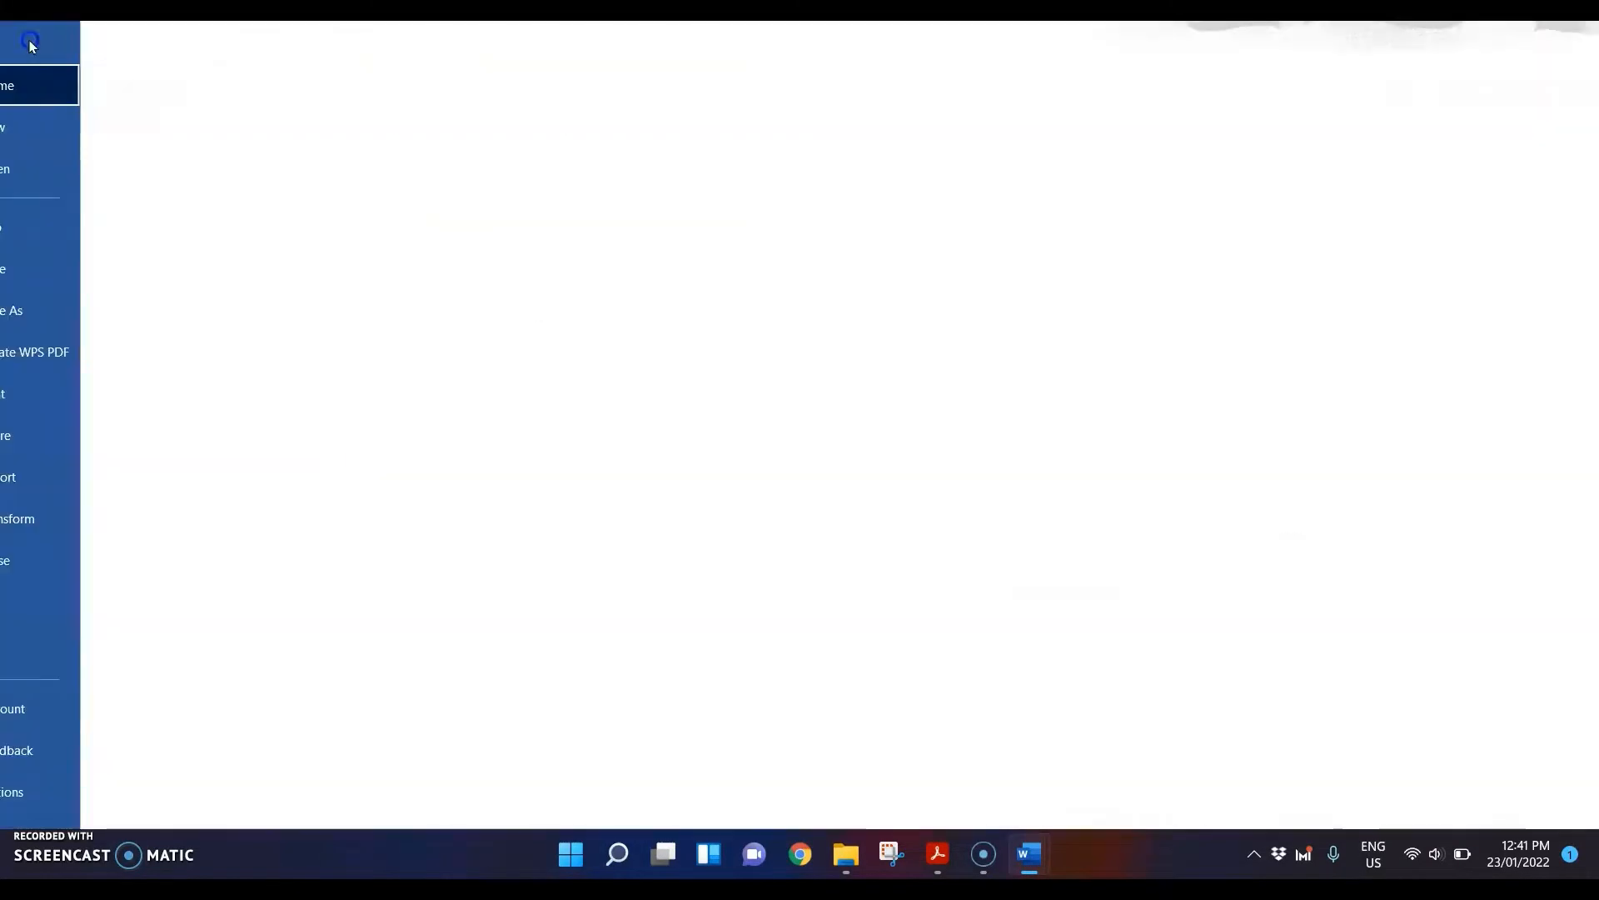
left_click(83, 323)
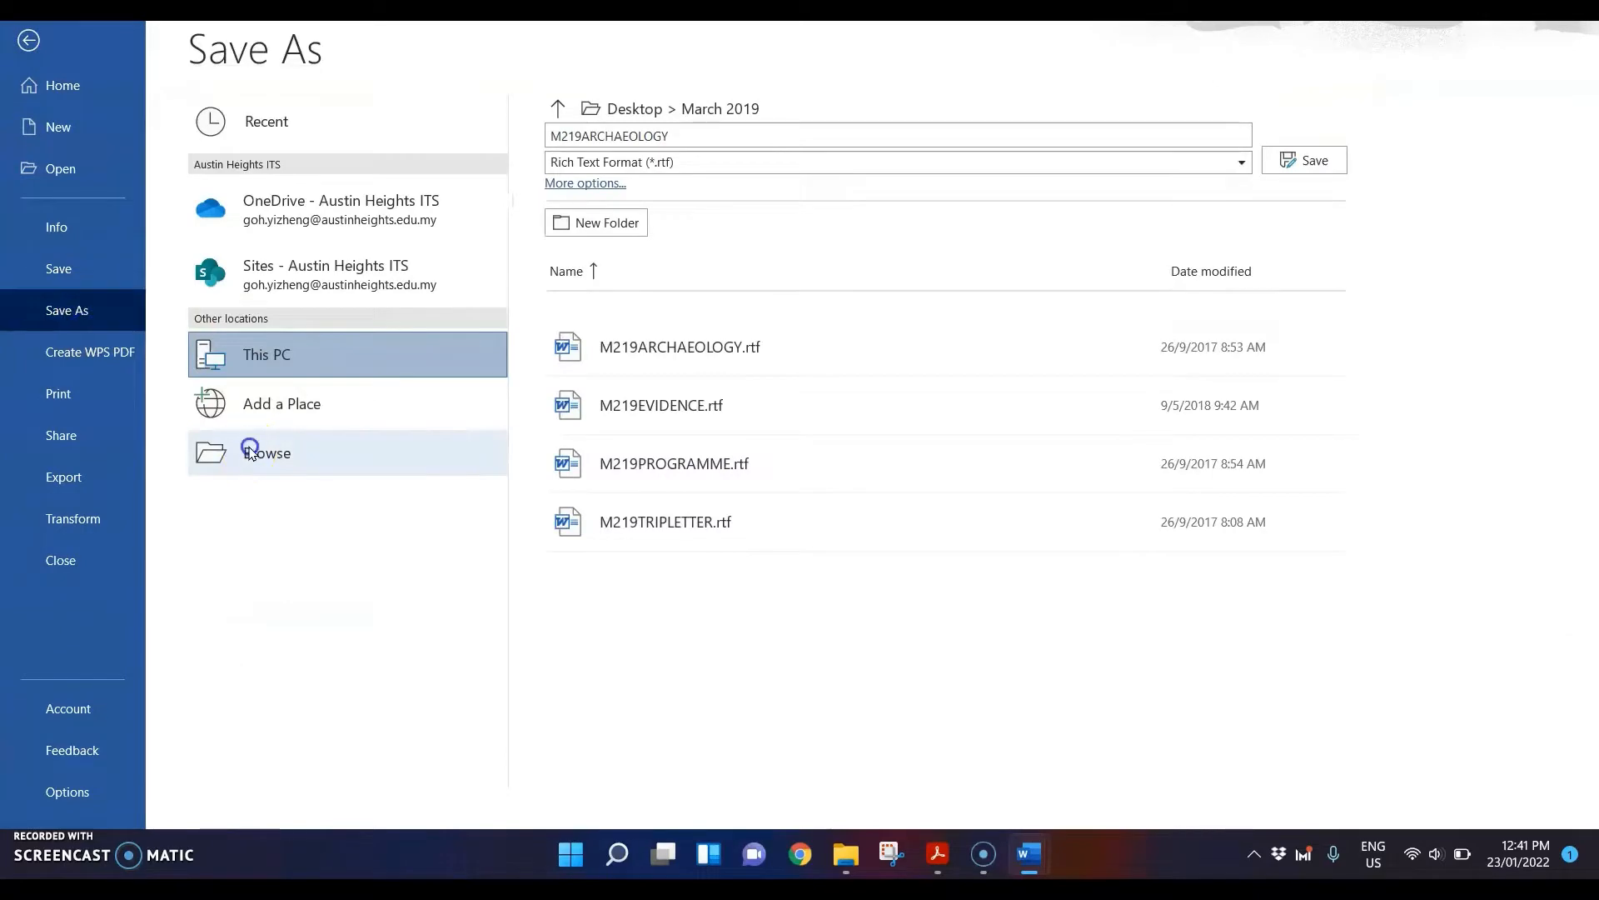
left_click(250, 448)
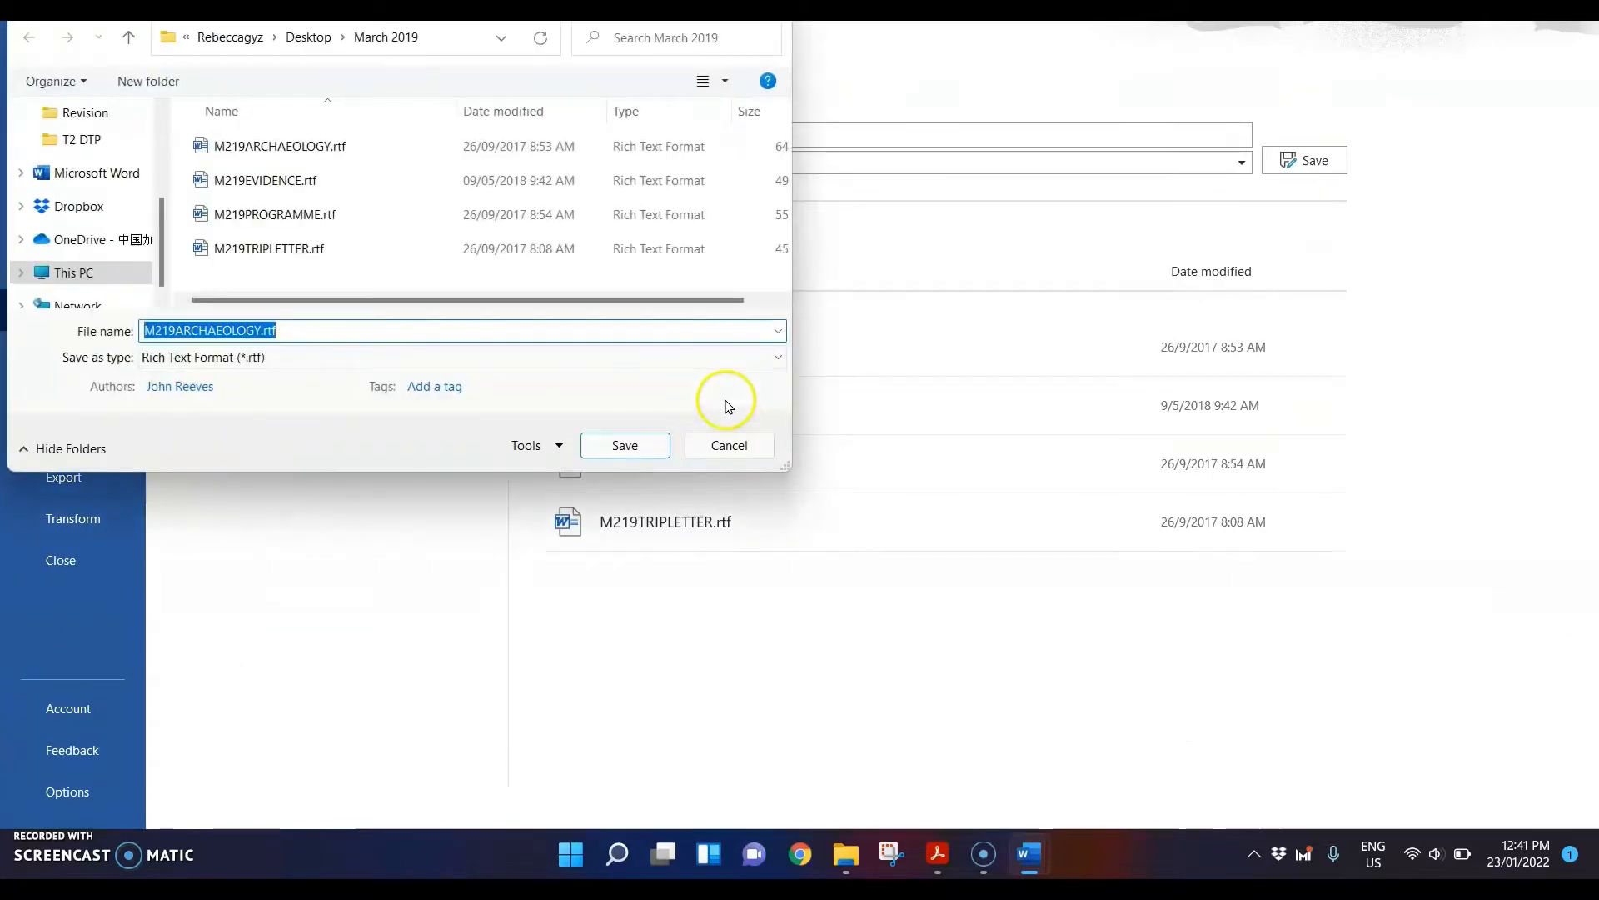
- Check the required file name in the exam paper, then save the archaeology document as a Word Document (*.docx) named A190XINFO
left_click(937, 854)
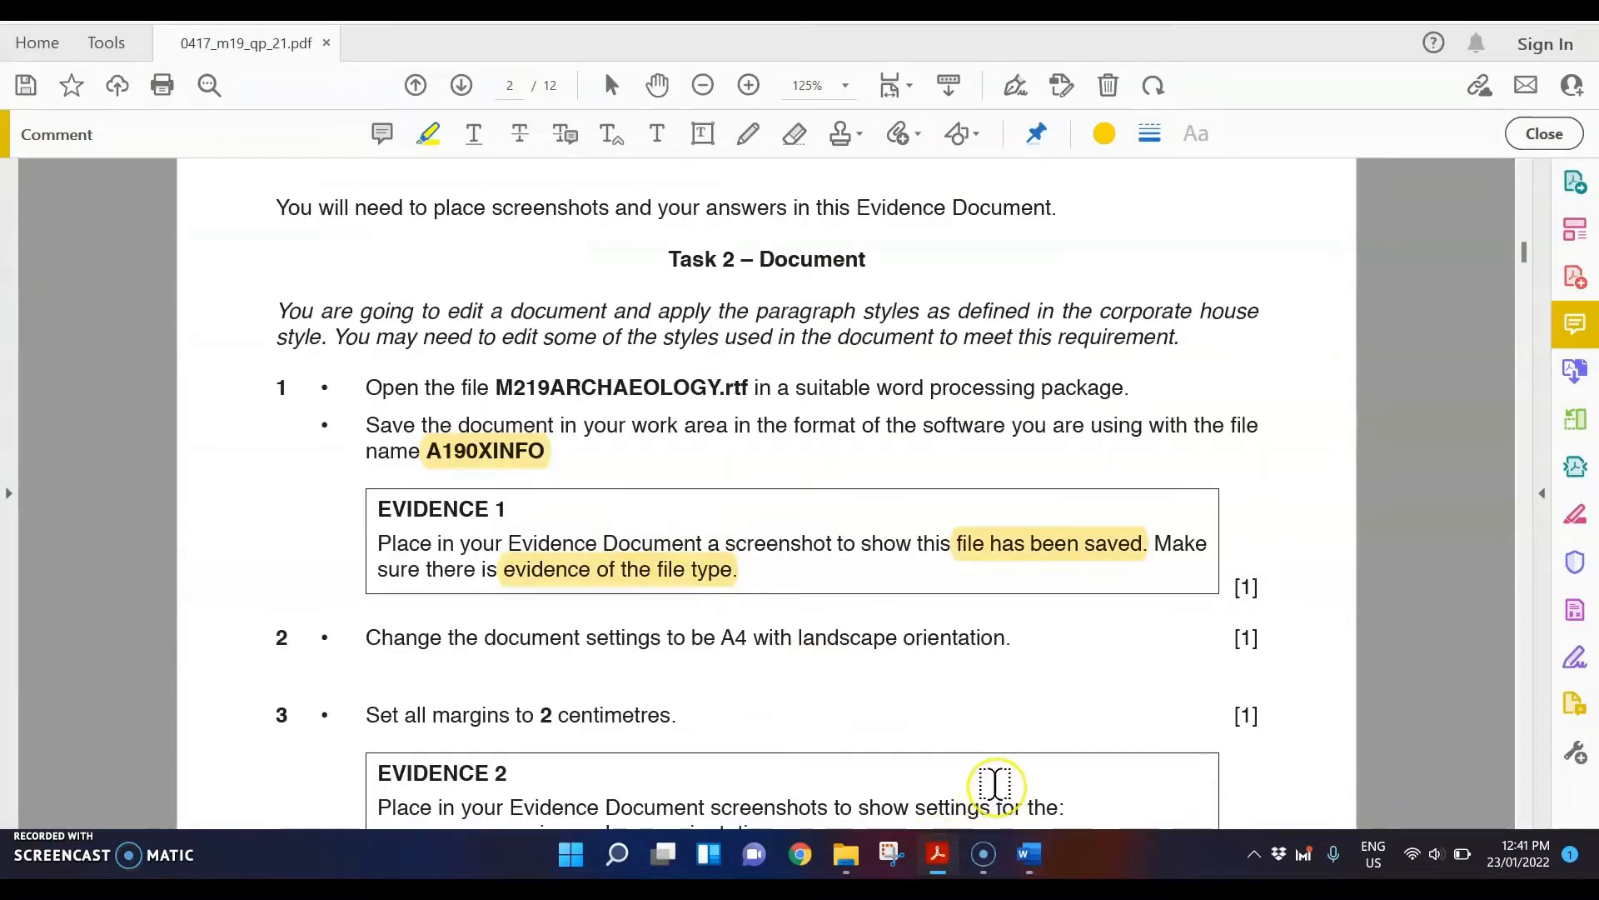
mouse_move(1038, 870)
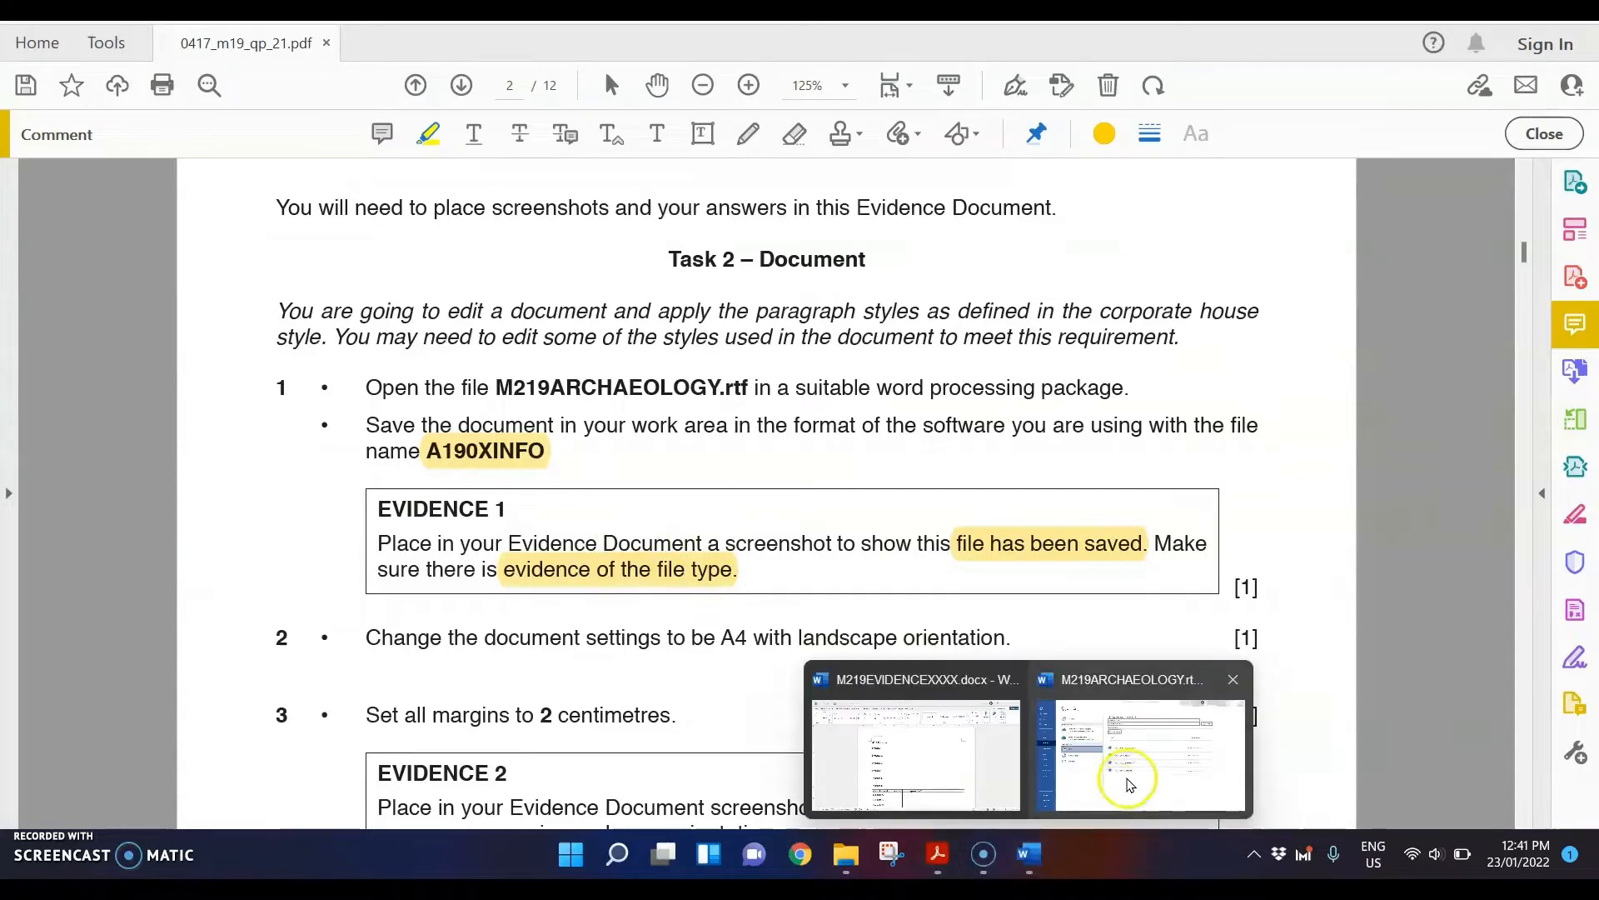
left_click(916, 750)
type("A190XINFO")
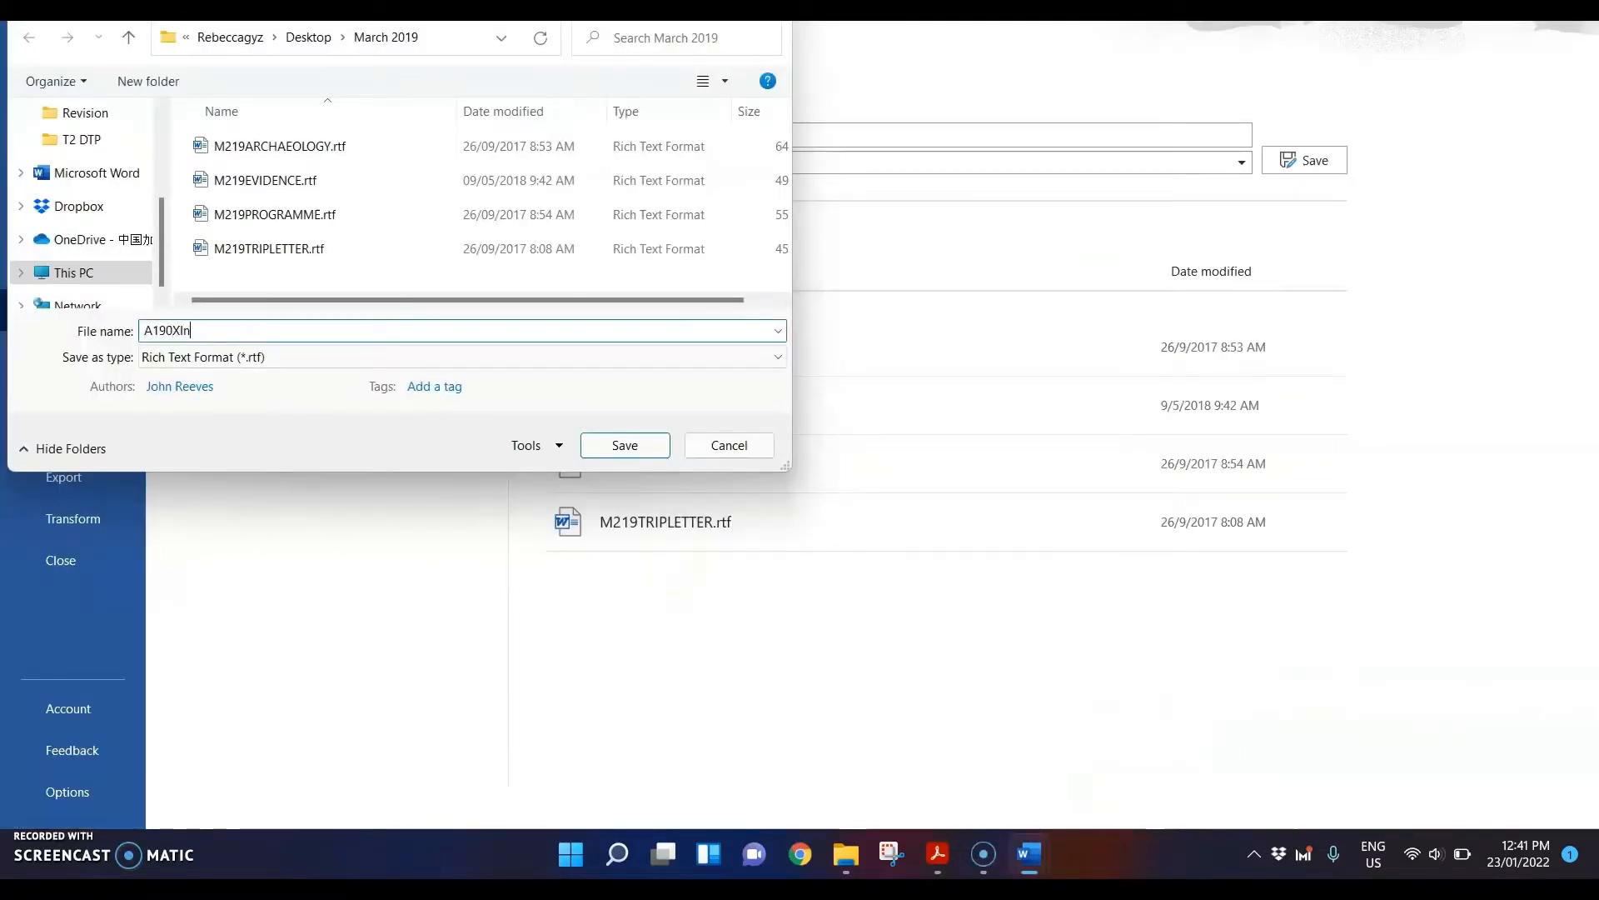
left_click(519, 357)
left_click(476, 371)
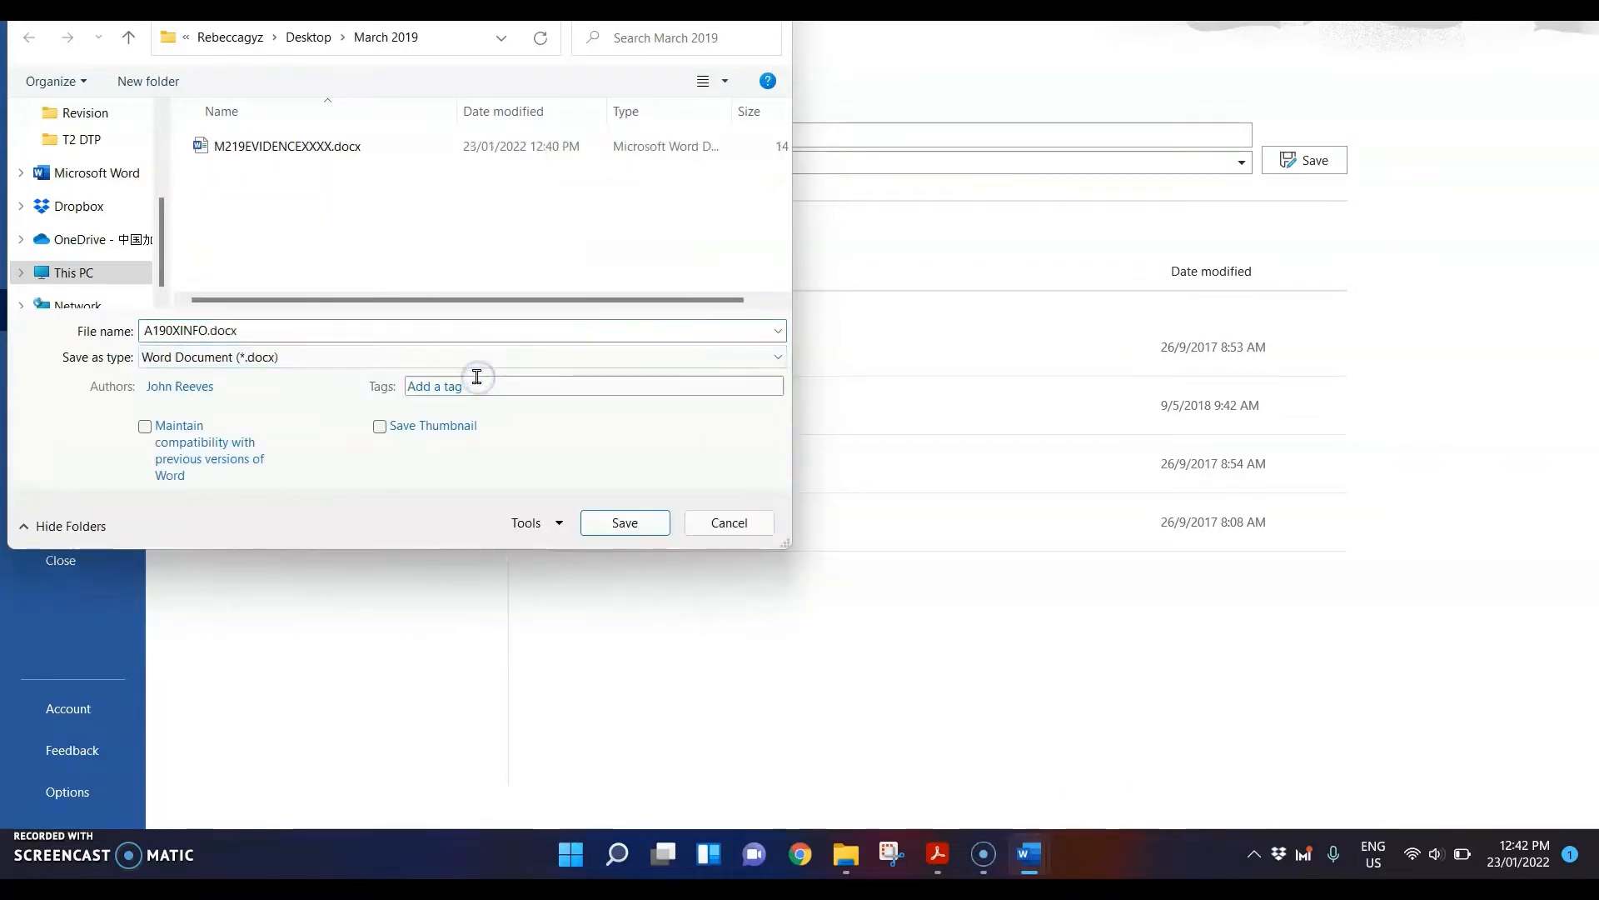
left_click(604, 522)
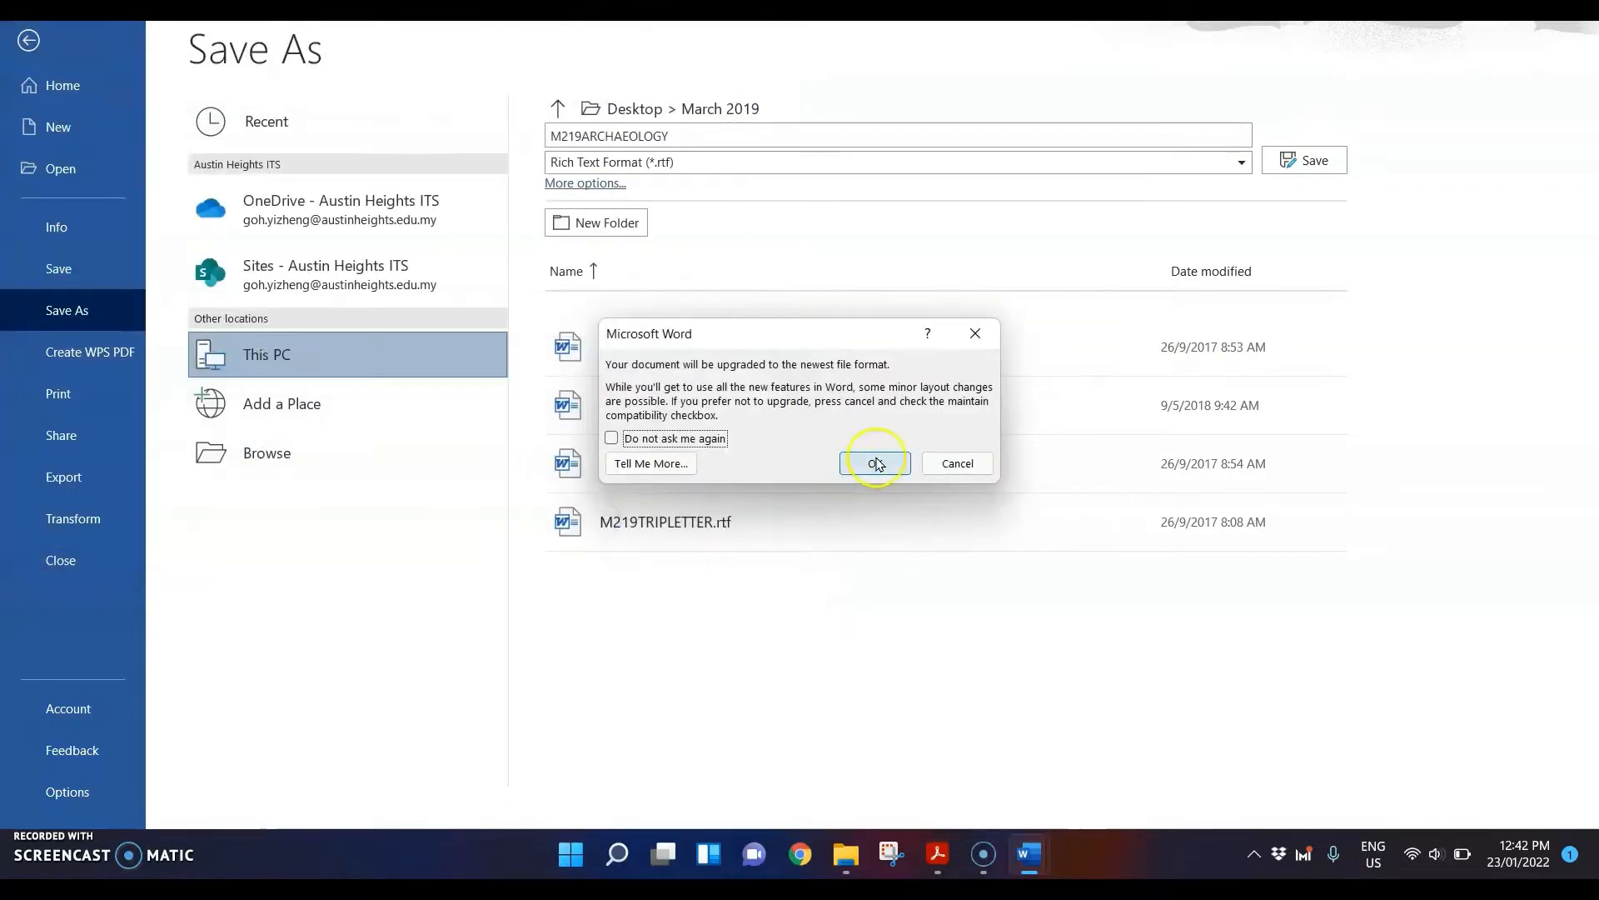
left_click(869, 459)
scroll(861, 479, "up", 2, "ctrl")
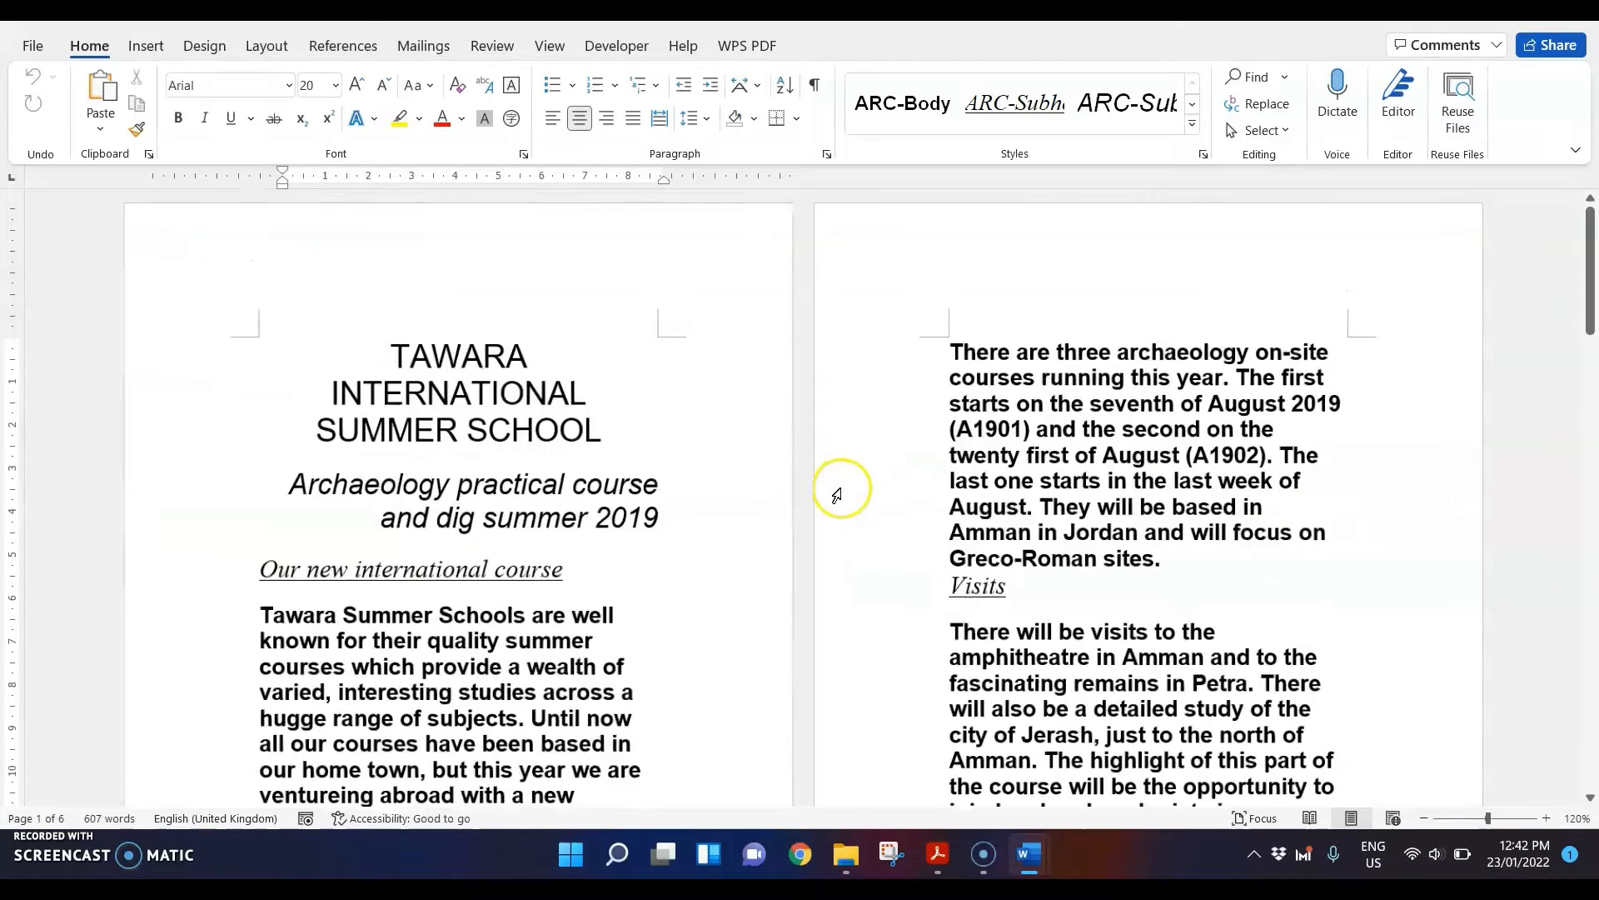
scroll(904, 561, "up", 6, "ctrl")
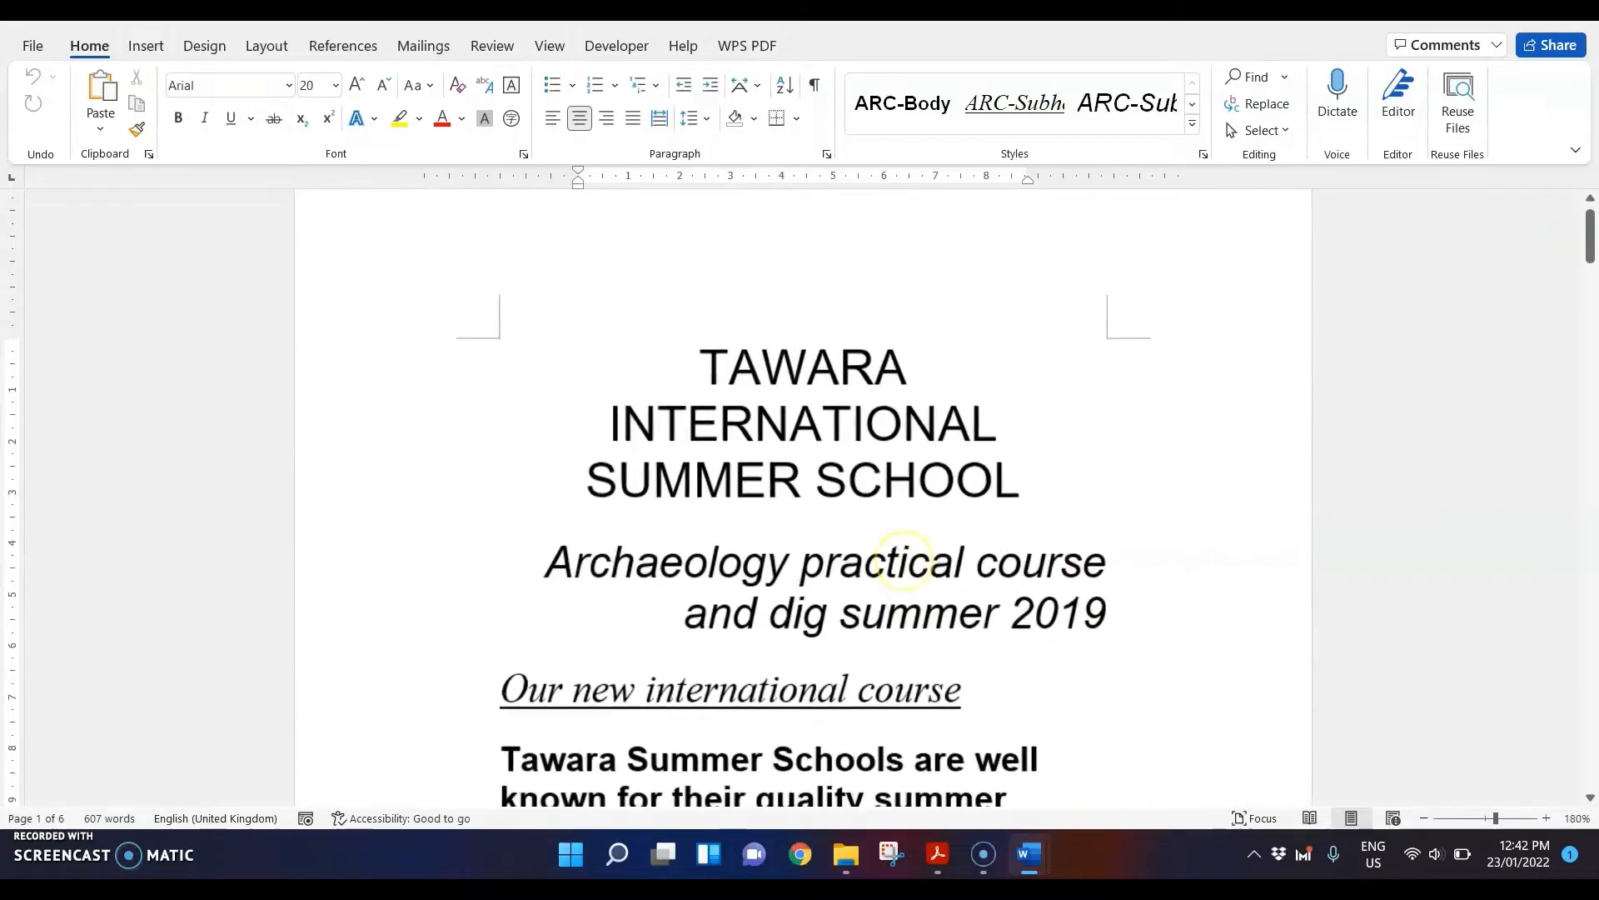
- In File Explorer's March 2019 folder, fit the columns to show full file types and capture a screenshot of the A190XINFO.docx entry
left_click(847, 854)
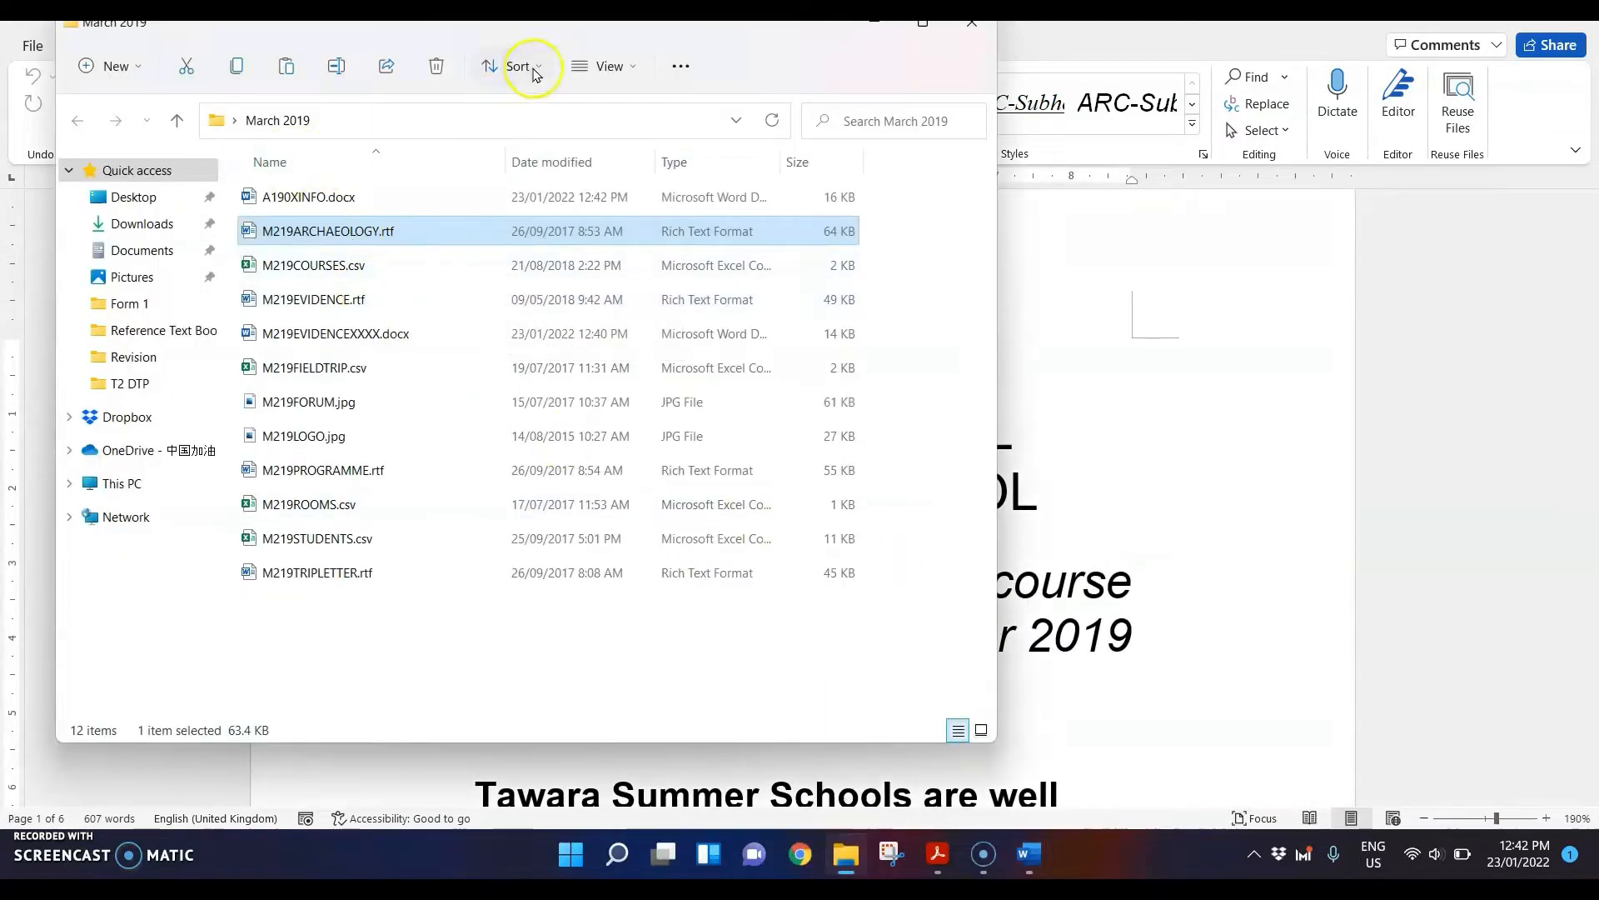
left_click(612, 77)
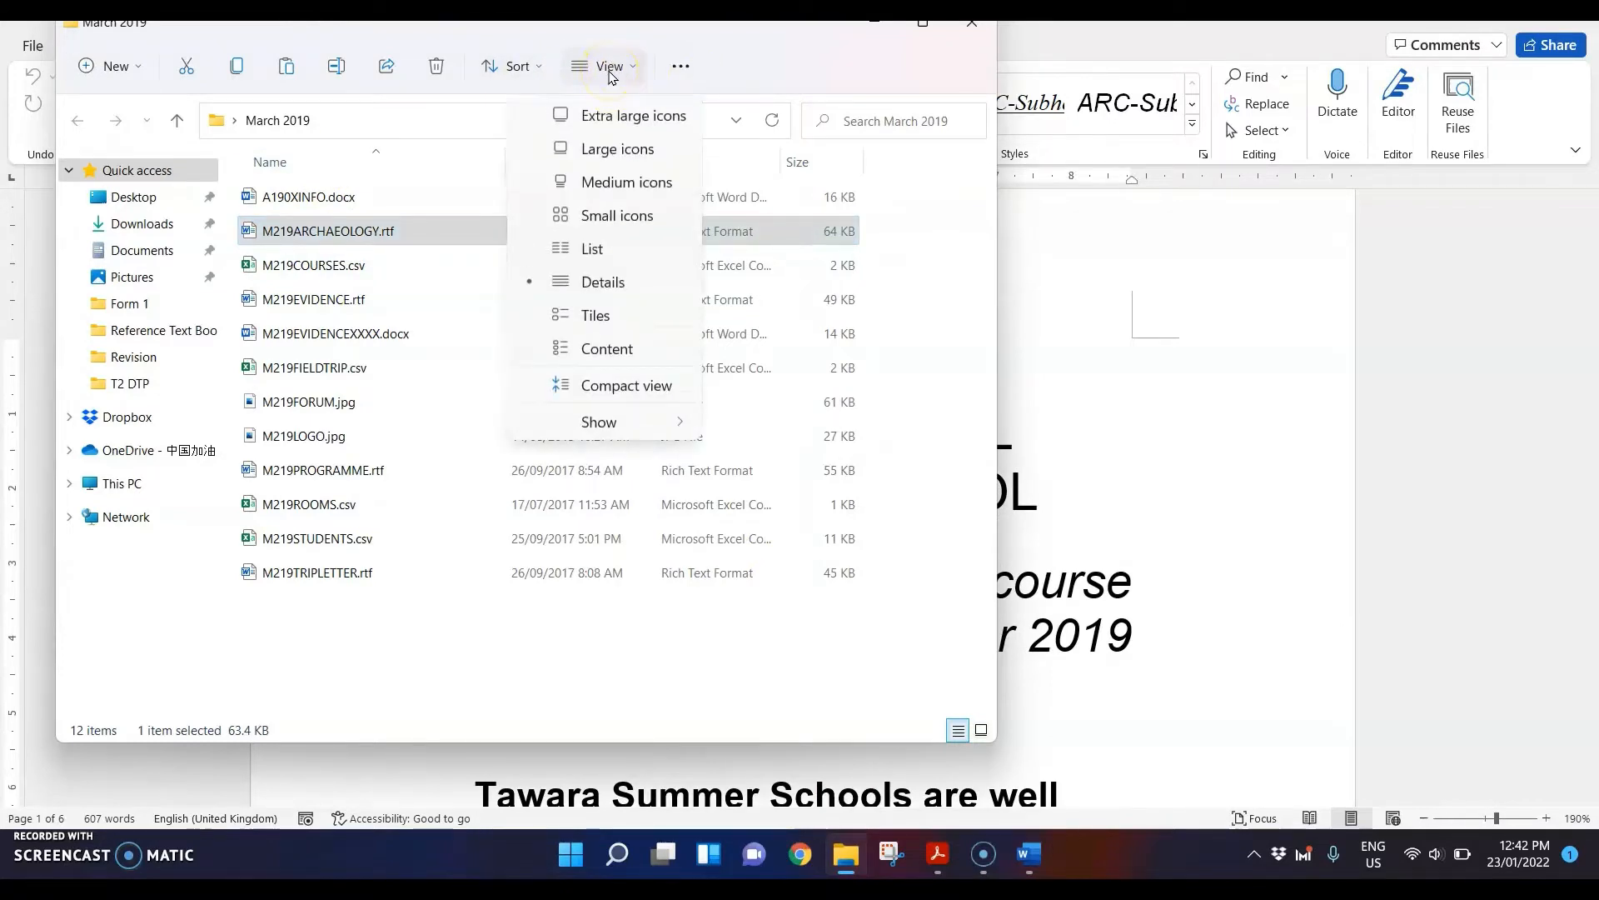
key("Escape")
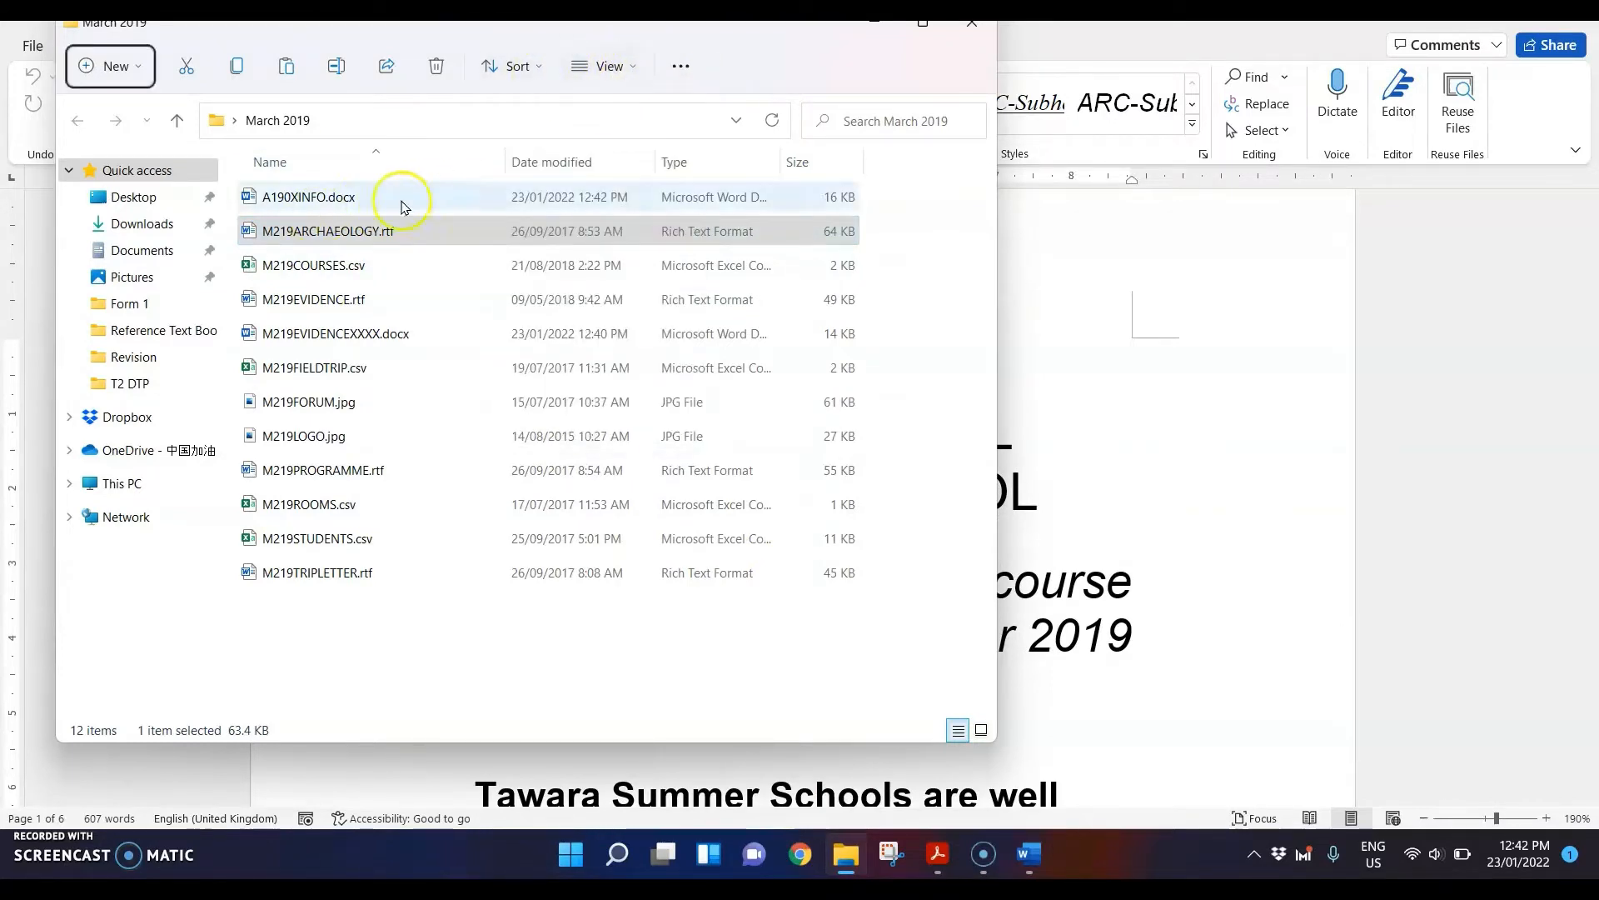
double_click(505, 162)
double_click(692, 161)
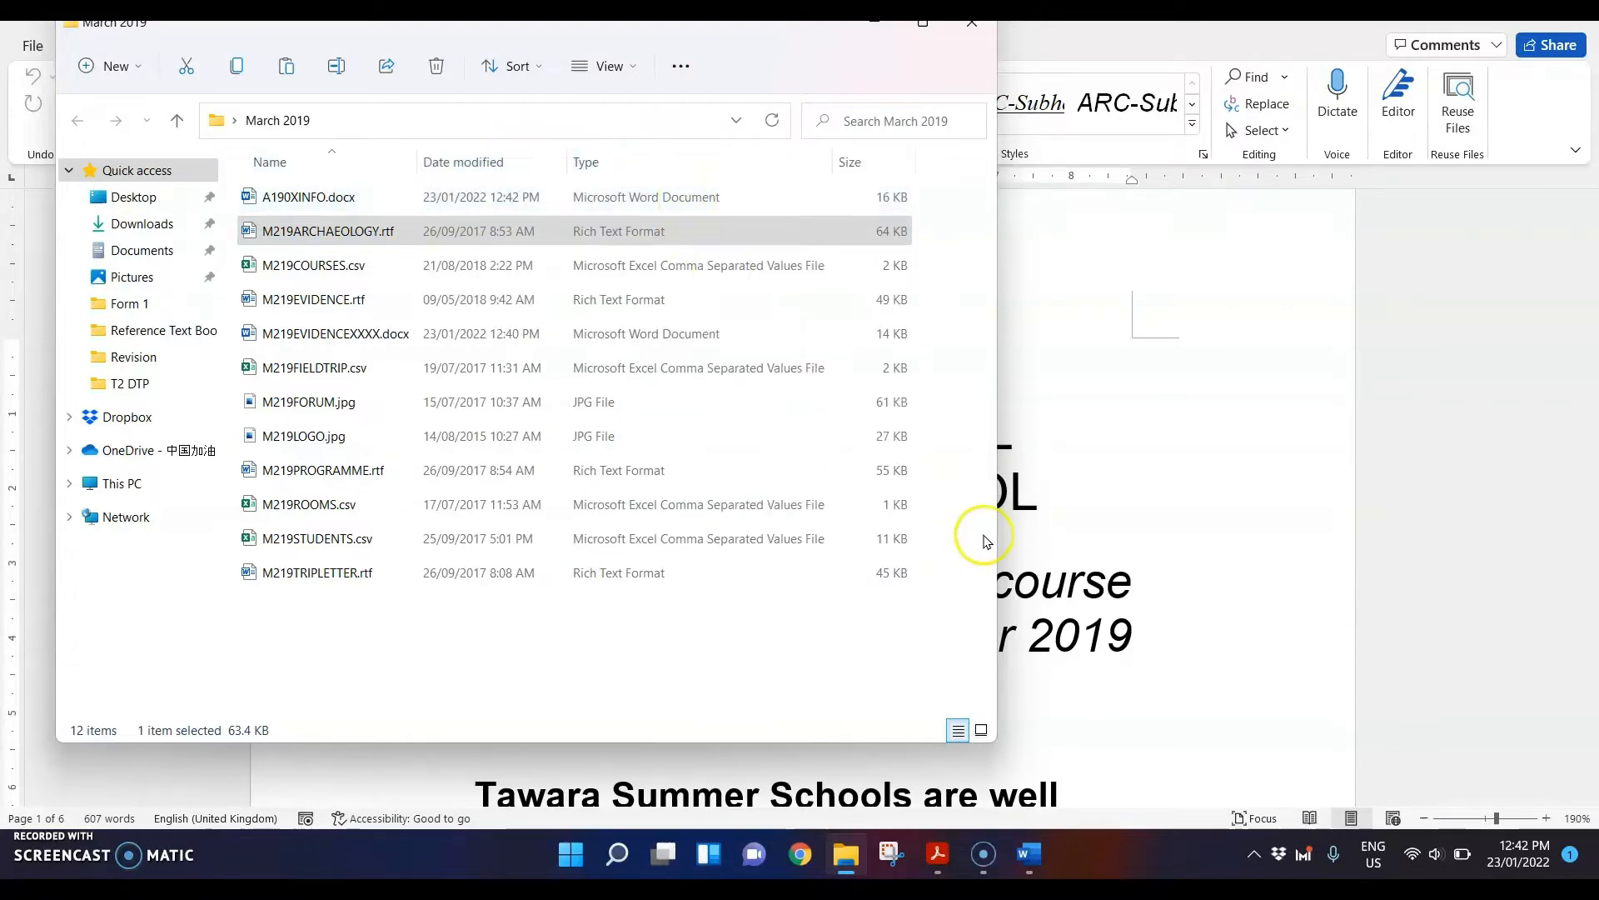
key("super+shift+s")
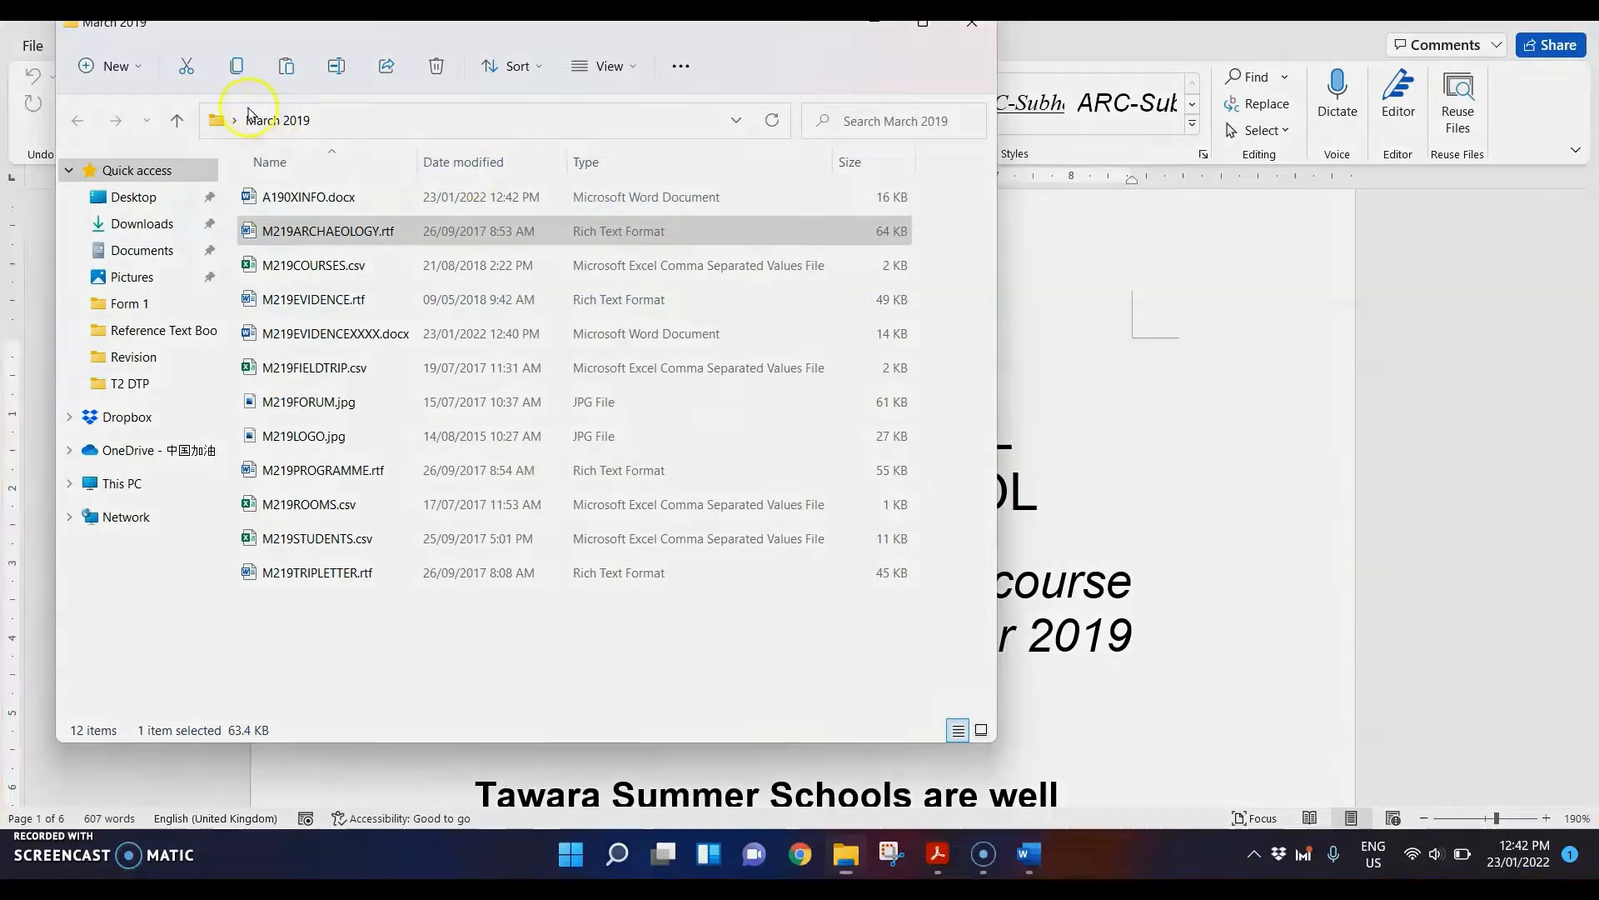
left_click_drag(215, 142, 939, 225)
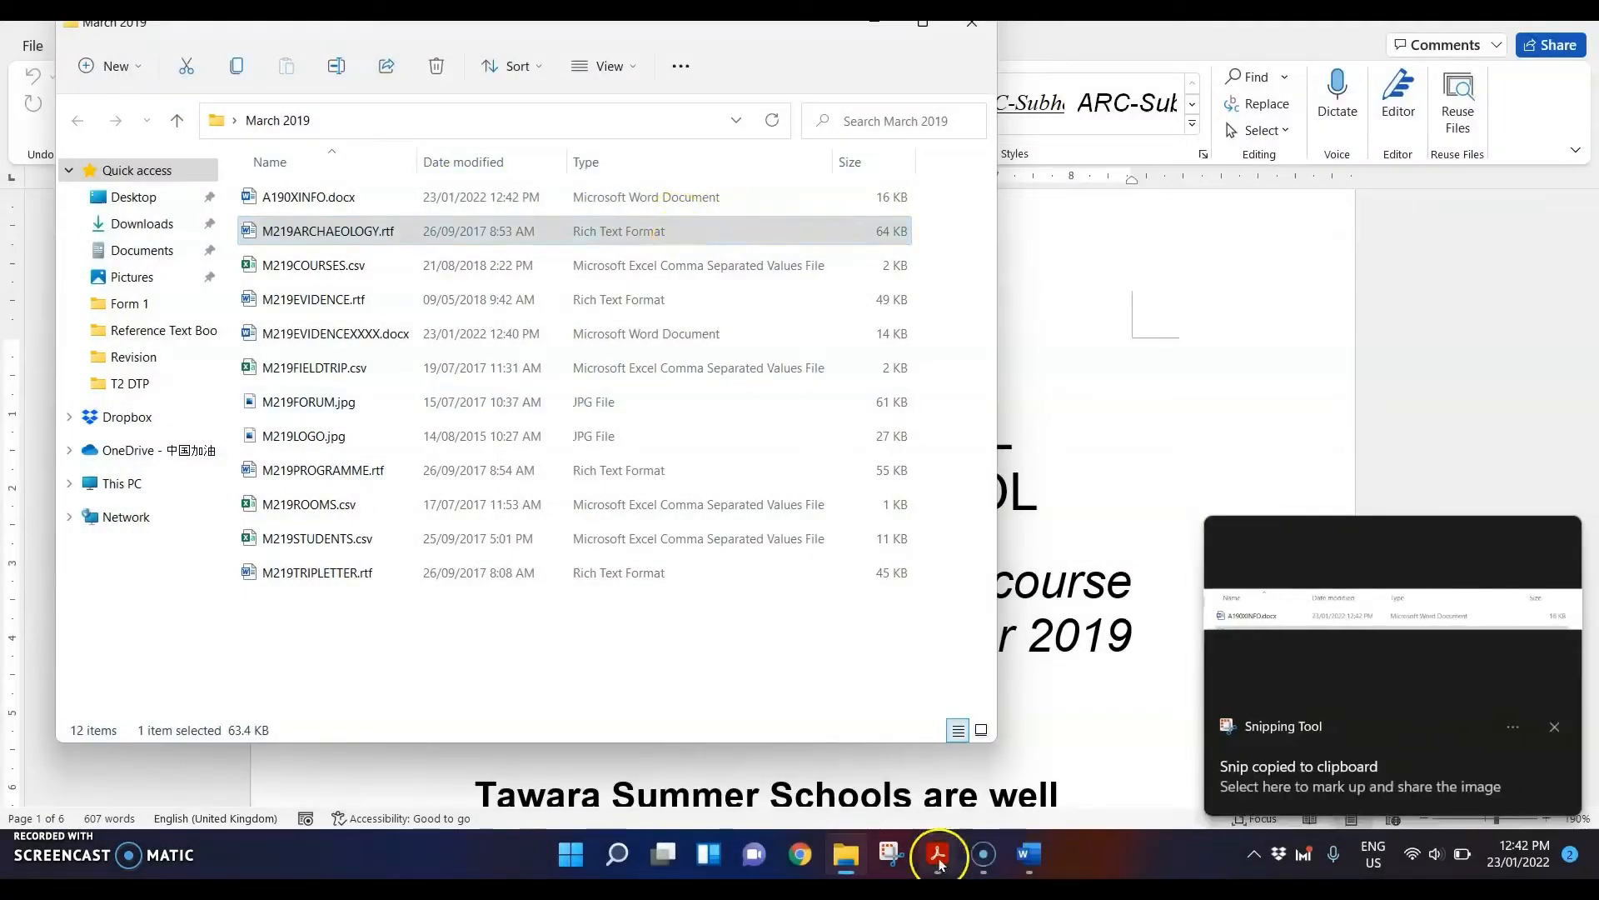
- Paste the file-listing screenshot under "Evidence 1:" in the Word document M219EVIDENCEXXXX.docx and add a blank line below it
mouse_move(1043, 864)
left_click(946, 792)
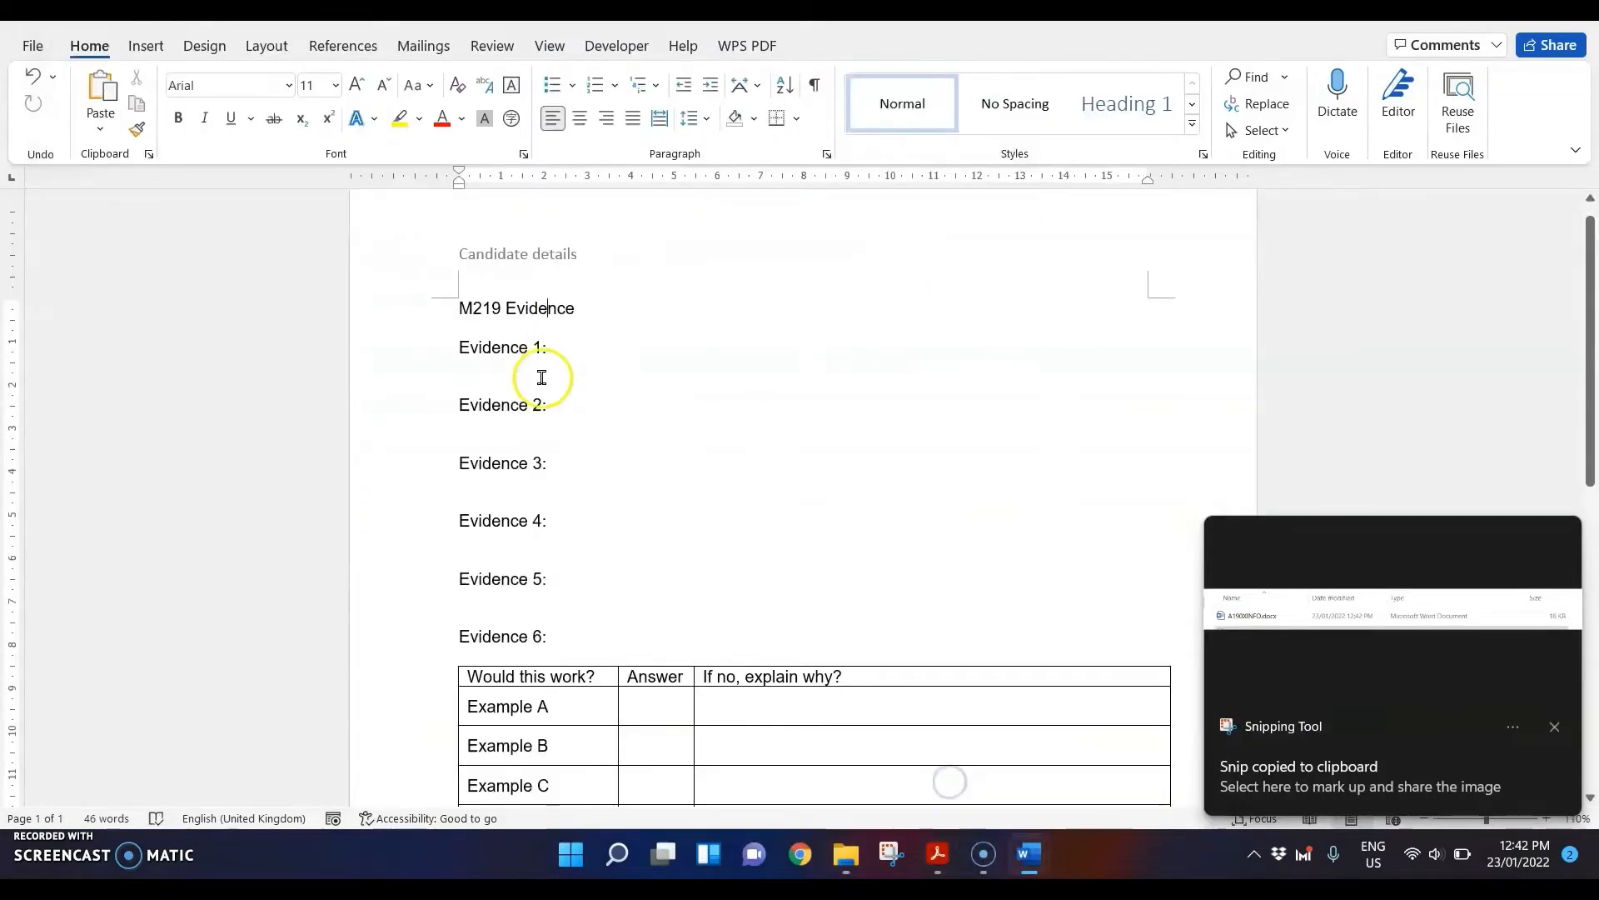
left_click(542, 378)
key("ctrl+v")
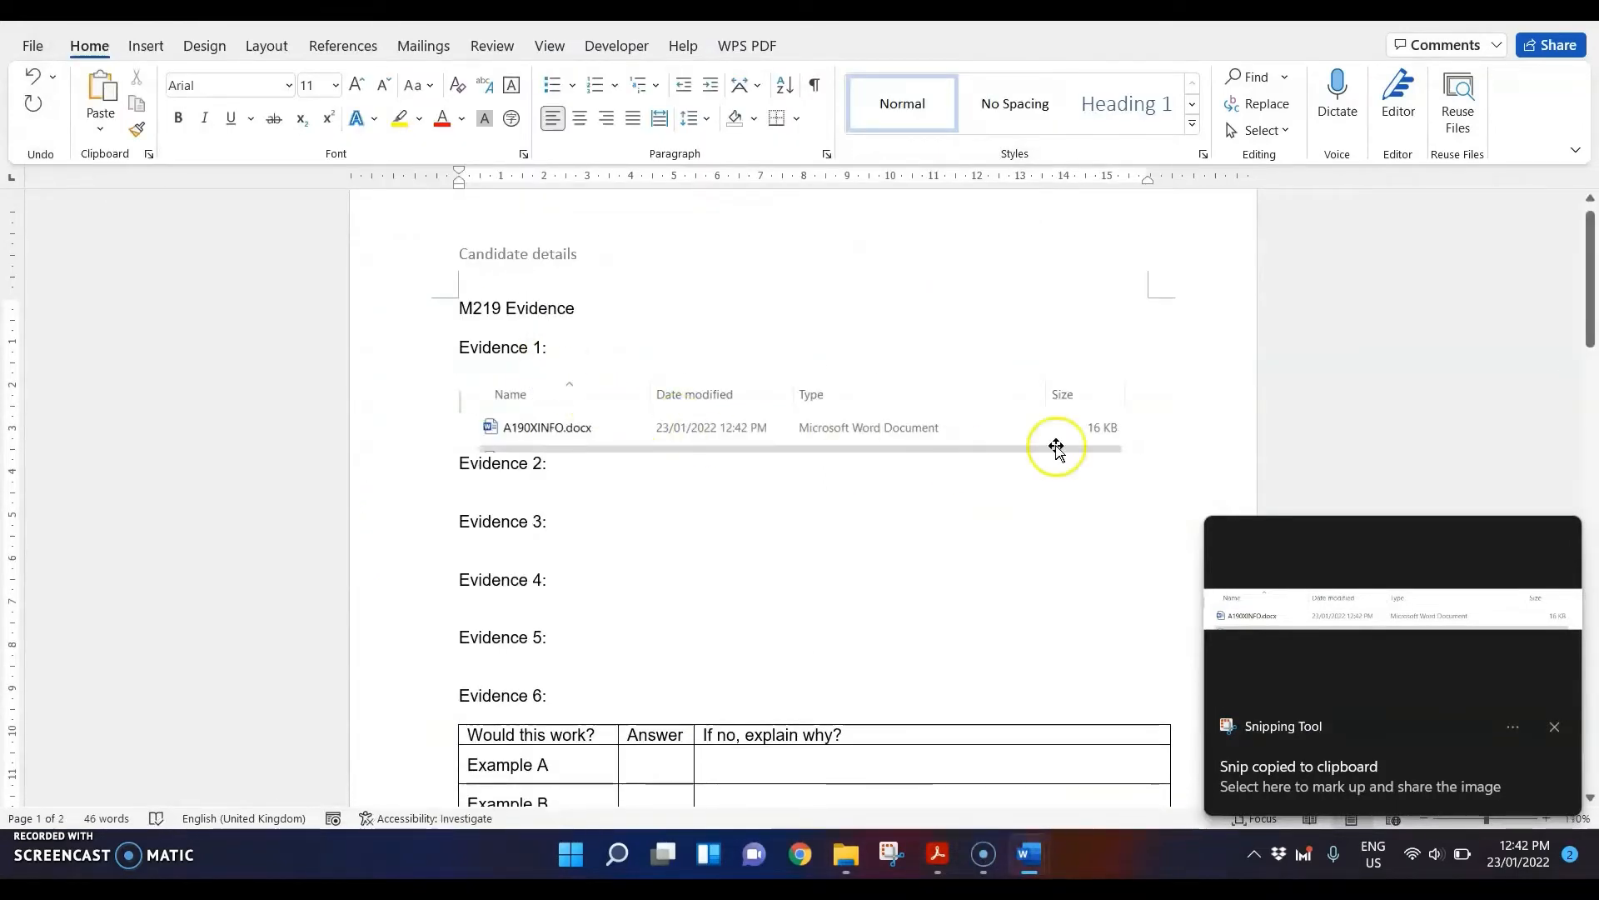
key("Return")
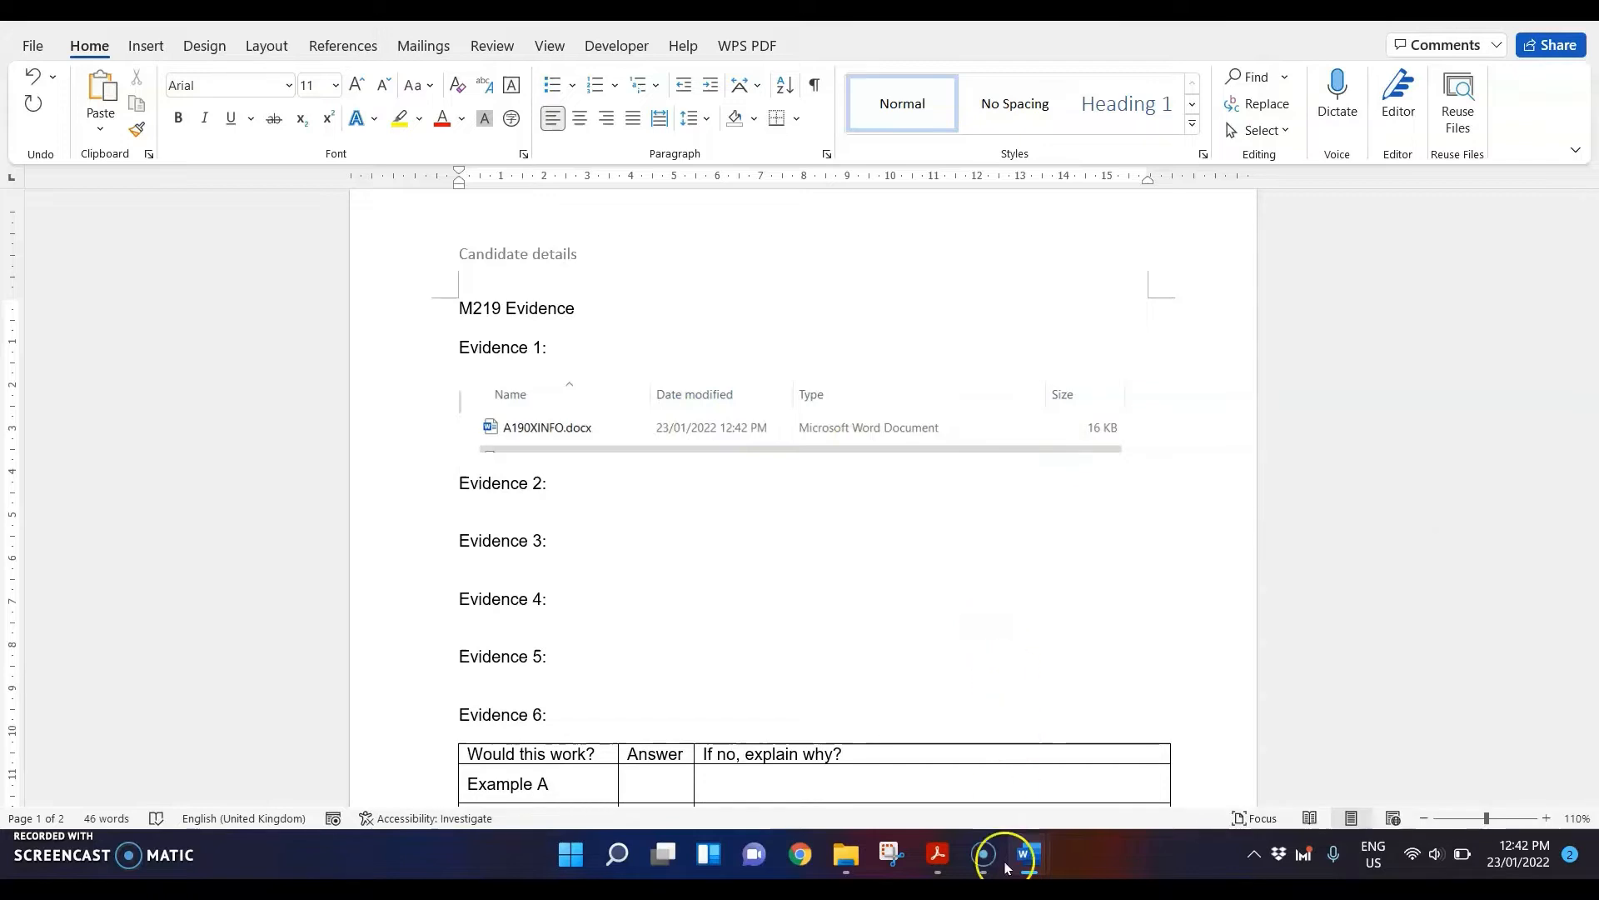
- In the exam paper PDF, highlight "A4" and "landscape" in question 2 and "all margins to 2 centimetres." in question 3
mouse_move(939, 854)
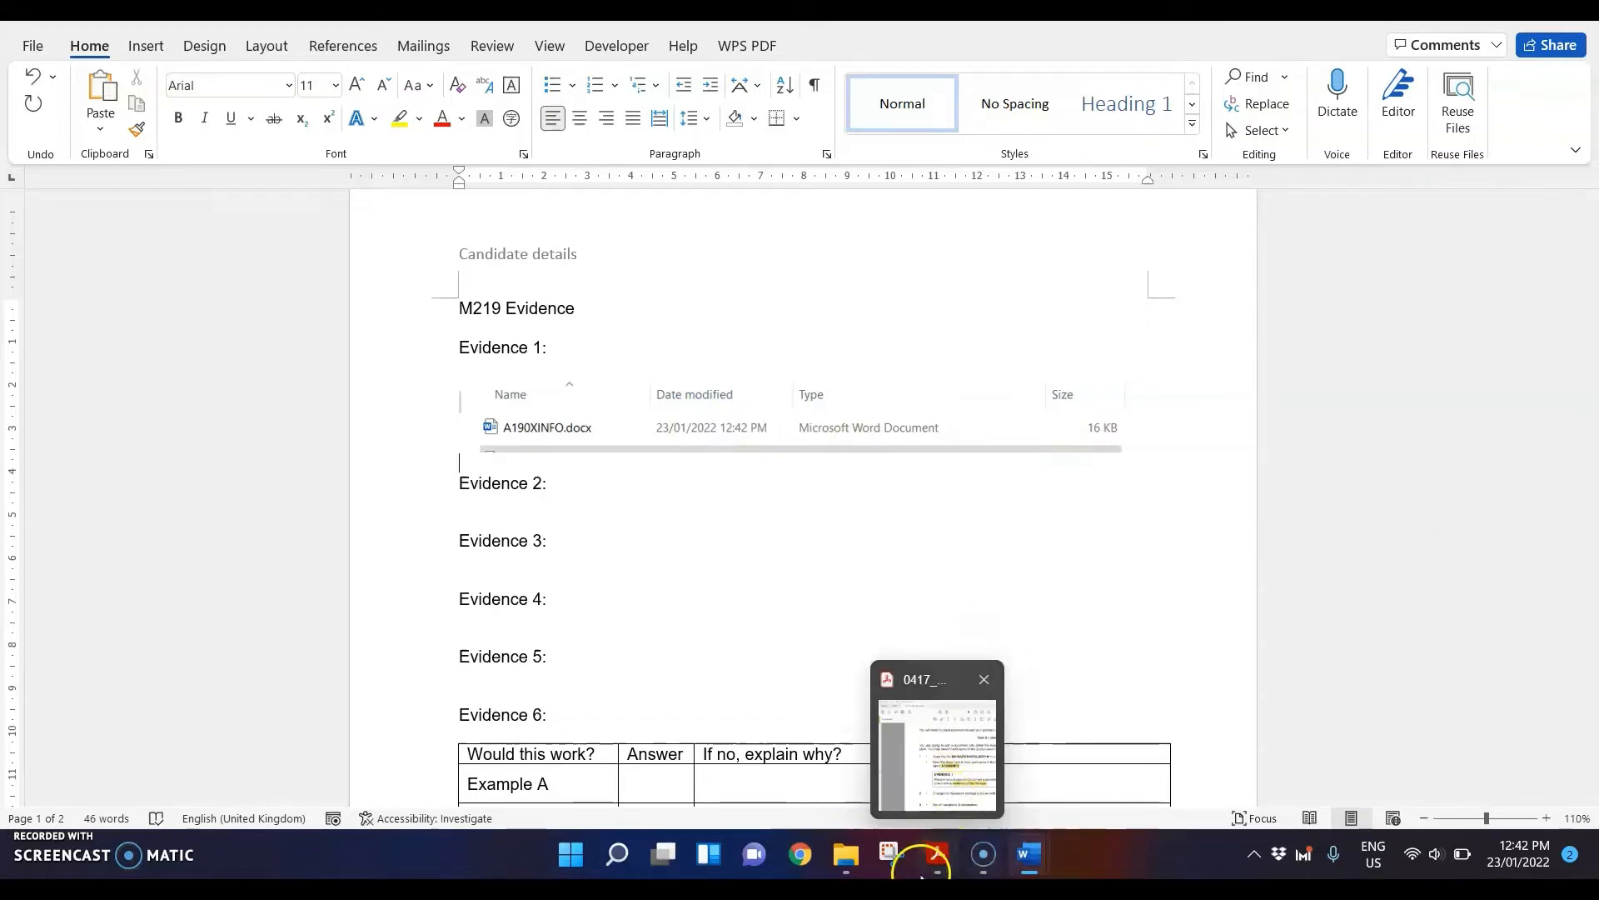
mouse_move(1029, 856)
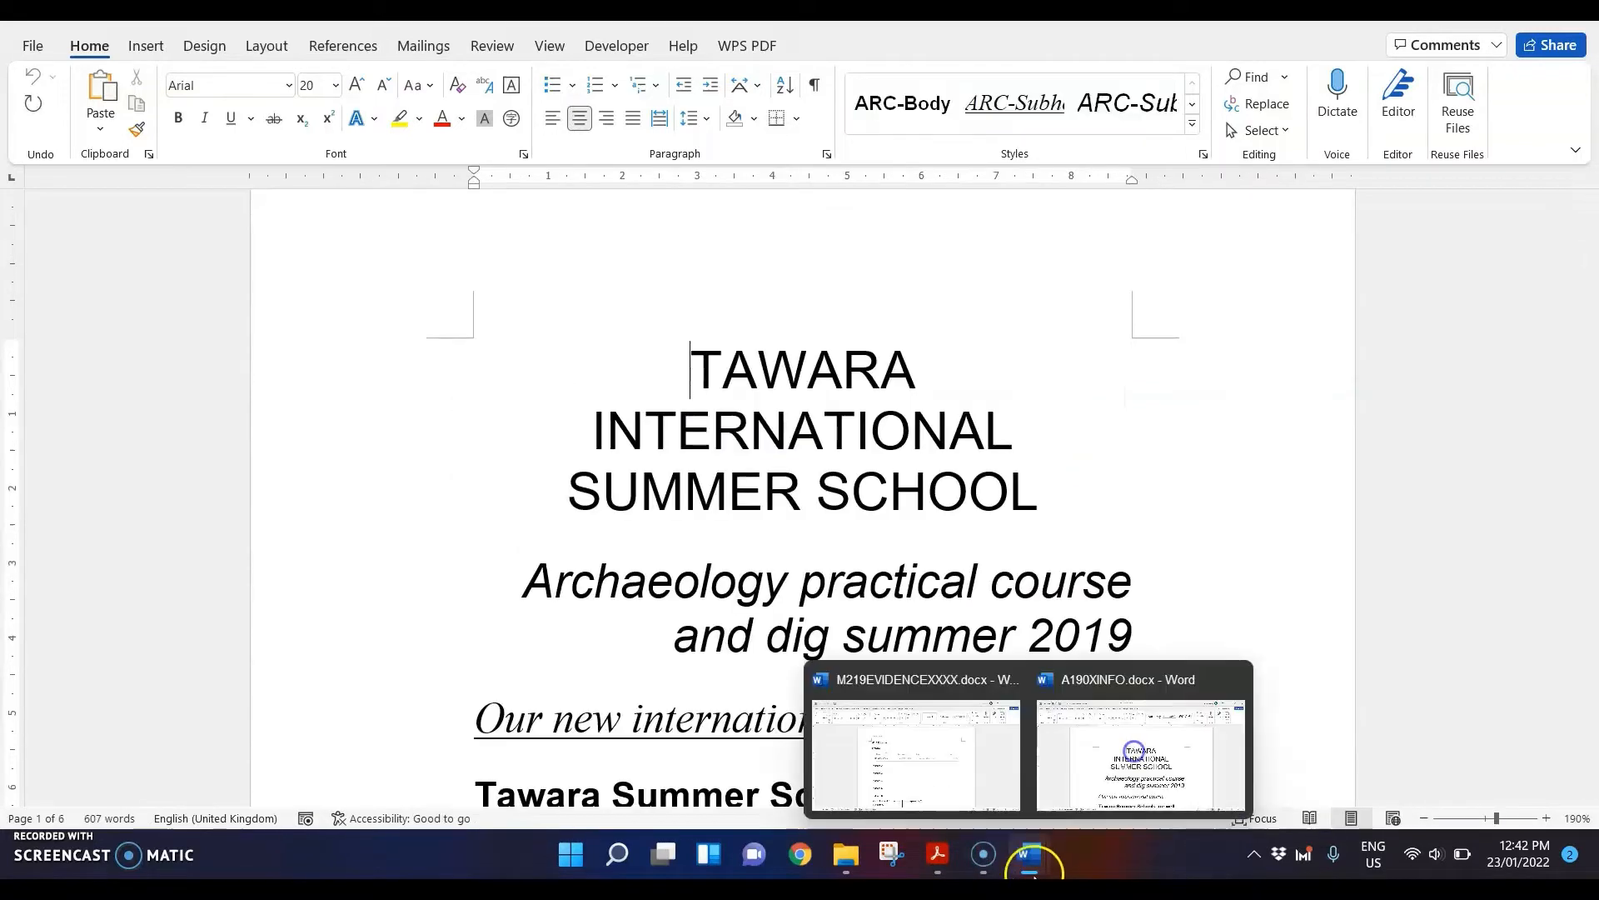
left_click(938, 853)
scroll(746, 467, "down", 3)
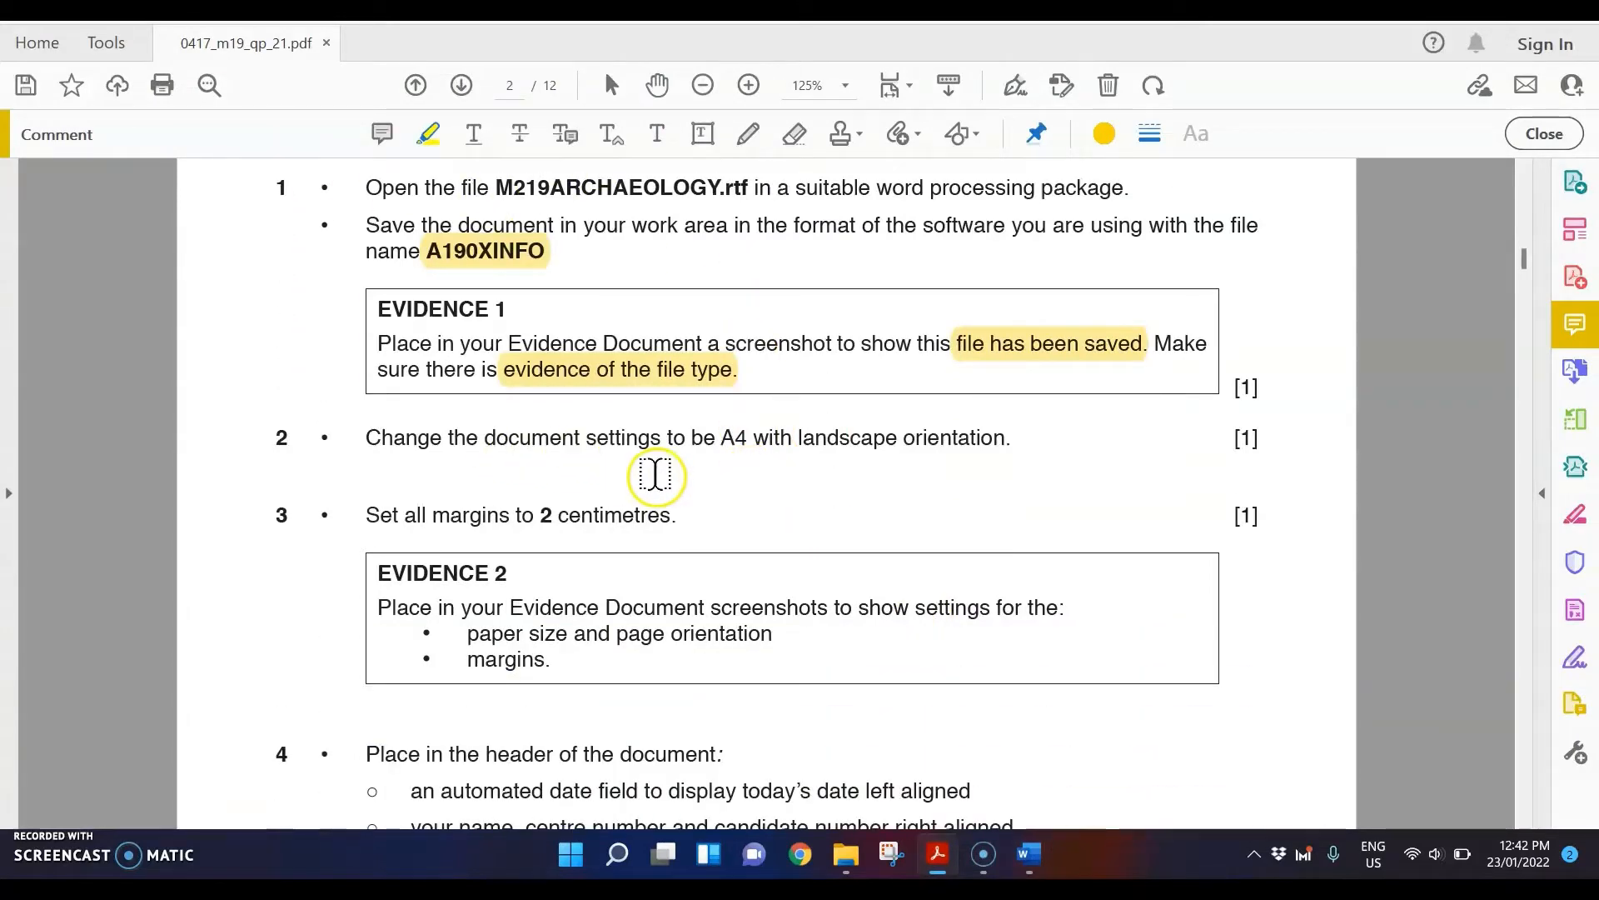
left_click_drag(718, 441, 745, 439)
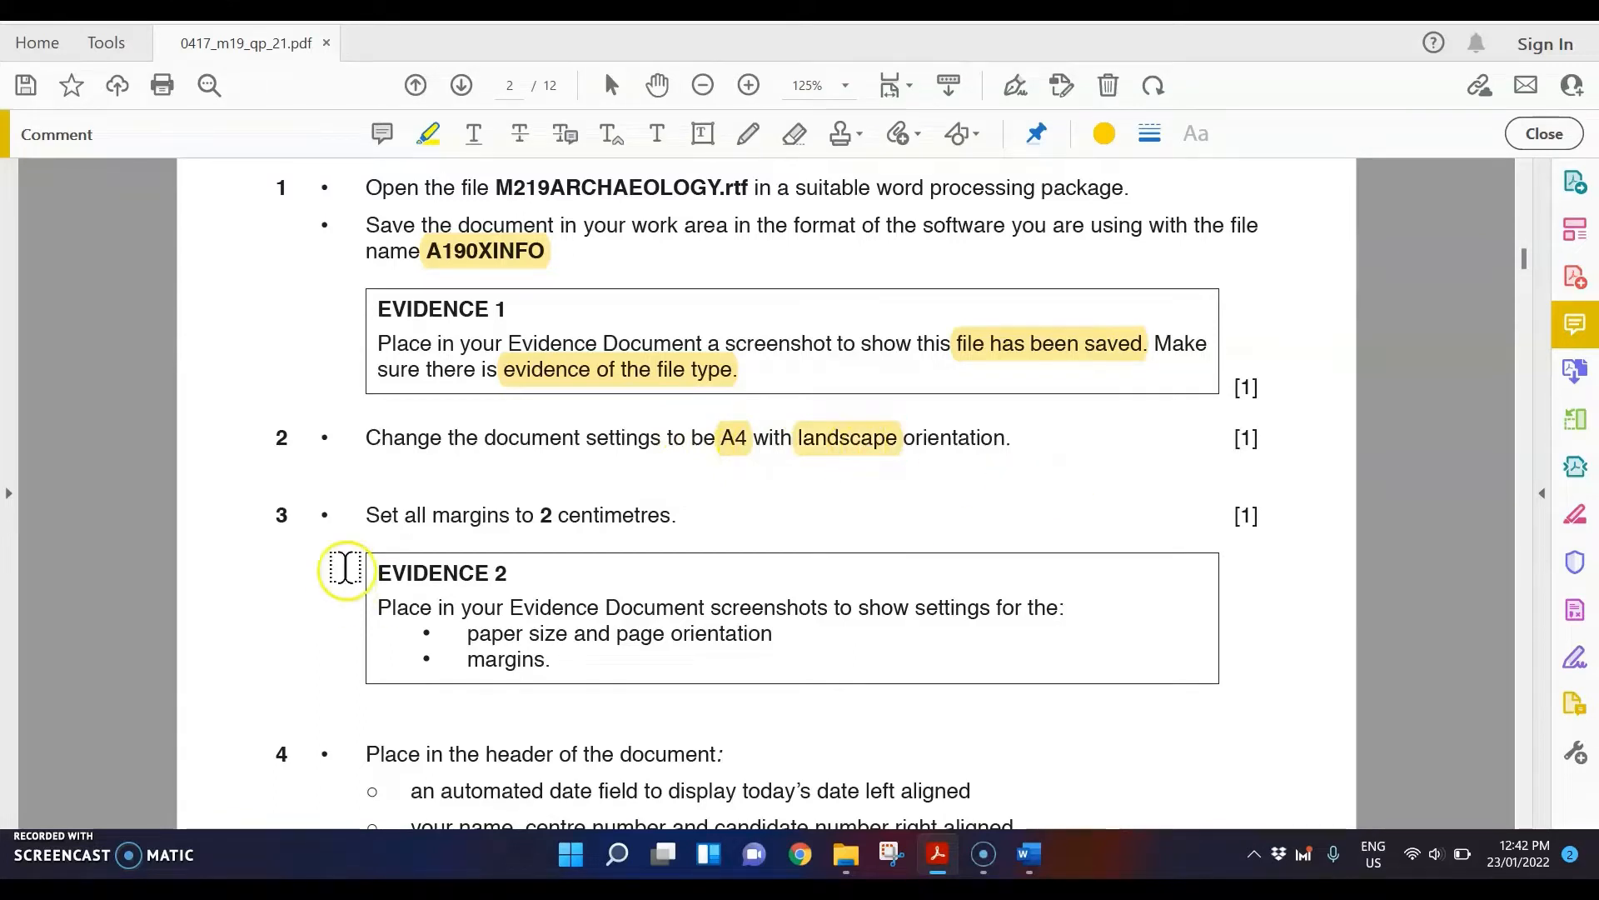
left_click_drag(407, 514, 673, 515)
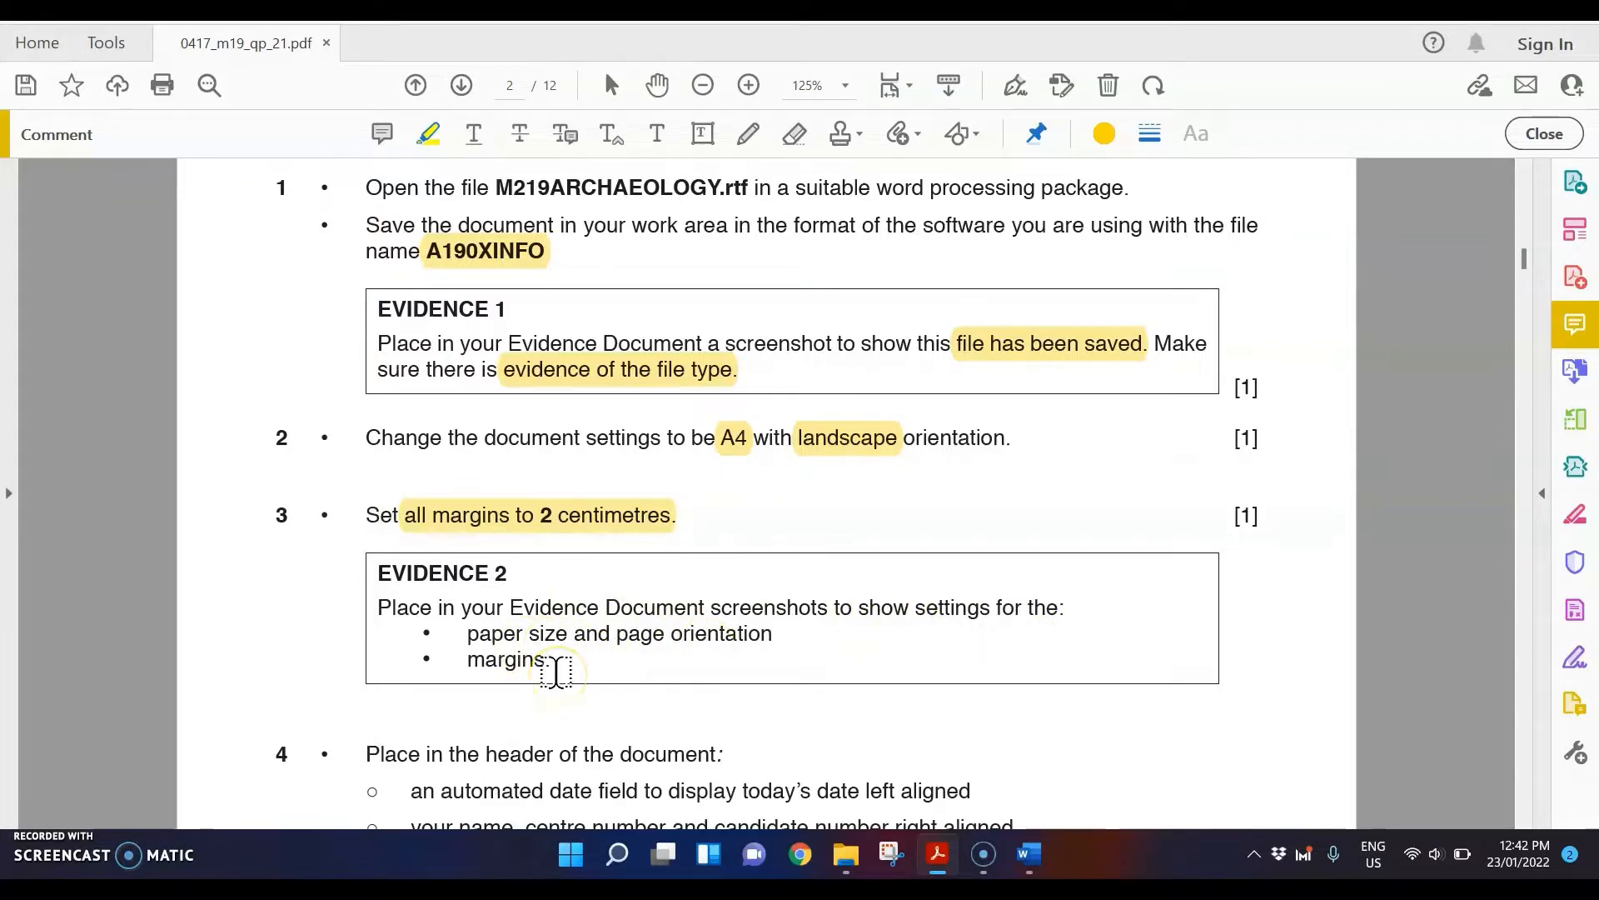
- In A190XINFO.docx, choose landscape orientation and A4 paper size in Page Setup, checking the requirement in the exam paper
mouse_move(1029, 854)
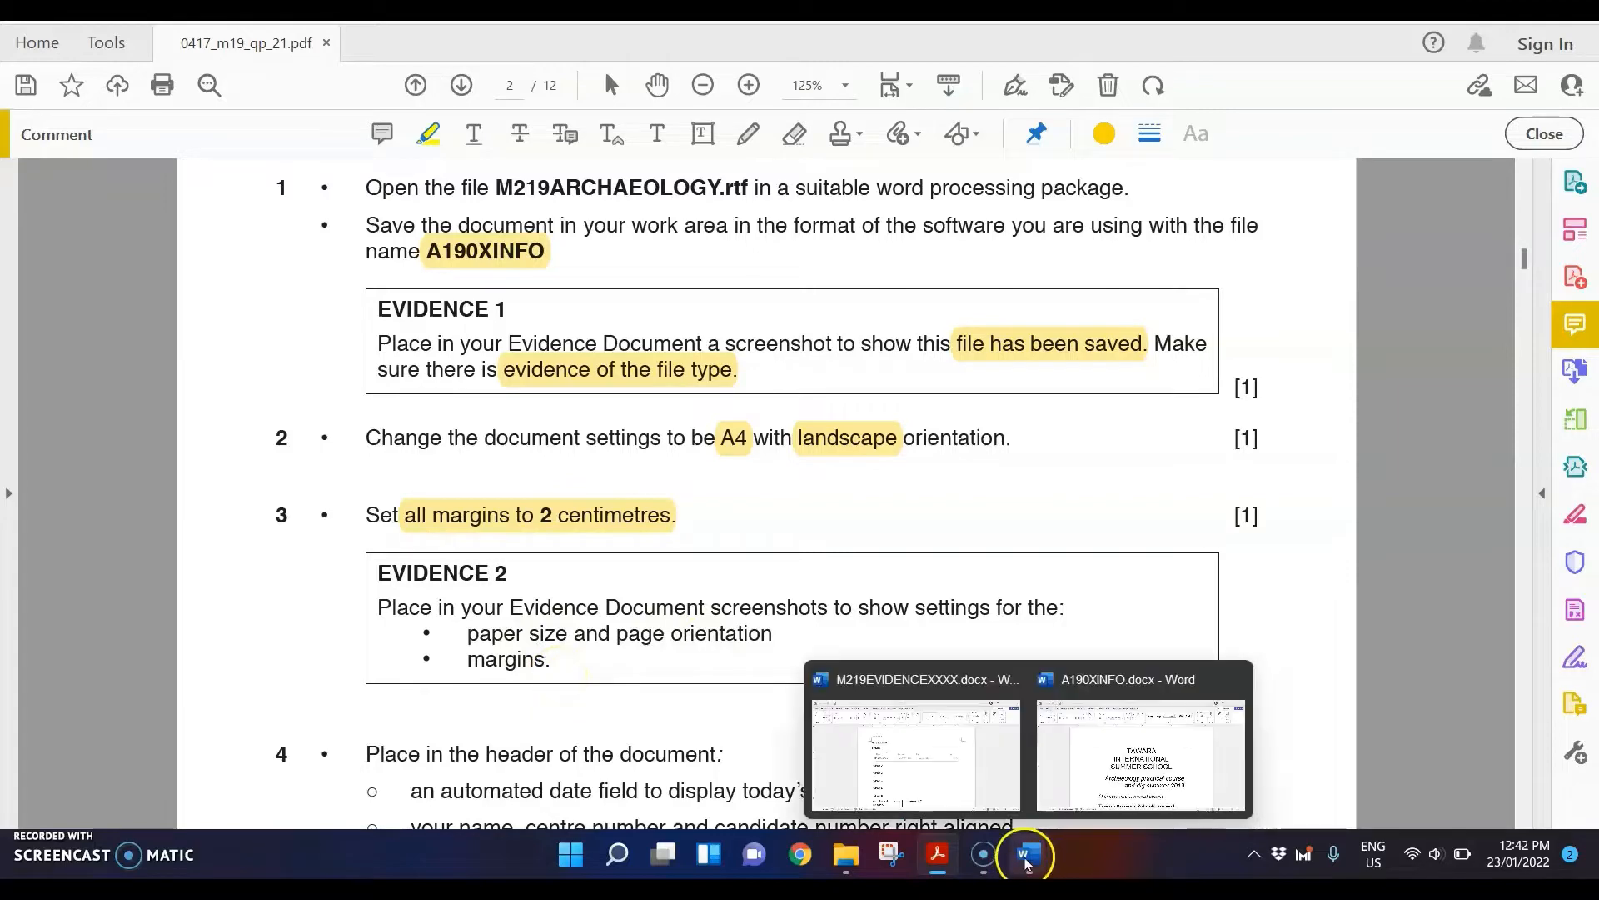
left_click(1117, 753)
left_click(253, 51)
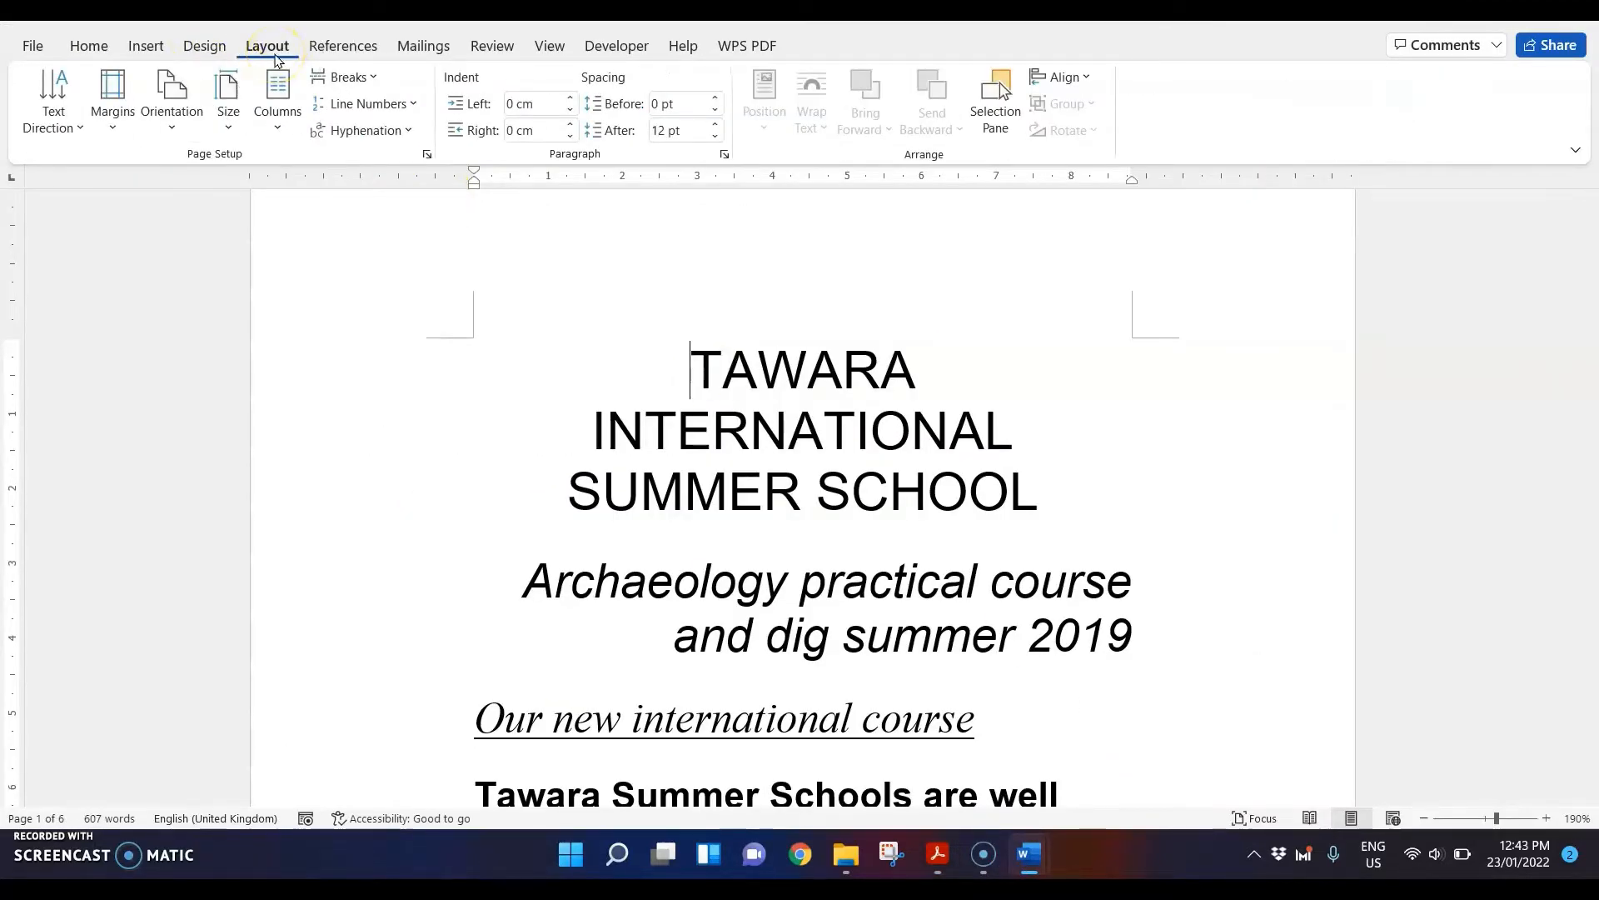
left_click(277, 58)
left_click(534, 369)
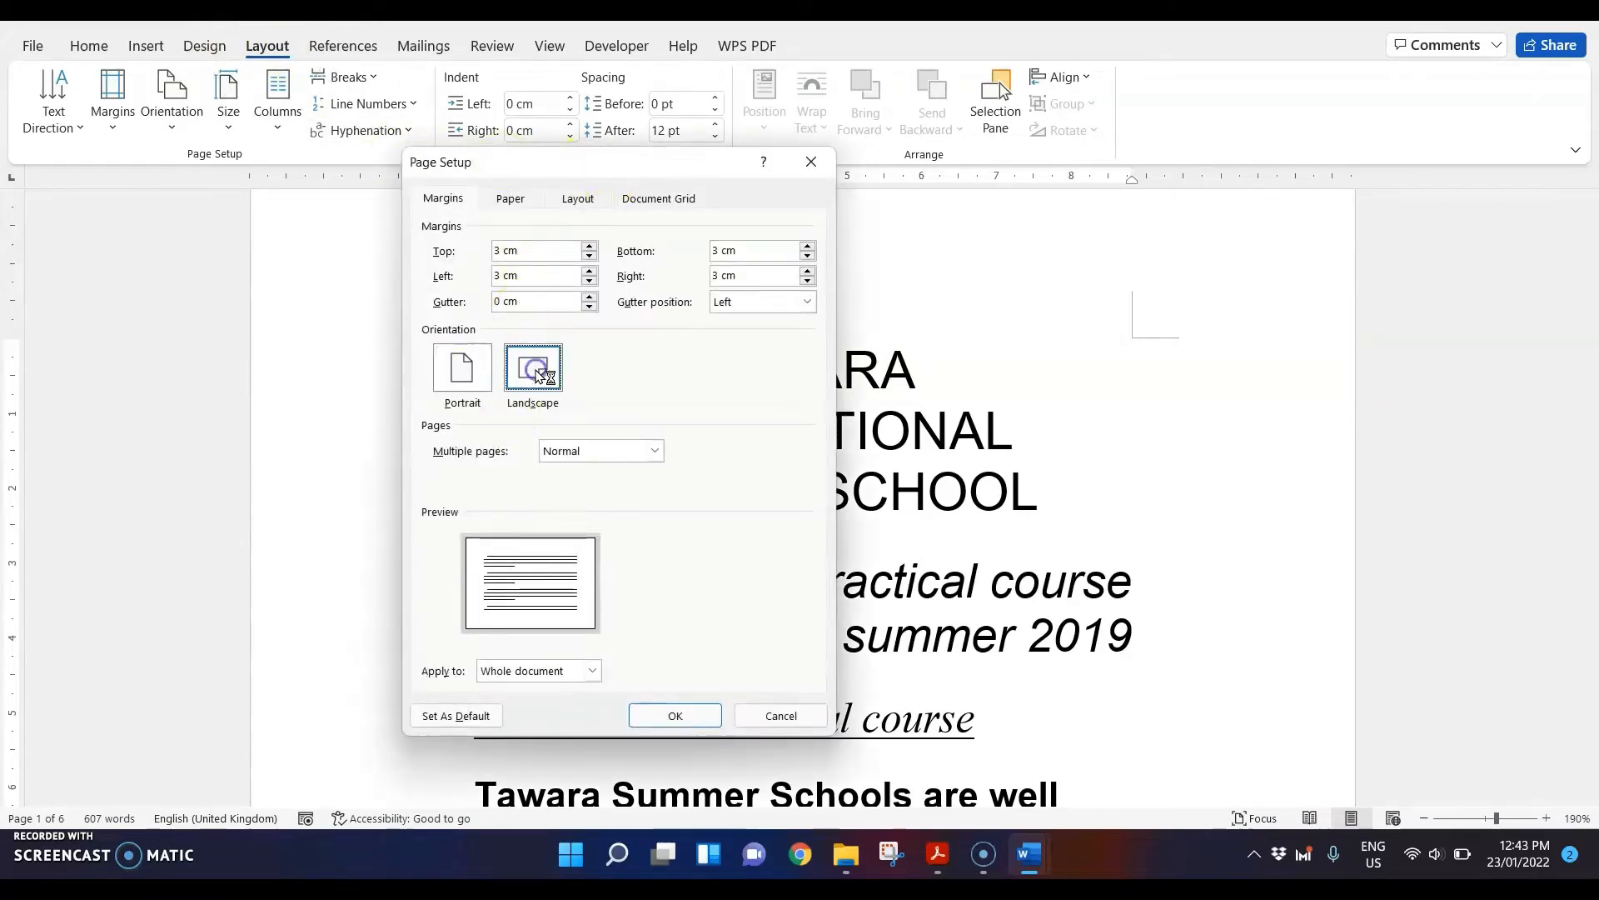
left_click(938, 854)
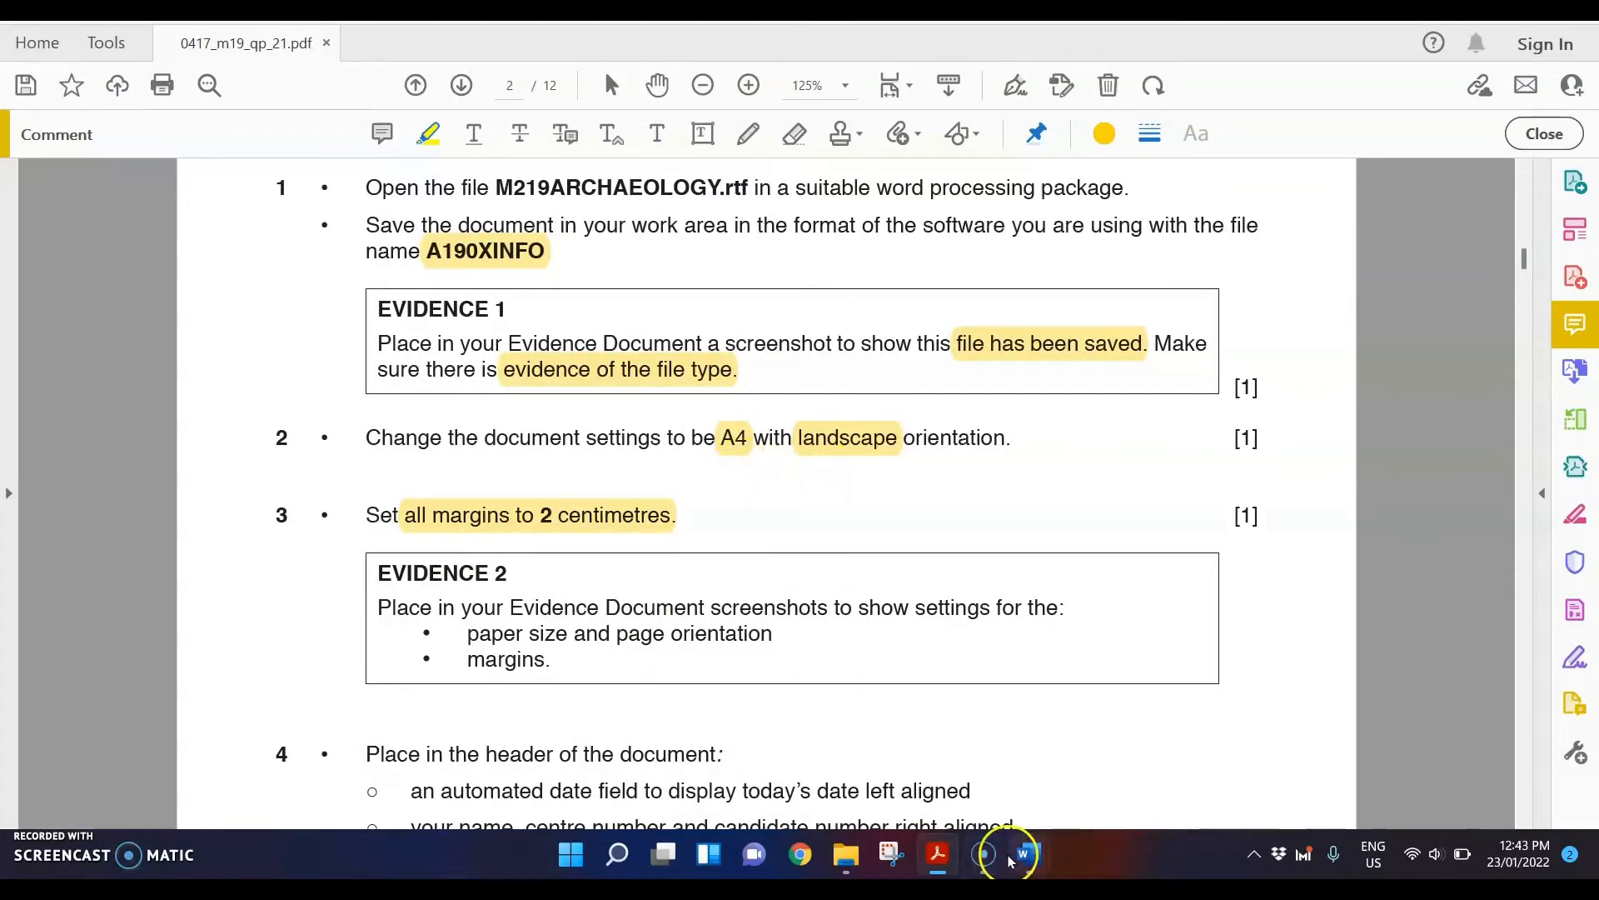
mouse_move(1010, 858)
left_click(1158, 733)
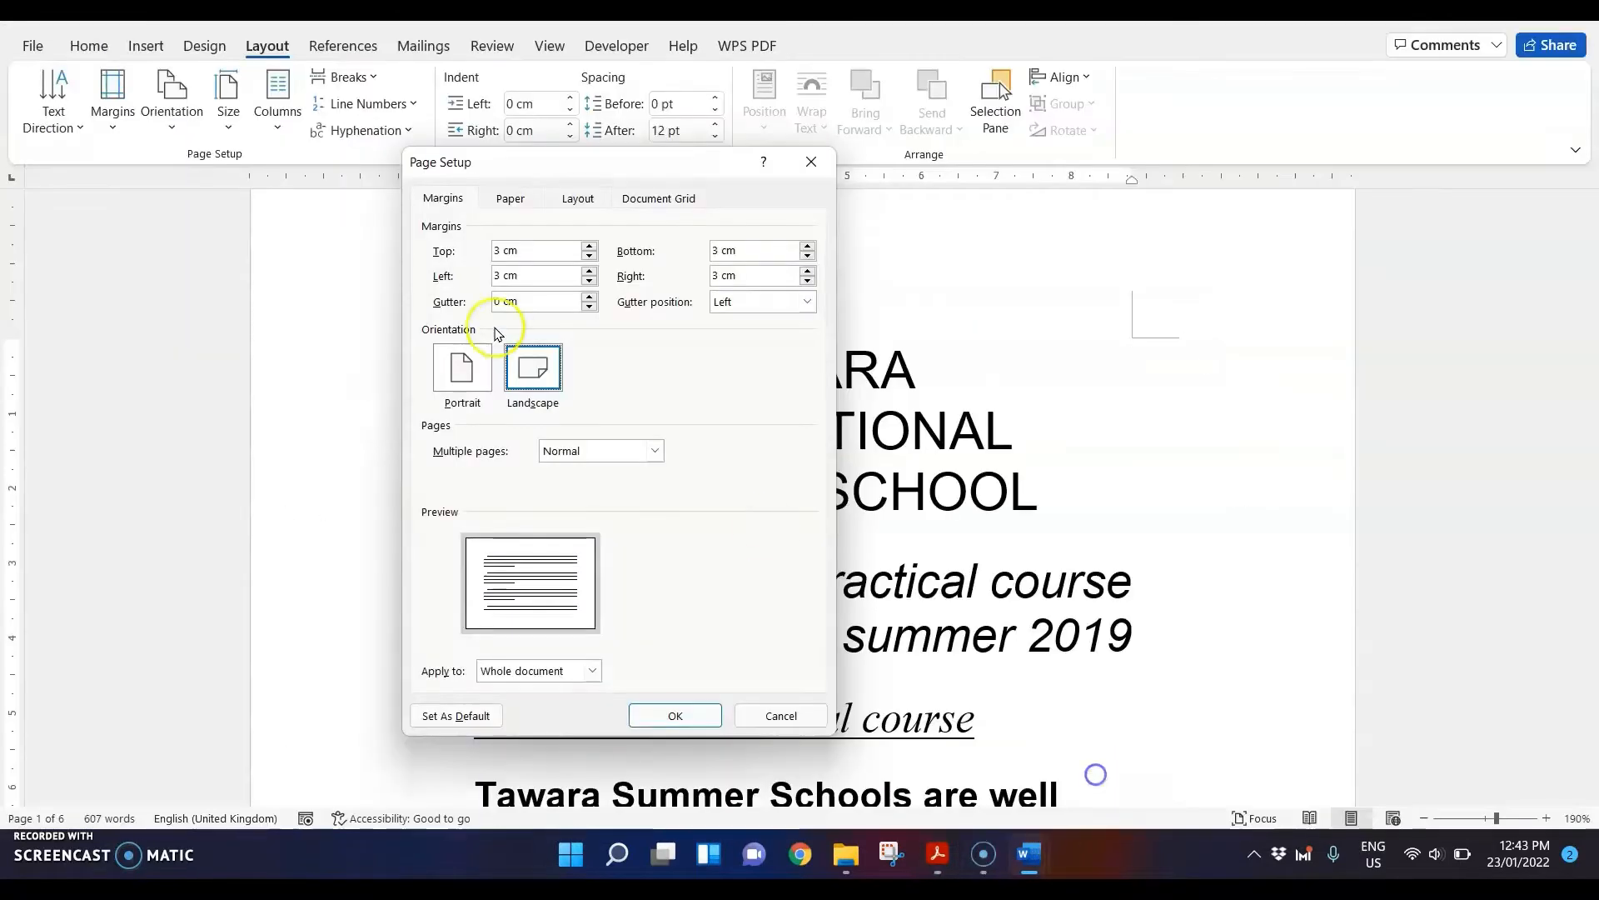
left_click(525, 200)
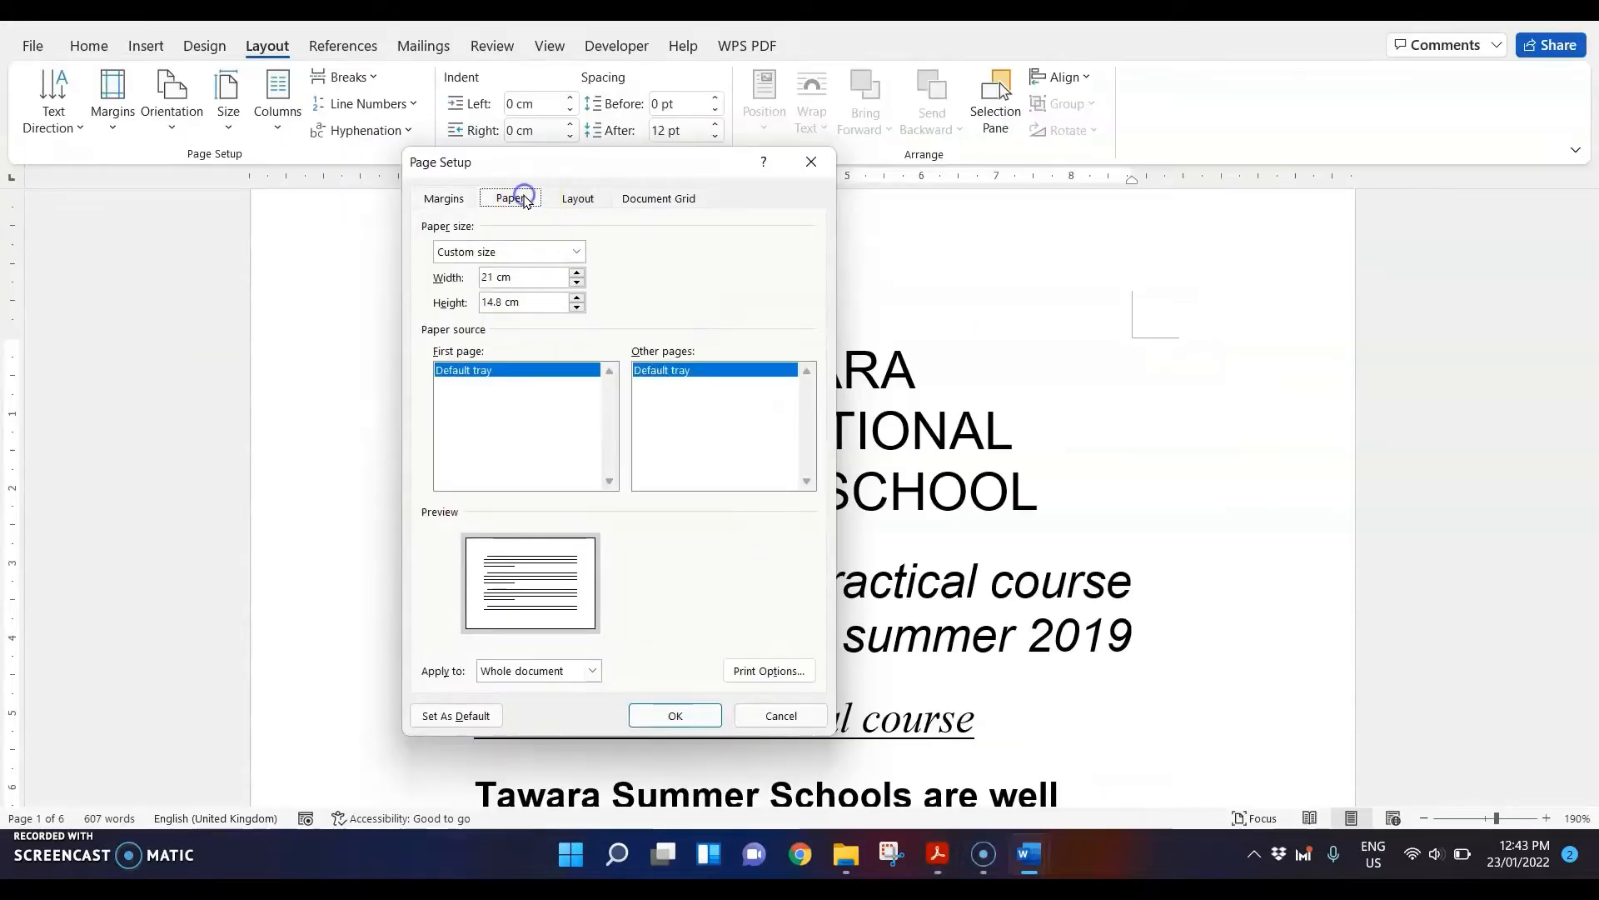
left_click(577, 251)
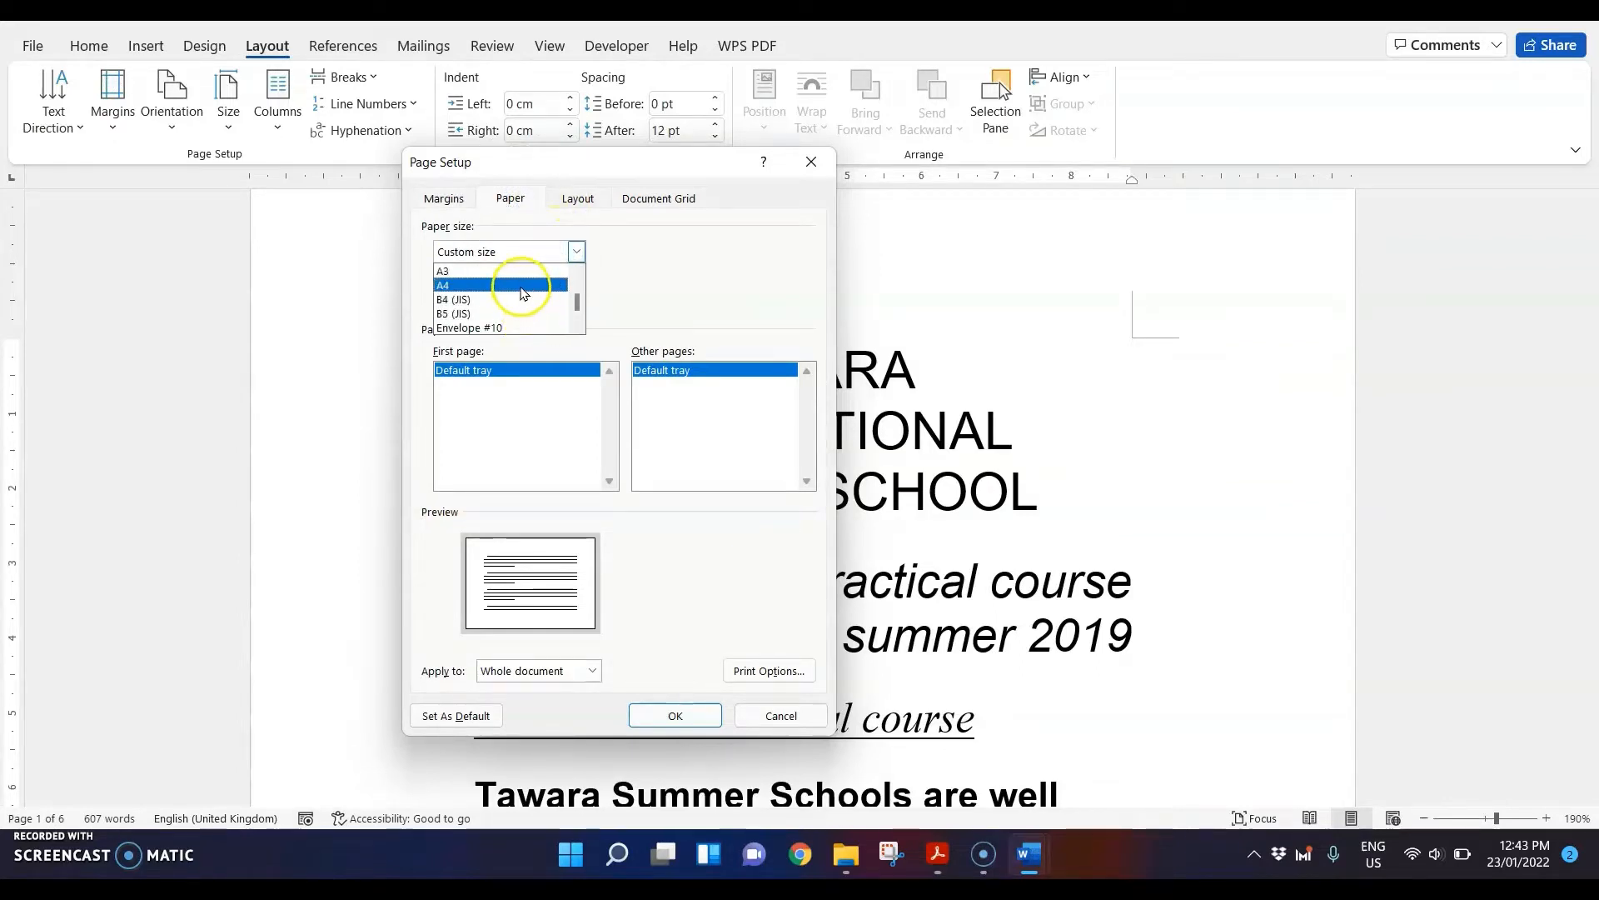
left_click(521, 285)
- Check the margin requirement in the exam paper, set all four margins to 2 cm and apply the page setup to the whole document
left_click(444, 198)
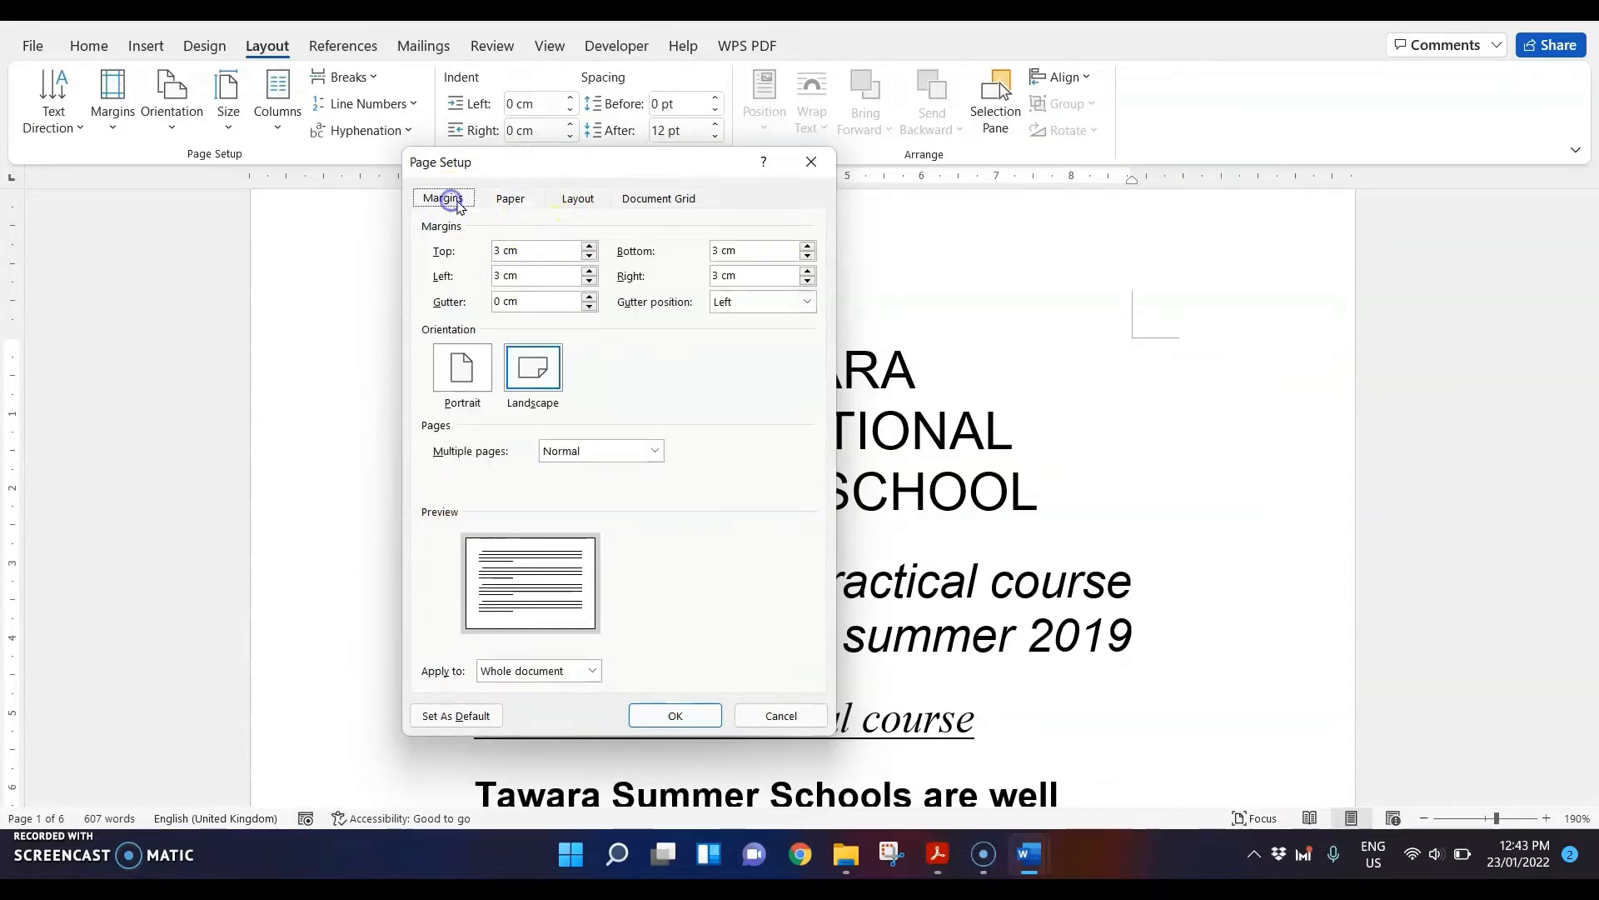
left_click(938, 853)
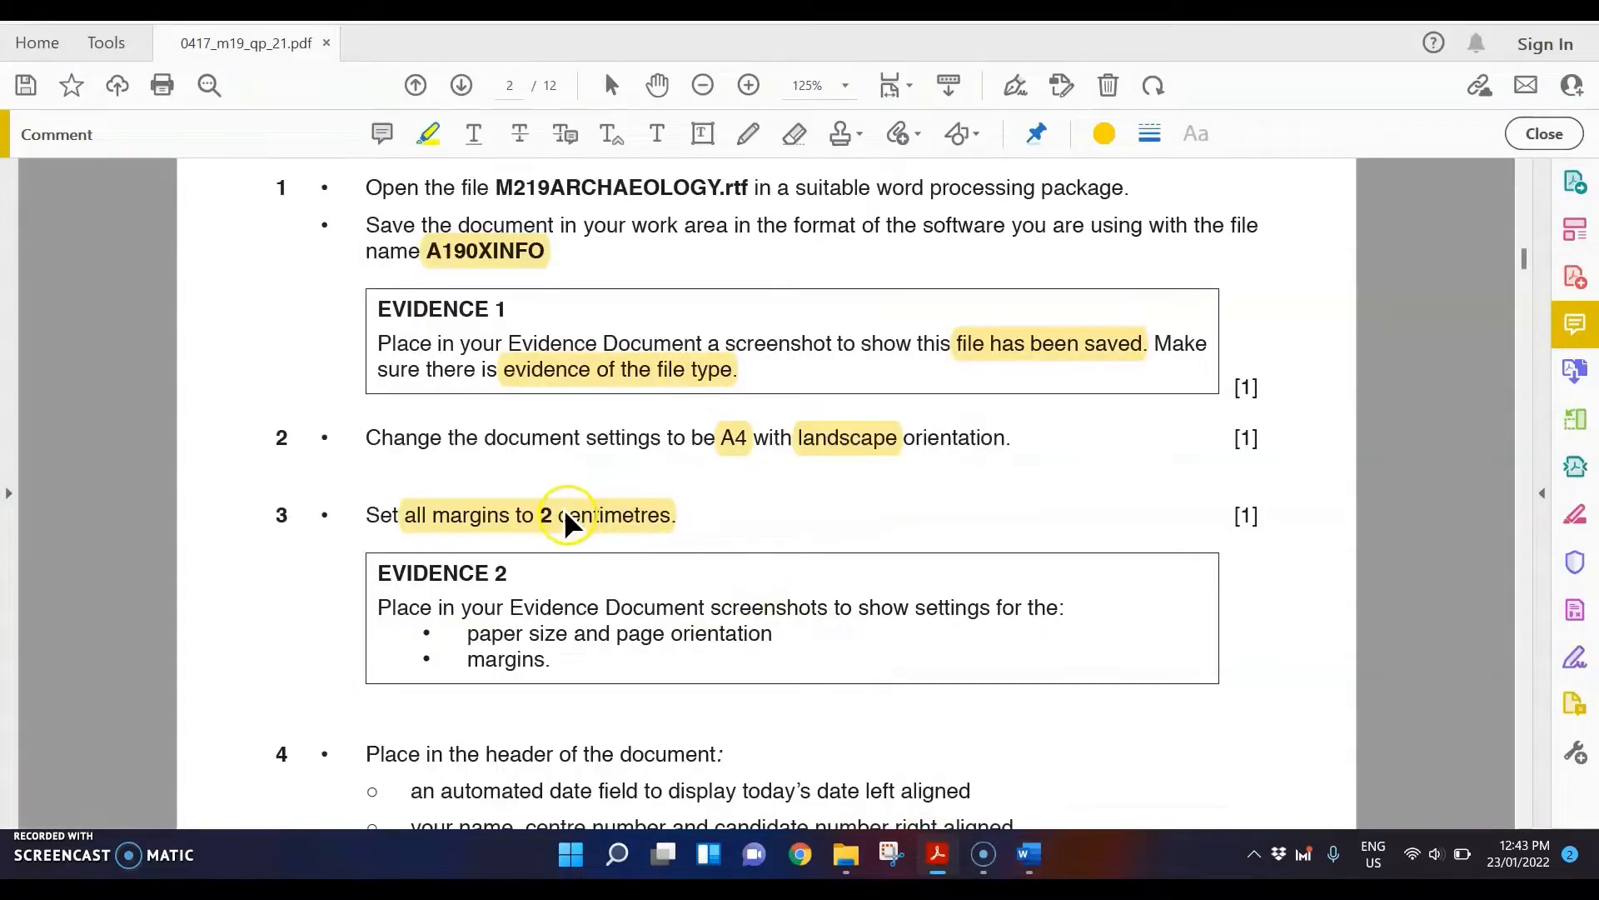
mouse_move(1030, 850)
left_click(1141, 737)
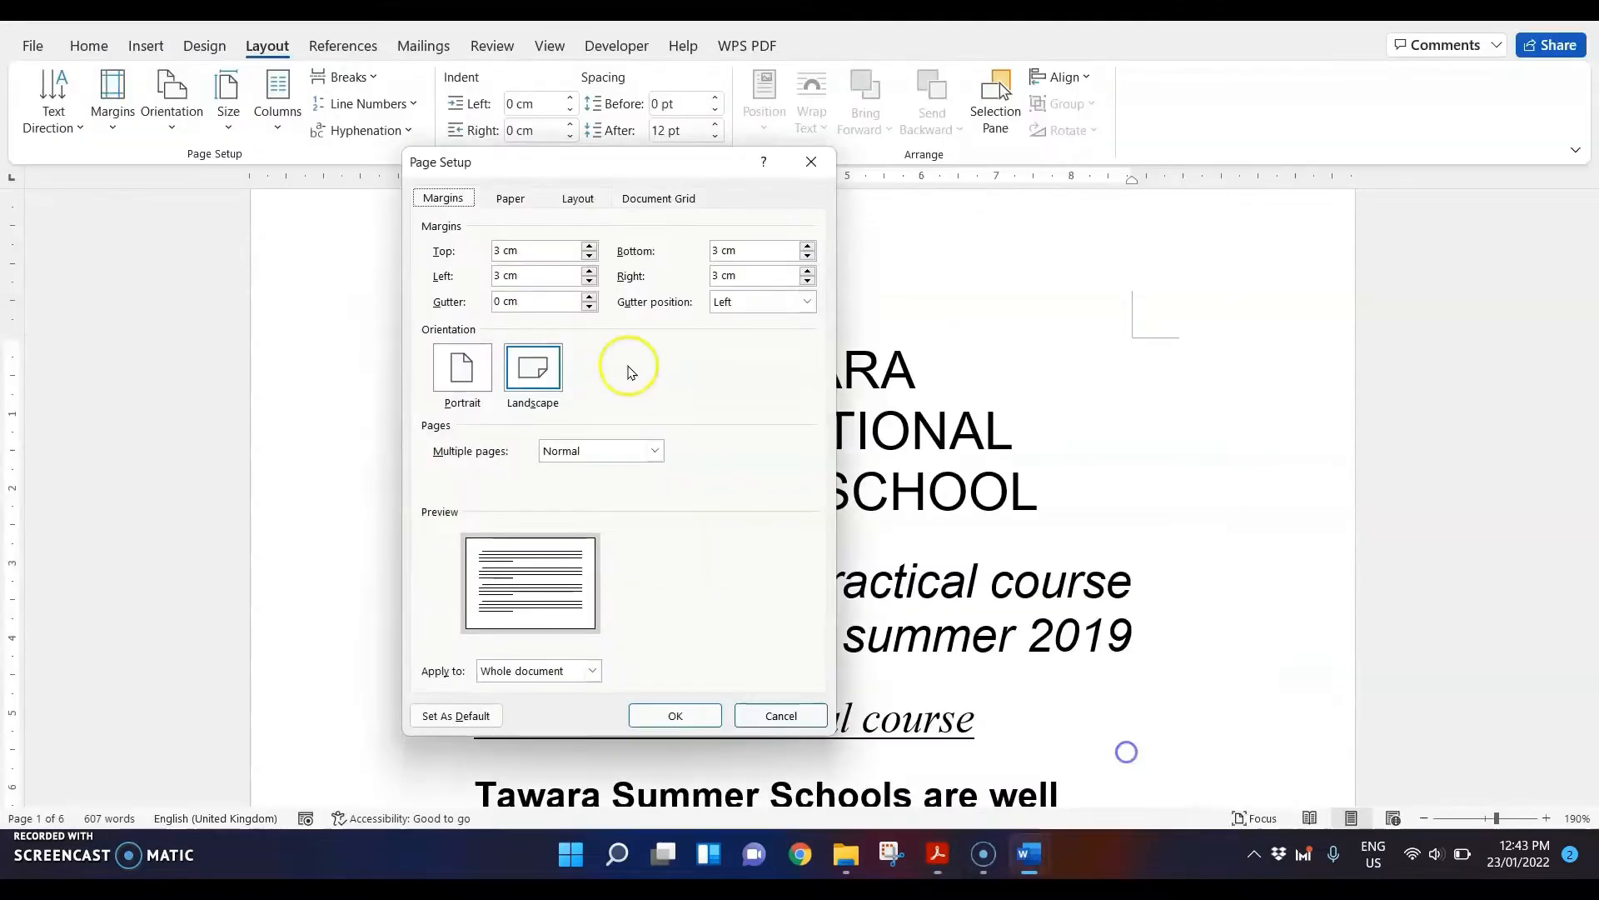
left_click(490, 251)
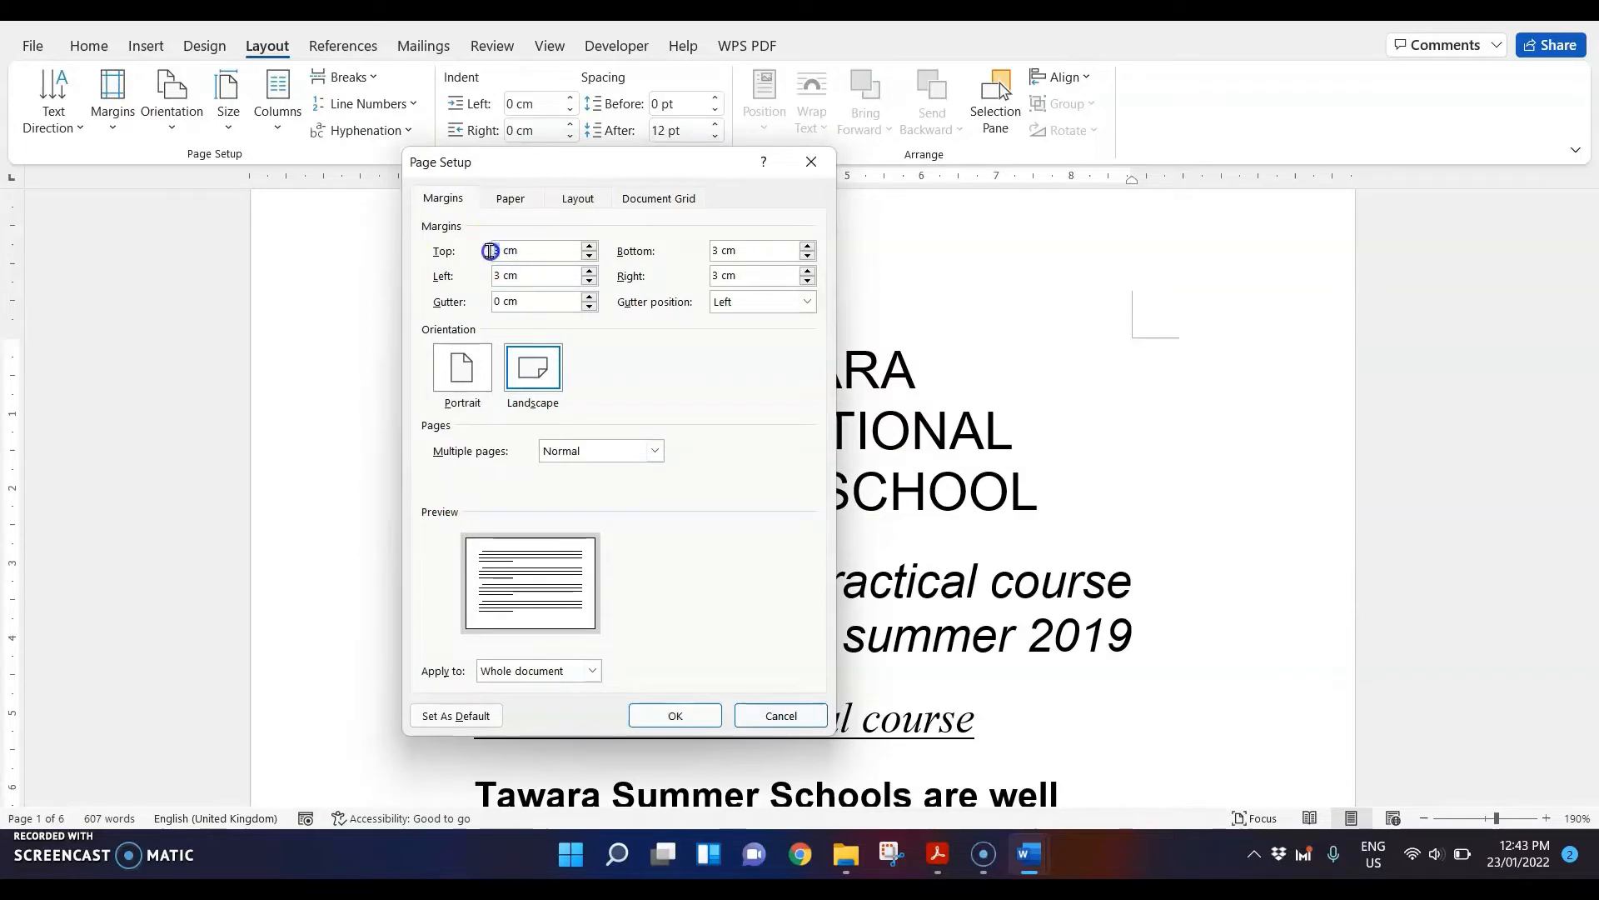
type("2")
left_click(758, 257)
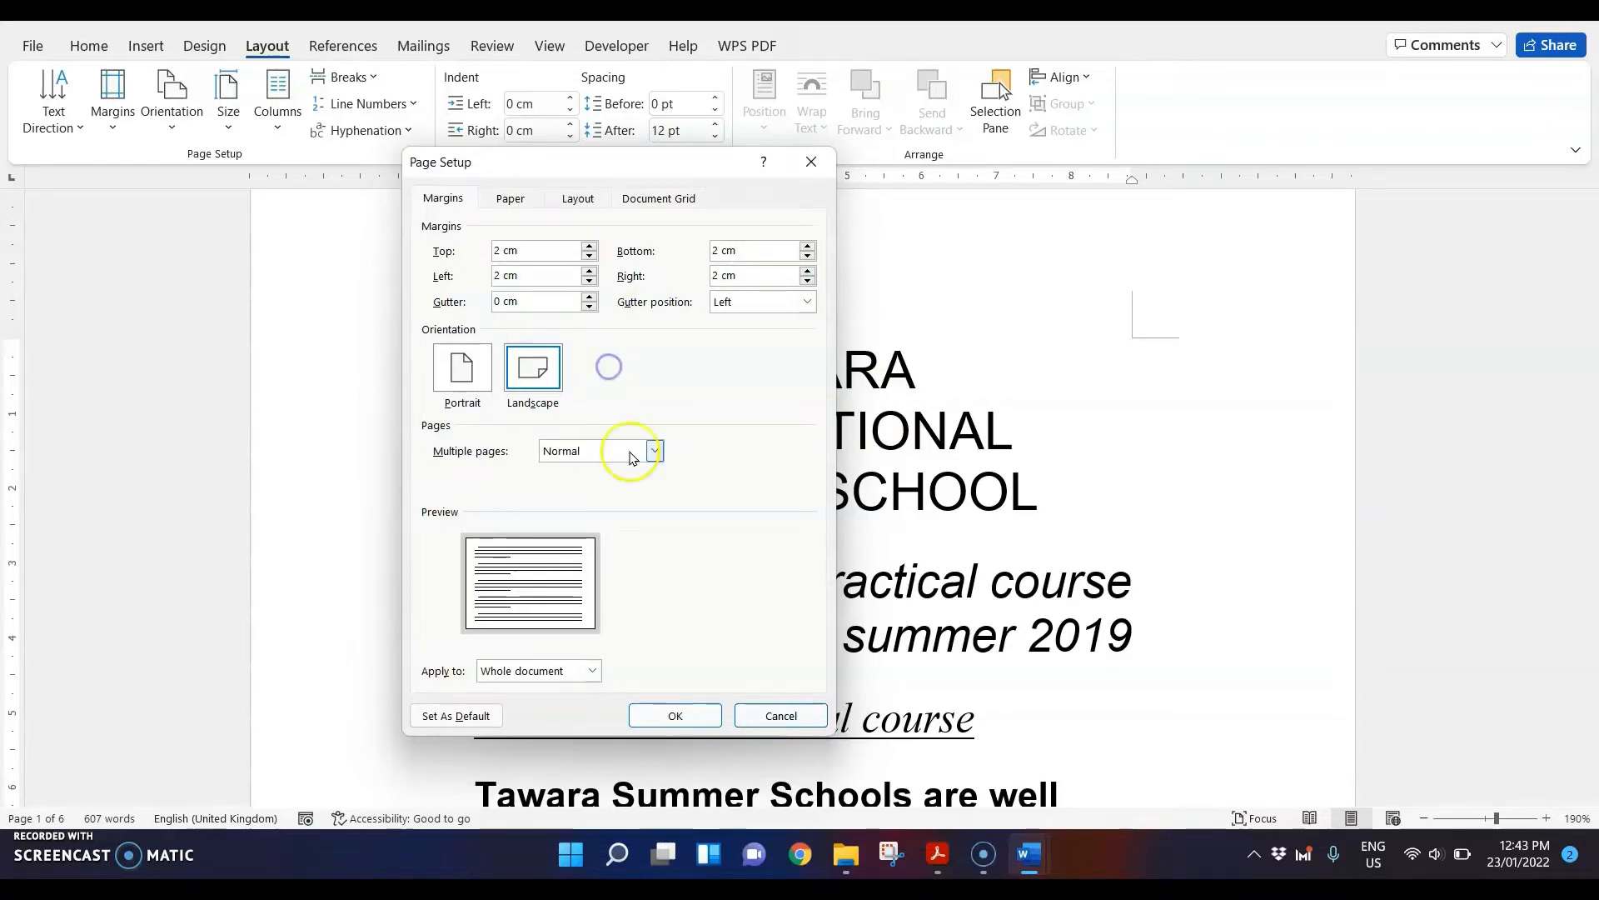
left_click(700, 717)
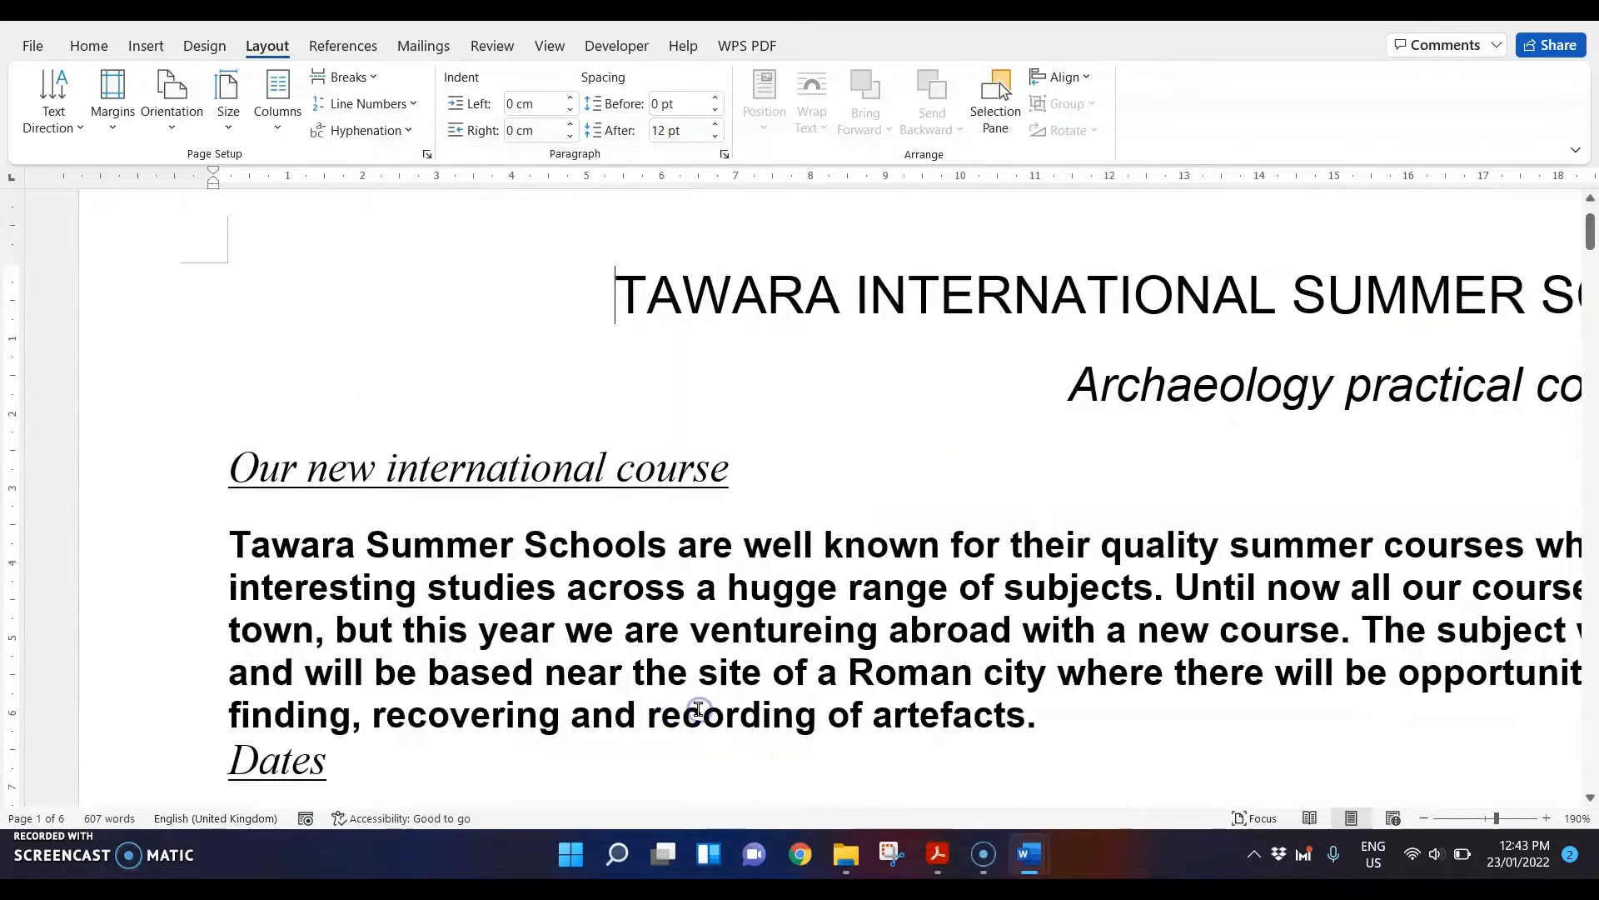
- Reopen Page Setup for A190XINFO.docx, capture a screenshot of its margin and orientation settings, and close it without changes
scroll(990, 480, "down", 7)
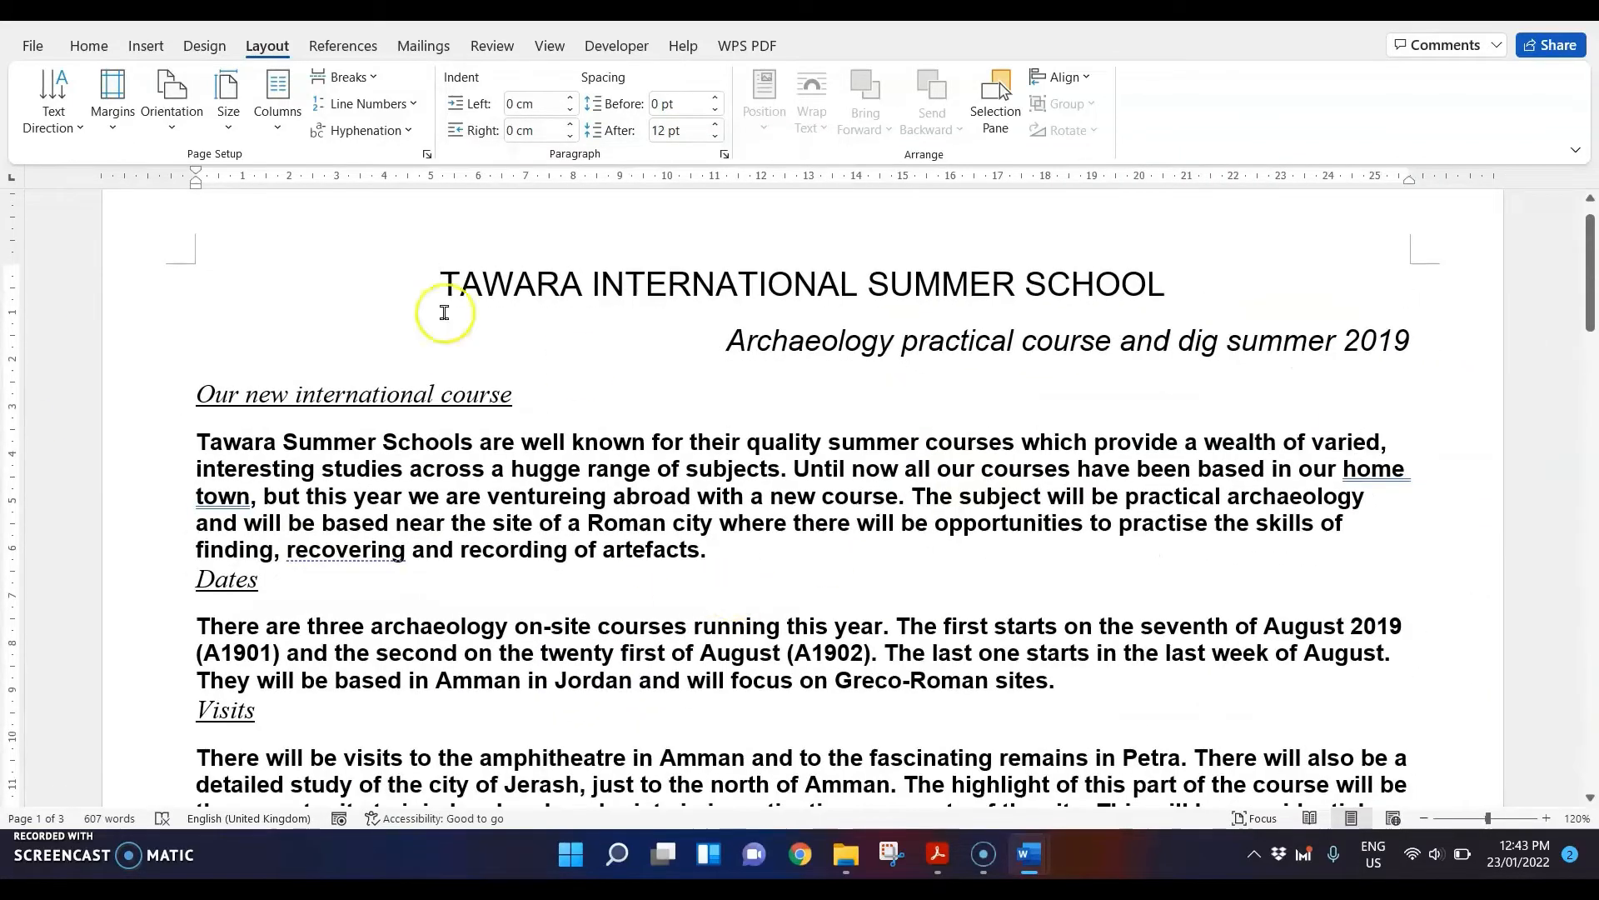
left_click(427, 155)
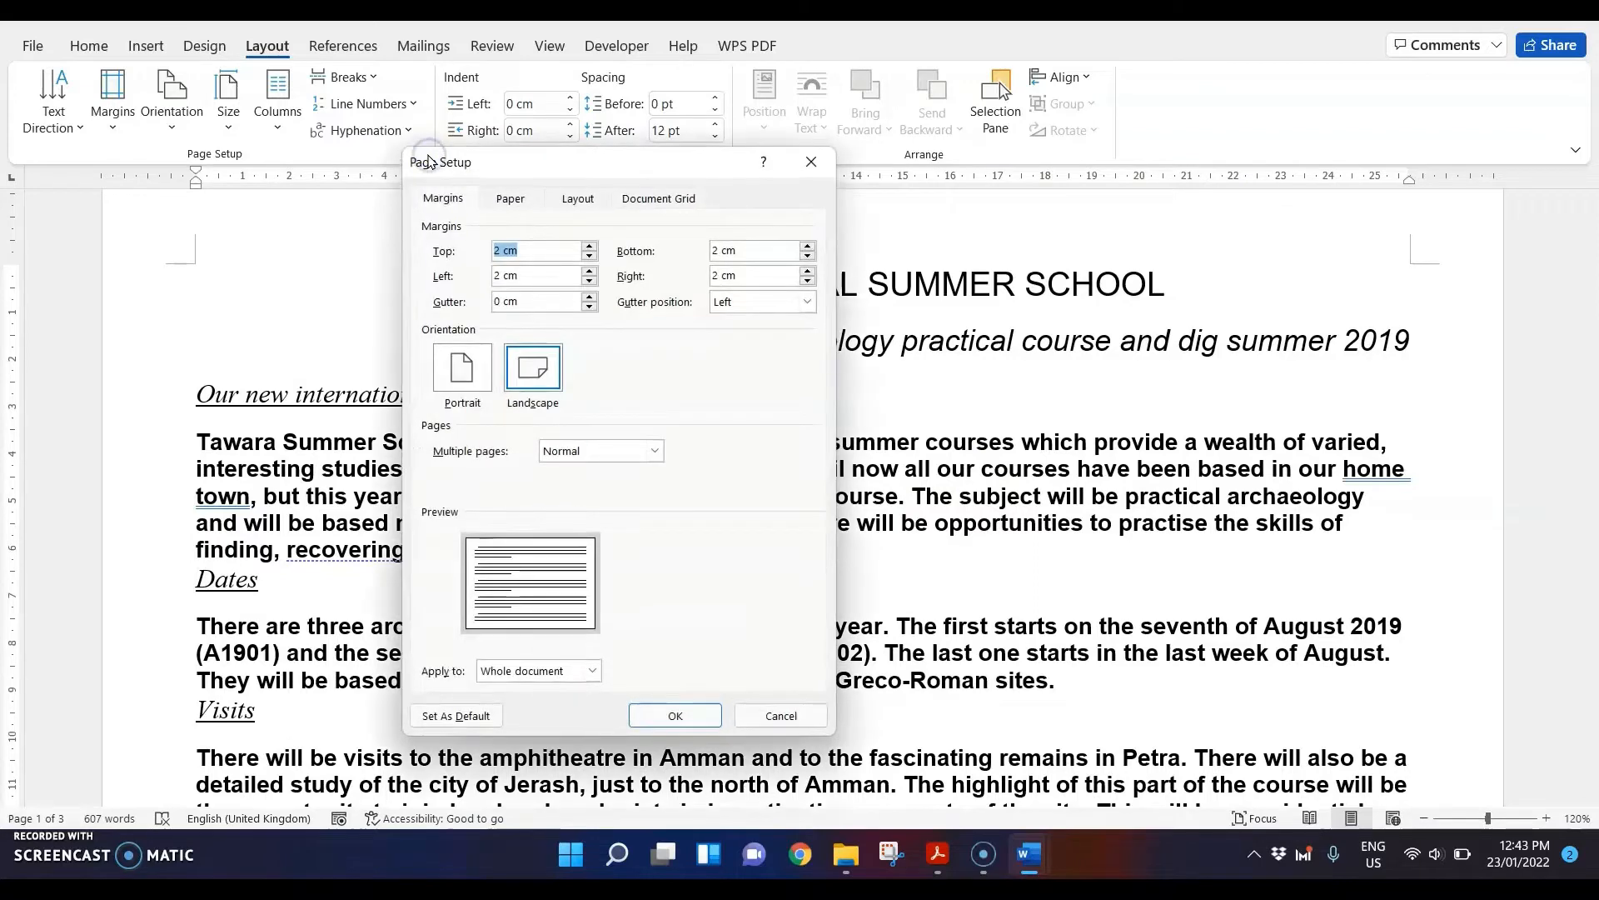
left_click_drag(438, 160, 508, 144)
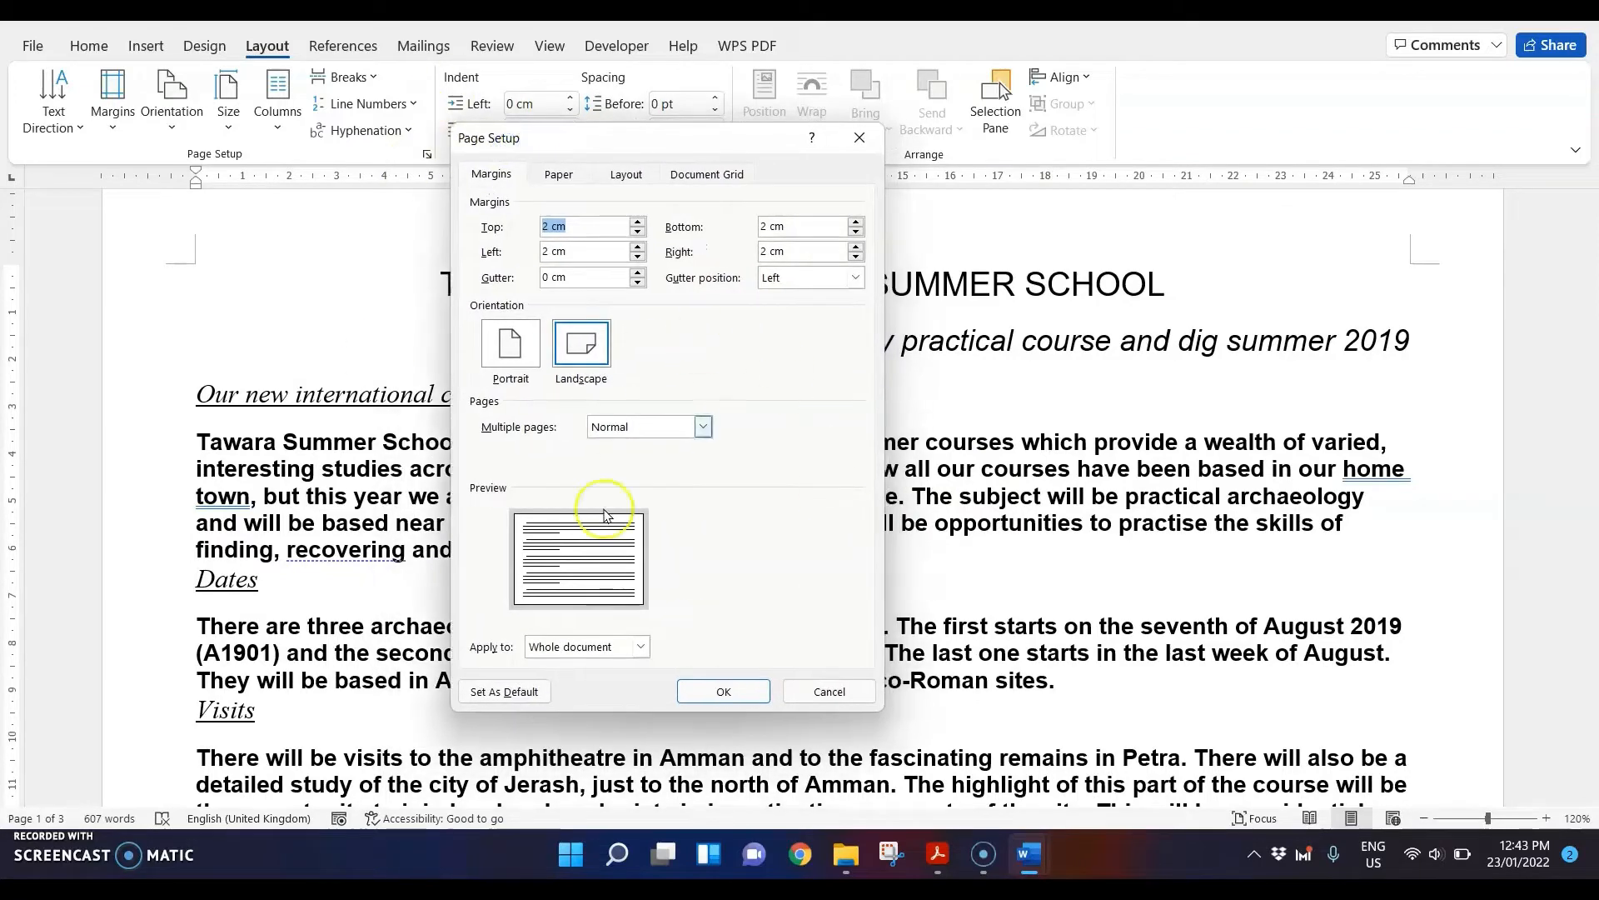
key("super+shift+s")
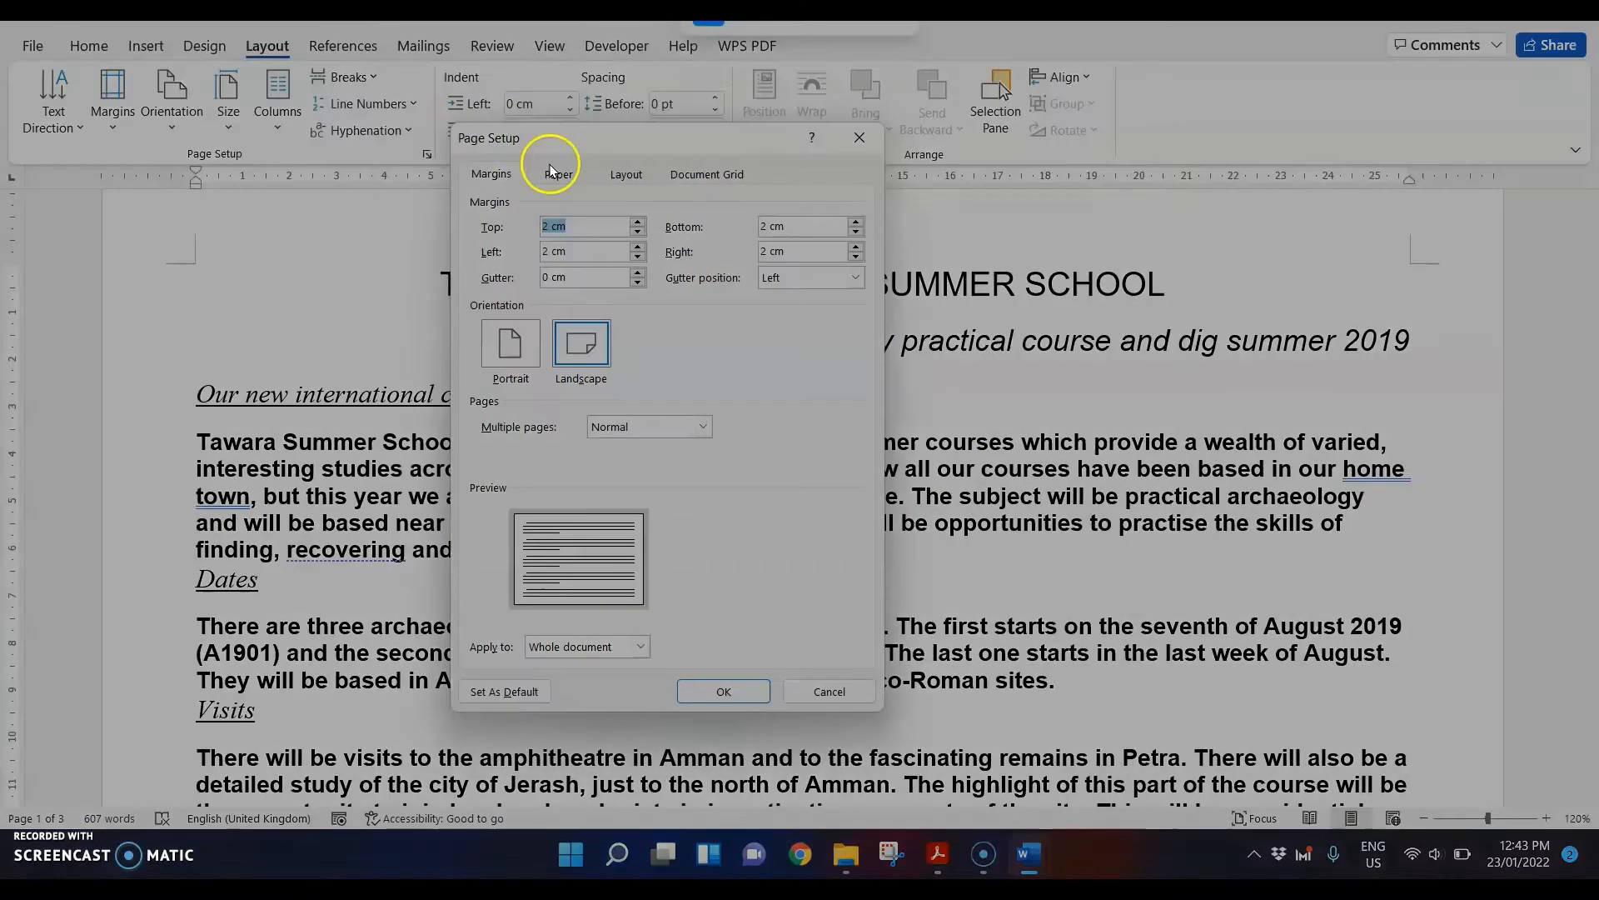
left_click_drag(444, 113, 903, 713)
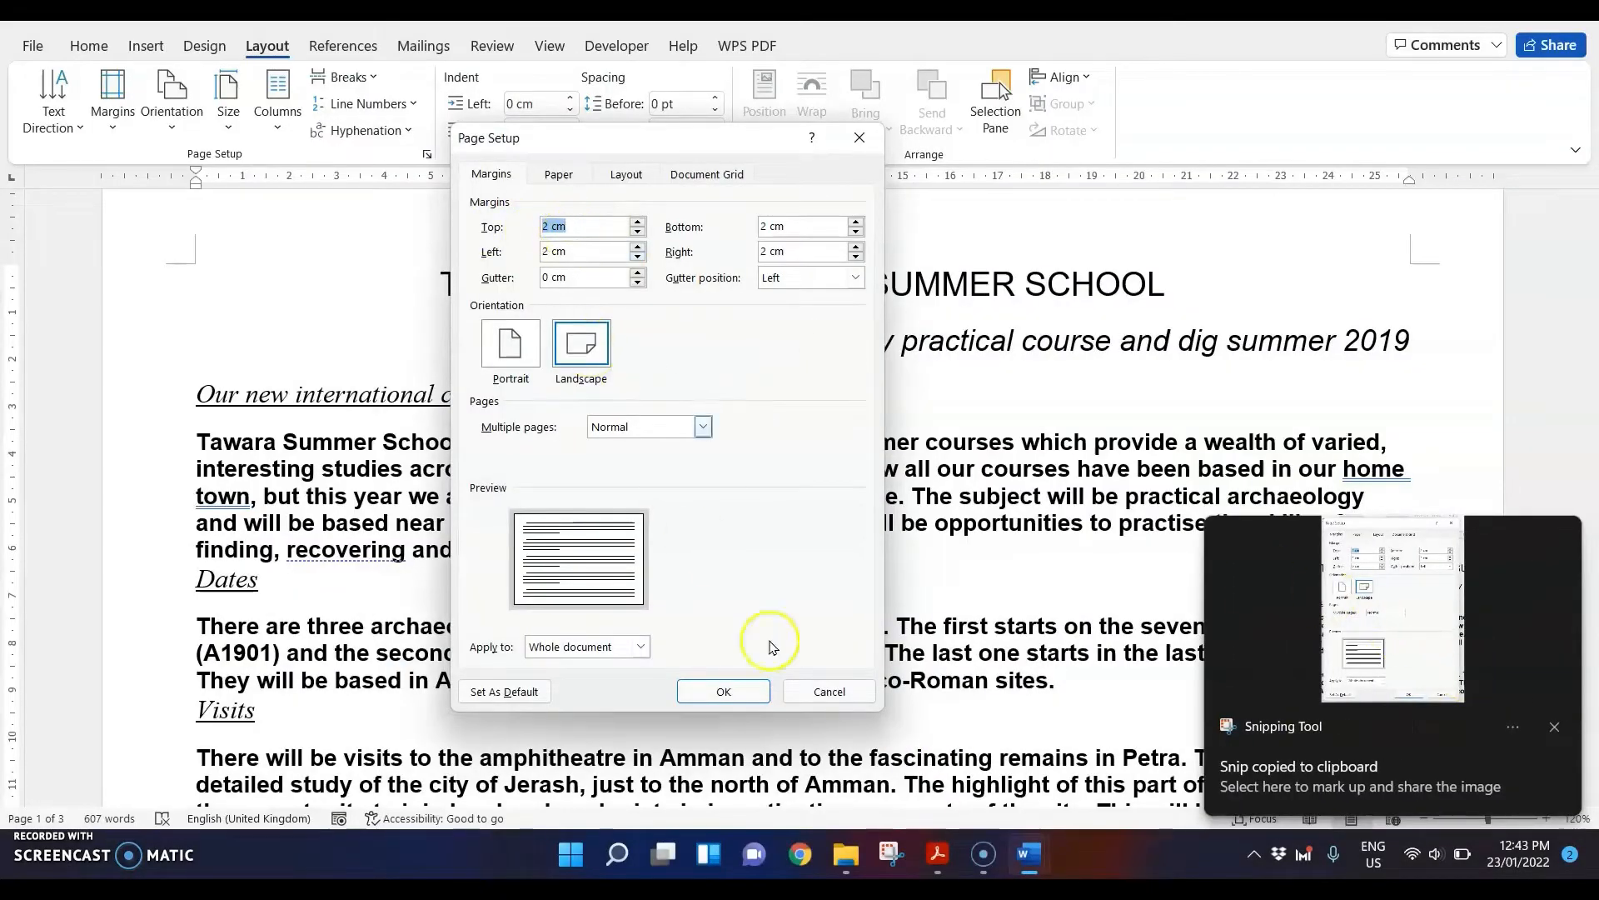
left_click(857, 691)
- Paste the Page Setup margins screenshot under "Evidence 2:" in M219EVIDENCEXXXX.docx
mouse_move(1029, 854)
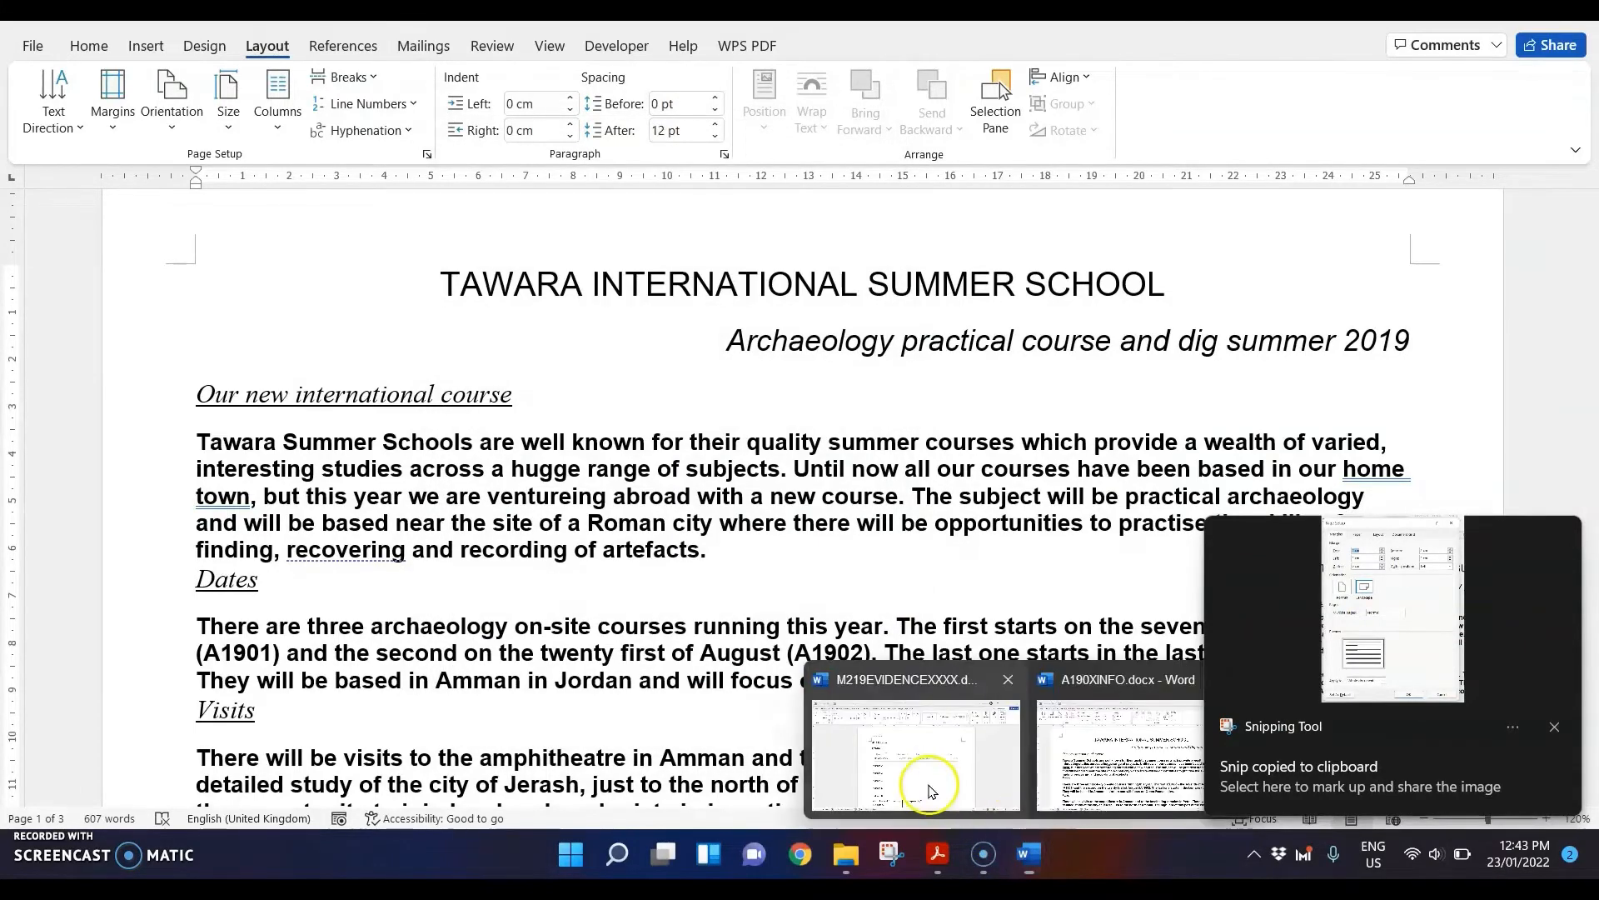
left_click(930, 790)
left_click(516, 509)
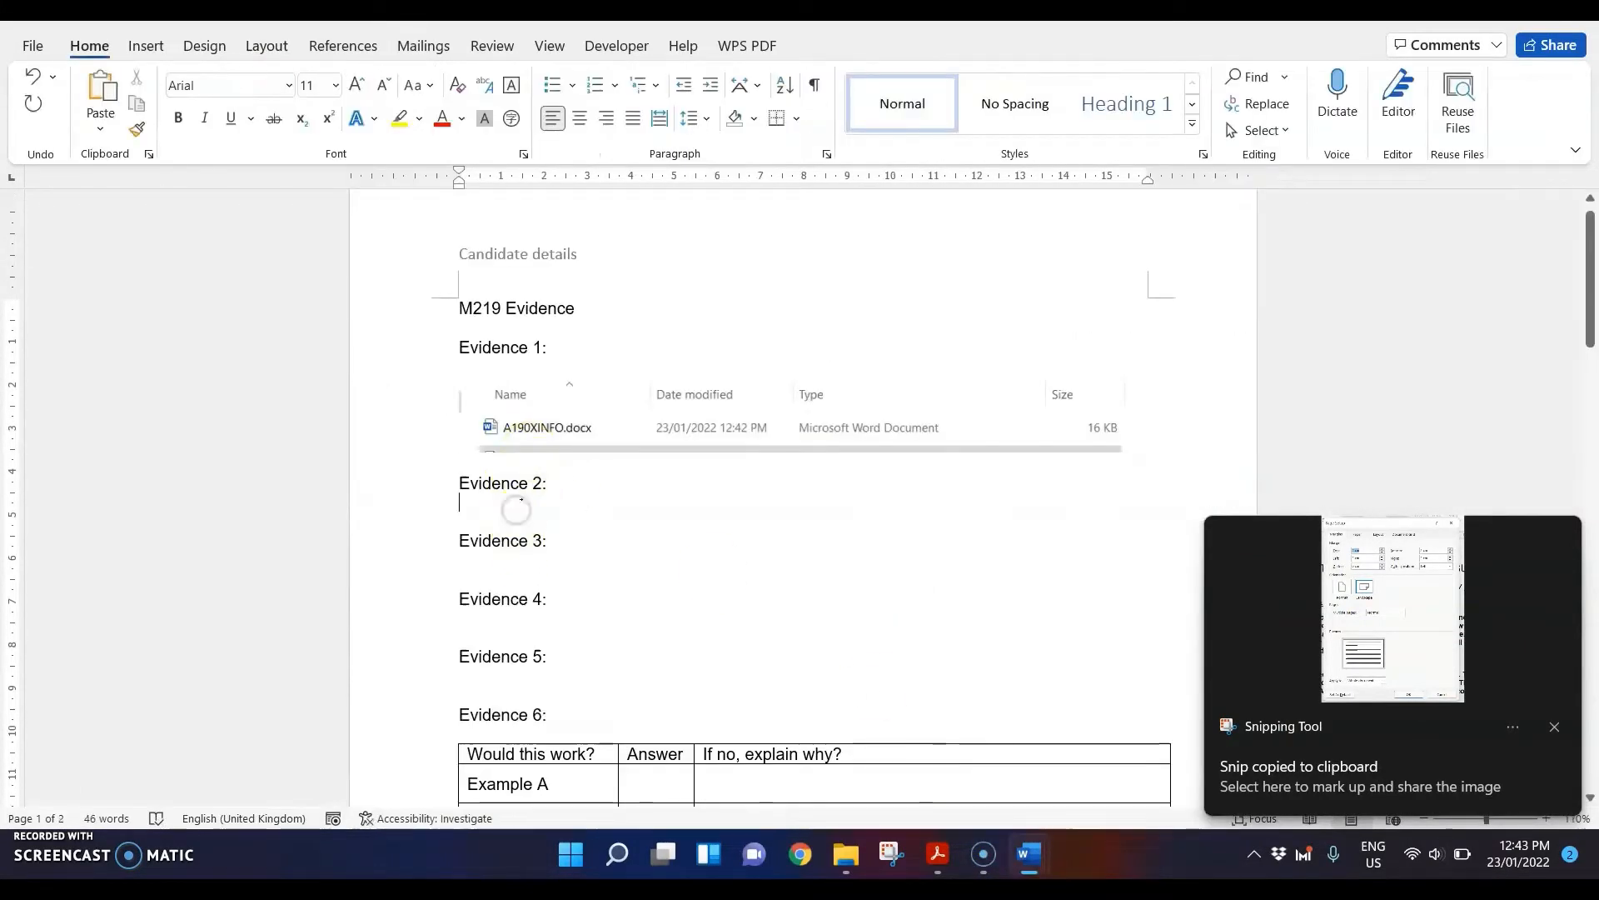
key("ctrl+v")
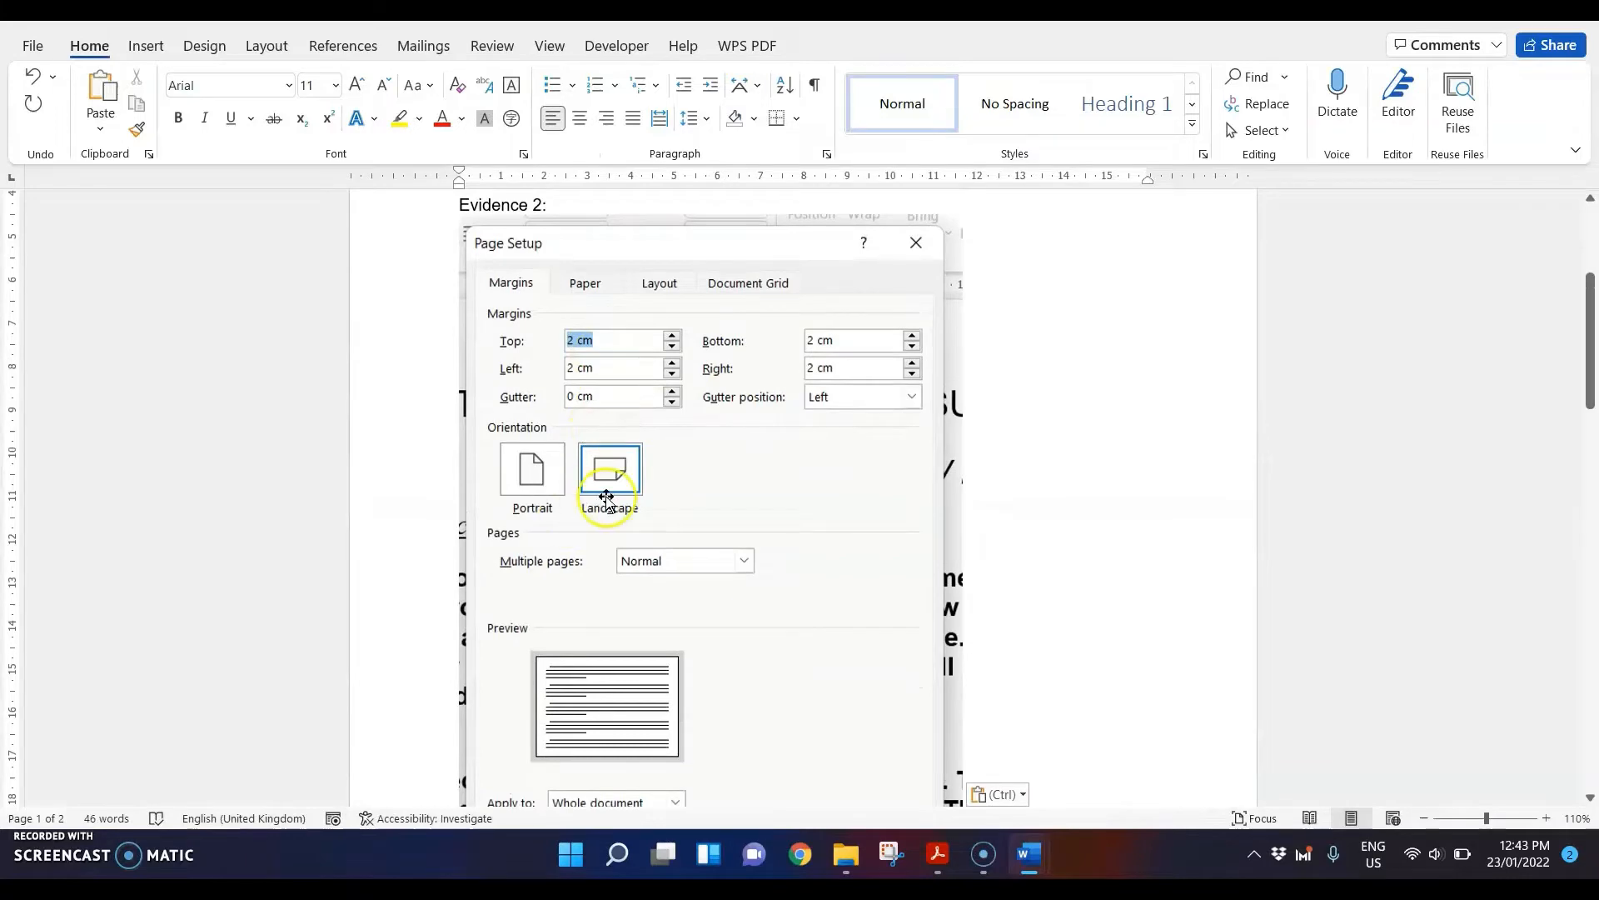
- Switch to A190XINFO.docx and capture a screenshot of the paper size choices with A4 selected
mouse_move(1029, 854)
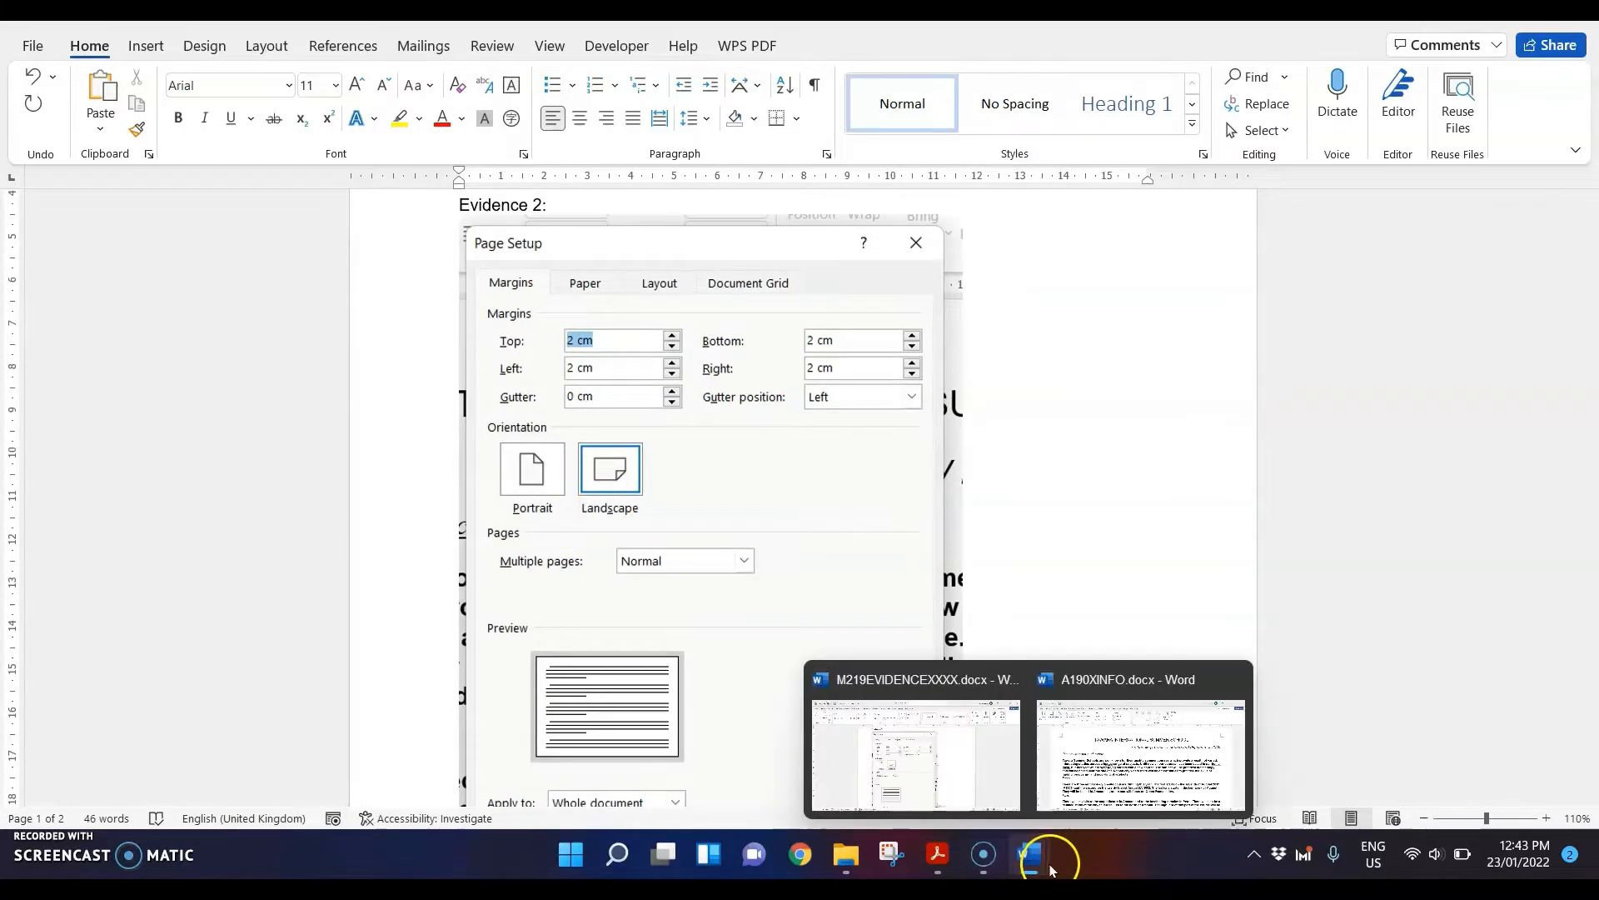
left_click(1093, 800)
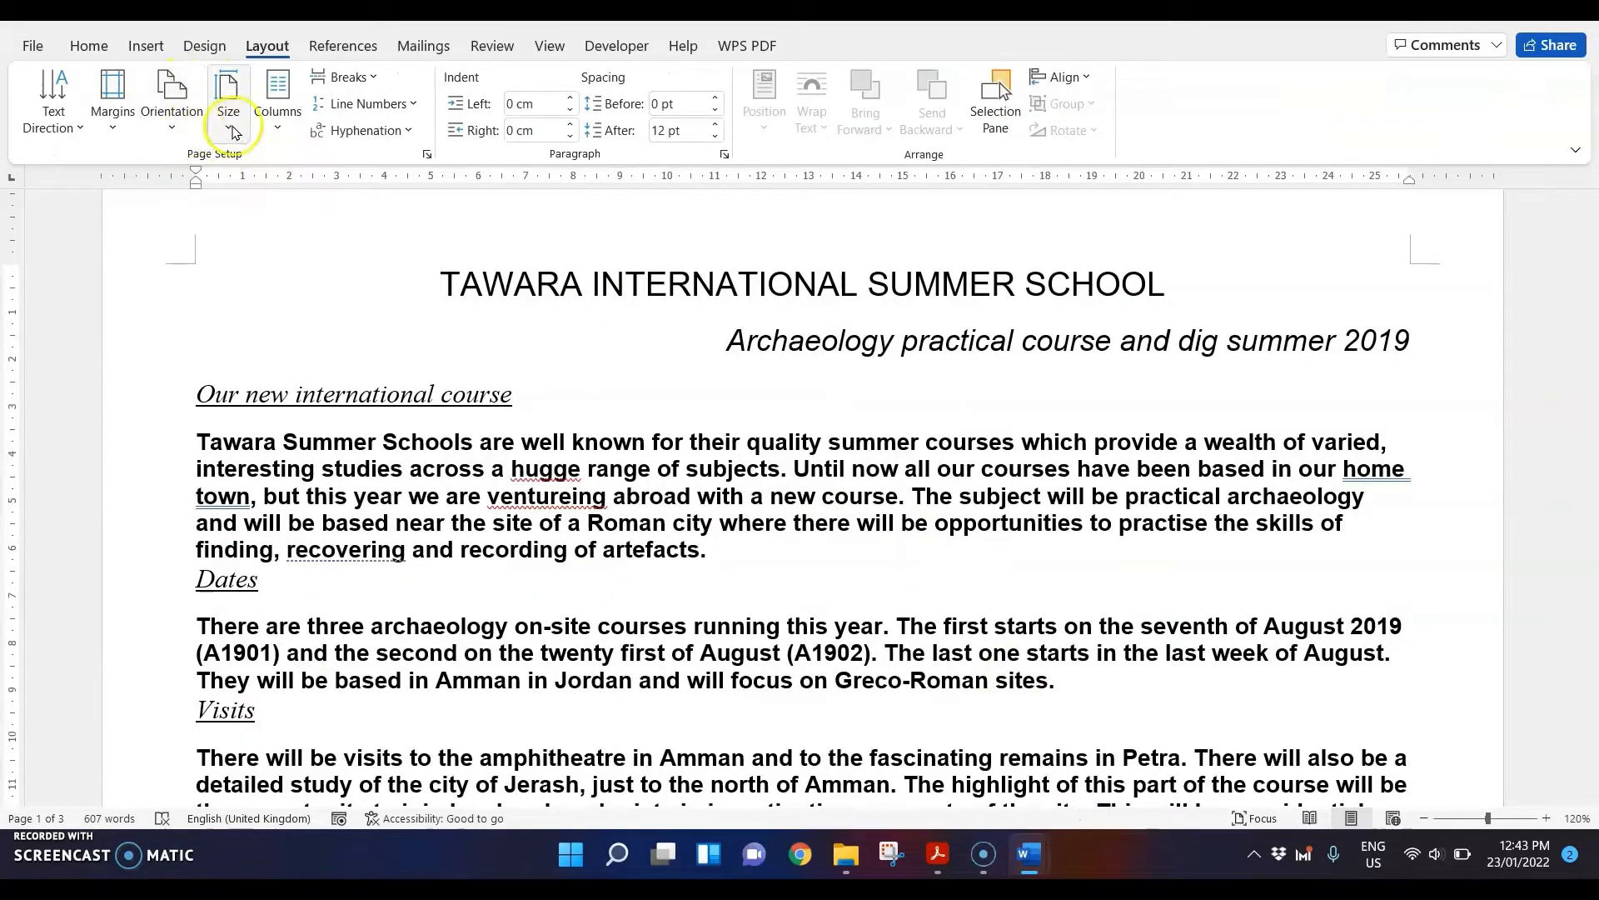
left_click(229, 125)
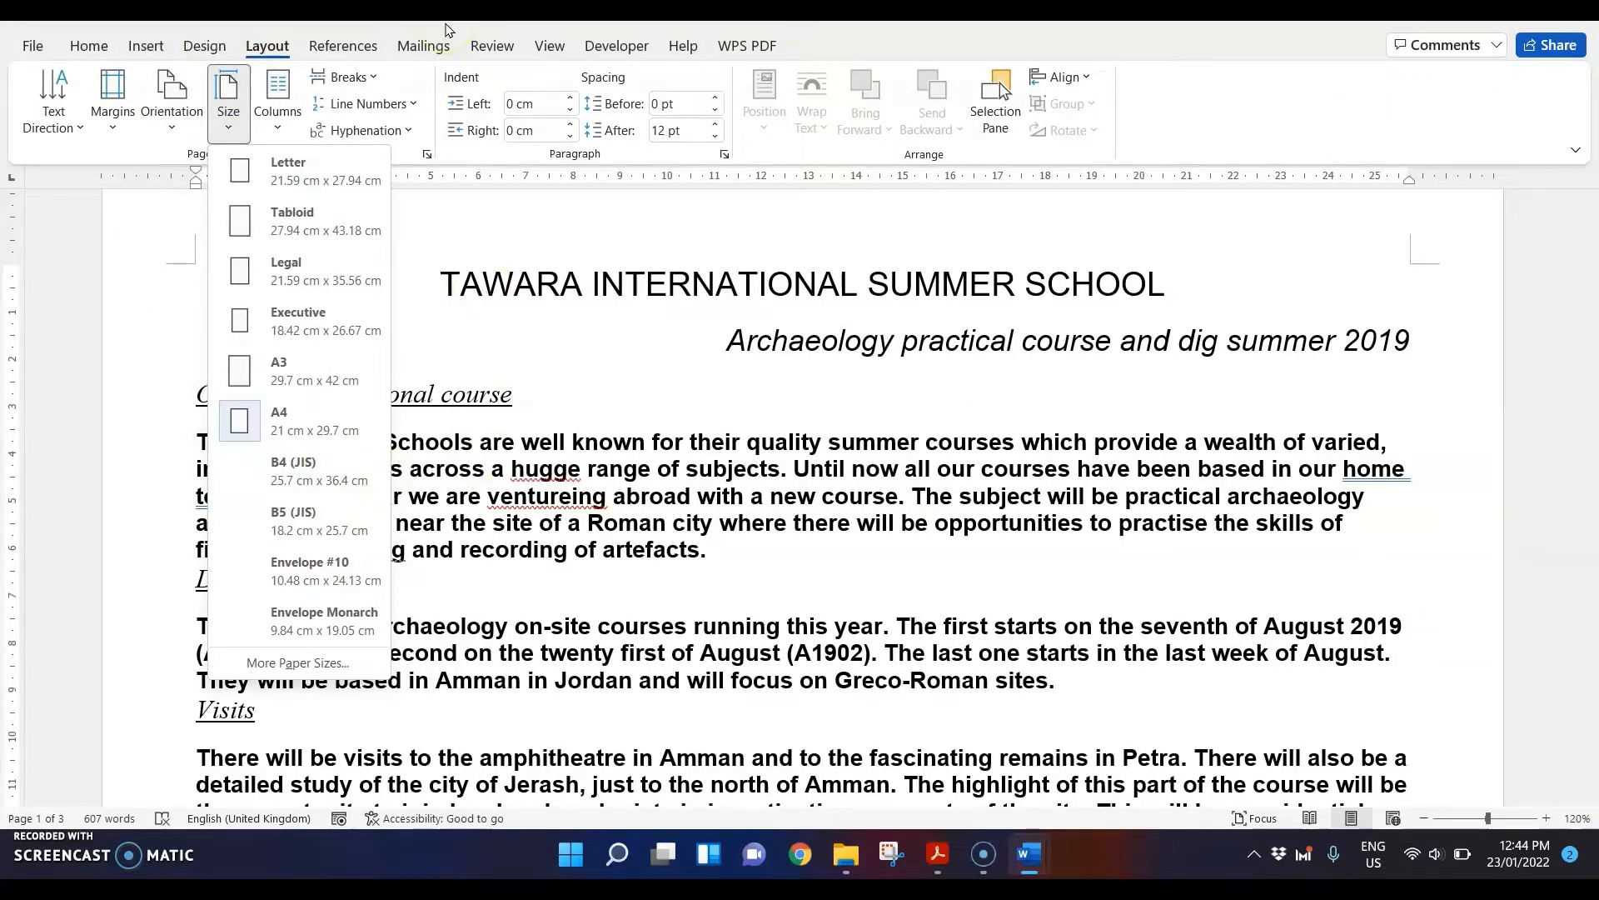
key("super+shift+s")
left_click_drag(192, 48, 538, 472)
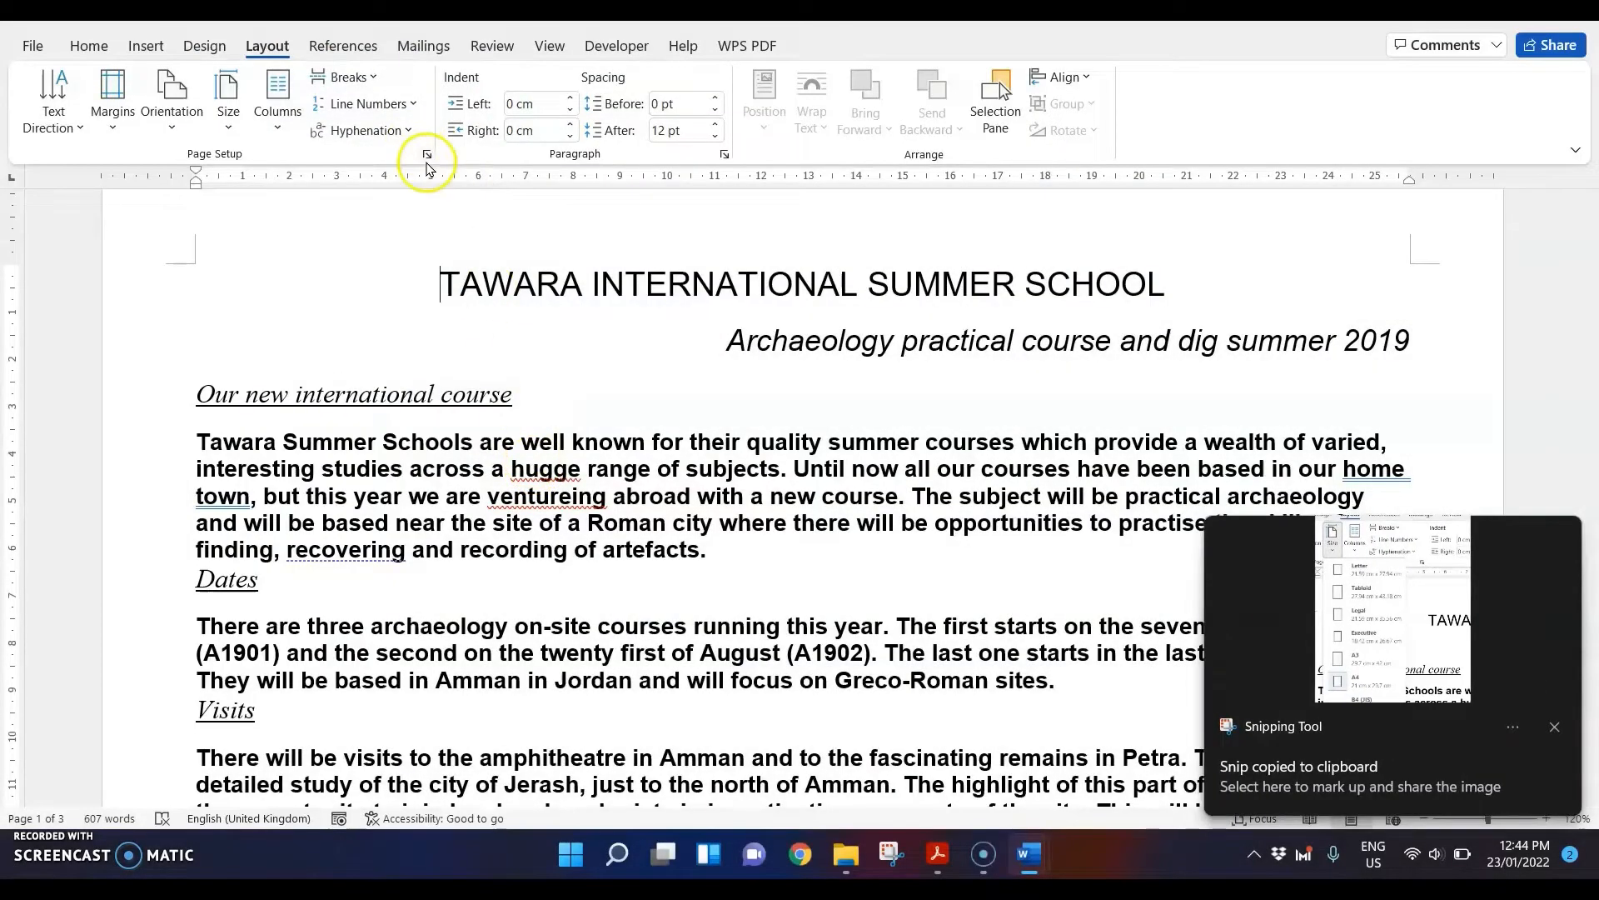
- Capture a screenshot of the A4 paper size settings in Page Setup for A190XINFO.docx and close it without changes
left_click(427, 155)
left_click(551, 173)
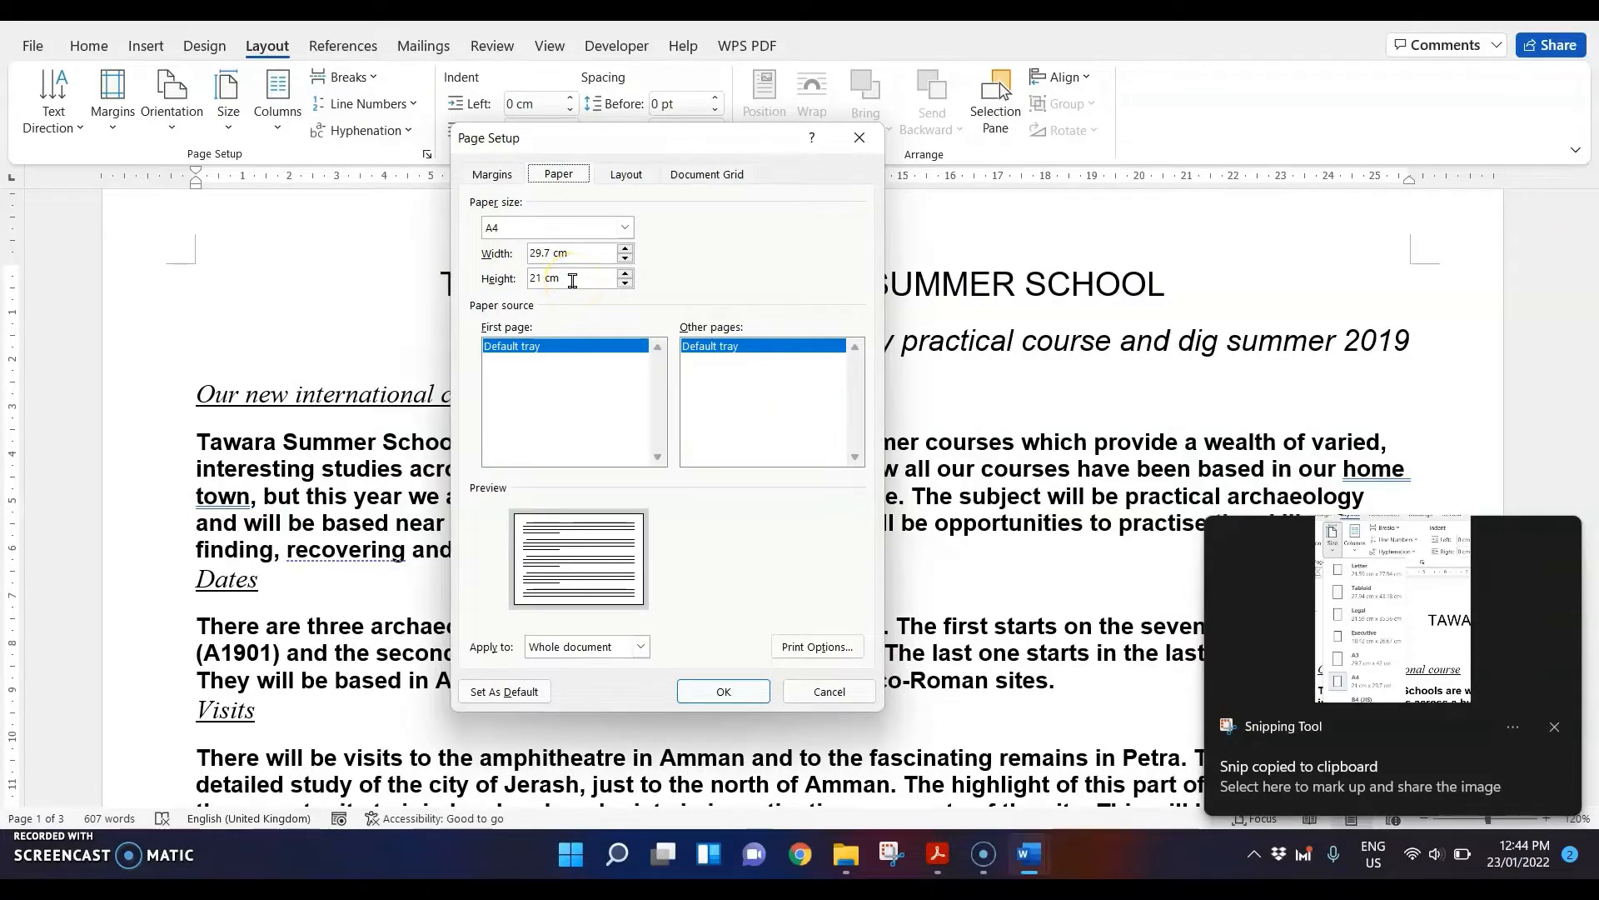
key("super+shift+s")
left_click_drag(436, 100, 920, 337)
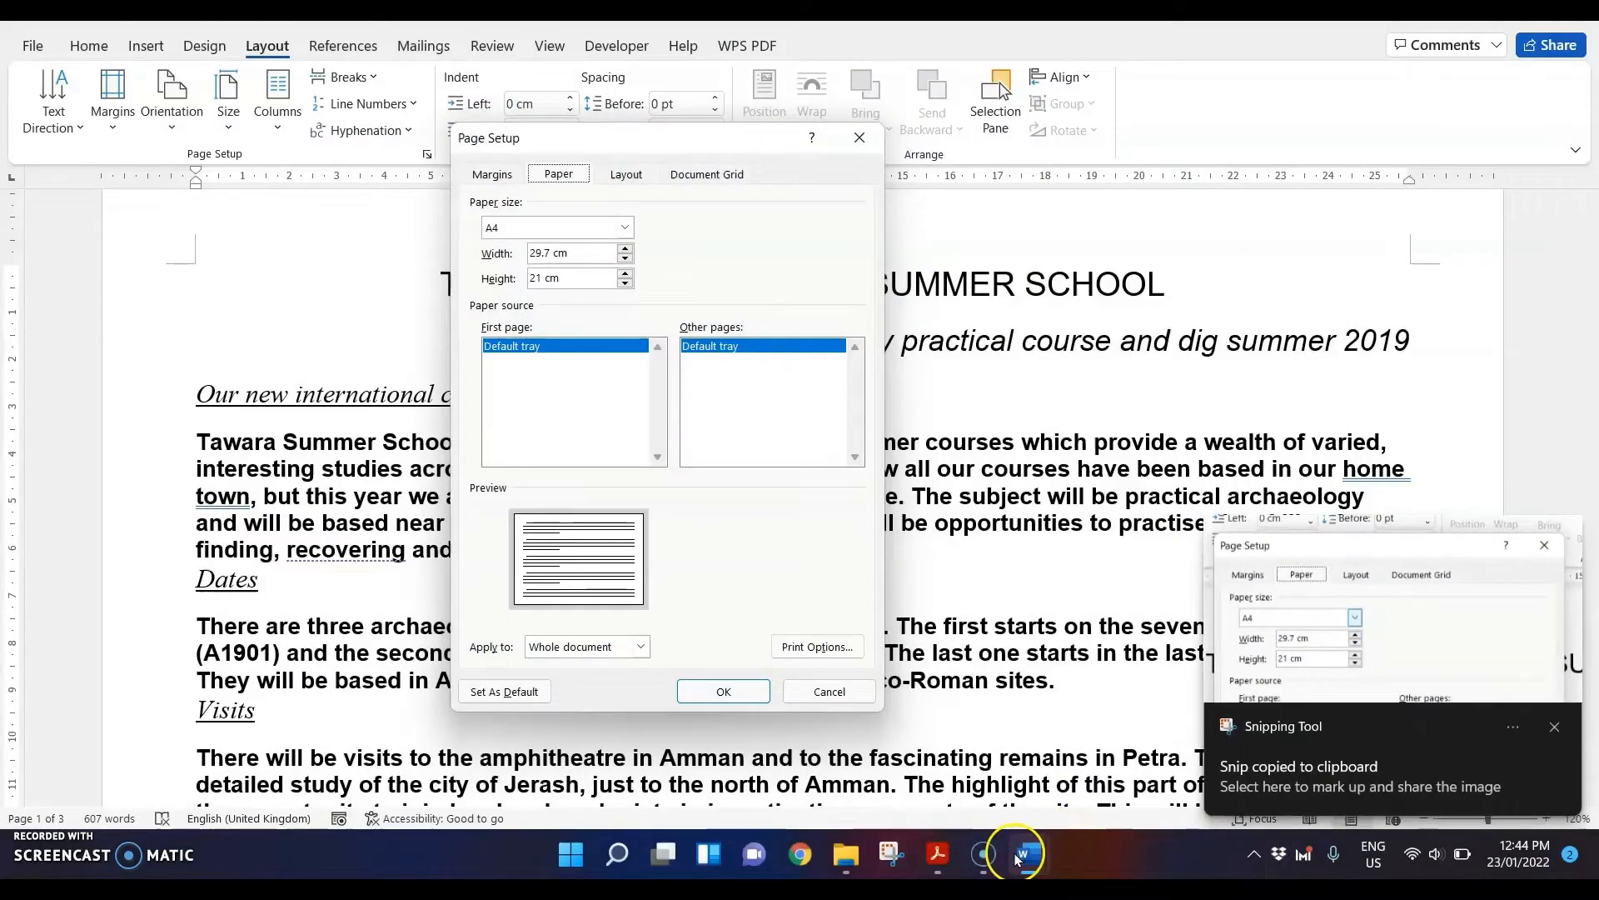
mouse_move(1029, 854)
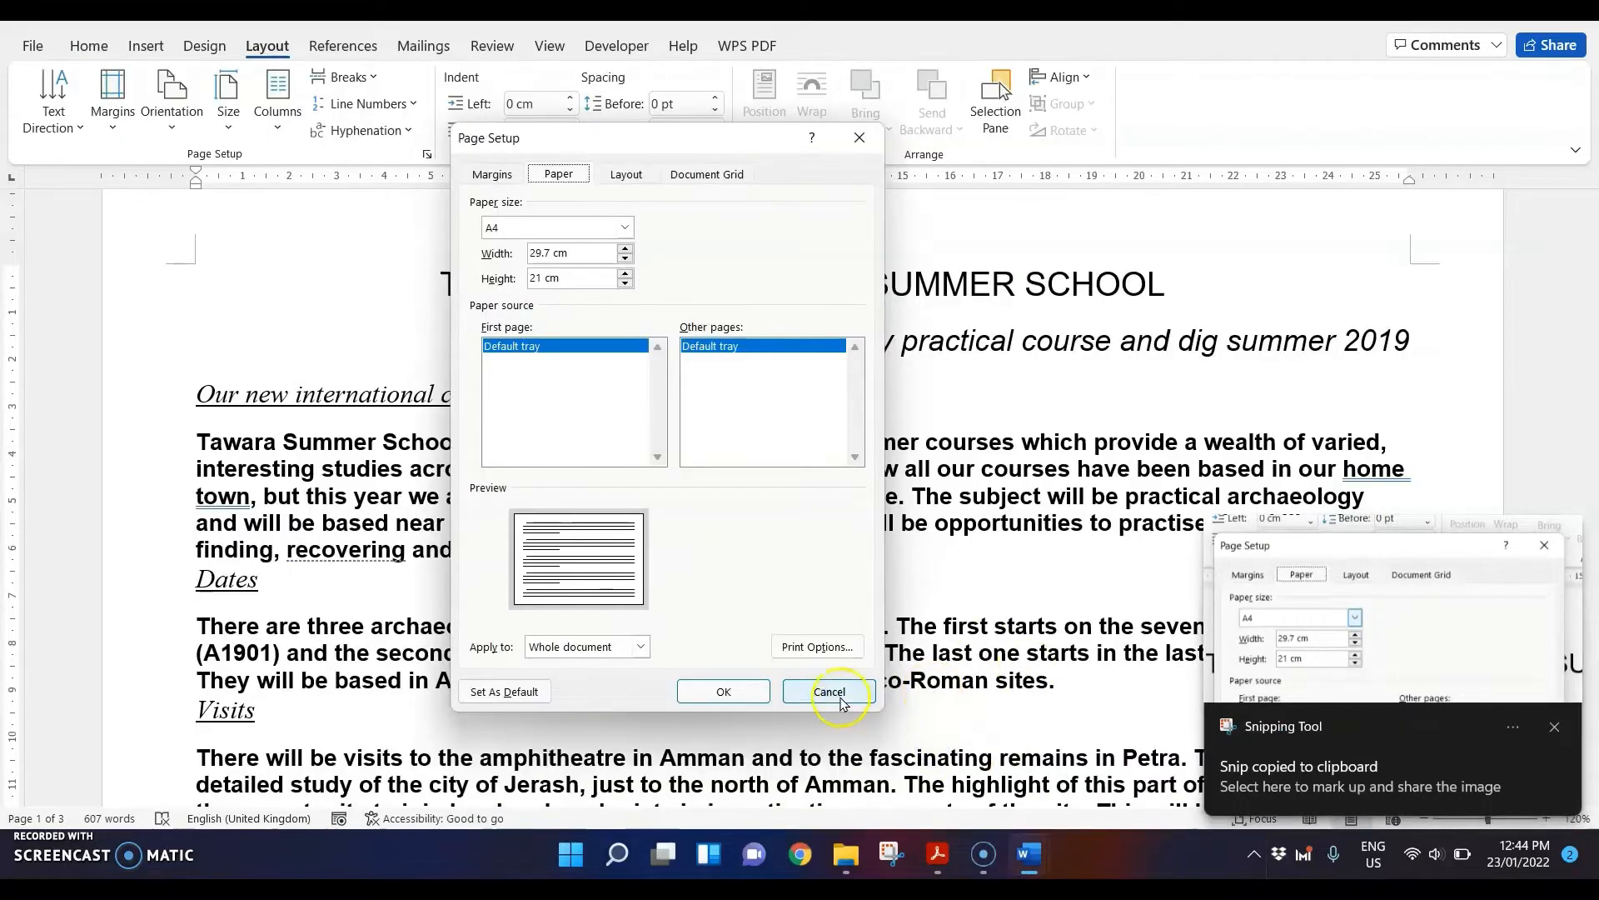
left_click(839, 690)
- Paste the paper size screenshot below the margins screenshot under "Evidence 2:" in M219EVIDENCEXXXX.docx
left_click(912, 773)
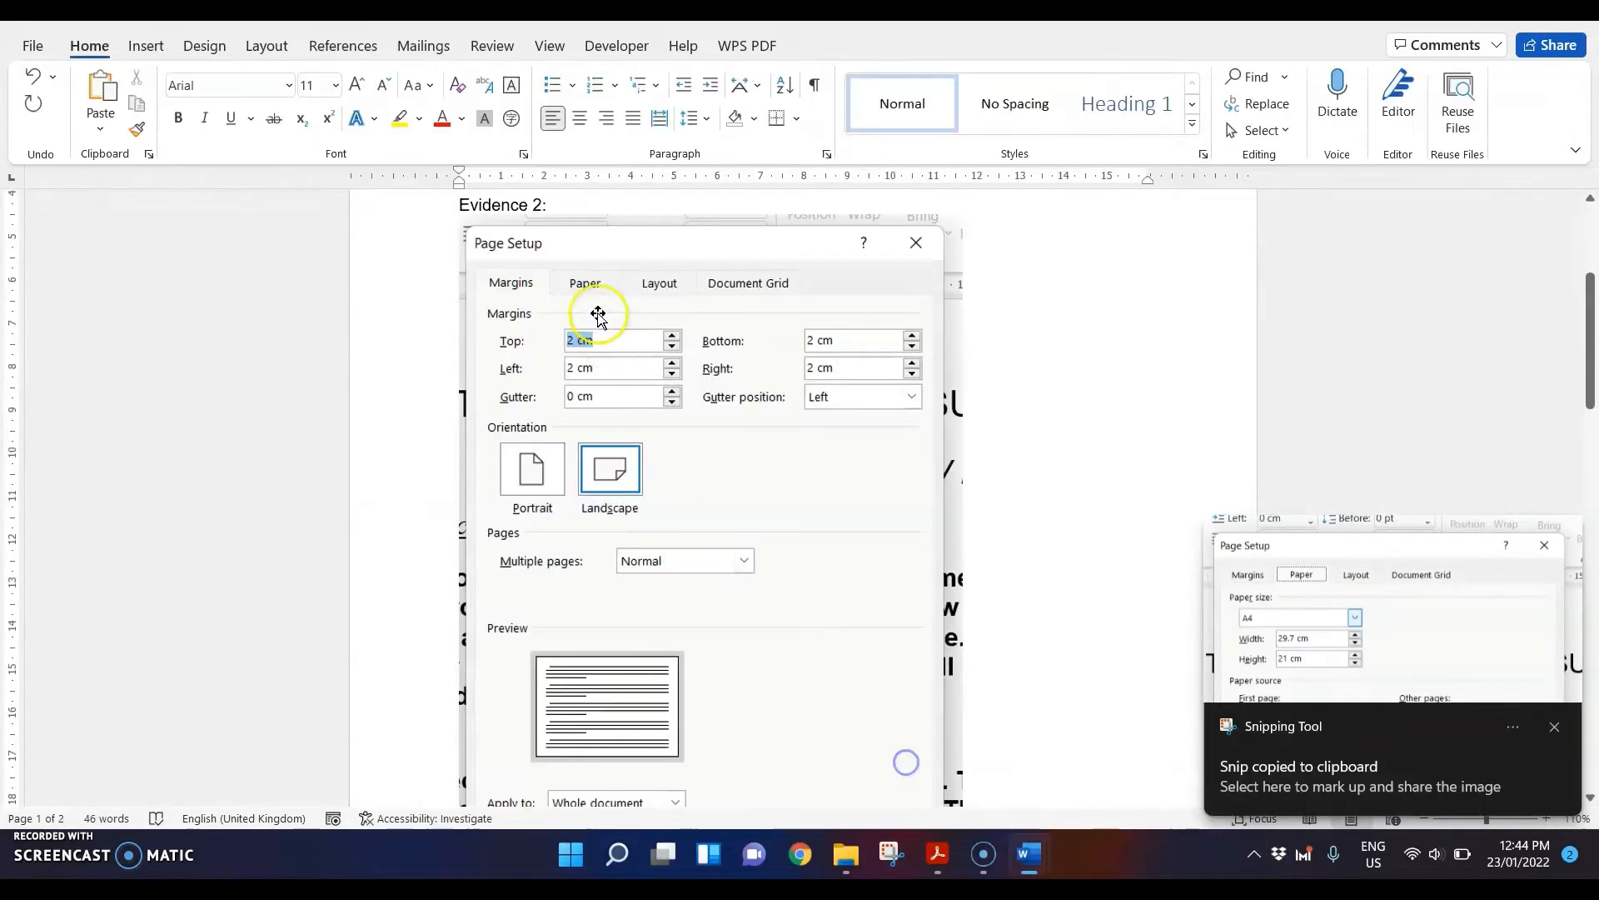
scroll(957, 337, "up", 2)
scroll(1009, 542, "down", 5)
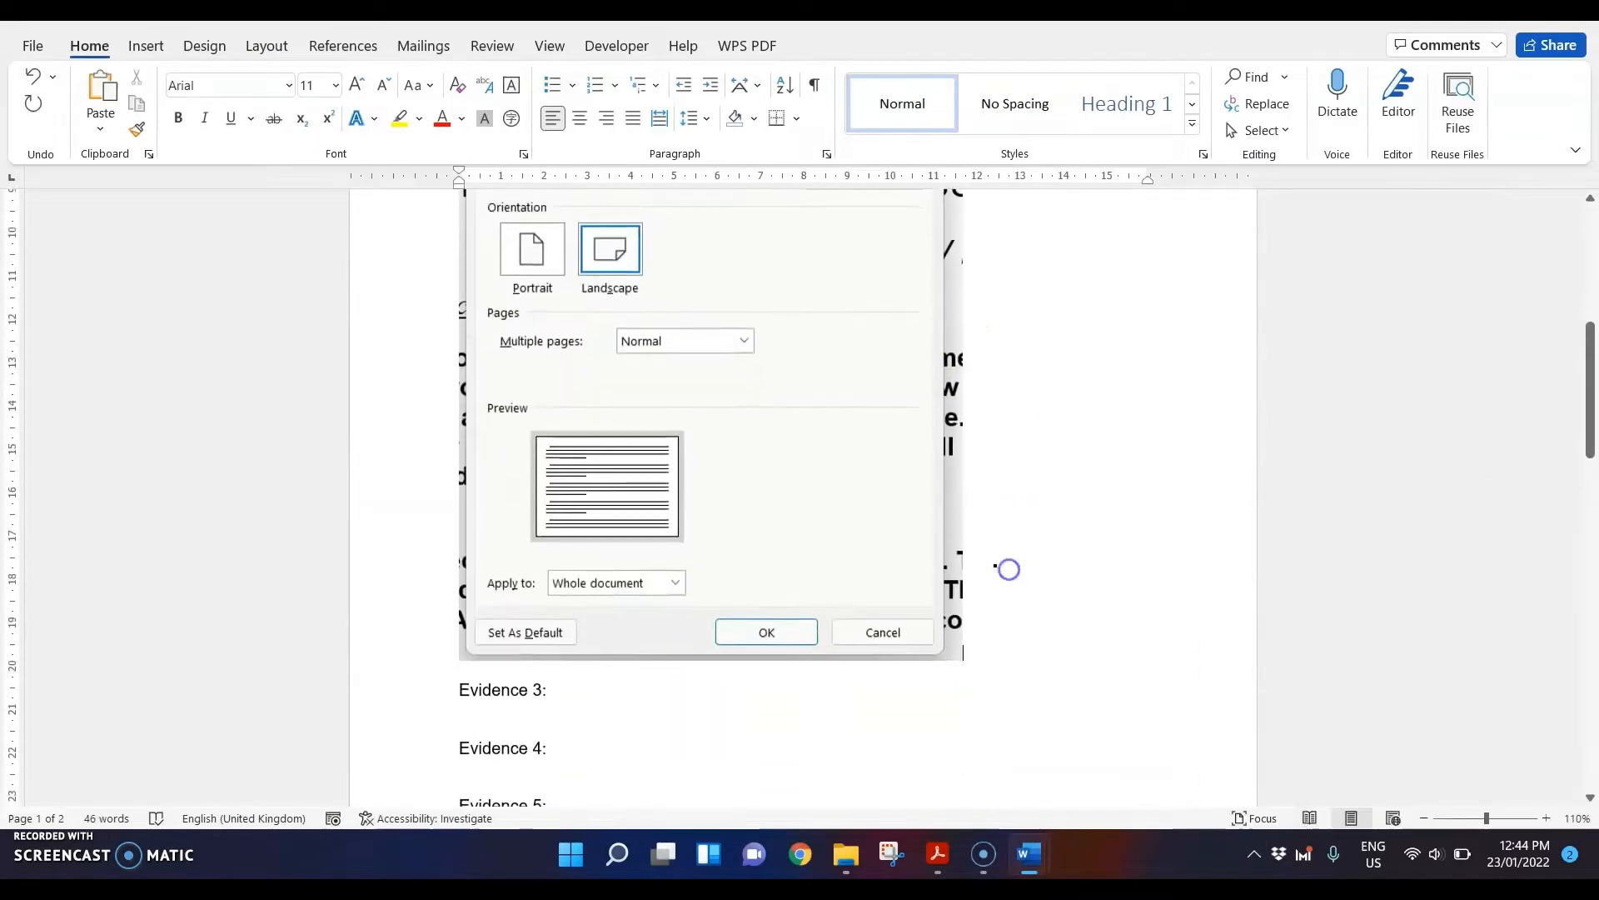
key("Return")
key("ctrl+v")
- Scale down the margins screenshot to about 9 cm wide and the paper size screenshot to about 10 cm wide under "Evidence 2:"
scroll(1009, 565, "up", 8)
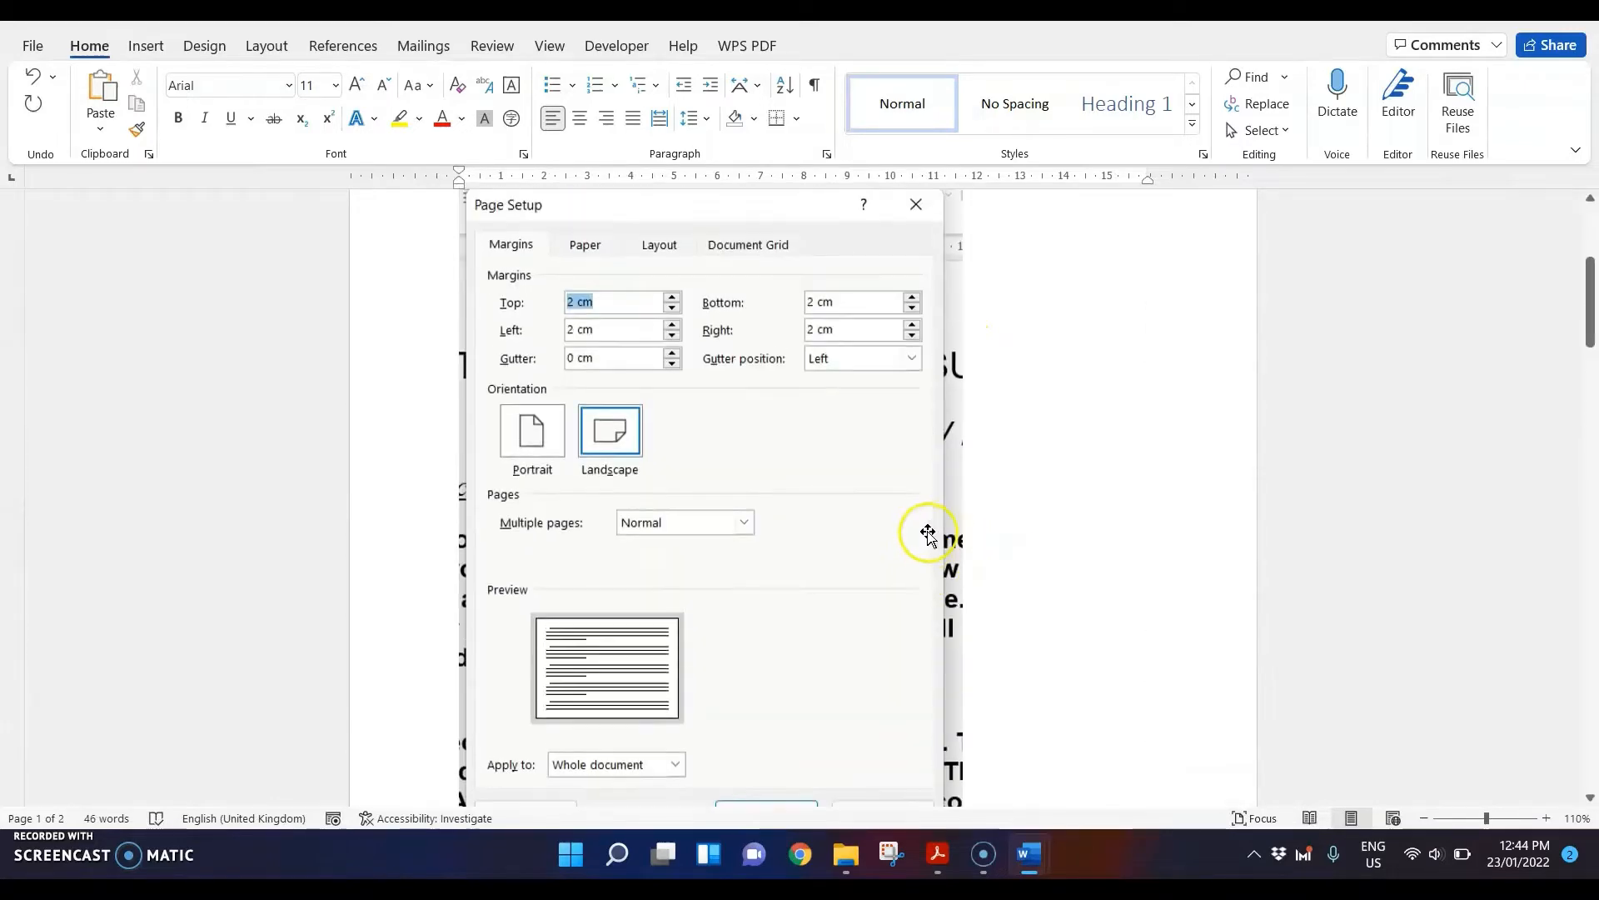
scroll(928, 533, "up", 3)
scroll(900, 534, "down", 1)
left_click(889, 532)
scroll(891, 533, "down", 4)
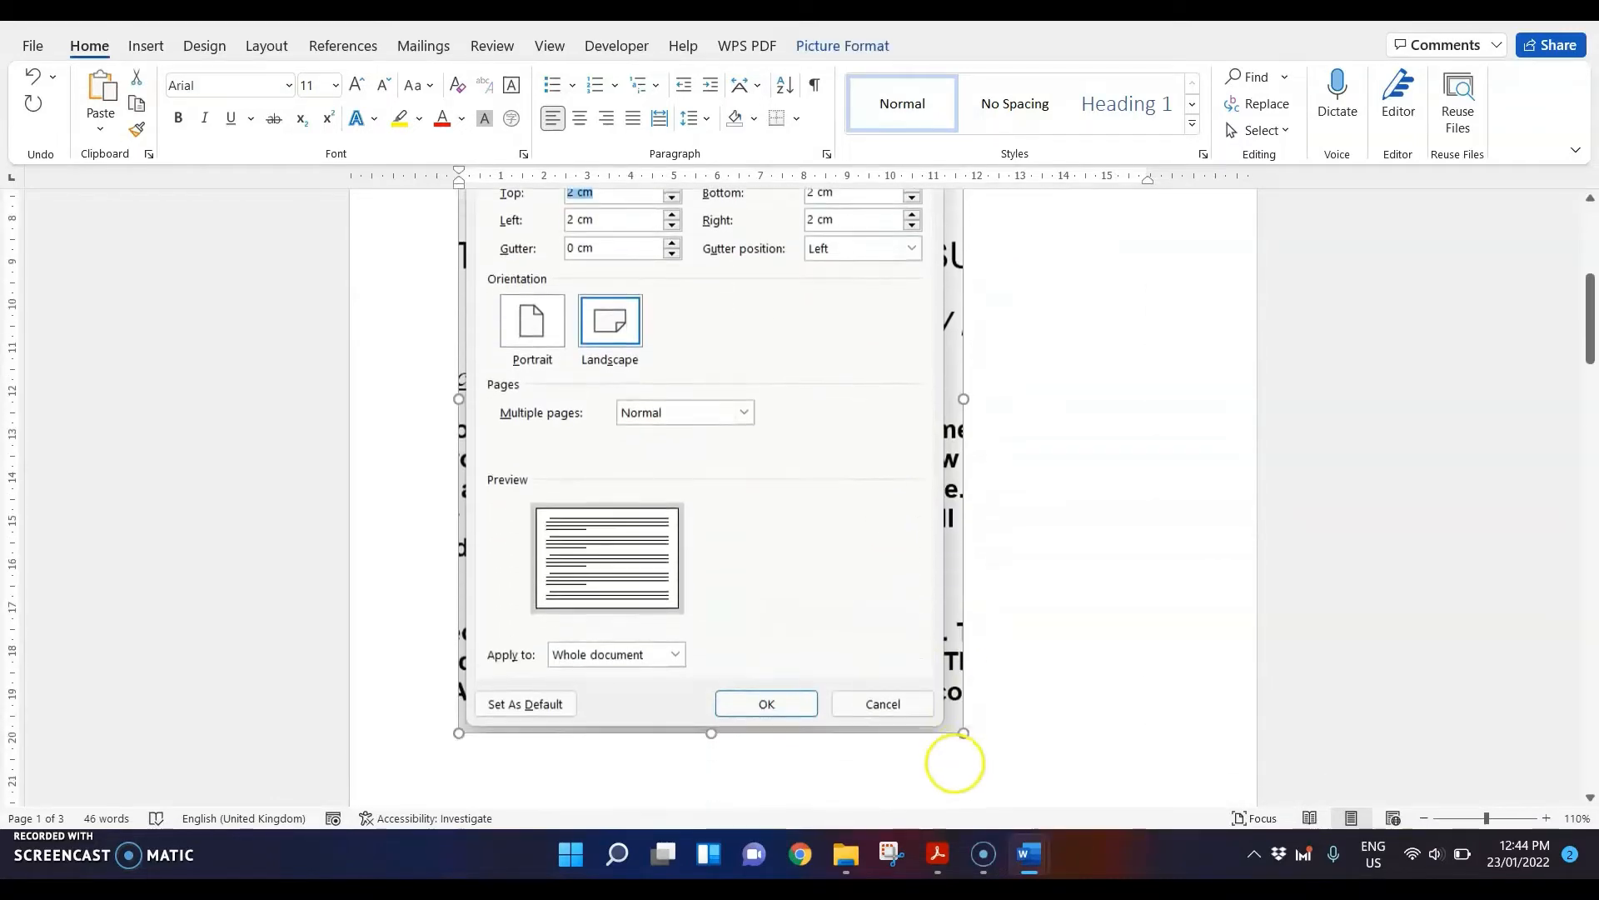
left_click_drag(965, 733, 840, 556)
scroll(849, 561, "down", 6)
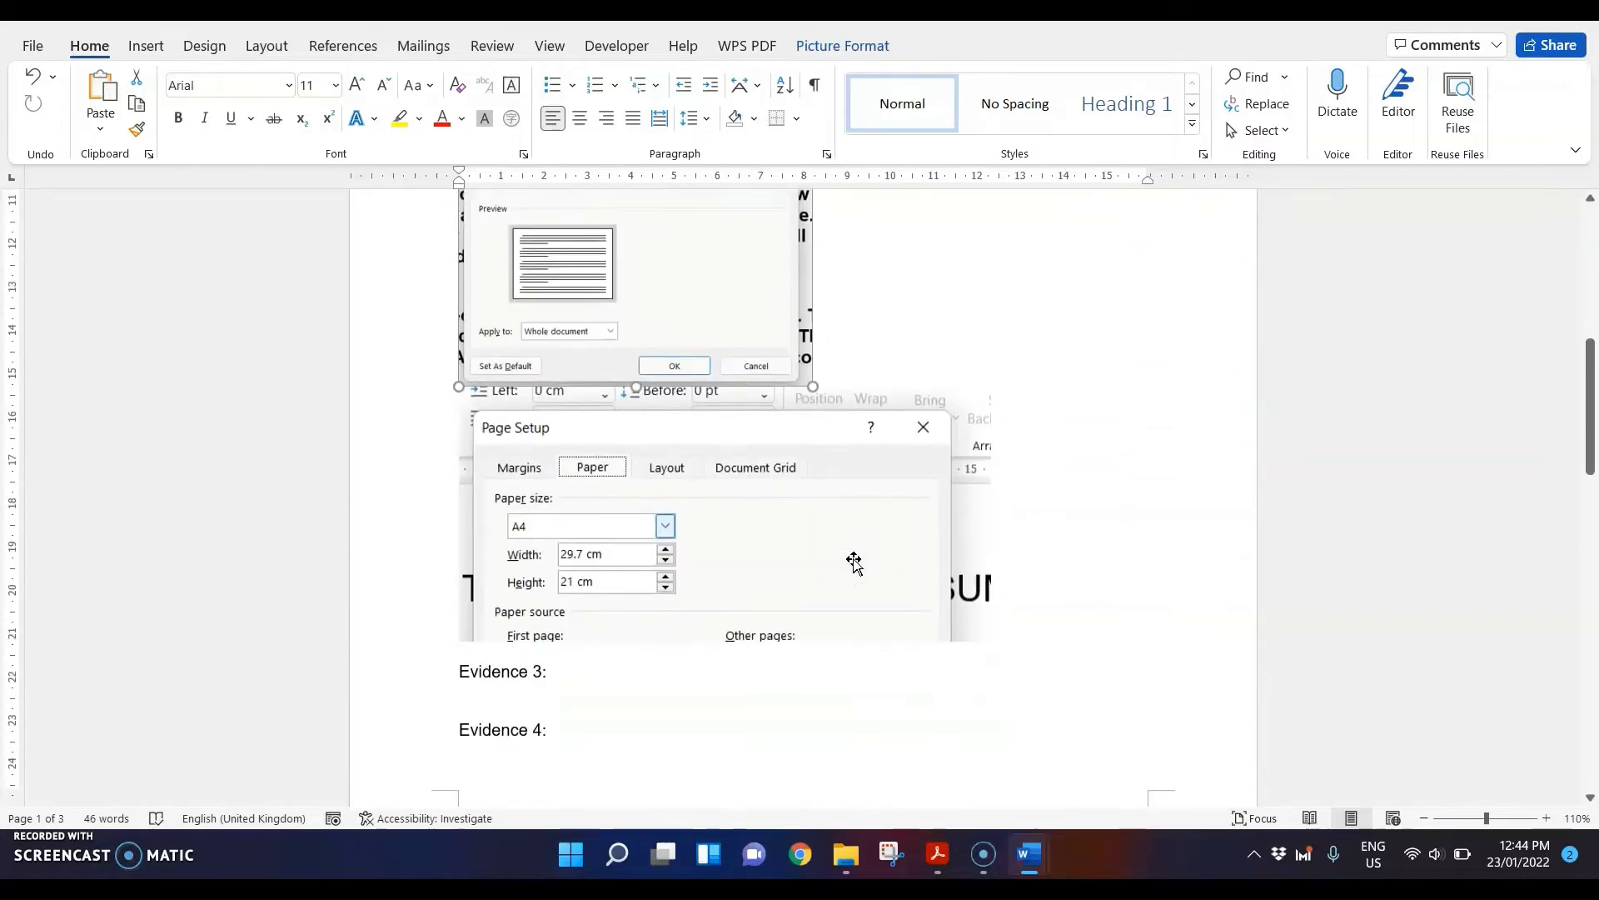
left_click(957, 641)
left_click_drag(992, 643, 903, 593)
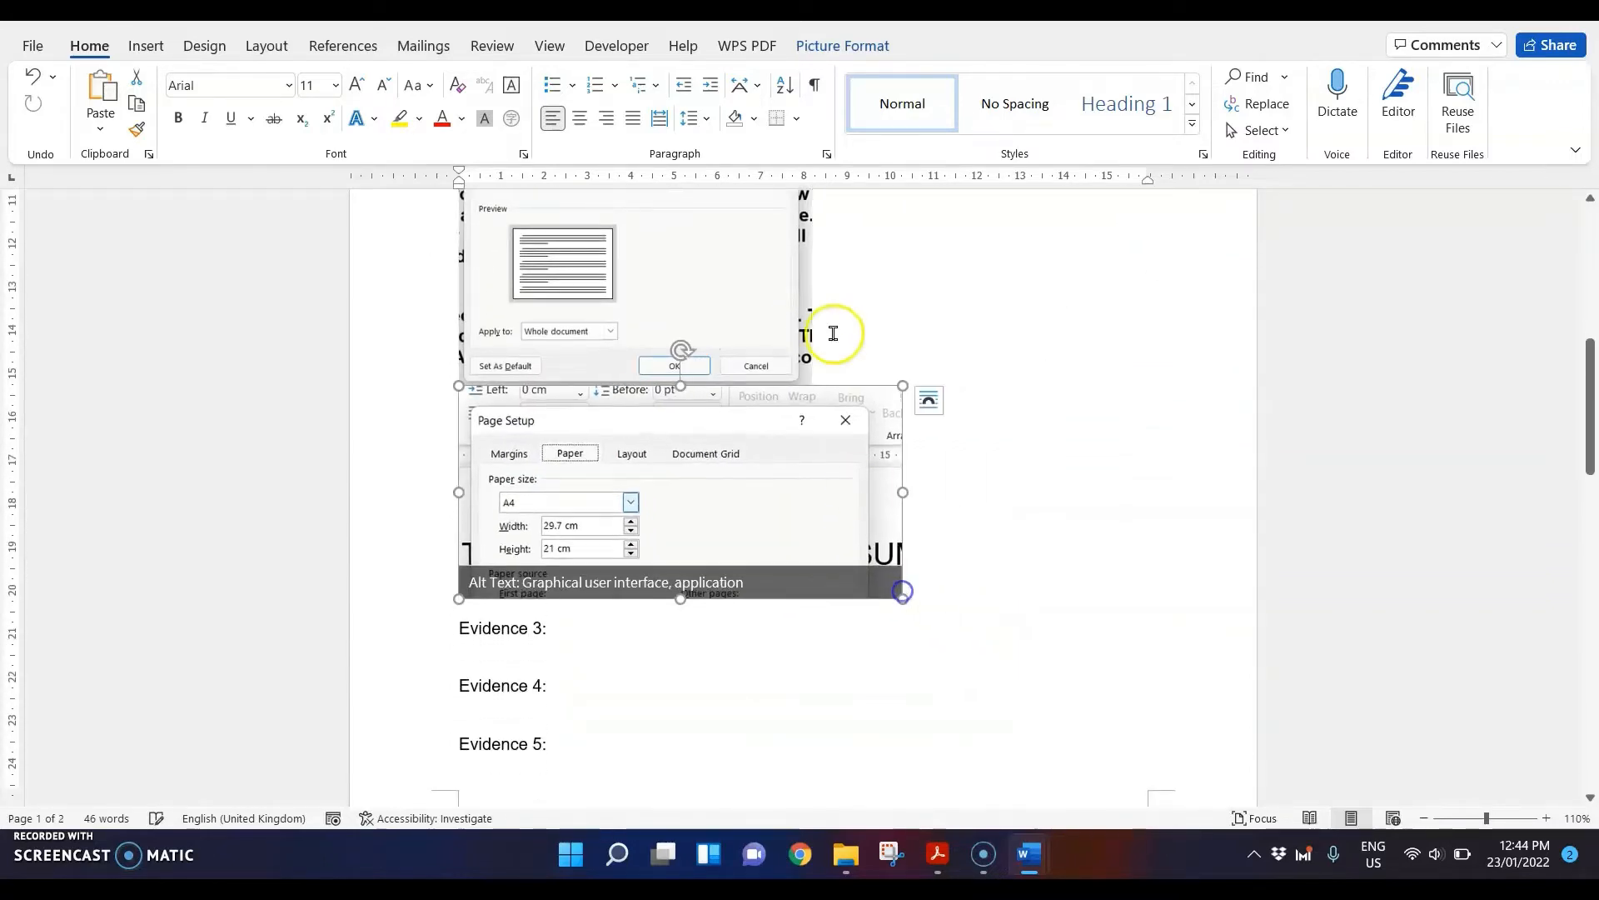
left_click(834, 338)
left_click(791, 377)
left_click_drag(794, 379, 846, 432)
scroll(846, 432, "up", 5)
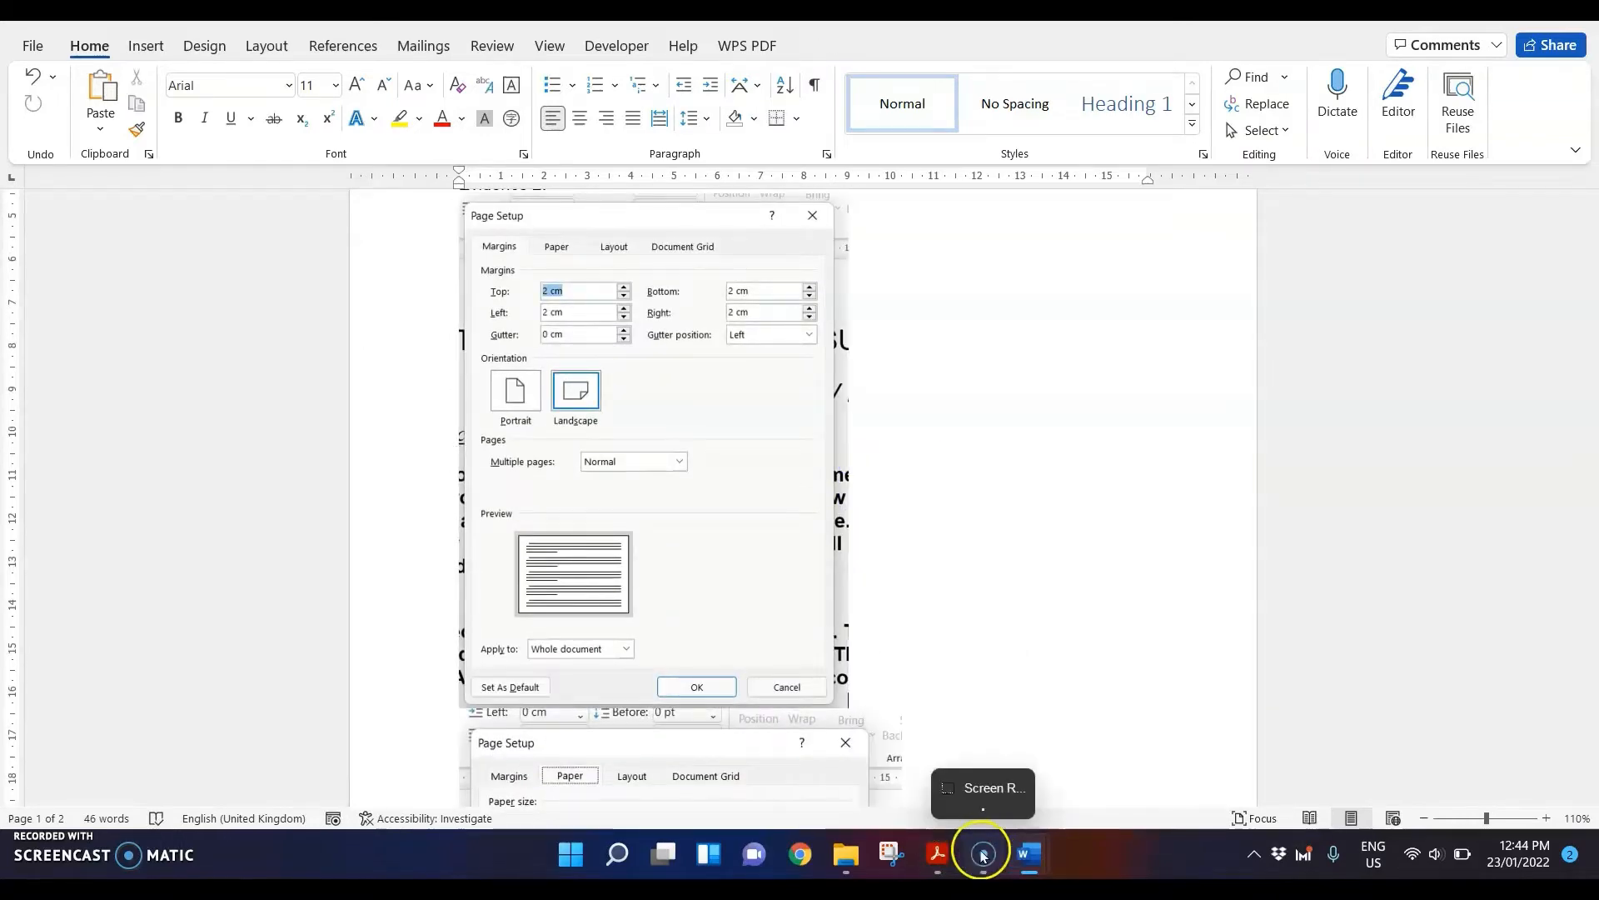
- Switch to the exam paper 0417_m19_qp_21.pdf and tick off tasks 1, 2 and 3 with red pencil strokes over their numbers
left_click(922, 857)
left_click(748, 134)
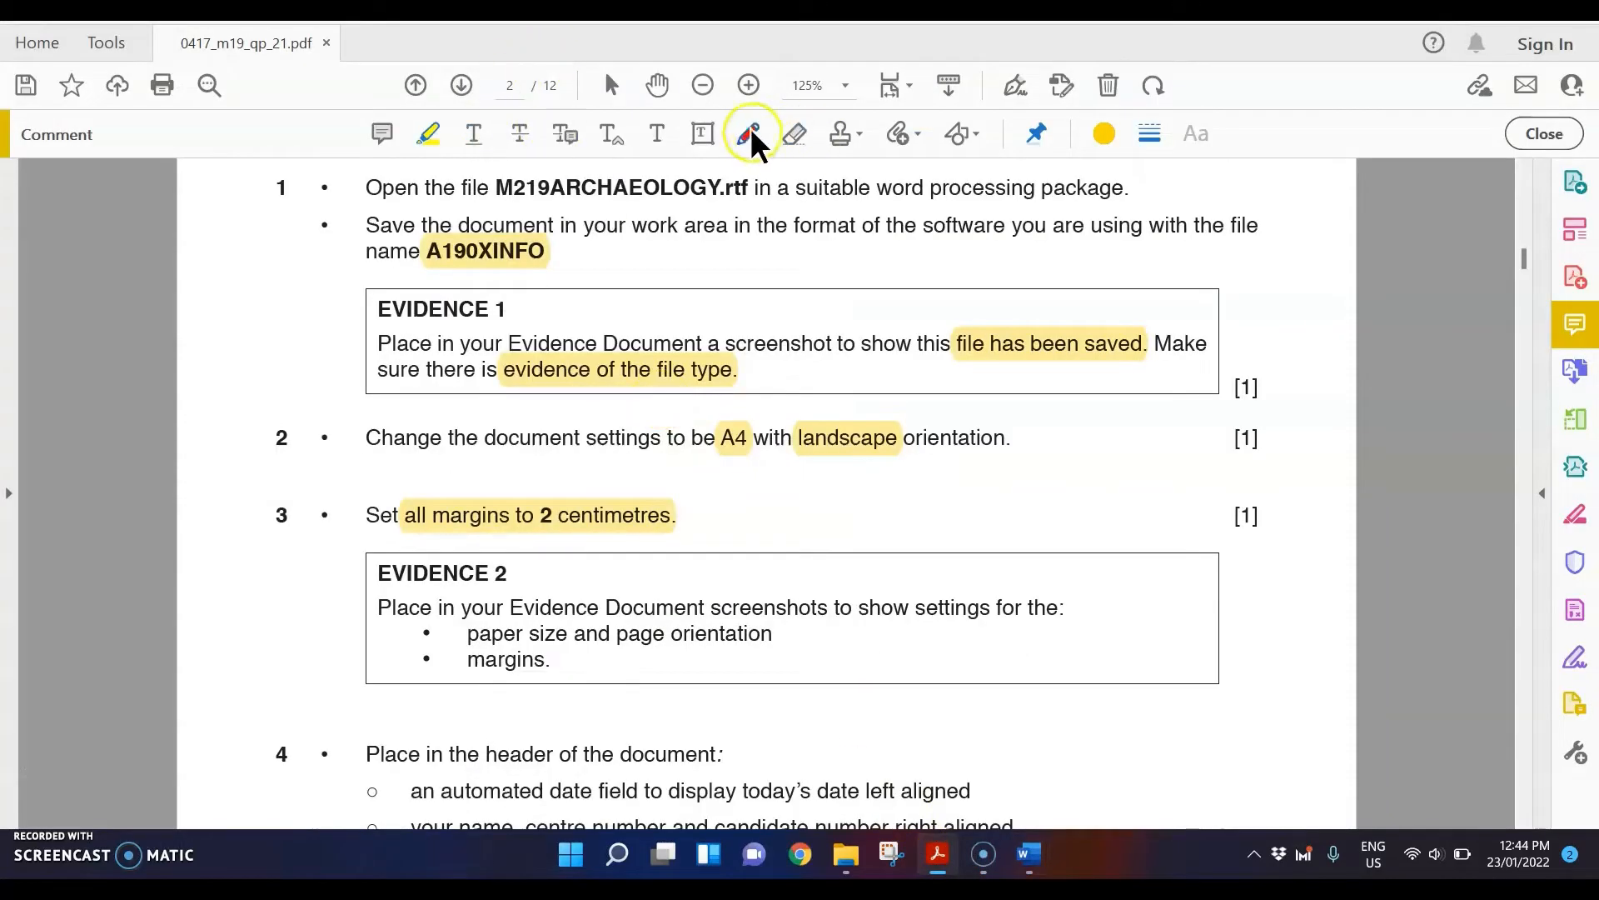
left_click_drag(242, 210, 286, 183)
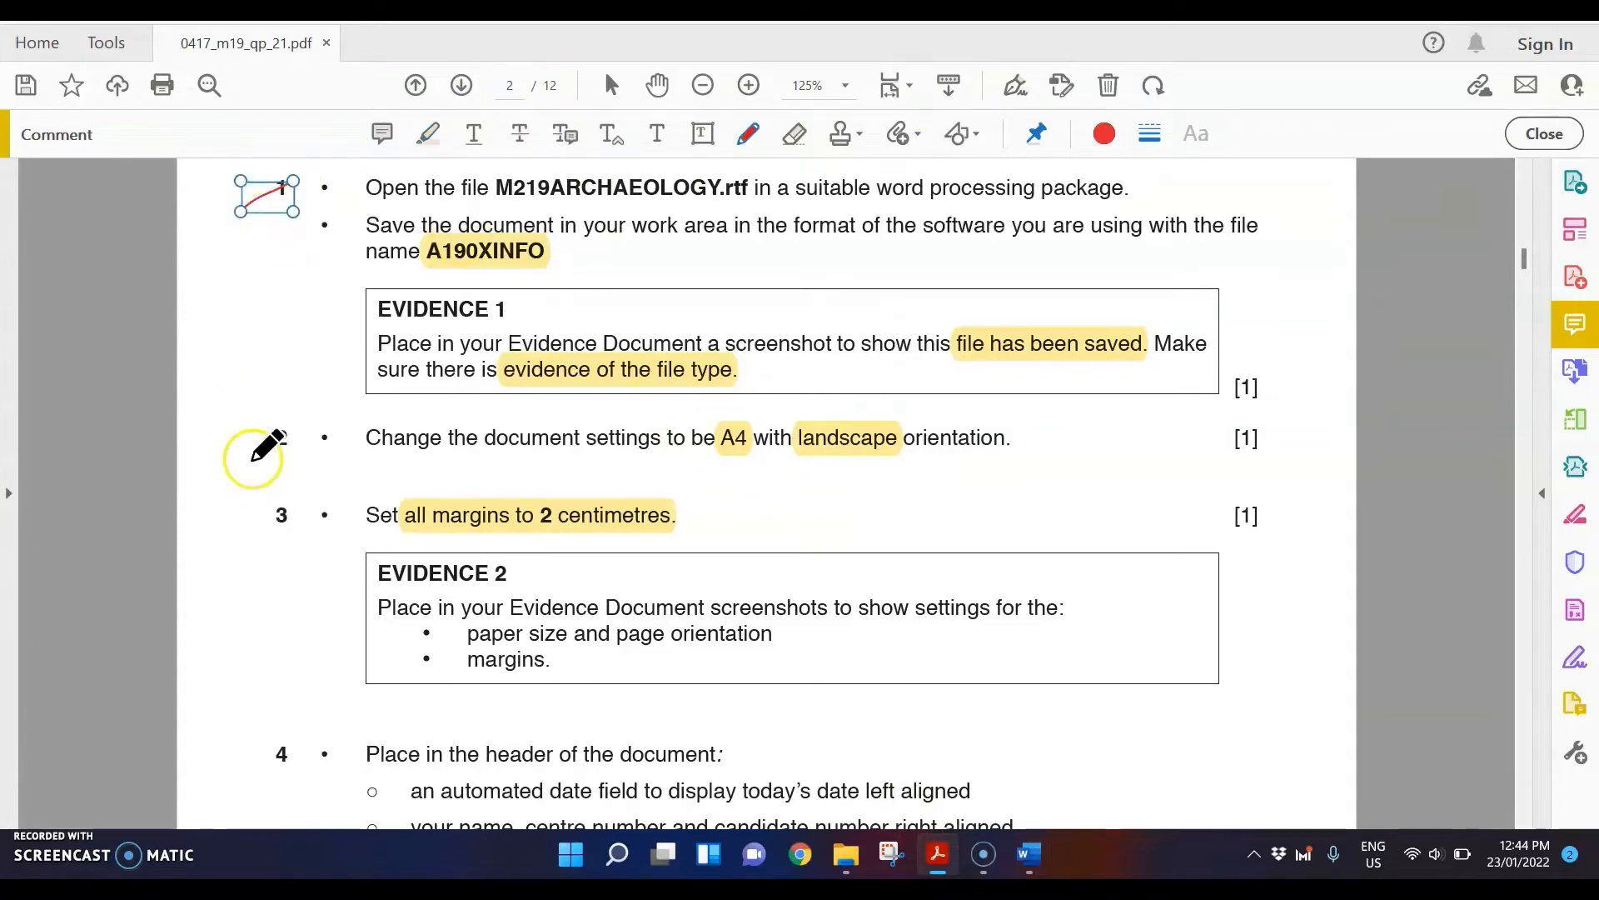
left_click_drag(252, 456, 294, 432)
left_click_drag(240, 538, 293, 504)
- In task 4, highlight "header", the automated date field, today's date left aligned, and the name, centre number and candidate number requirement
scroll(646, 510, "down", 5)
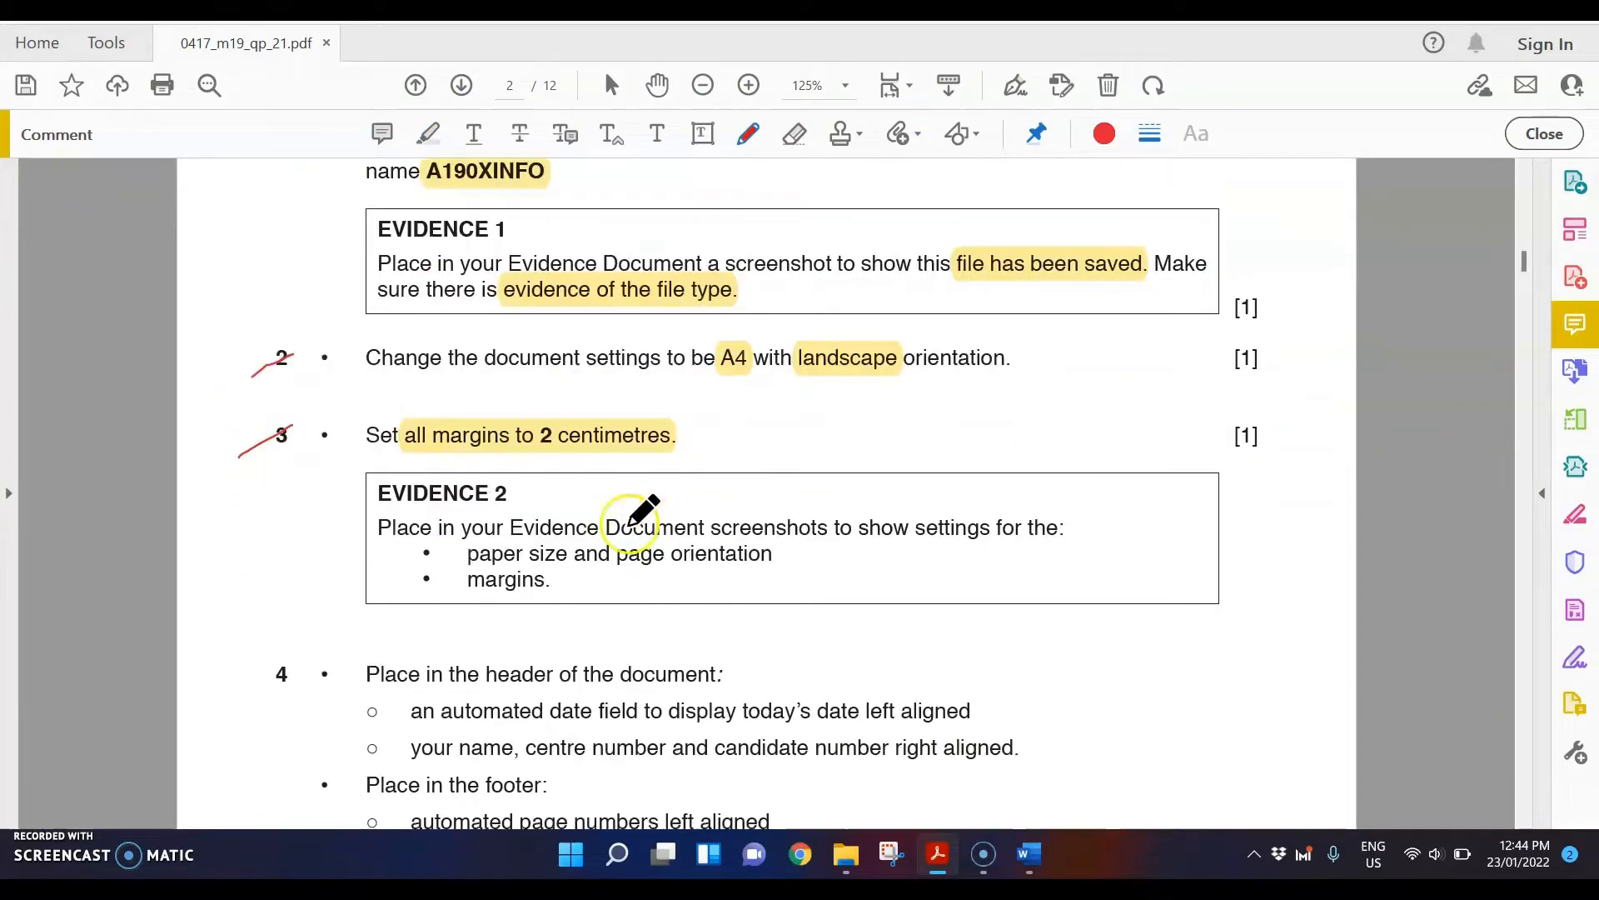
scroll(662, 504, "down", 2)
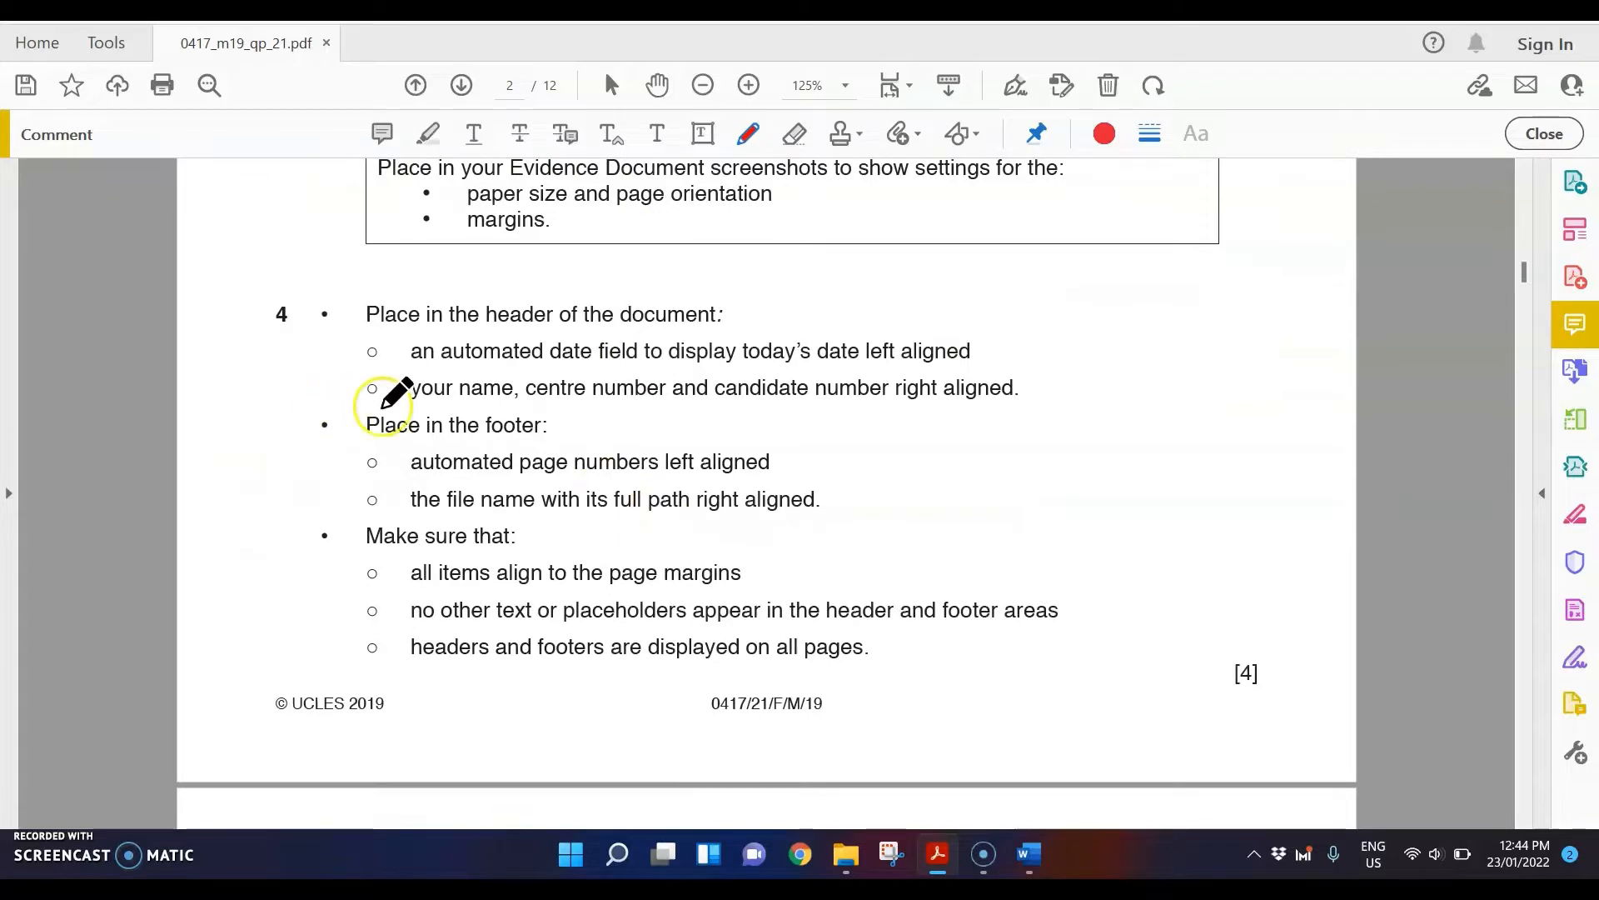
left_click(427, 135)
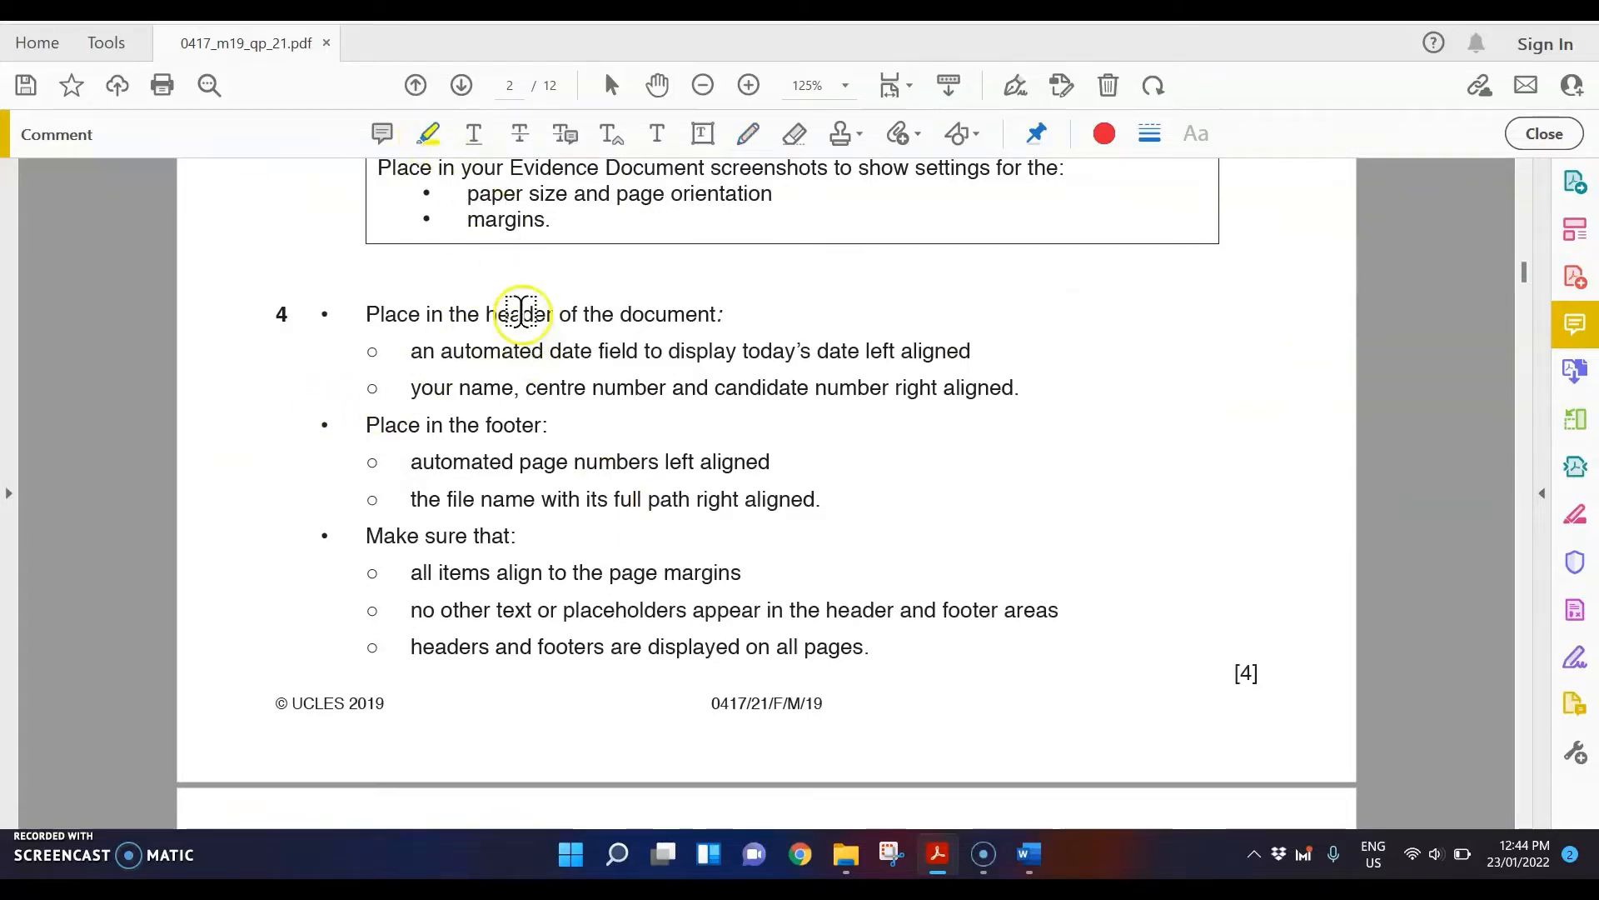
double_click(520, 314)
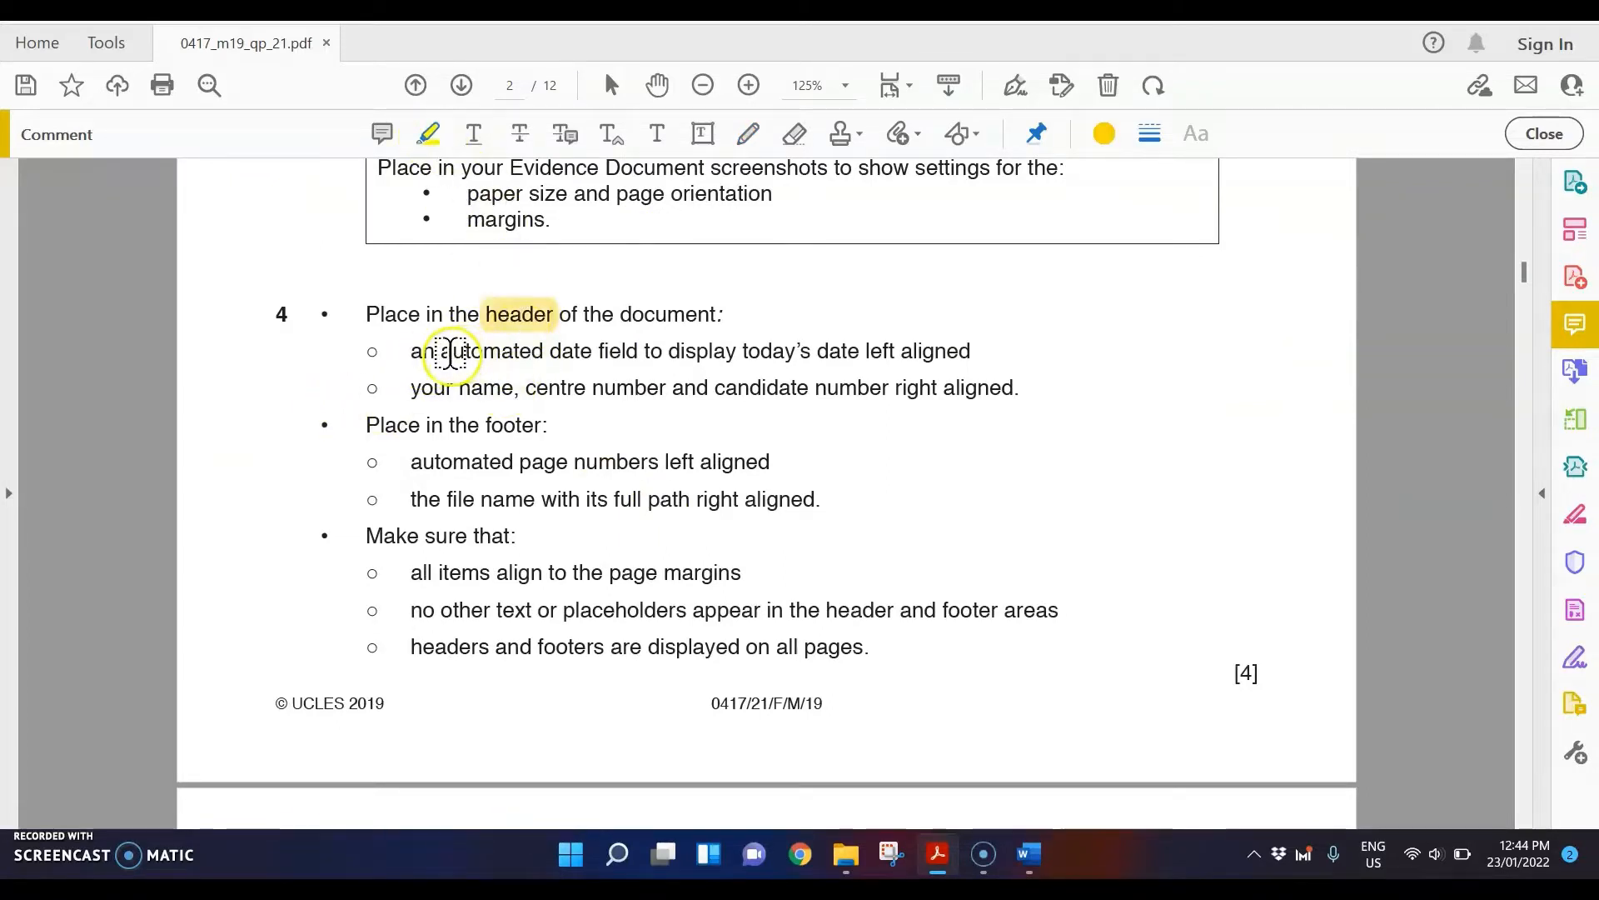
left_click_drag(441, 350, 633, 351)
left_click_drag(742, 351, 970, 350)
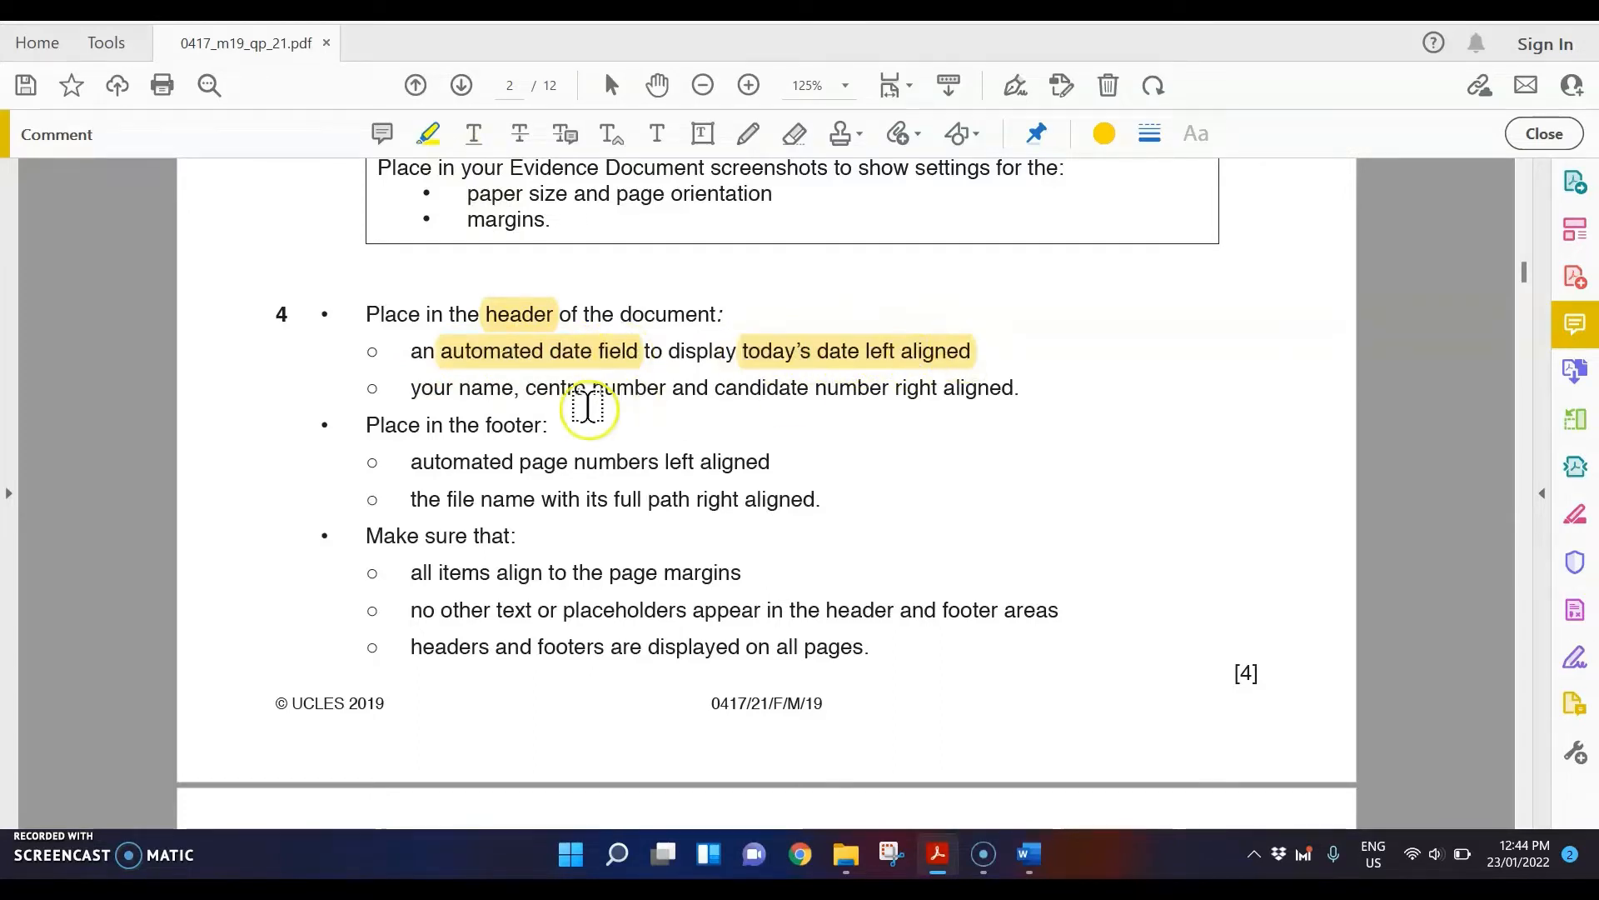
left_click_drag(412, 387, 937, 389)
- Switch to A190XINFO.docx and insert a Blank (Three Columns) header
mouse_move(1029, 852)
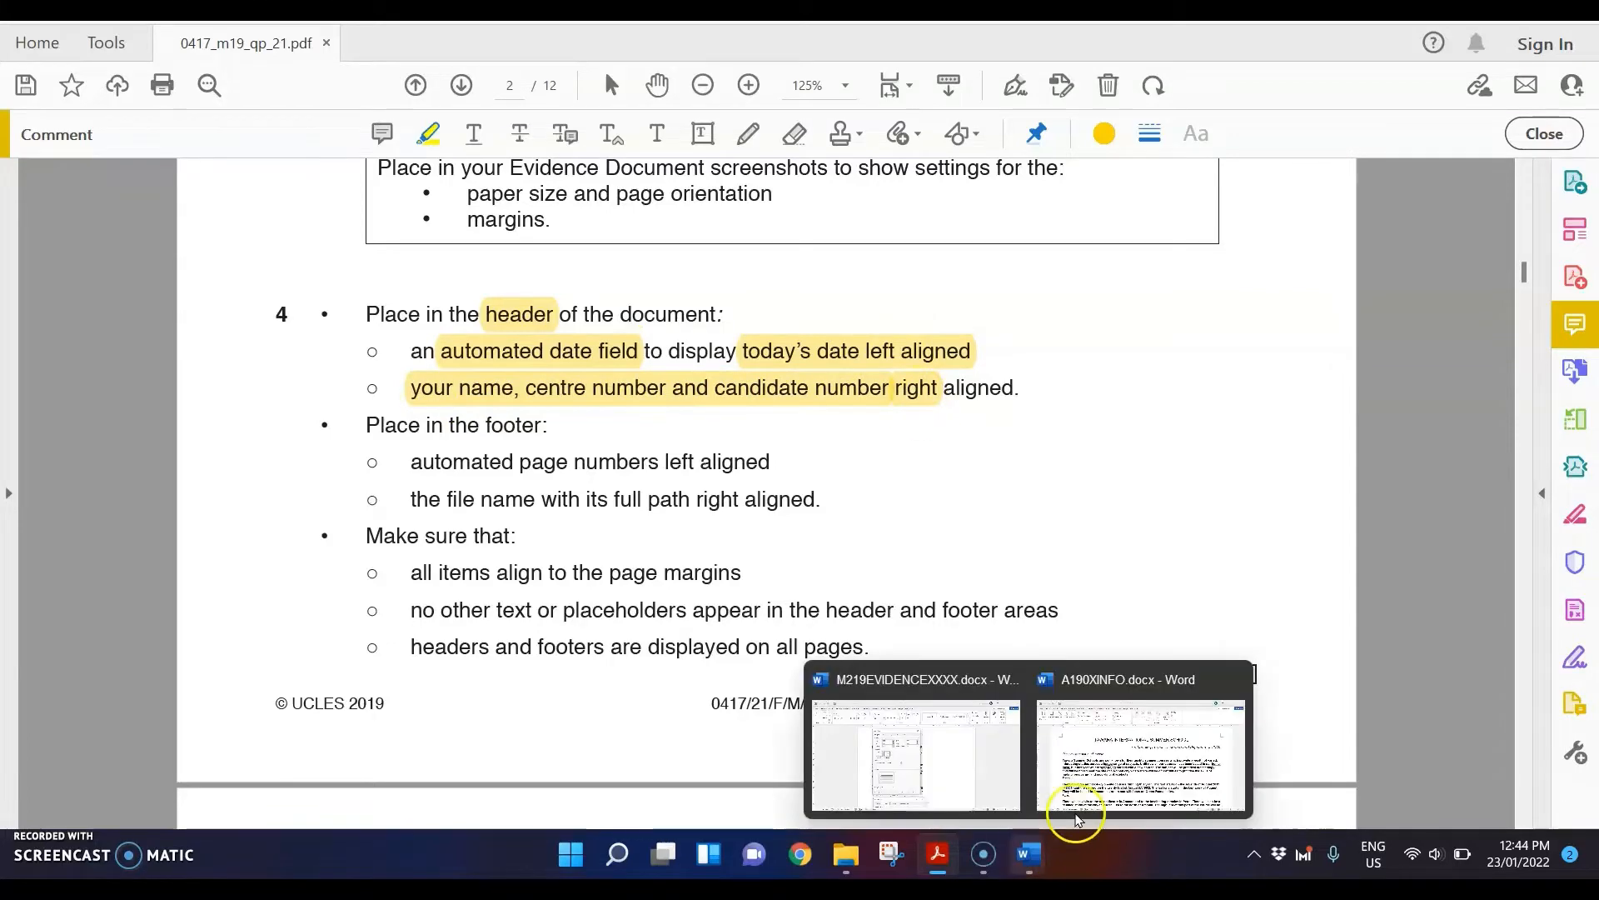
left_click(1075, 818)
left_click(146, 46)
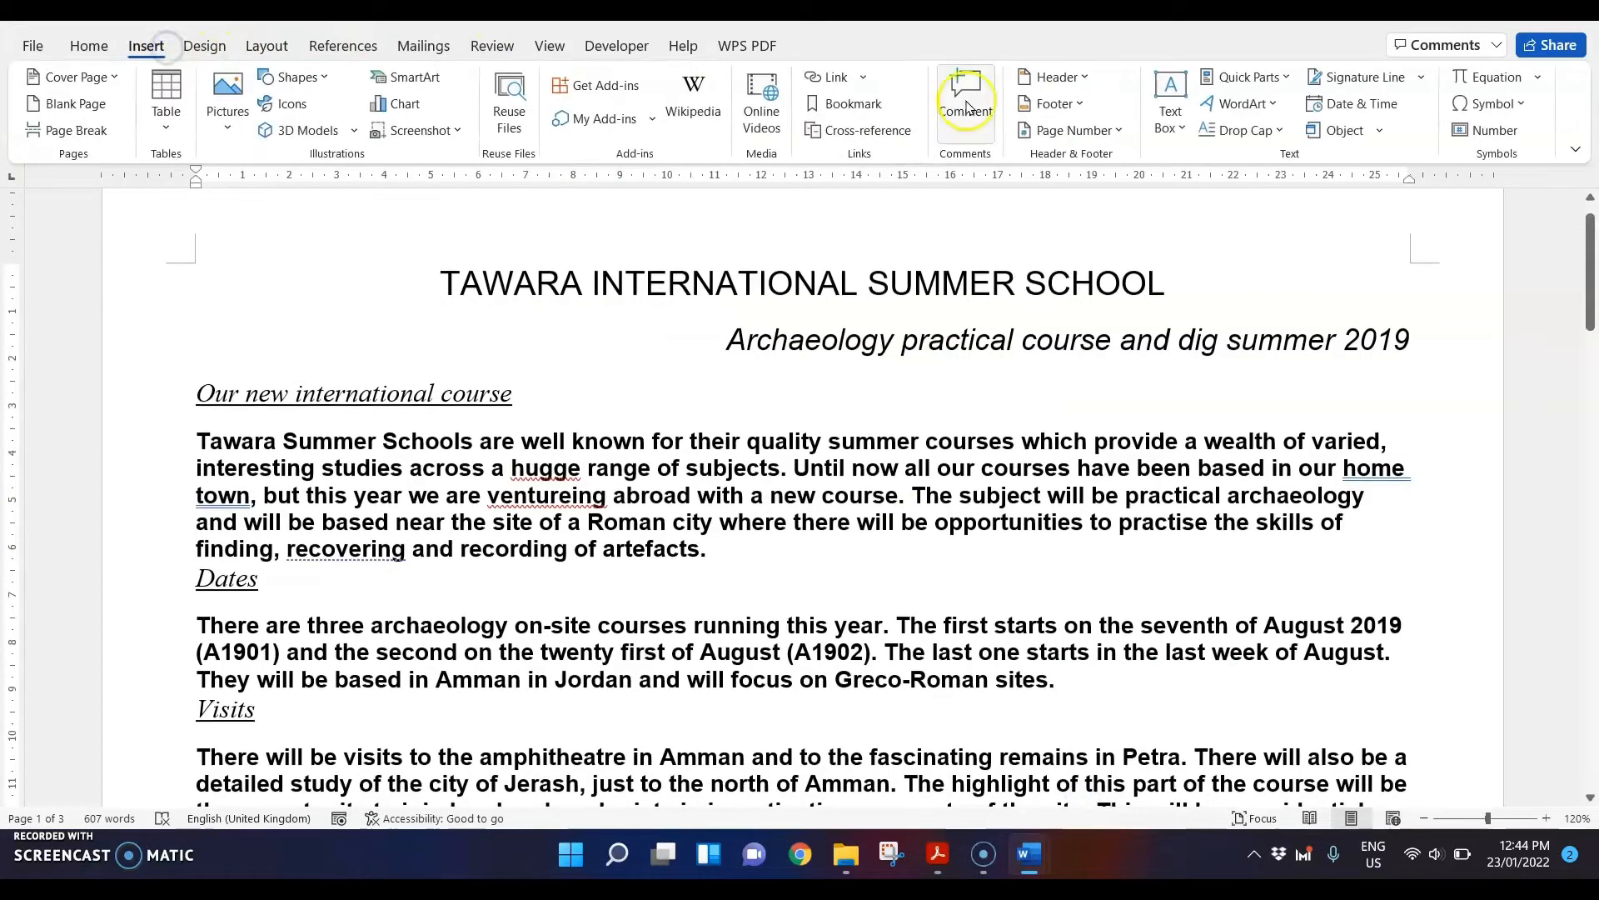
left_click(1054, 79)
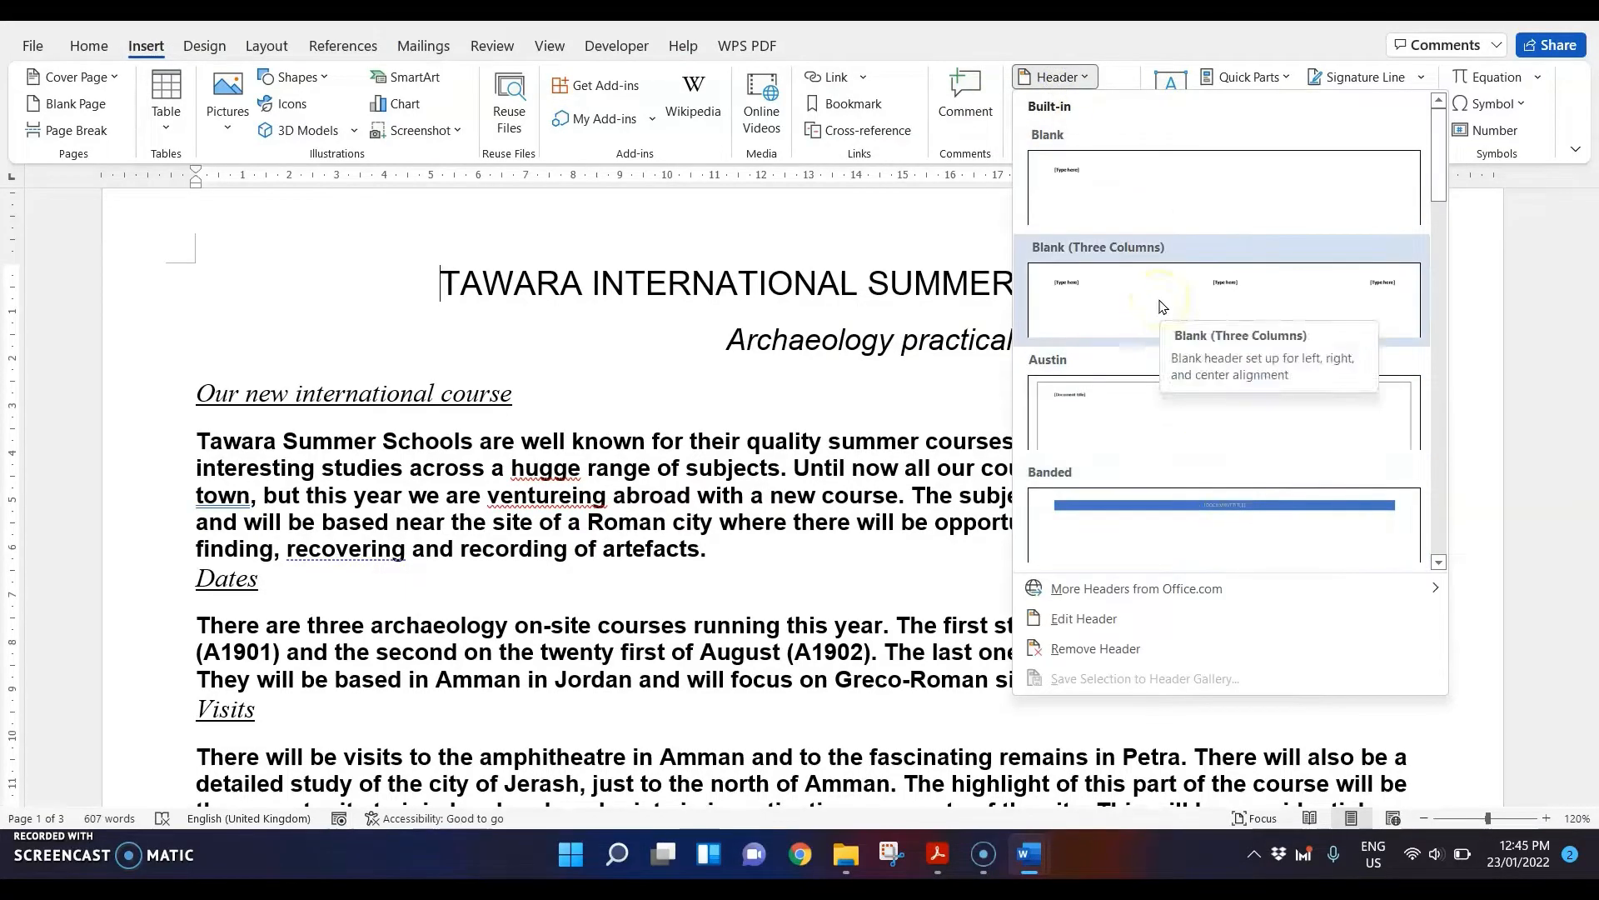
left_click(1071, 273)
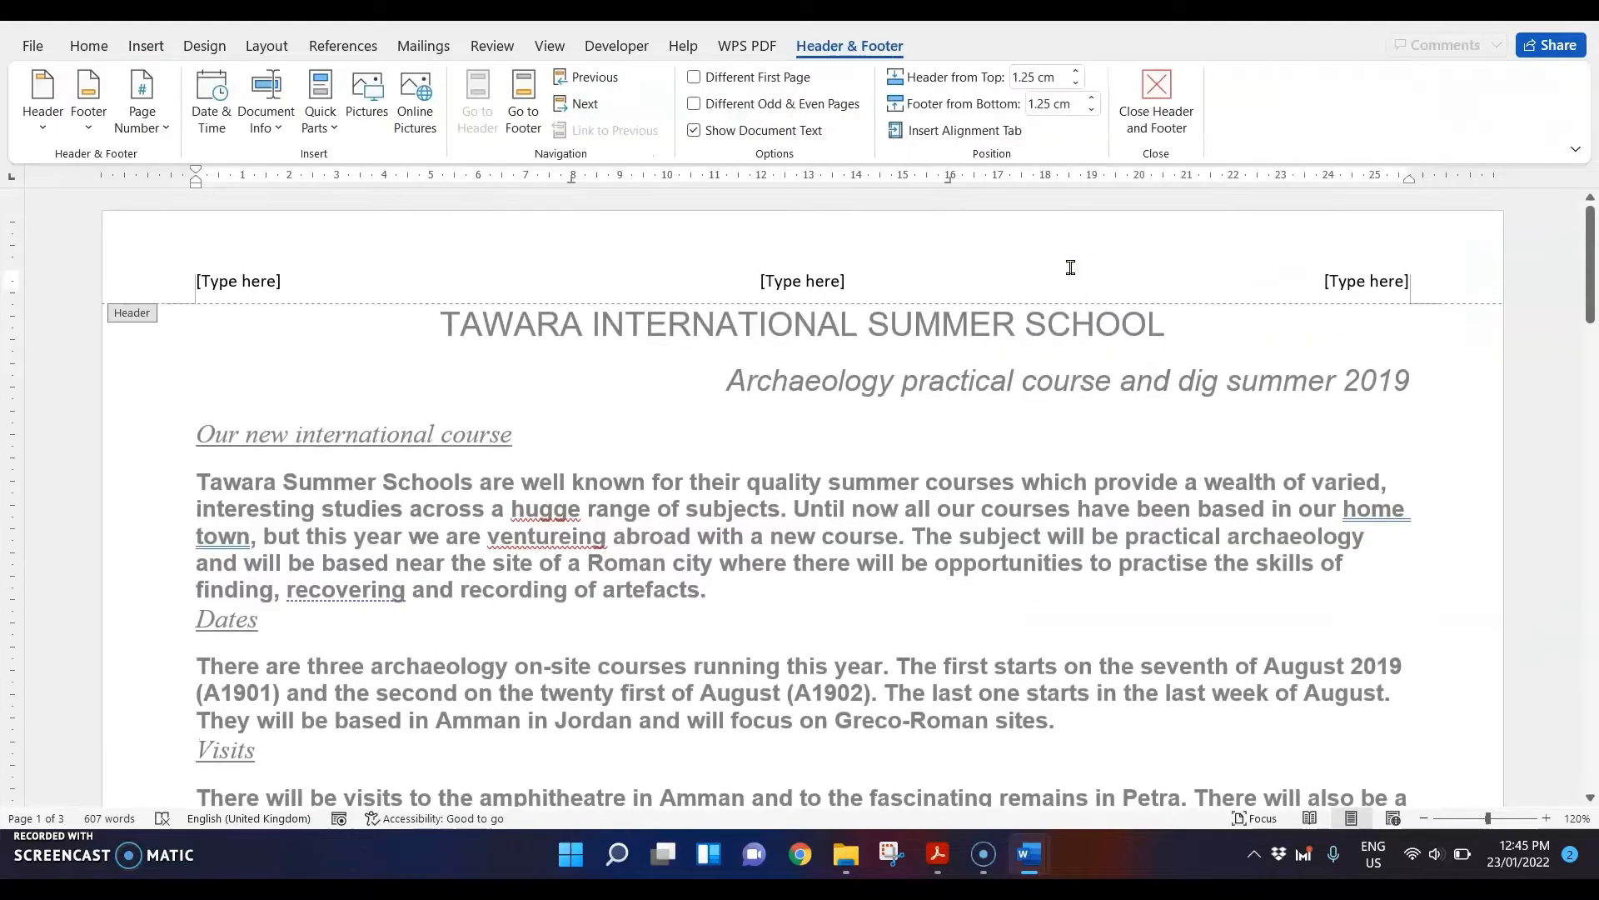
- Check the header requirements in the exam paper and replace the header's left placeholder with an automatically updating date in 23/01/2022 format
left_click(937, 854)
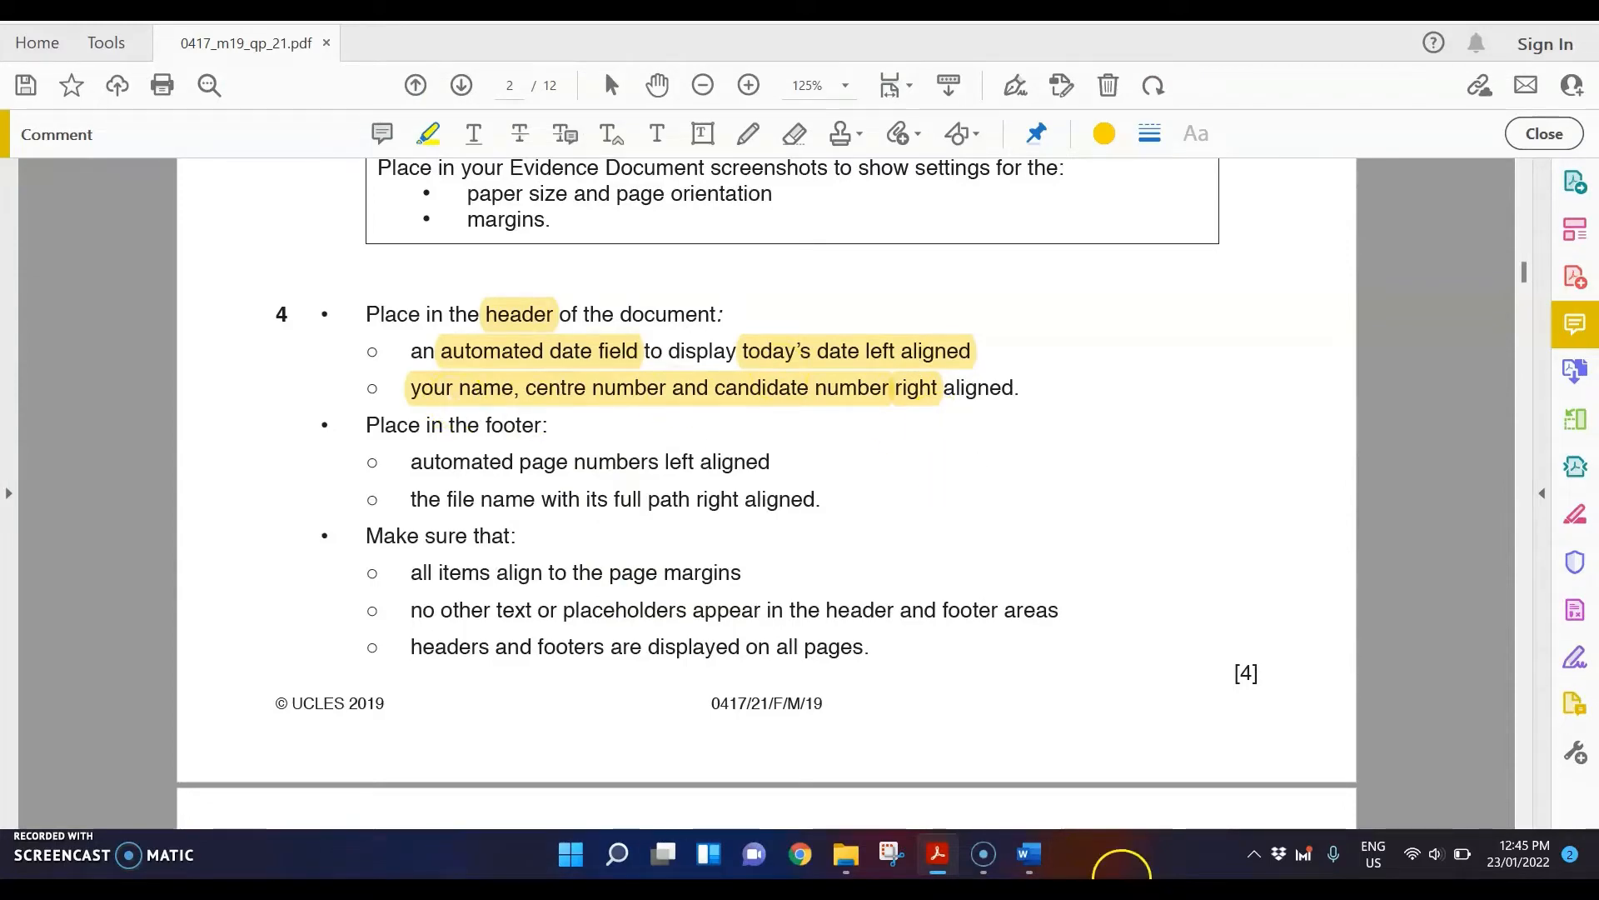
mouse_move(1043, 867)
left_click(1140, 750)
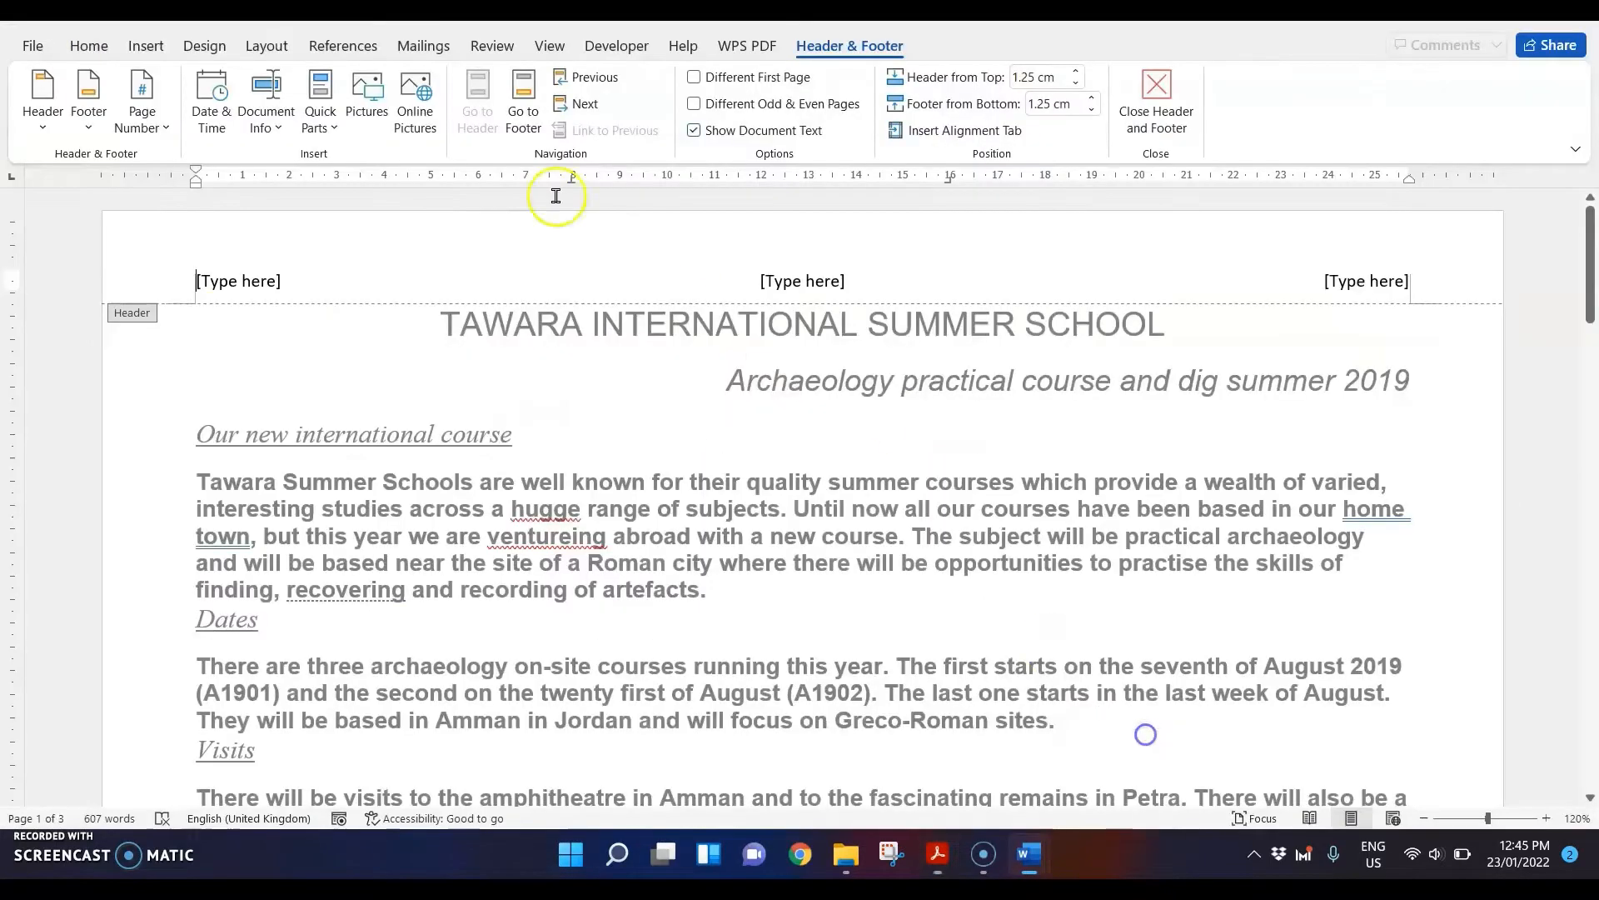
left_click(250, 276)
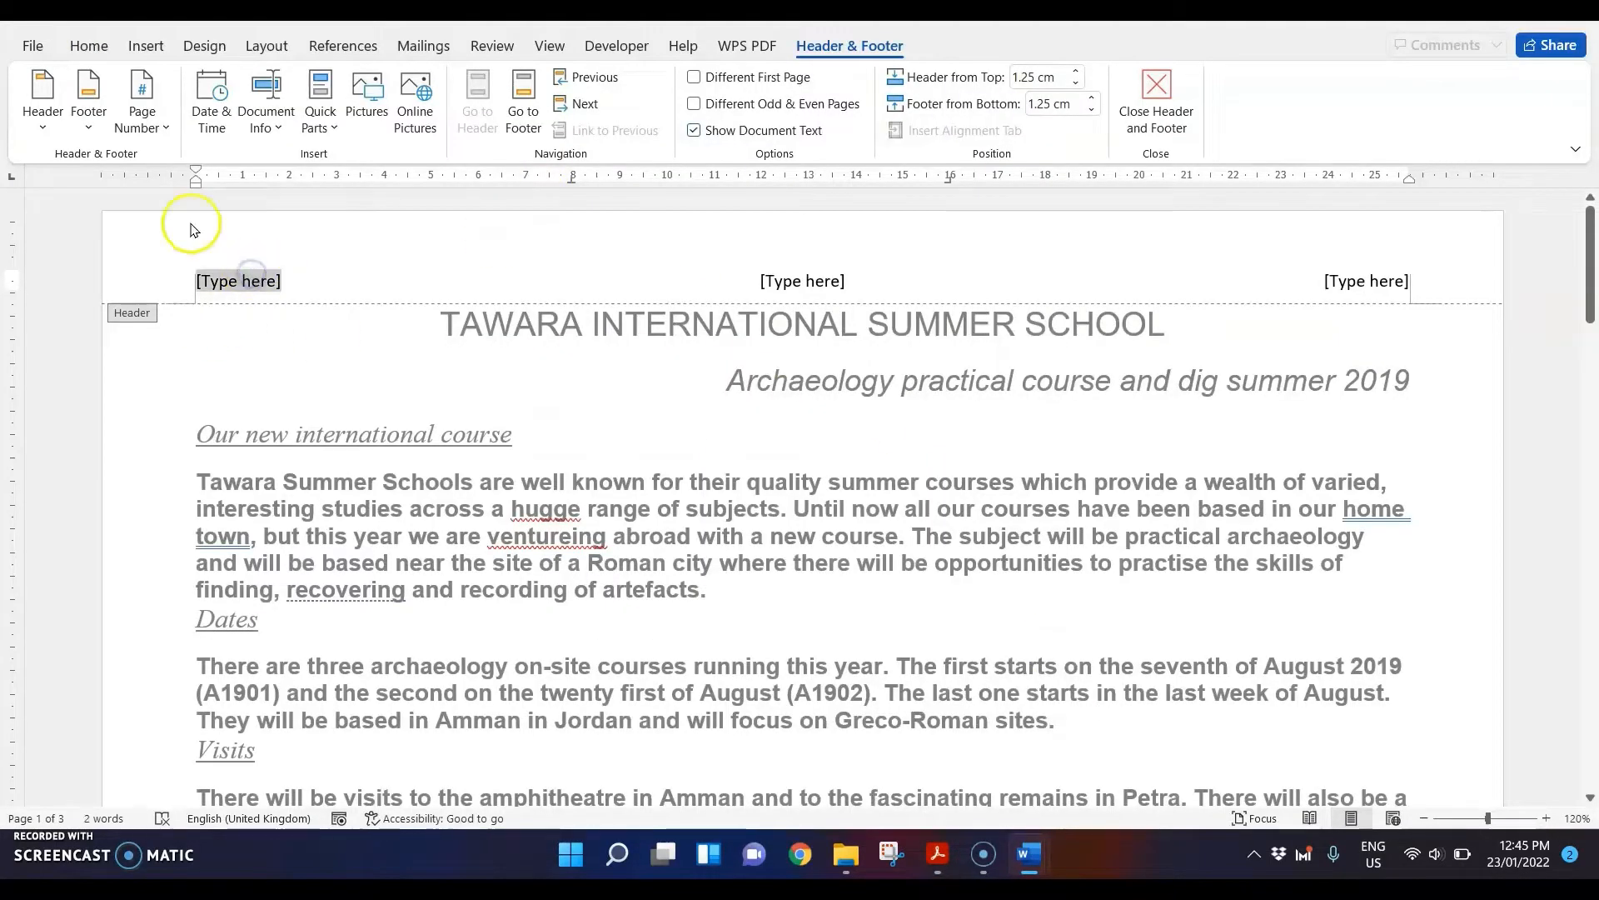
left_click(214, 125)
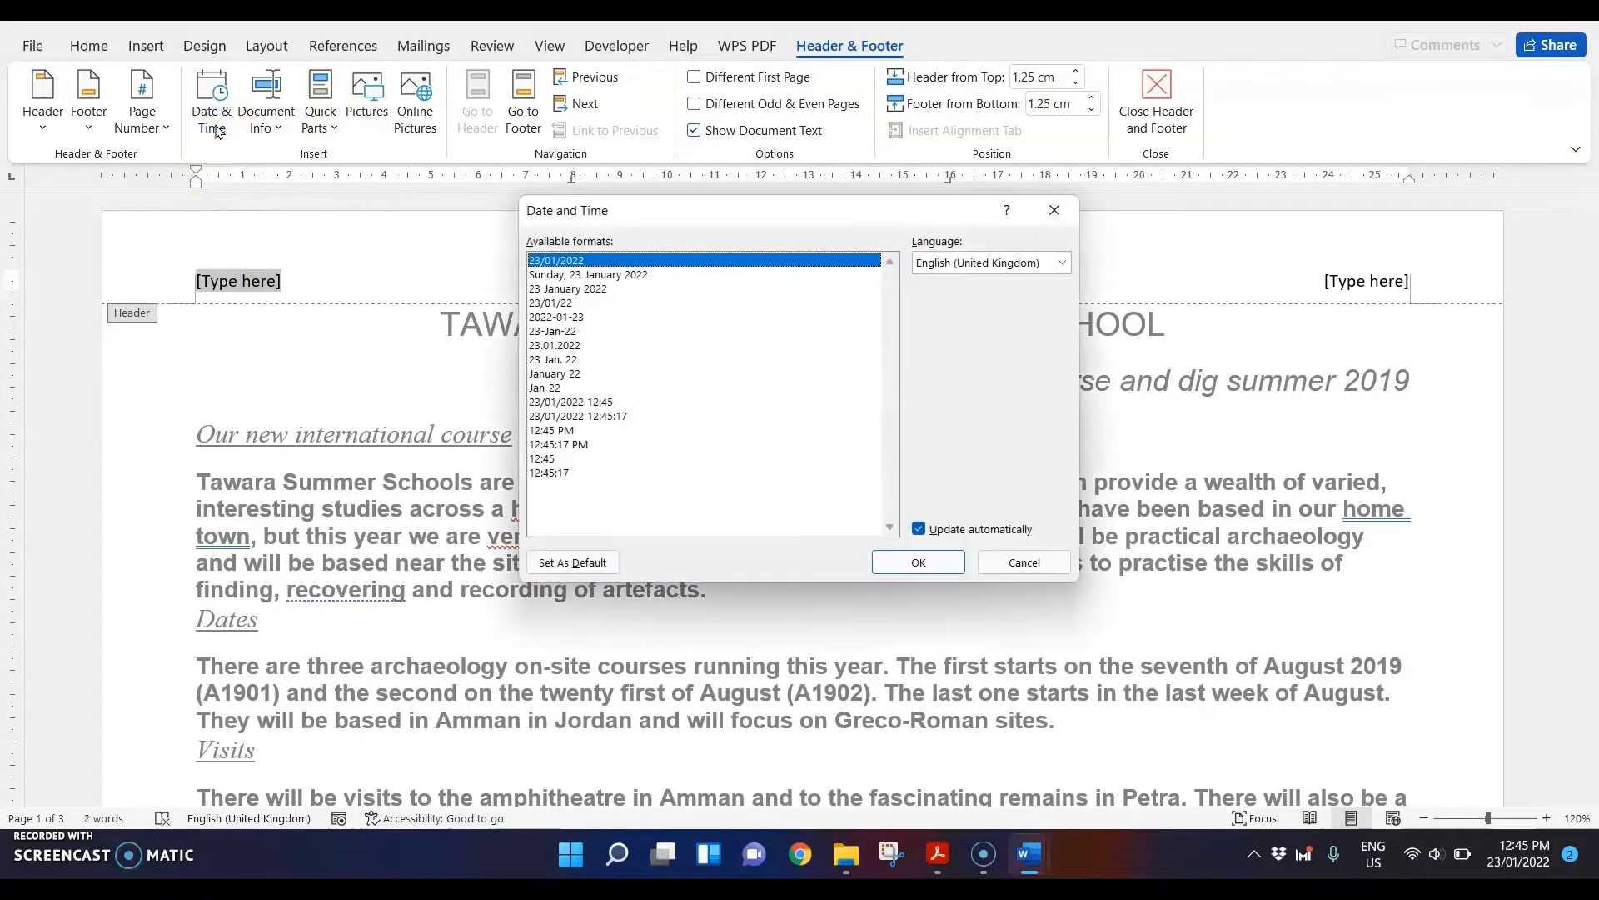
left_click(942, 565)
- Show the field code behind the header date to check it is automated, and switch back to the displayed date
left_click(265, 282)
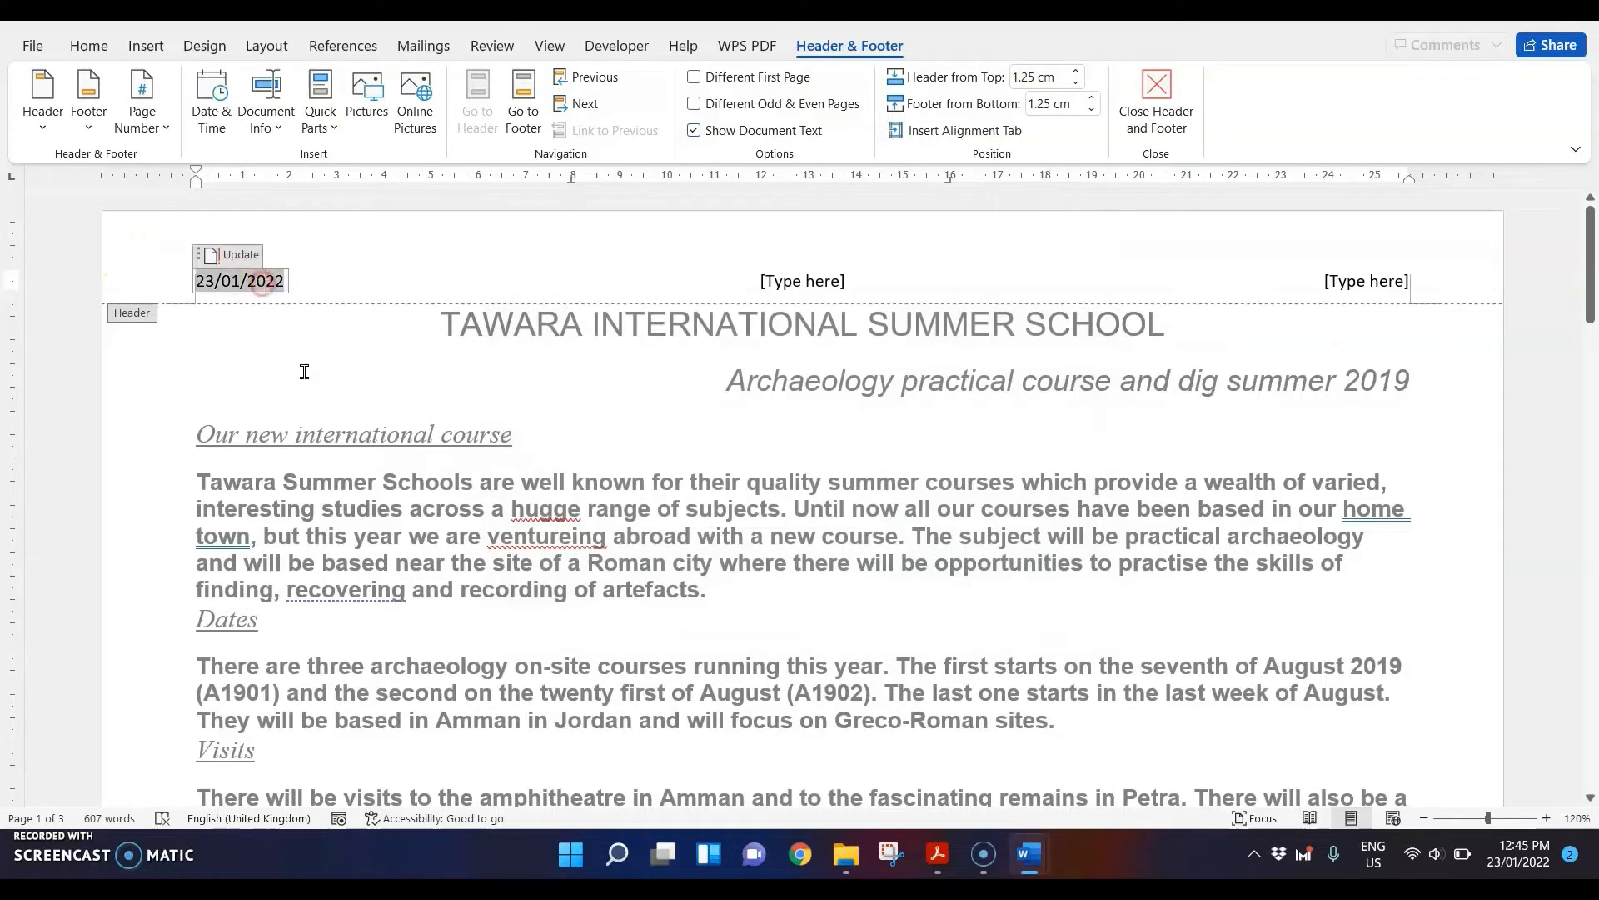
right_click(258, 282)
left_click(334, 493)
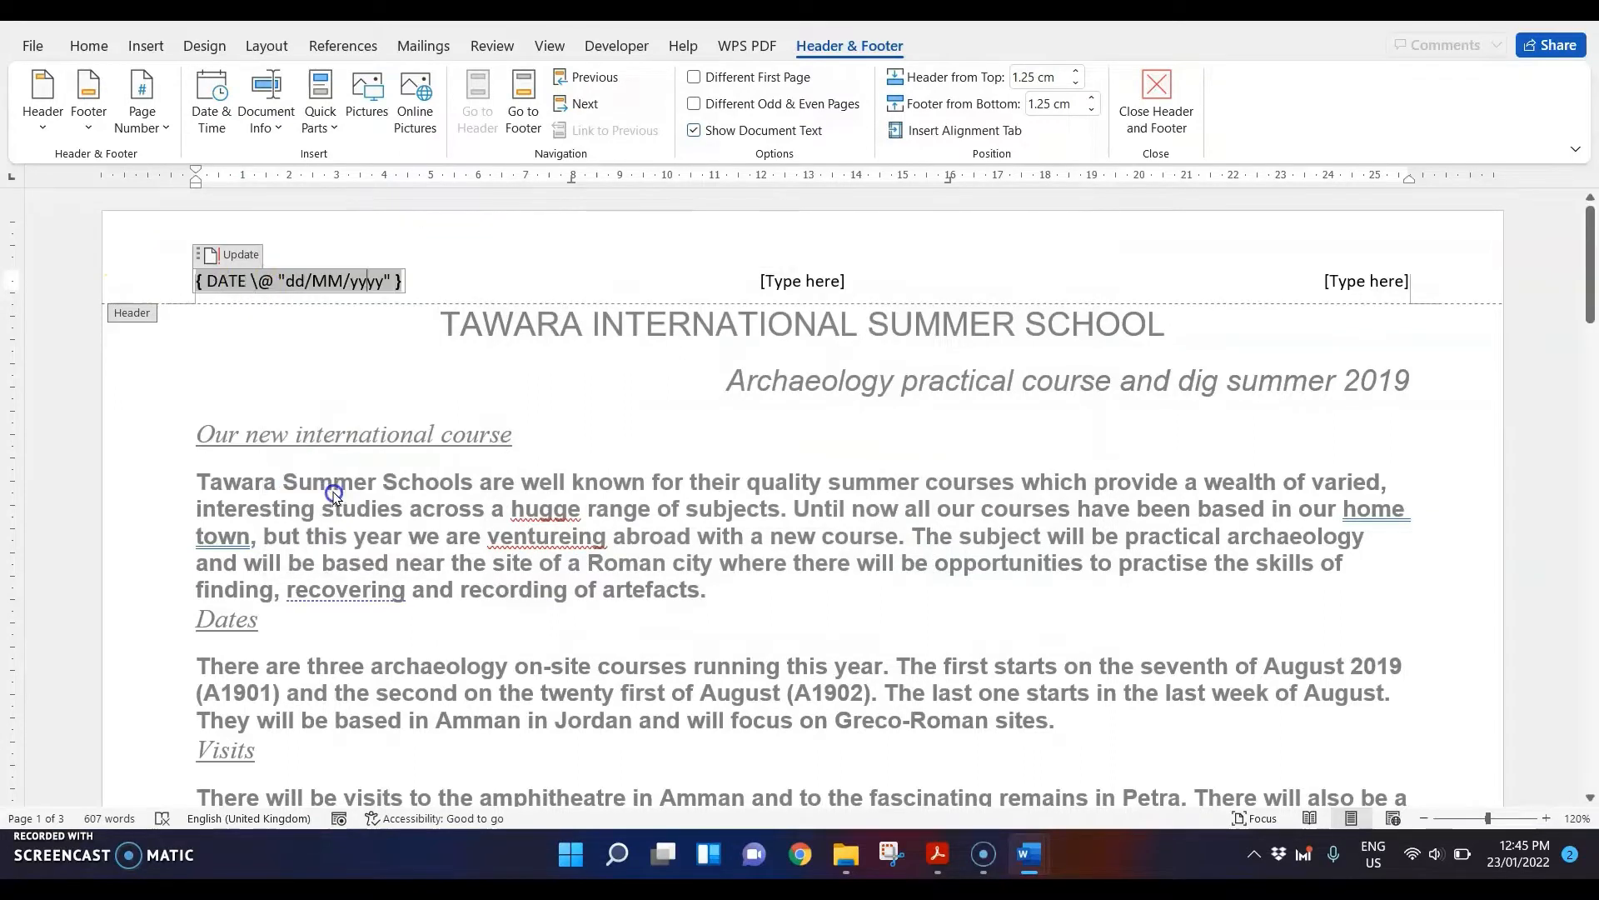
right_click(367, 277)
left_click(454, 483)
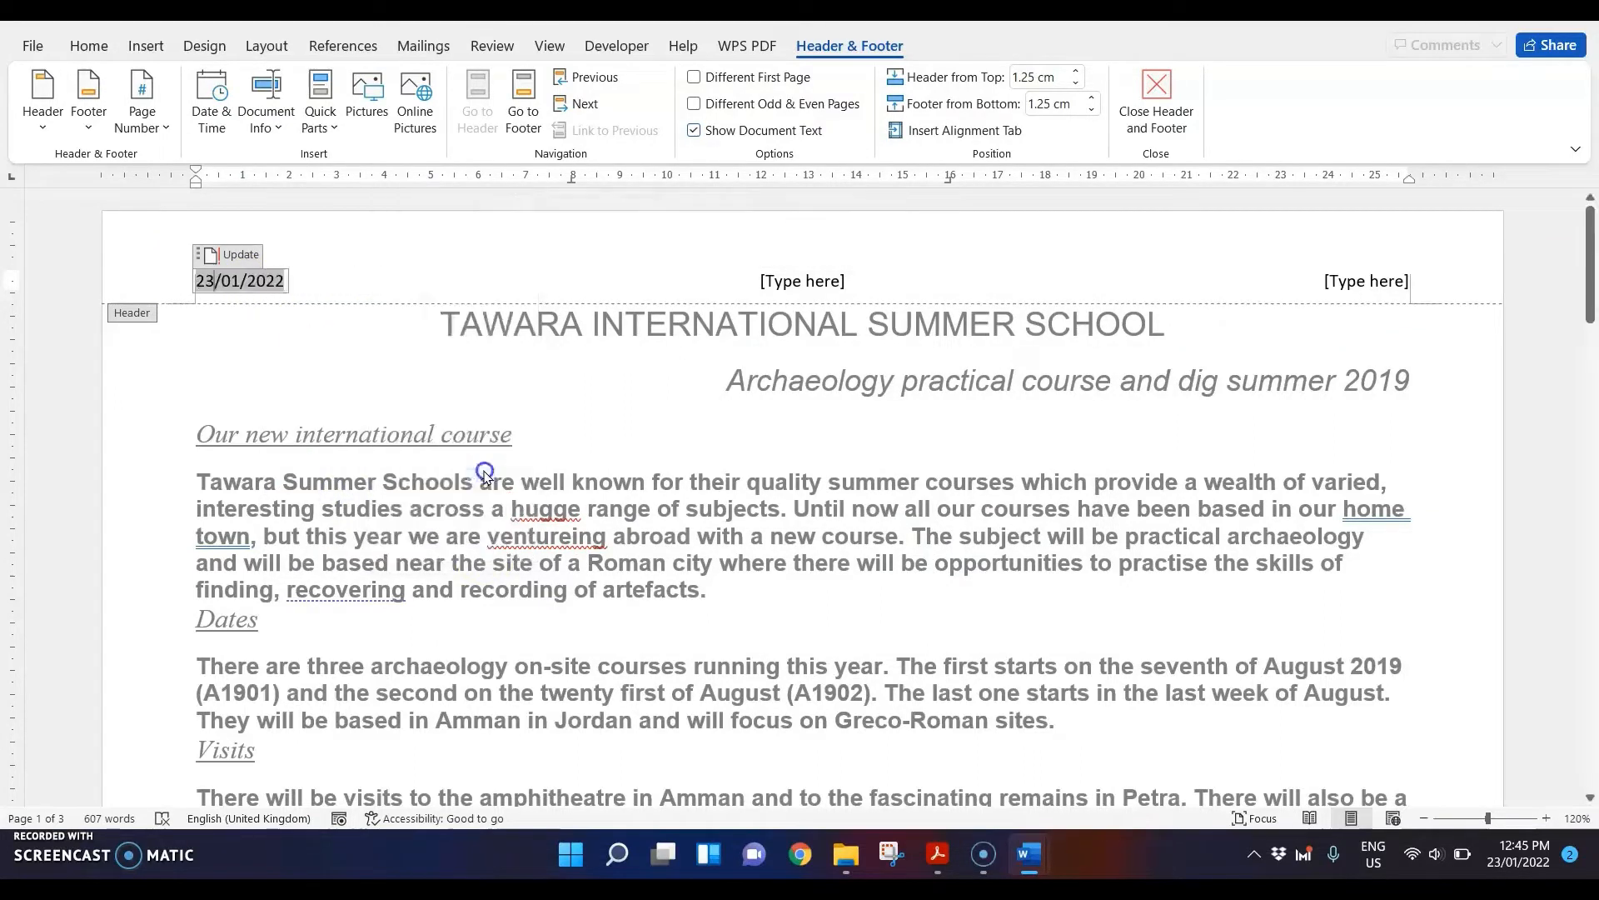
- Delete the header's centre placeholder and enter "Candidate details" in the right-aligned placeholder
left_click(799, 281)
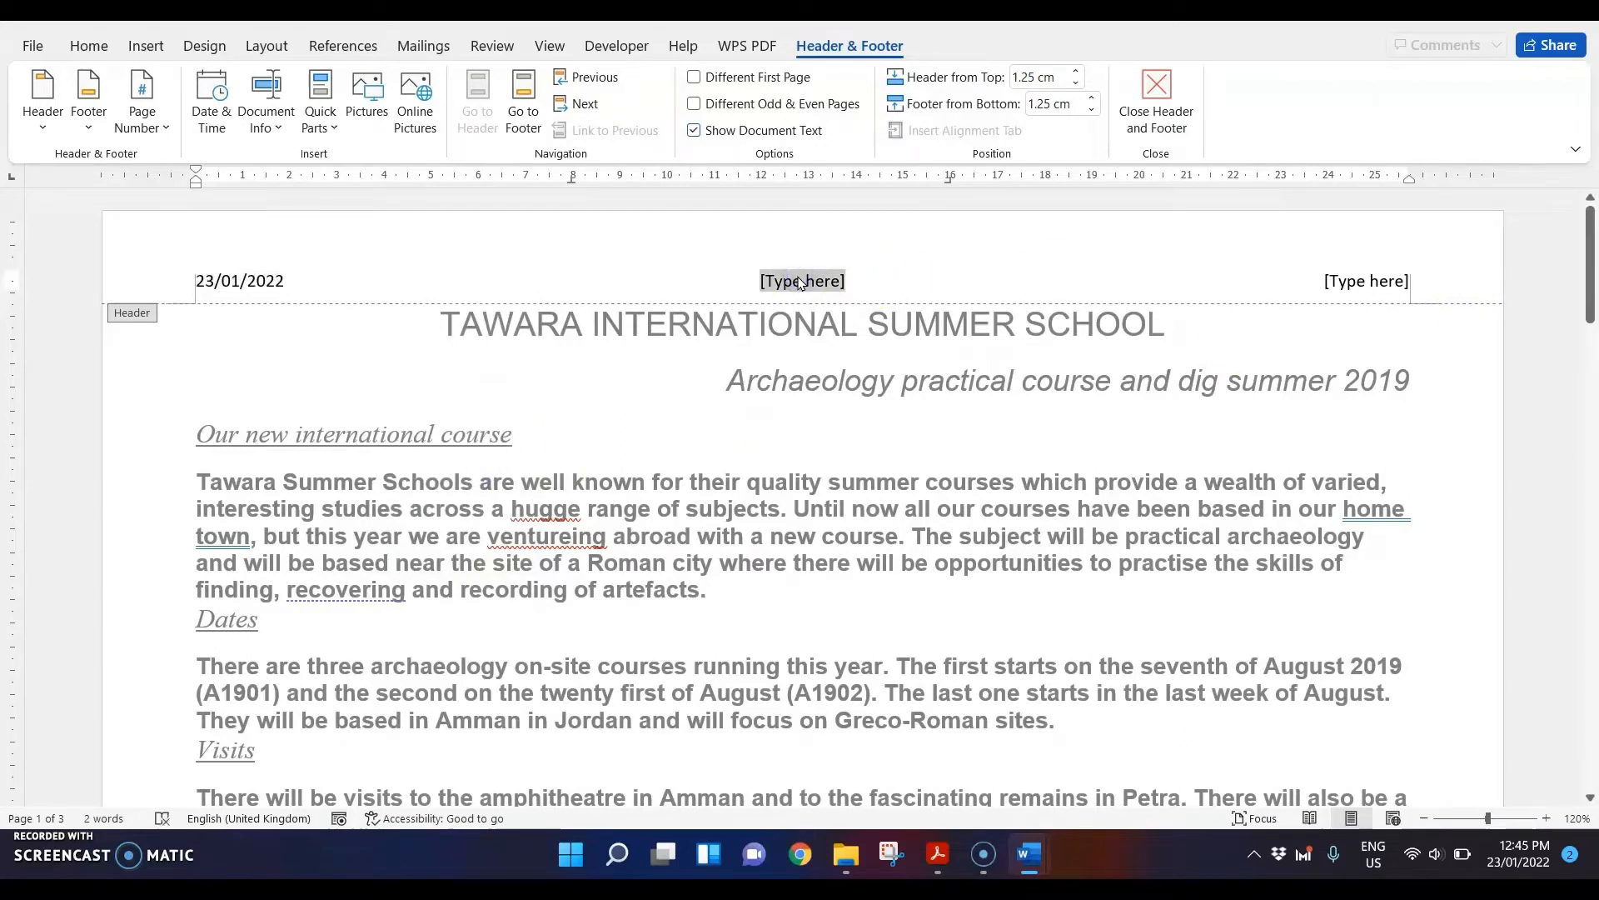
key("Delete")
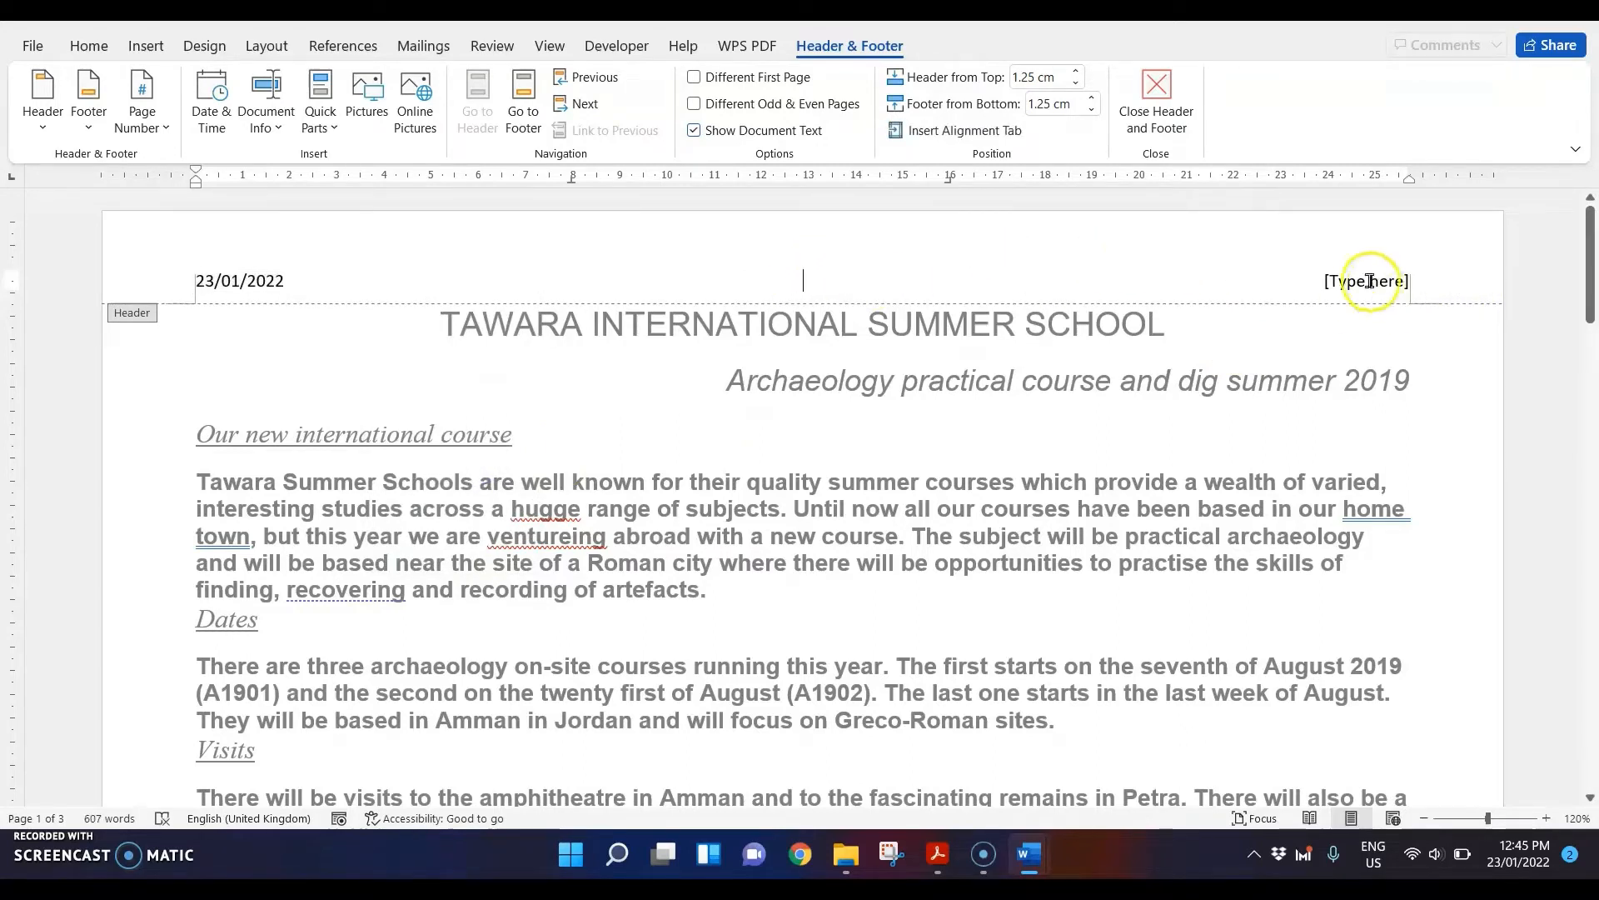
left_click(1370, 280)
type("F")
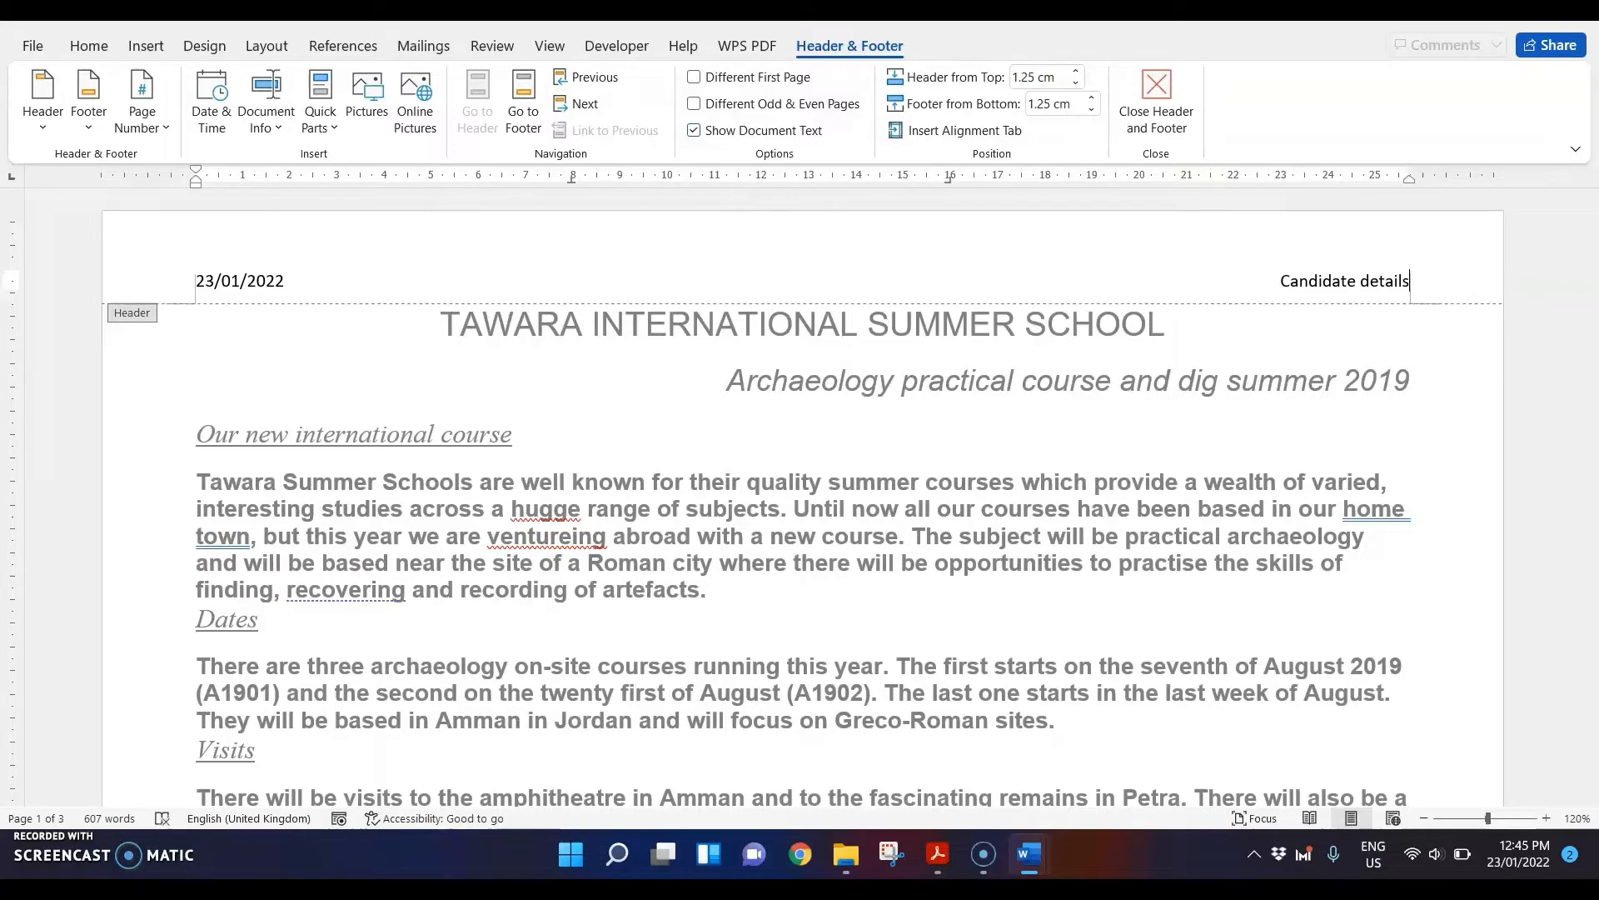
- Close the header and highlight the exam paper's footer requirements for left-aligned automated page numbers and the right-aligned file name with full path
left_click(1174, 131)
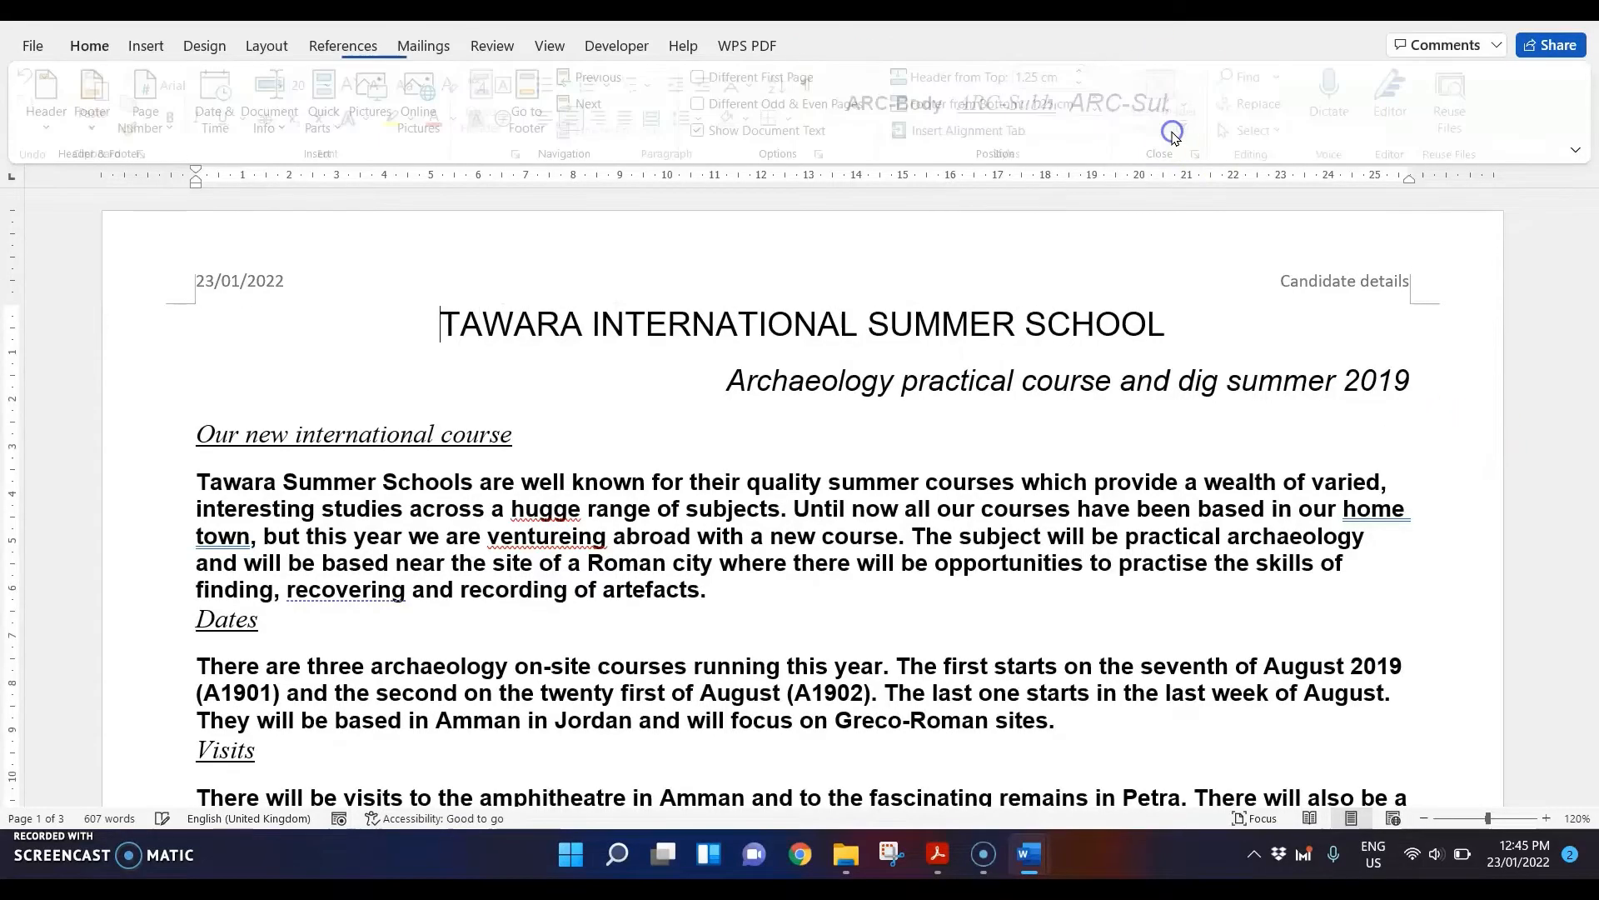
left_click(937, 854)
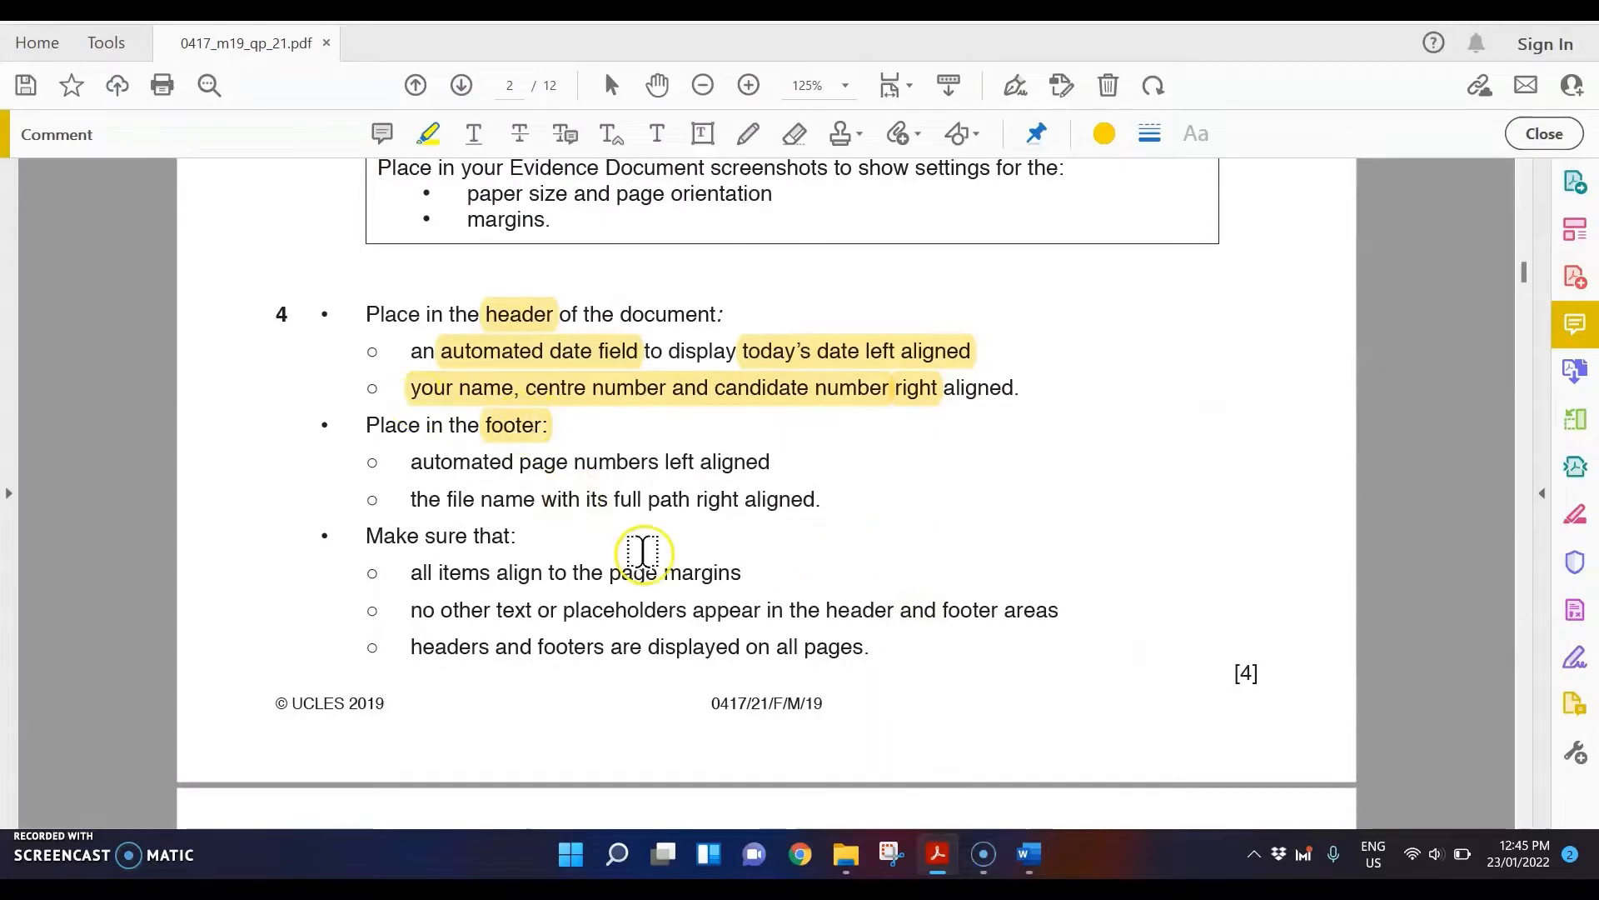
left_click_drag(416, 462, 696, 461)
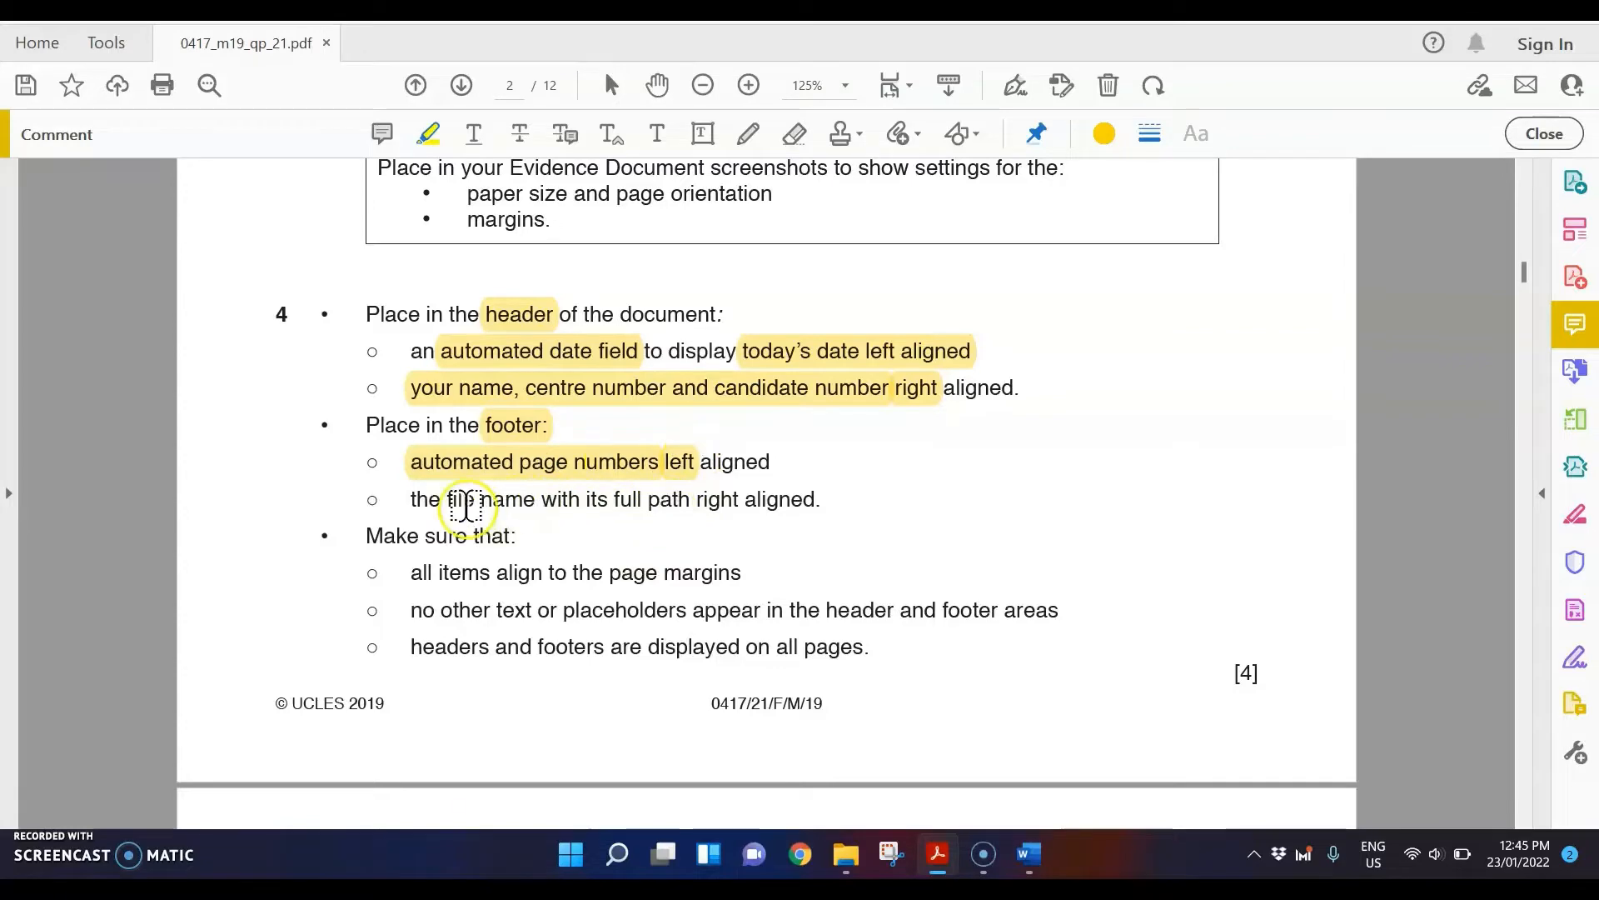
left_click_drag(449, 500, 740, 500)
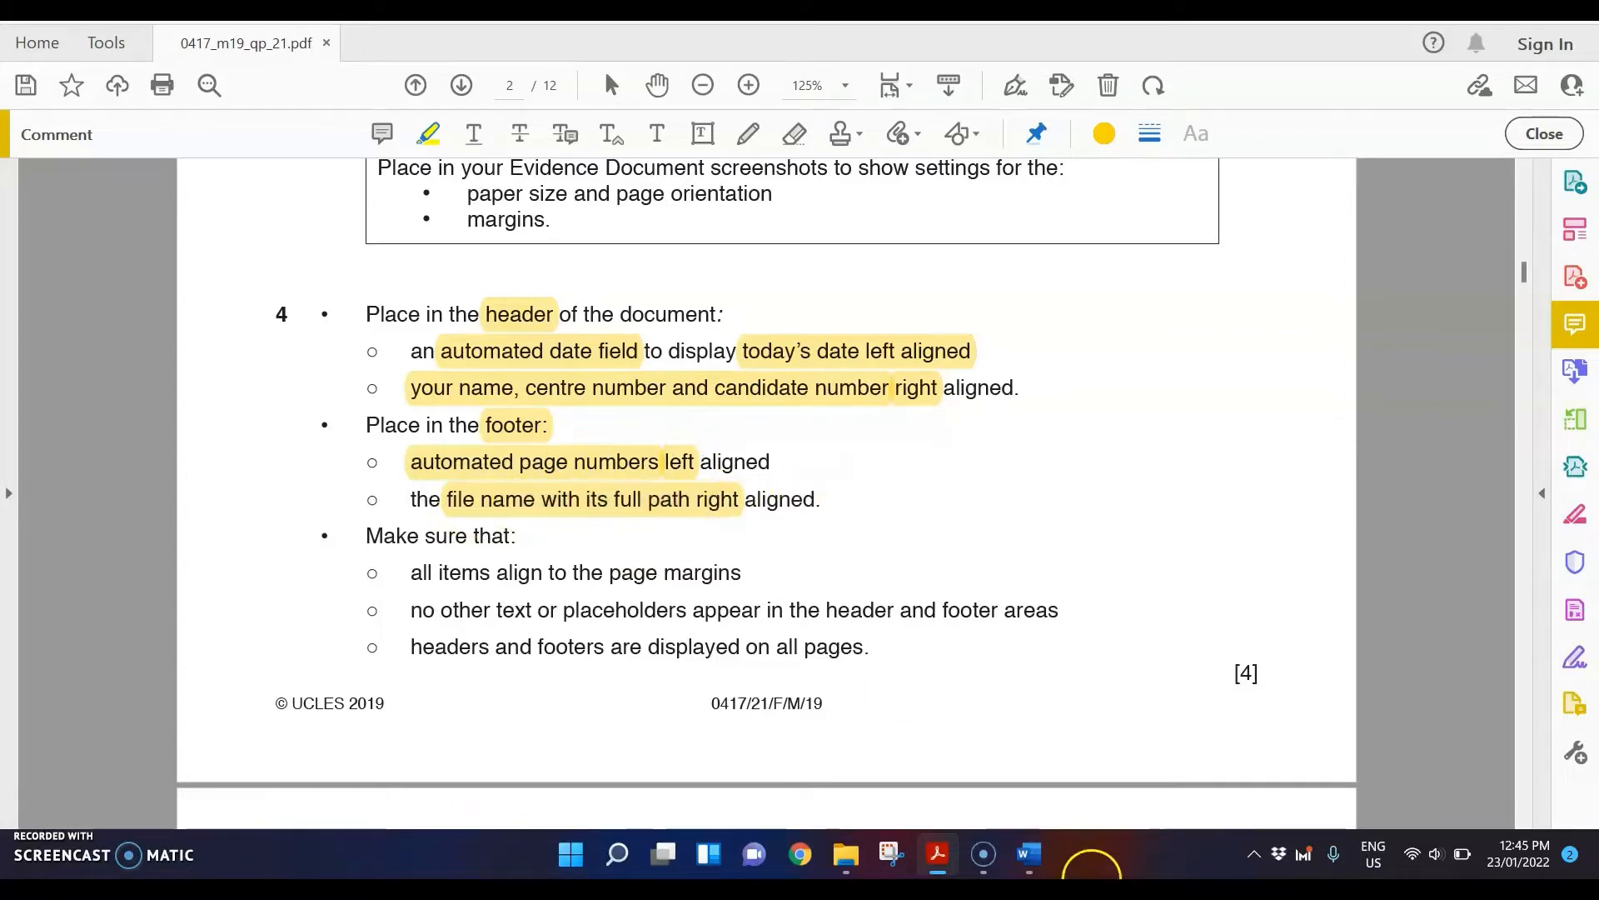
- Switch to A190XINFO.docx and insert a Blank (Three Columns) footer
mouse_move(1036, 867)
left_click(1064, 742)
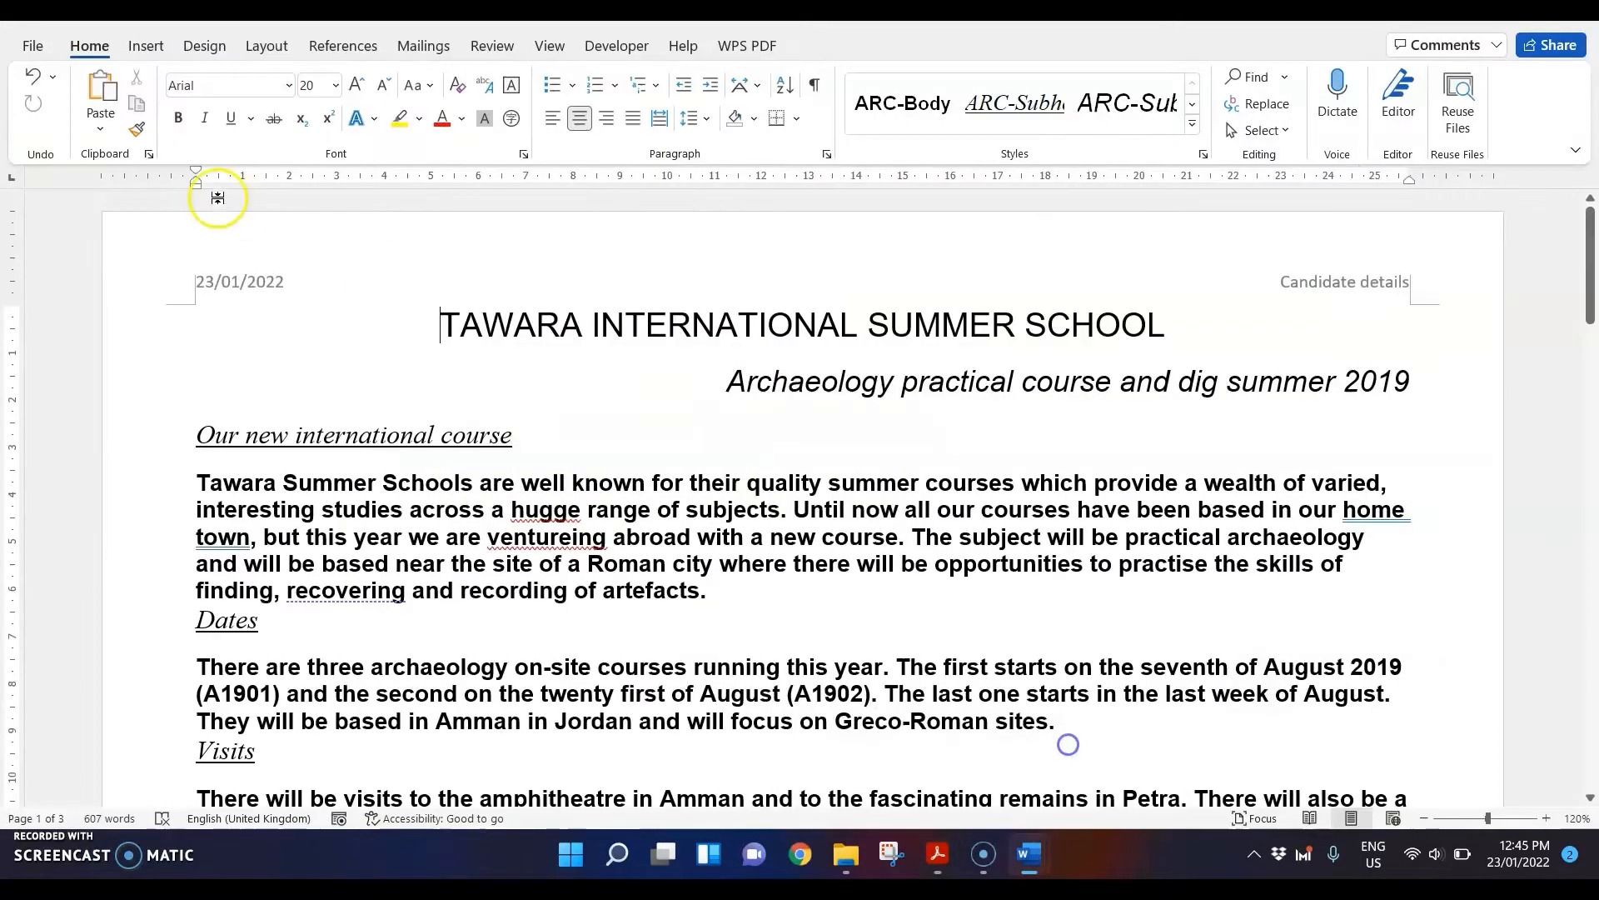
left_click(146, 46)
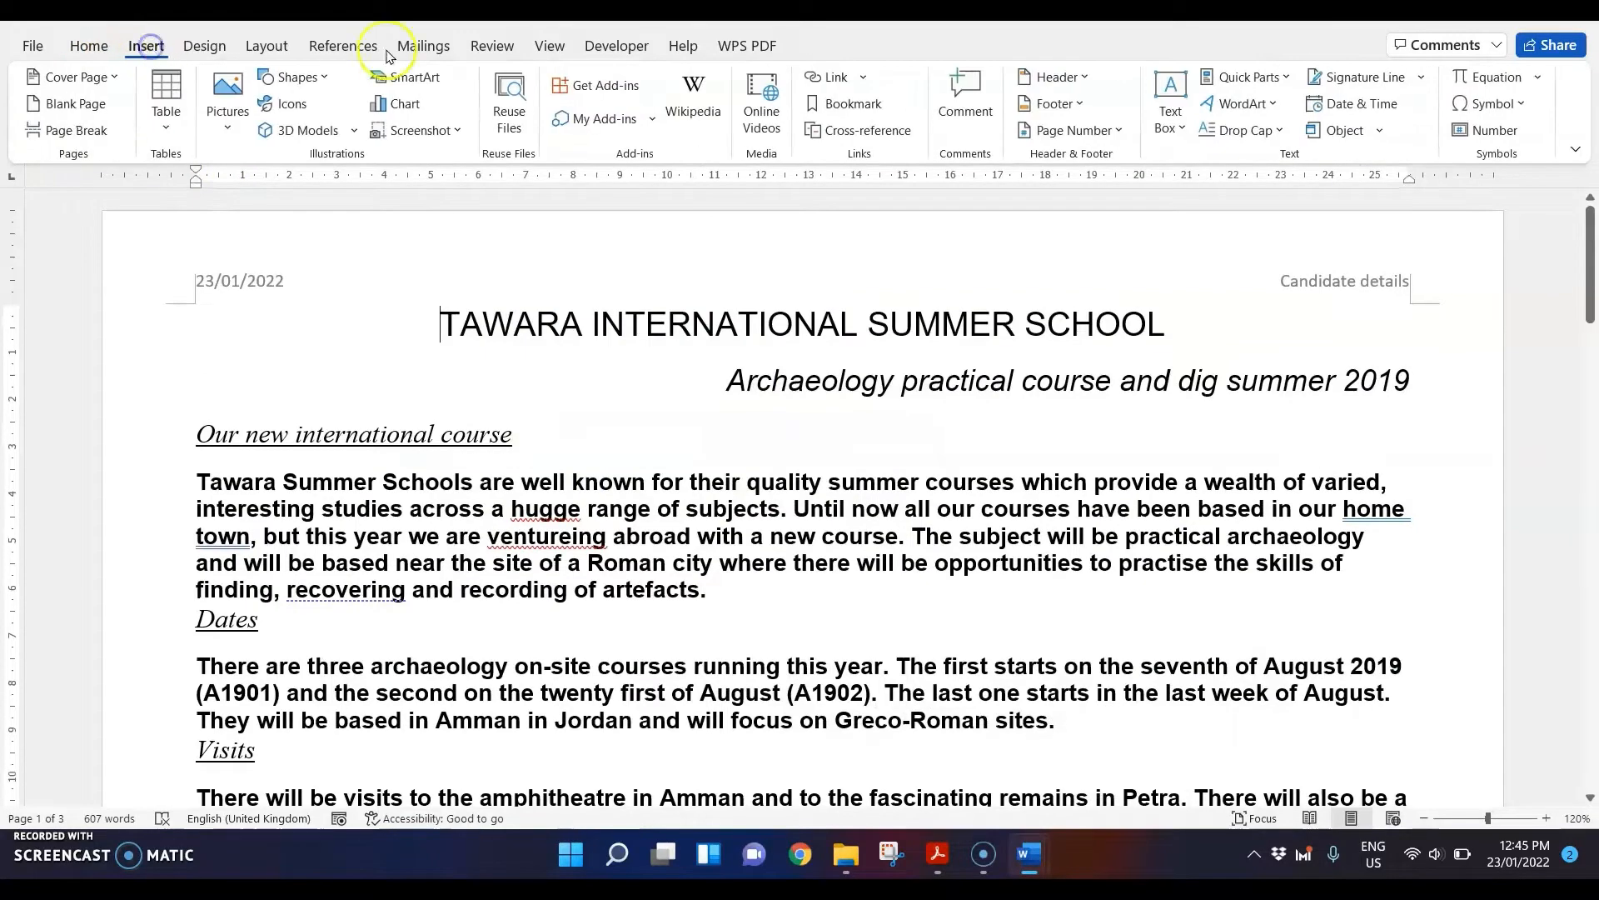
left_click(1051, 104)
left_click(1152, 336)
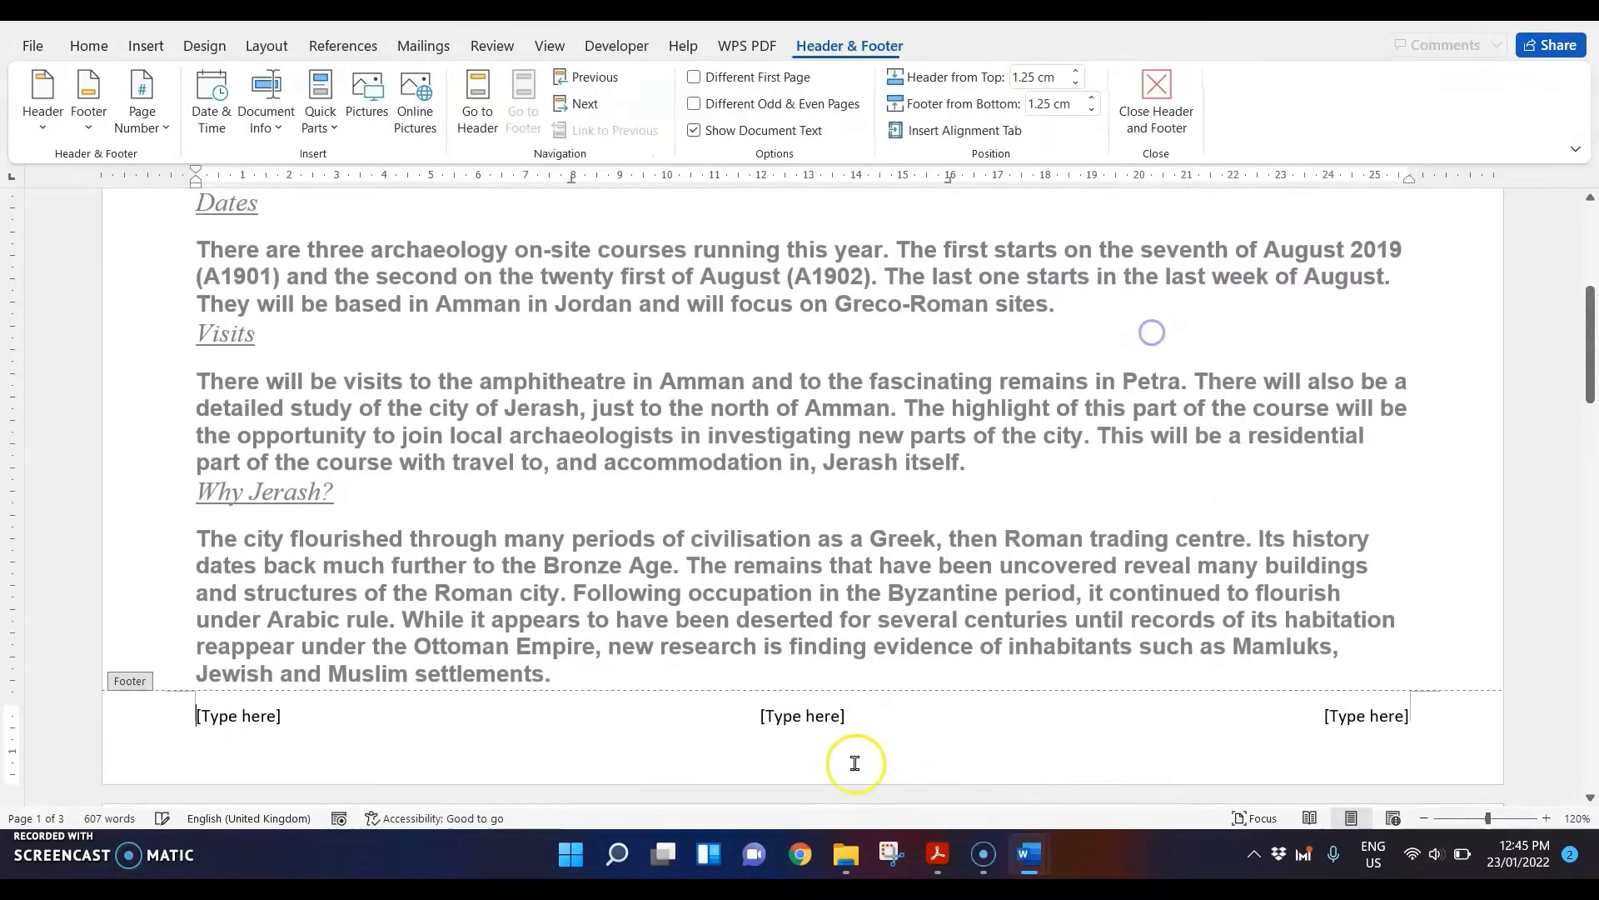
scroll(853, 761, "down", 3)
- Check the footer requirements in the exam paper and replace the footer's left placeholder in A190XINFO.docx with an automated plain page number
left_click(942, 849)
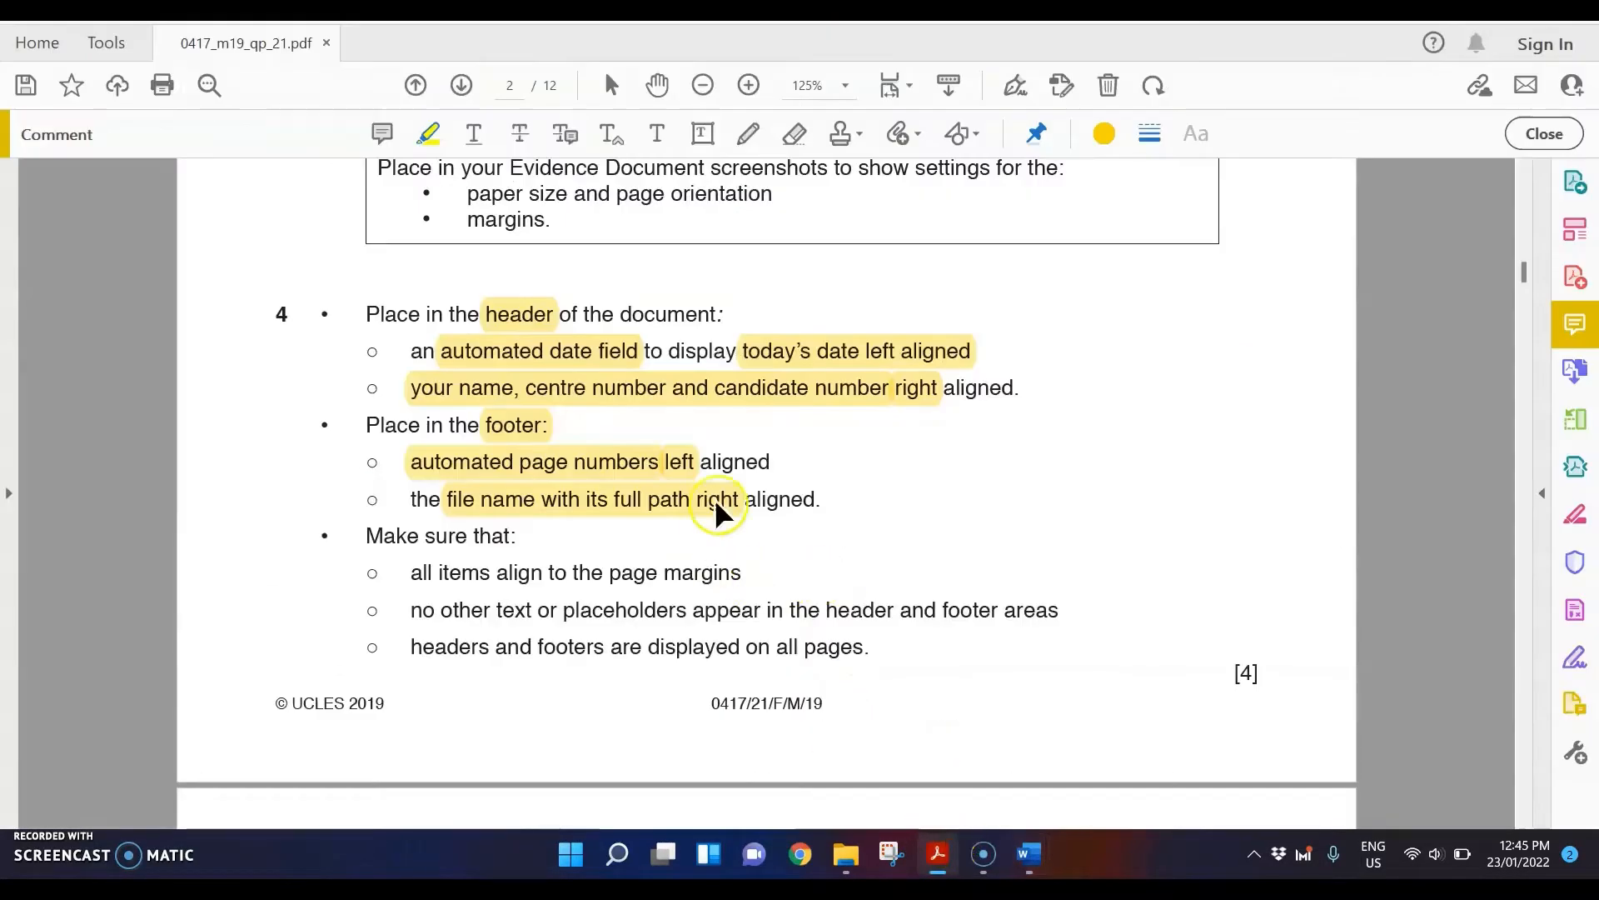
mouse_move(1024, 849)
left_click(1113, 733)
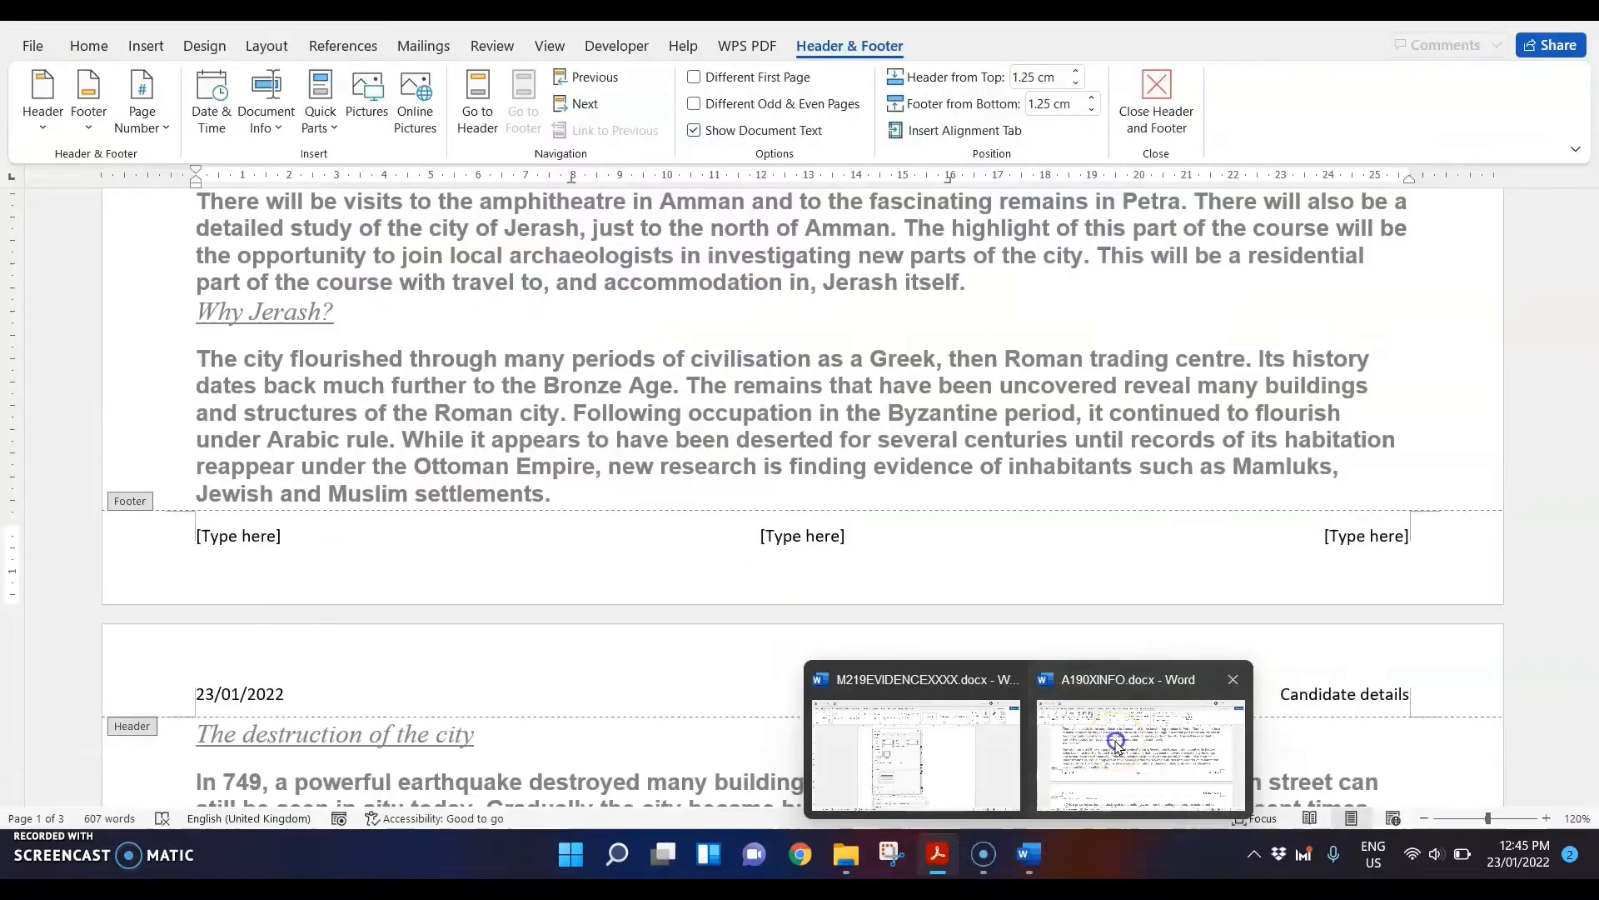
left_click(241, 536)
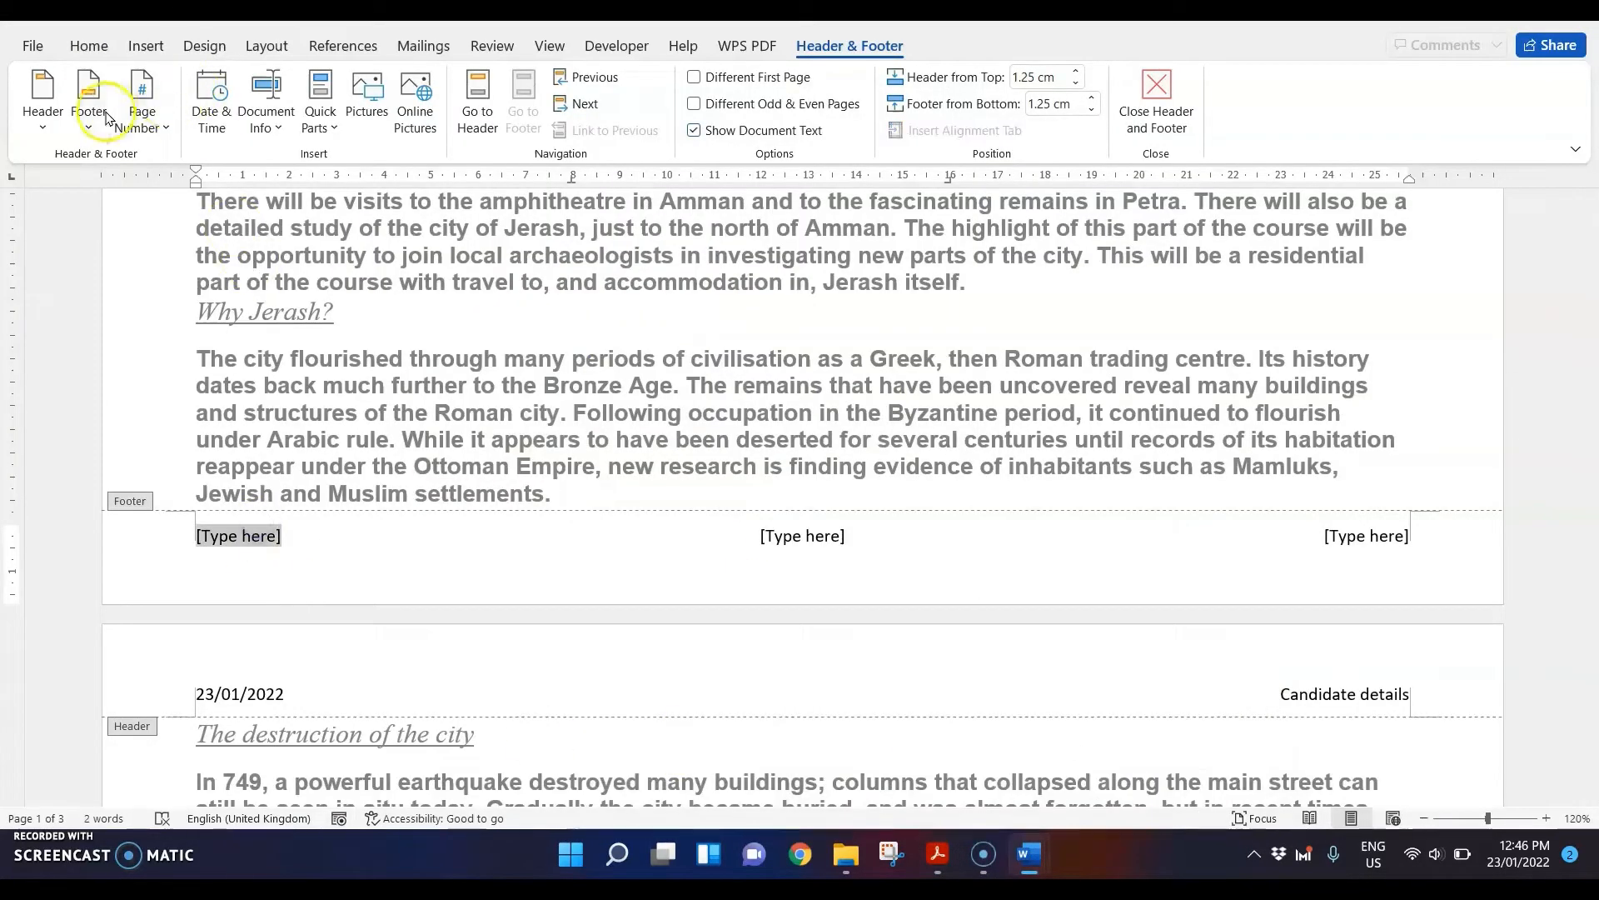
left_click(154, 123)
mouse_move(221, 249)
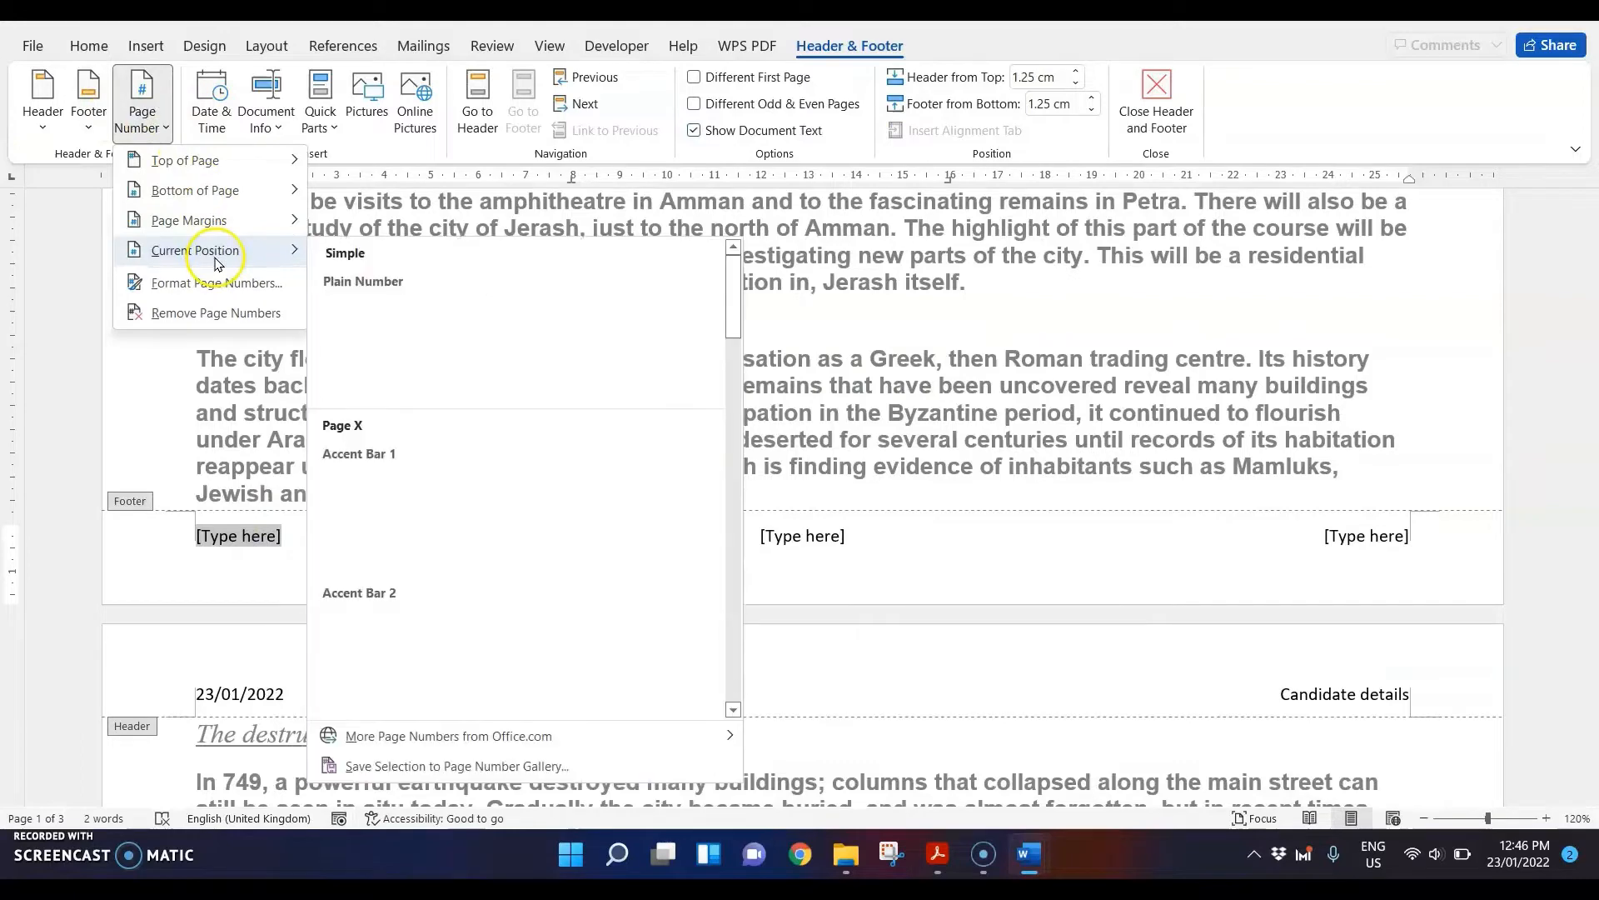
left_click(535, 373)
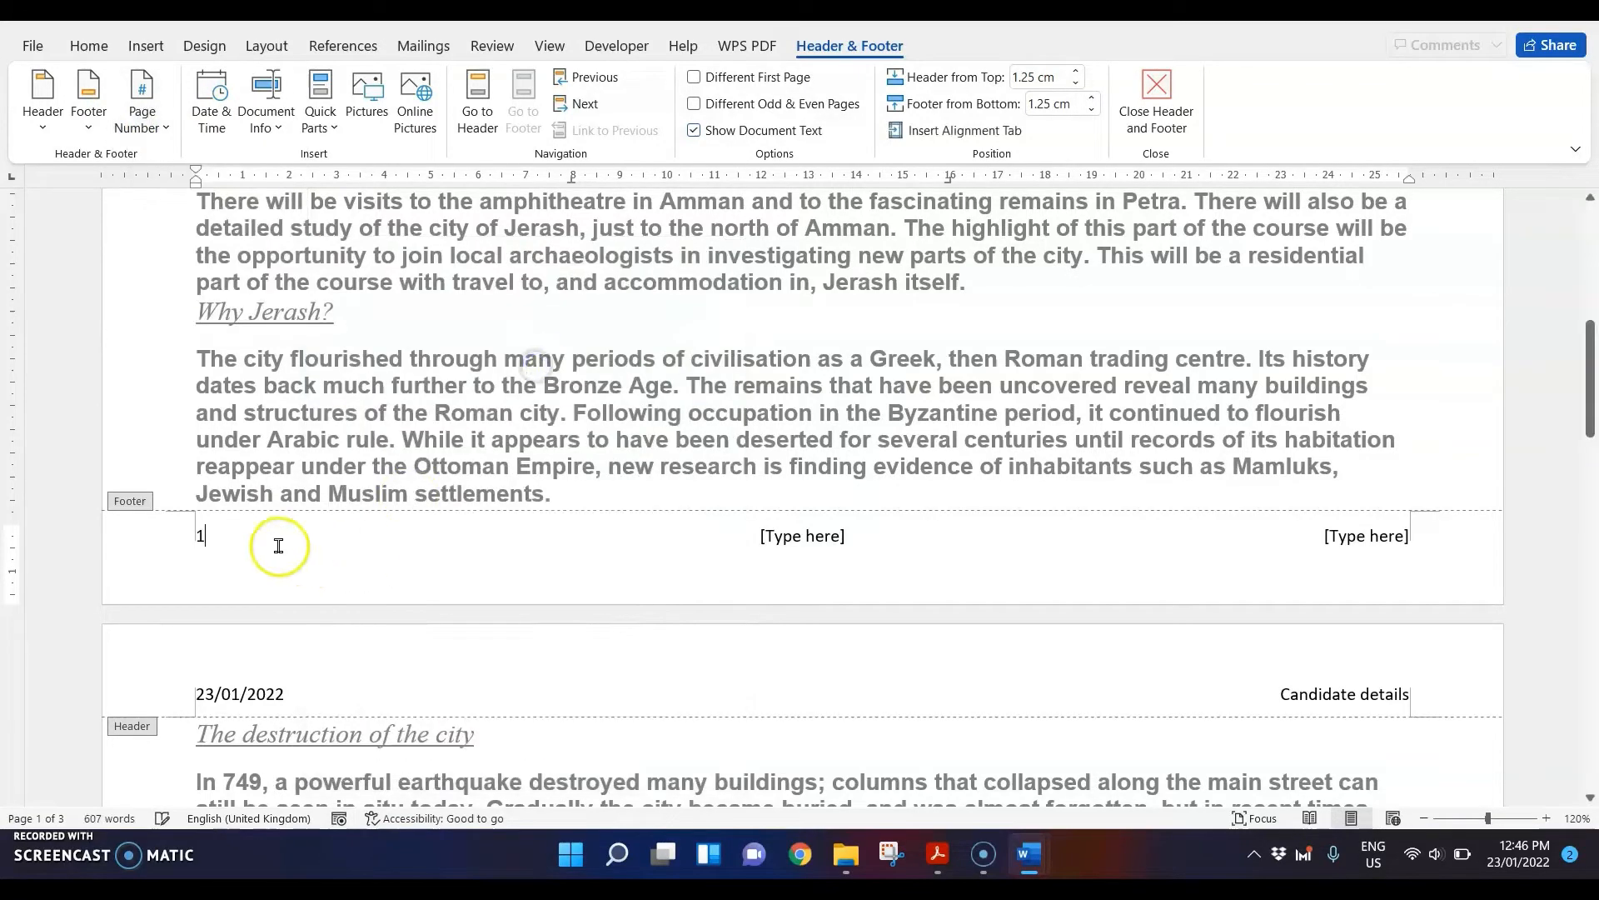
- Delete the footer's centre placeholder and replace the right-aligned placeholder with the automated file path, including the file name
key("Delete")
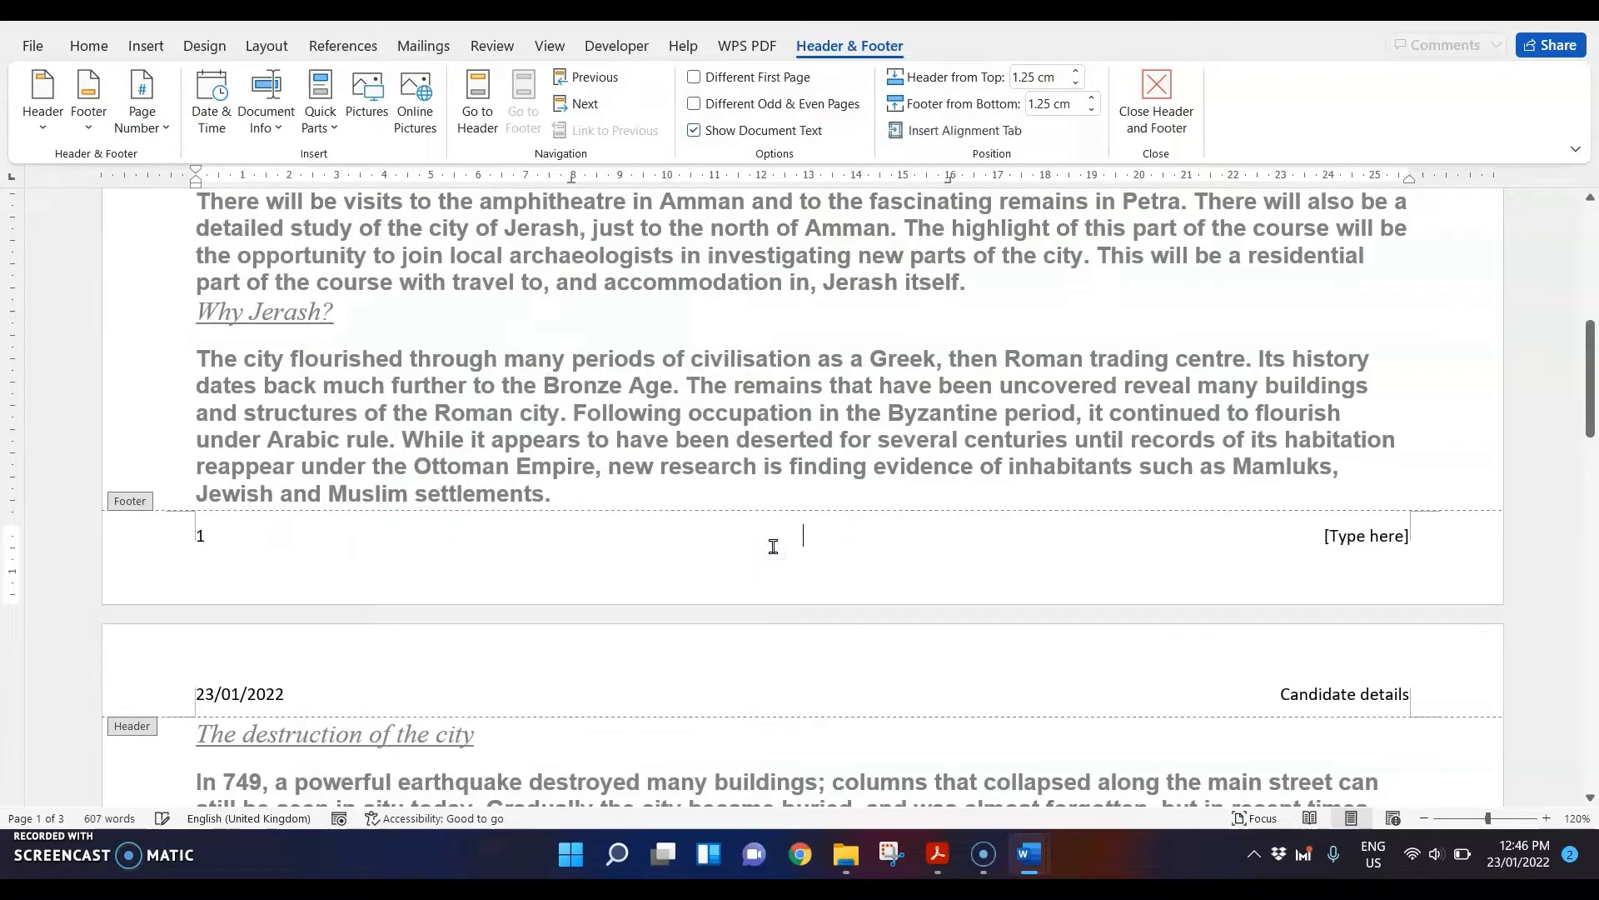
left_click(1326, 534)
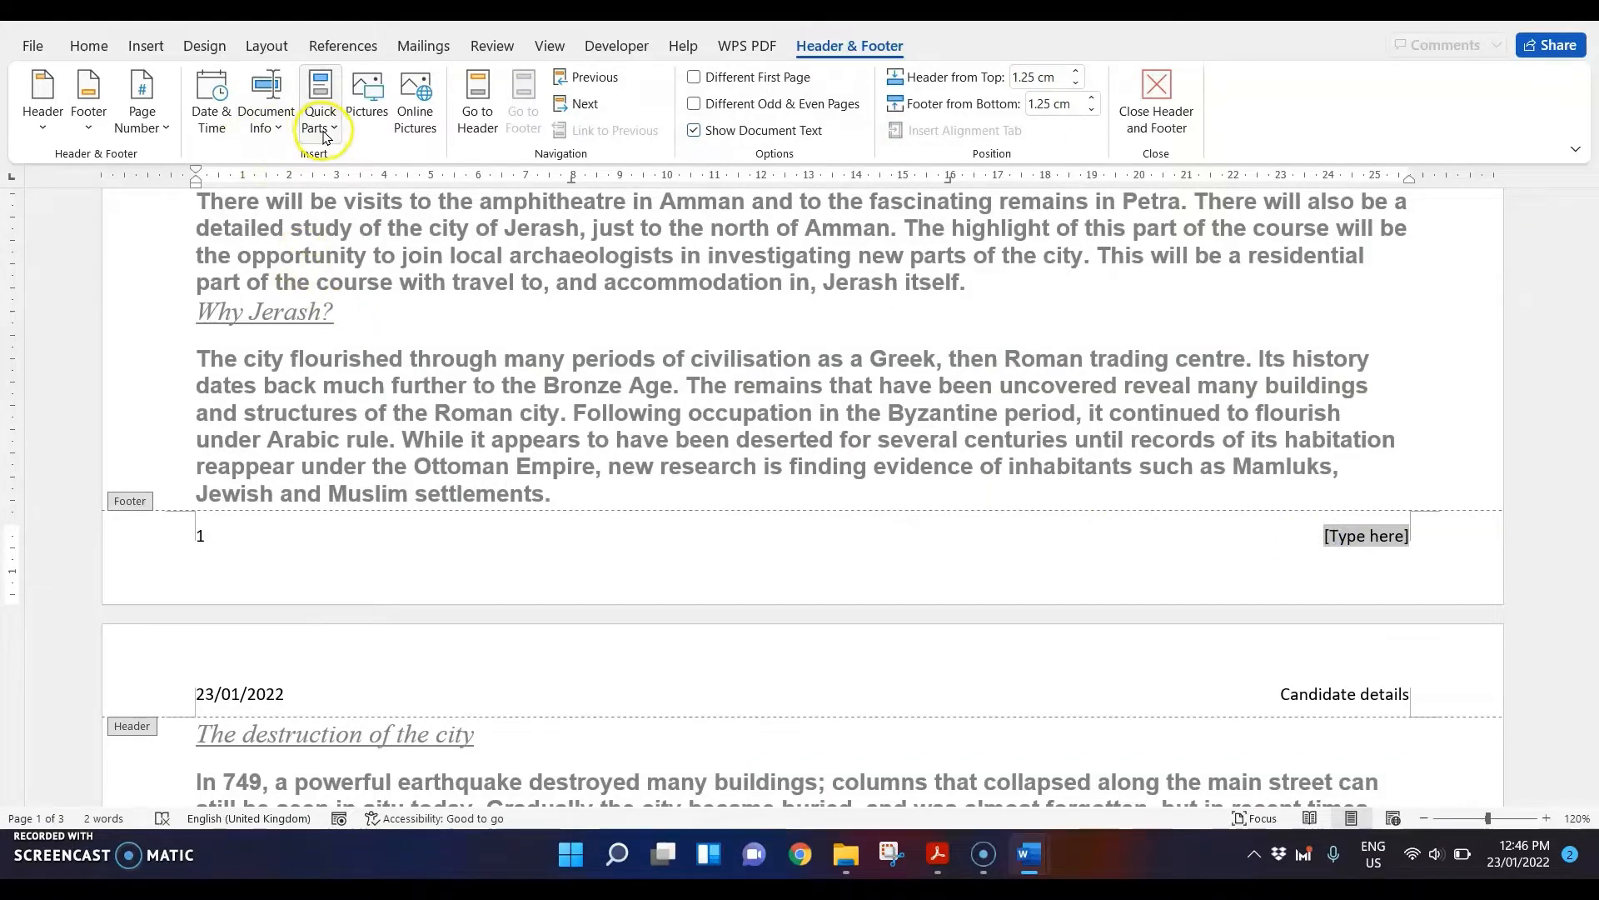
left_click(266, 117)
left_click(300, 232)
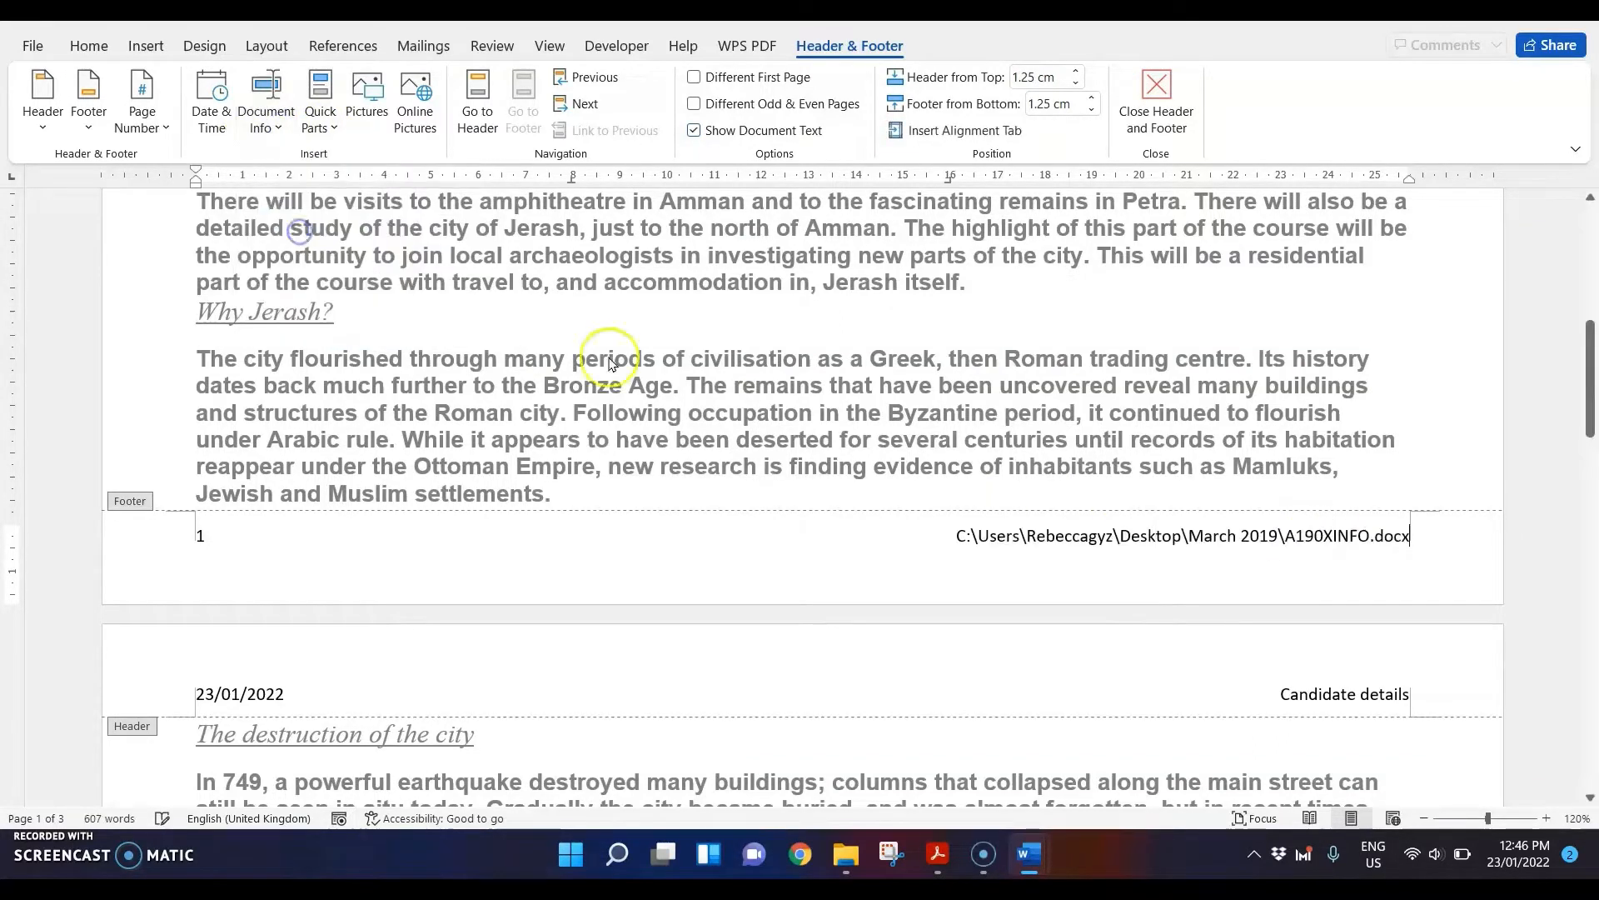
mouse_move(1047, 871)
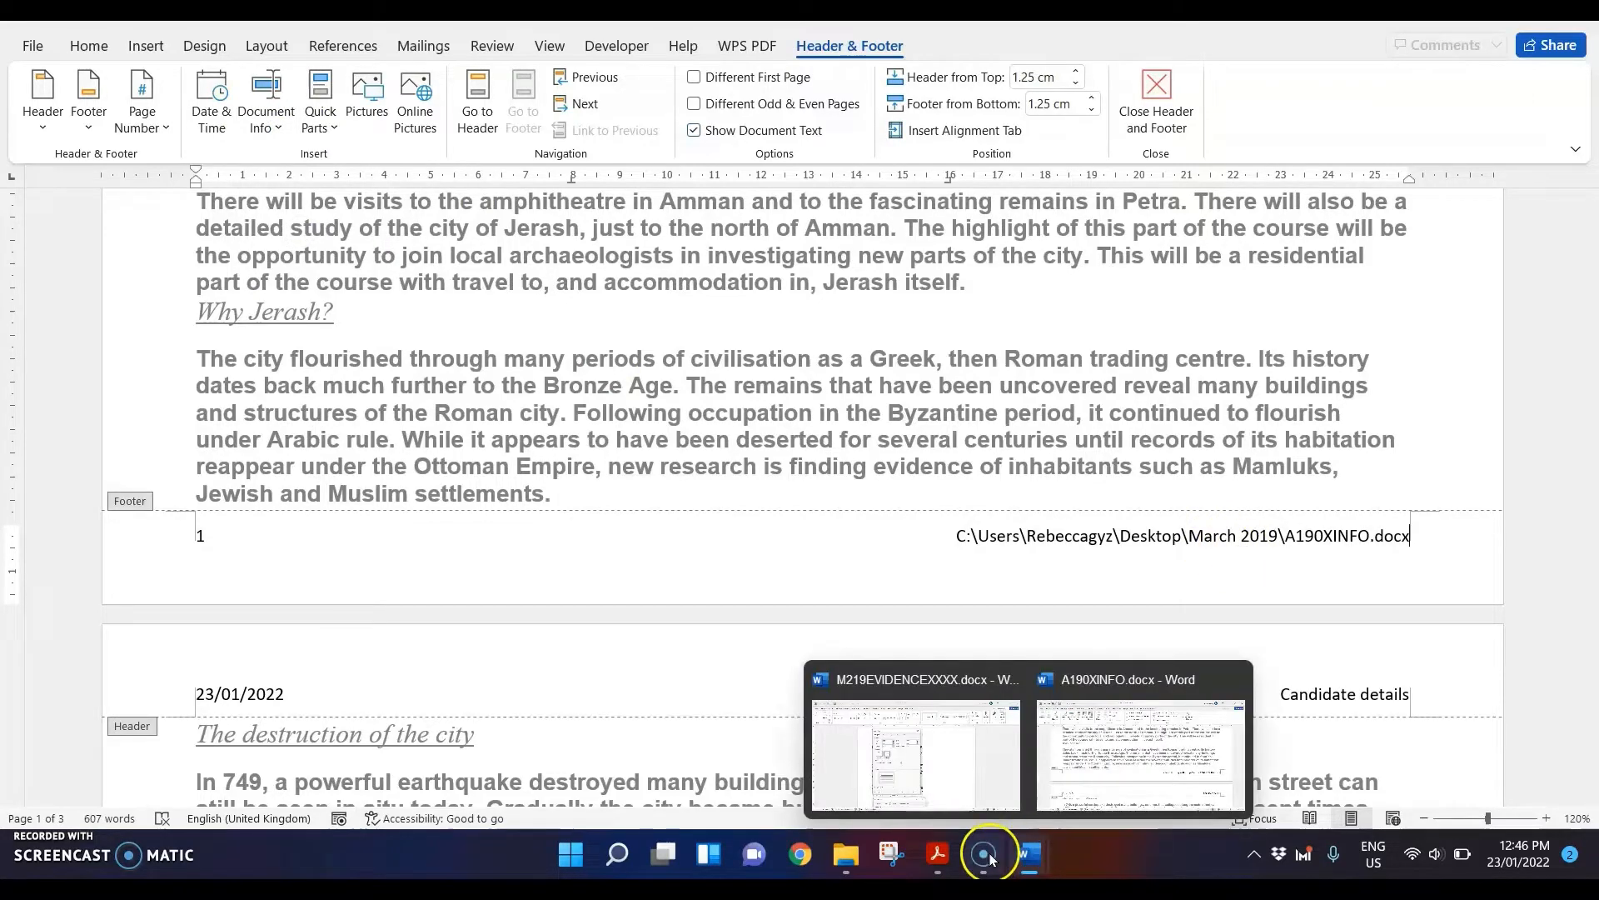
left_click_drag(955, 537, 1411, 534)
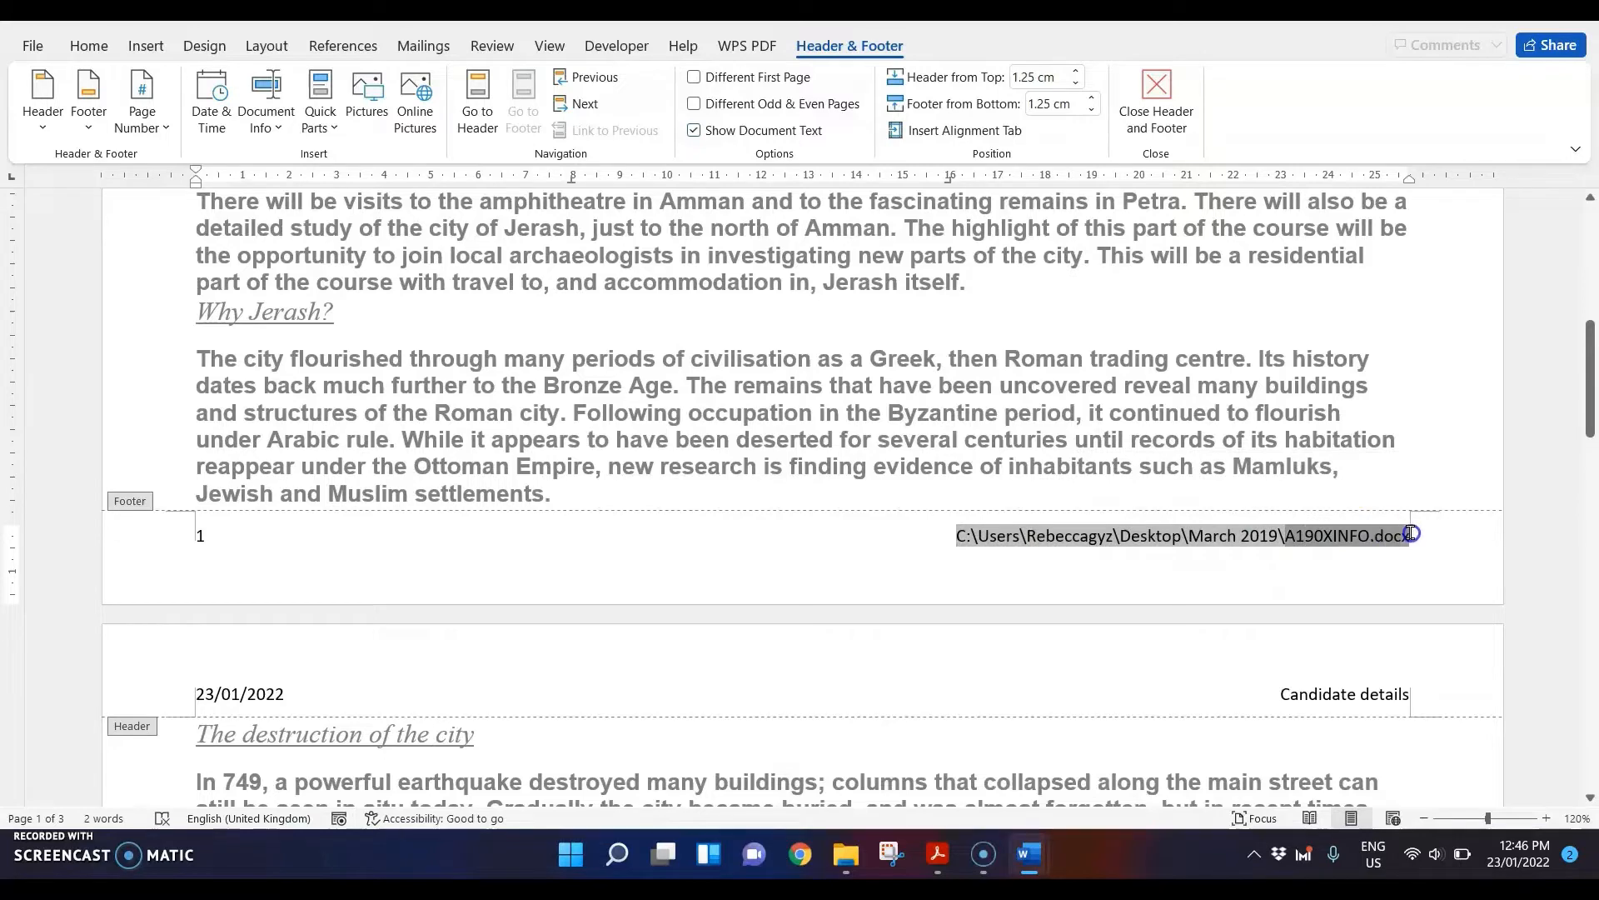
- Recheck the footer requirements in the exam paper, close the footer of A190XINFO.docx and inspect the header and footer at the page break
left_click(937, 853)
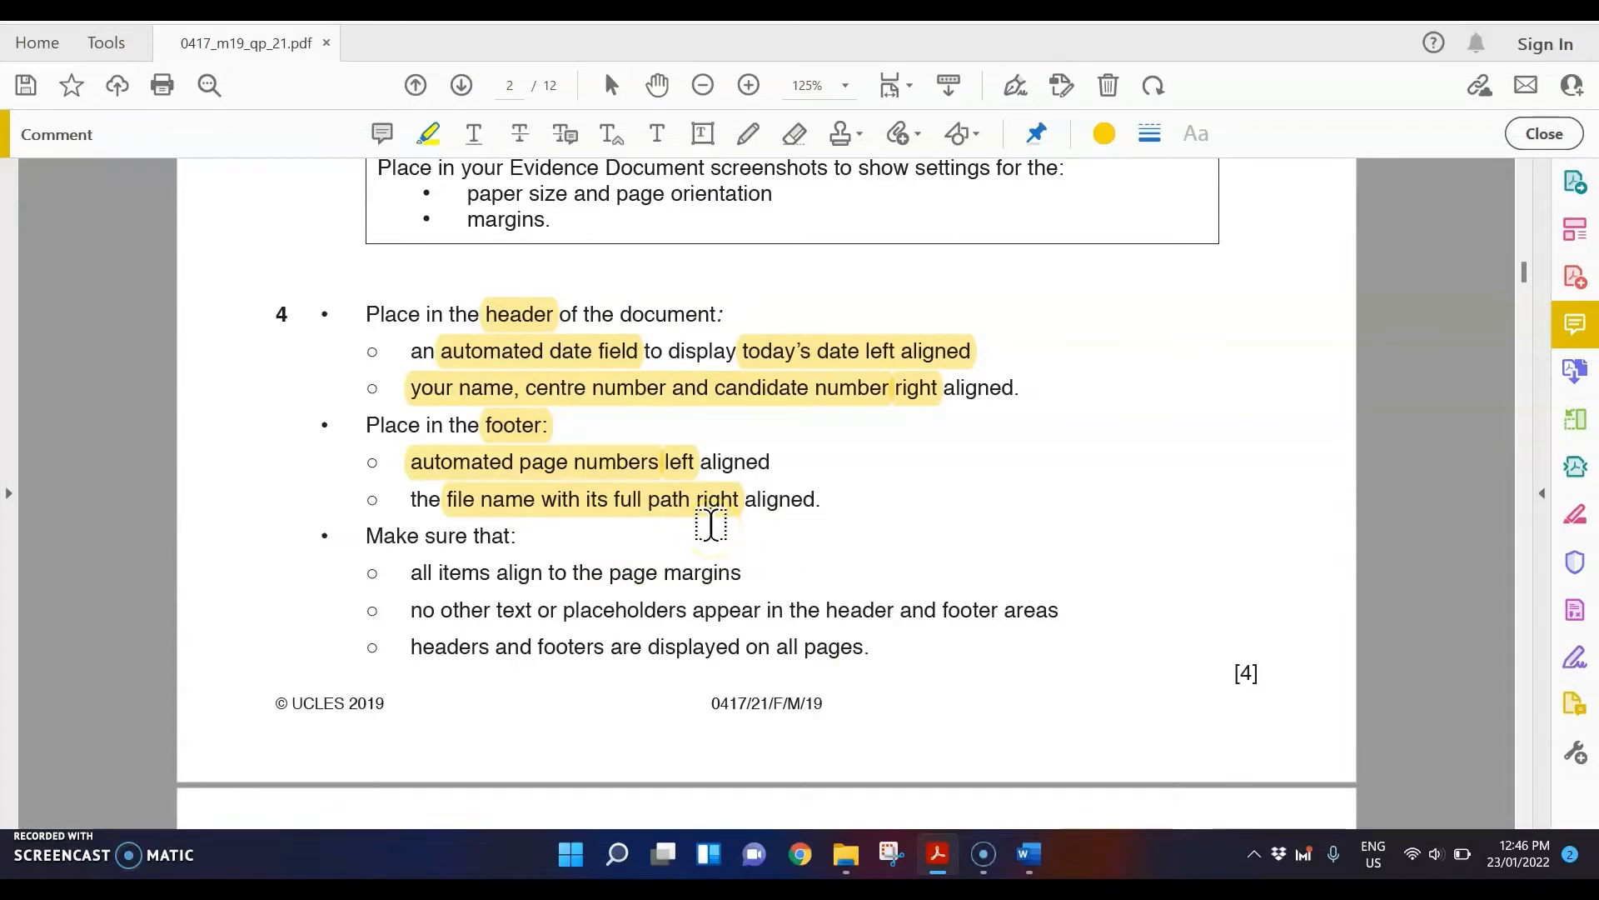
left_click(1029, 854)
left_click(1133, 728)
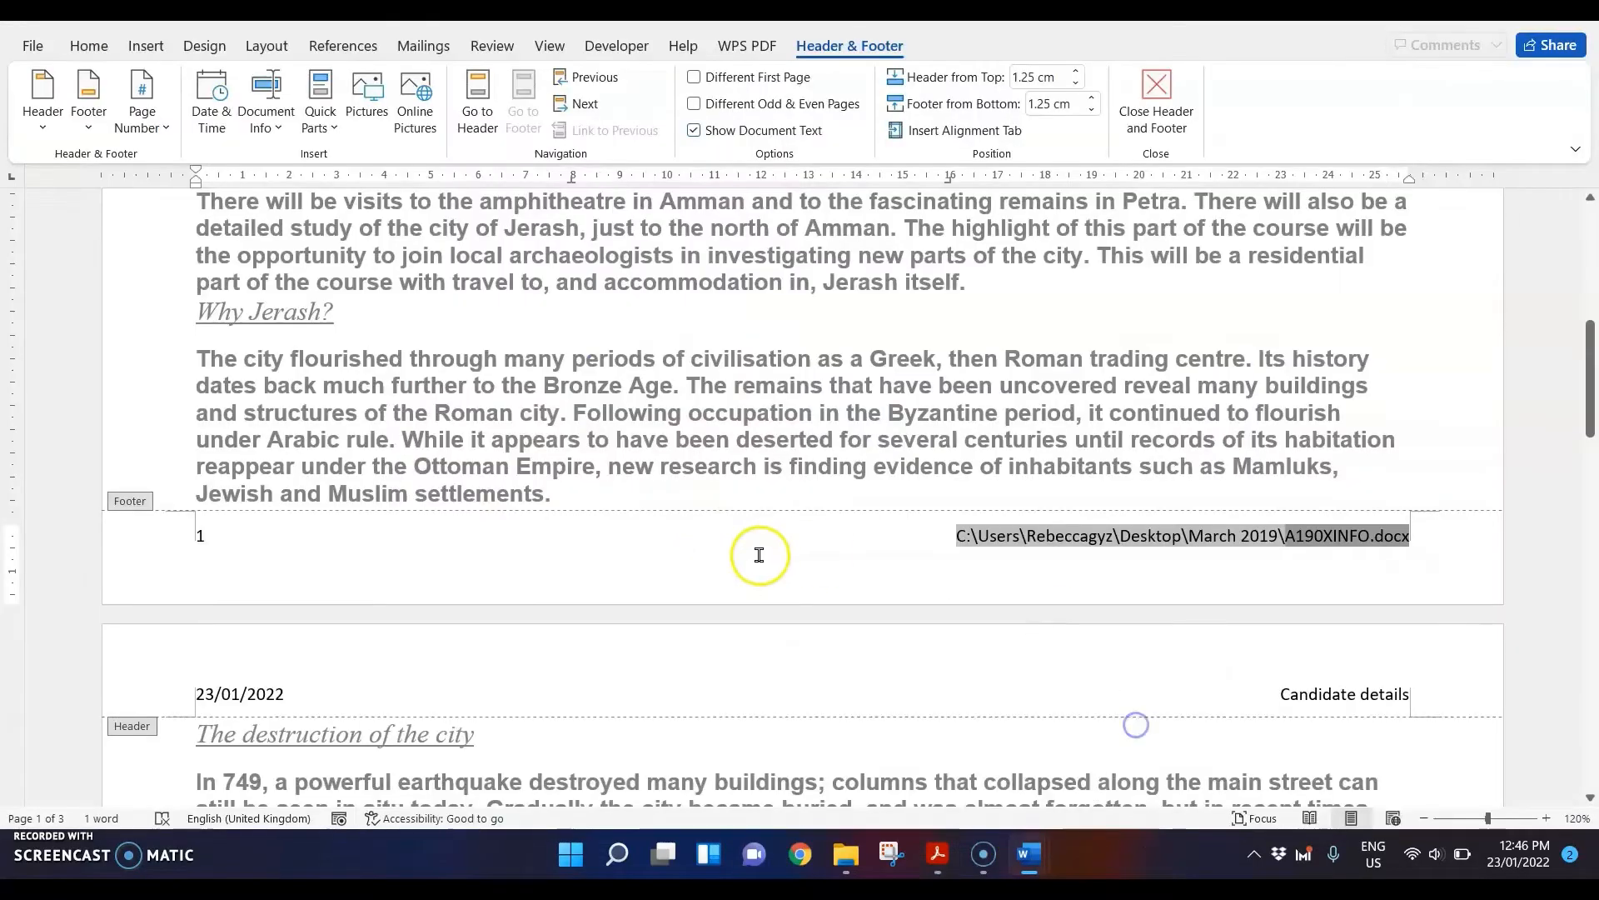
left_click(1156, 99)
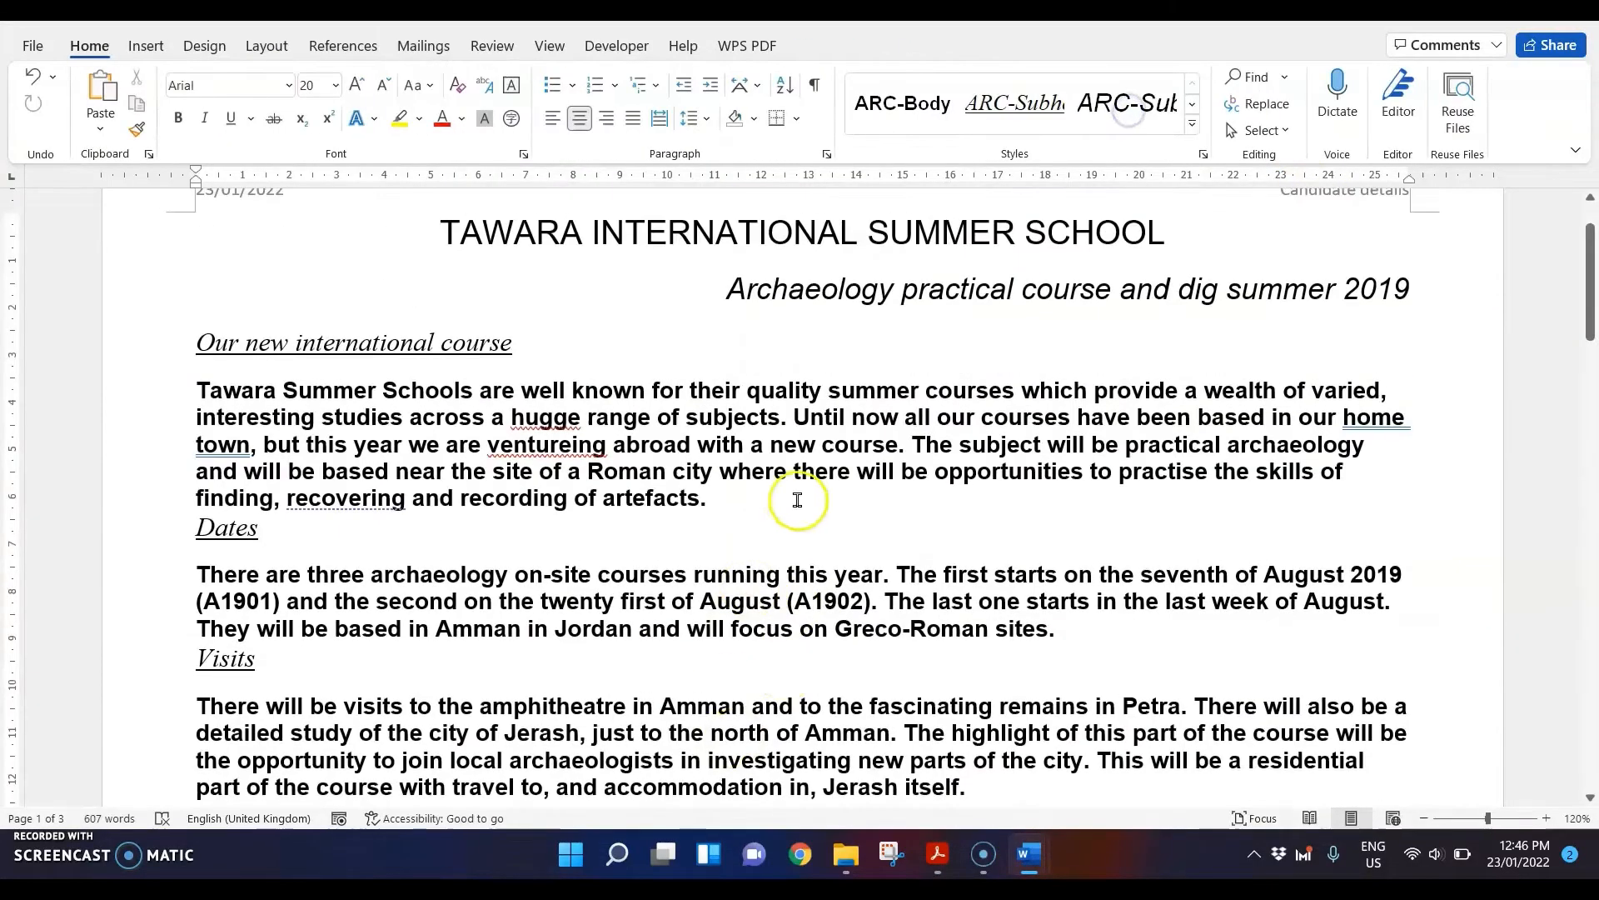
scroll(798, 500, "down", 10)
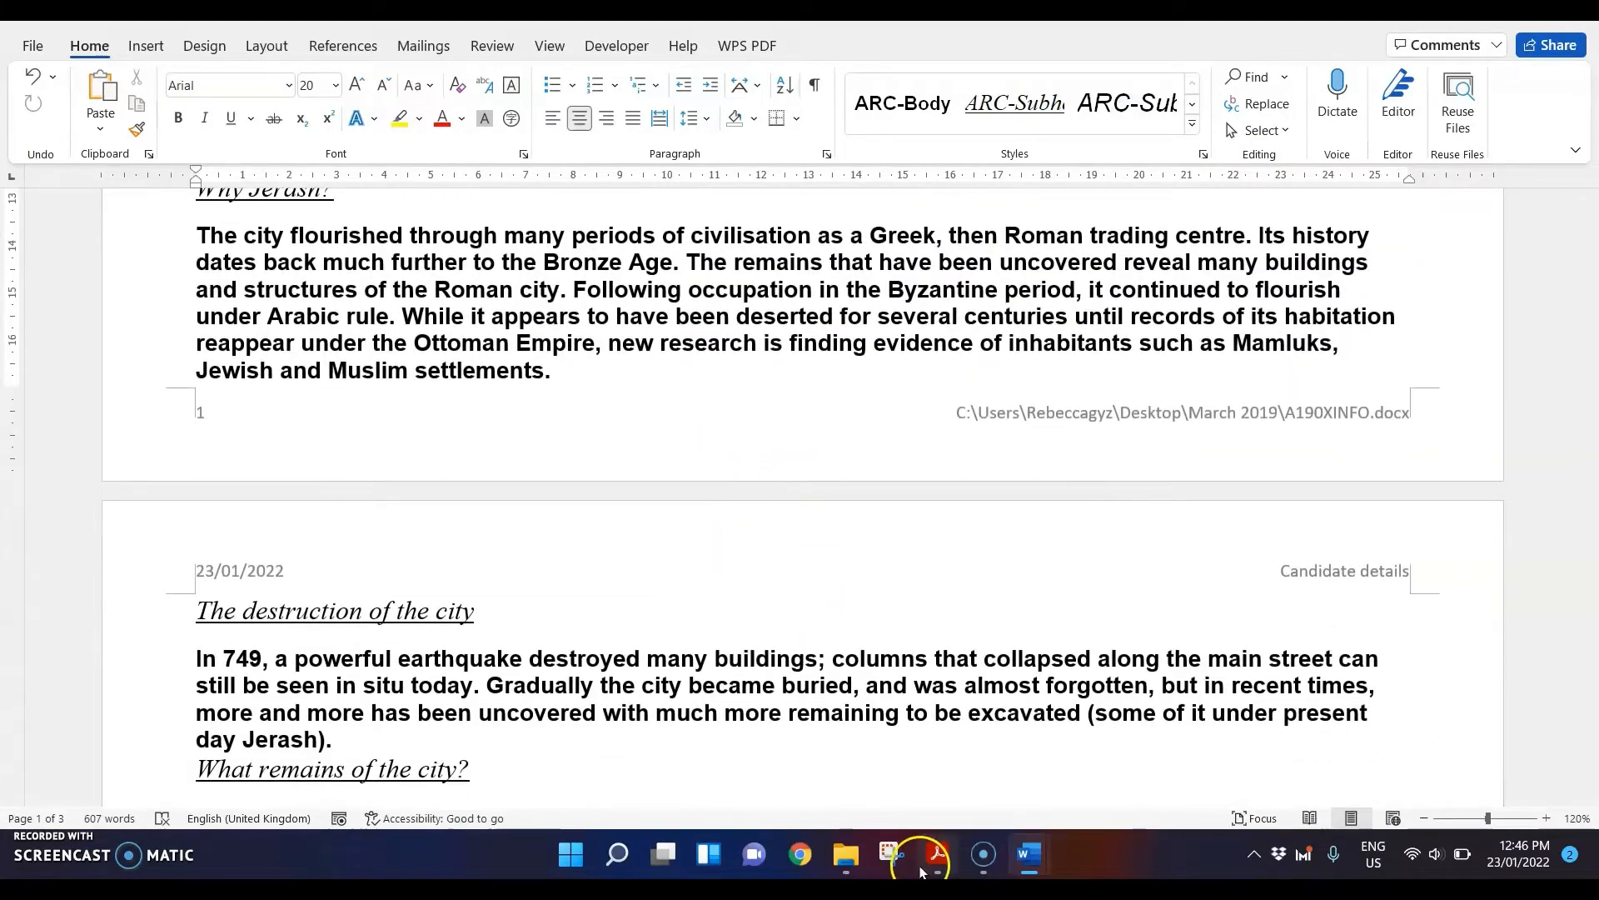
- Switch to the exam paper and read the house style specification table and the task 5 instructions on page 3
mouse_move(923, 866)
left_click(937, 776)
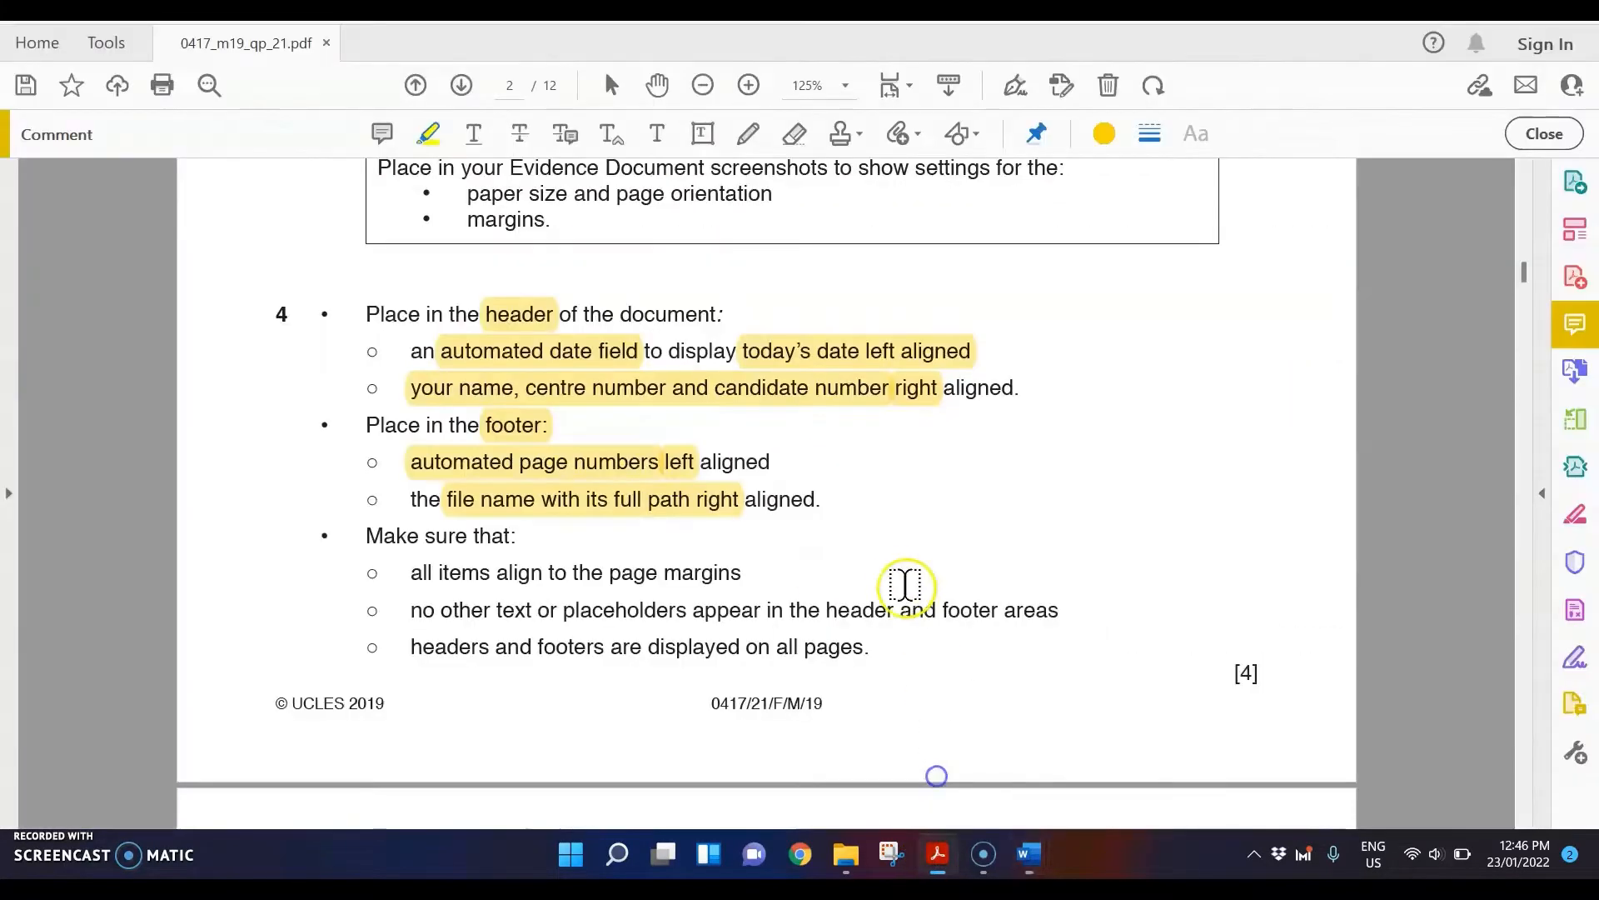
scroll(903, 575, "down", 8)
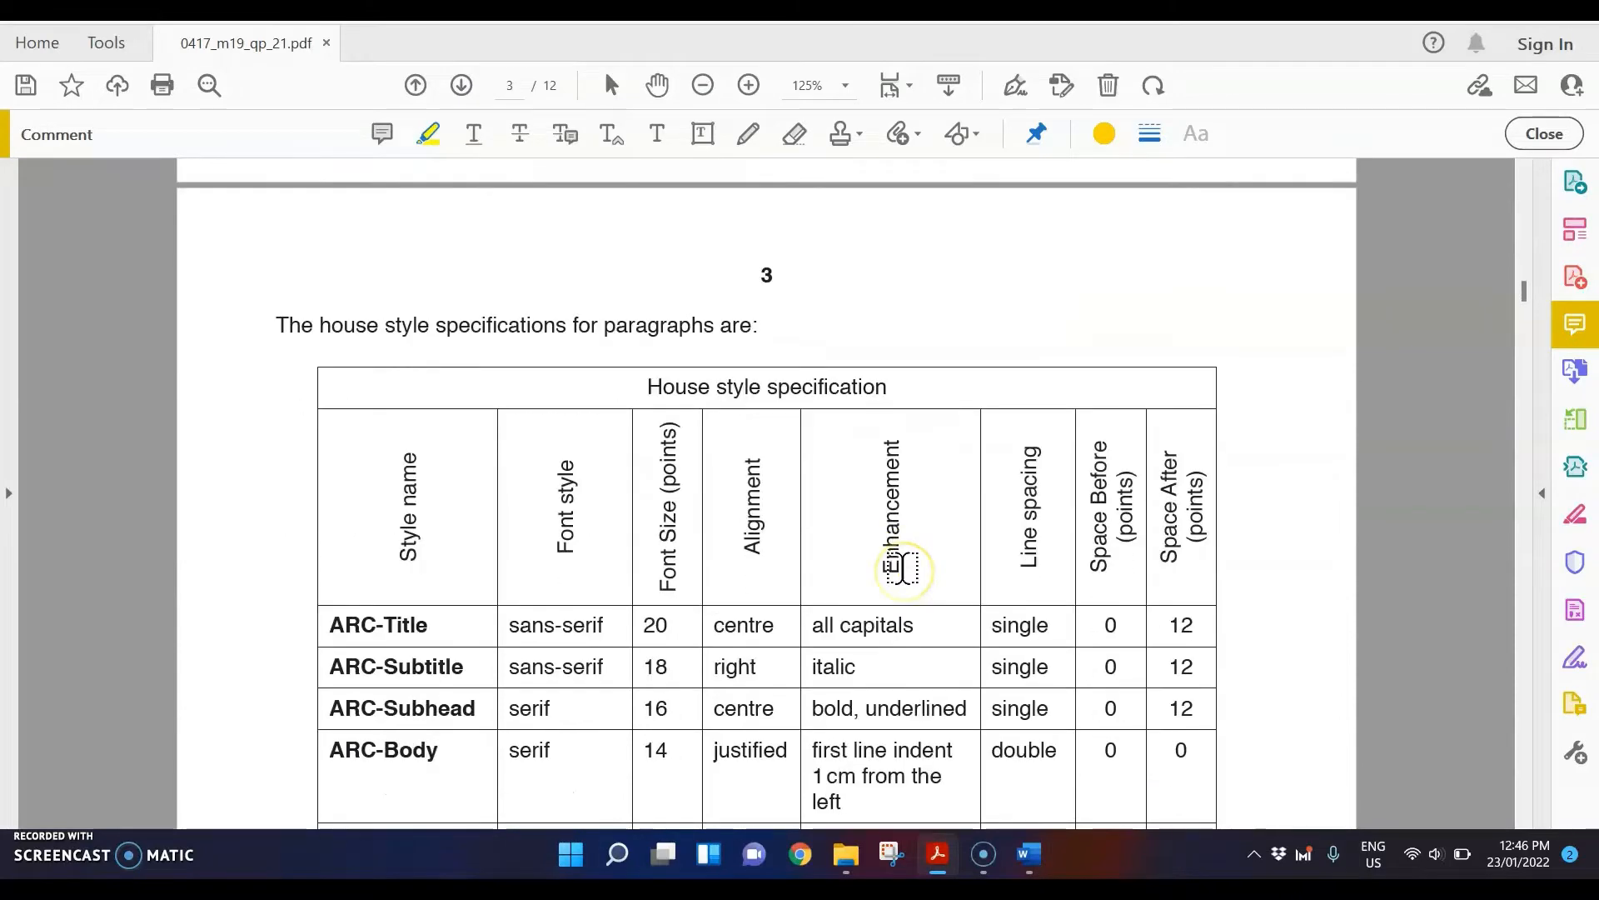
scroll(904, 570, "down", 3)
scroll(903, 568, "down", 2)
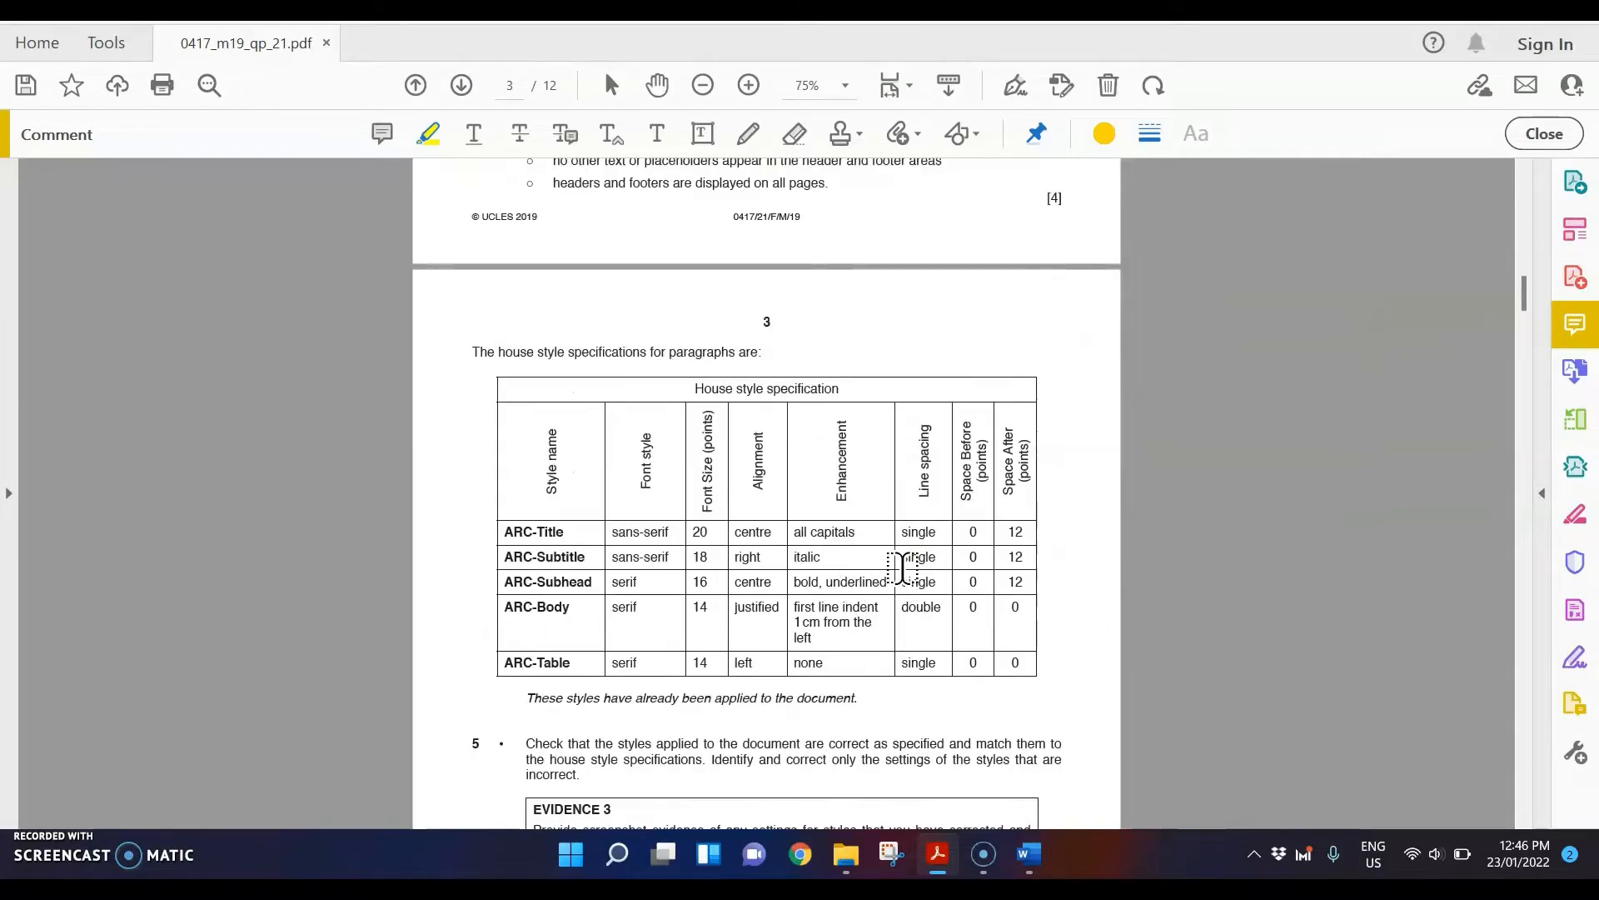
scroll(903, 568, "up", 1)
scroll(902, 568, "up", 1)
scroll(902, 568, "down", 1)
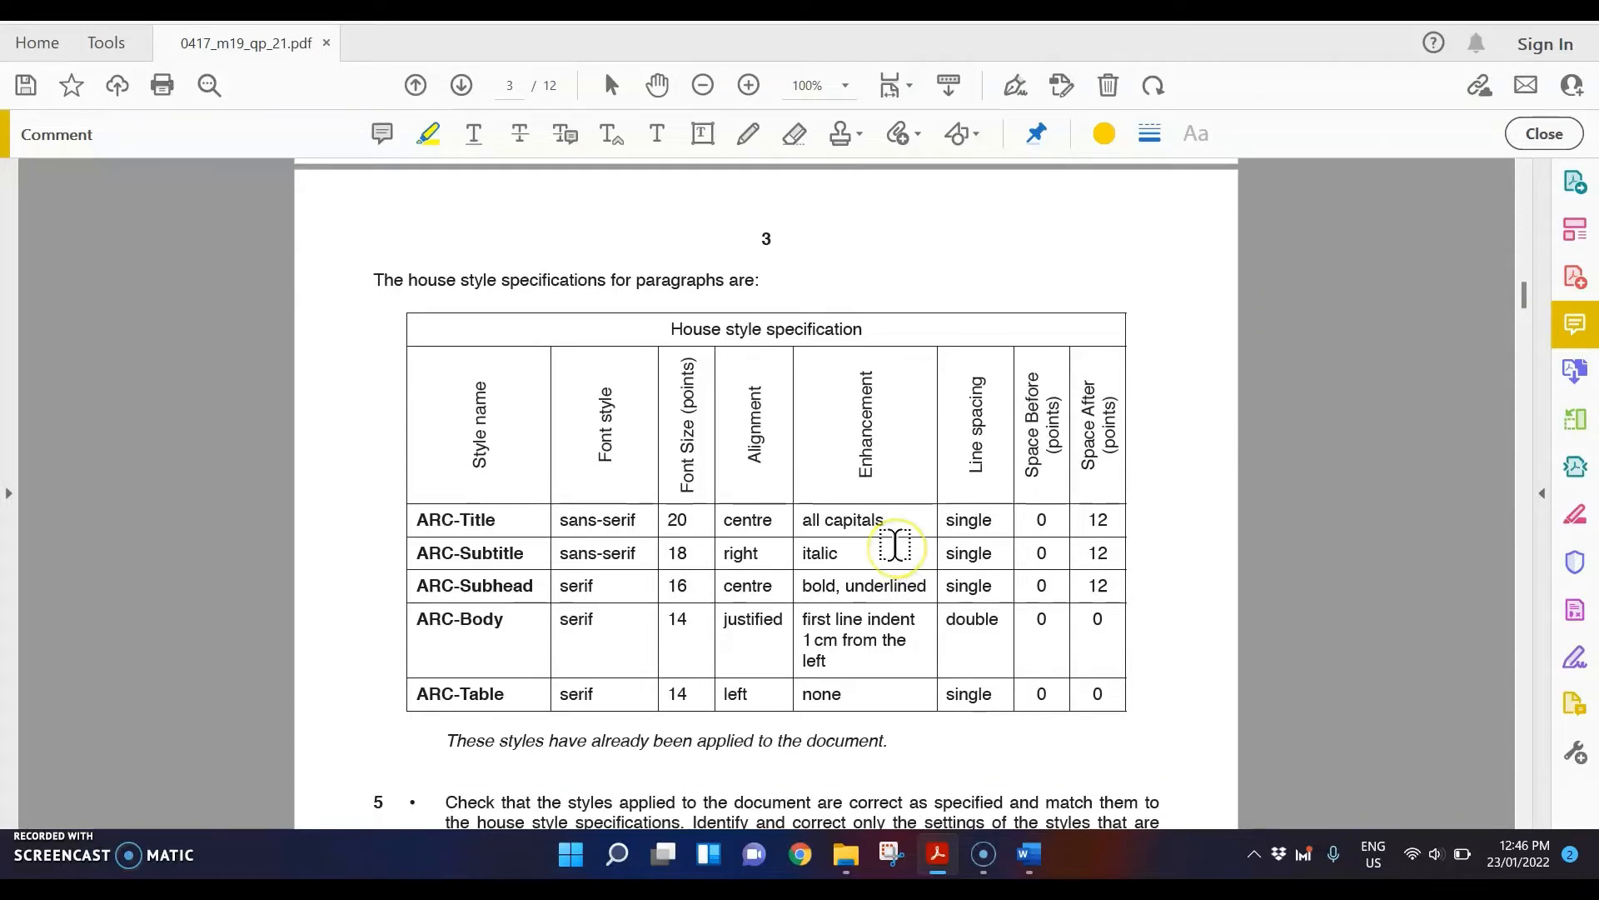
scroll(896, 546, "down", 1)
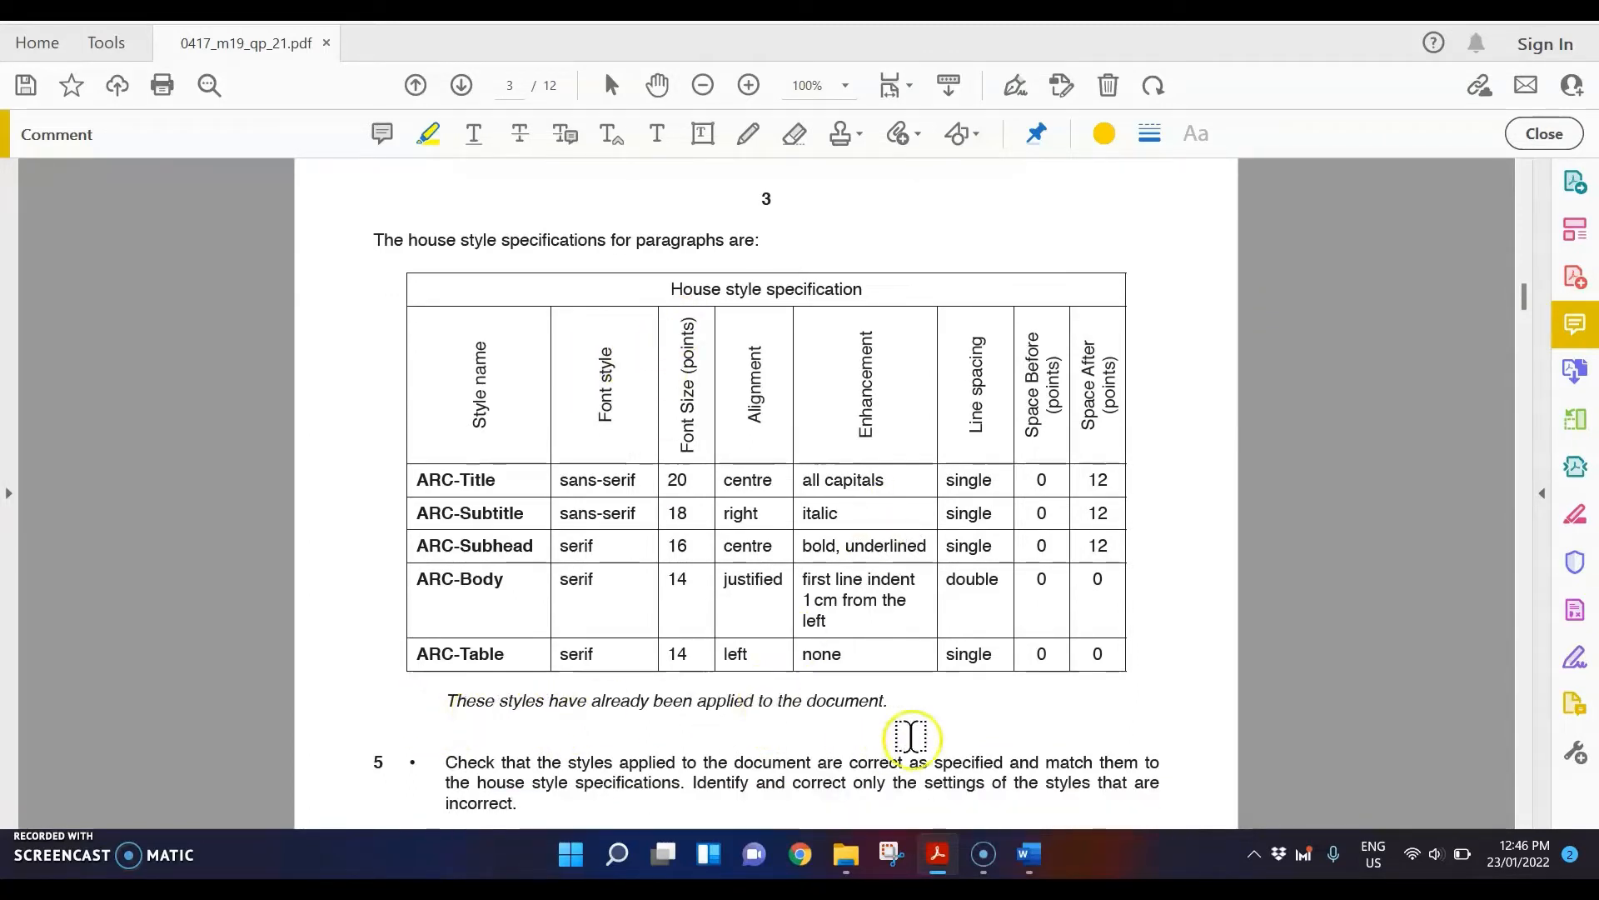
- Switch to A190XINFO.docx and review its available ARC styles and the text they are applied to
mouse_move(1032, 852)
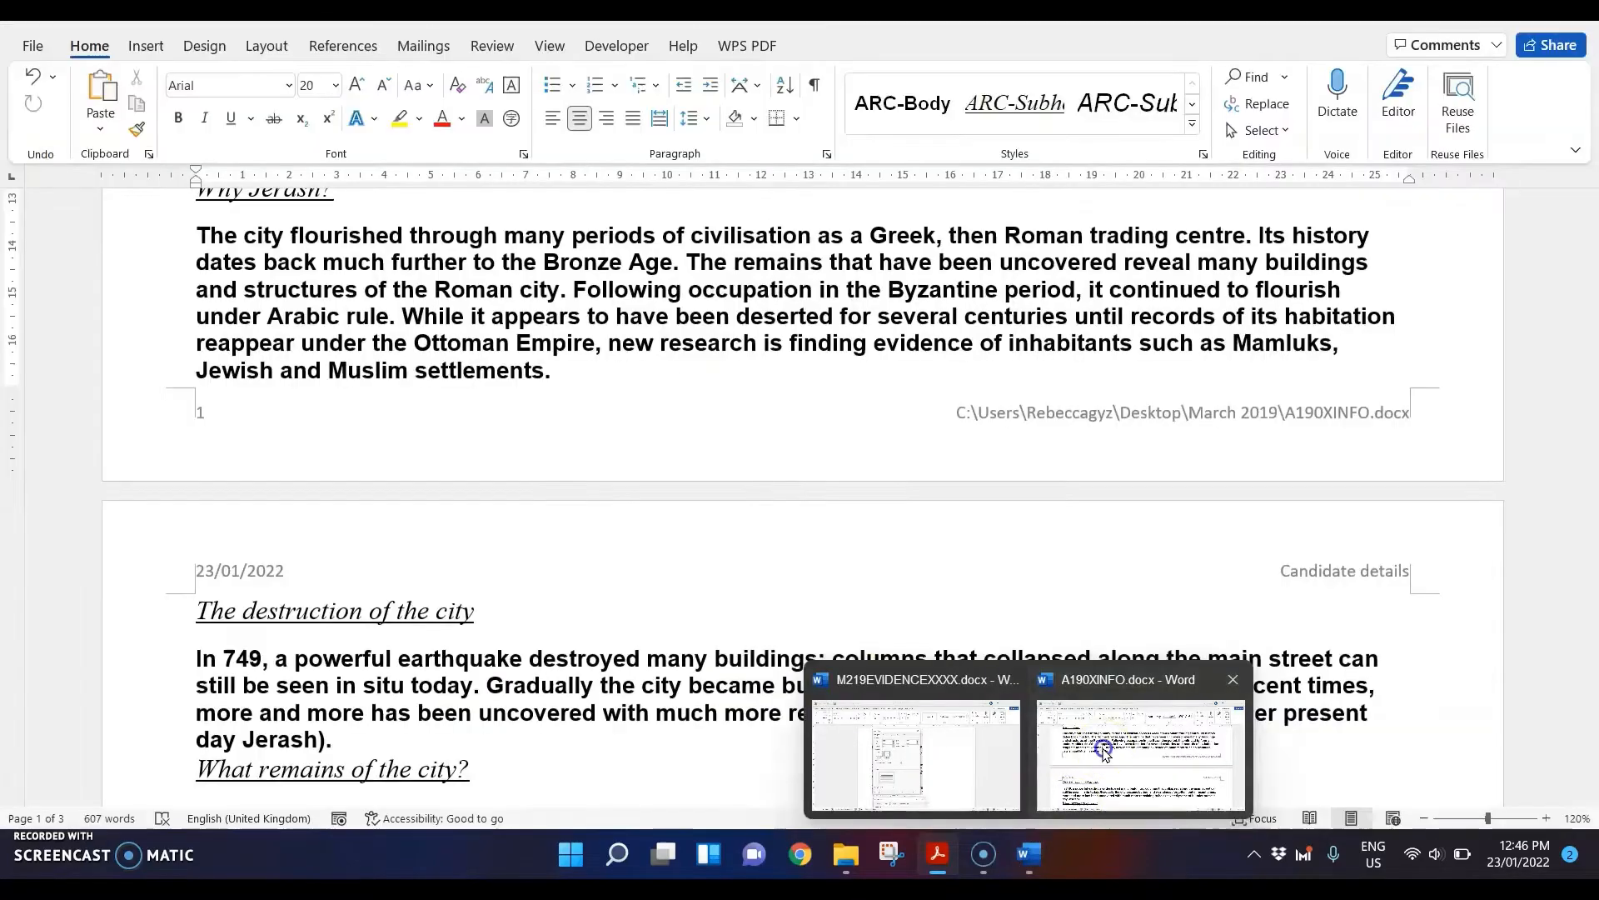
left_click(1104, 754)
scroll(704, 404, "down", 2, "ctrl")
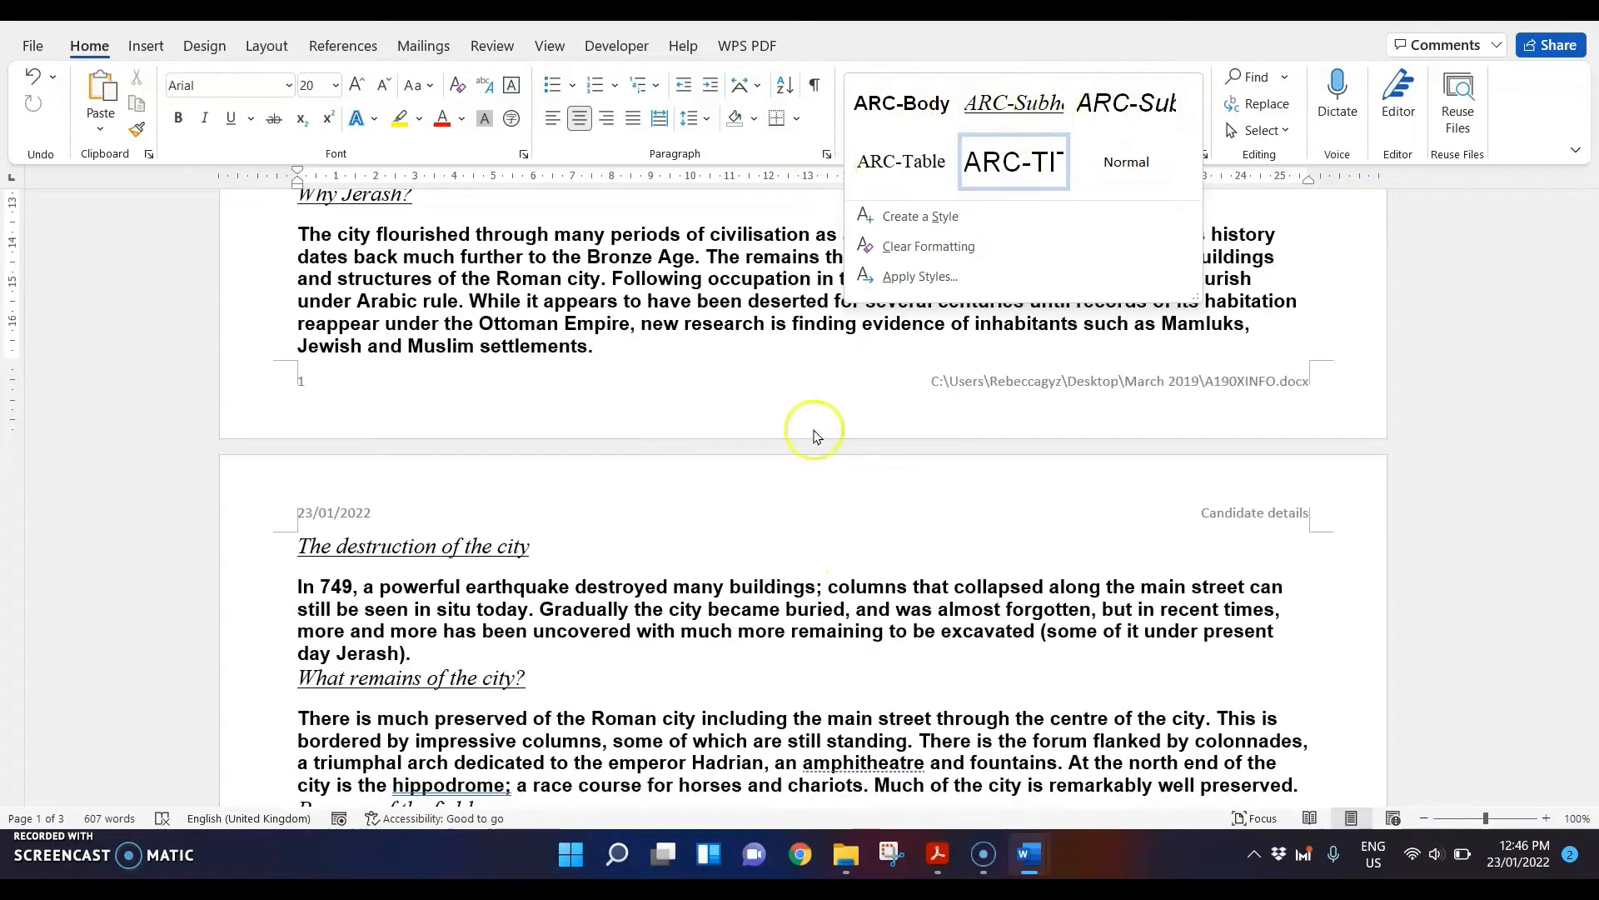
left_click(697, 499)
scroll(842, 316, "up", 7)
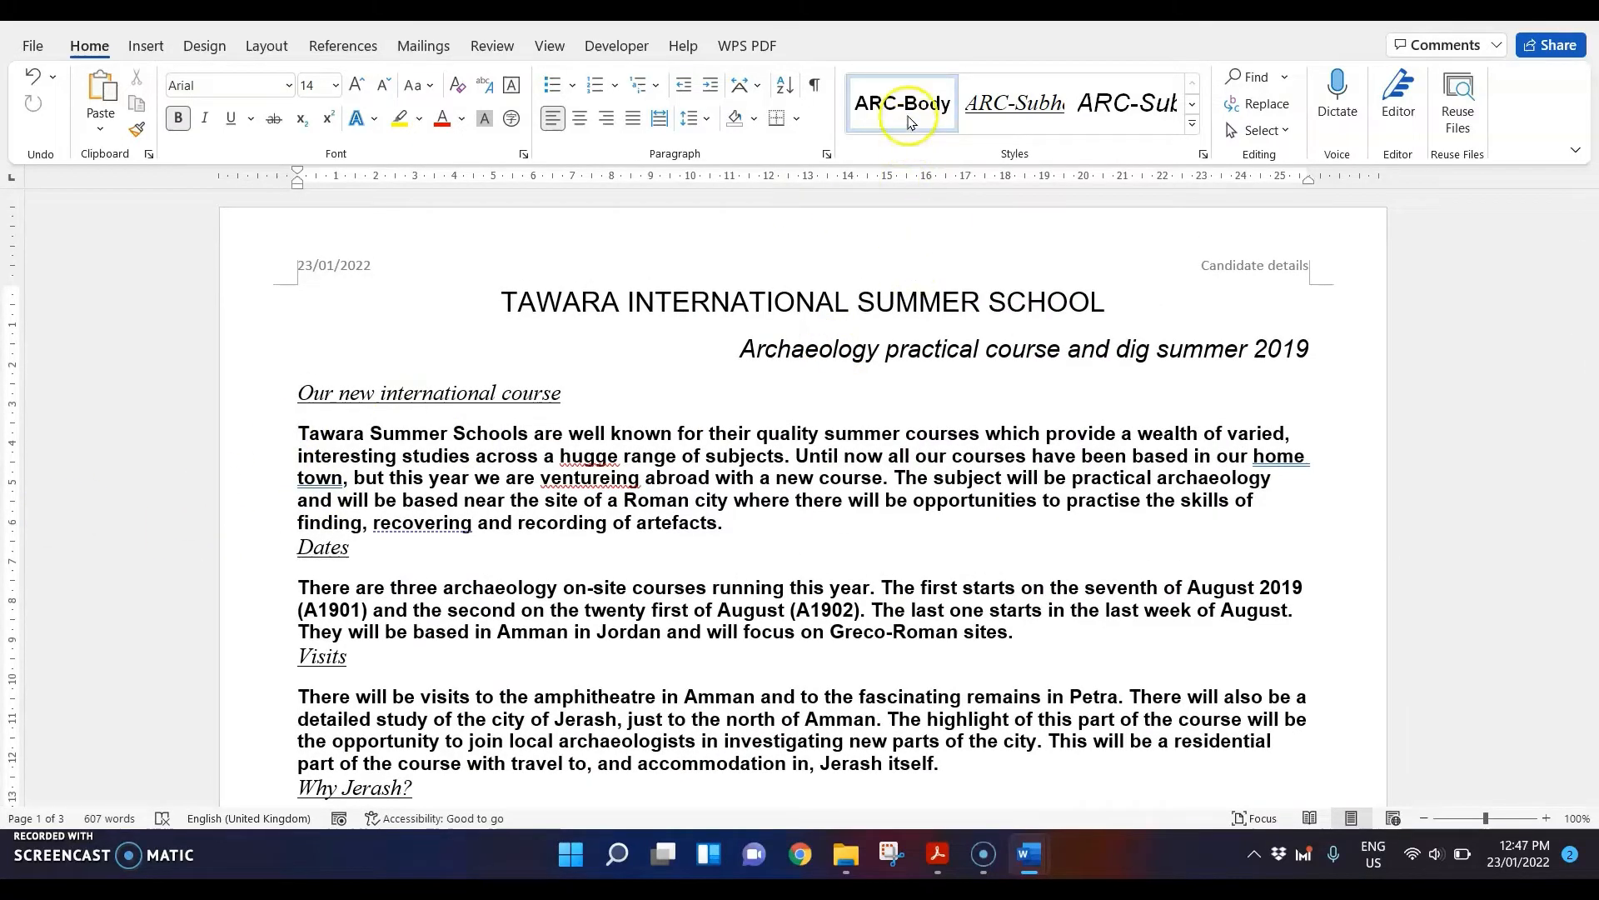
- Arrange the exam paper and A190XINFO.docx side by side and show the document's list of styles
left_click(937, 853)
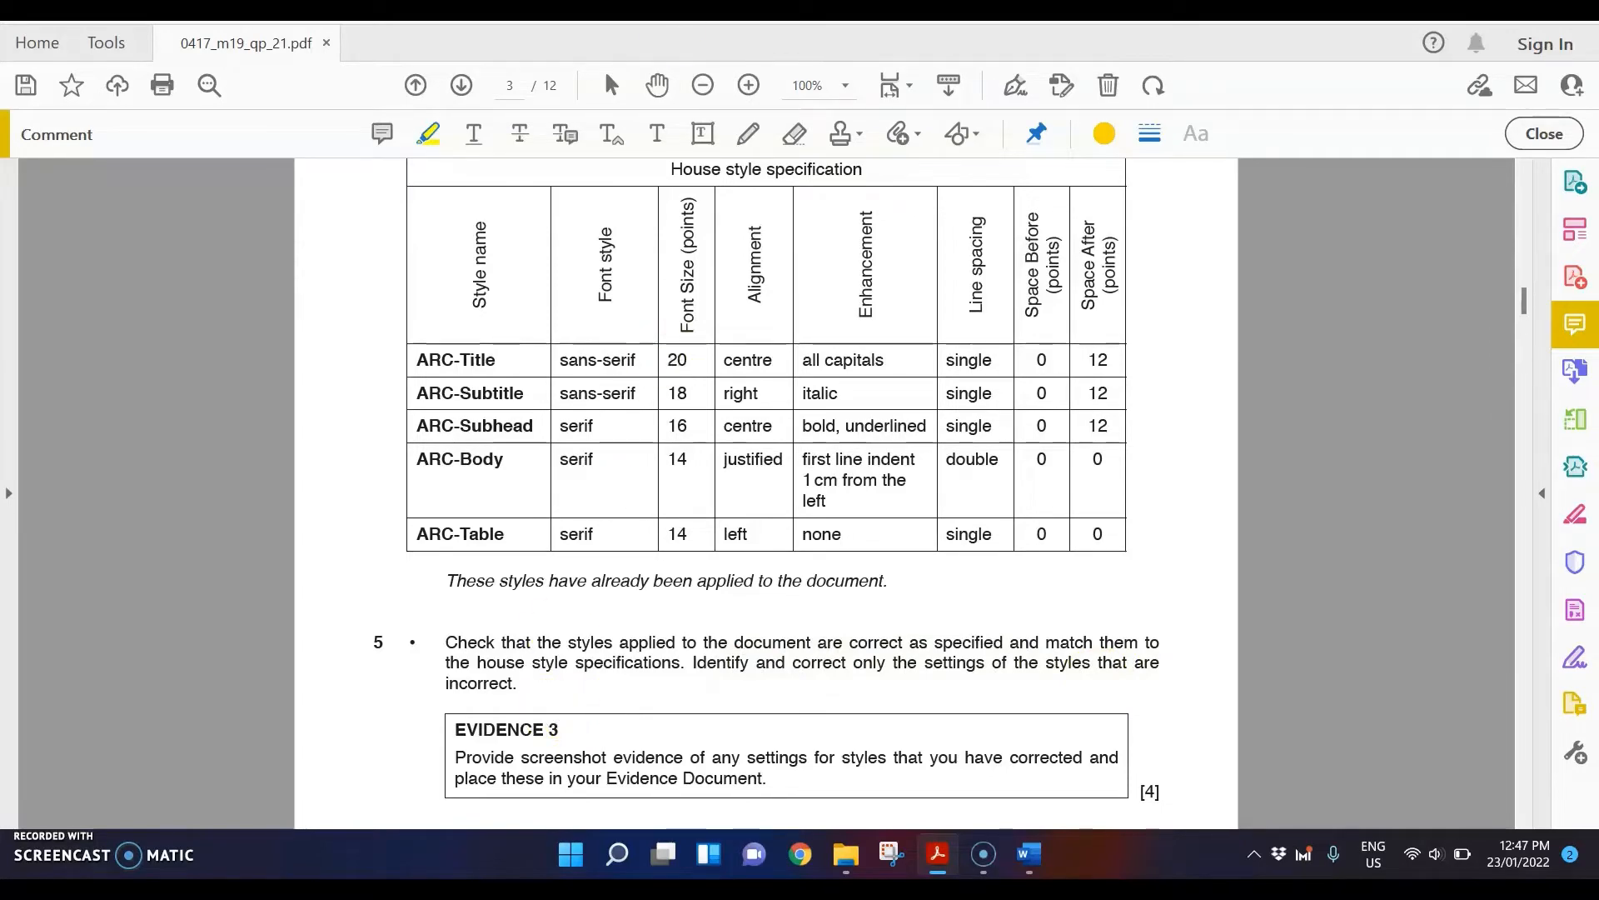
key("super+Left")
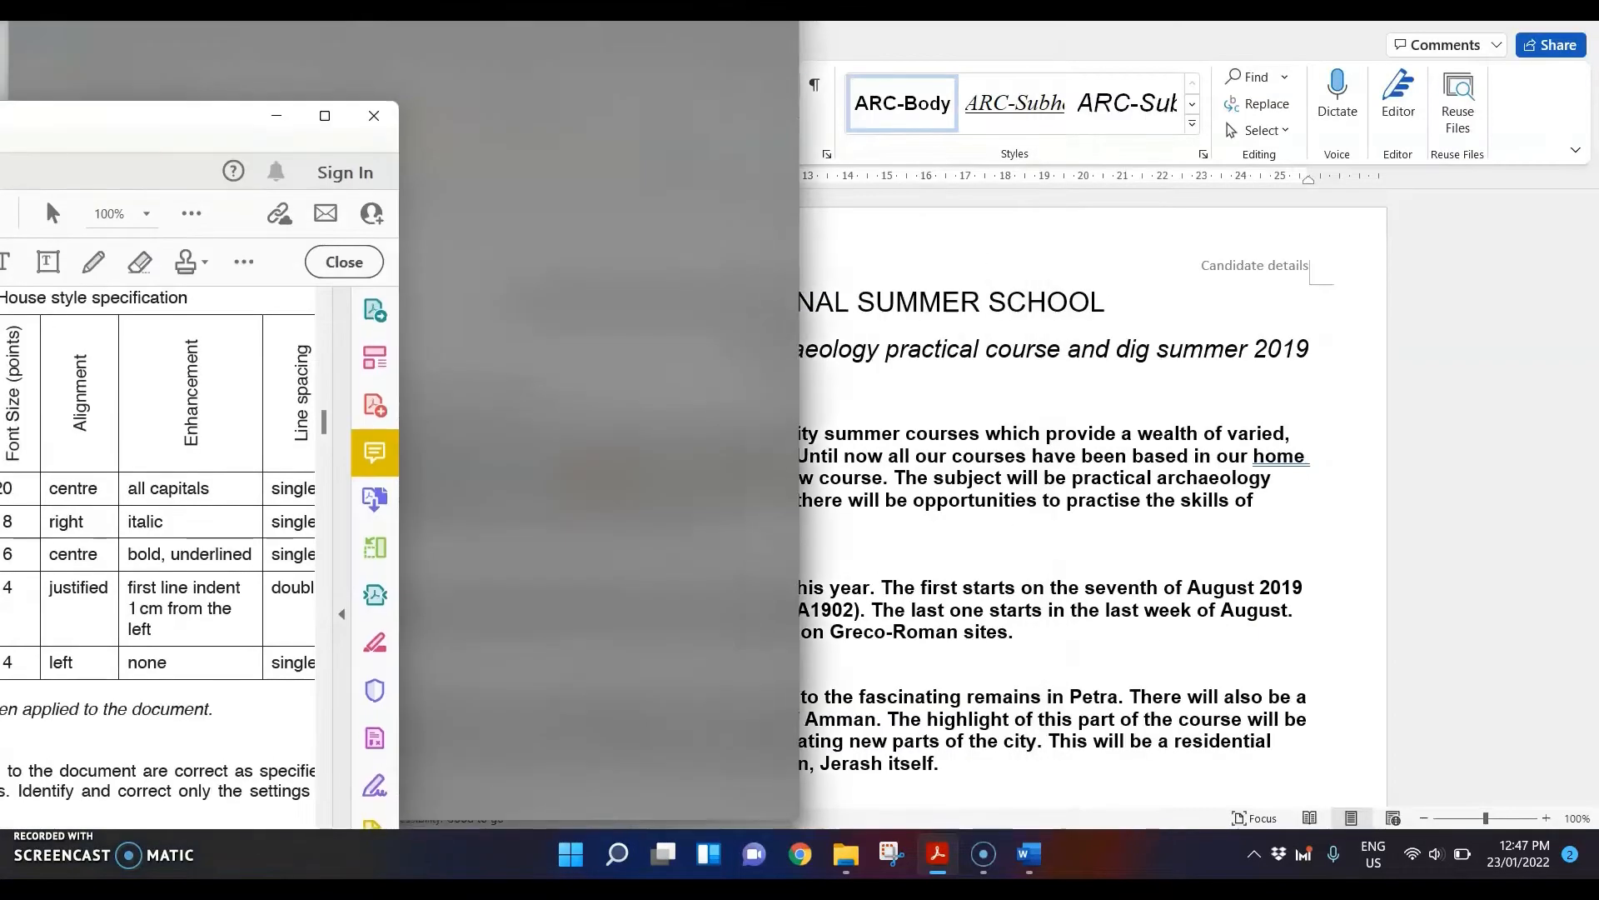
key("Return")
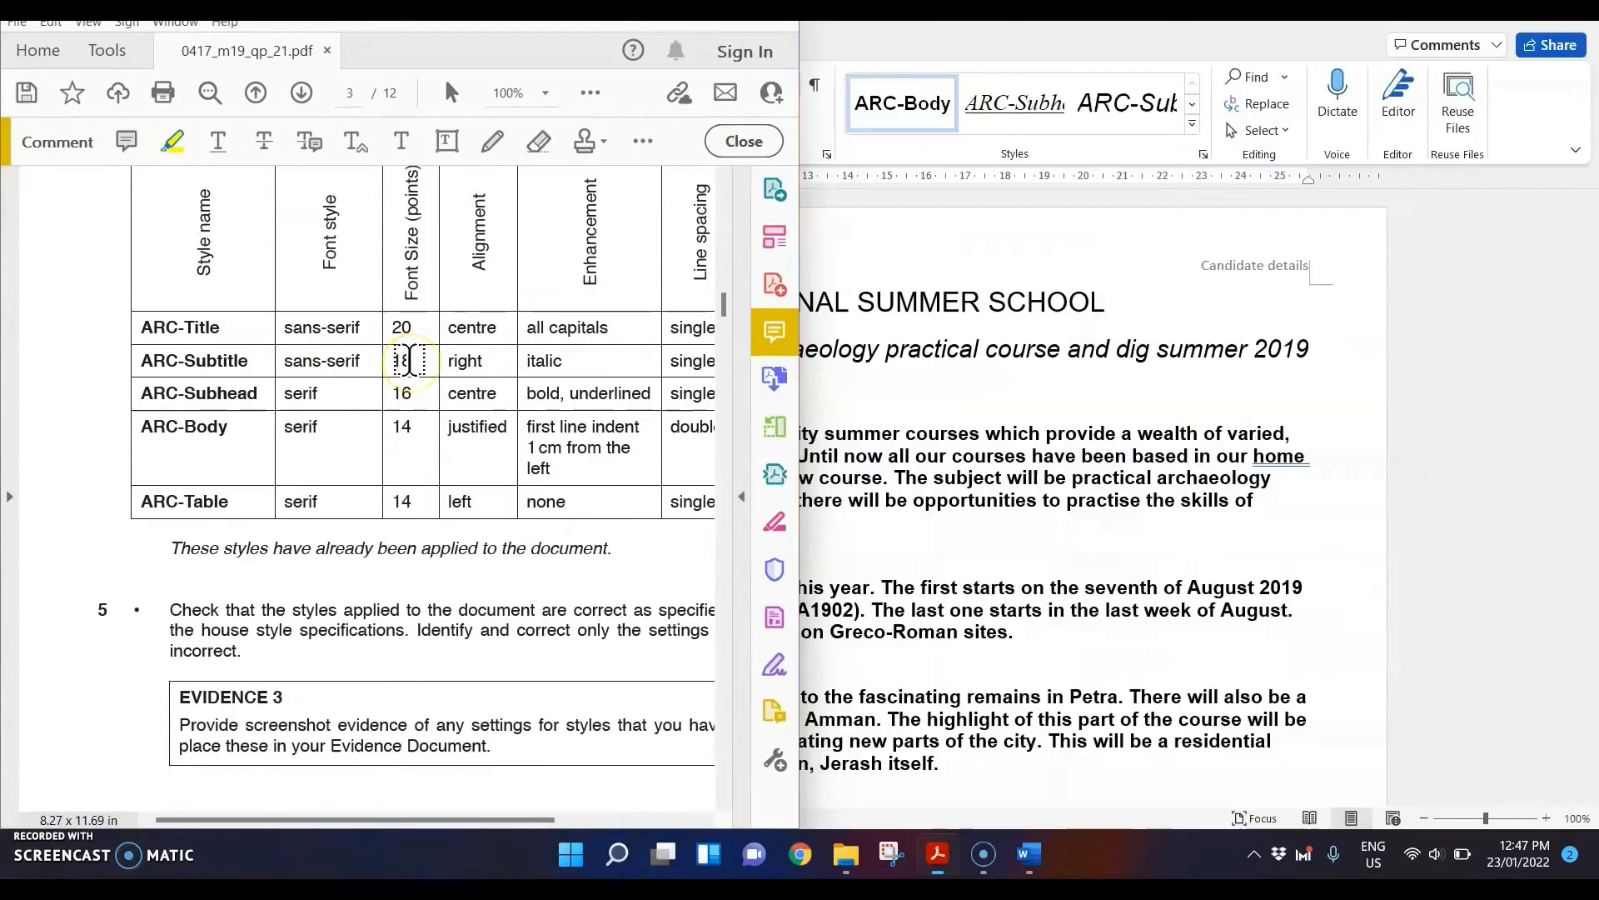
left_click(1188, 278)
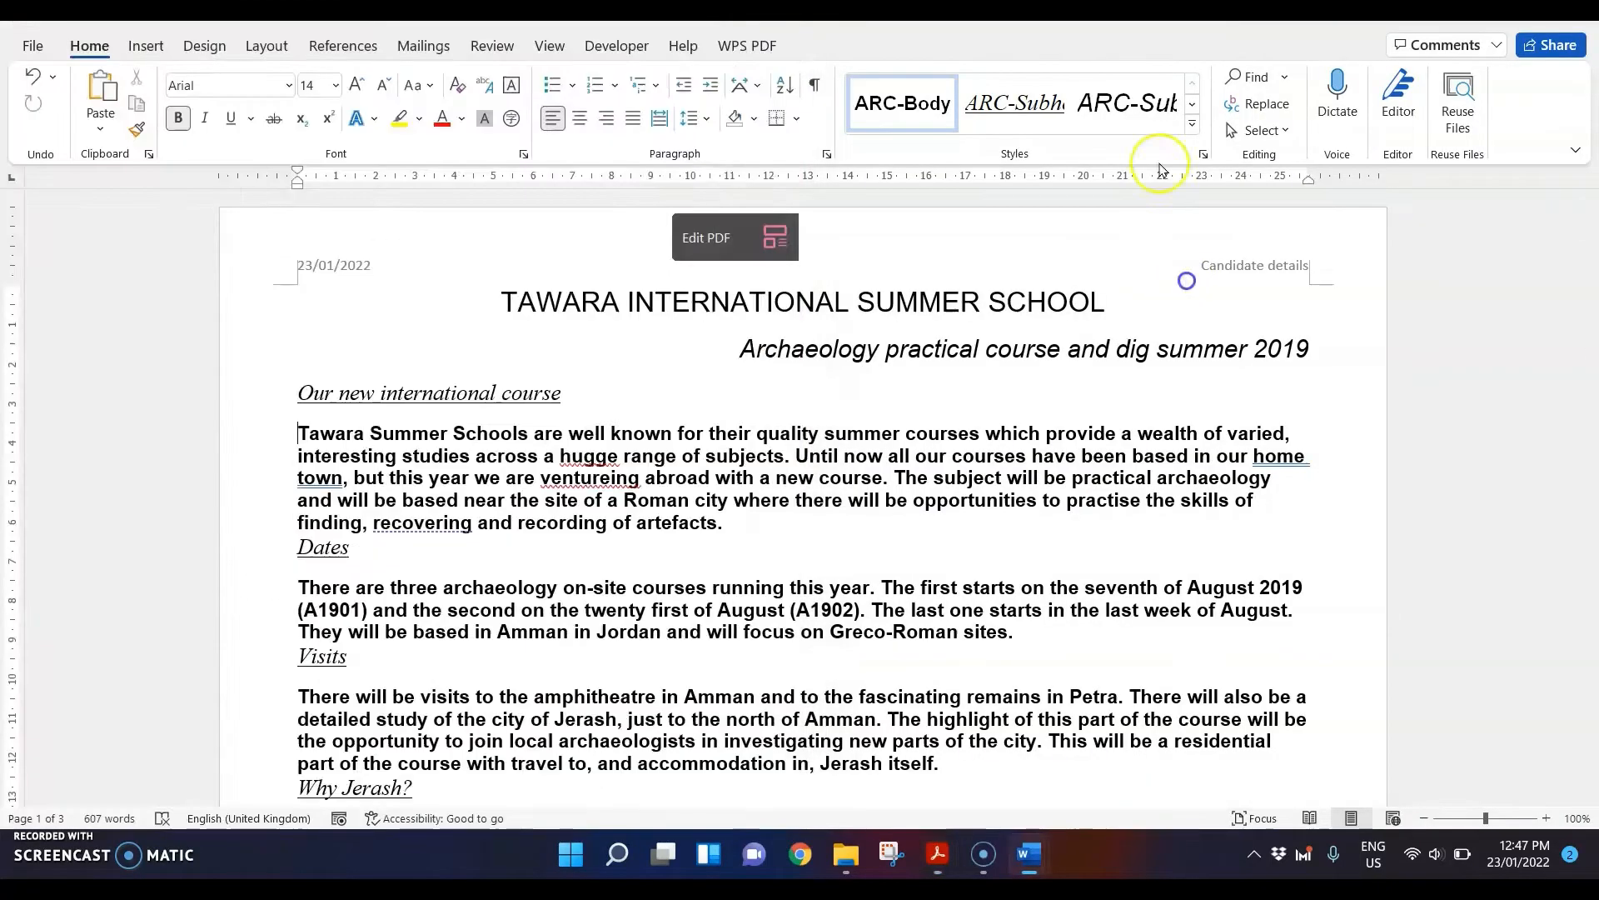
left_click_drag(1166, 12, 1596, 110)
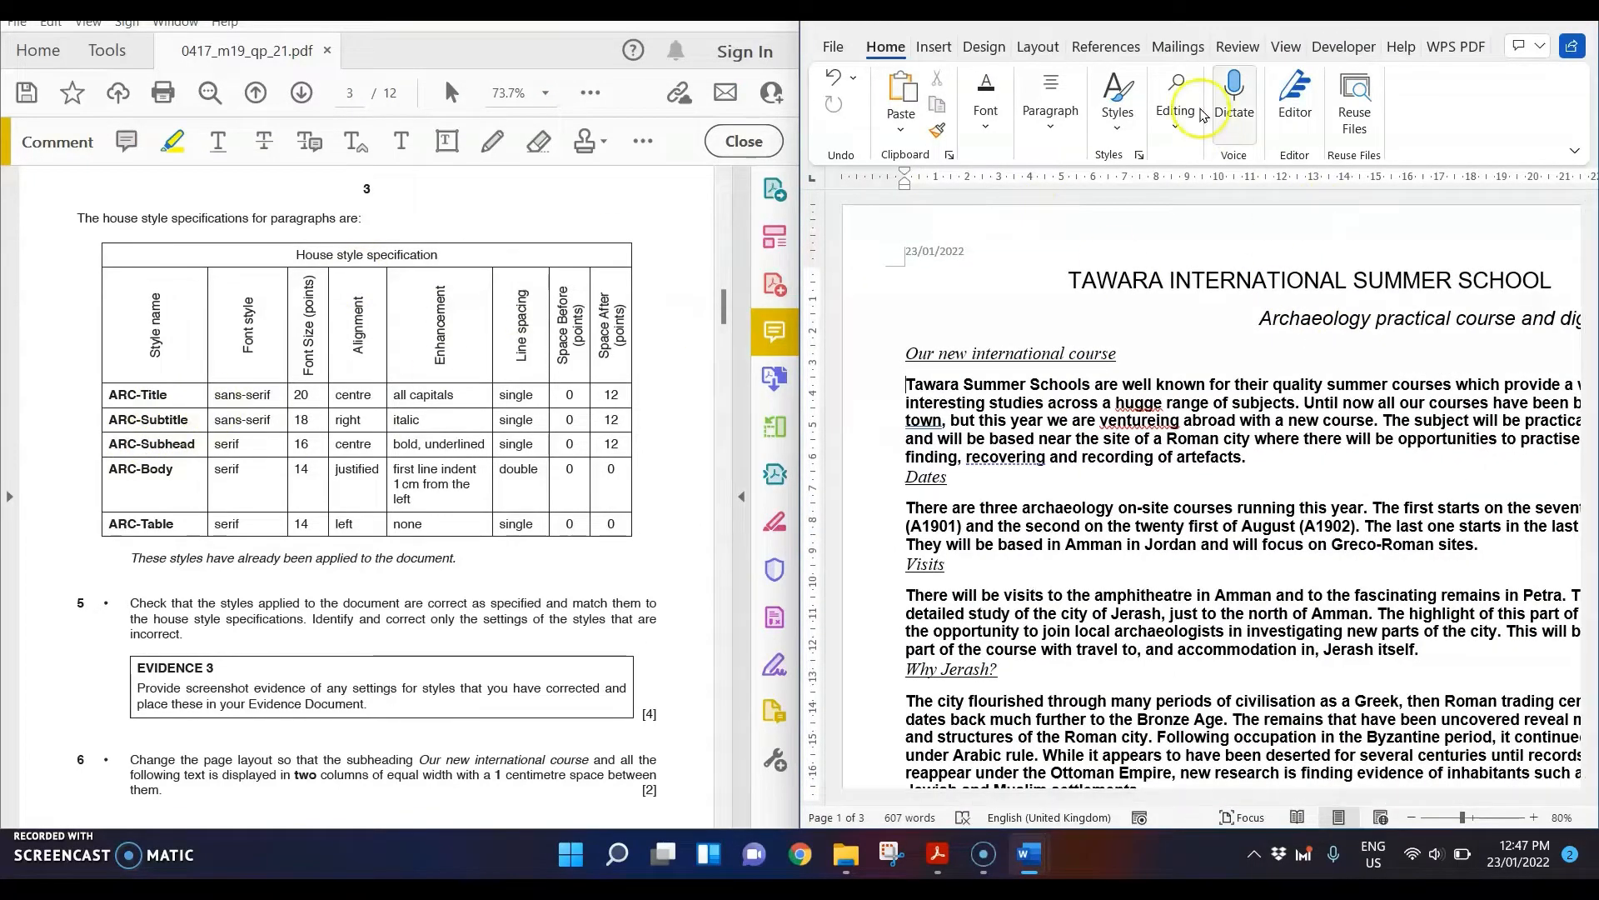
left_click(1134, 144)
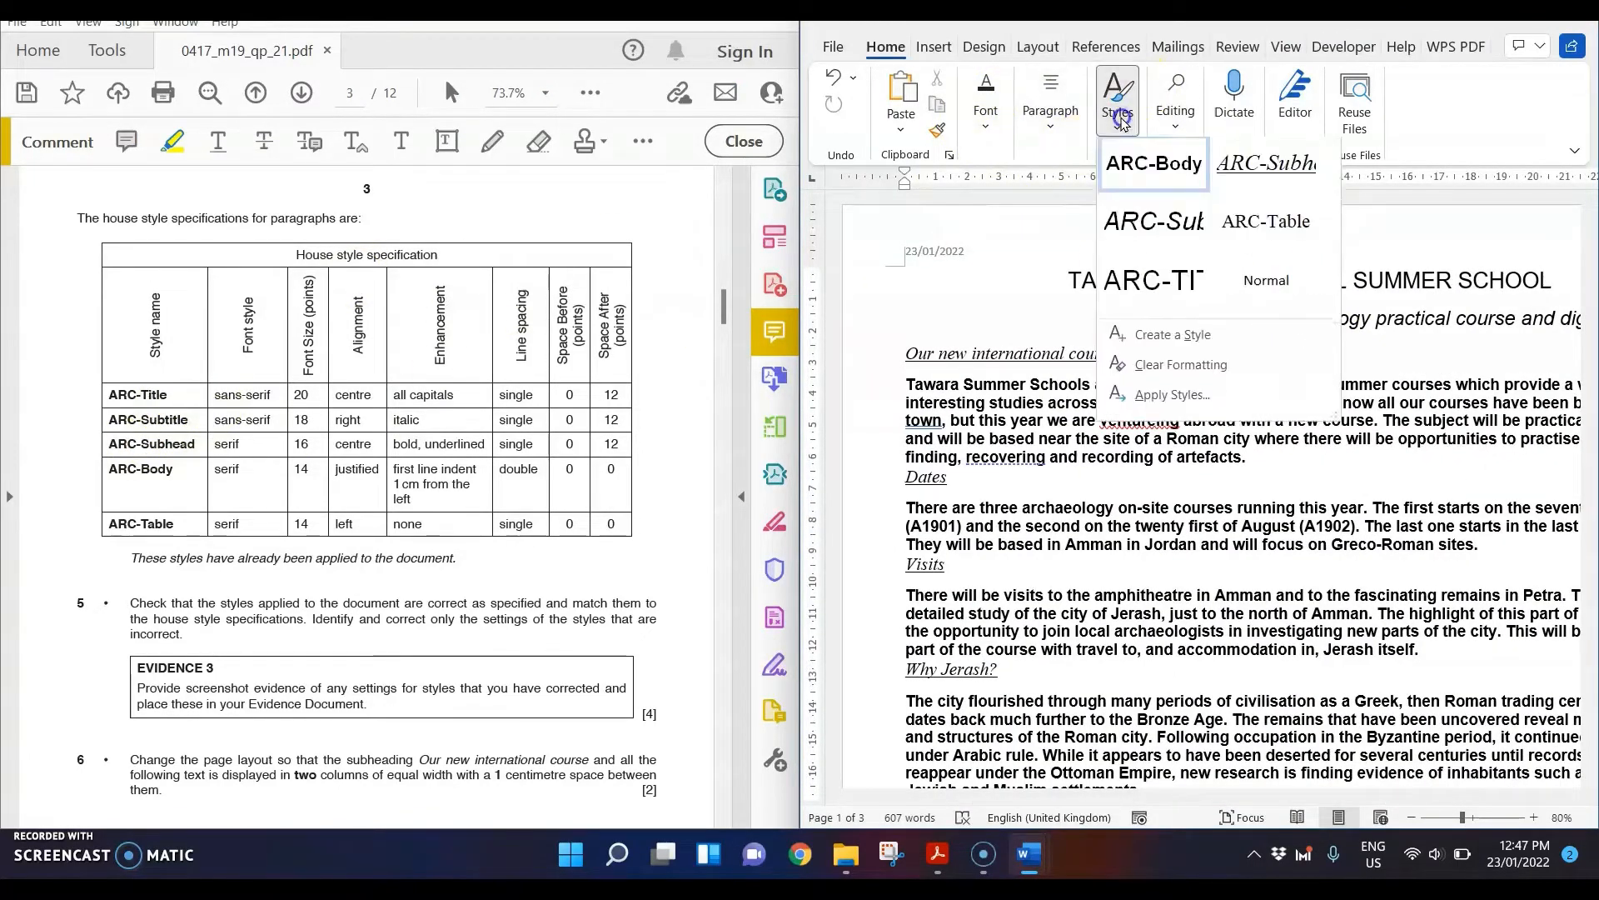
- Compare the ARC-Title style's font, alignment and paragraph spacing settings with the house style specification, leaving the style unmodified
right_click(1179, 285)
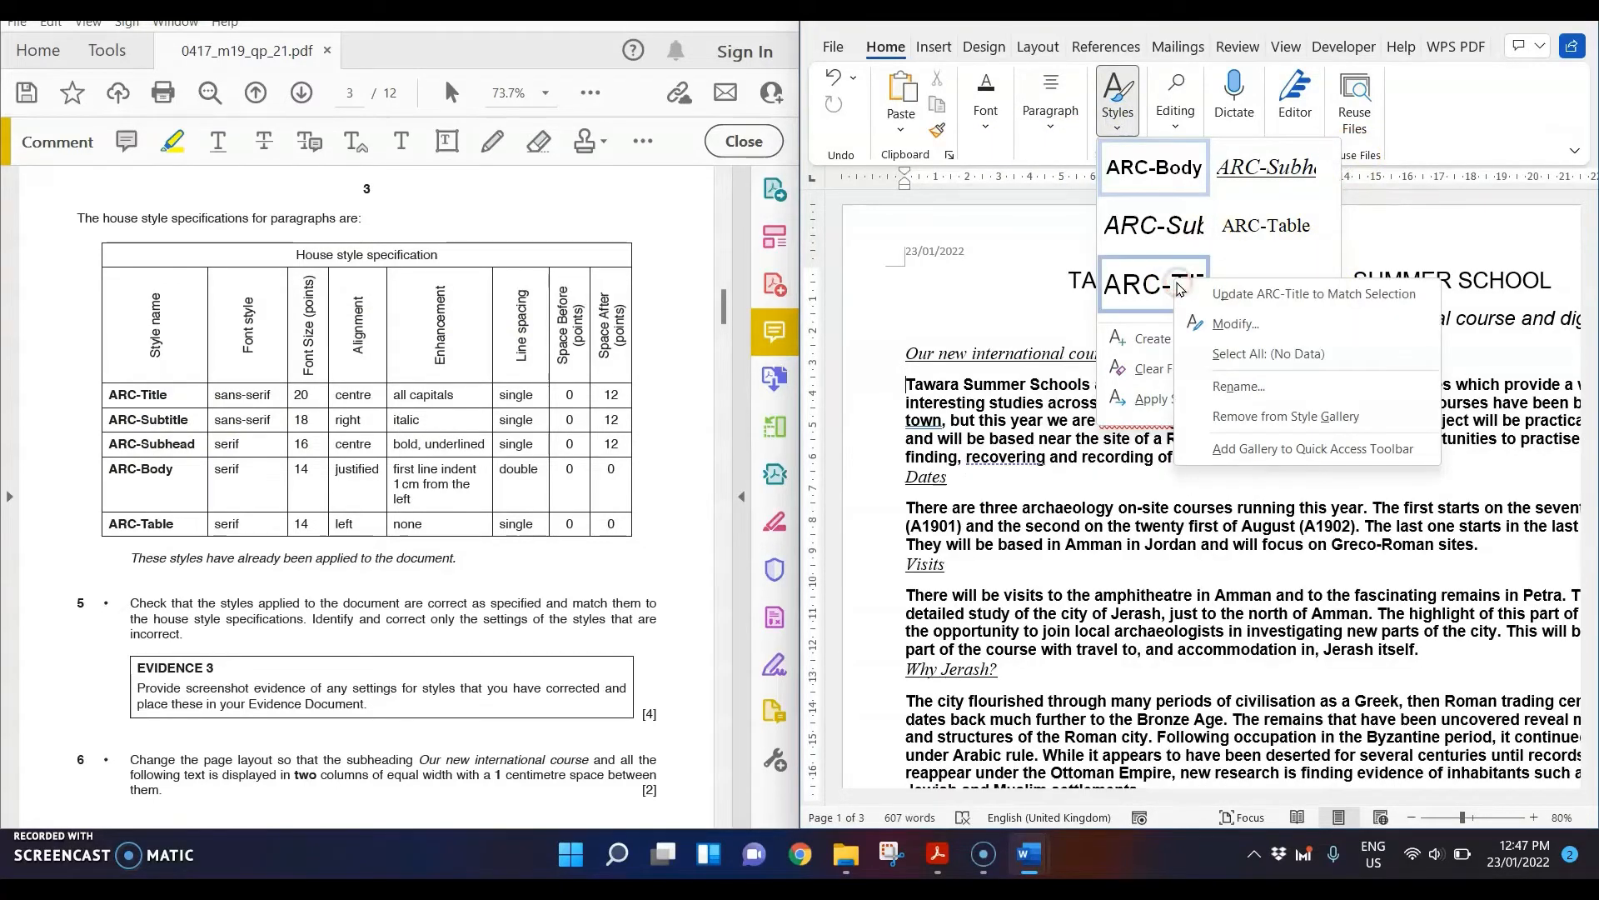
left_click(1215, 327)
left_click_drag(249, 100, 1095, 108)
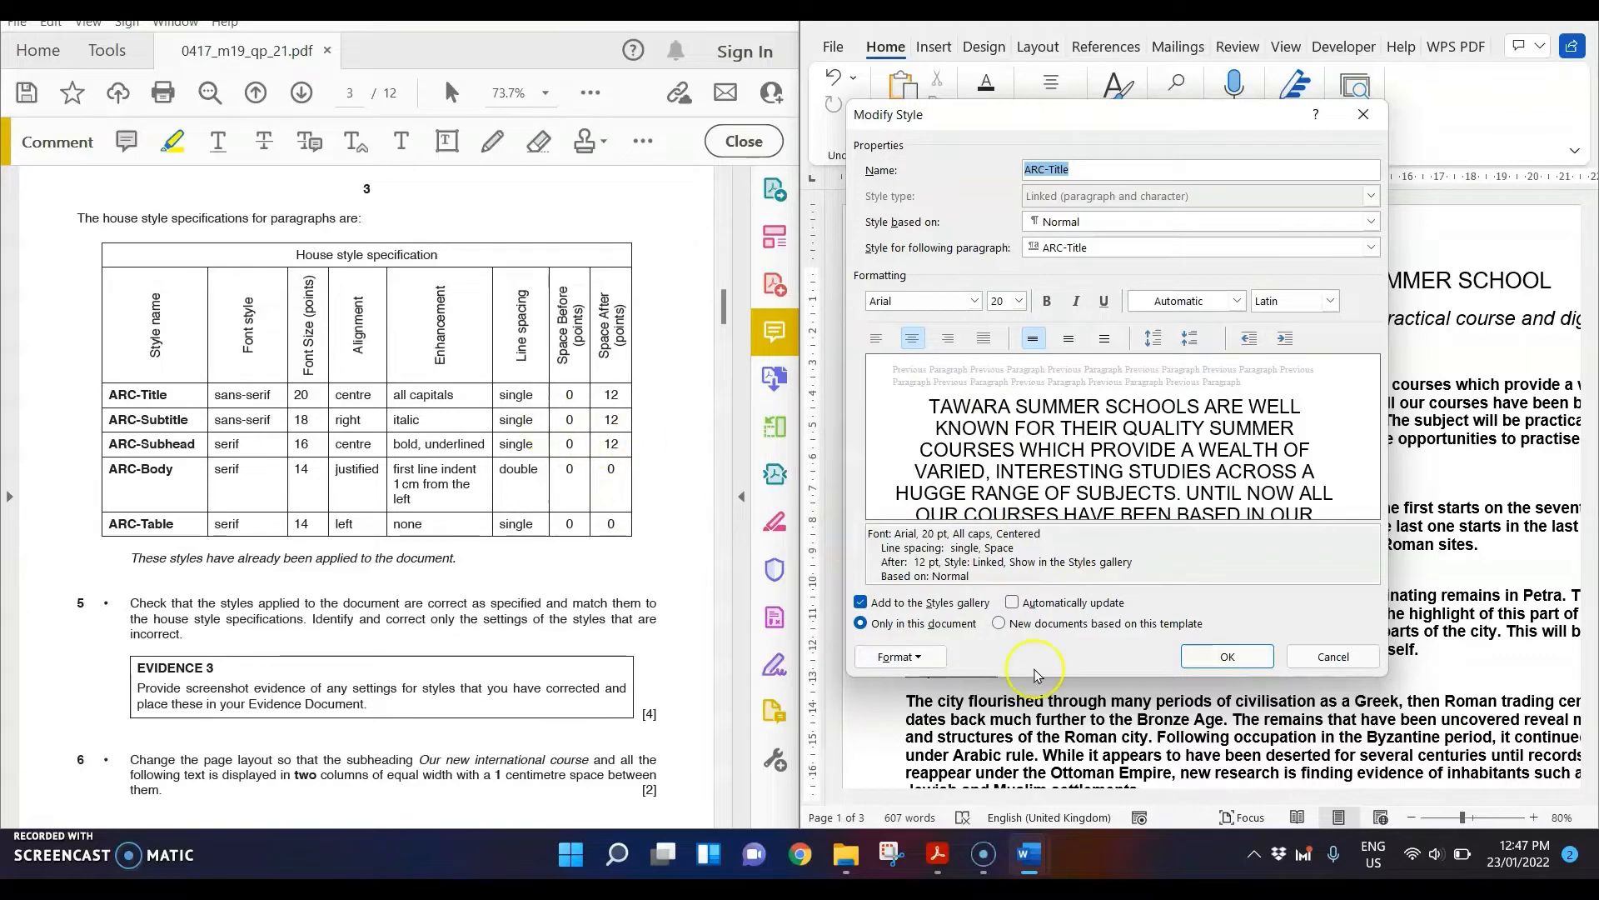
left_click(1039, 348)
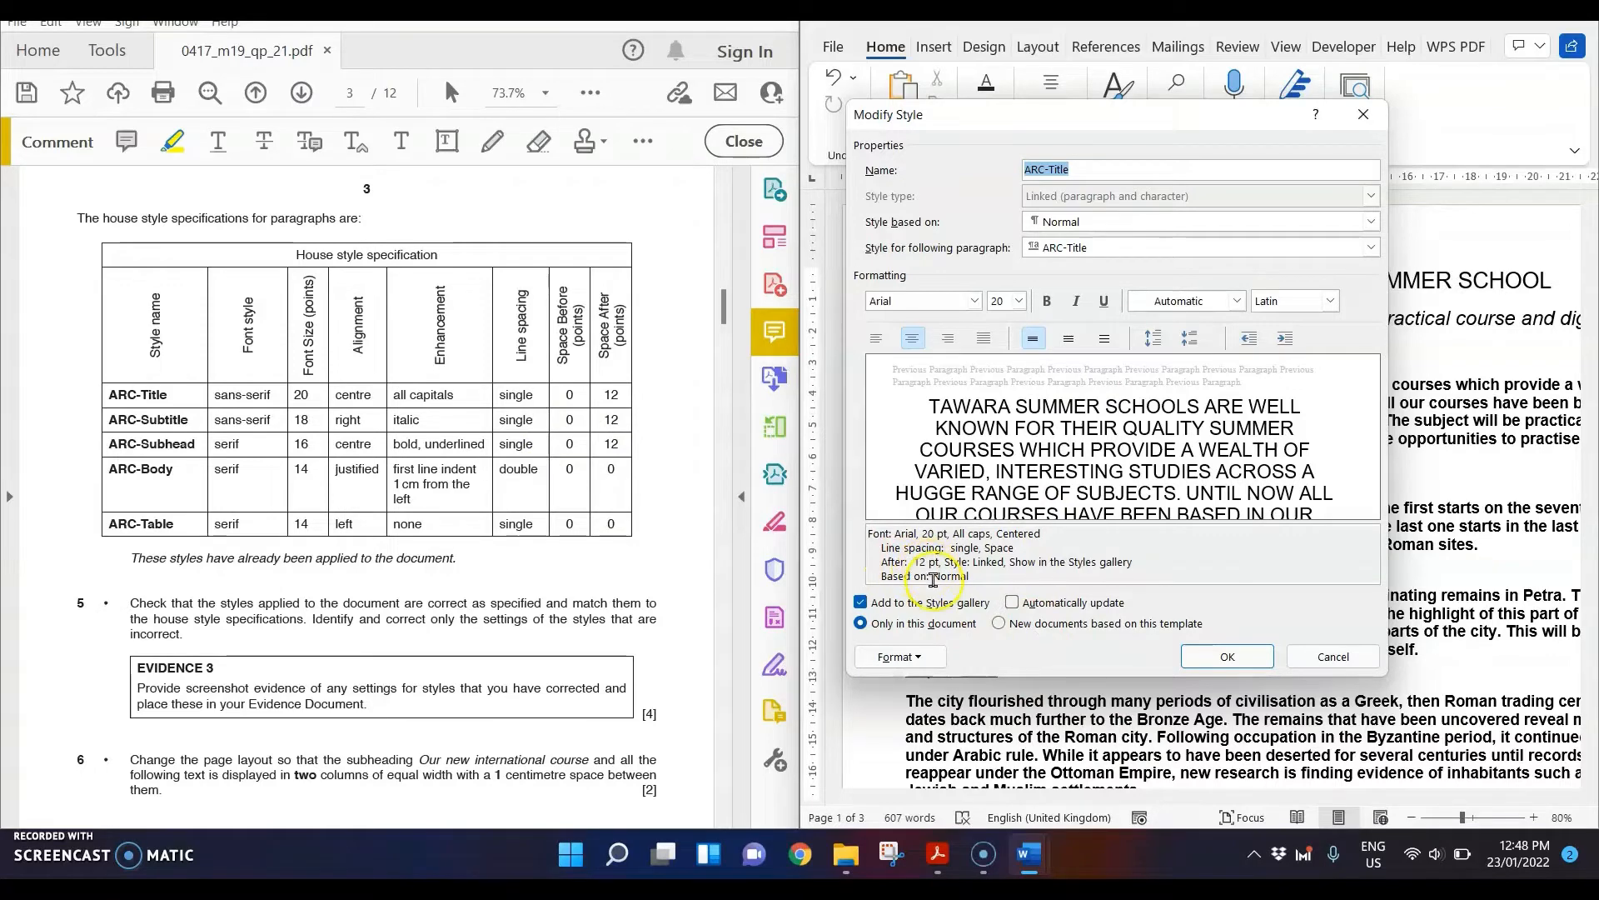
left_click(929, 664)
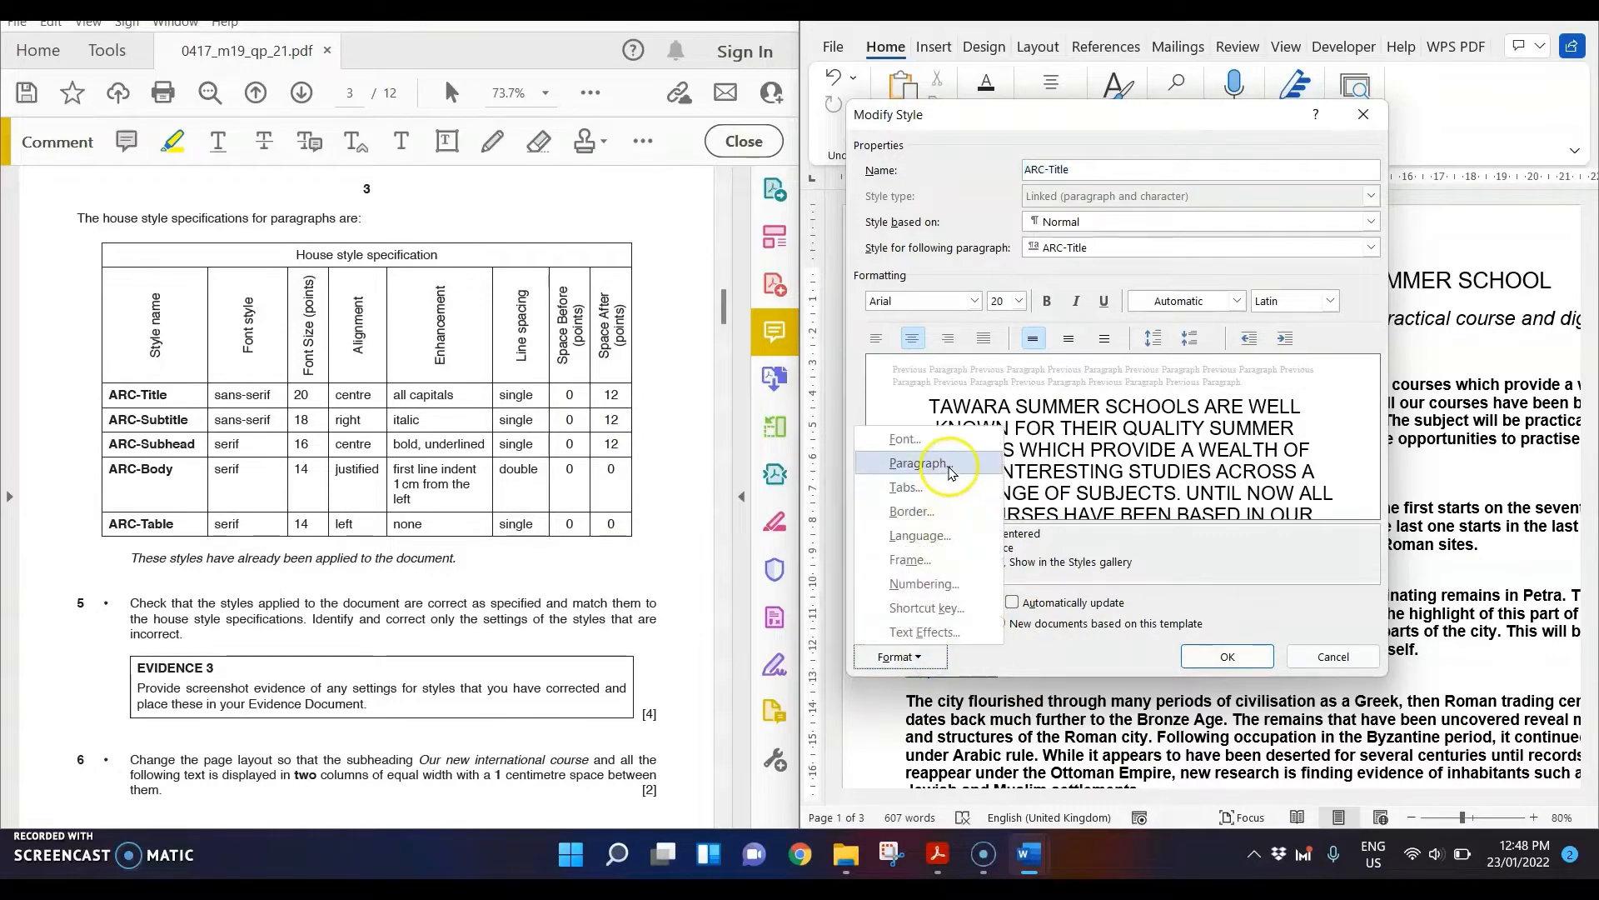
left_click(950, 472)
left_click_drag(504, 105, 1288, 83)
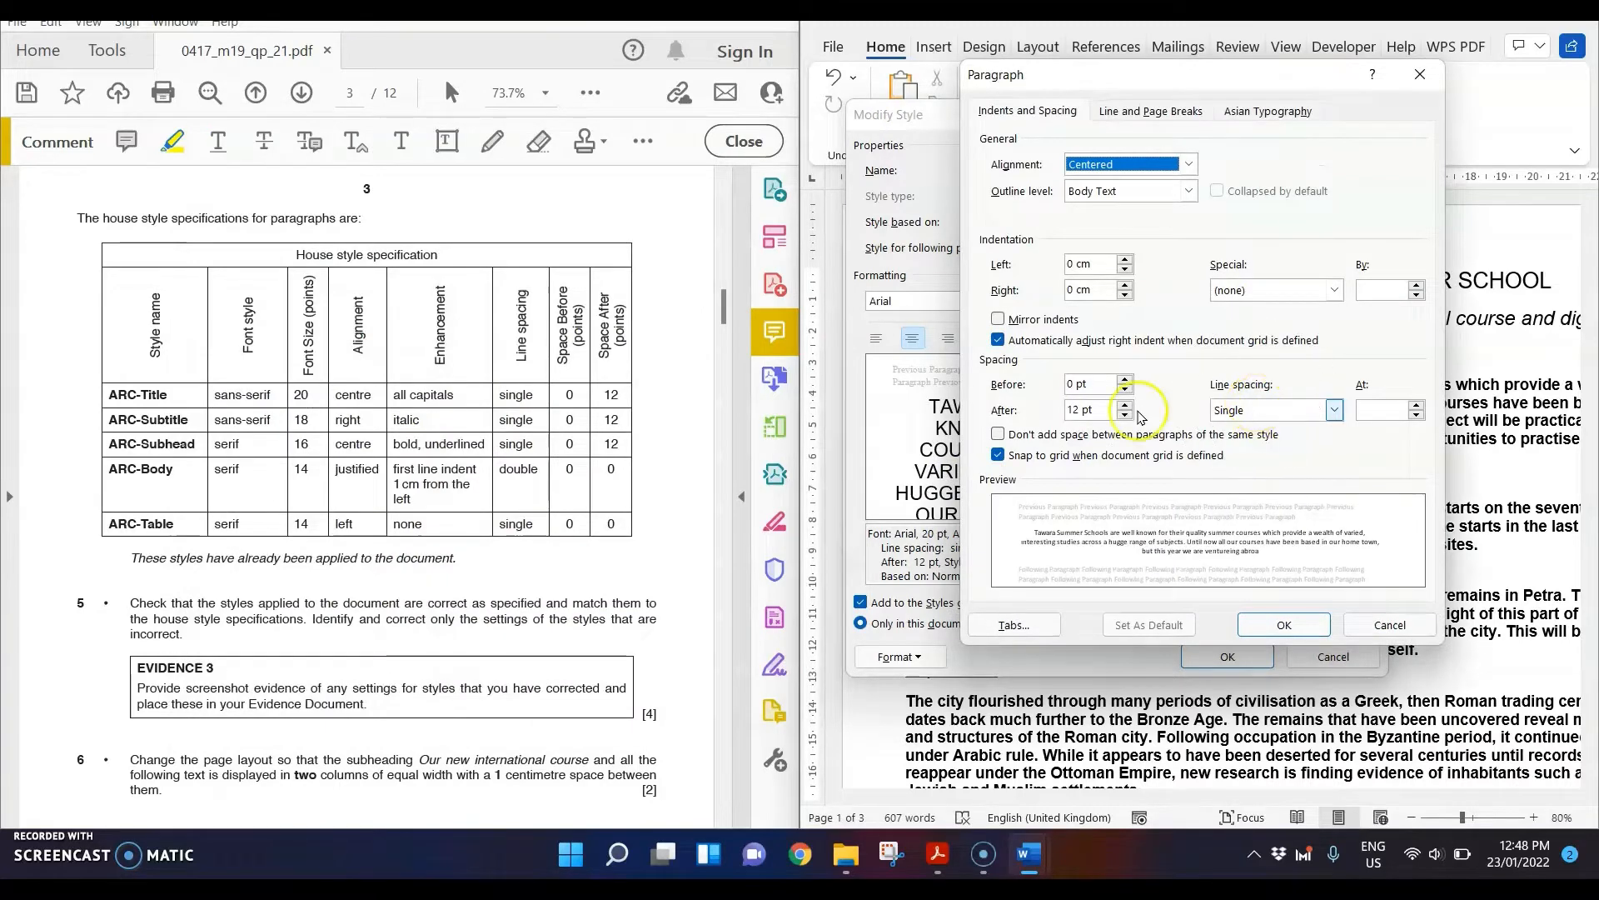
left_click(1285, 625)
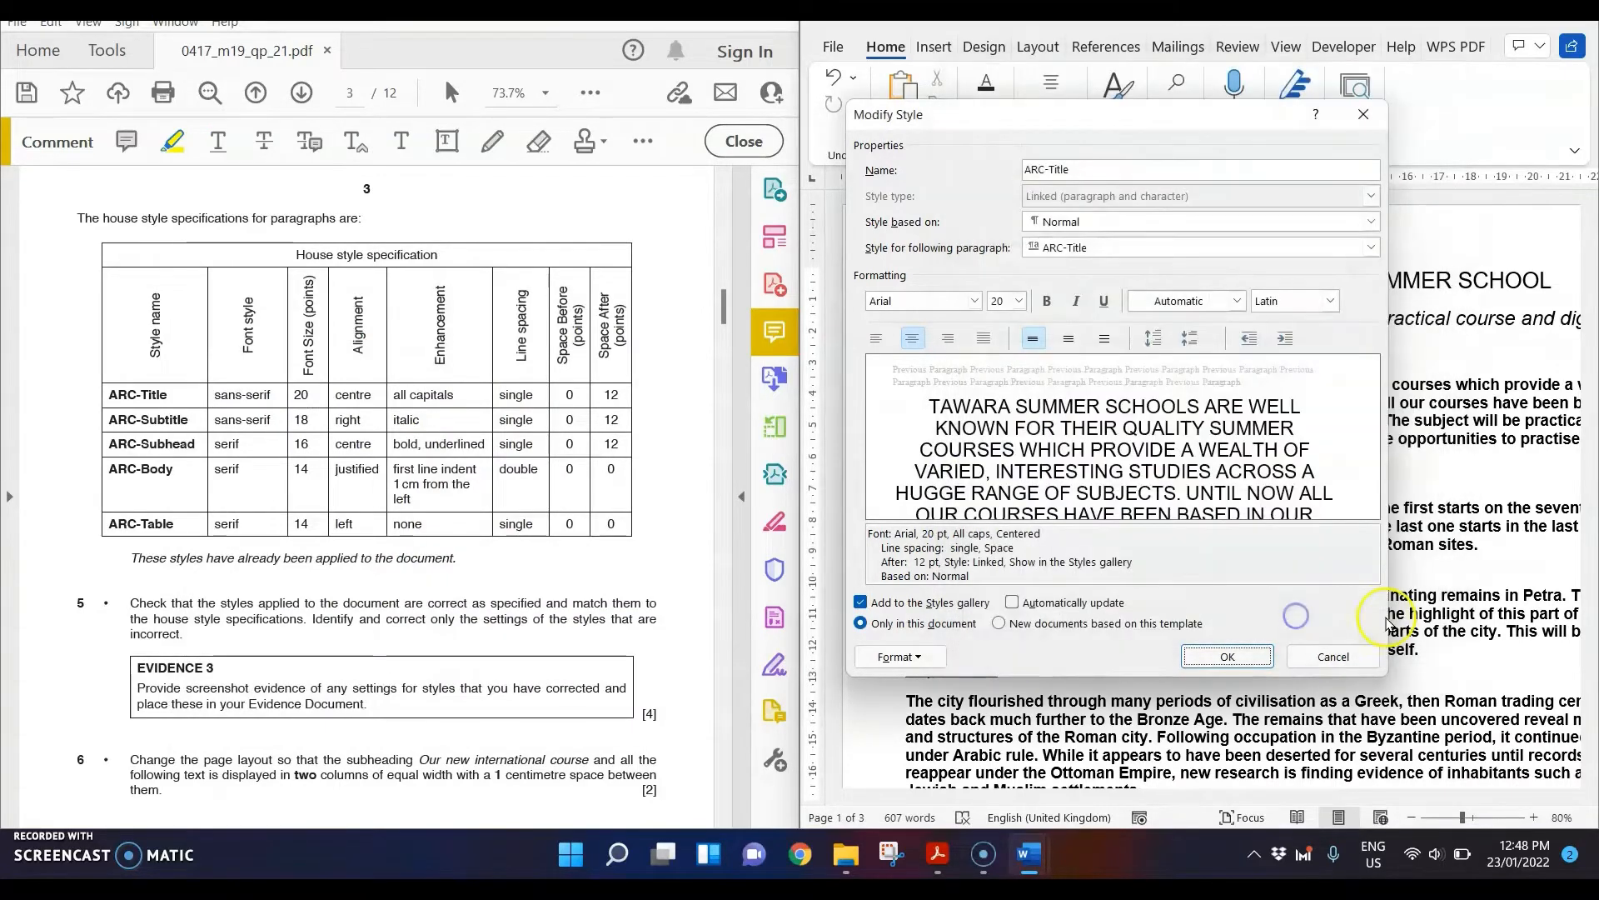
left_click(1333, 658)
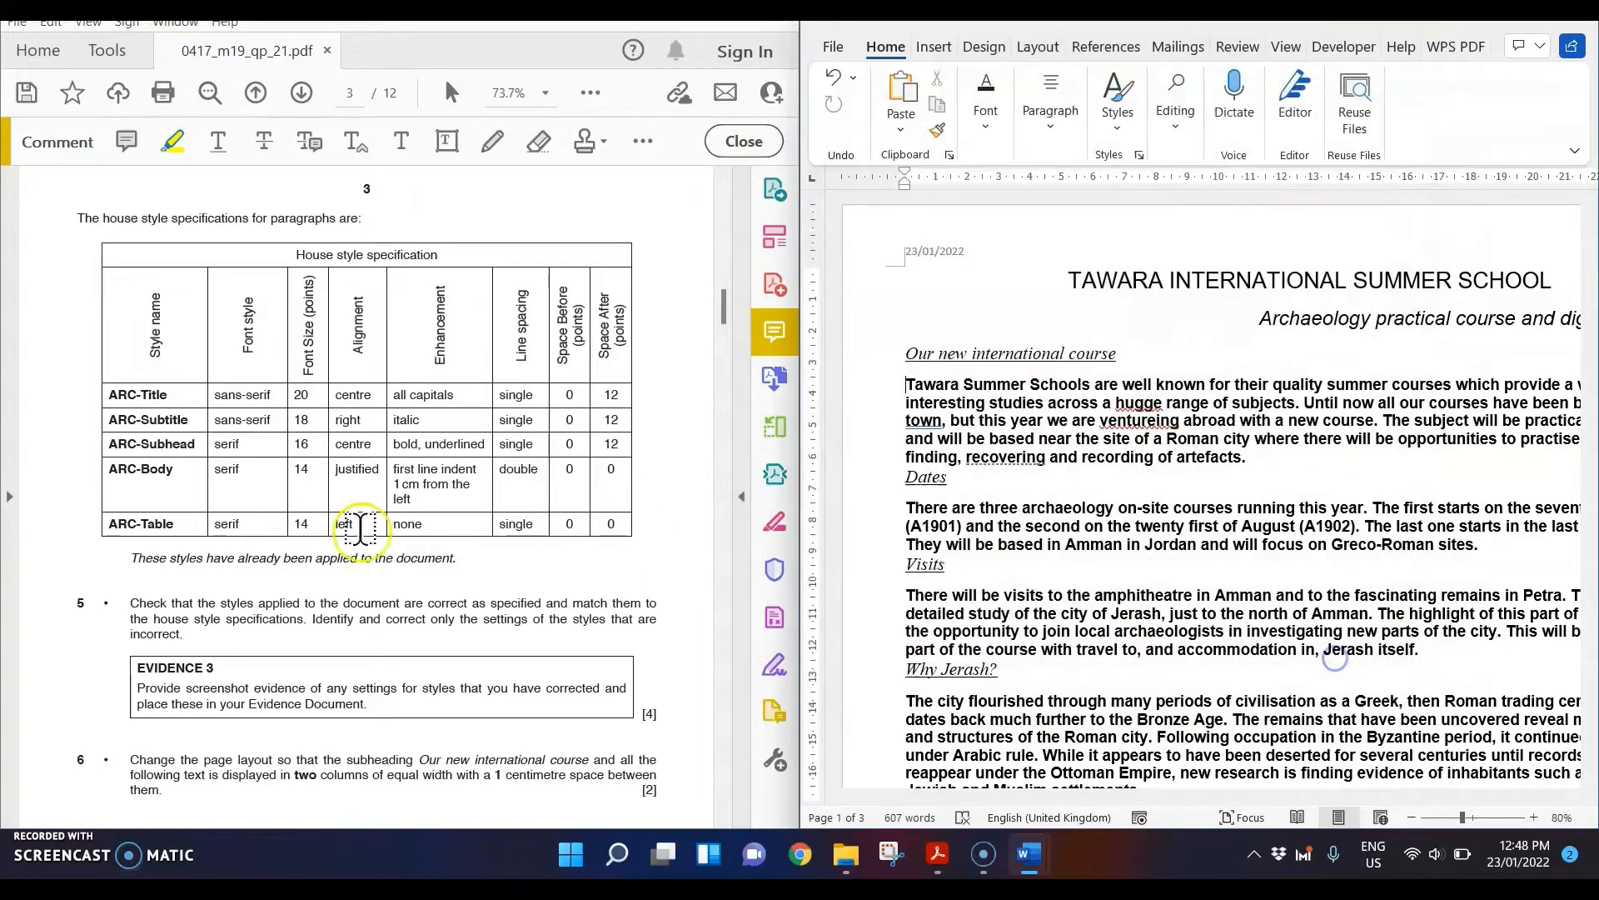
- Compare the ARC-Subtitle style's font and paragraph settings with its row in the house style specification
left_click(1117, 114)
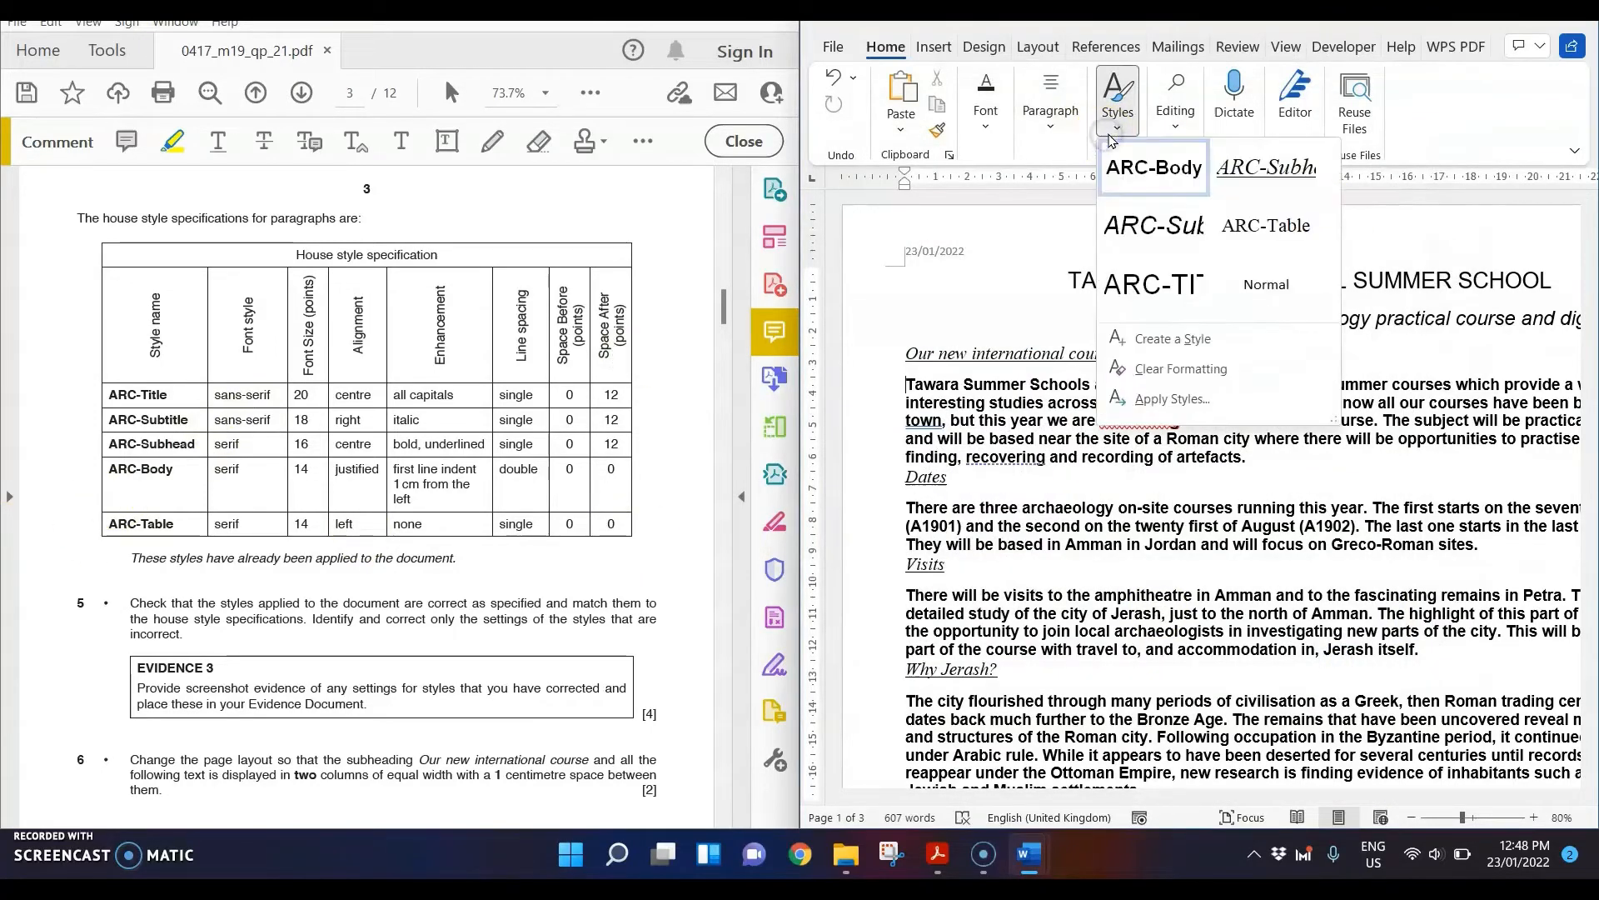
right_click(1150, 221)
left_click(1199, 265)
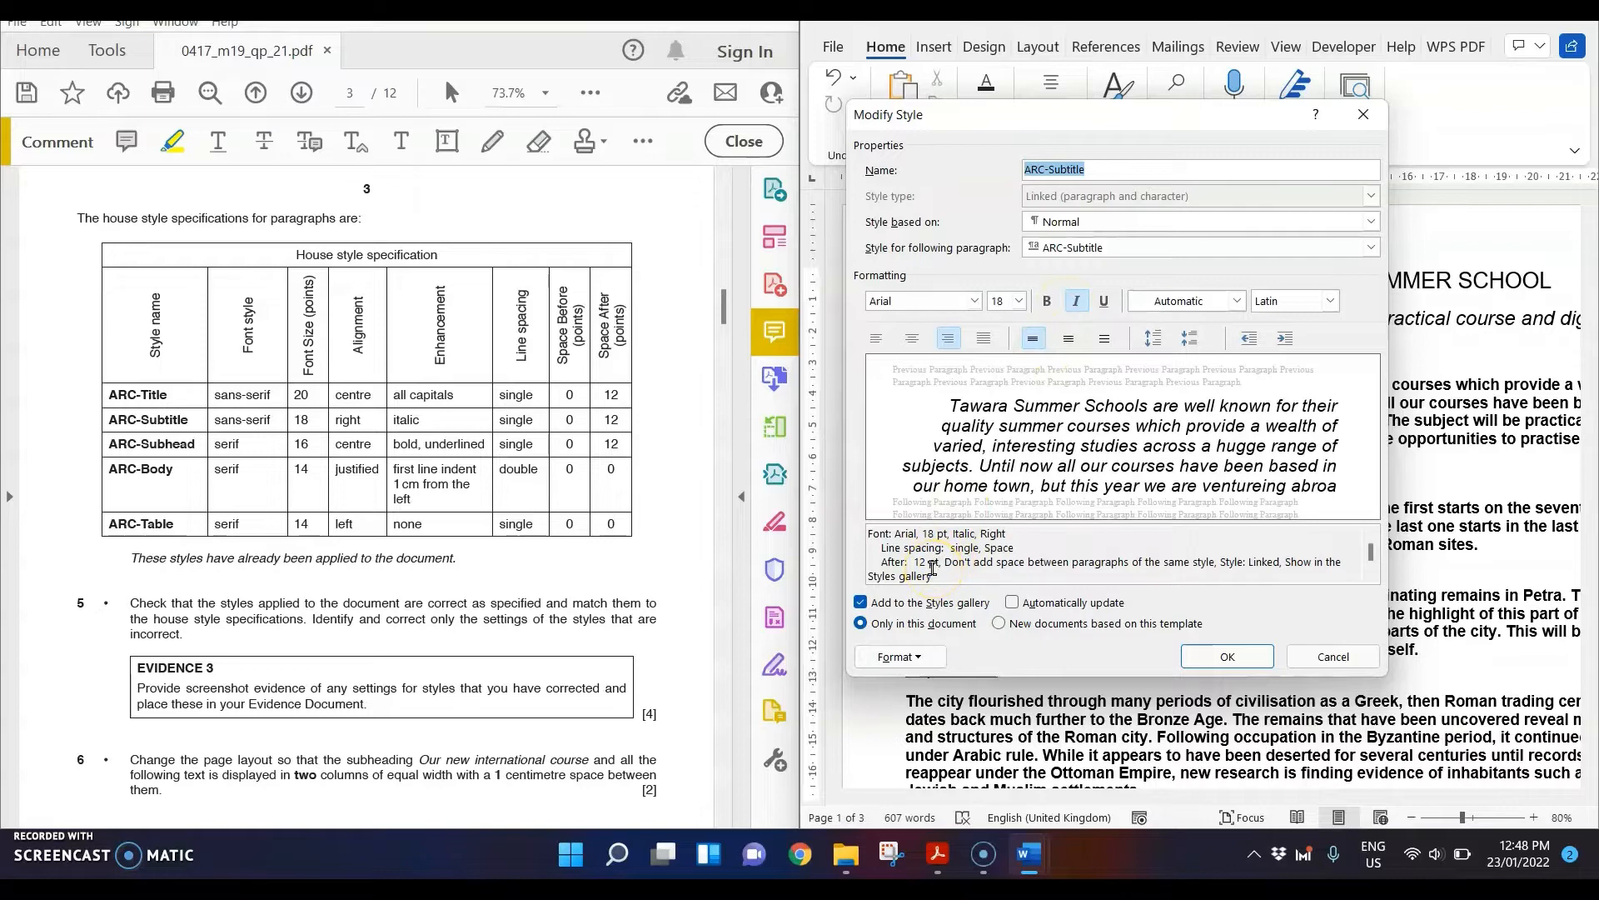
left_click(907, 656)
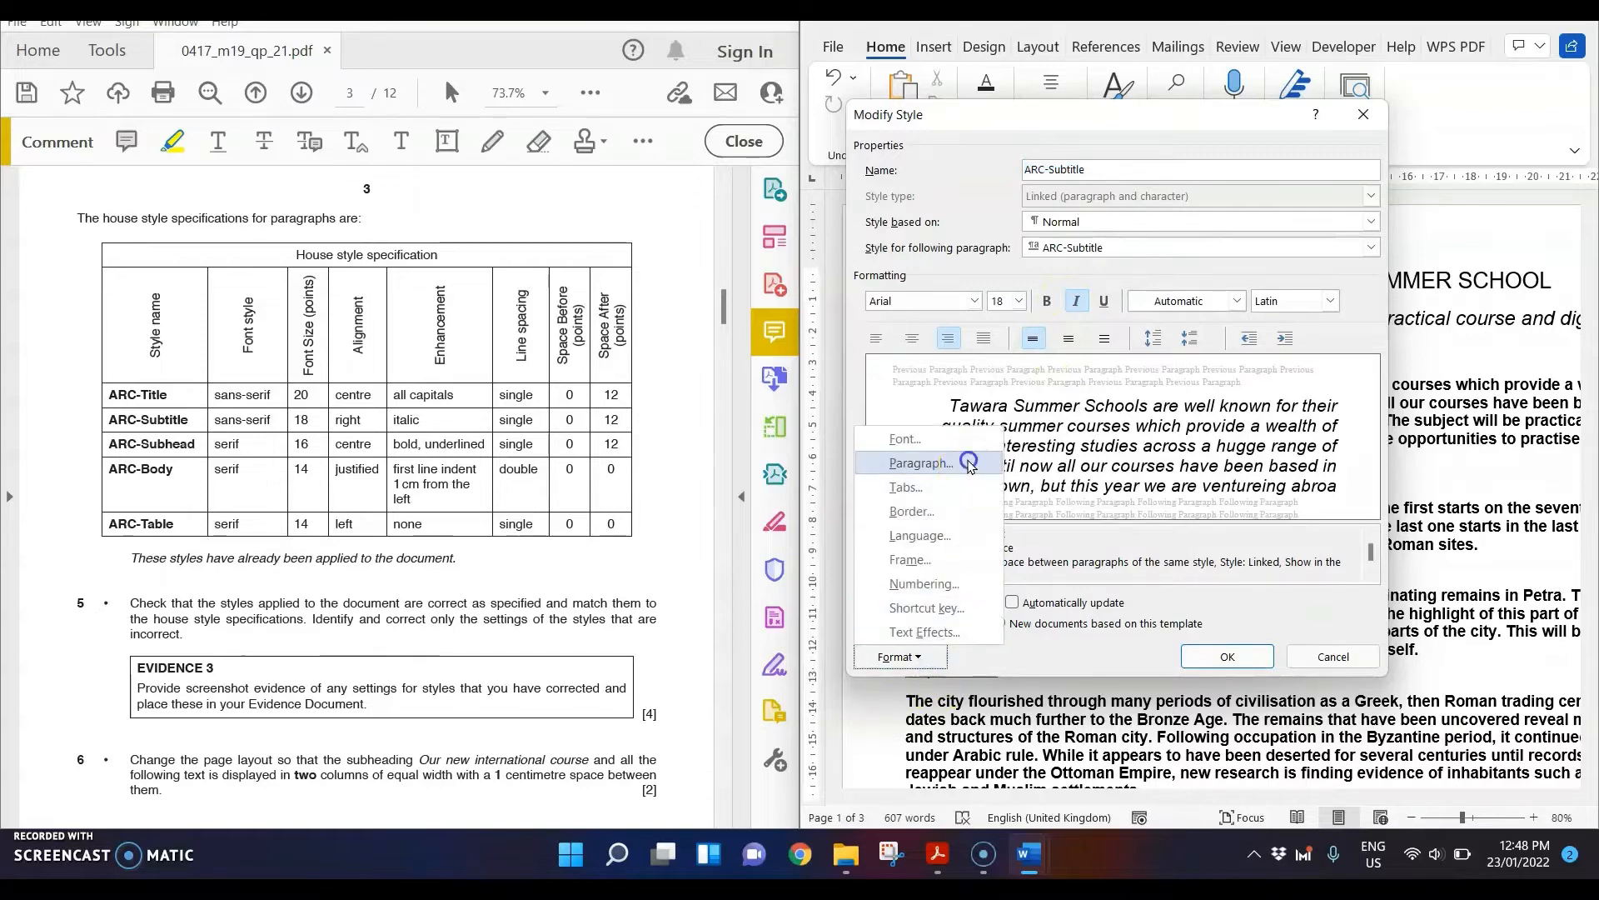
left_click(966, 460)
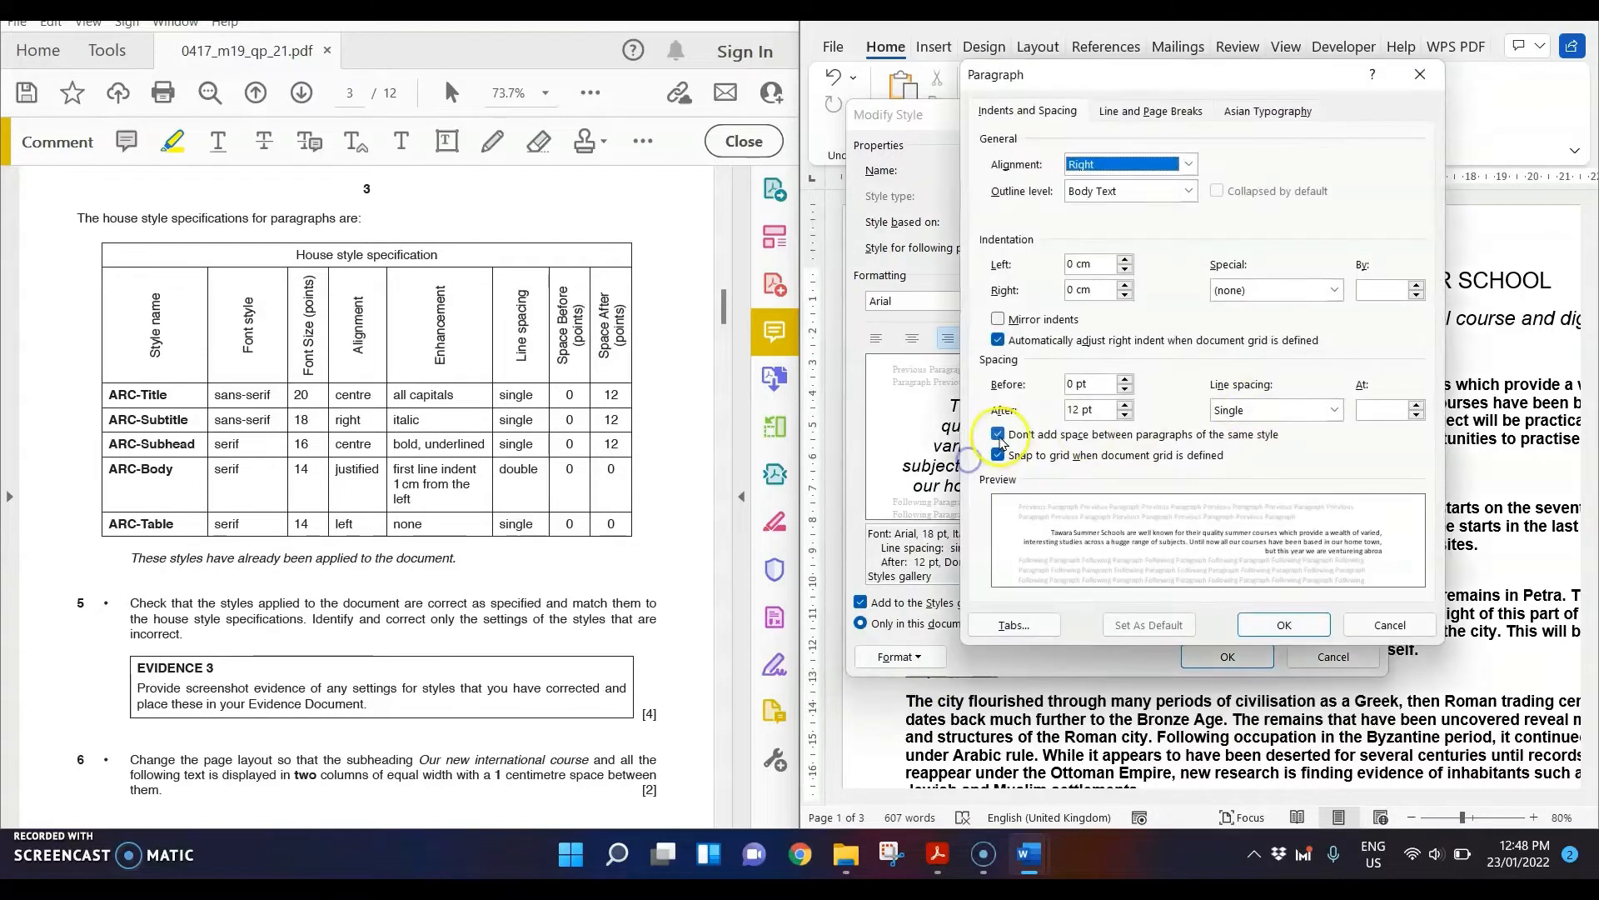
left_click(1297, 623)
left_click(1227, 656)
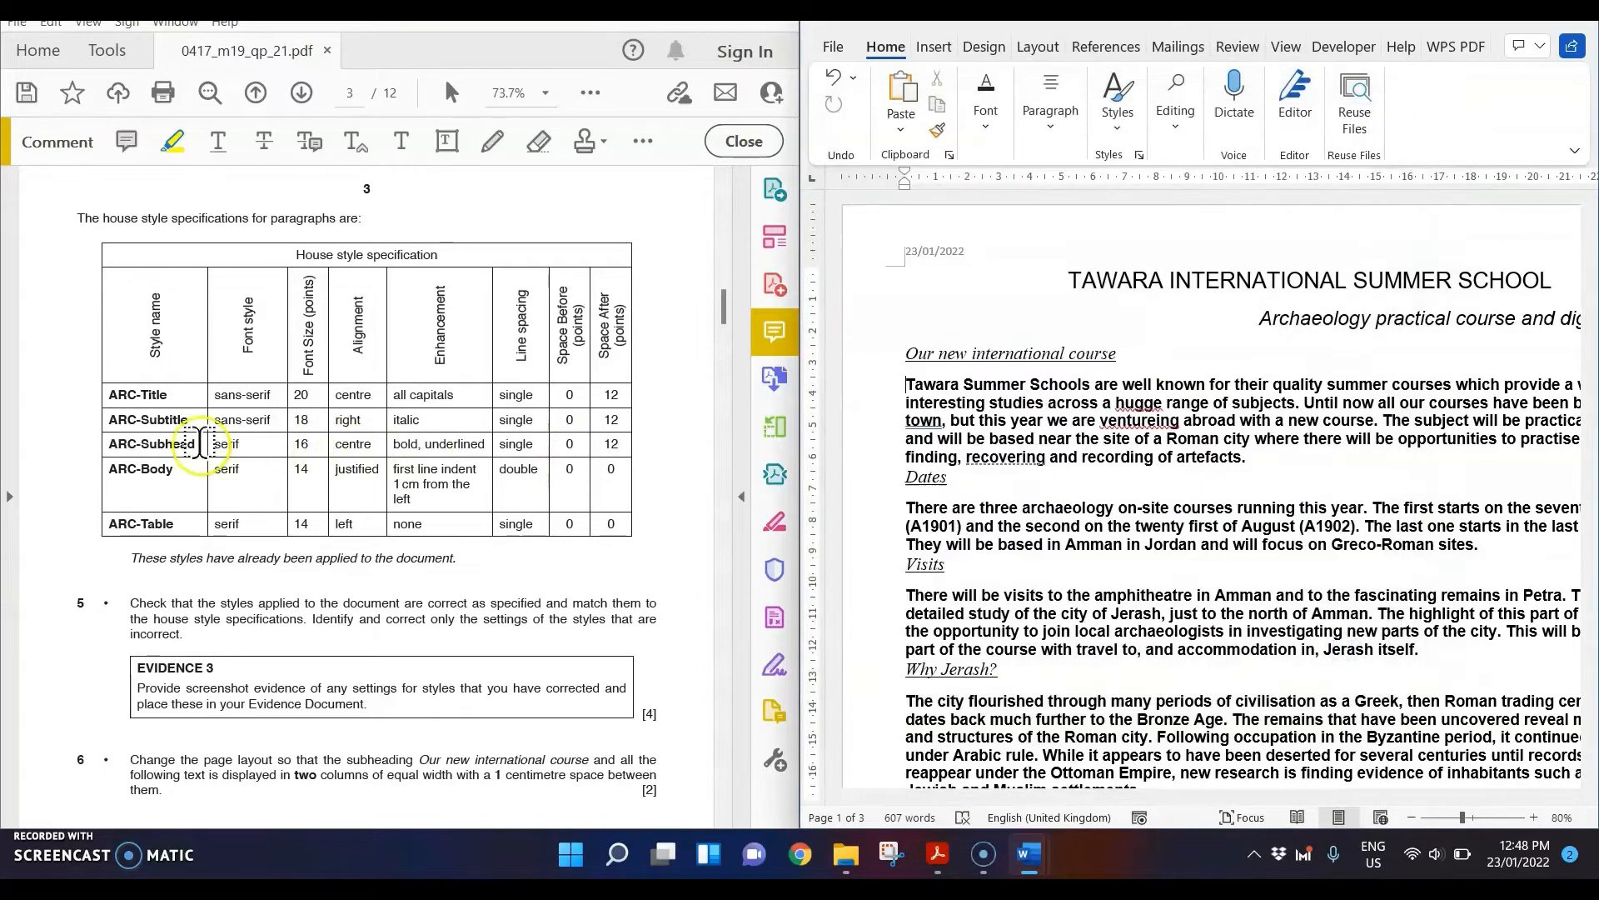
- Modify the ARC-Subhead style to centred alignment, circling "centre" in its row of the exam paper's specification table
left_click(1124, 127)
right_click(1273, 168)
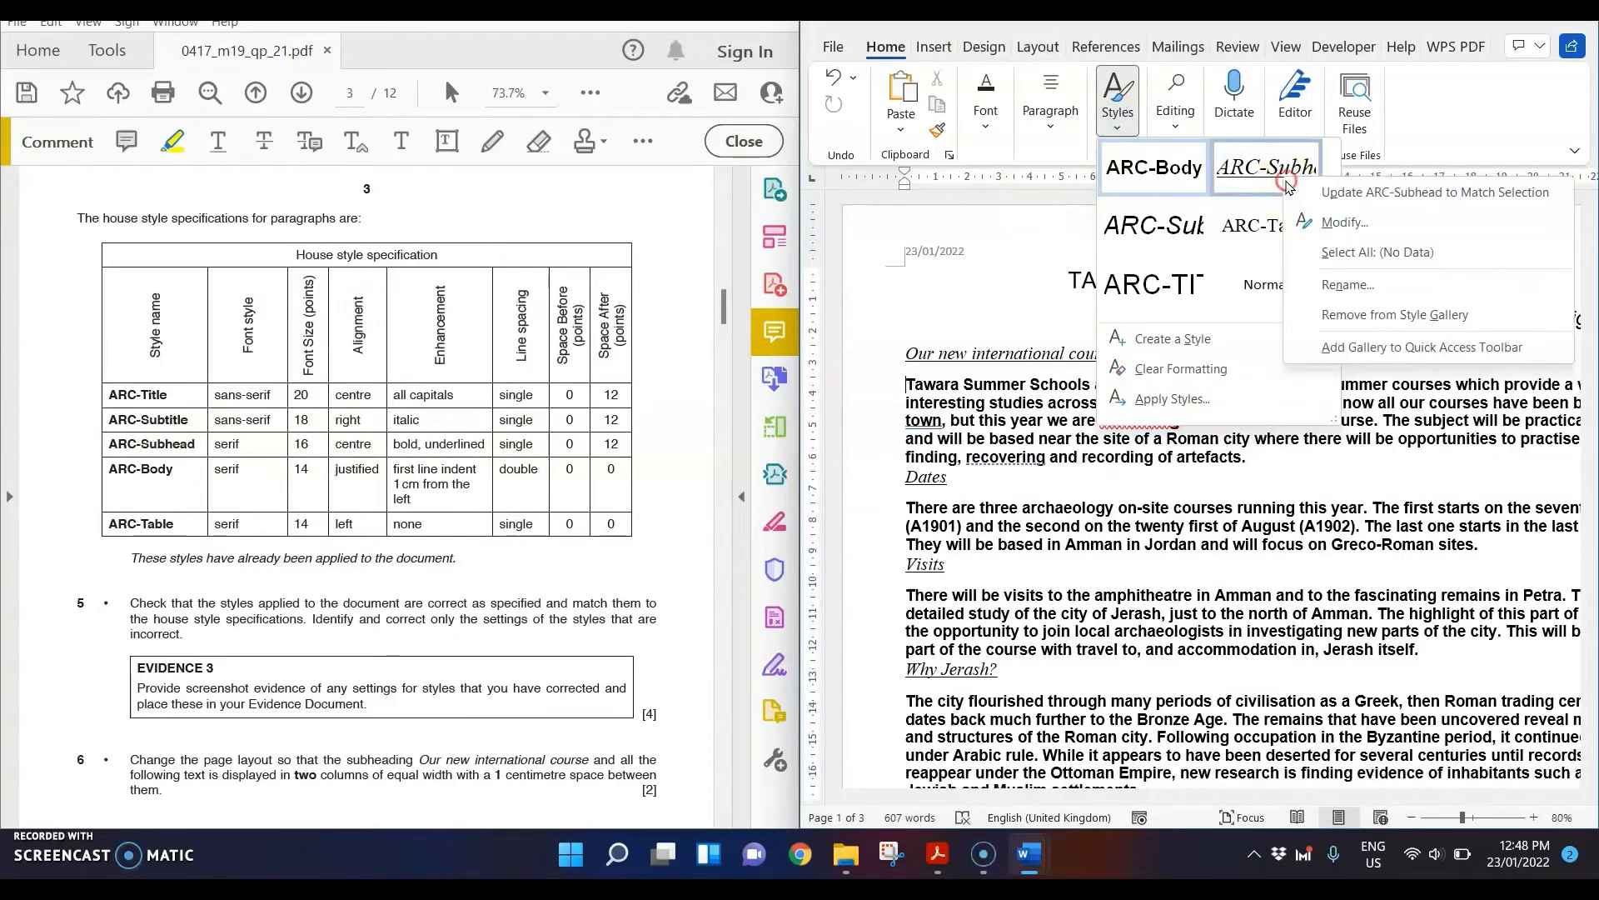
left_click(1332, 216)
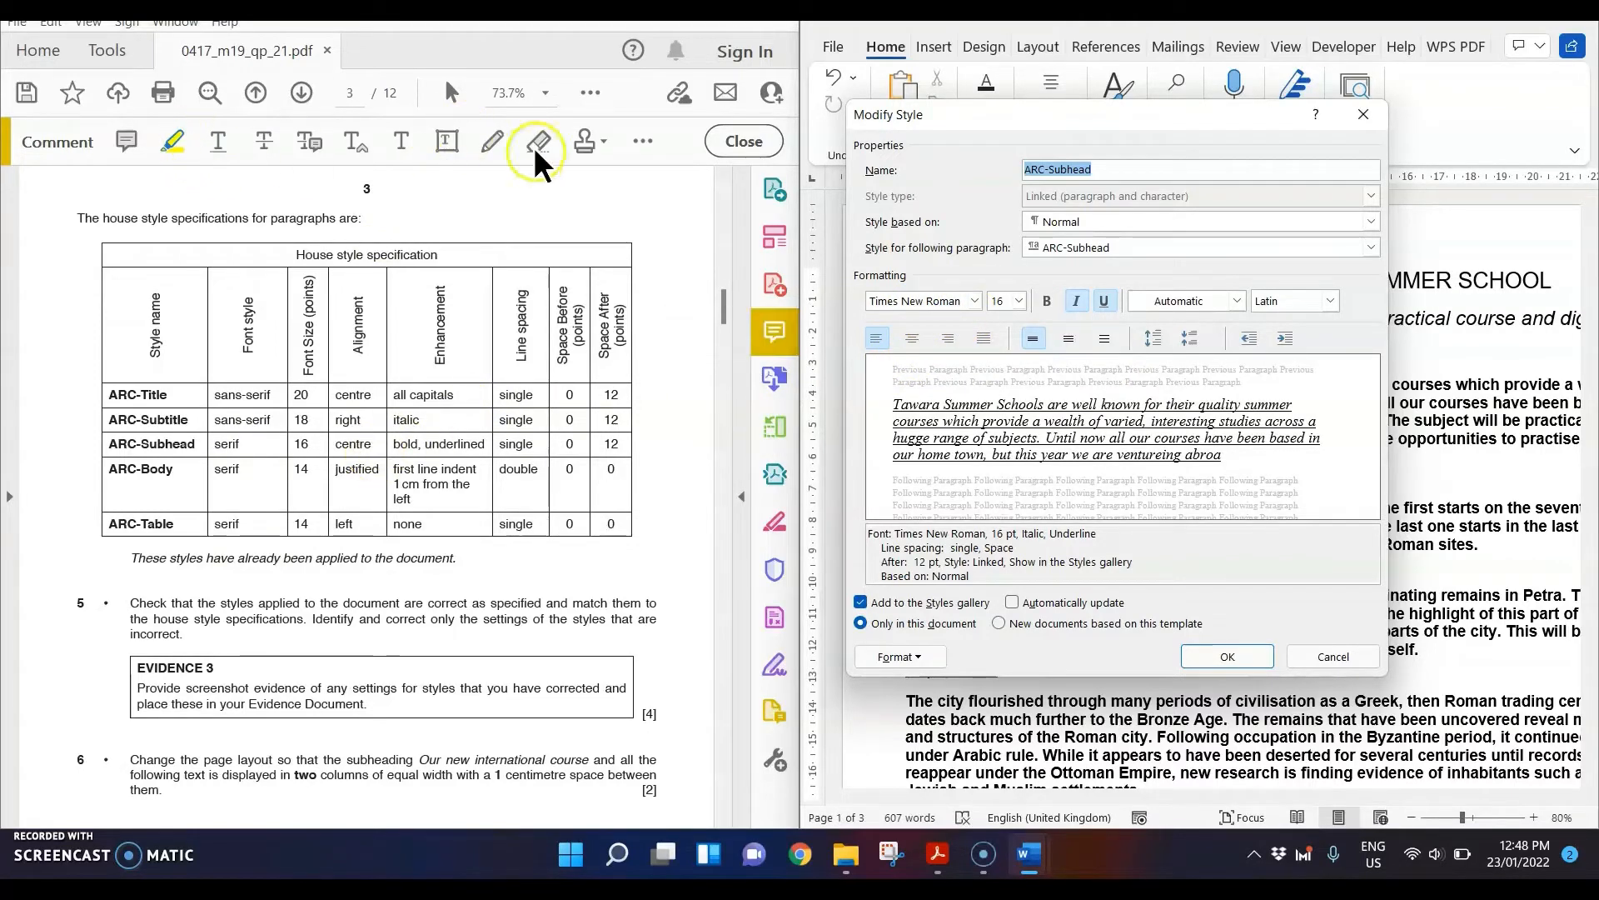
left_click(491, 140)
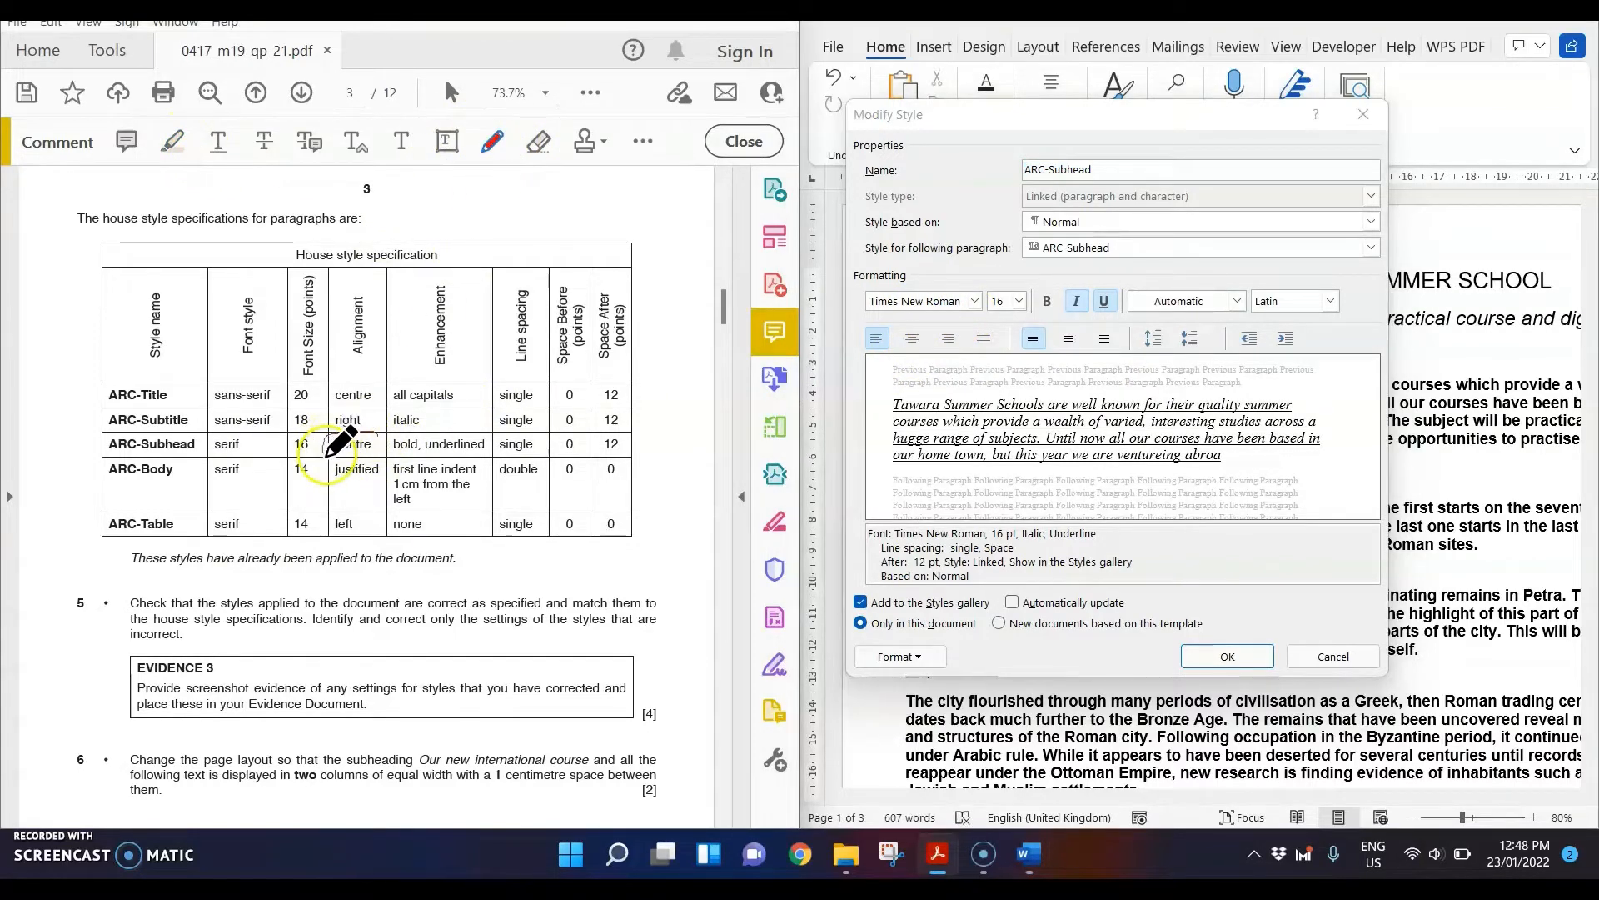
mouse_move(325, 456)
left_mouse_down()
mouse_move(388, 429)
mouse_move(372, 458)
left_mouse_up()
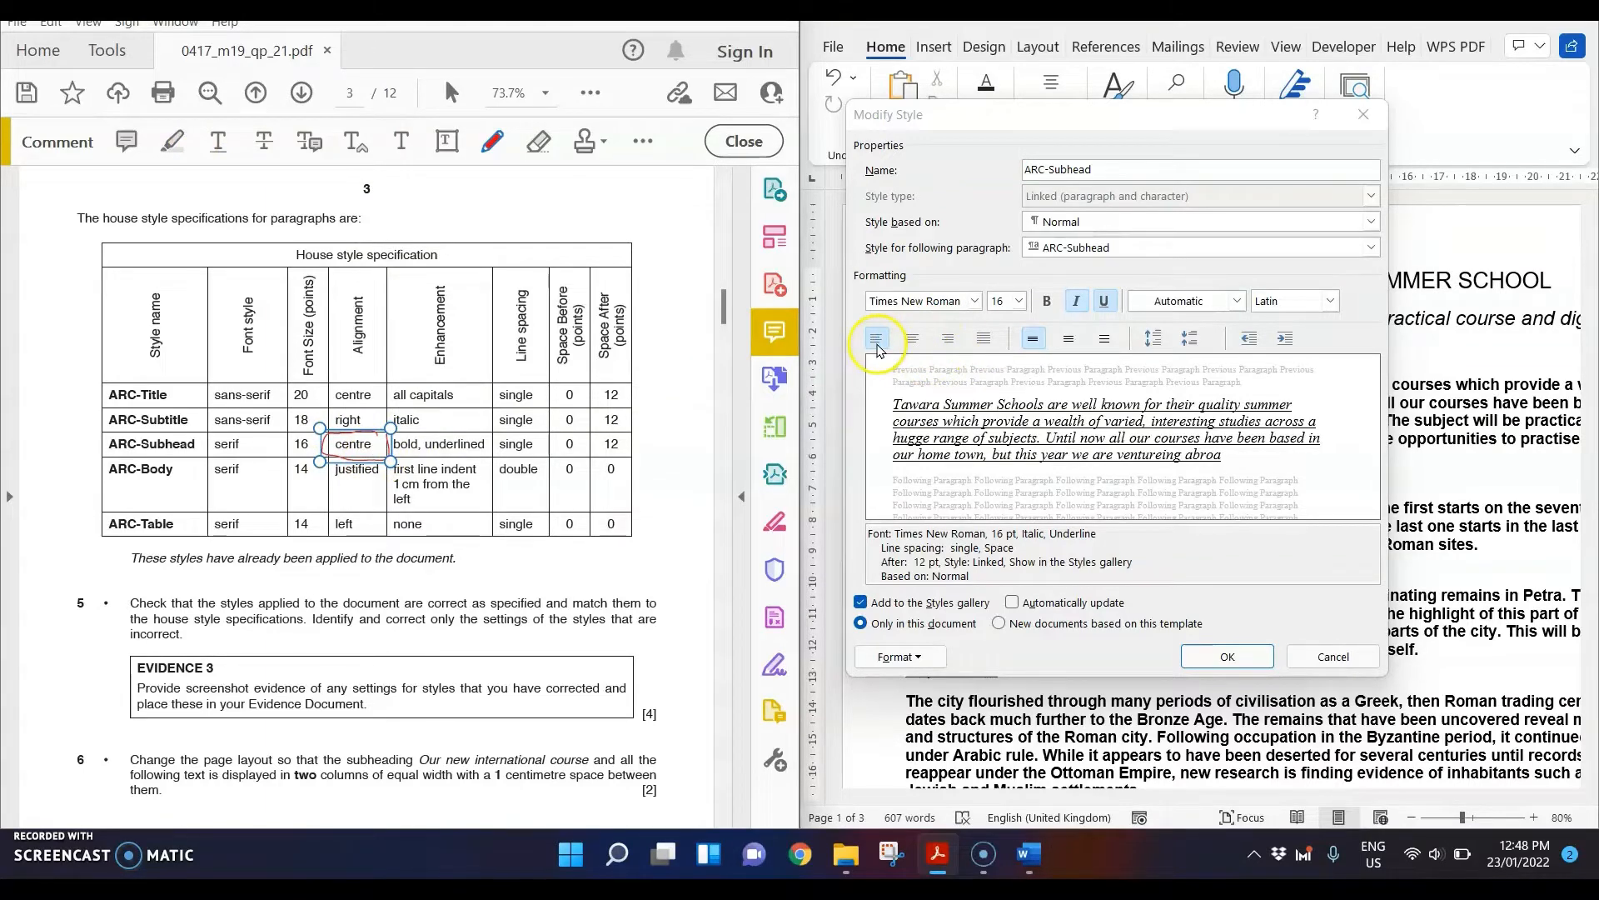
left_click(914, 341)
left_click(915, 342)
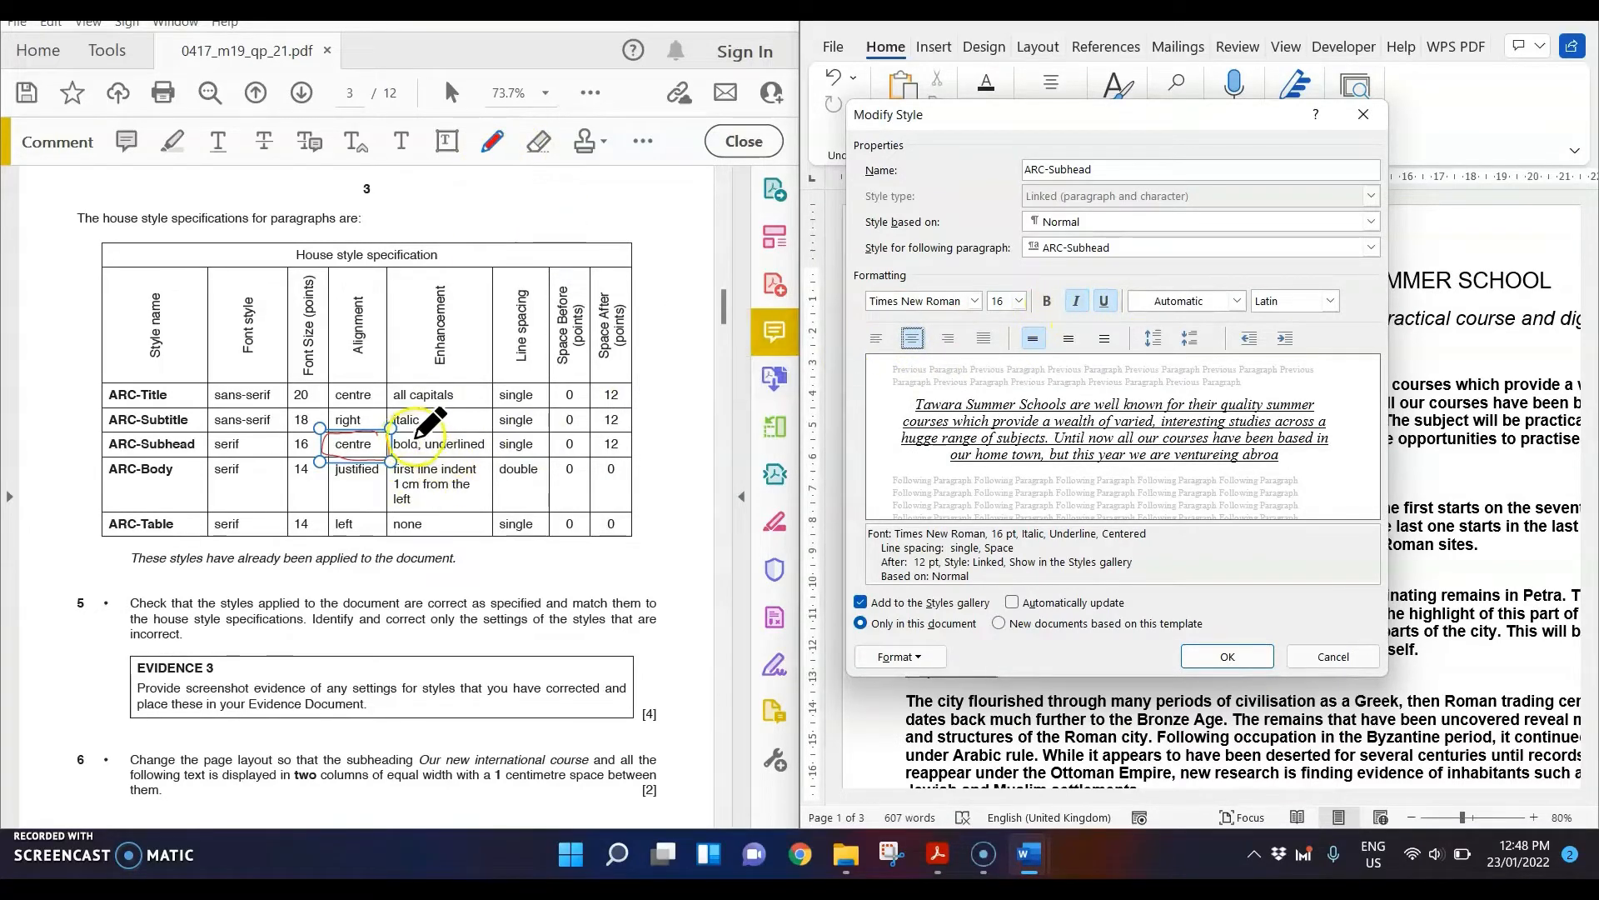
- Circle "bold" in the exam paper's ARC-Subhead row, and make the style bold without italics
mouse_move(418, 433)
left_mouse_down()
mouse_move(385, 445)
mouse_move(425, 454)
mouse_move(429, 434)
left_mouse_up()
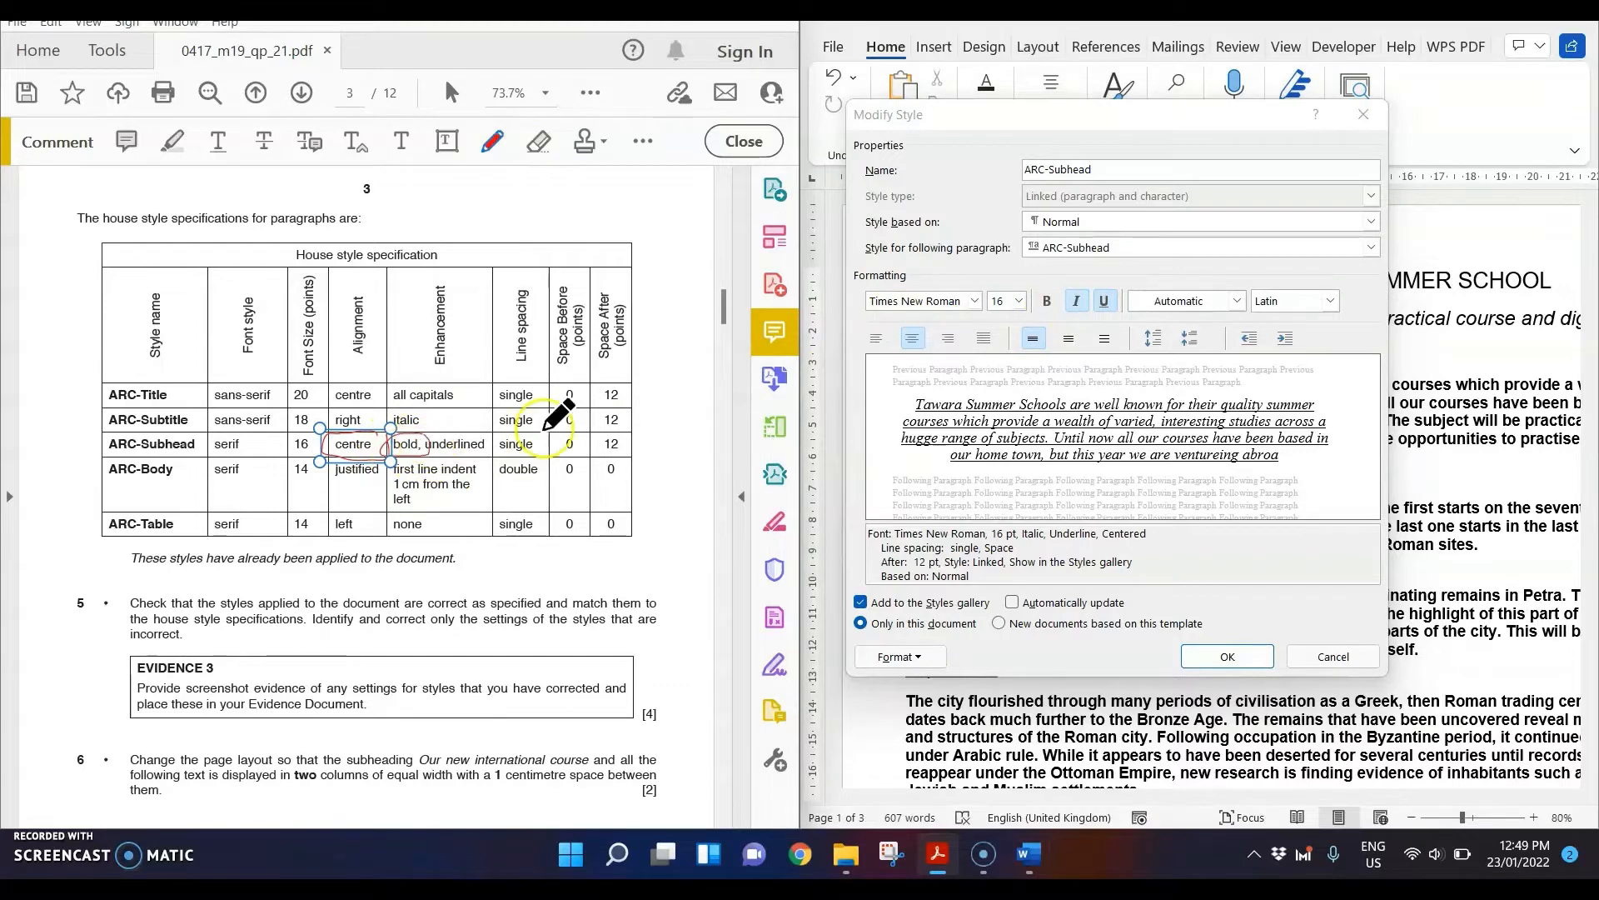
left_click(1047, 303)
left_click(1047, 304)
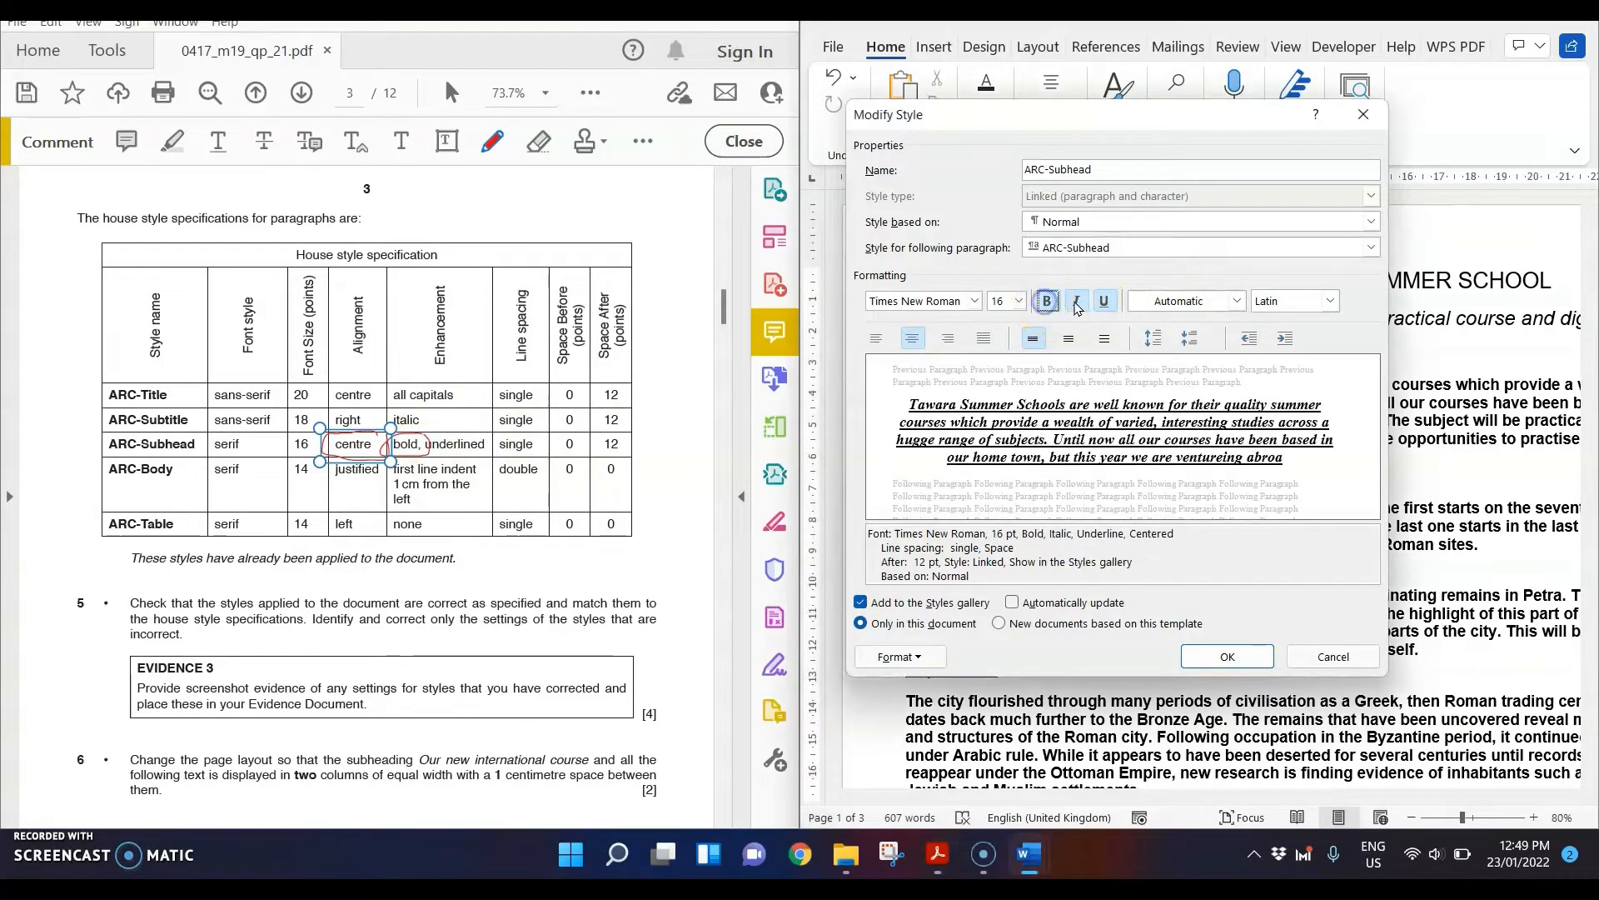
left_click(1075, 301)
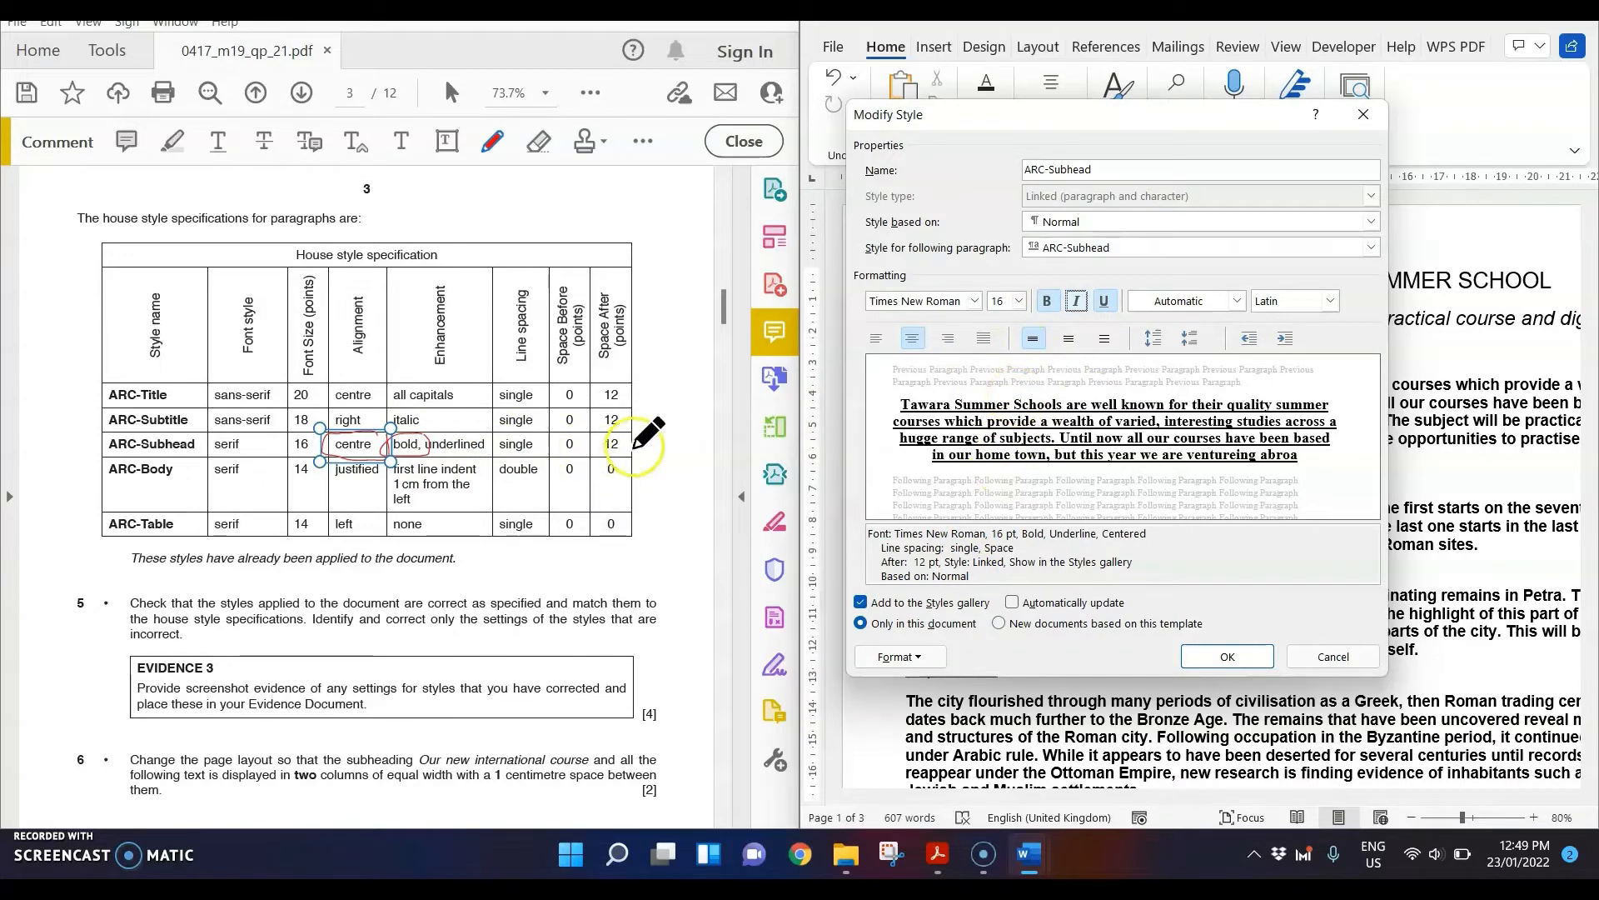
- Check the ARC-Subhead style's paragraph spacing settings and apply the style changes to the document
left_click(903, 657)
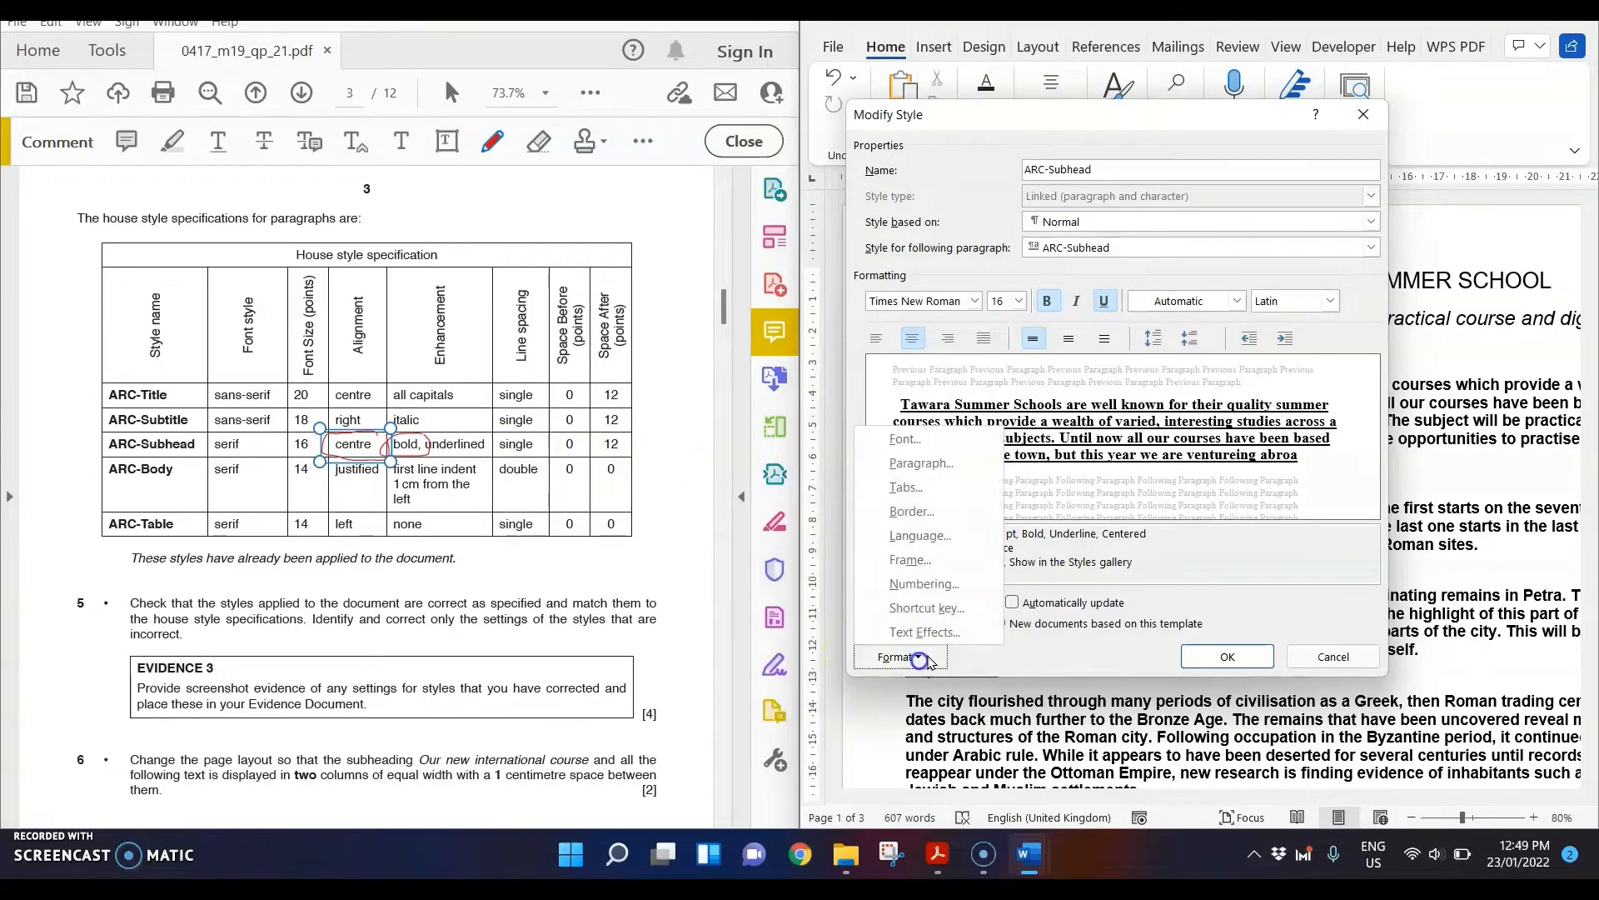
left_click(972, 457)
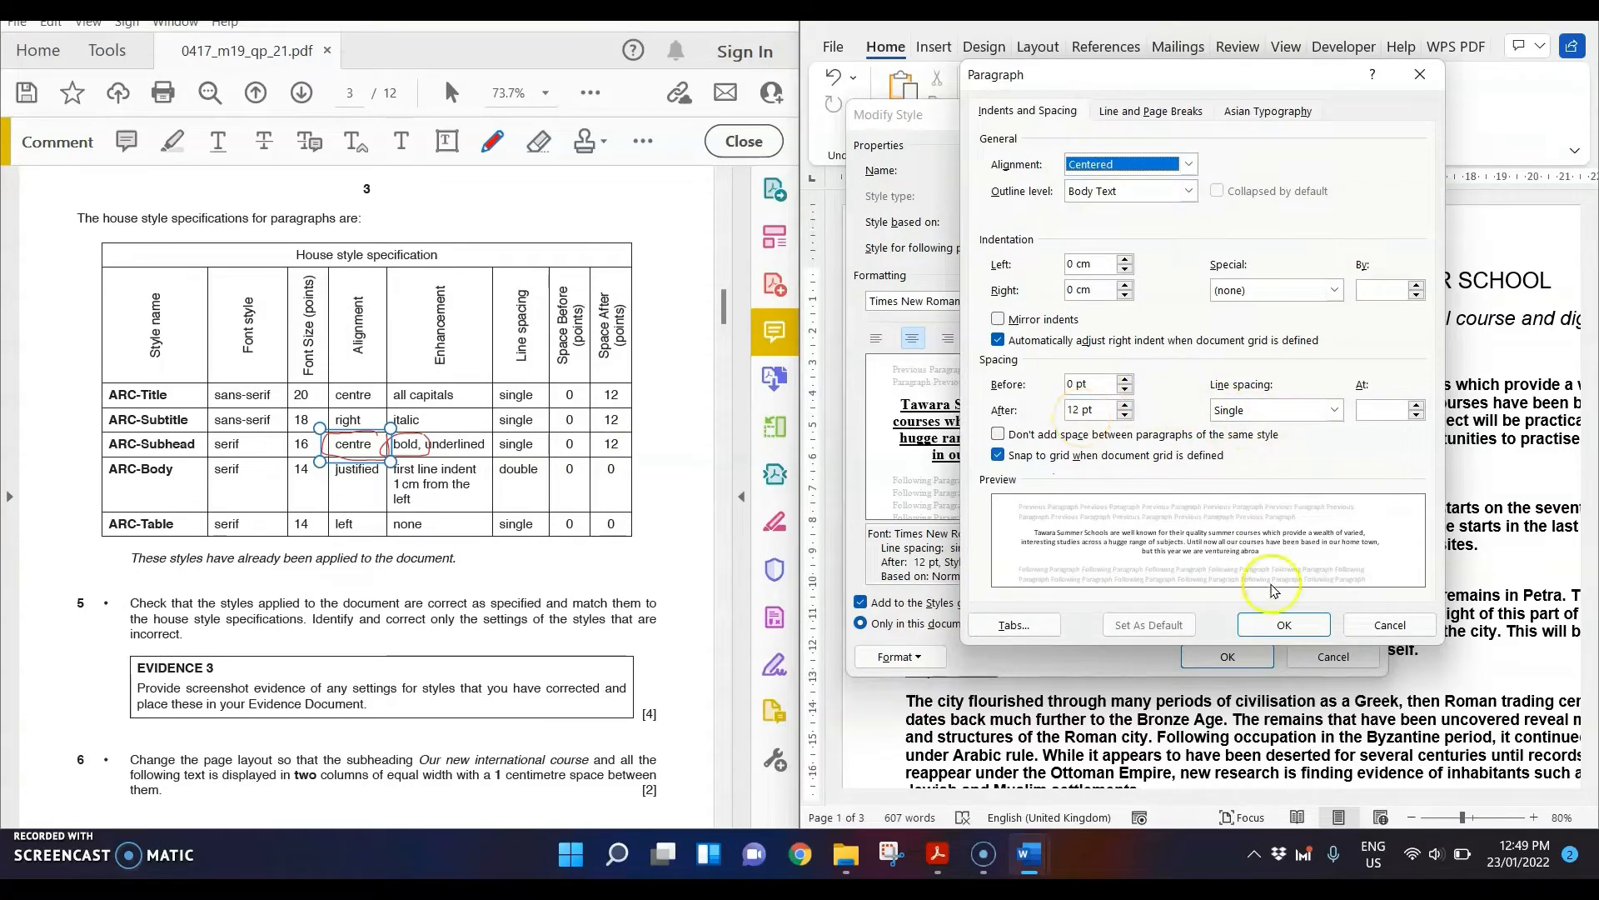
left_click(1281, 635)
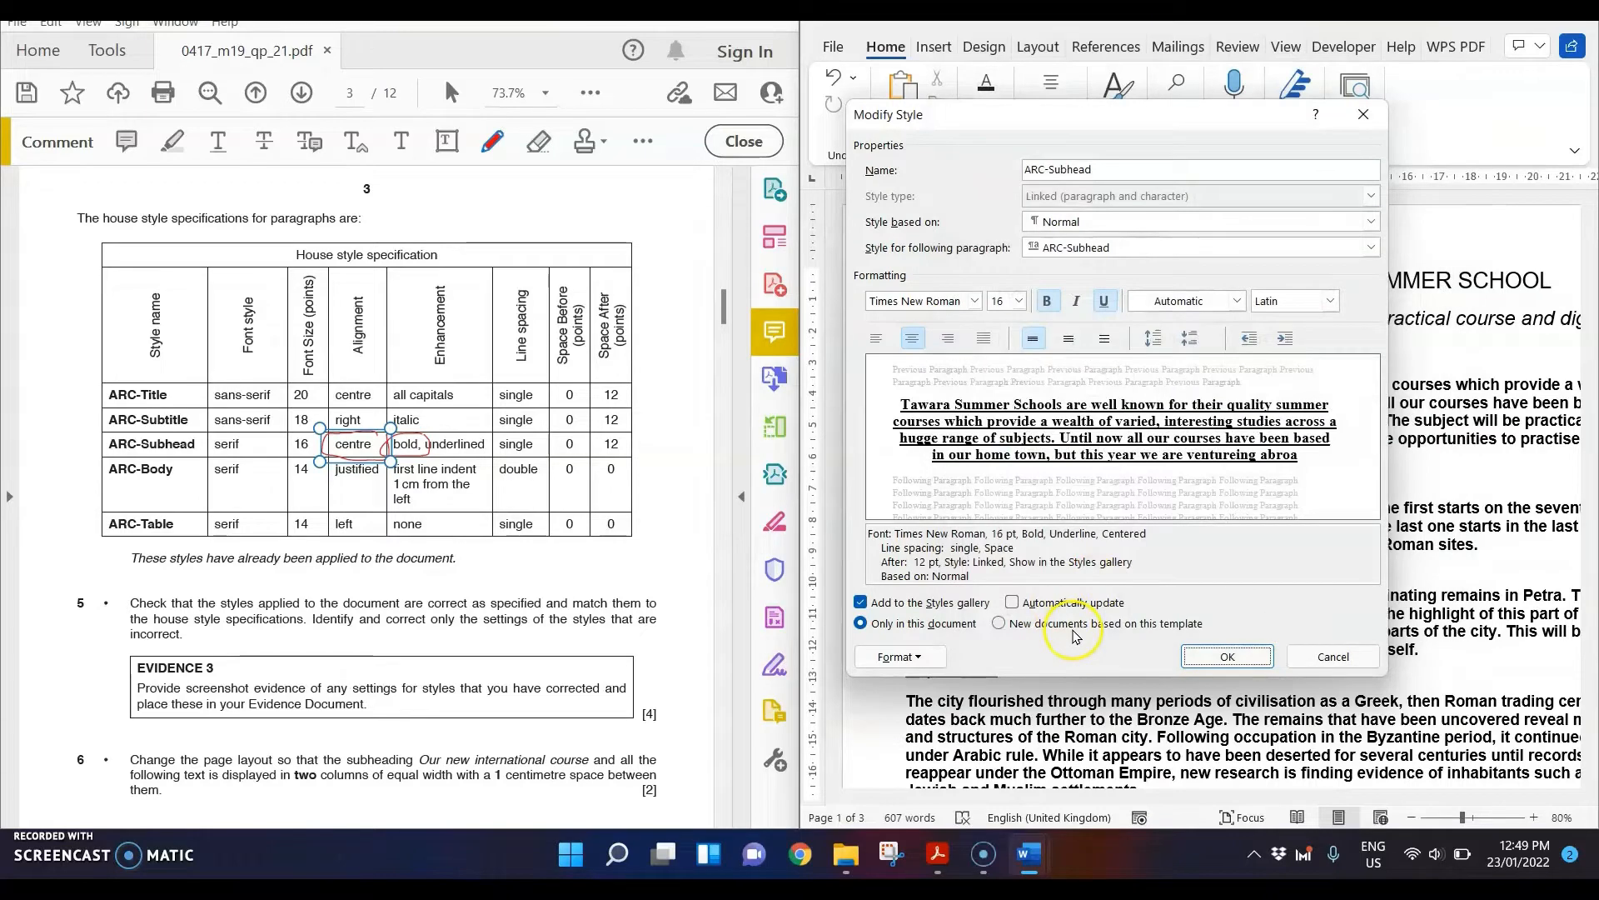
left_click(1237, 657)
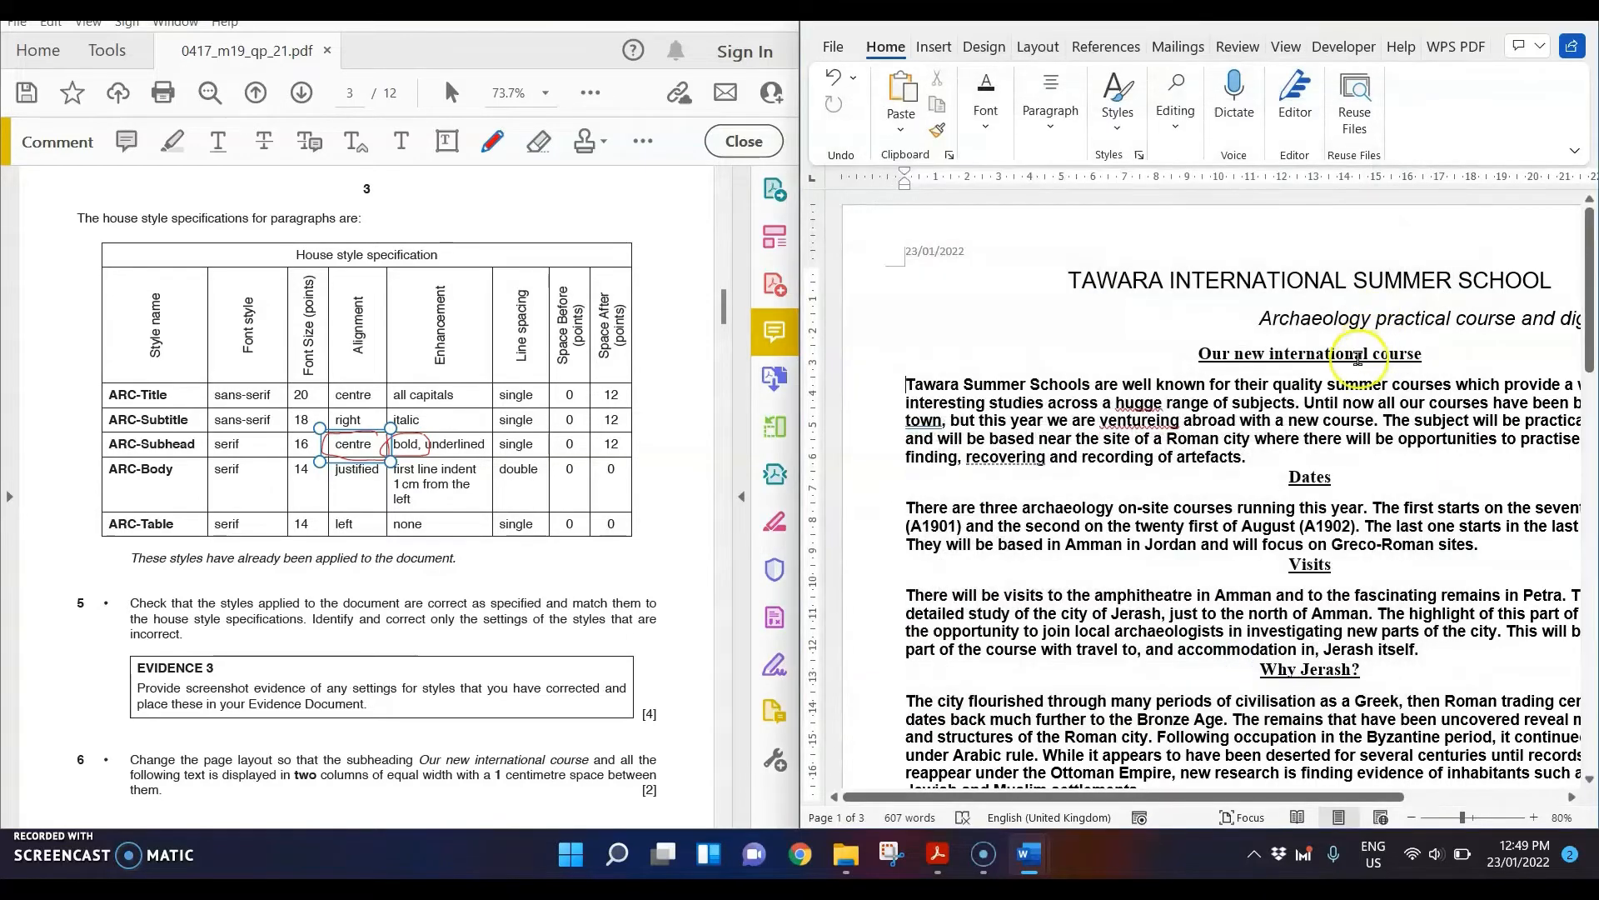
- Inspect the formatting of the subheading "Our new international course" in A190XINFO.docx
left_click(1327, 354)
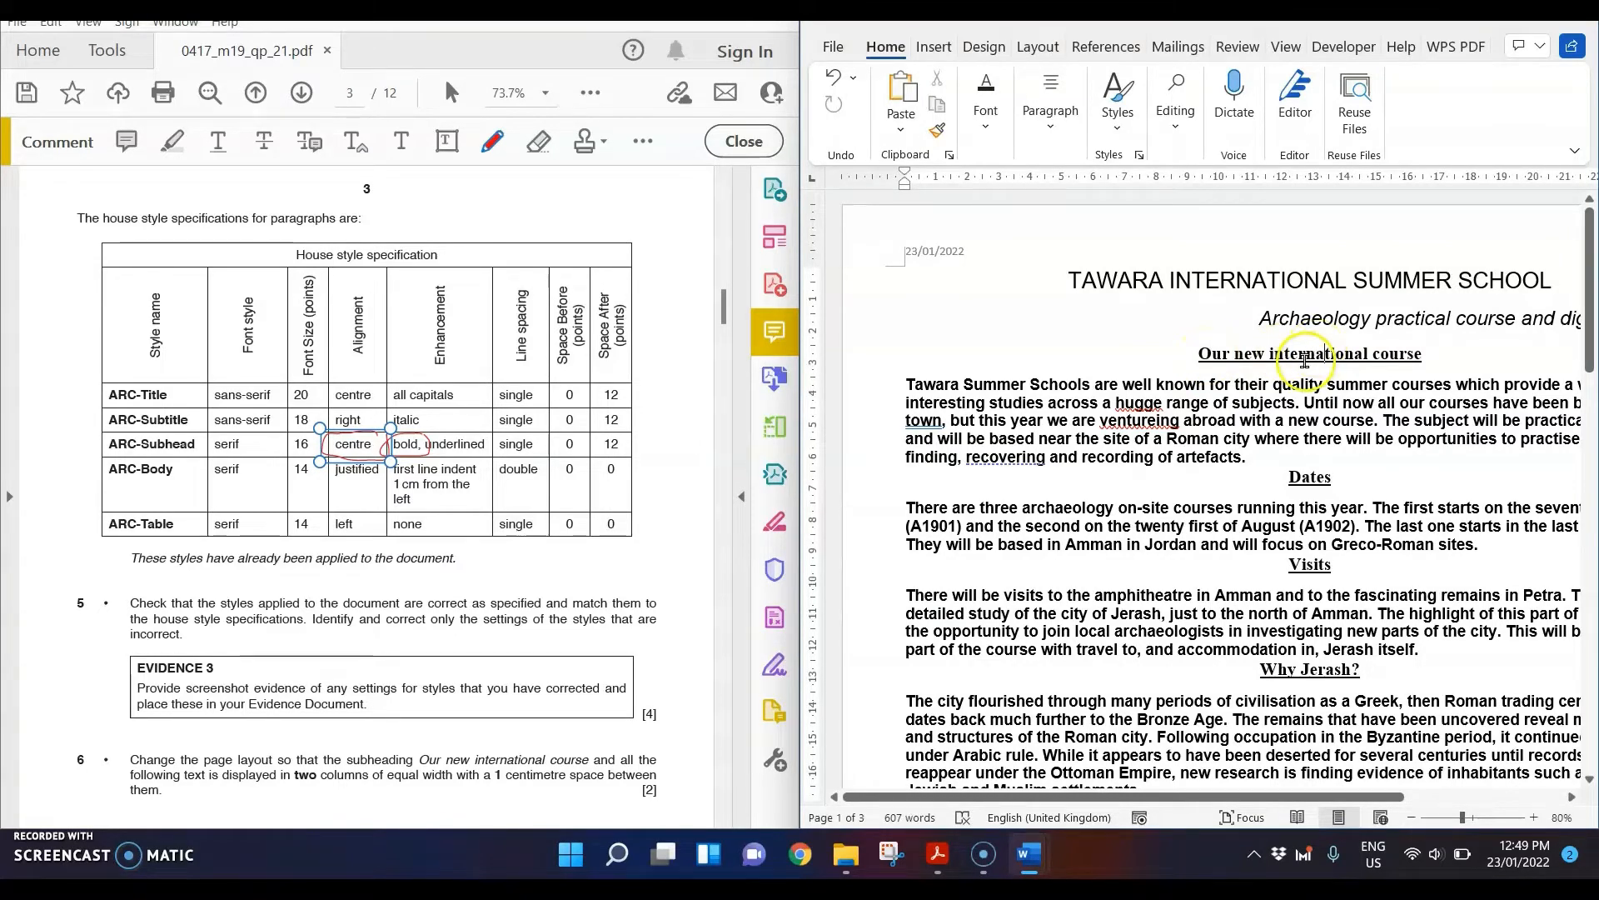
left_click_drag(1195, 355, 1421, 354)
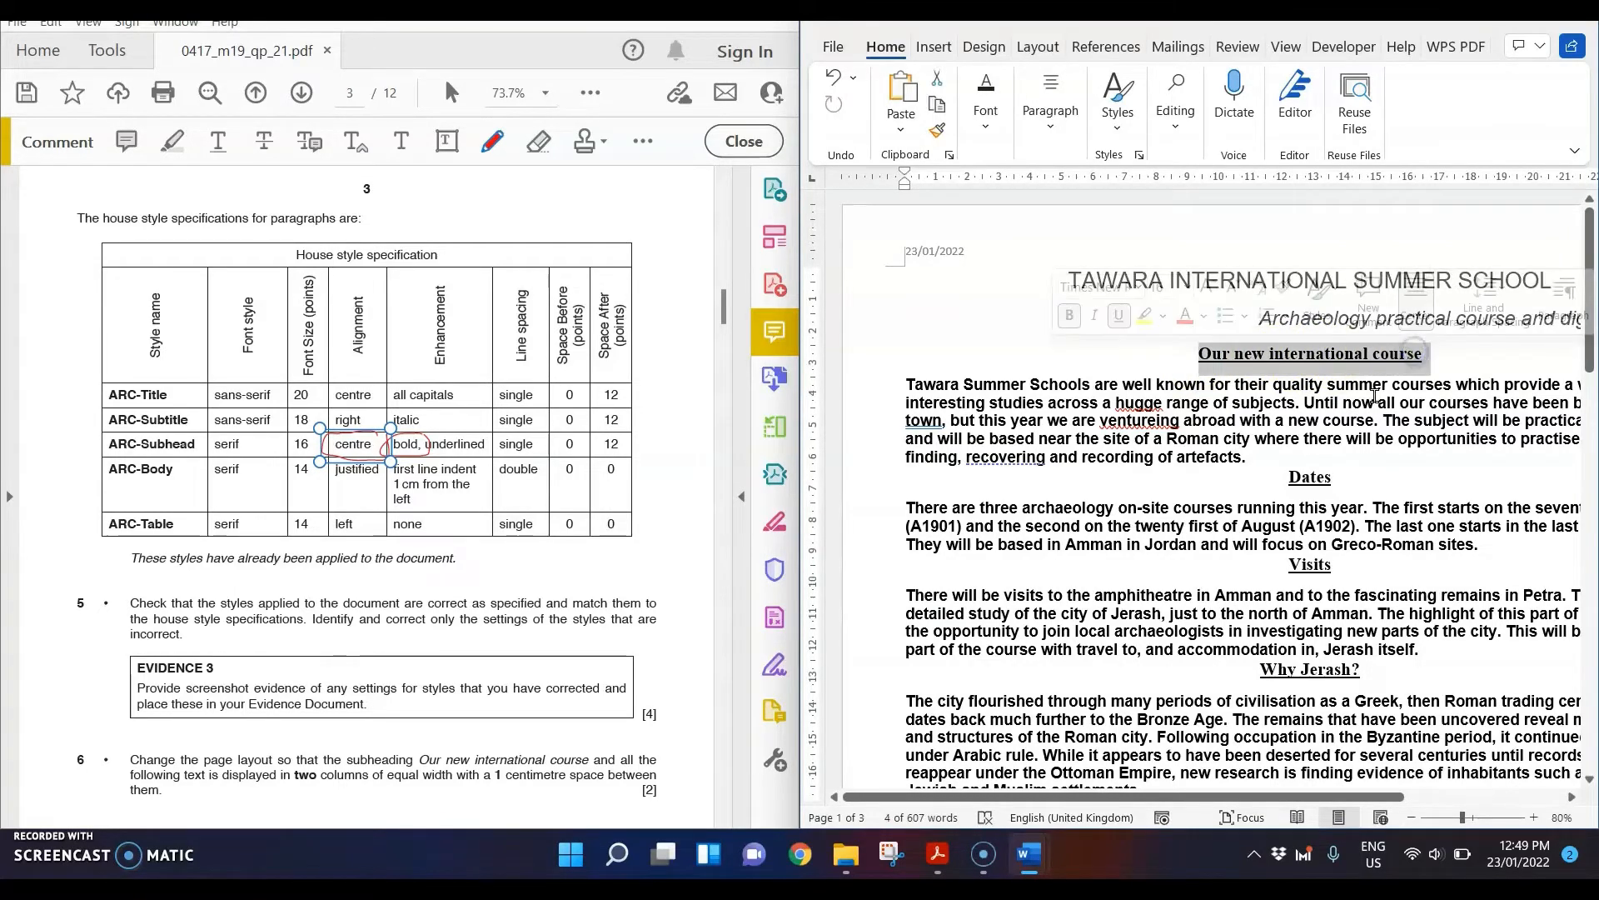
left_click(1297, 352)
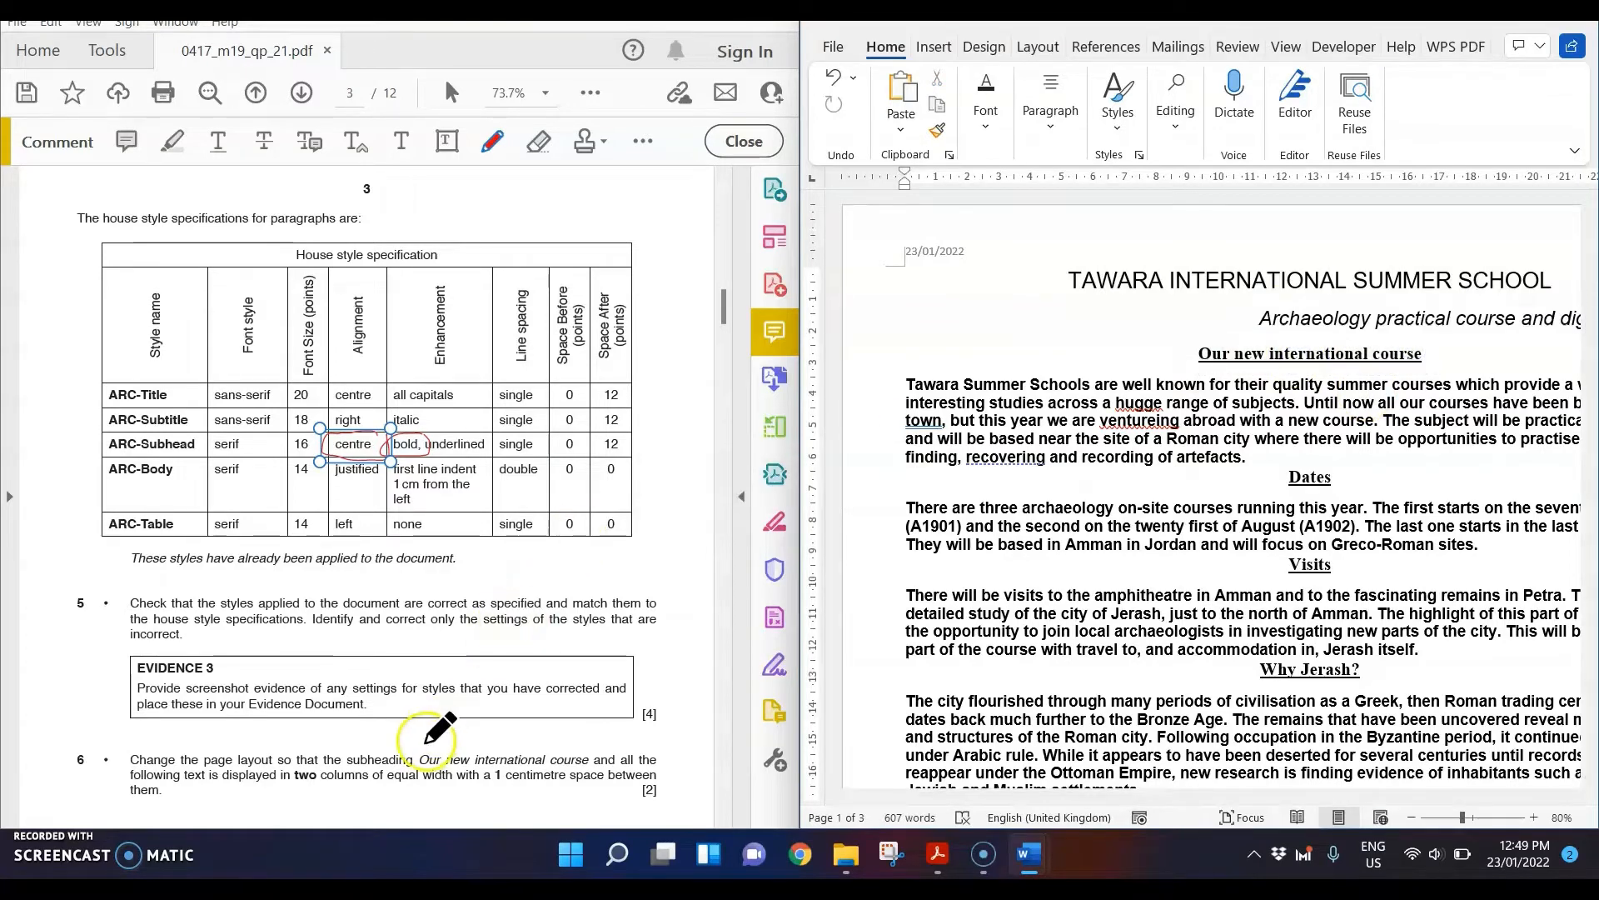
left_click(1115, 141)
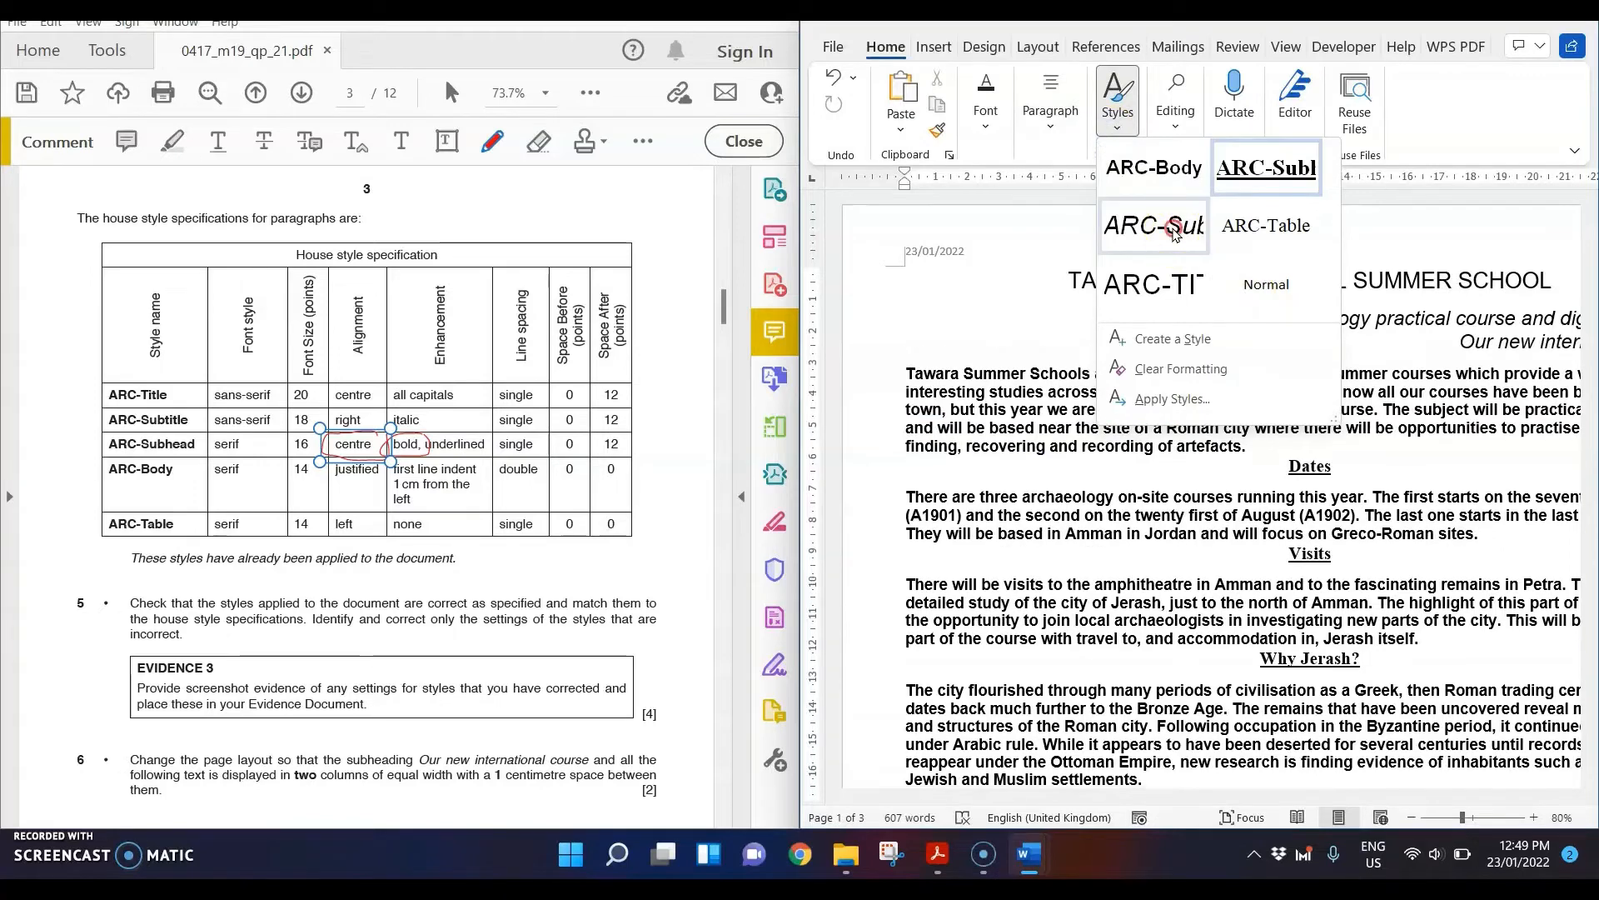
right_click(1174, 232)
left_click(1231, 269)
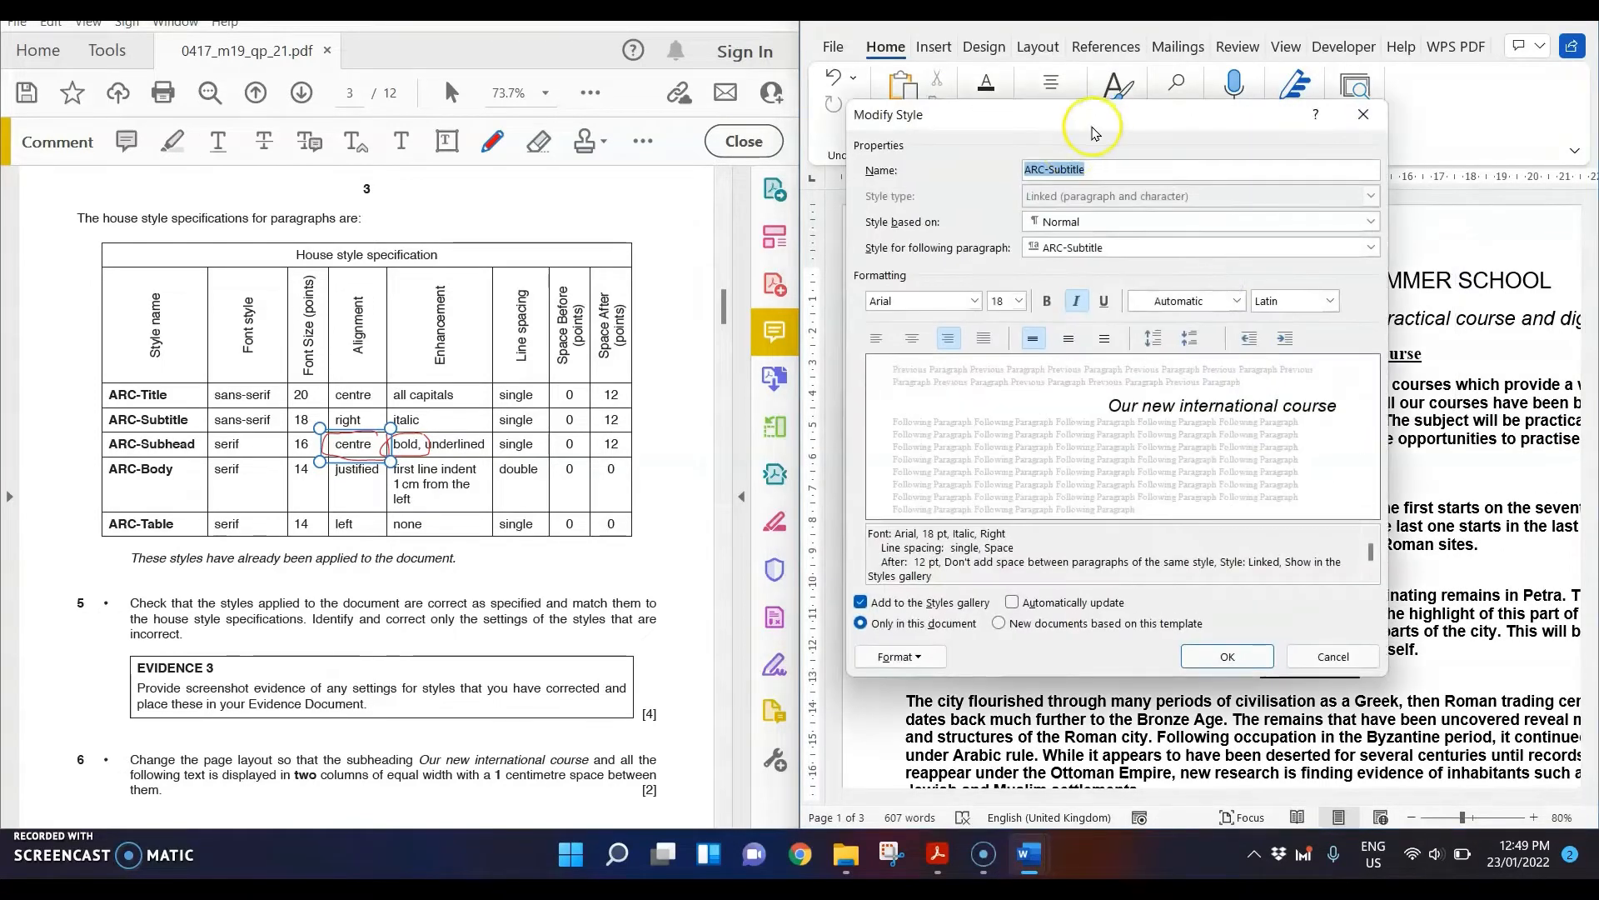
left_click_drag(1092, 148, 892, 139)
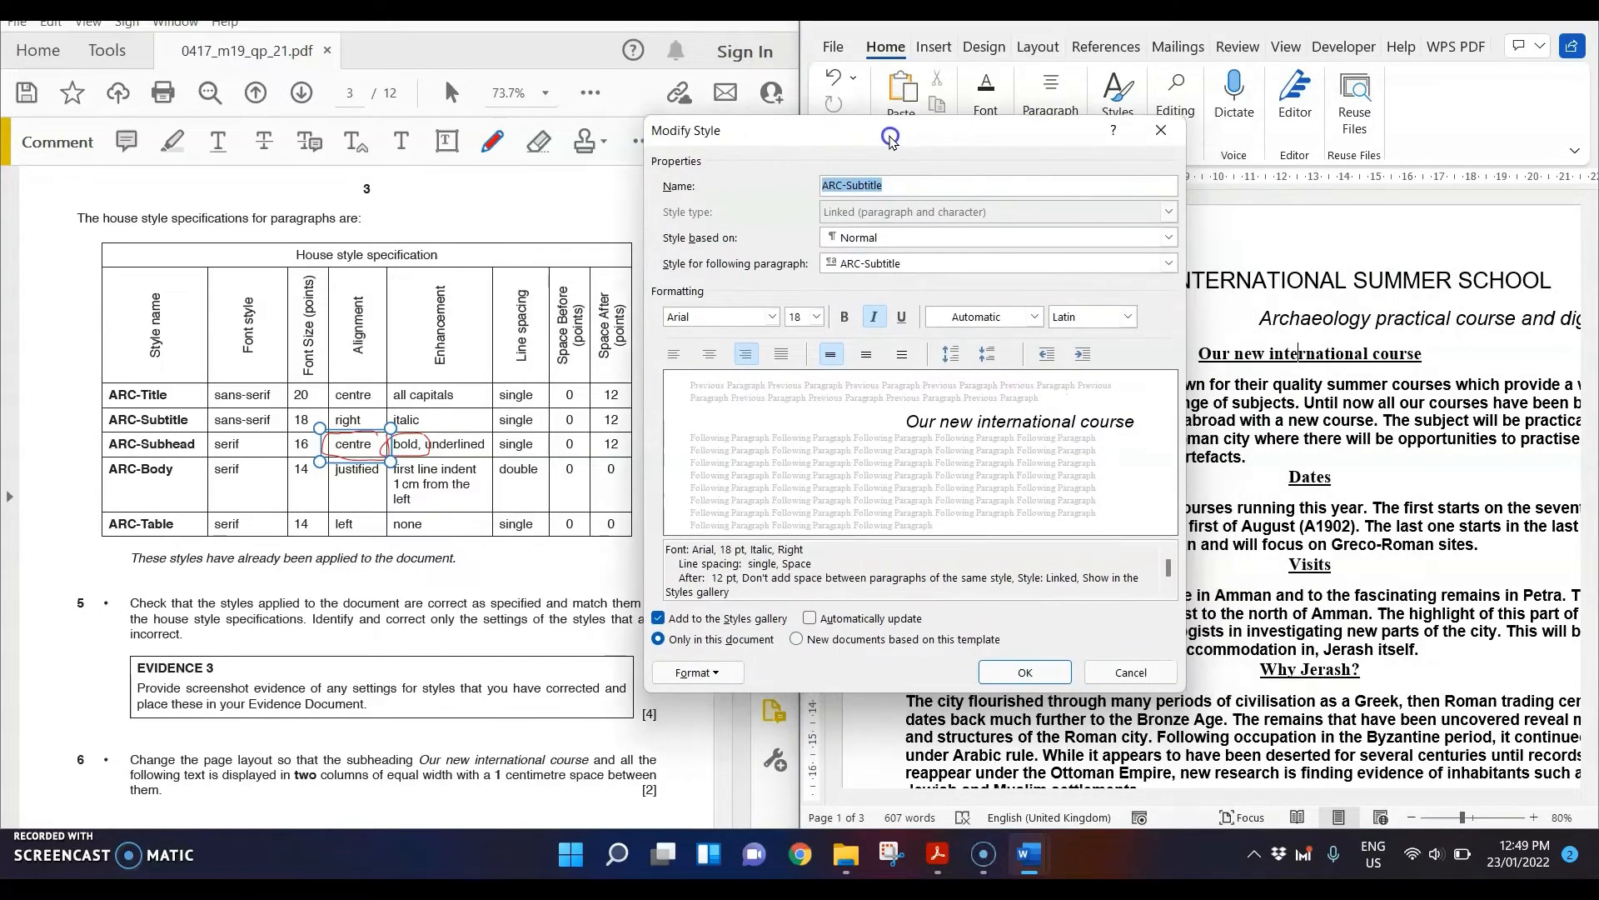
left_click(1161, 130)
- Arrange the ARC-Subhead style's Modify Style and Paragraph settings side by side and capture both in a screenshot for Evidence 3
left_click(1108, 127)
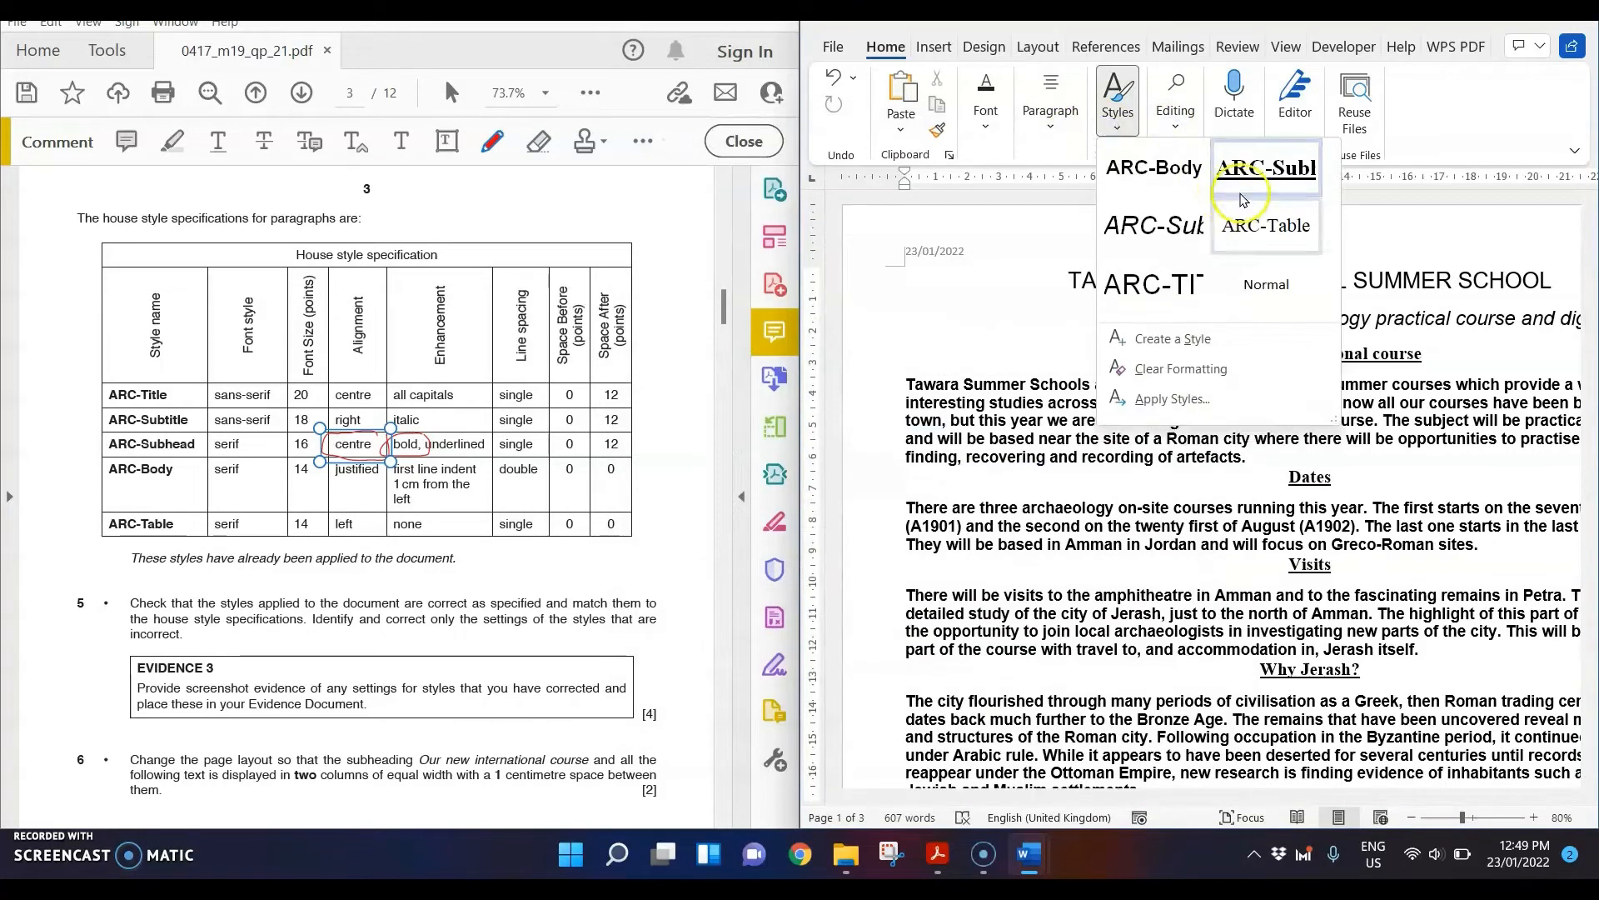
right_click(1231, 193)
left_click(1266, 218)
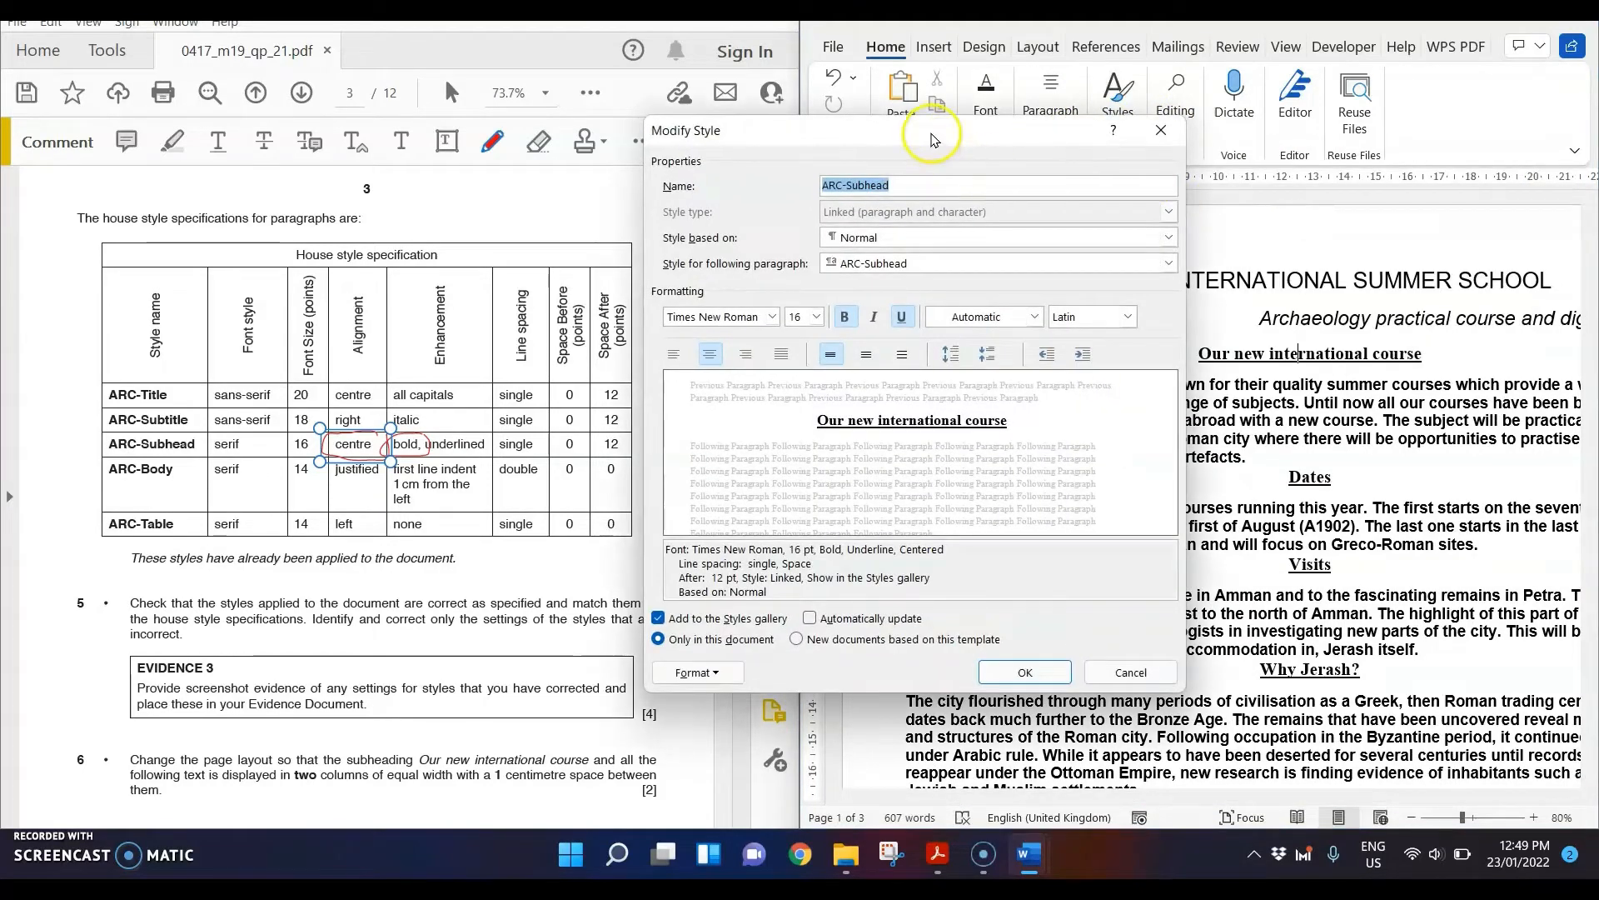
left_click_drag(937, 133, 875, 127)
left_click(635, 667)
left_click(657, 472)
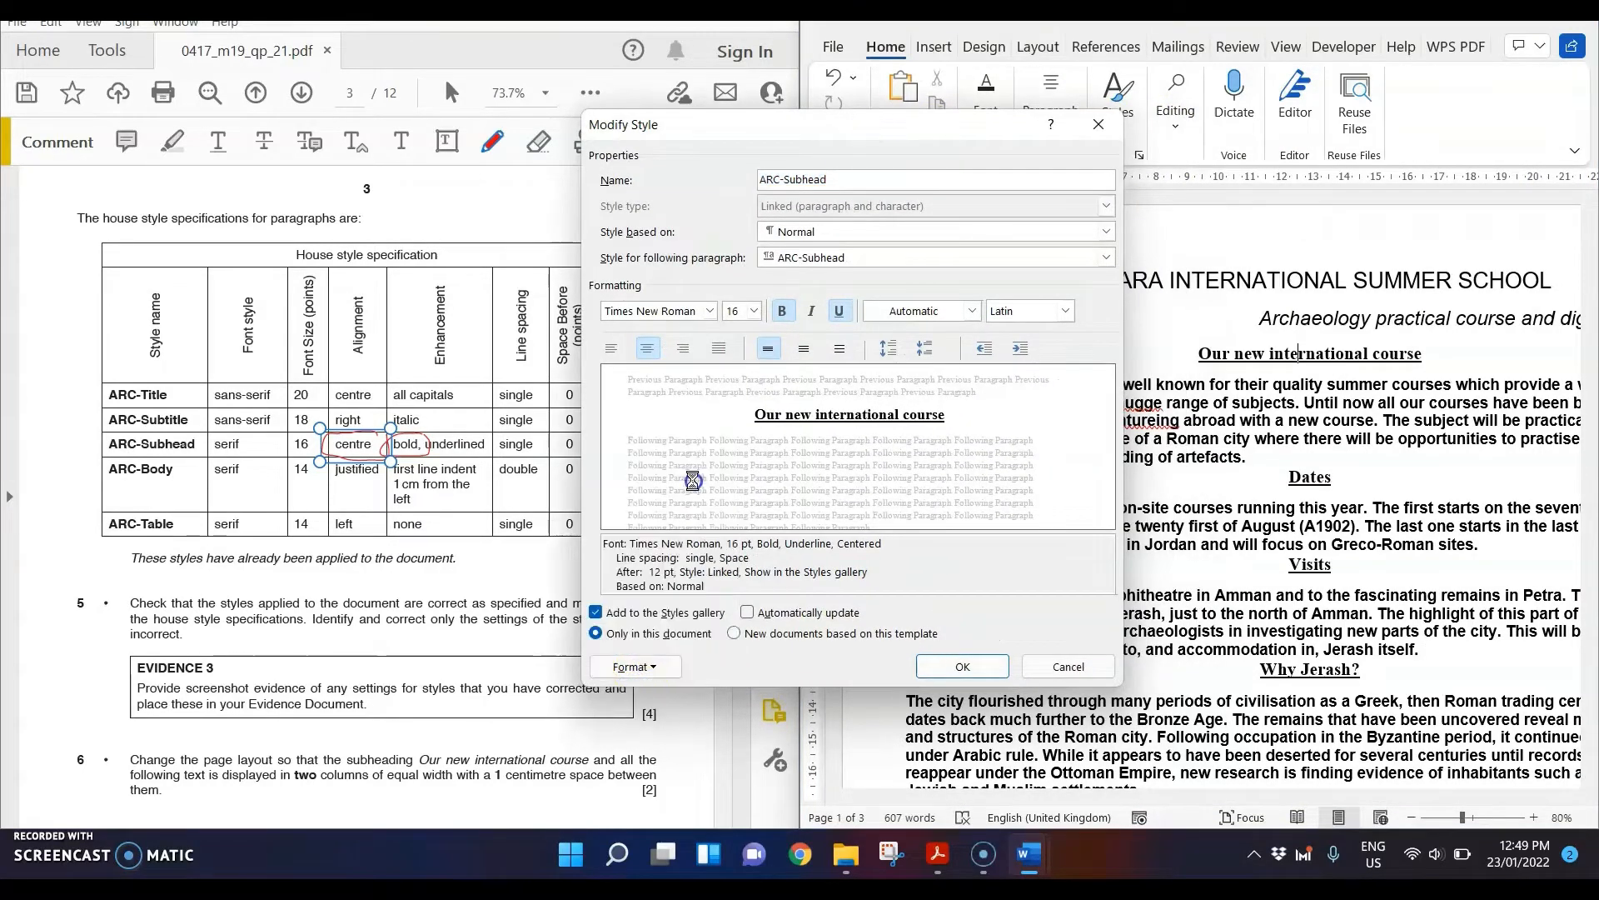
left_click_drag(1041, 73, 1203, 125)
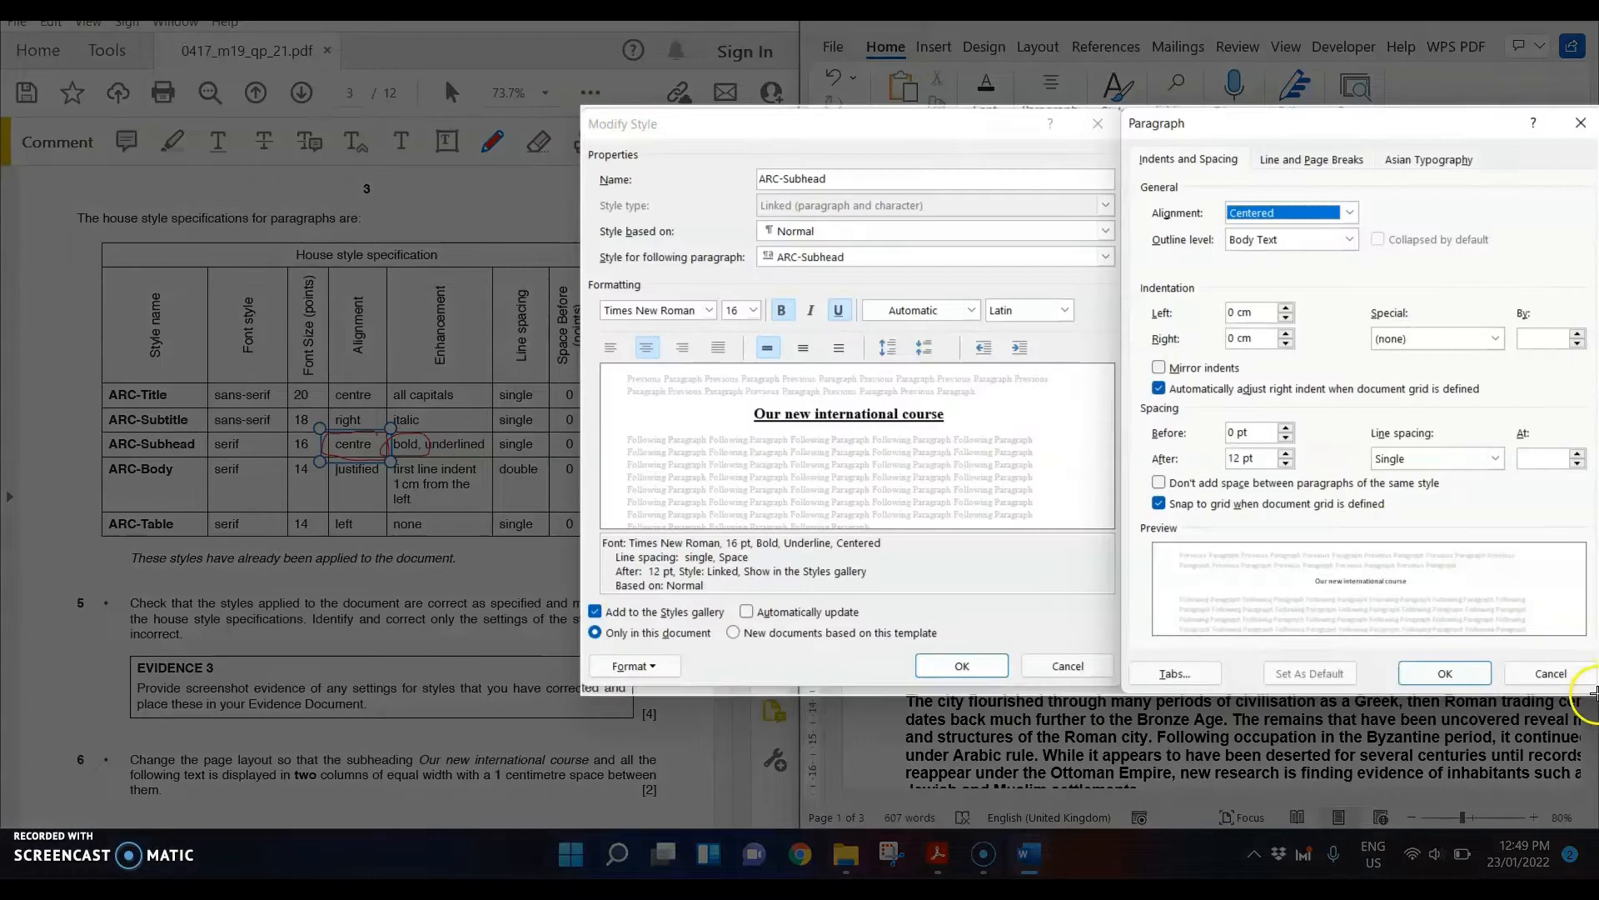
left_click_drag(1597, 692, 1597, 703)
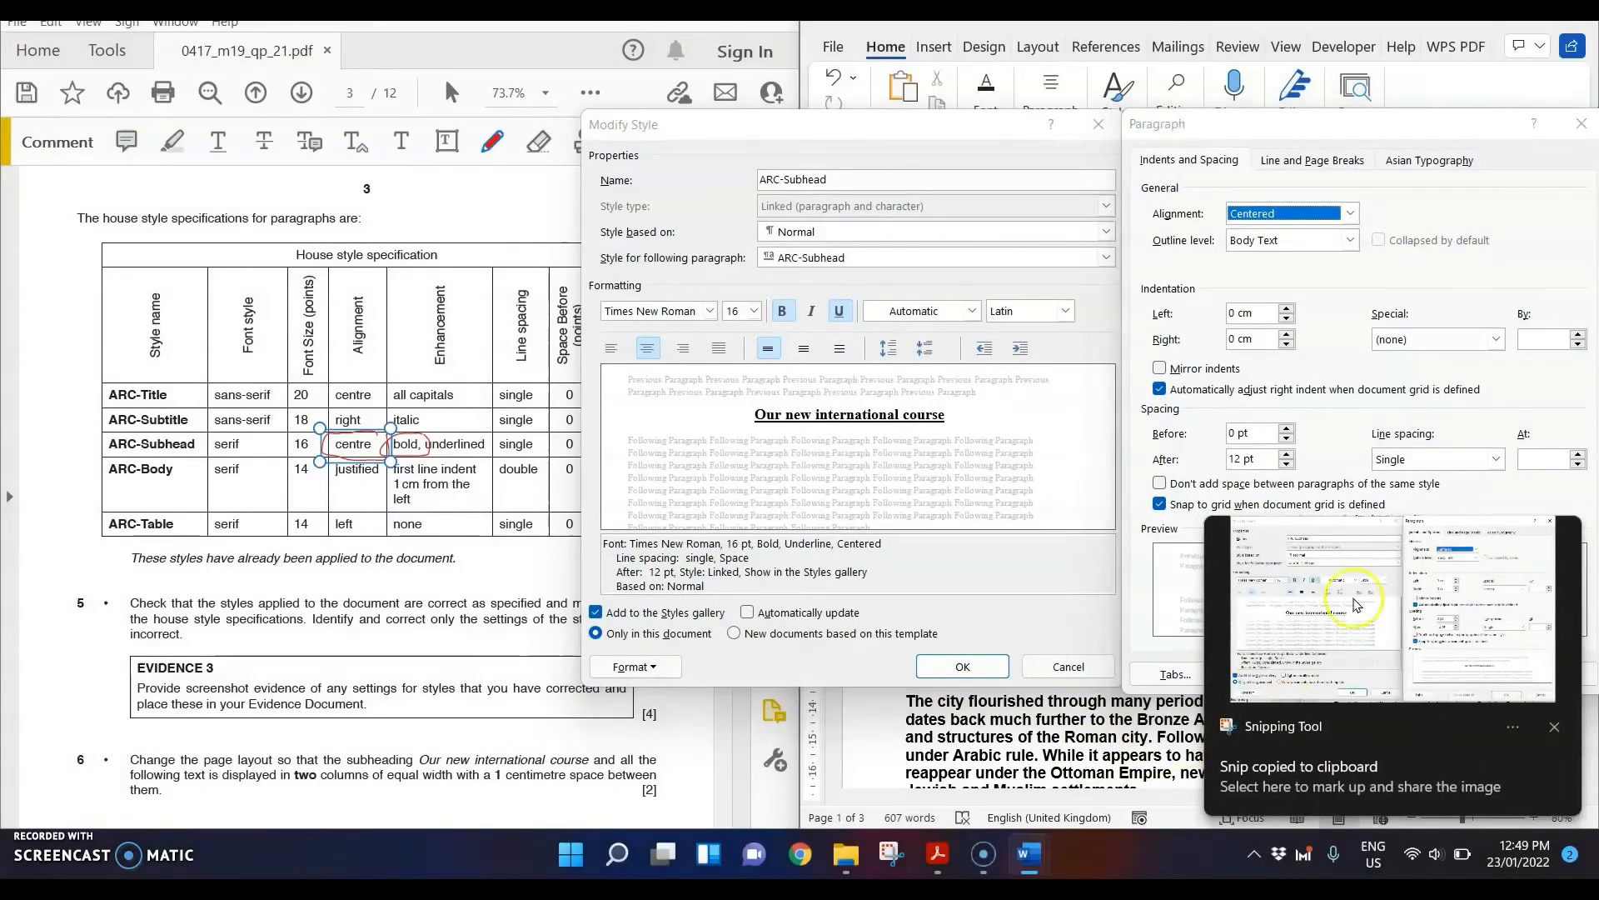
- Close the ARC-Subhead style settings, switch to the evidence document and insert a page break before "Evidence 3:"
left_click_drag(1433, 125, 1161, 64)
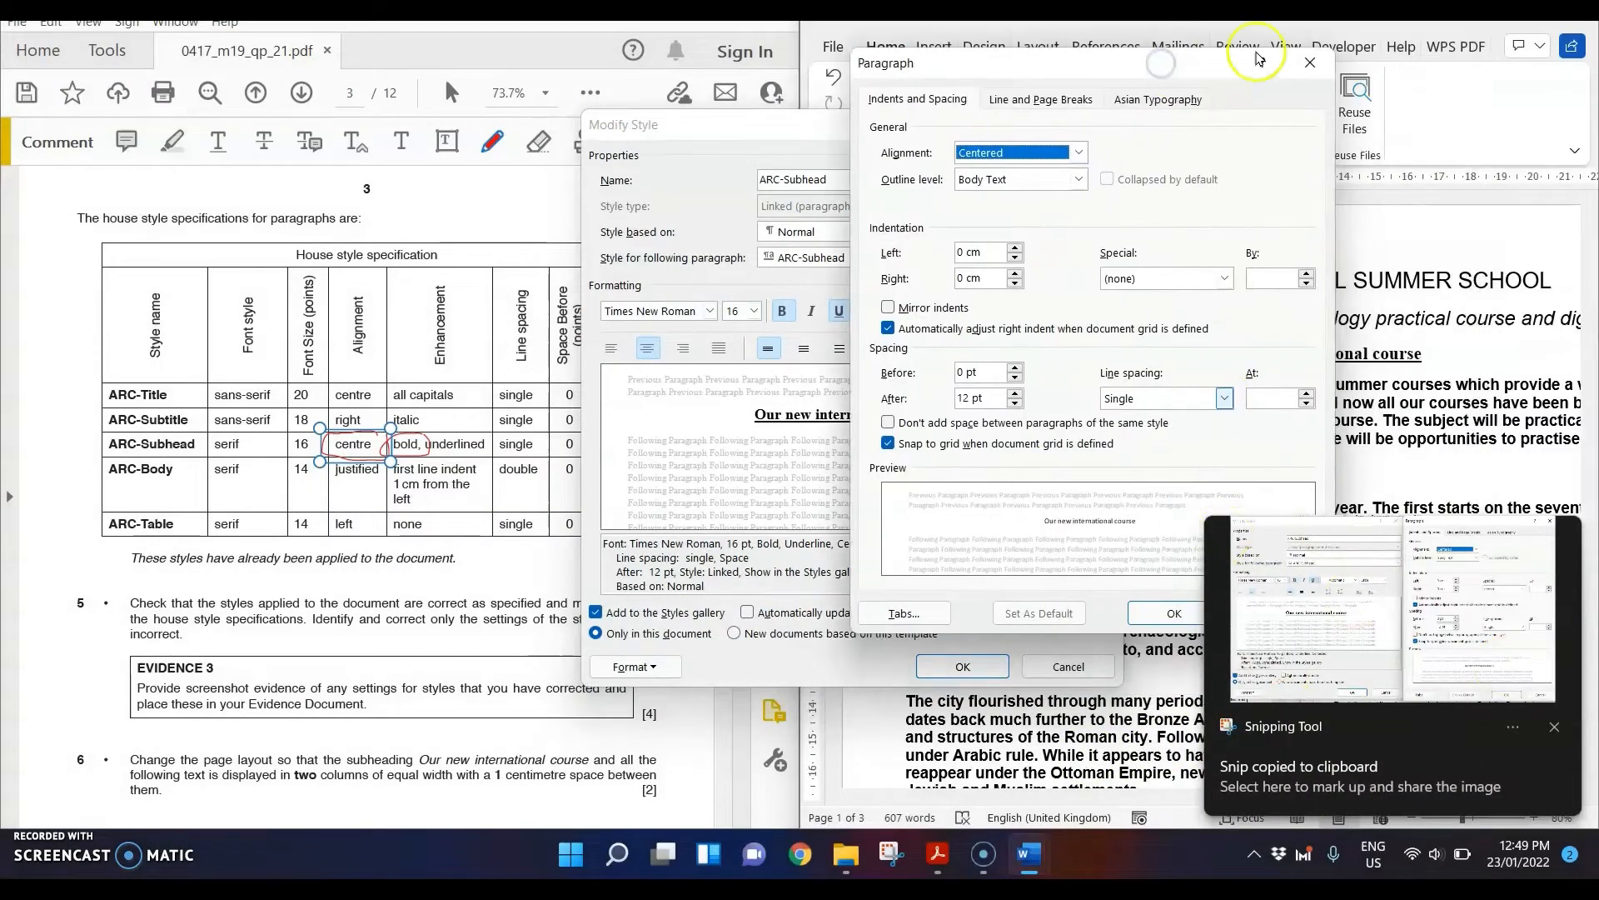
left_click(1310, 63)
left_click(1098, 125)
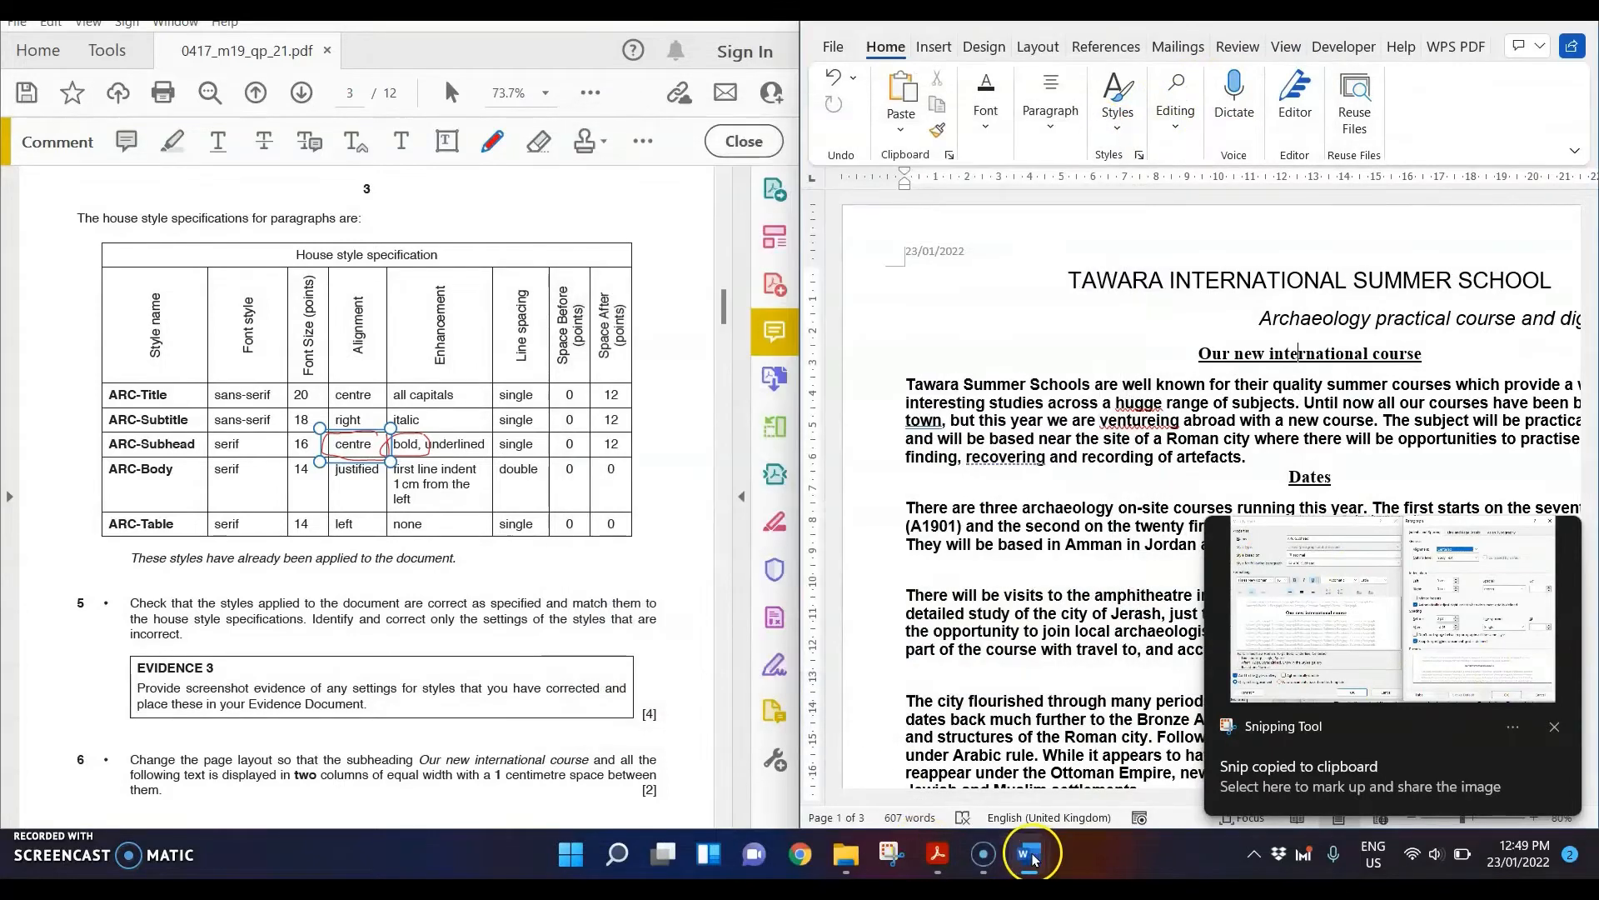
left_click(873, 752)
scroll(737, 537, "down", 7)
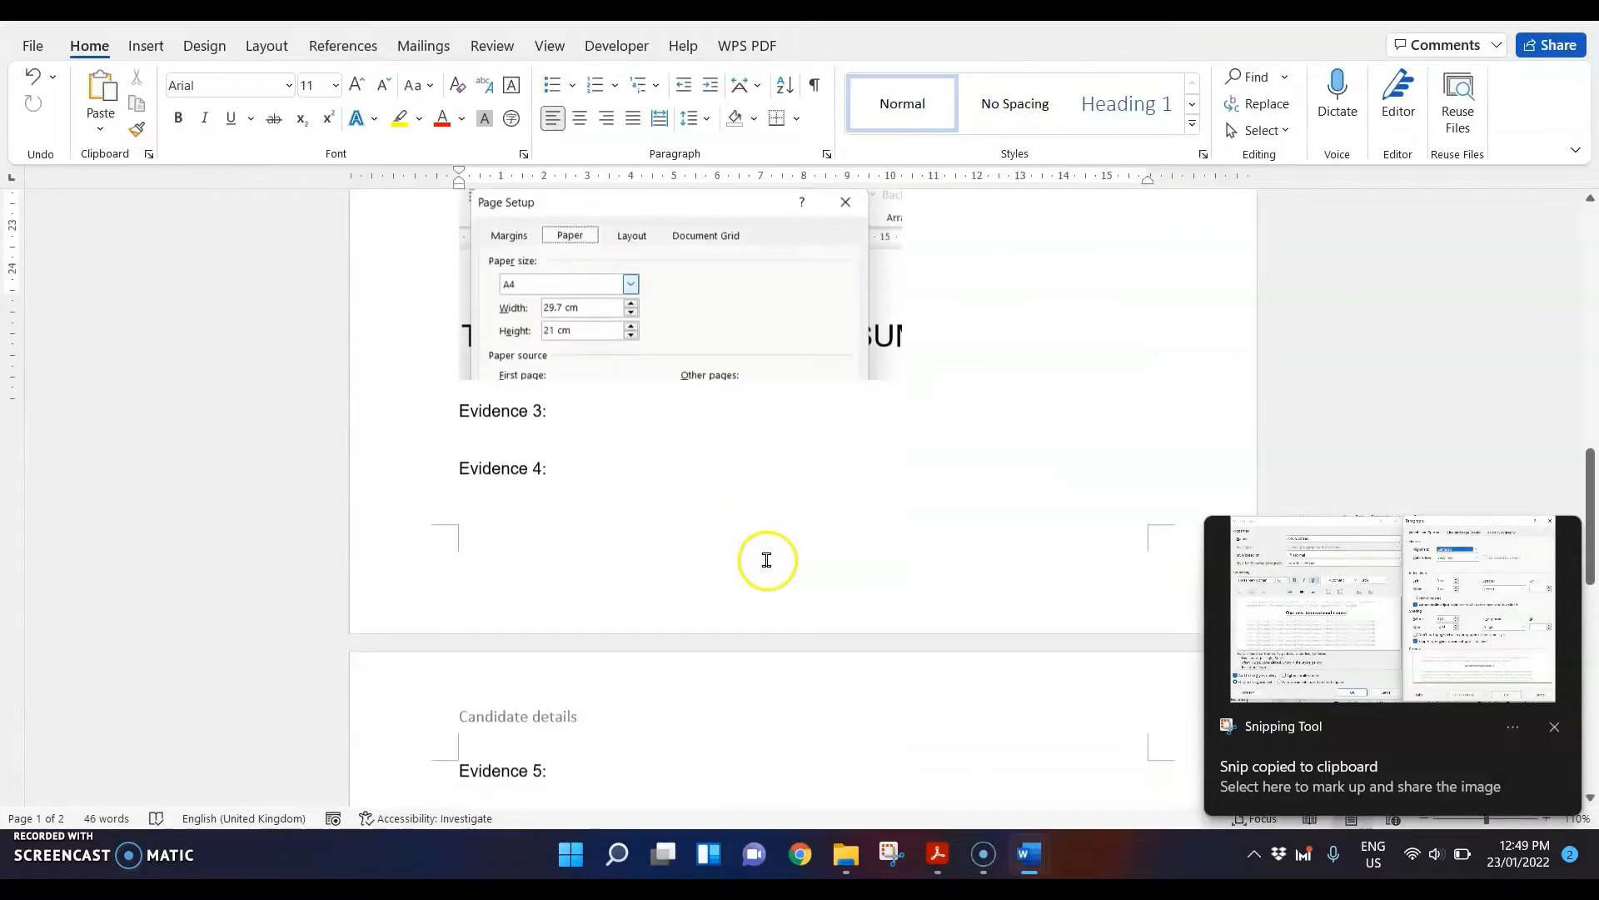
scroll(533, 308, "up", 3)
left_click(452, 460)
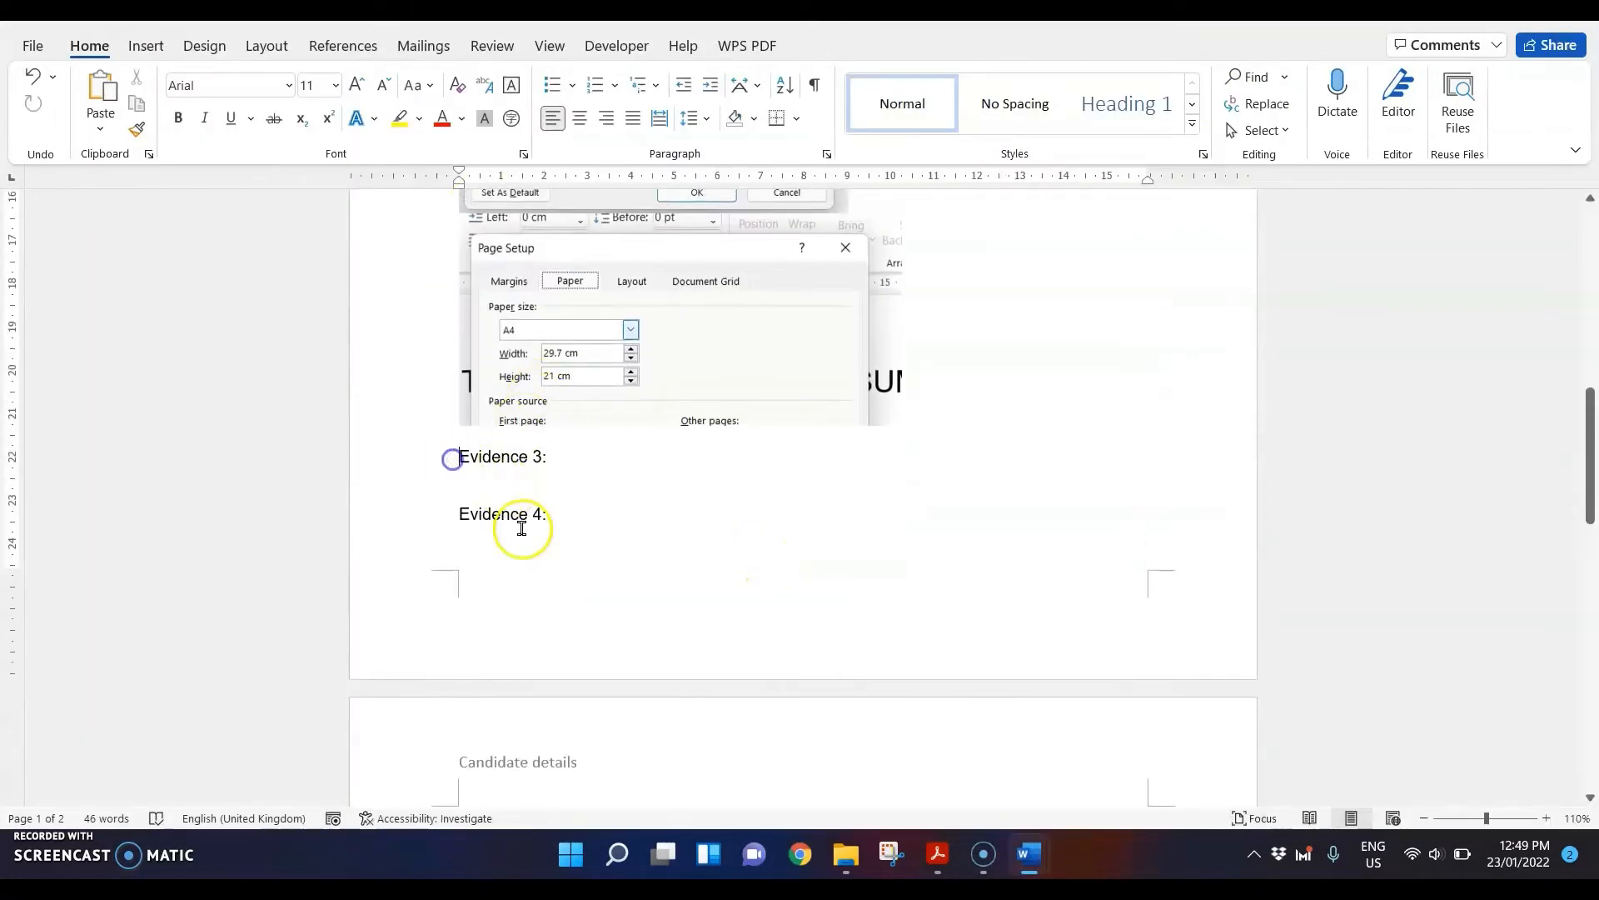
key("ctrl+Return")
scroll(522, 525, "down", 3)
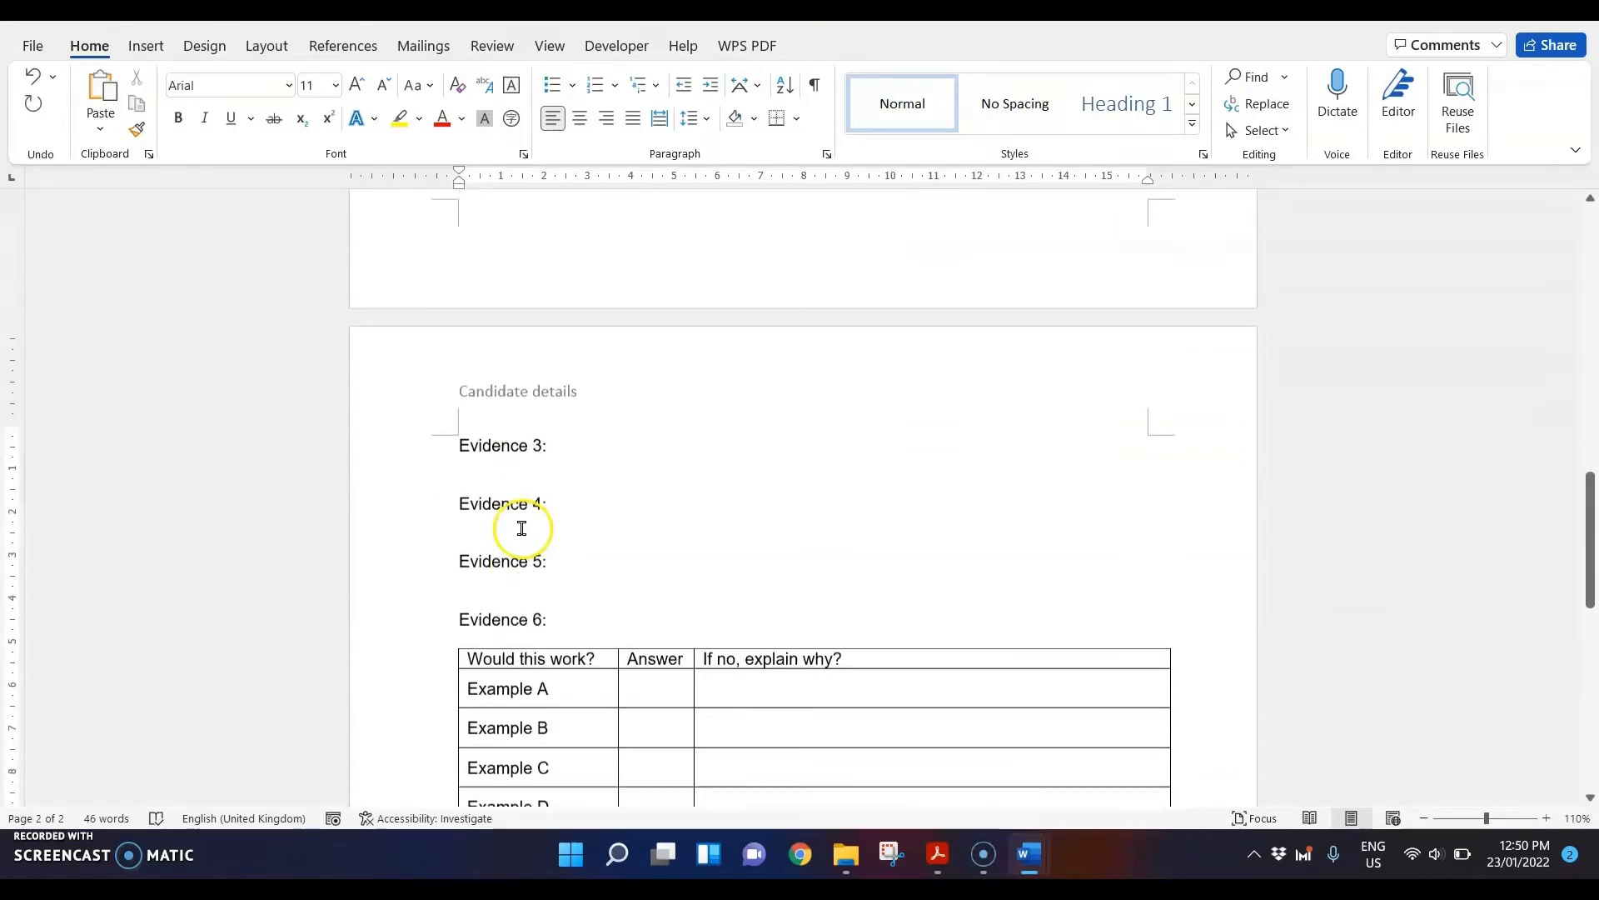
- Paste the ARC-Subhead settings screenshot on a new line below the "Evidence 3:" heading
left_click(495, 454)
key("Return")
key("ctrl+v")
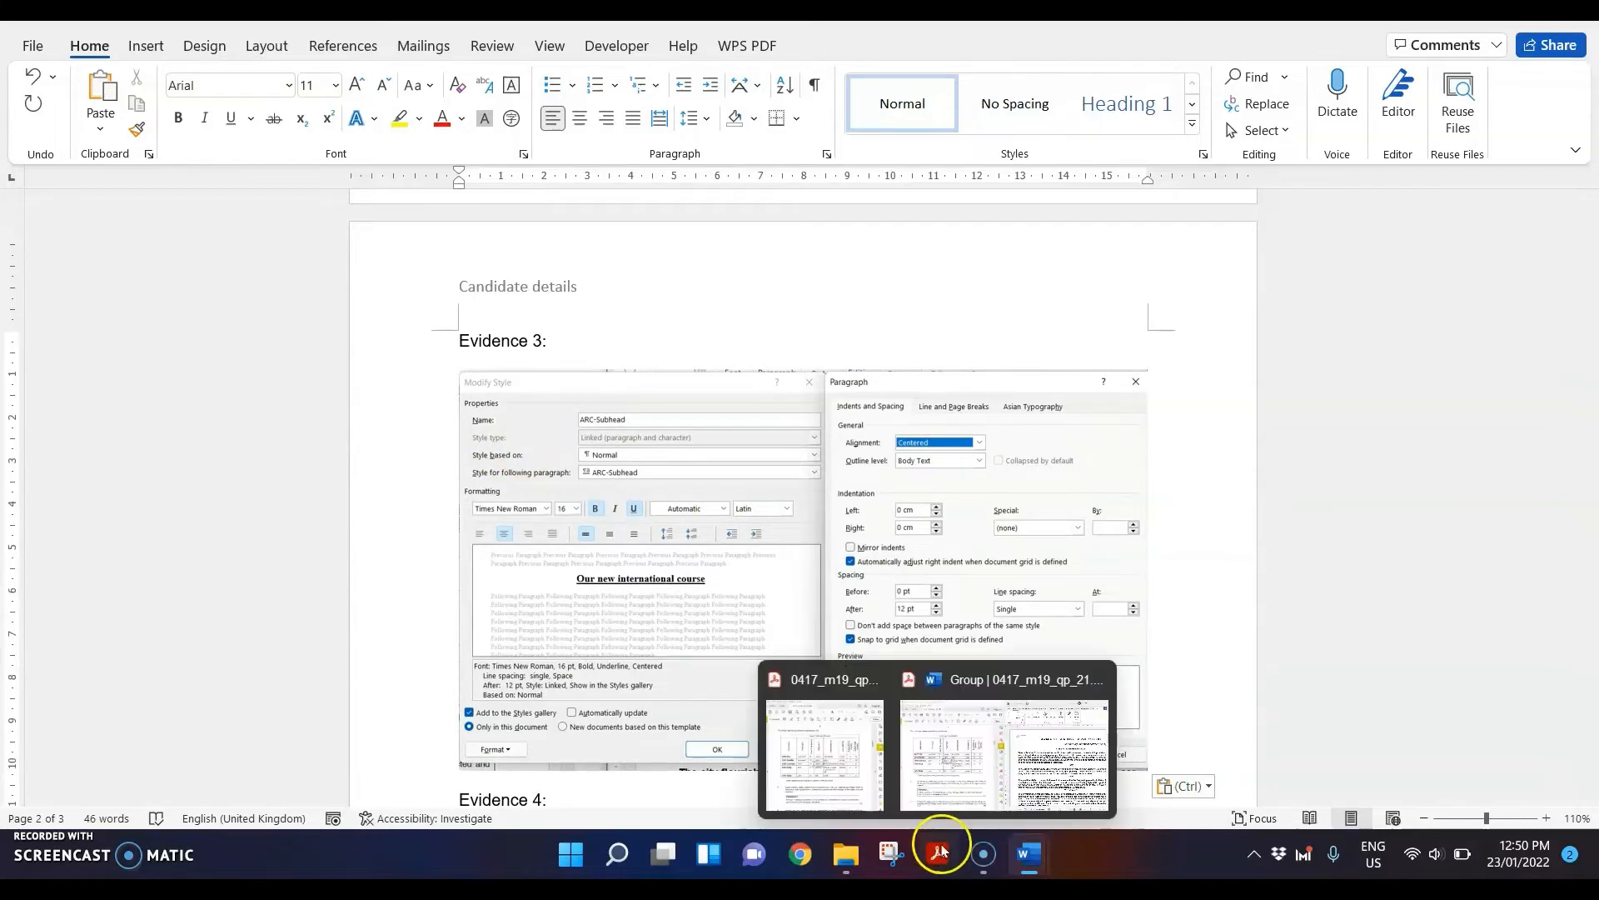
- Back in A190XINFO, open the ARC-Body style for modification, circle "serif" in its exam-paper row and set its font to Times New Roman
left_click(825, 716)
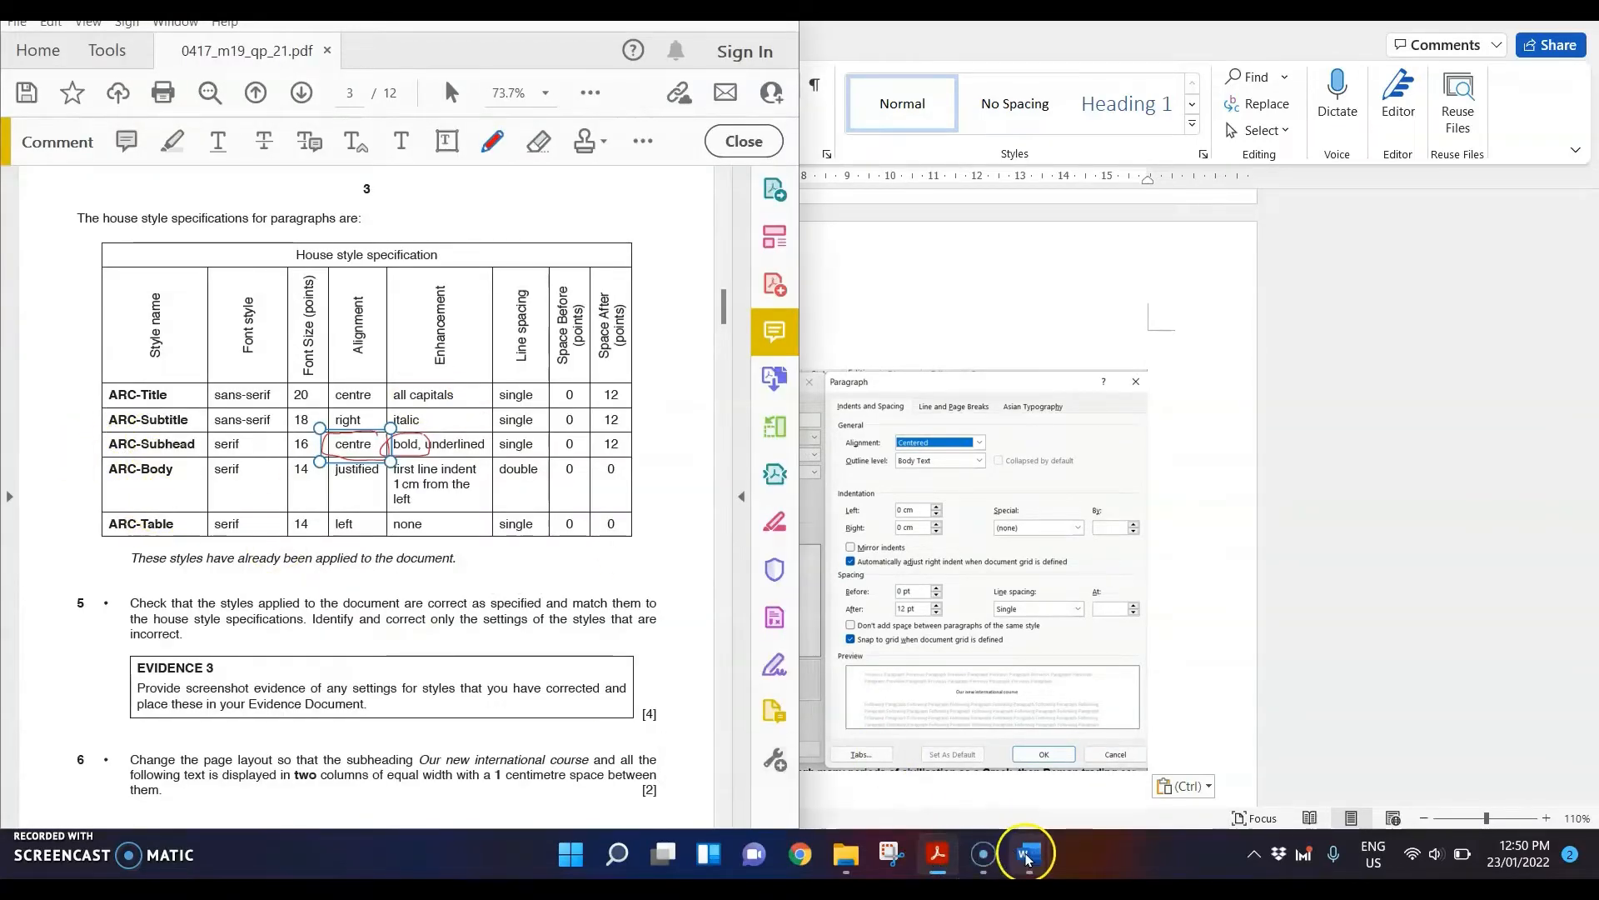
mouse_move(1008, 856)
left_click(1083, 679)
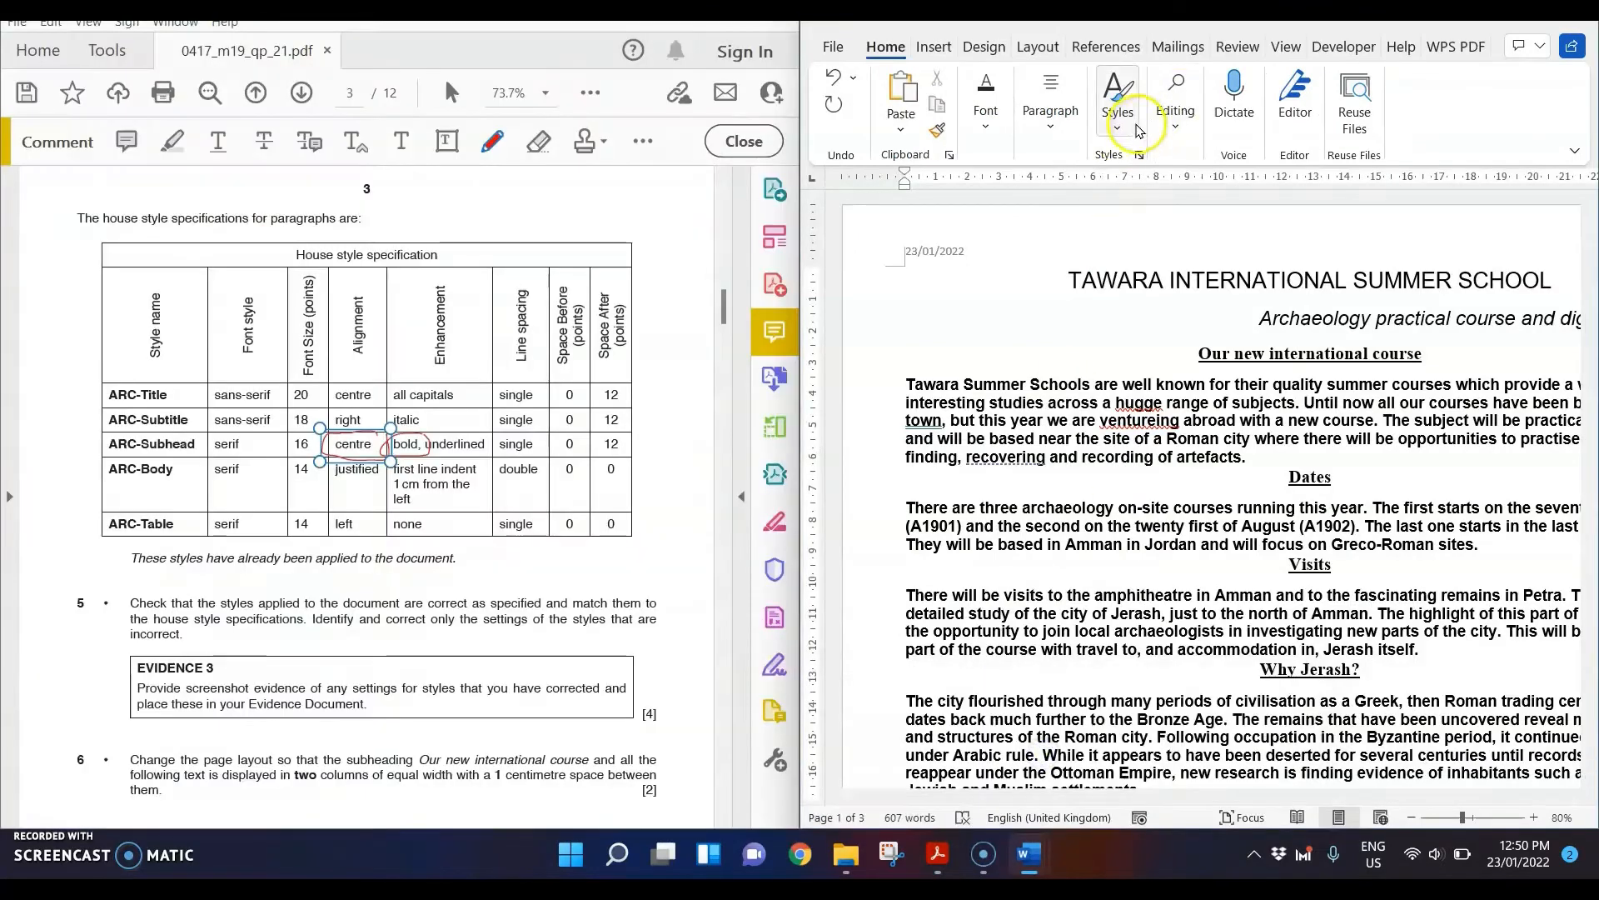
left_click(1117, 100)
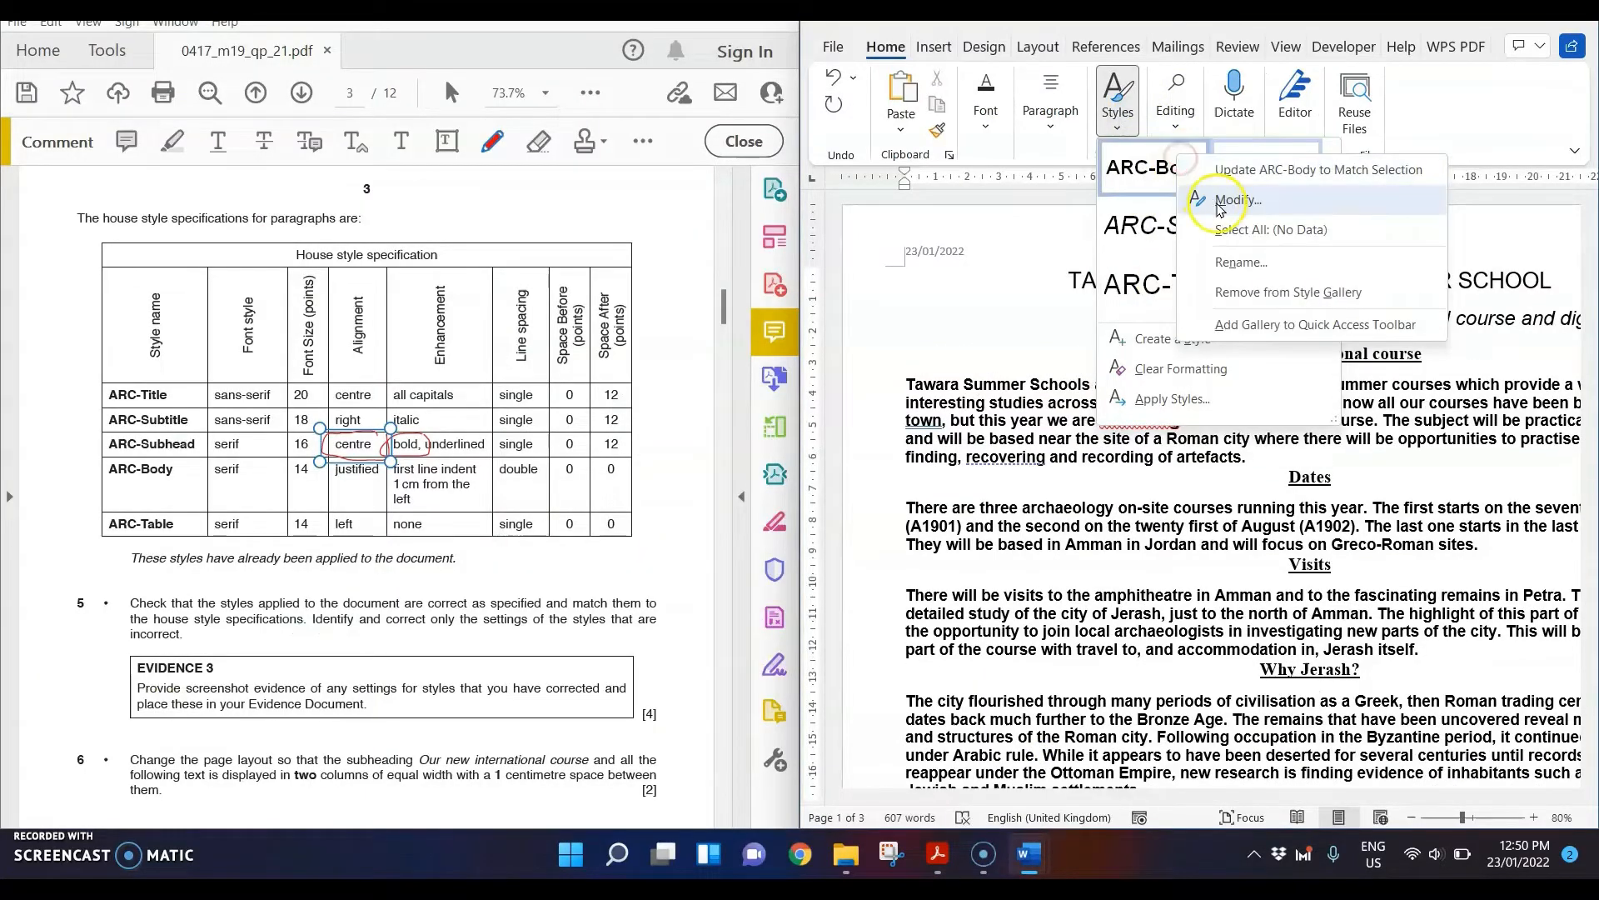
left_click(1218, 201)
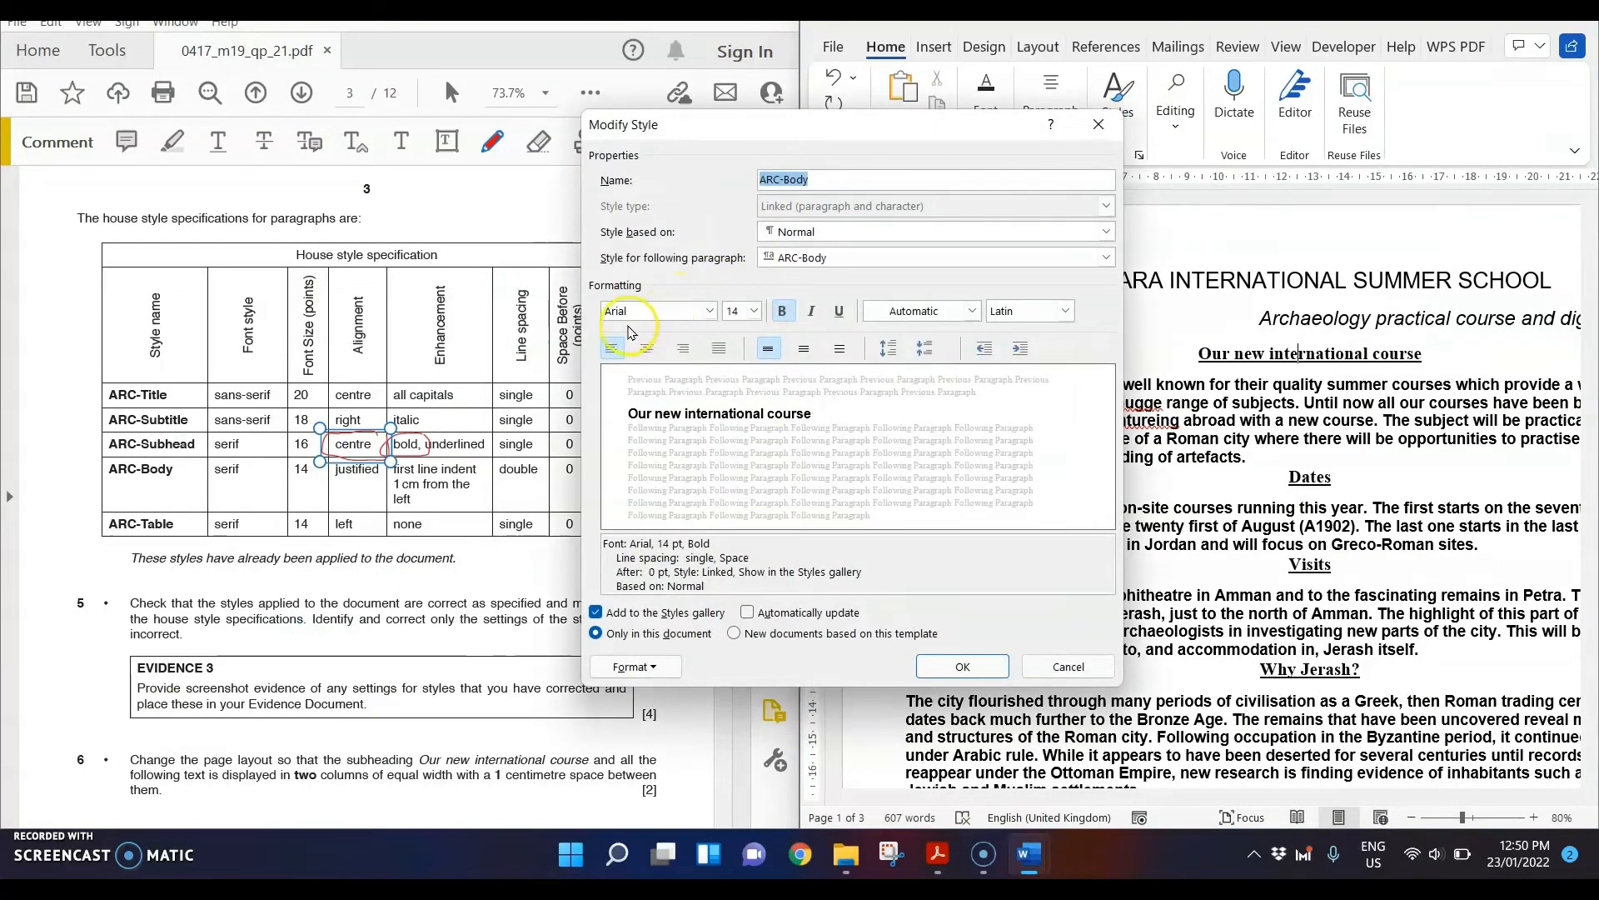
left_click(238, 490)
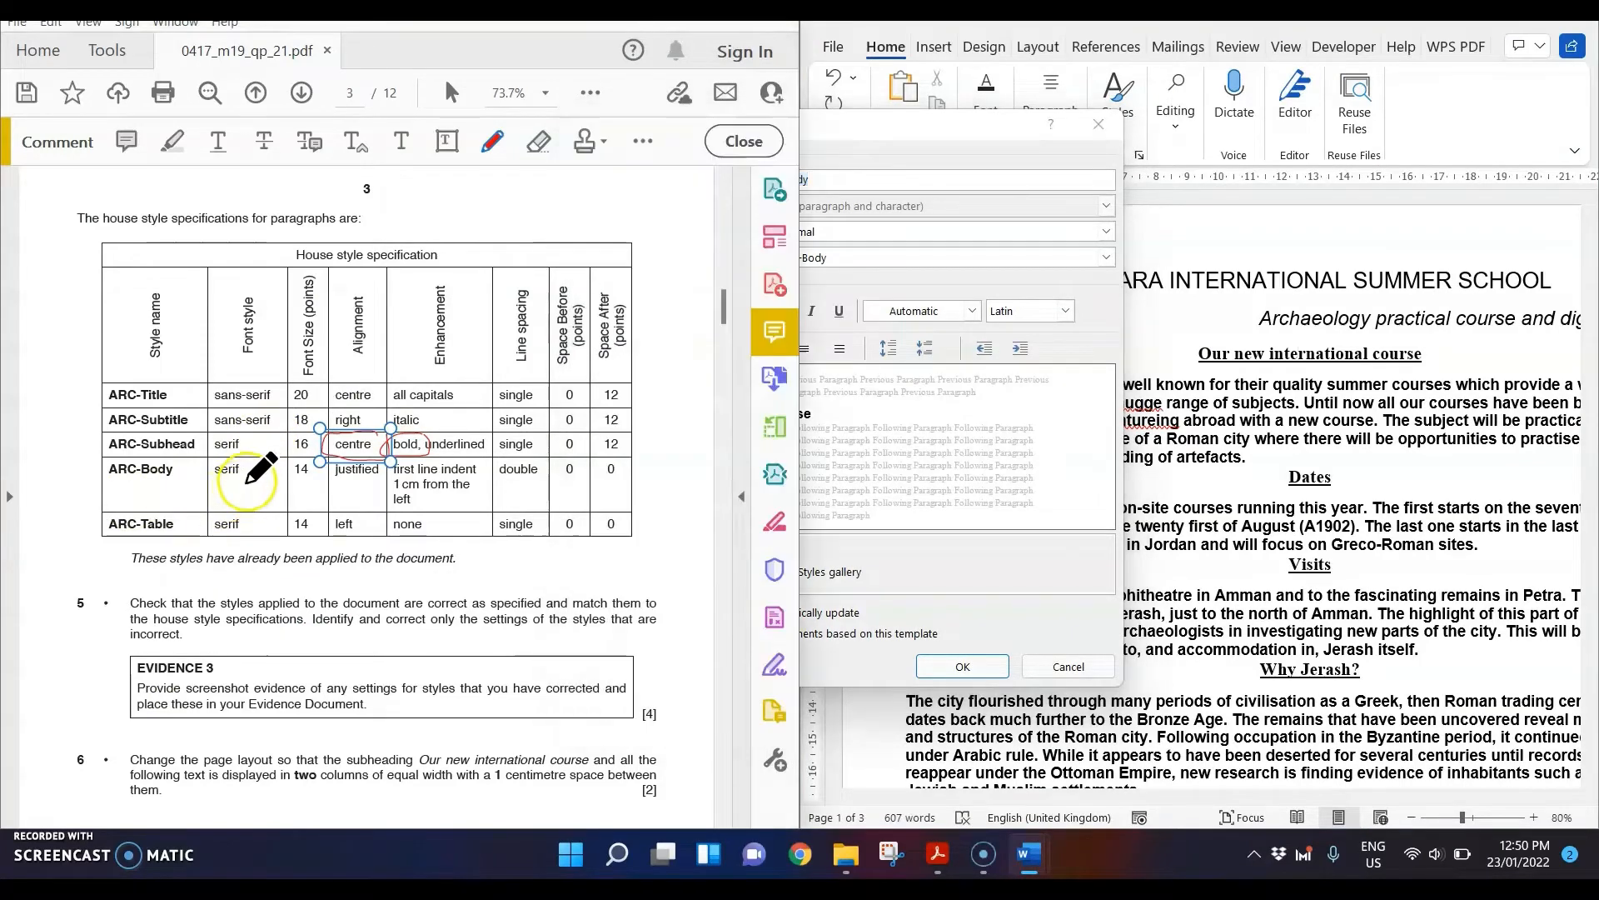
mouse_move(238, 491)
left_mouse_down()
mouse_move(193, 470)
mouse_move(246, 471)
left_mouse_up()
left_click(883, 117)
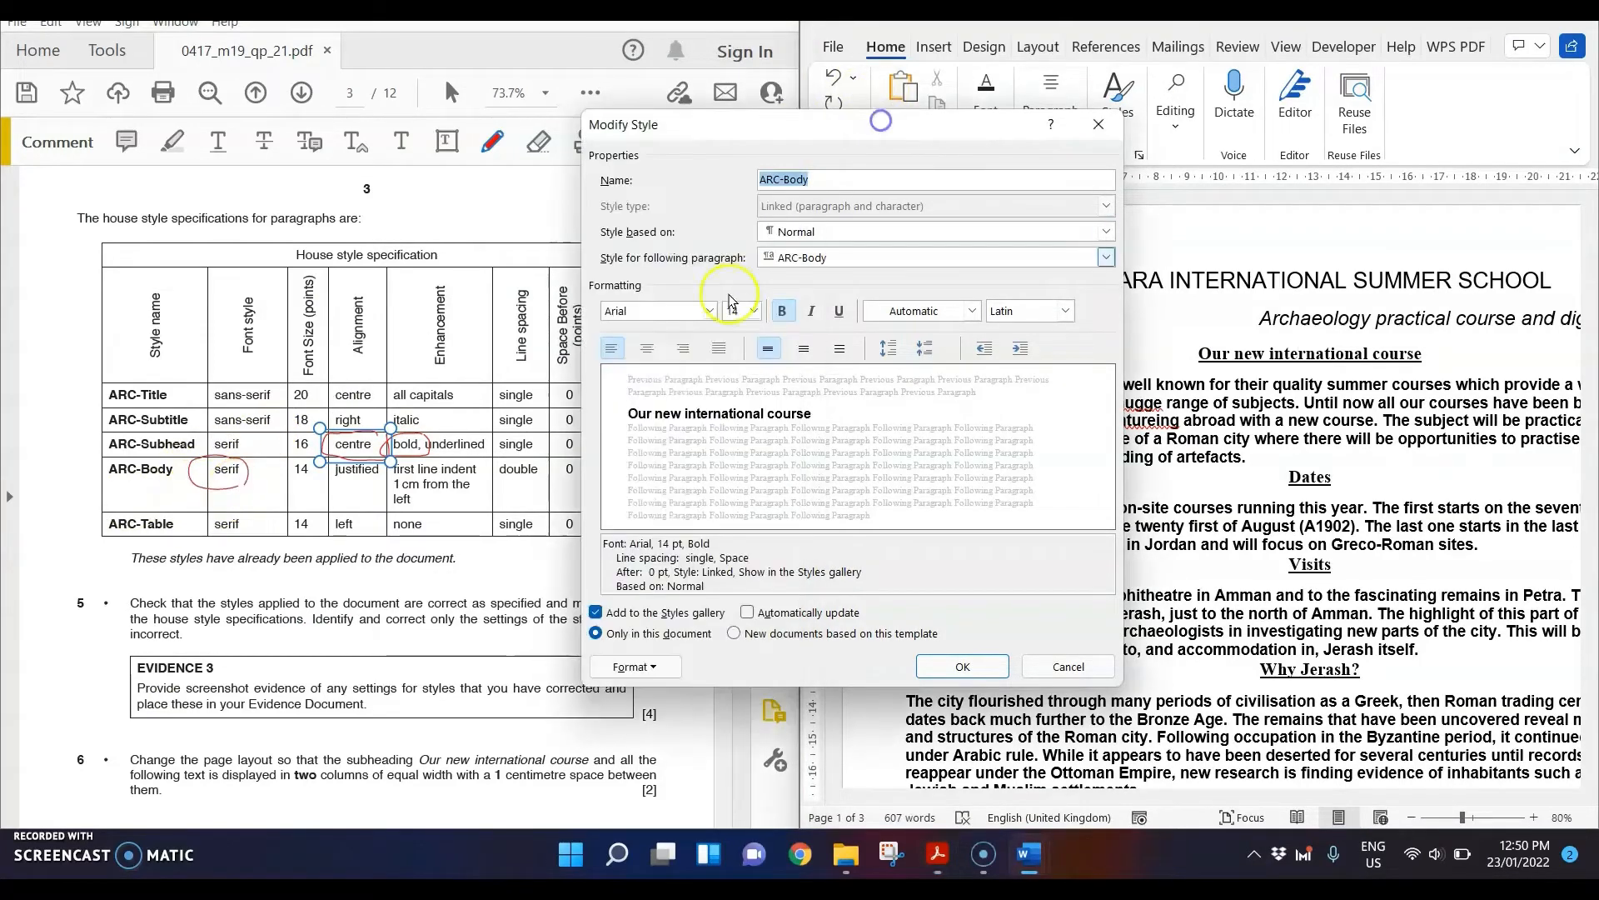
left_click(710, 311)
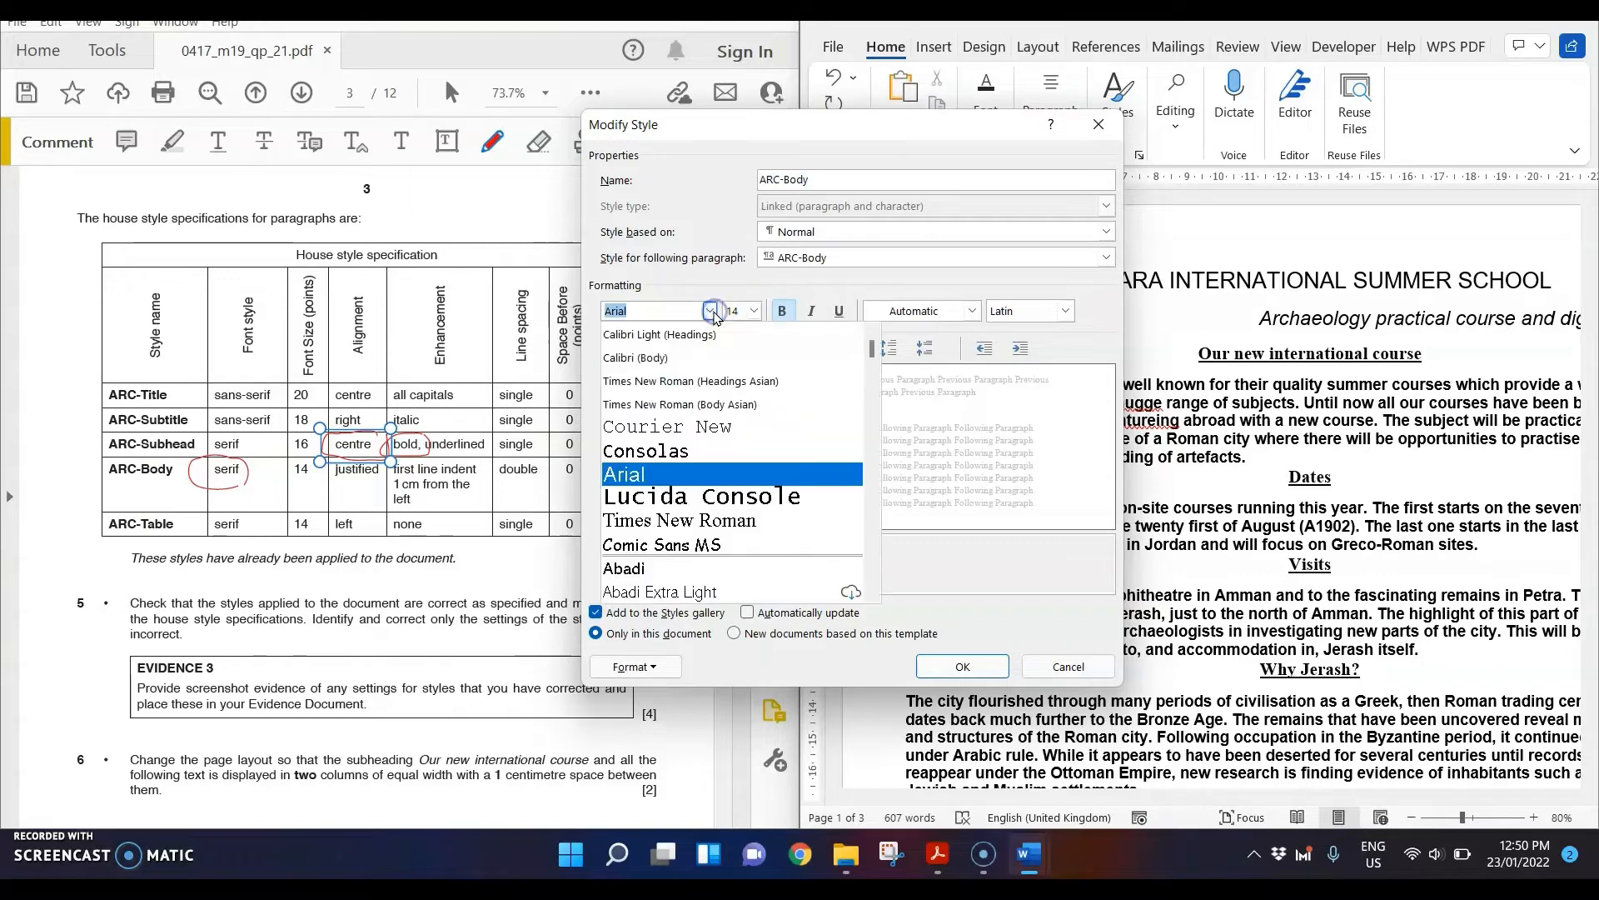
left_click(726, 518)
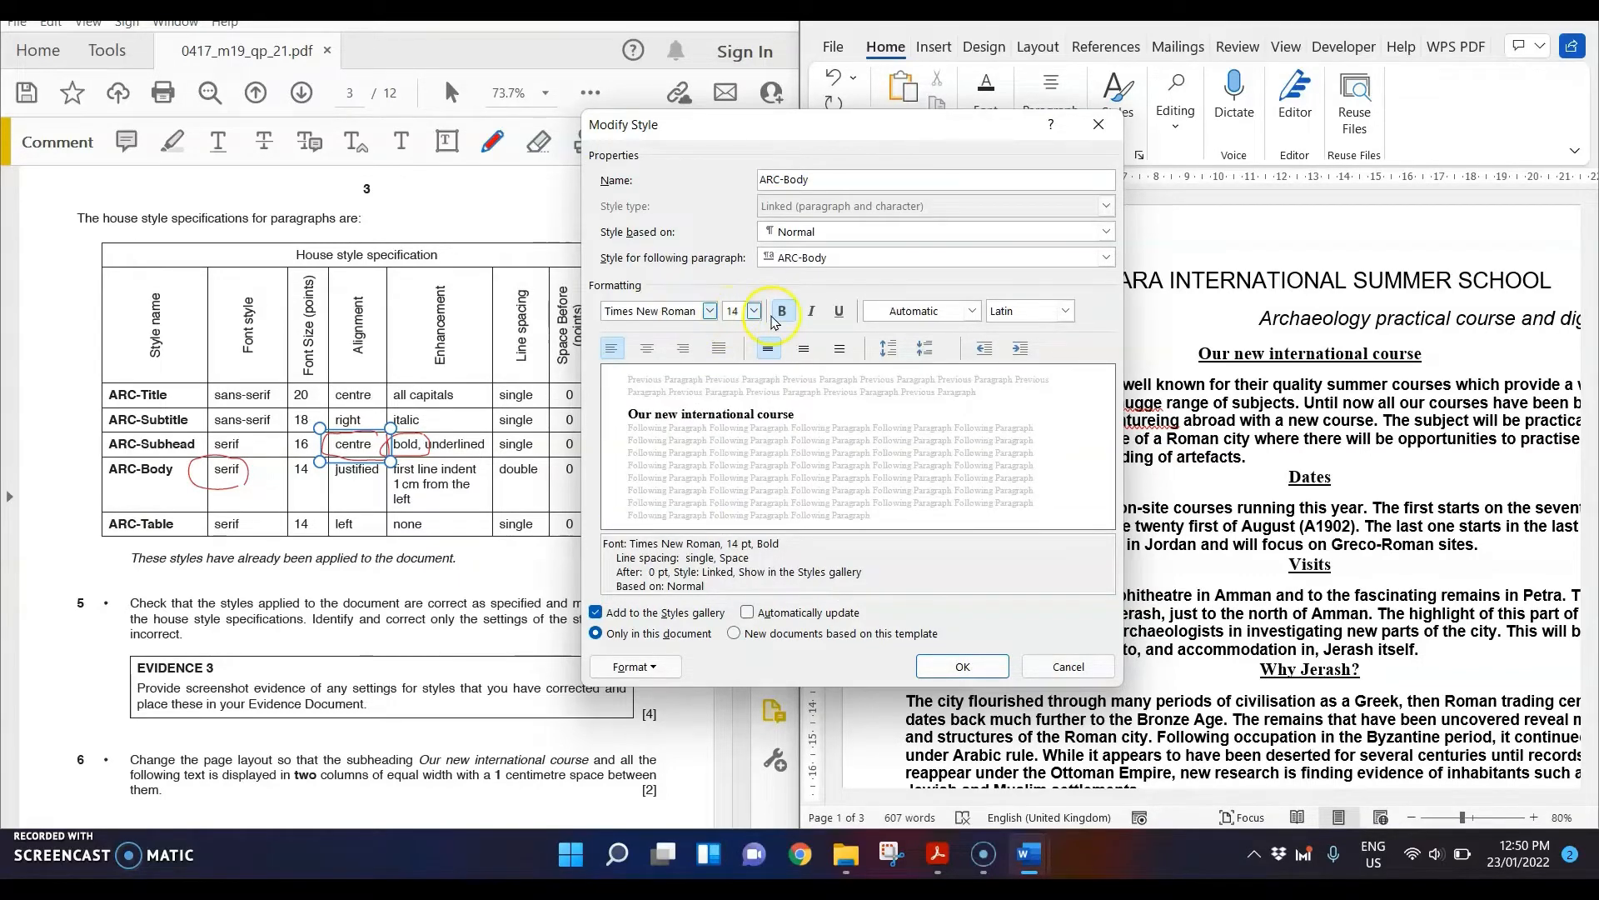
- Circle "justified" in the exam paper's ARC-Body row and set the style's alignment to justified
mouse_move(376, 460)
left_mouse_down()
mouse_move(331, 486)
mouse_move(386, 468)
left_mouse_up()
left_click(816, 283)
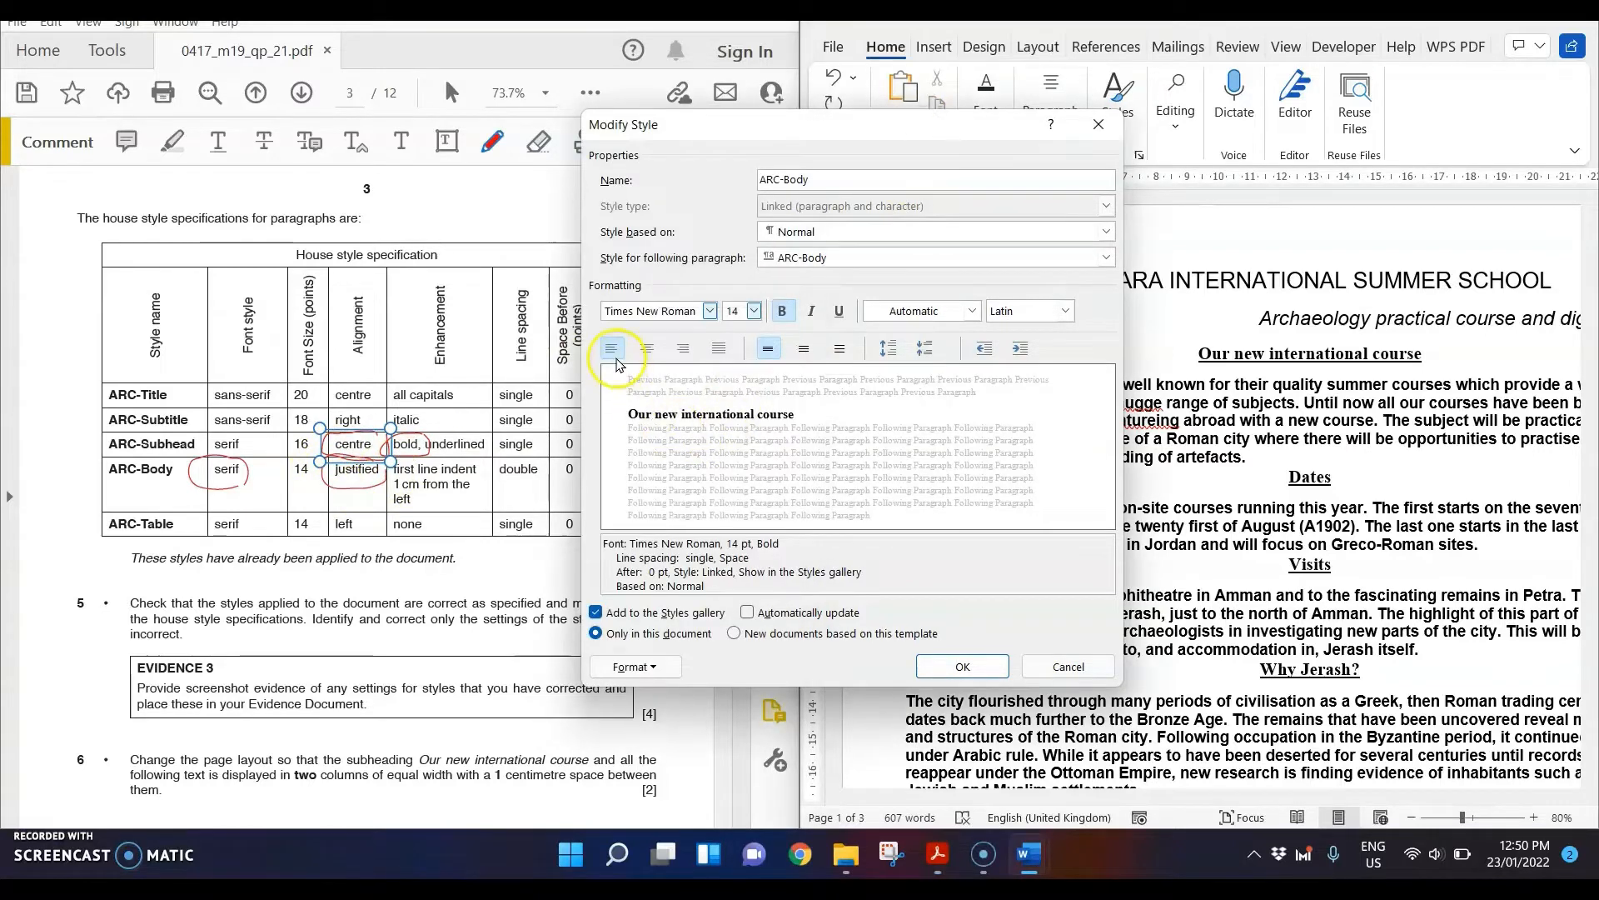
left_click(718, 351)
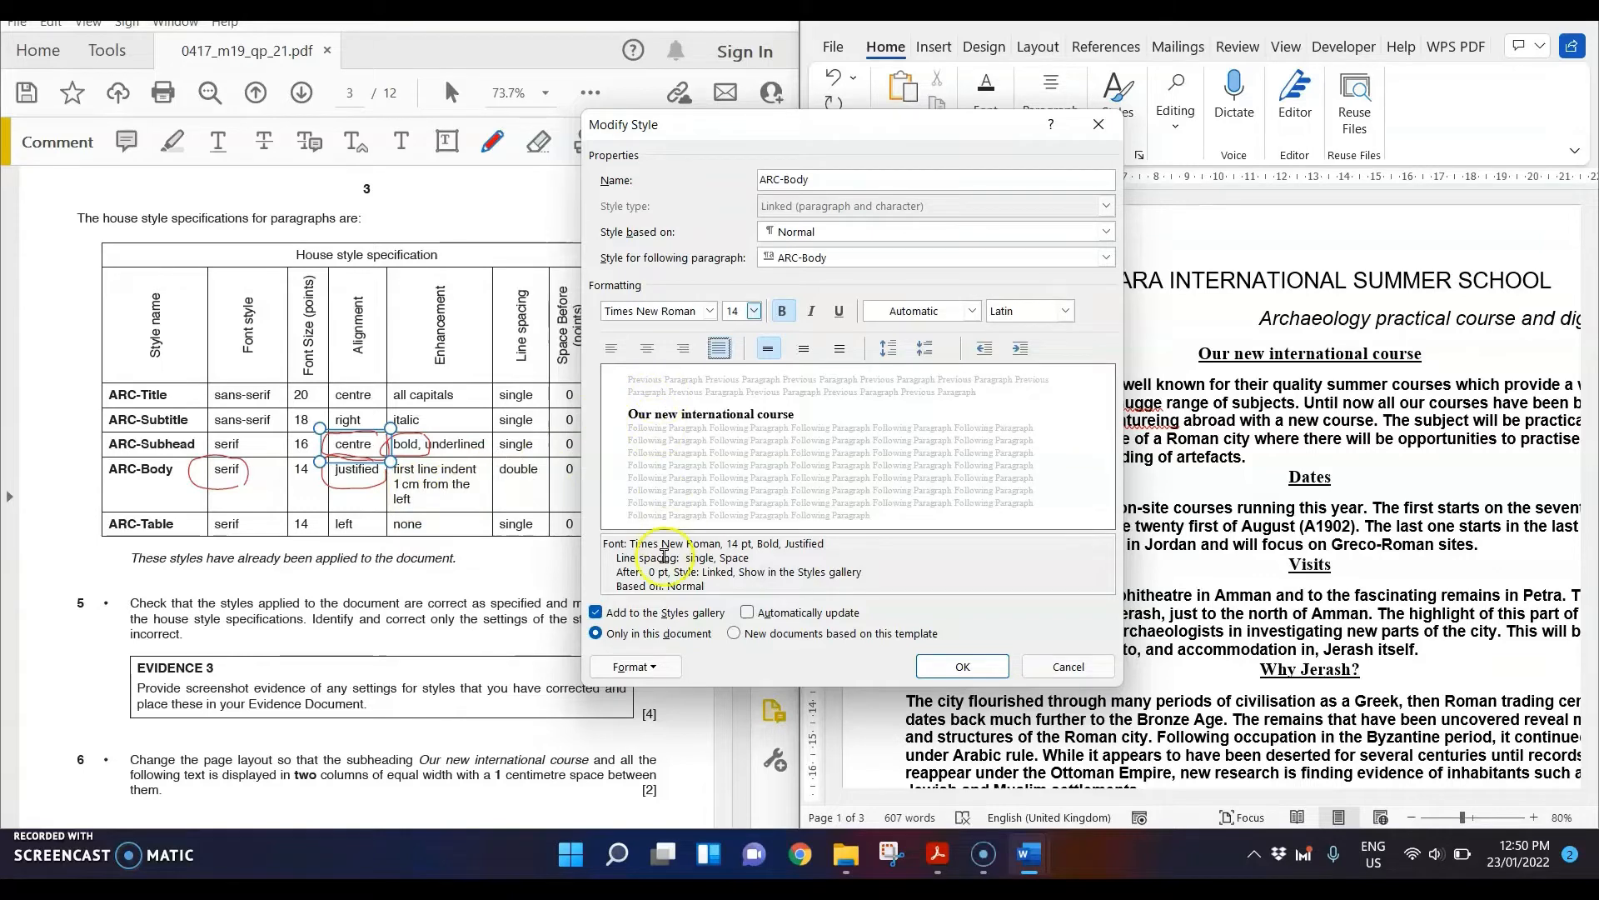
- Give the ARC-Body style a first line indent of 1 cm
left_click(634, 668)
left_click(685, 480)
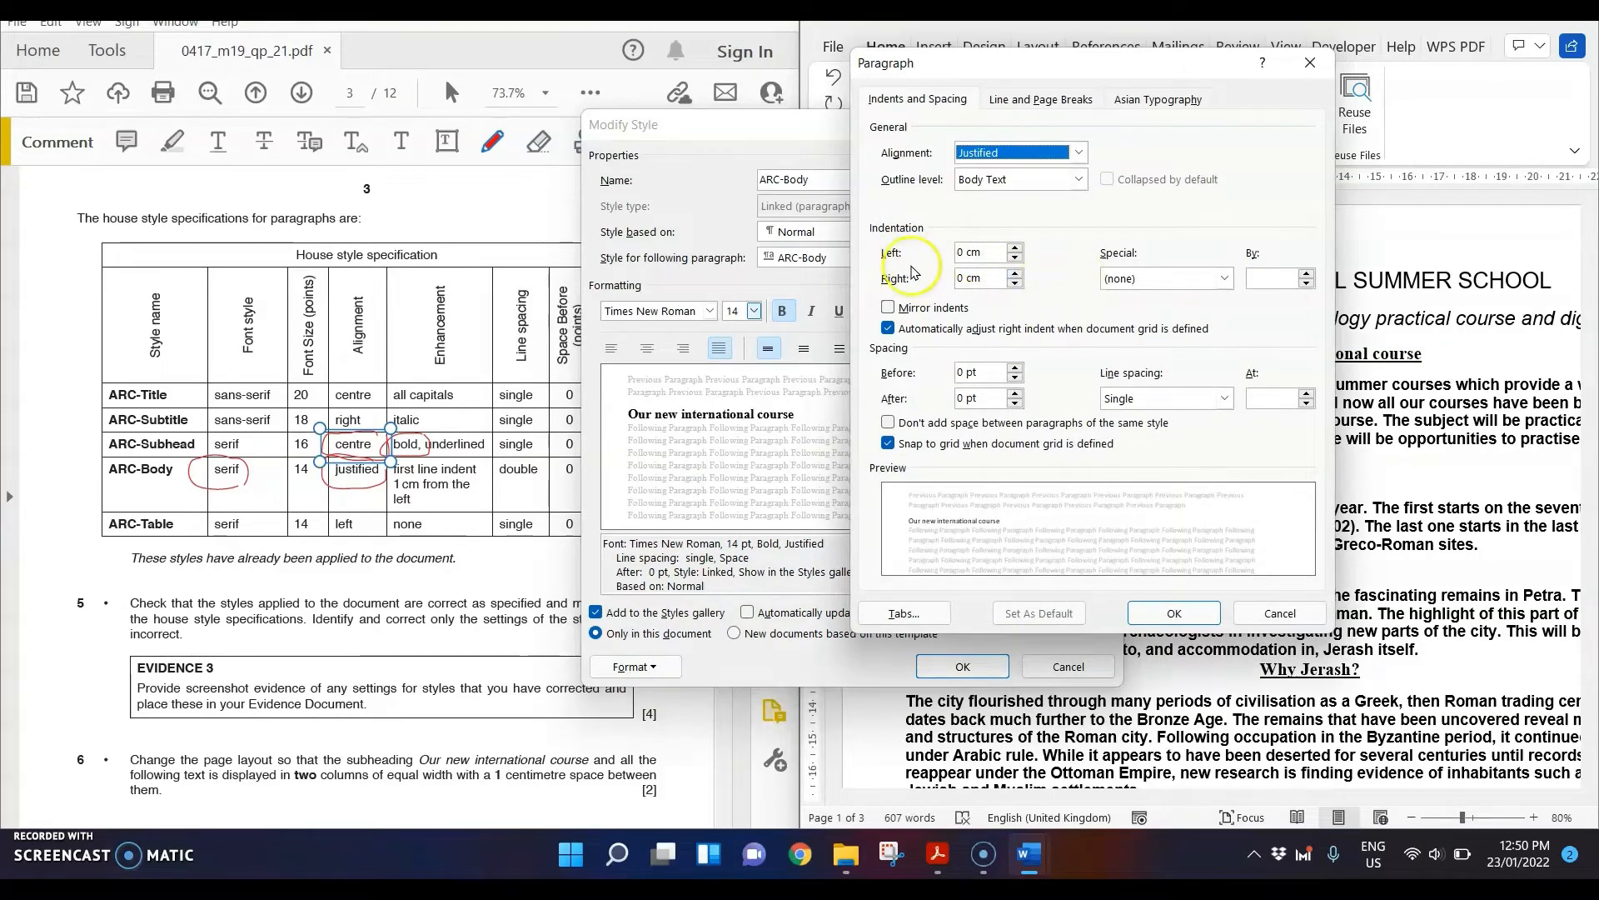
left_click(1116, 279)
left_click(1131, 313)
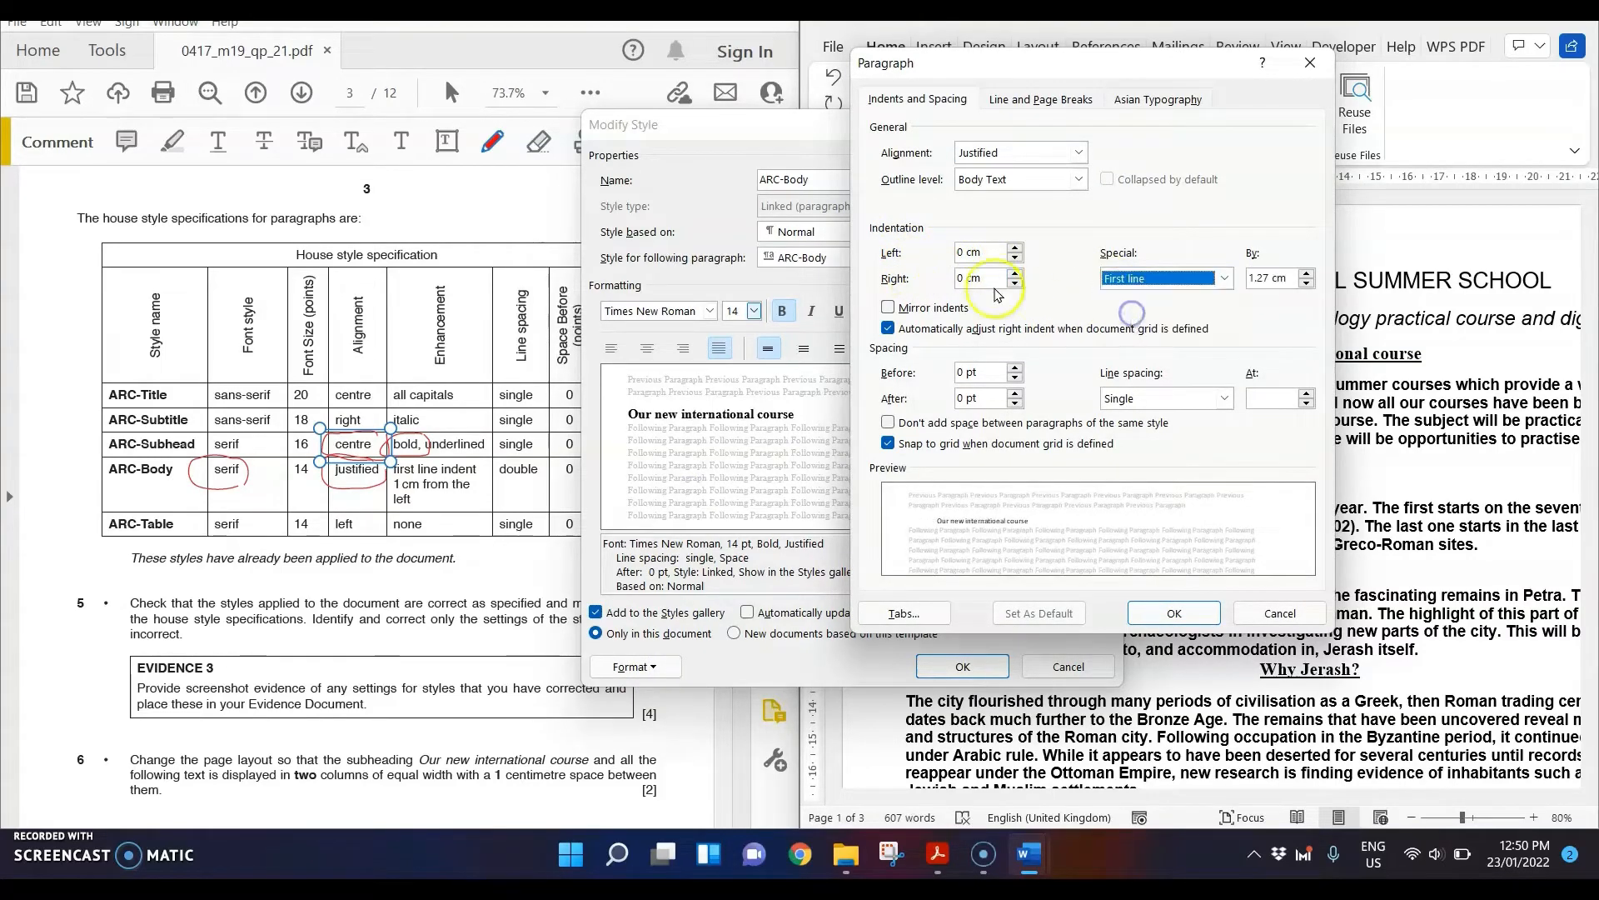
left_click_drag(1273, 277, 1228, 281)
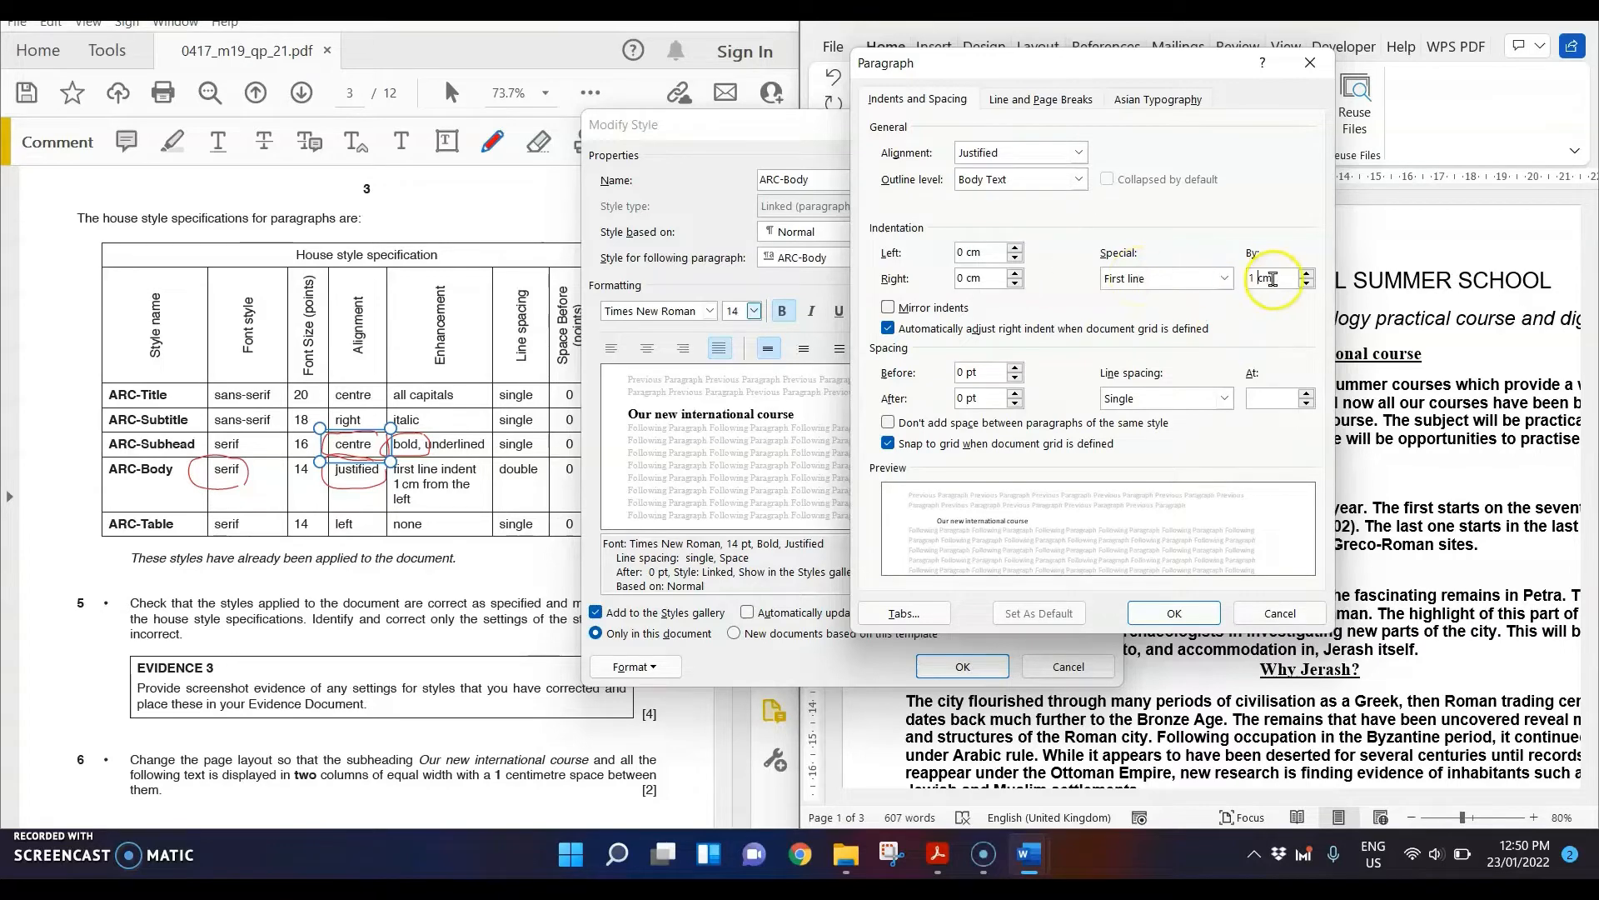
left_click(1176, 613)
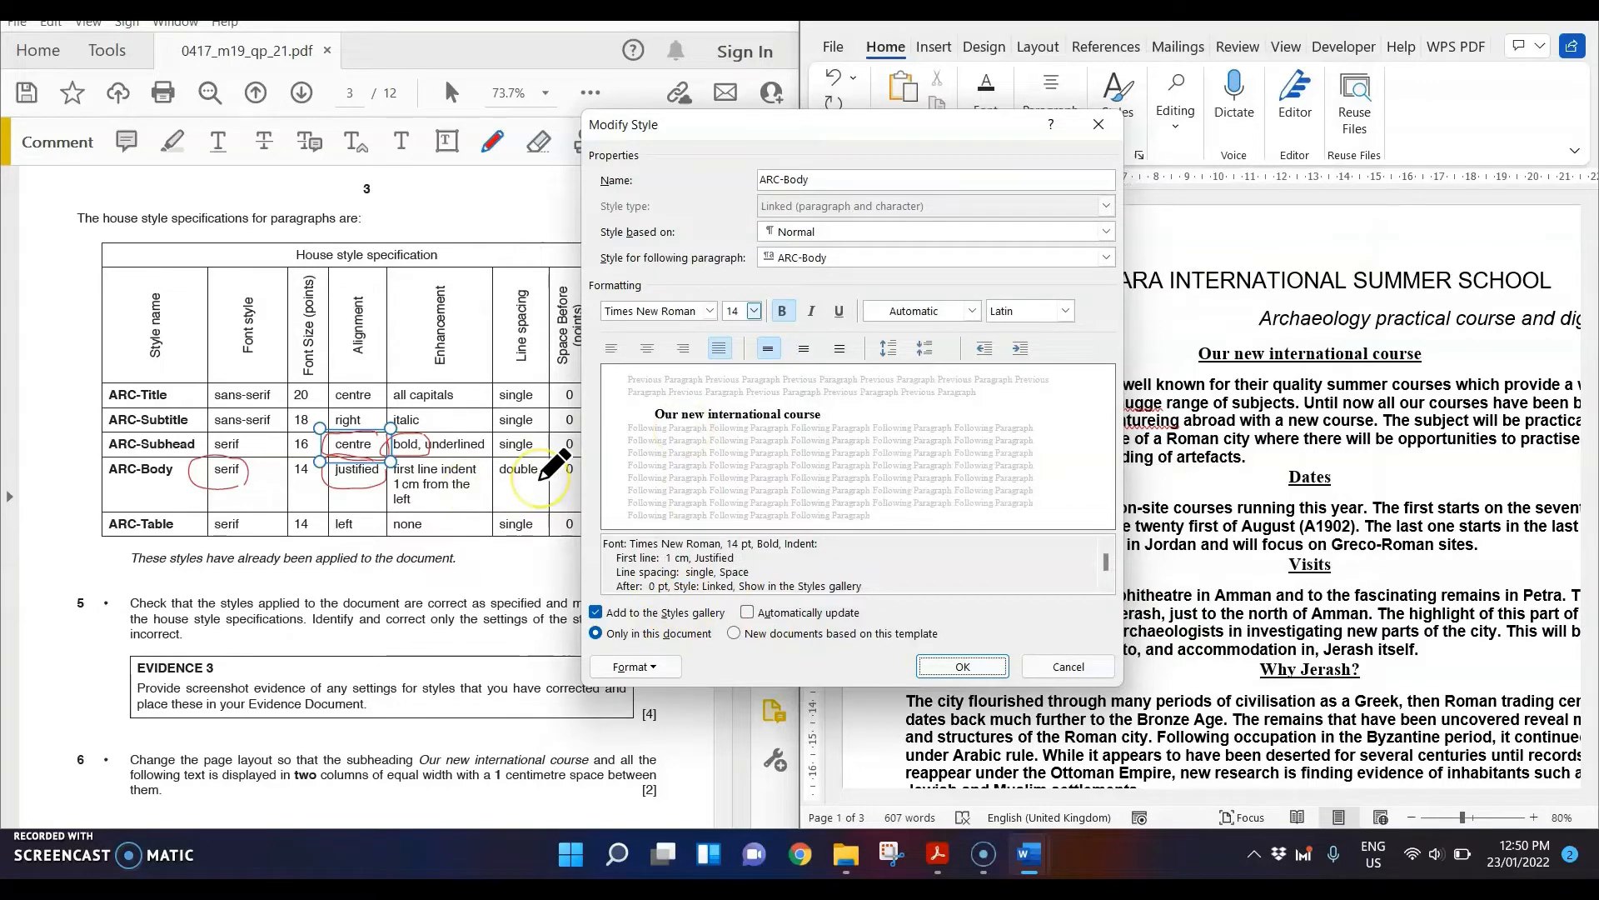
- Set the ARC-Body style's line spacing to double and apply the style changes to the document
left_click(658, 671)
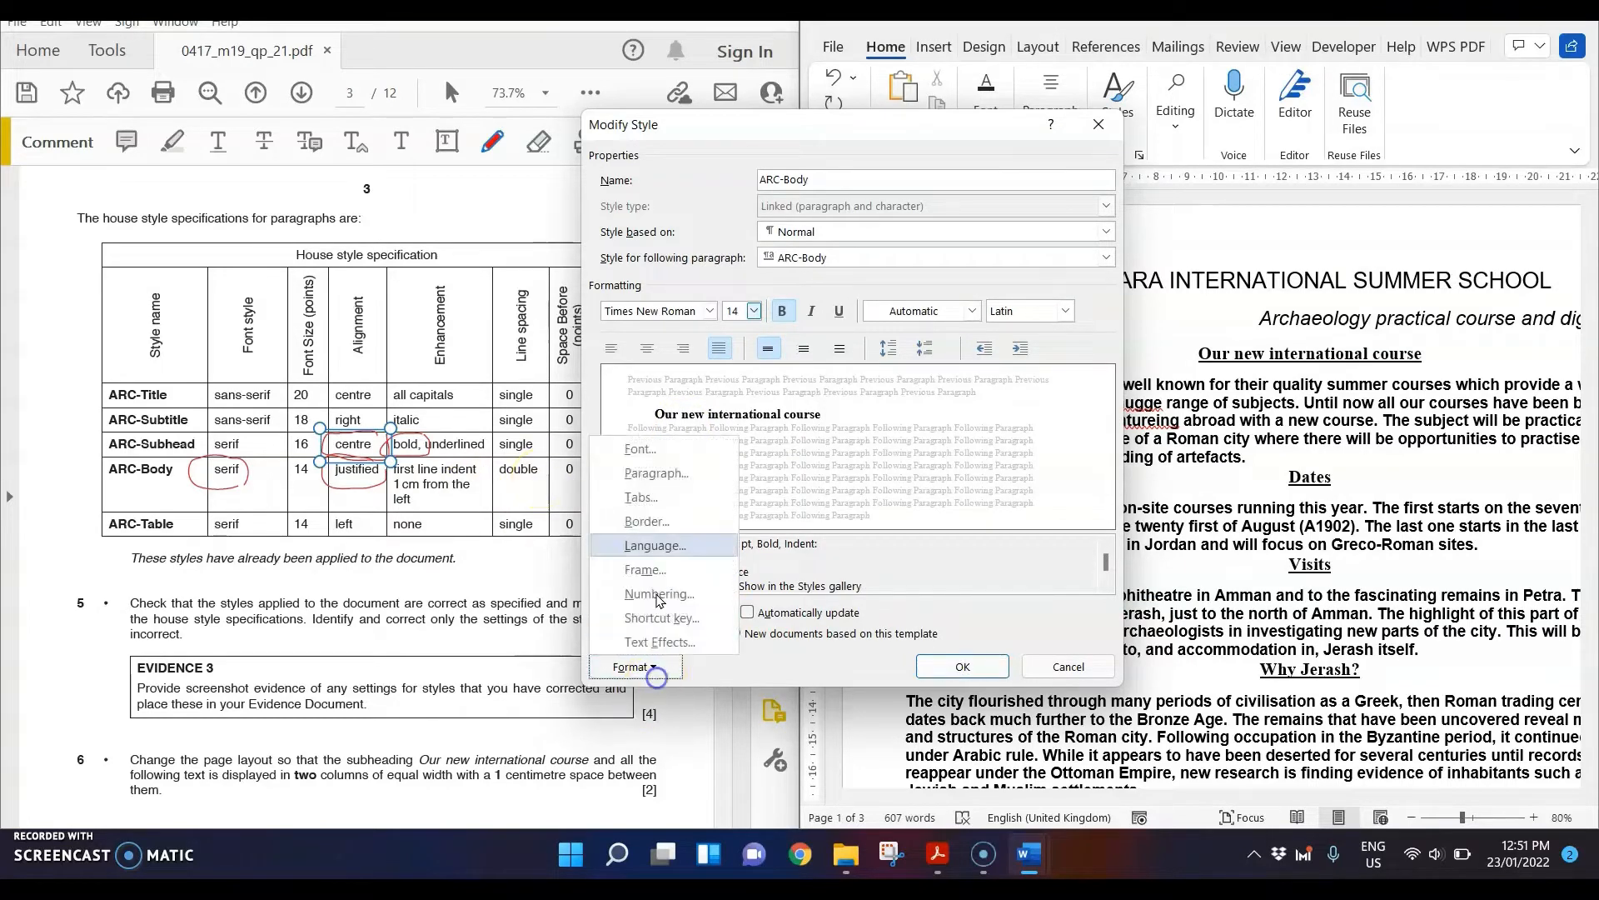
left_click(662, 470)
left_click(1166, 398)
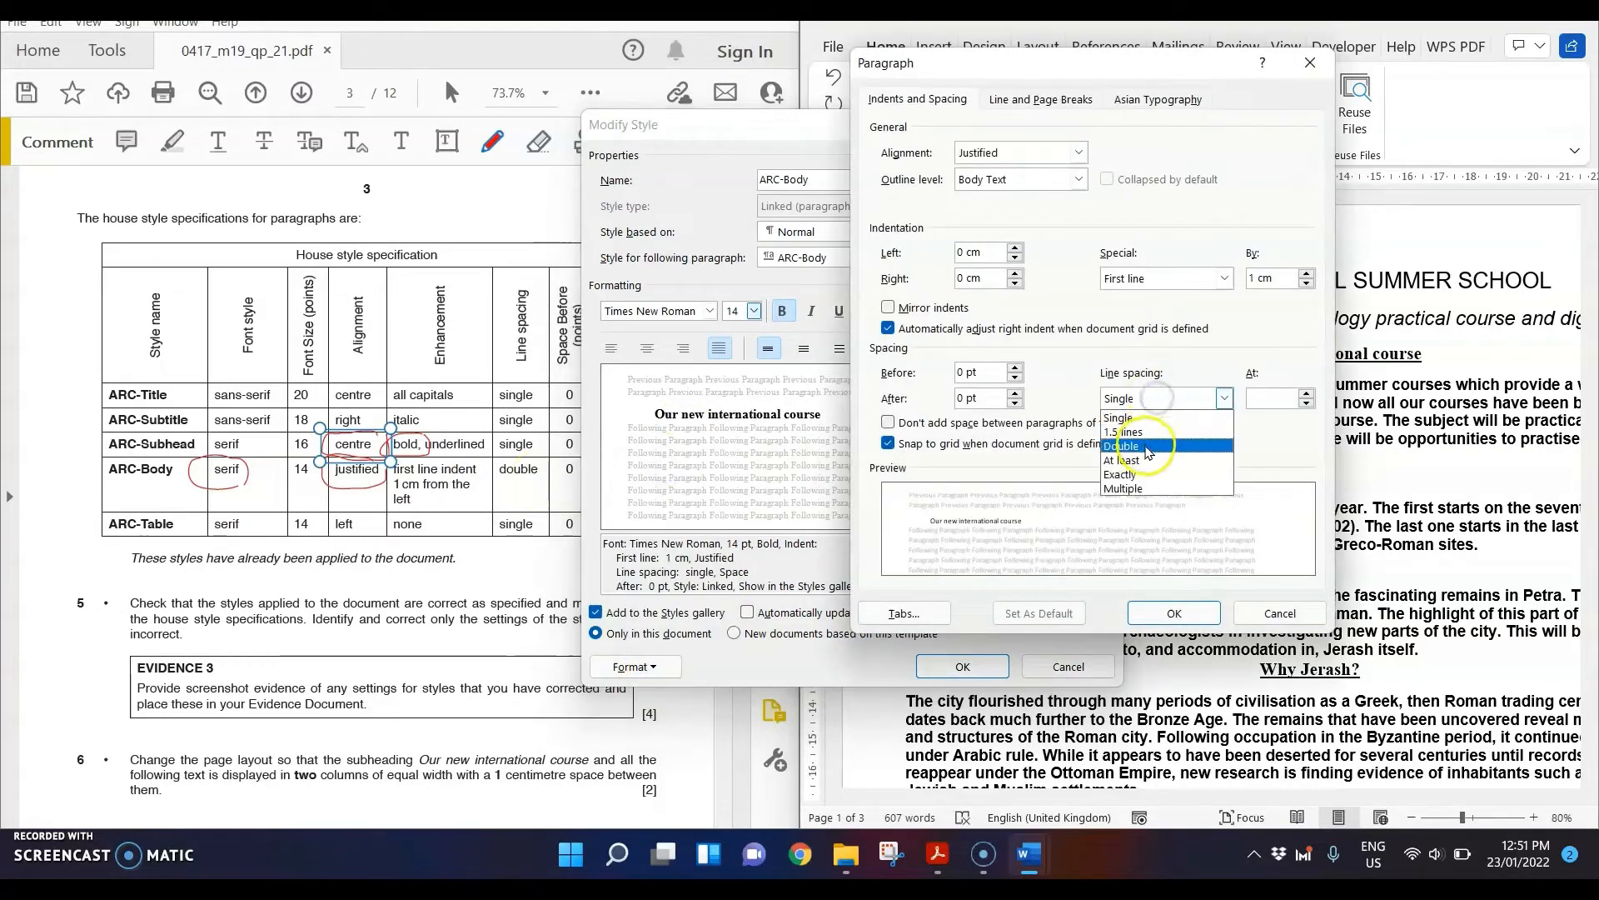
left_click(1147, 449)
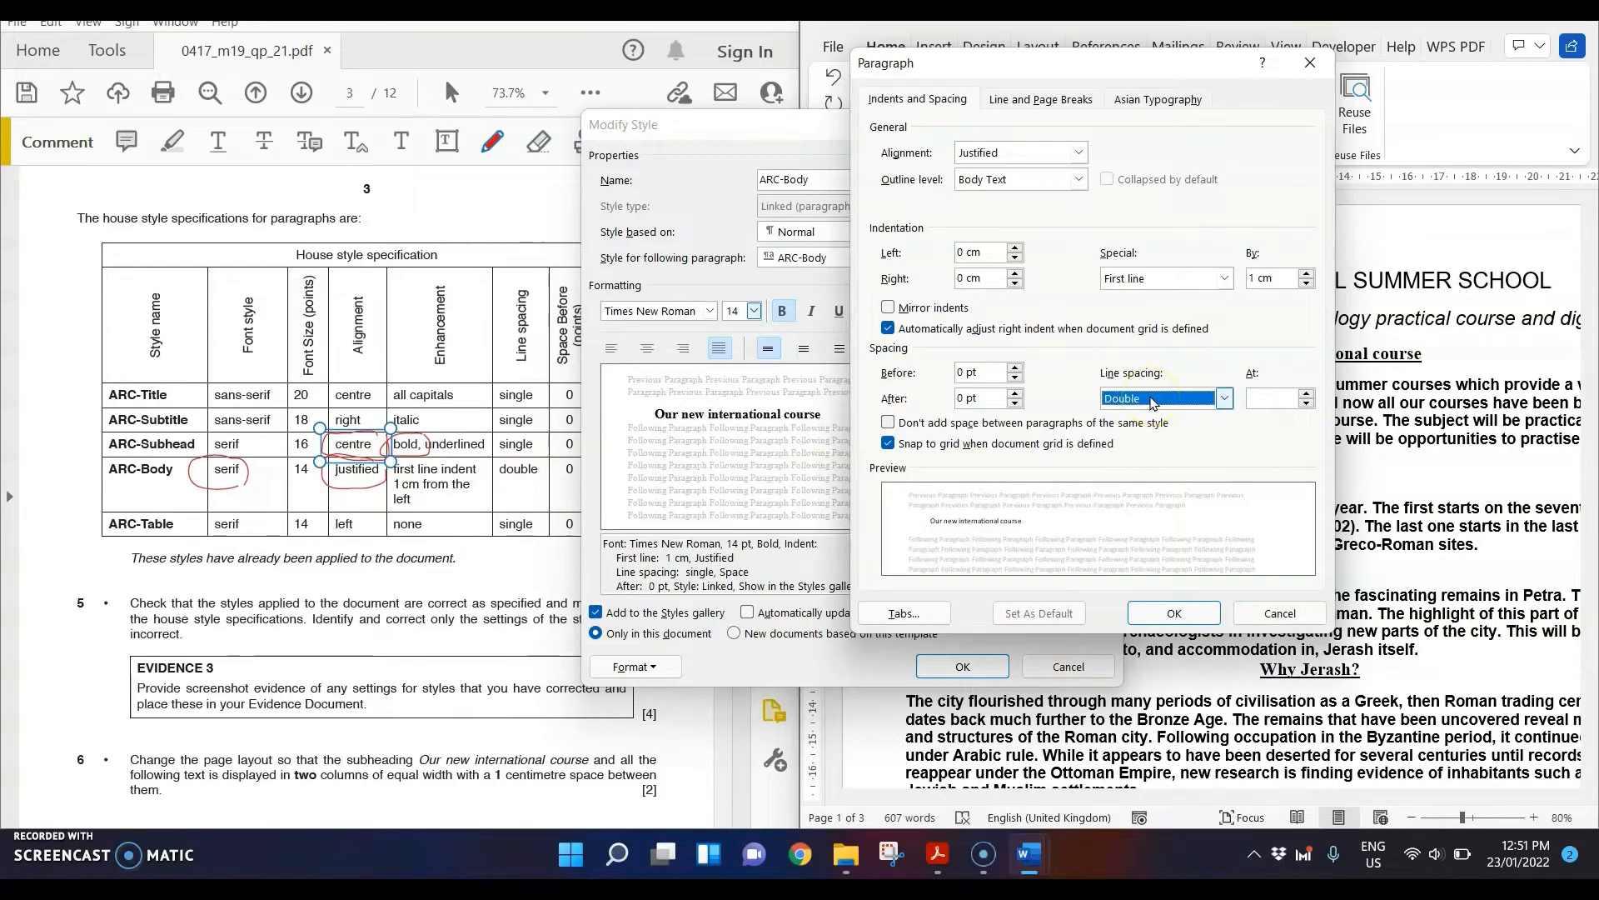
left_click(587, 83)
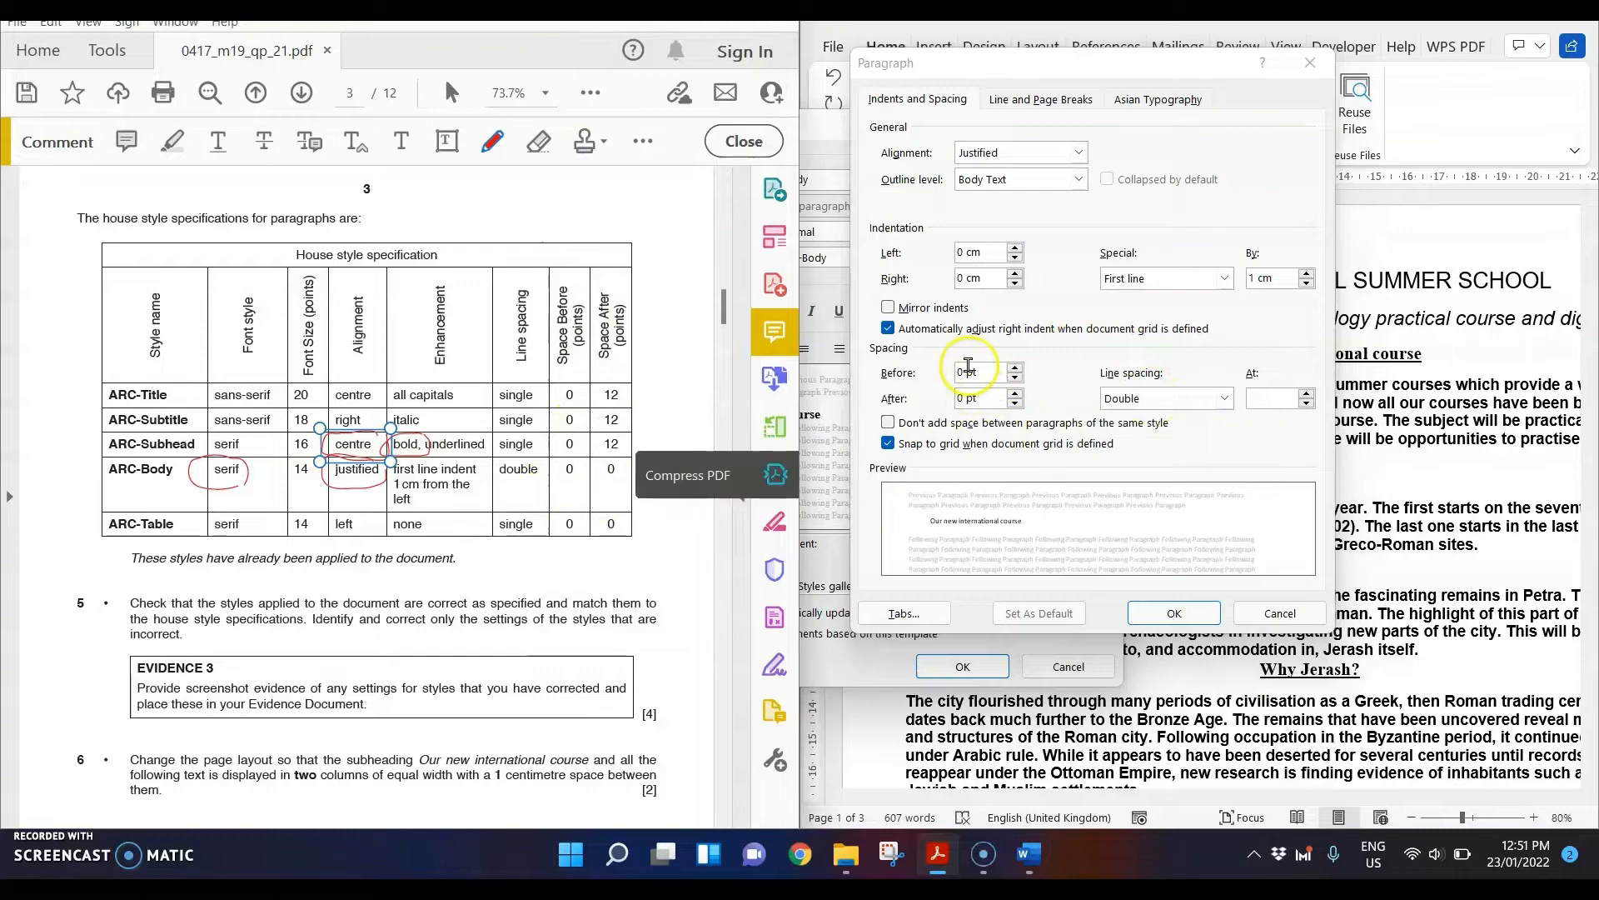
left_click_drag(990, 62, 1156, 75)
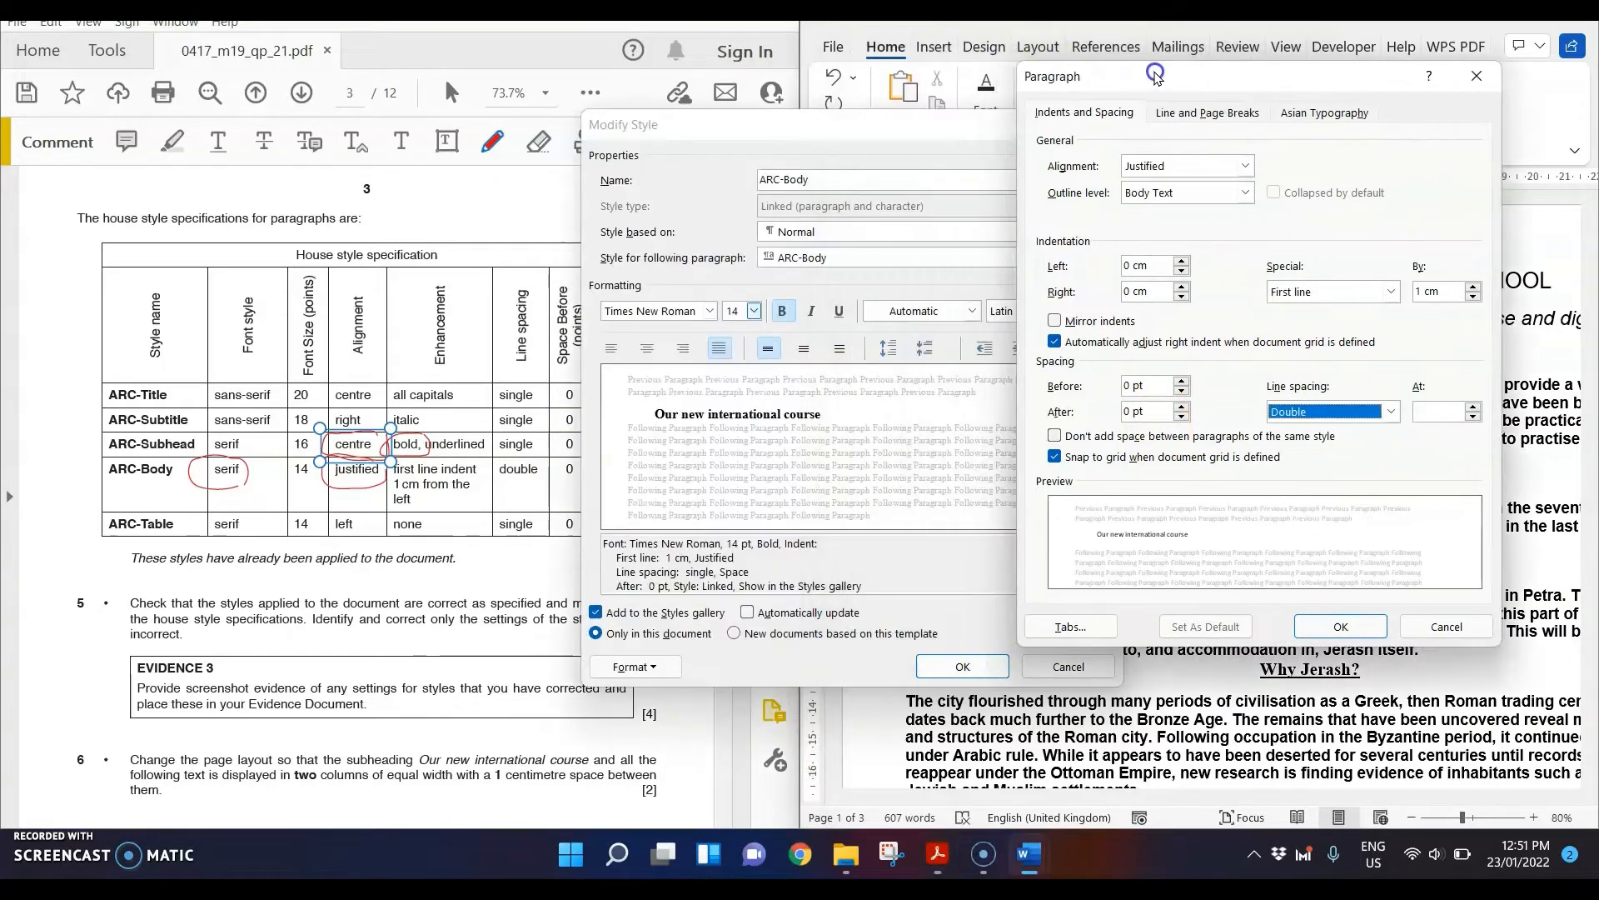
left_click(1341, 626)
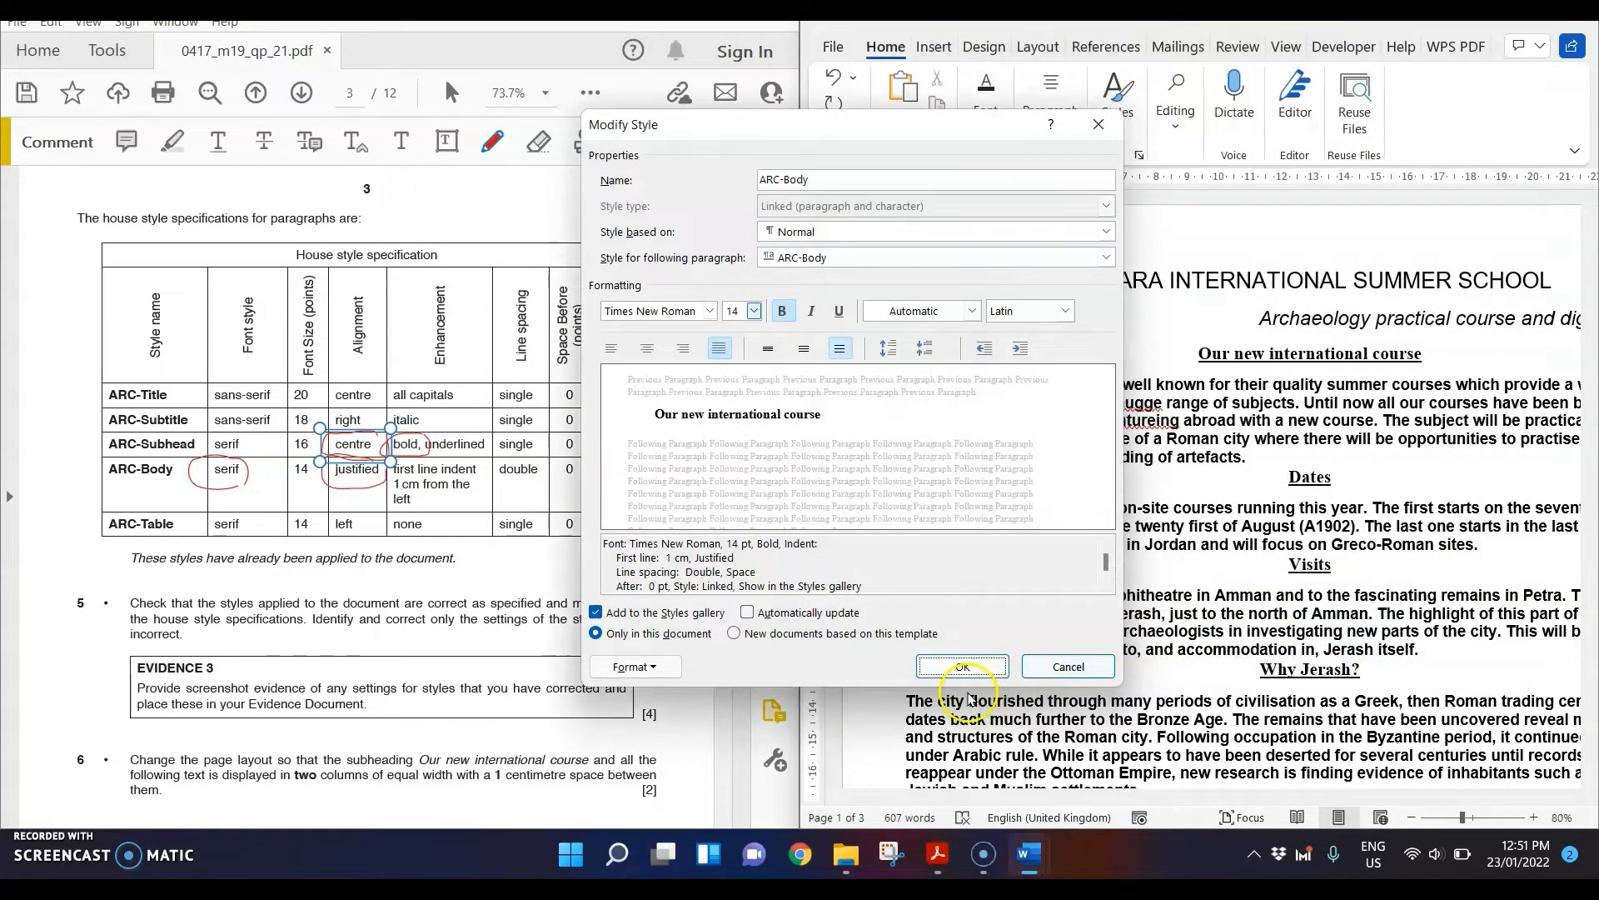
left_click(966, 667)
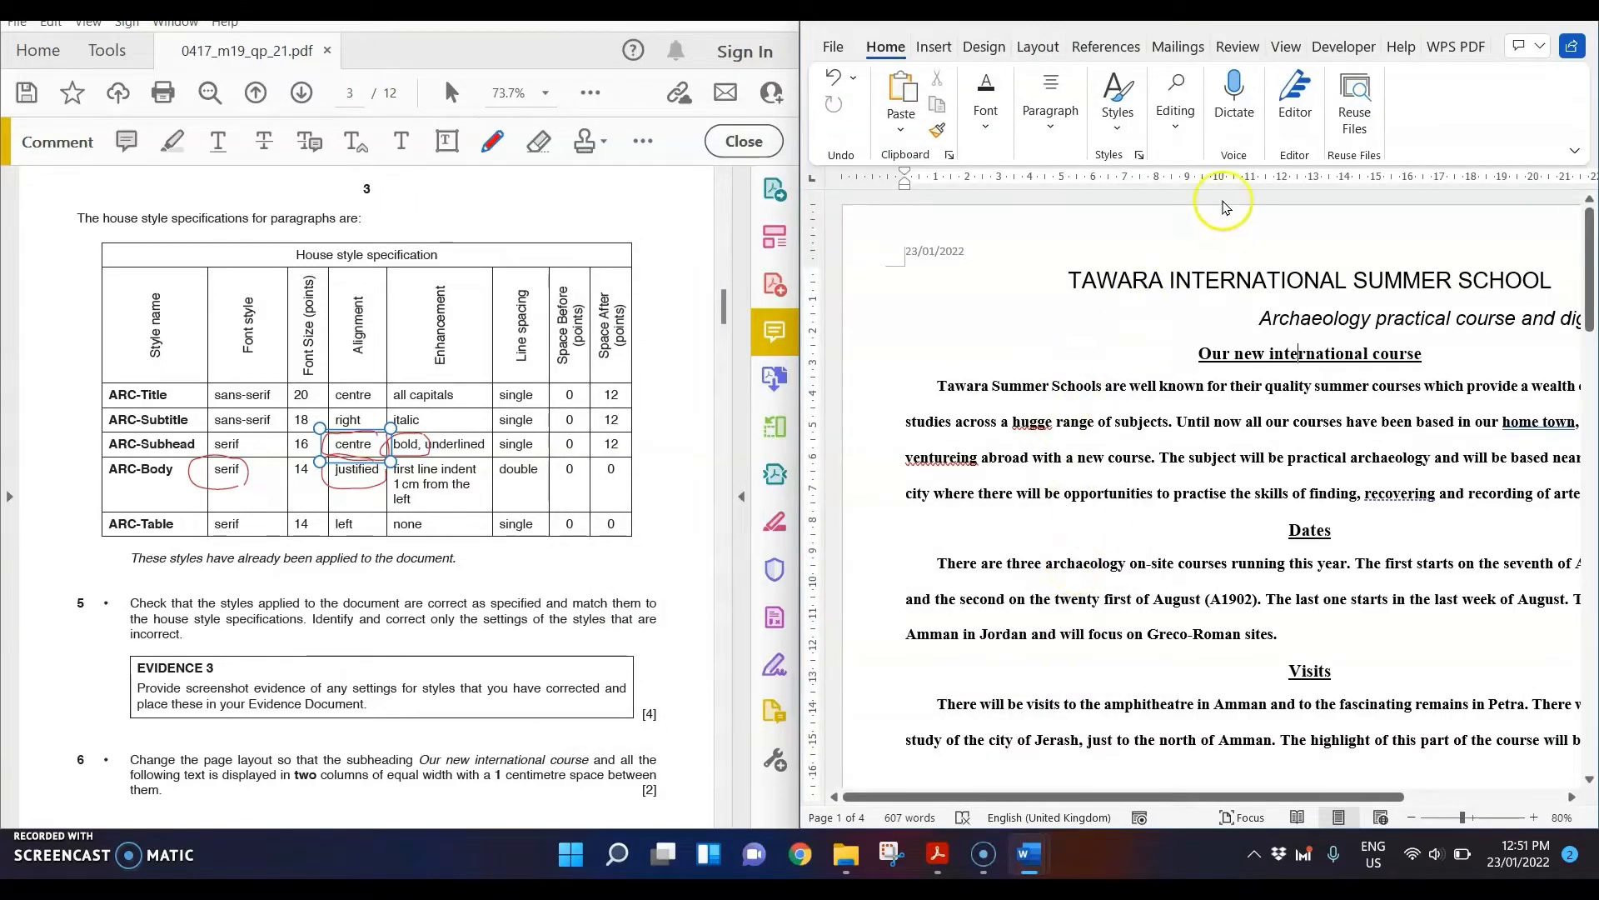
left_click(1126, 125)
right_click(1221, 150)
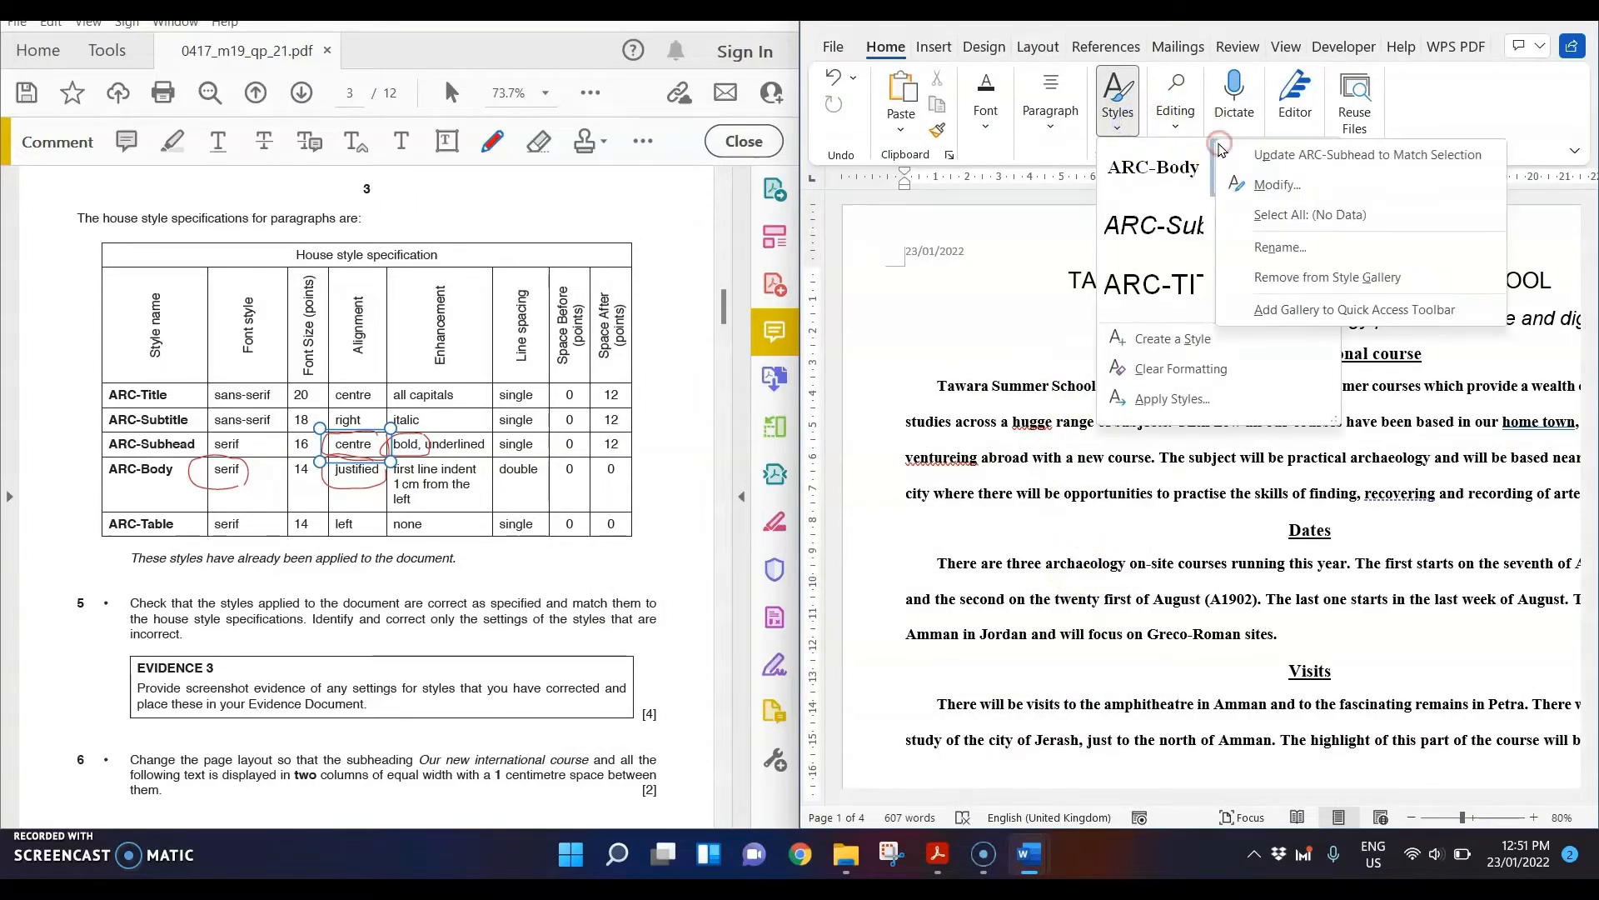
left_click(1117, 109)
right_click(1121, 107)
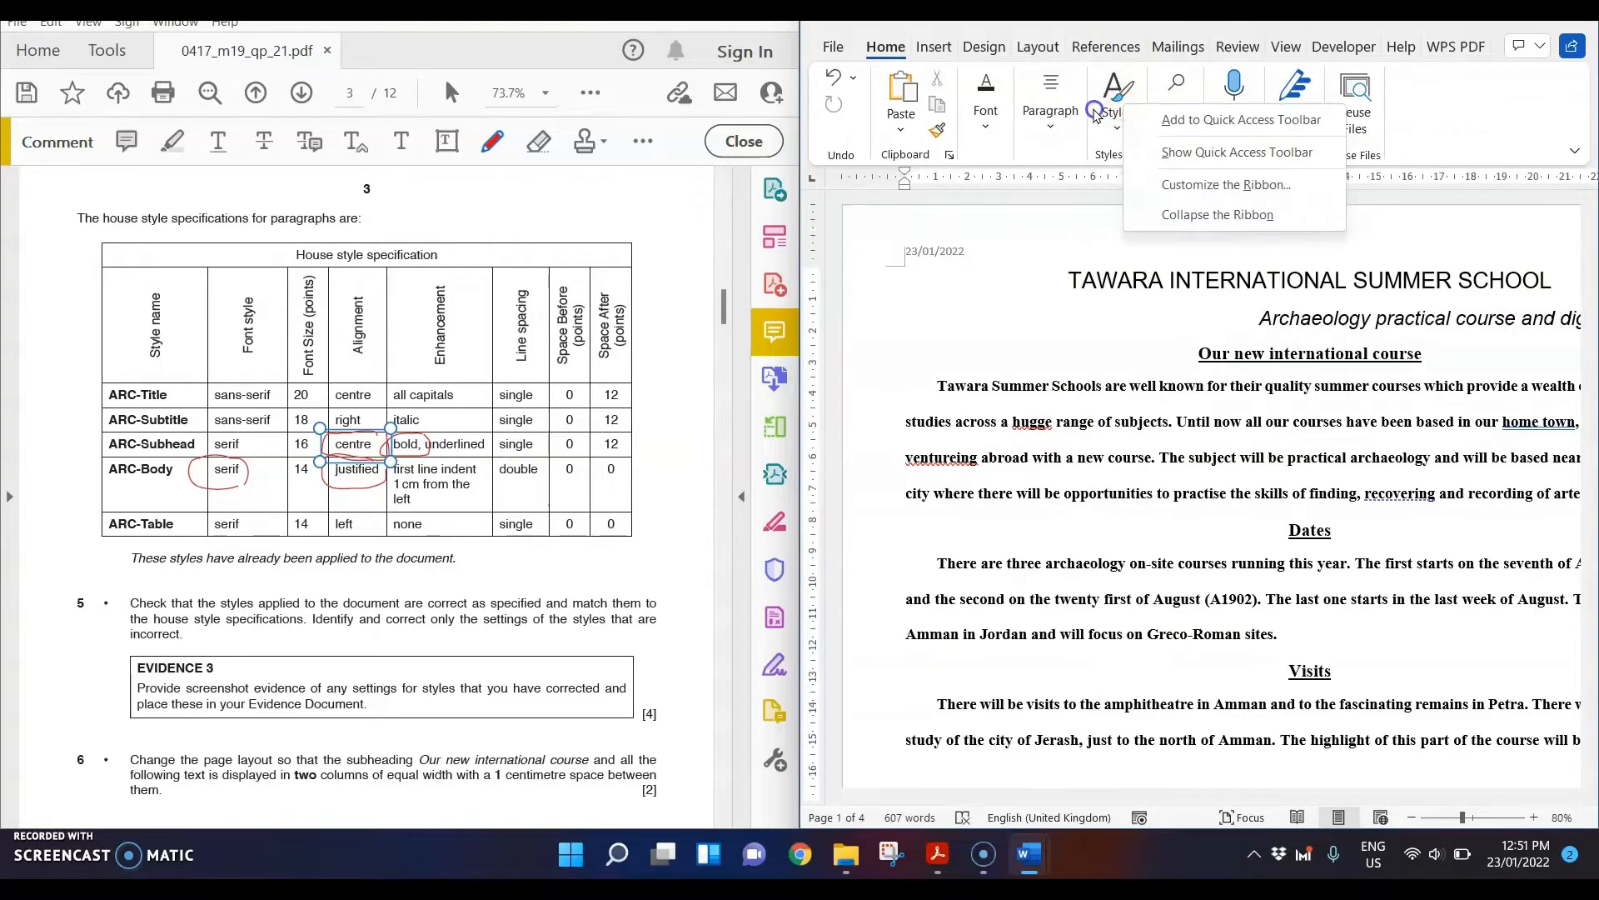
left_click(1093, 108)
- Reopen the ARC-Body style for modification and remove its bold formatting
left_click(1114, 125)
right_click(1126, 169)
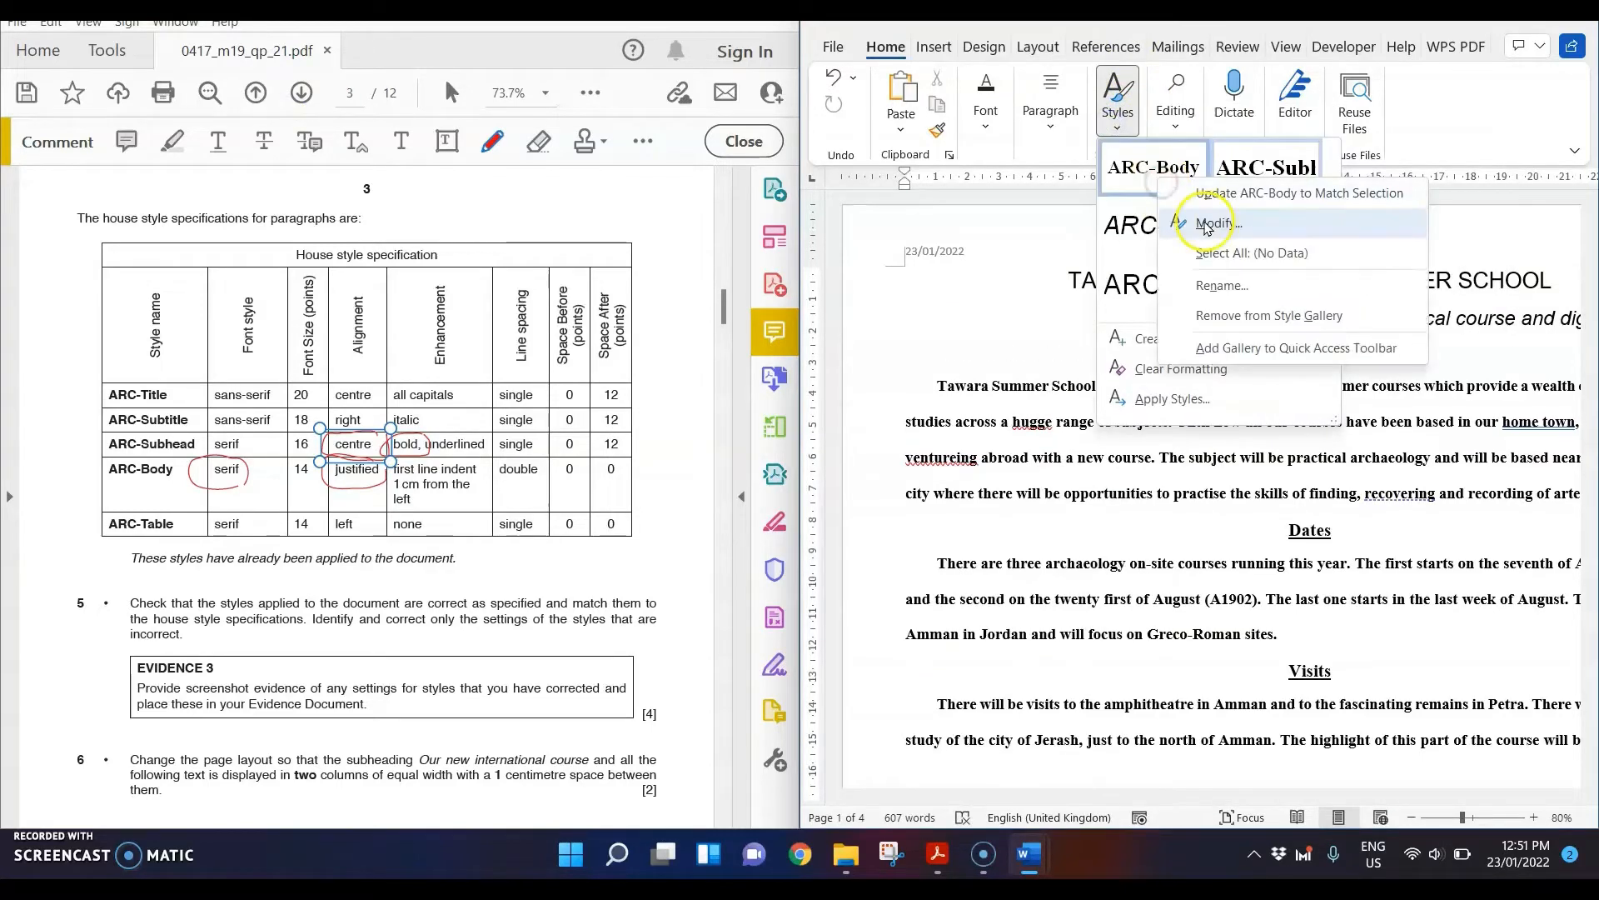
left_click(1205, 218)
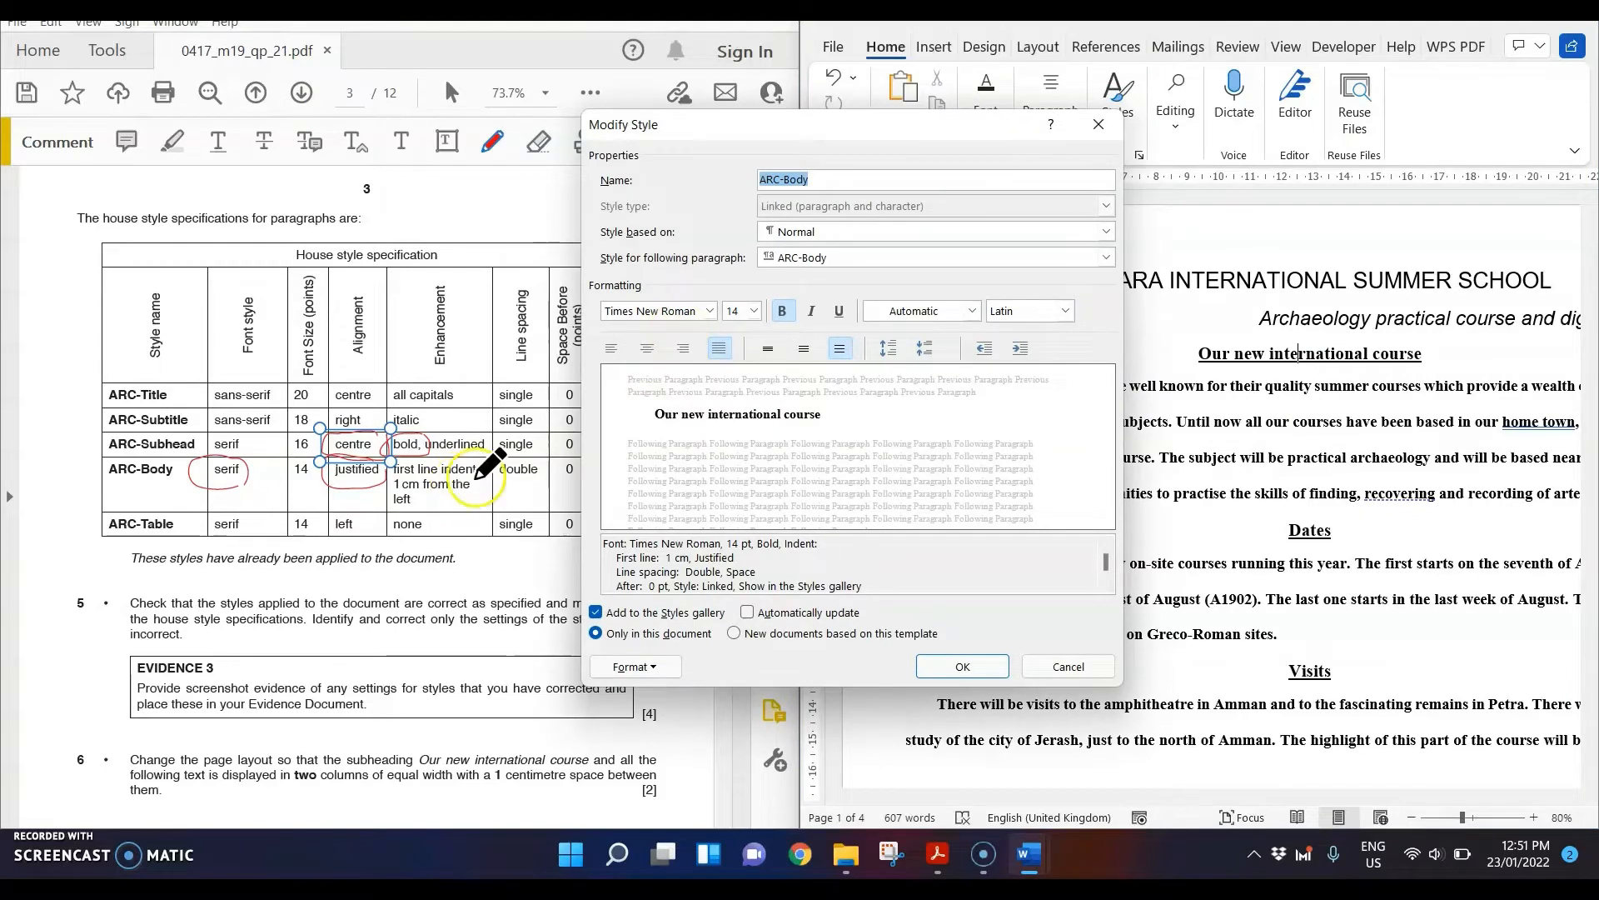
left_click_drag(791, 125, 930, 149)
left_click(994, 344)
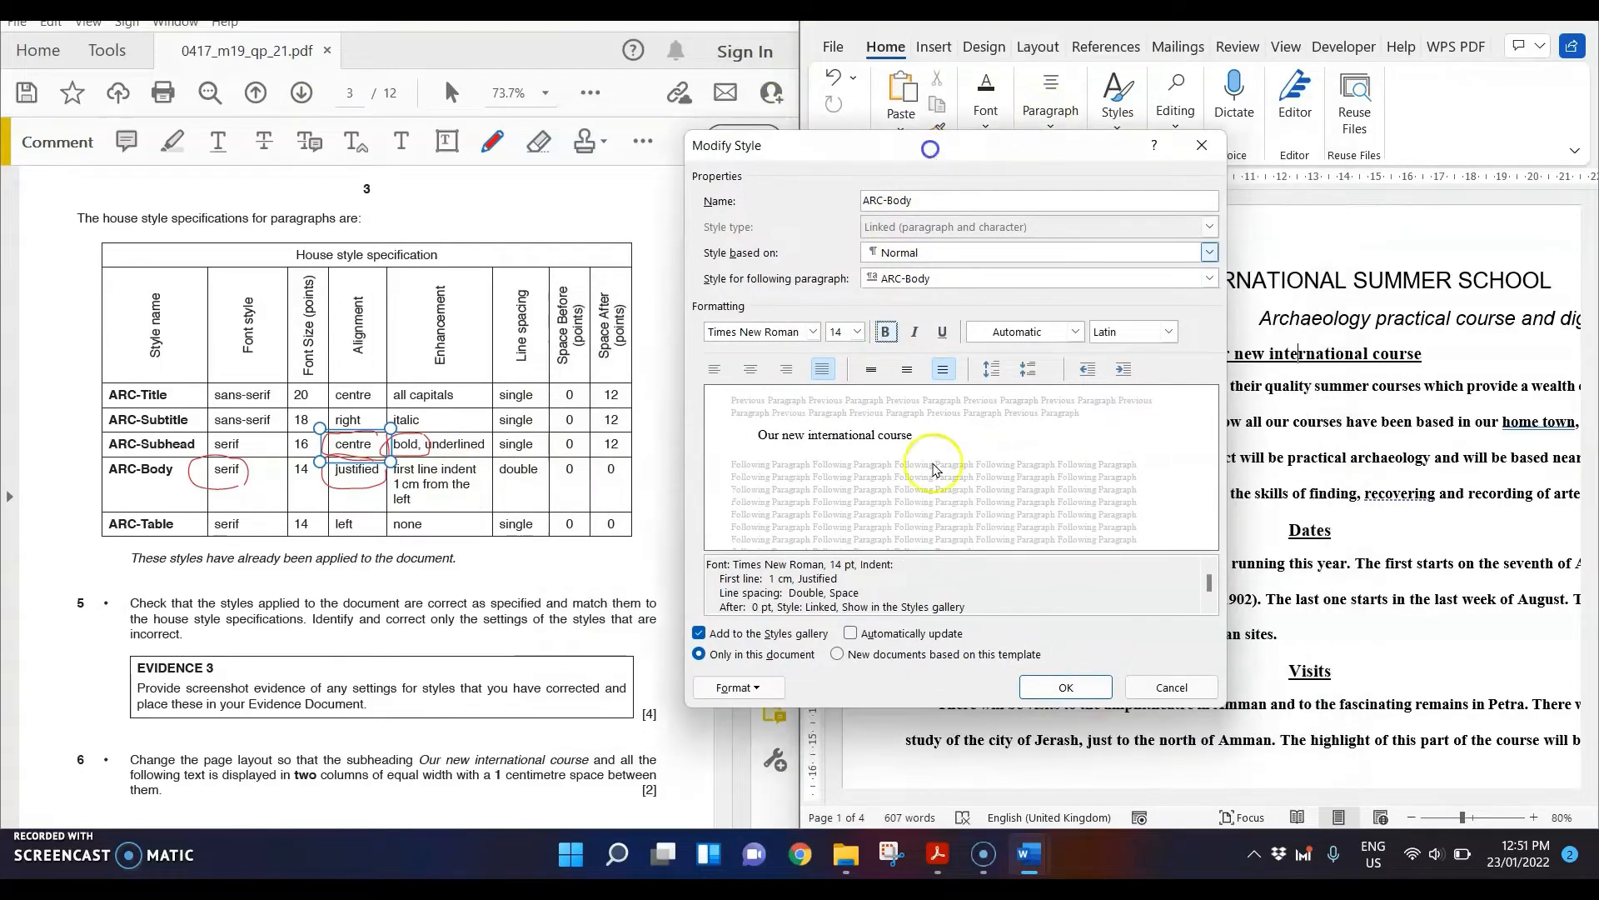
left_click(736, 687)
left_click(781, 485)
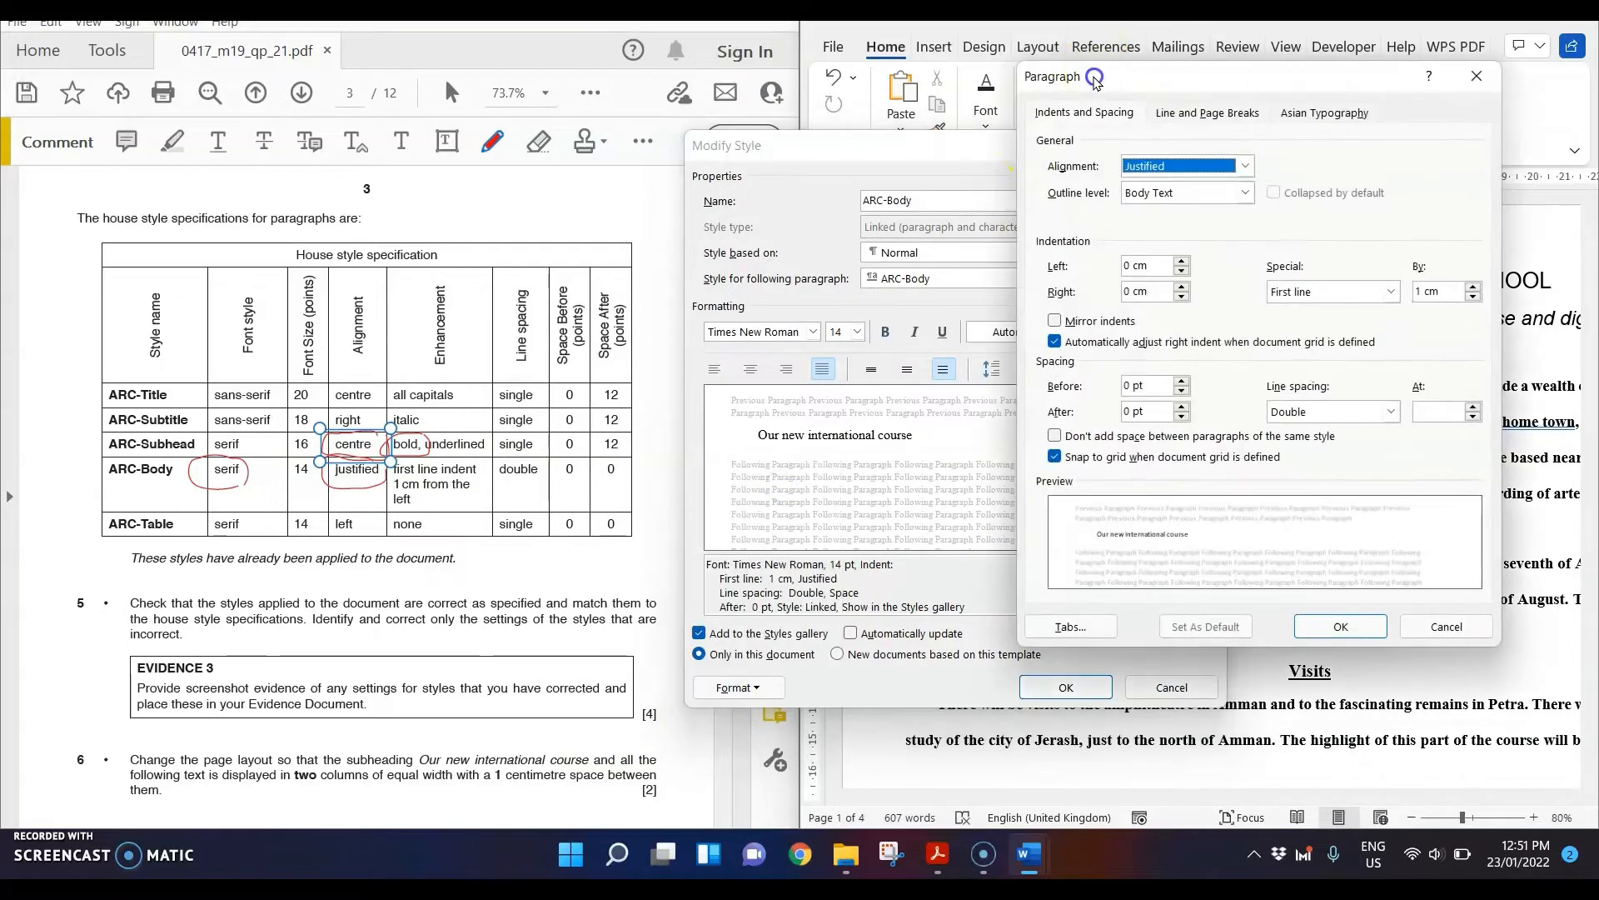
left_click_drag(1095, 82, 1203, 142)
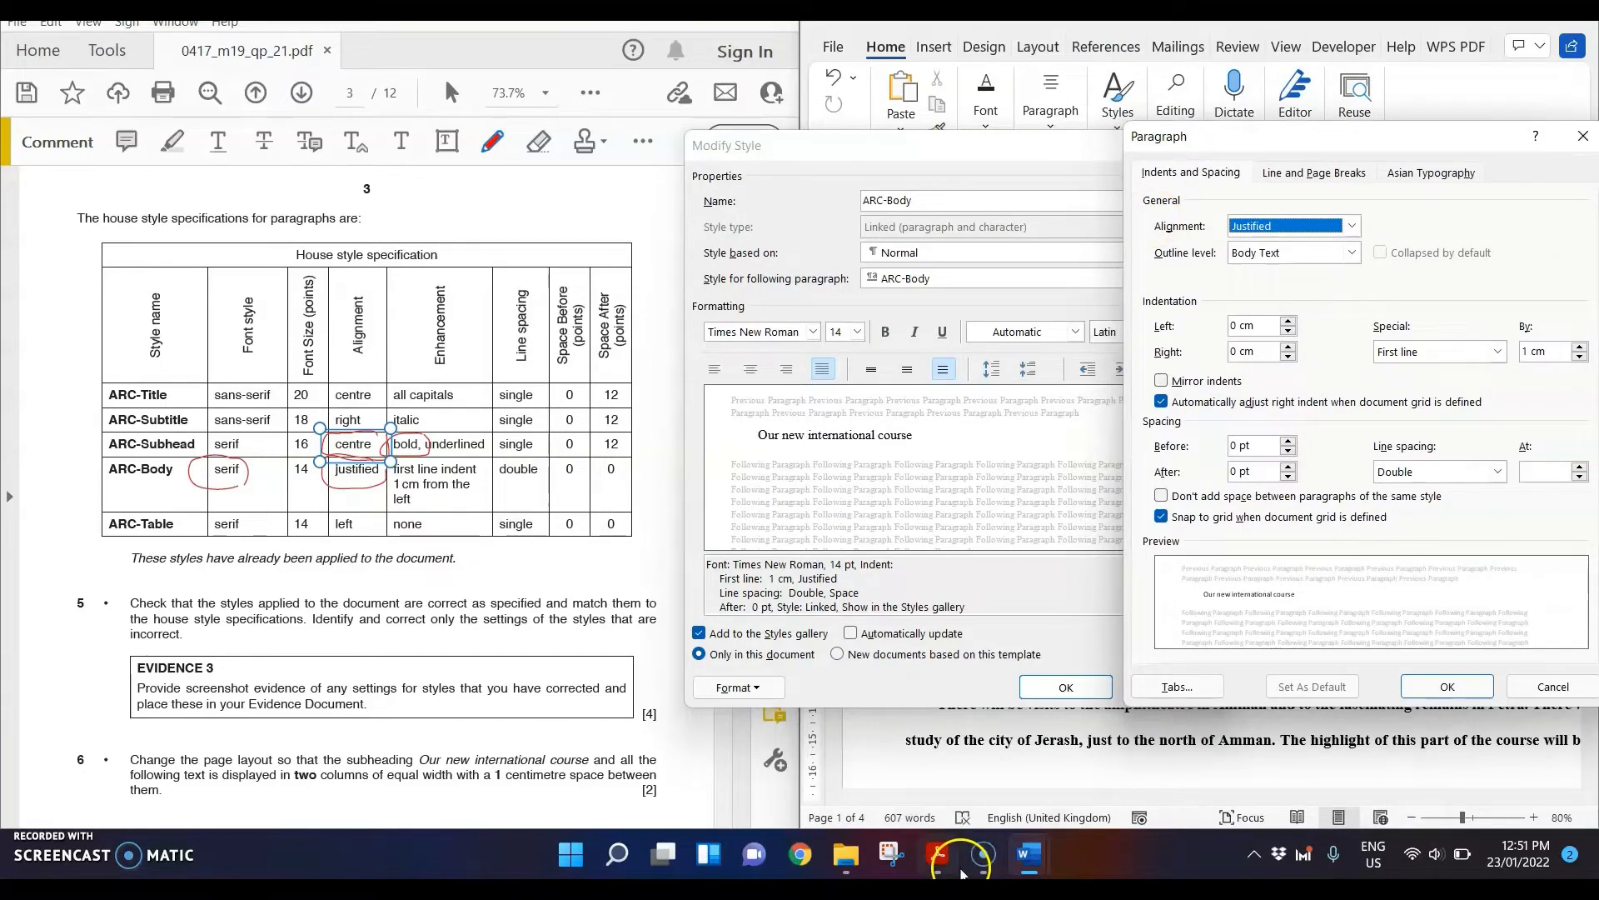
key("super+shift+s")
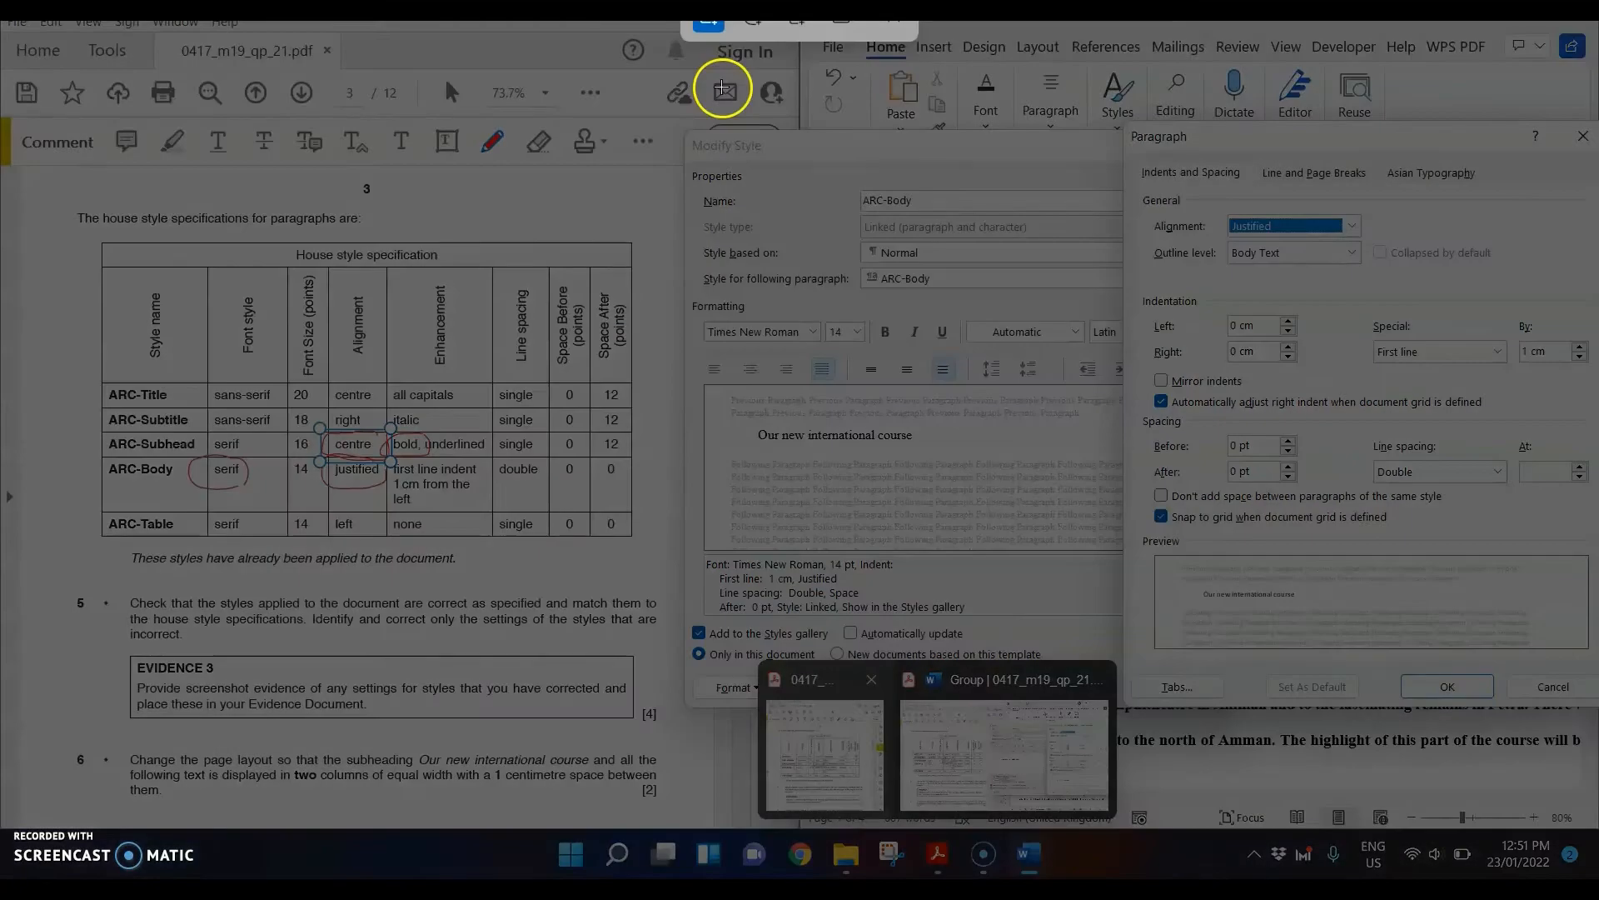
key("Escape")
left_click(1228, 139)
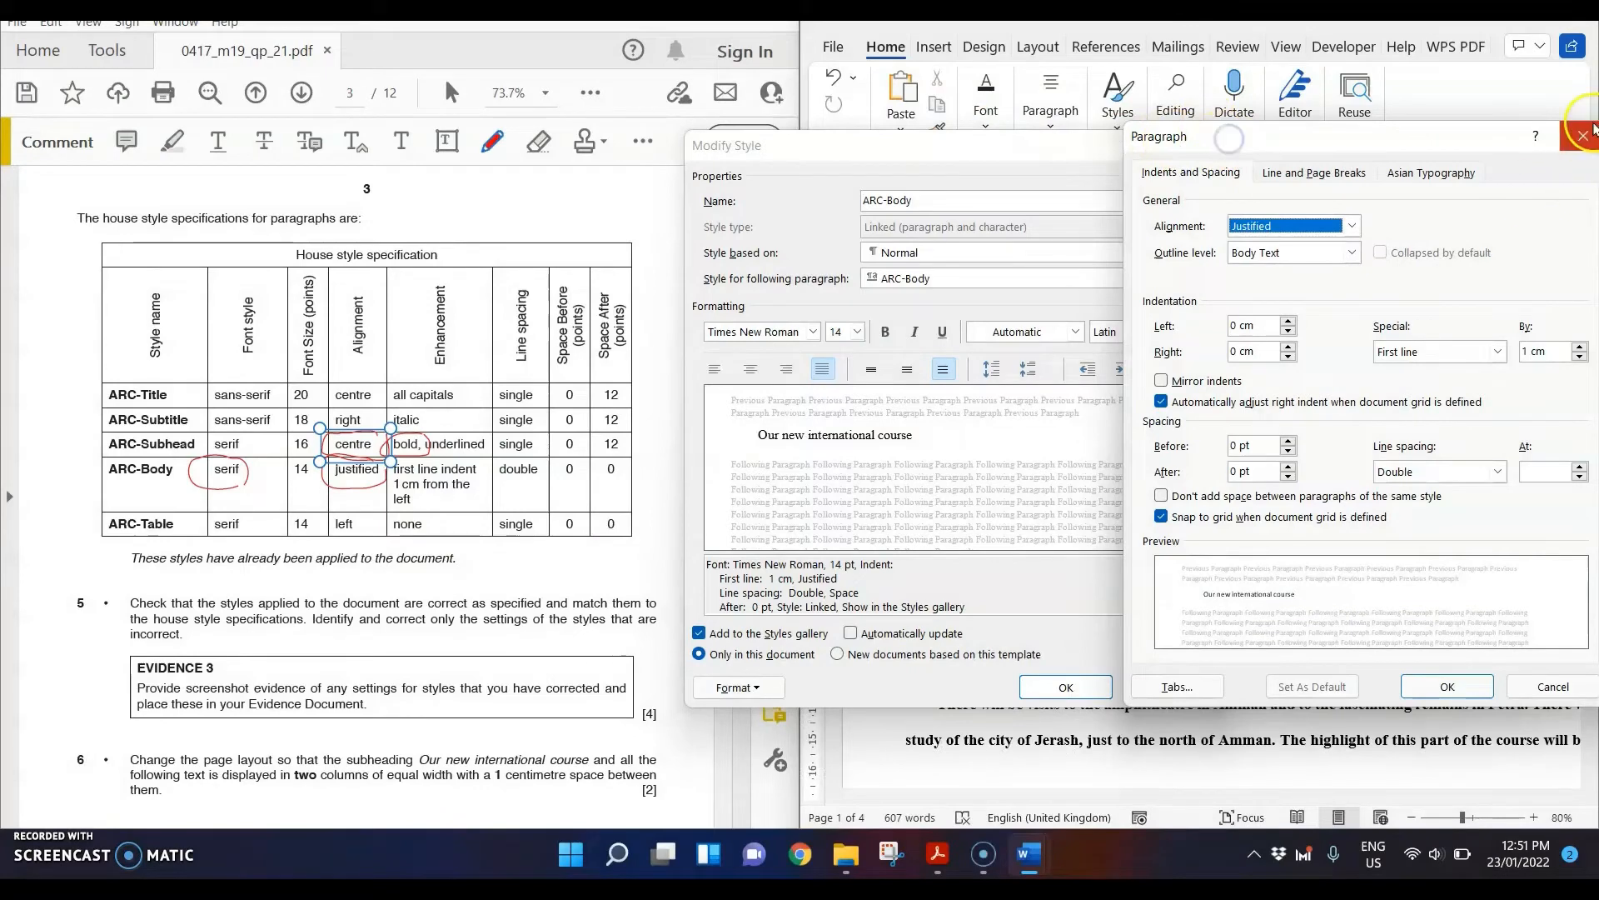
left_click(1582, 135)
- Capture a screenshot of the ARC-Body style settings beside their paragraph settings, closing both dialogs without further changes
left_click_drag(1079, 152, 889, 134)
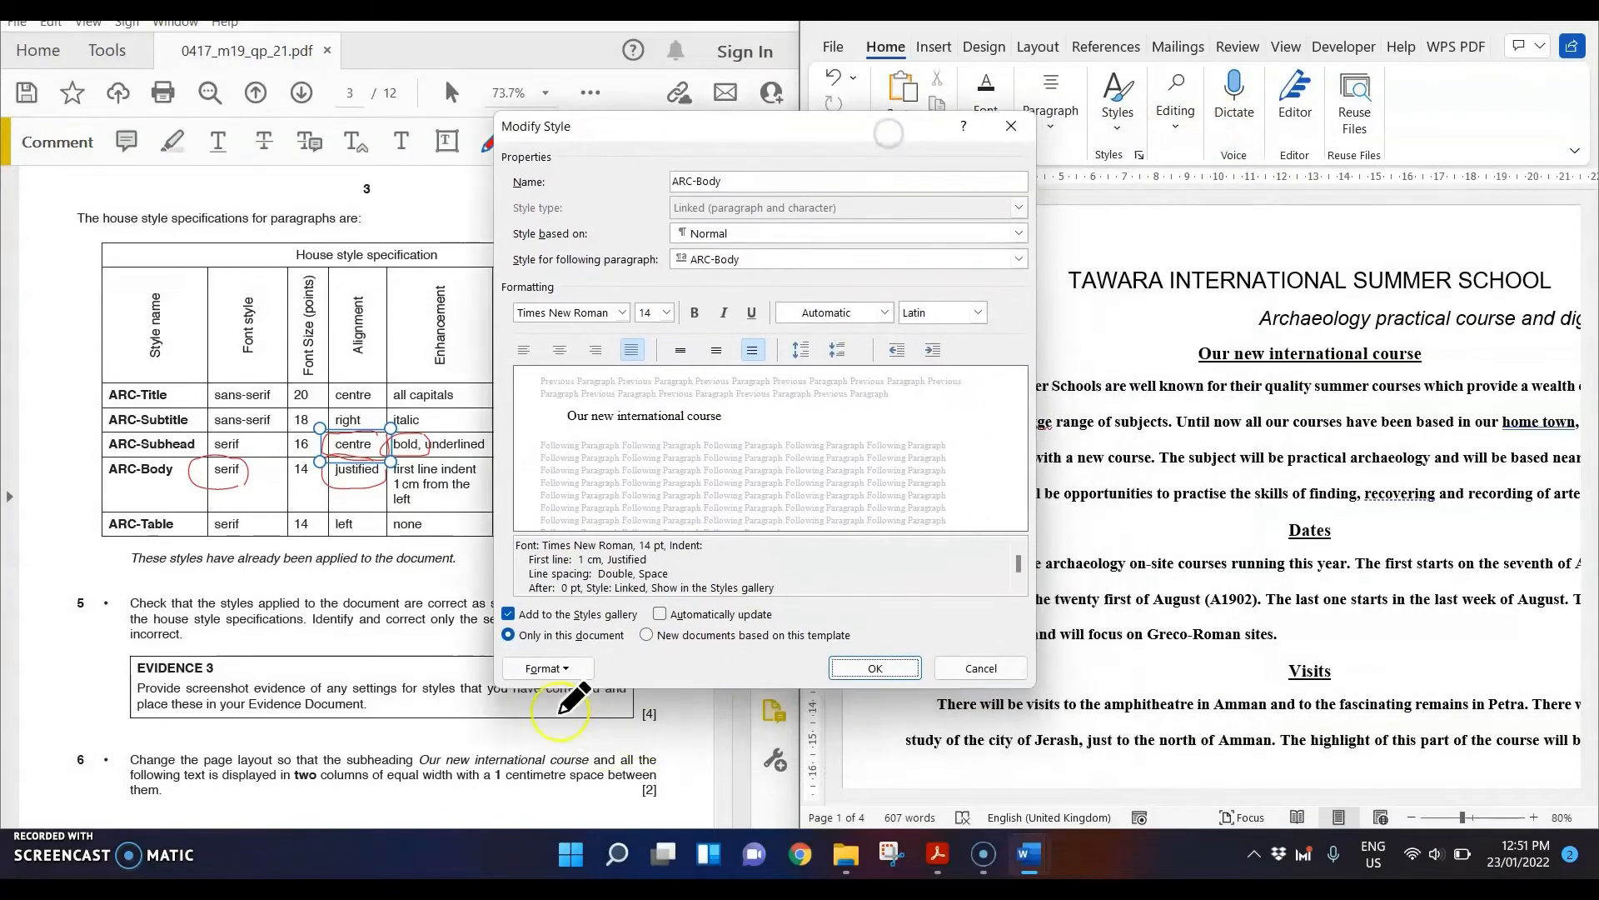
left_click(547, 668)
left_click(606, 475)
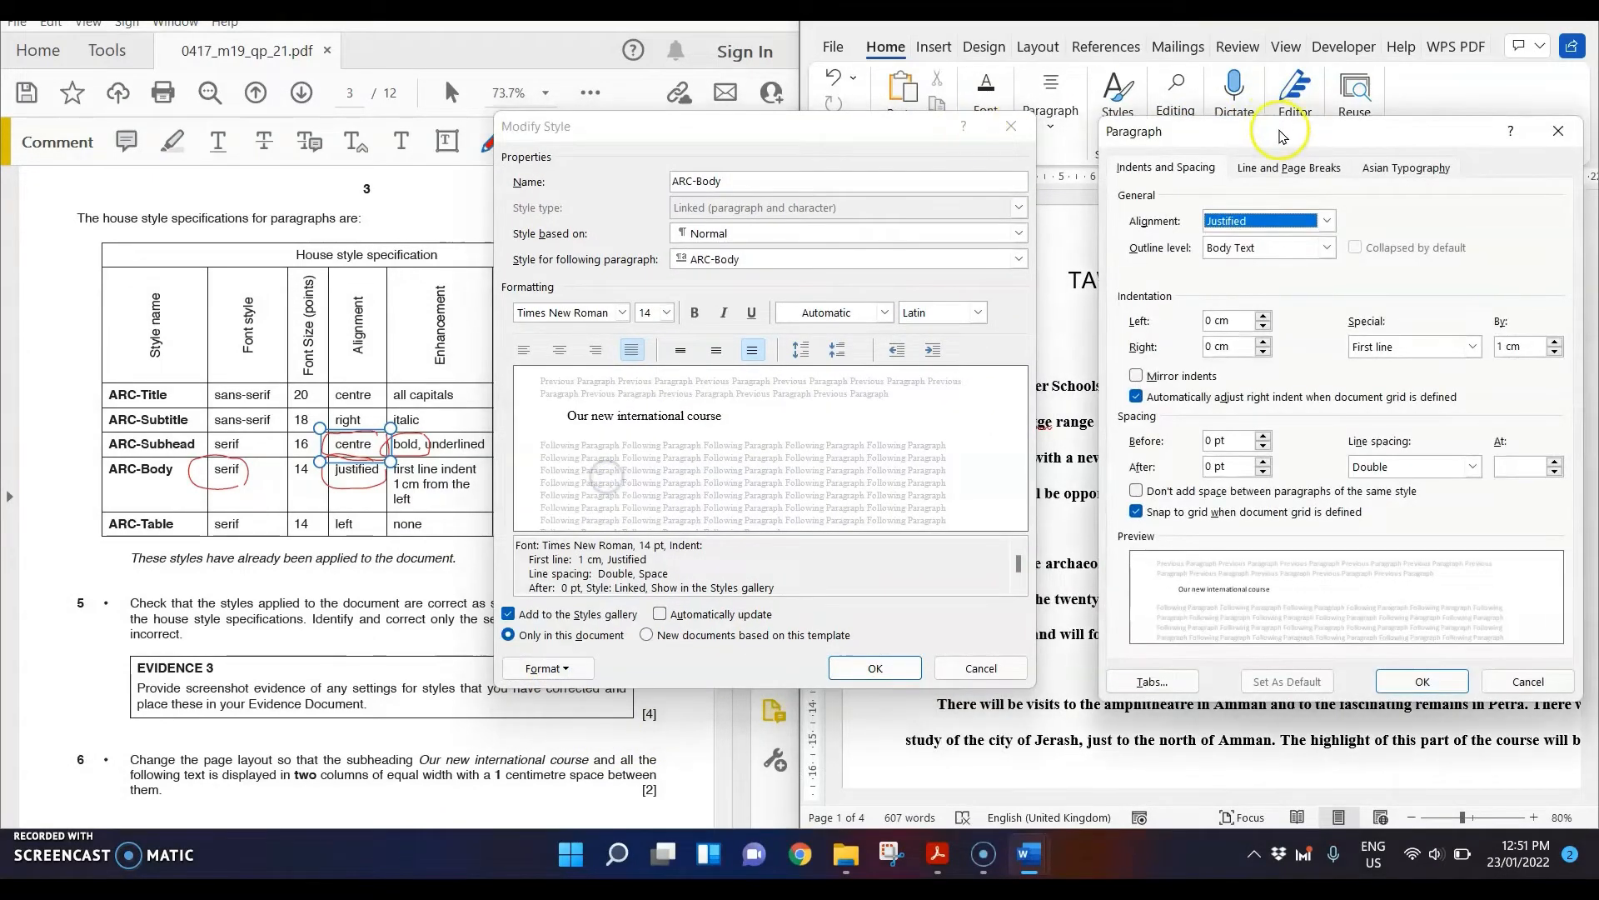
left_click_drag(1281, 136, 1225, 125)
key("super")
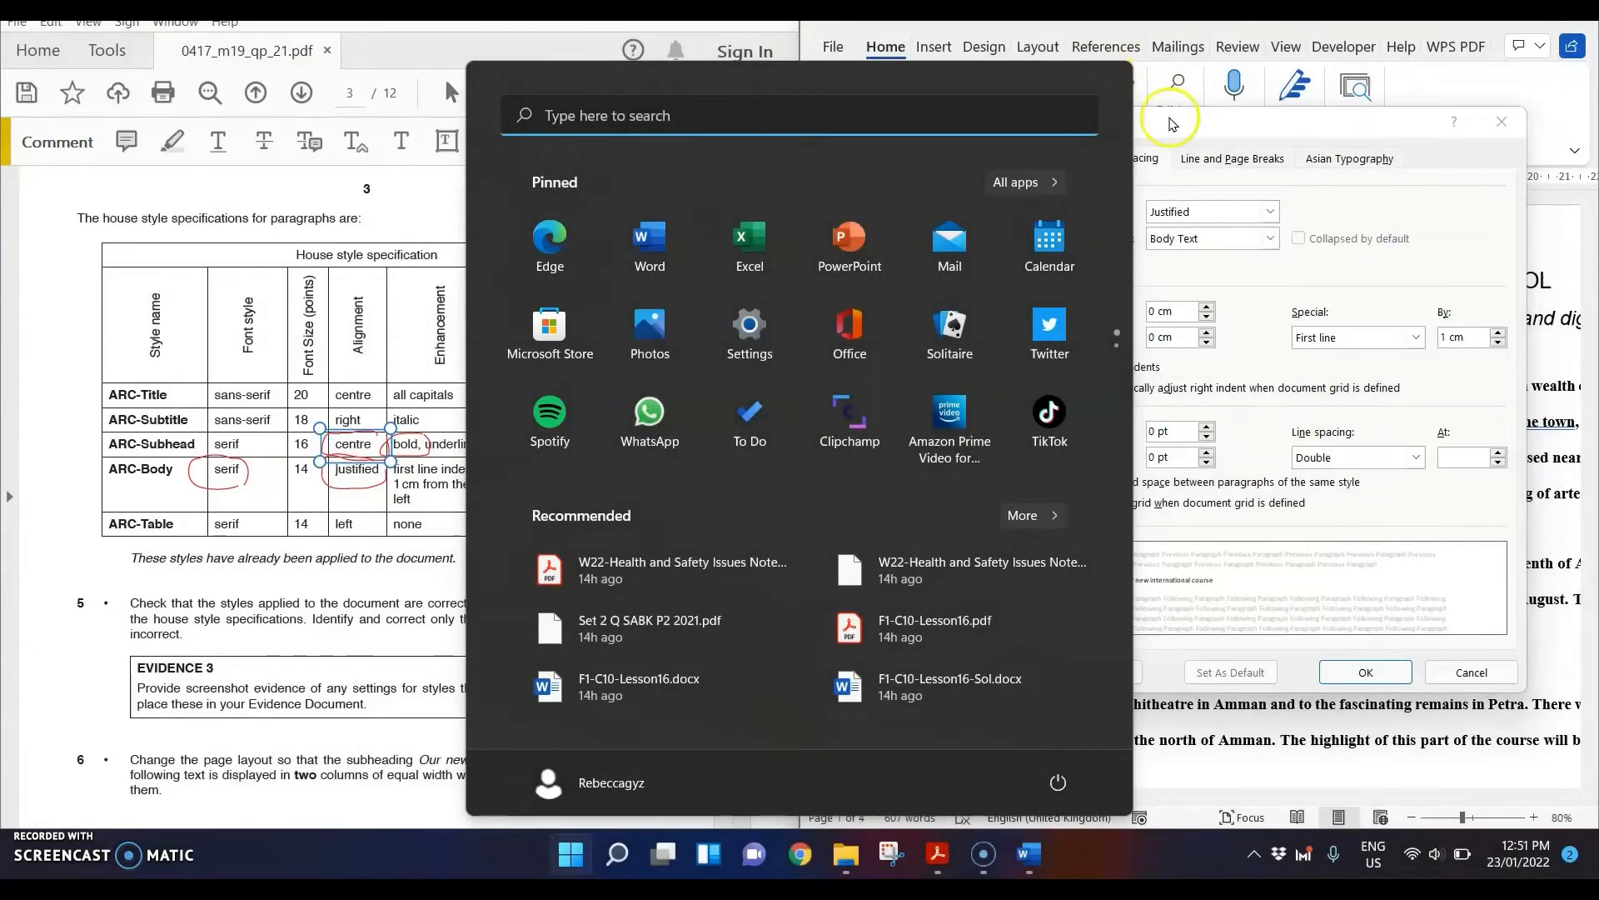
left_click(1172, 122)
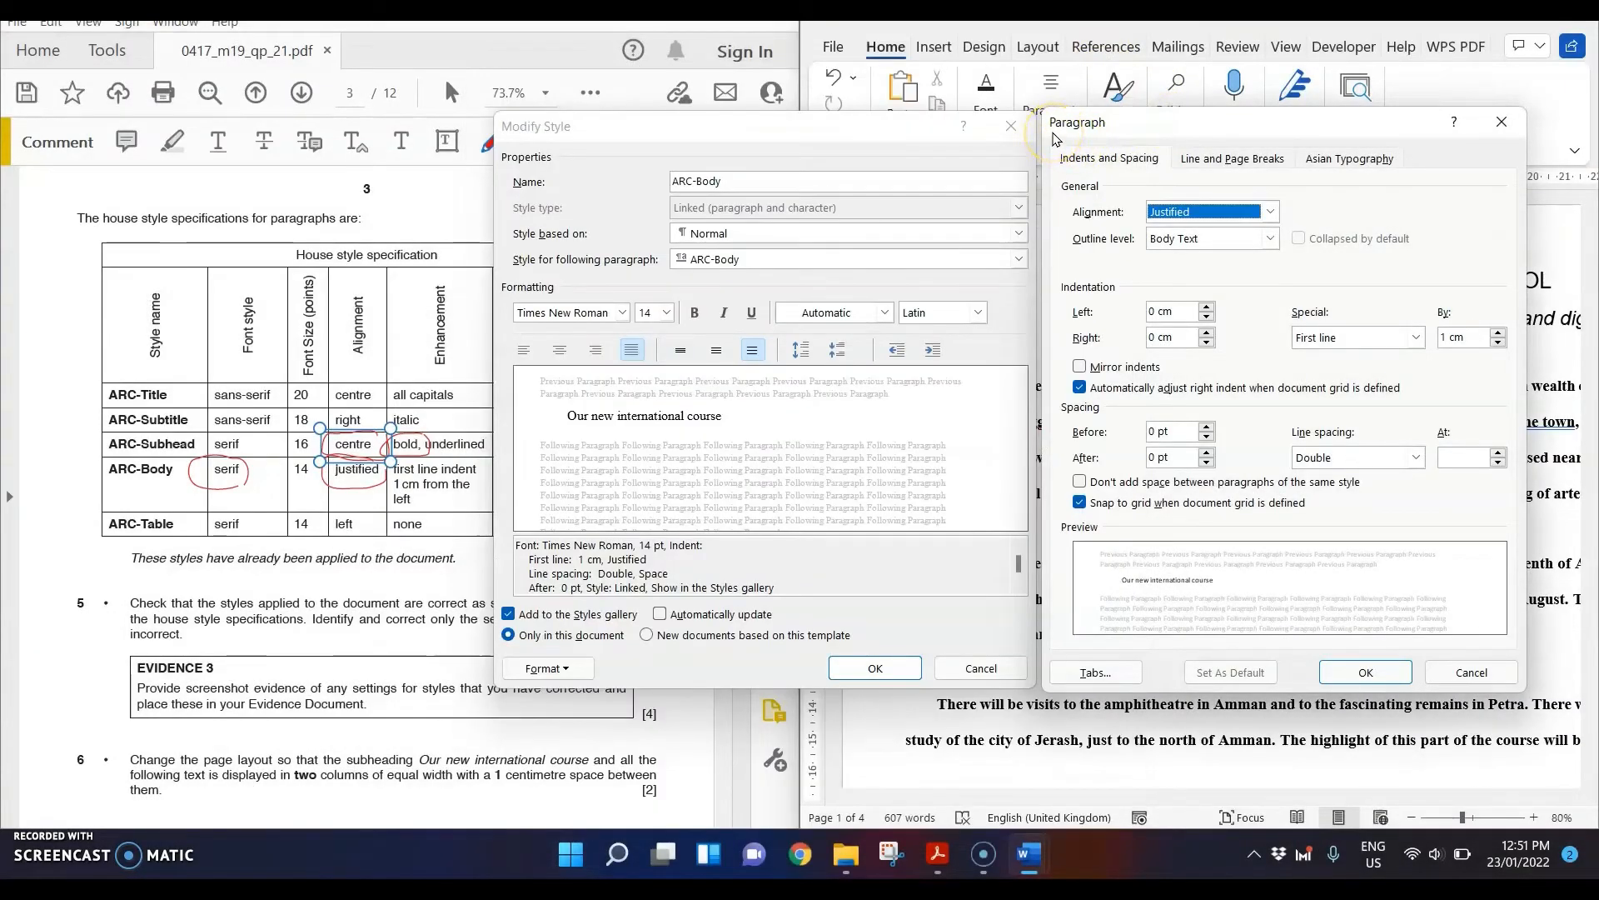
key("super+shift+s")
left_click_drag(491, 106, 1570, 725)
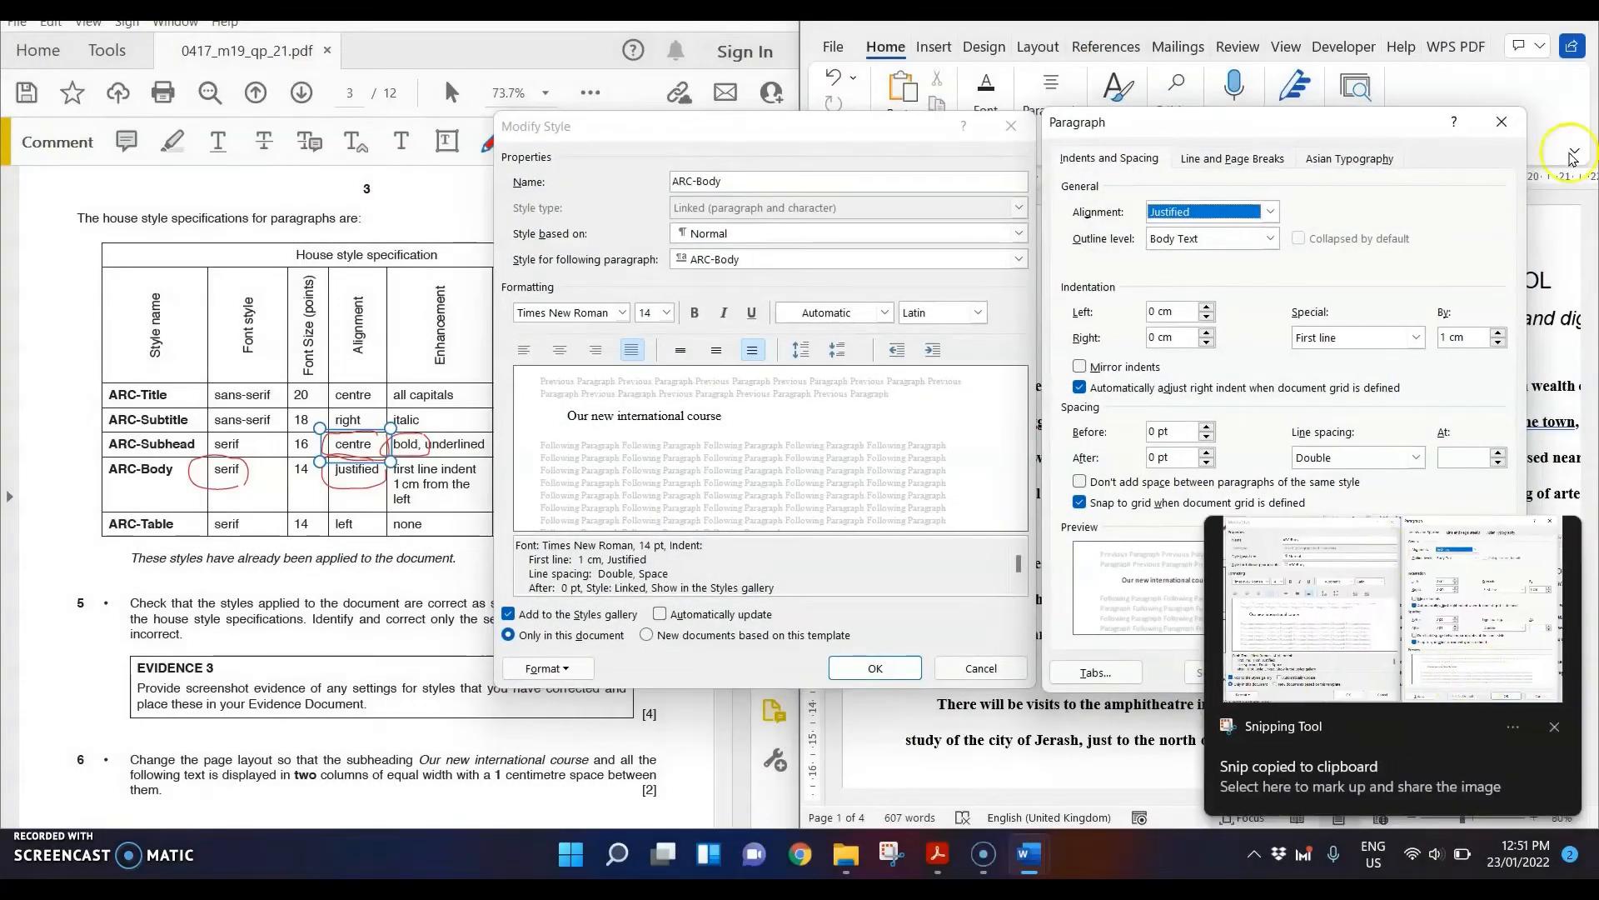
left_click(1501, 121)
left_click(1011, 125)
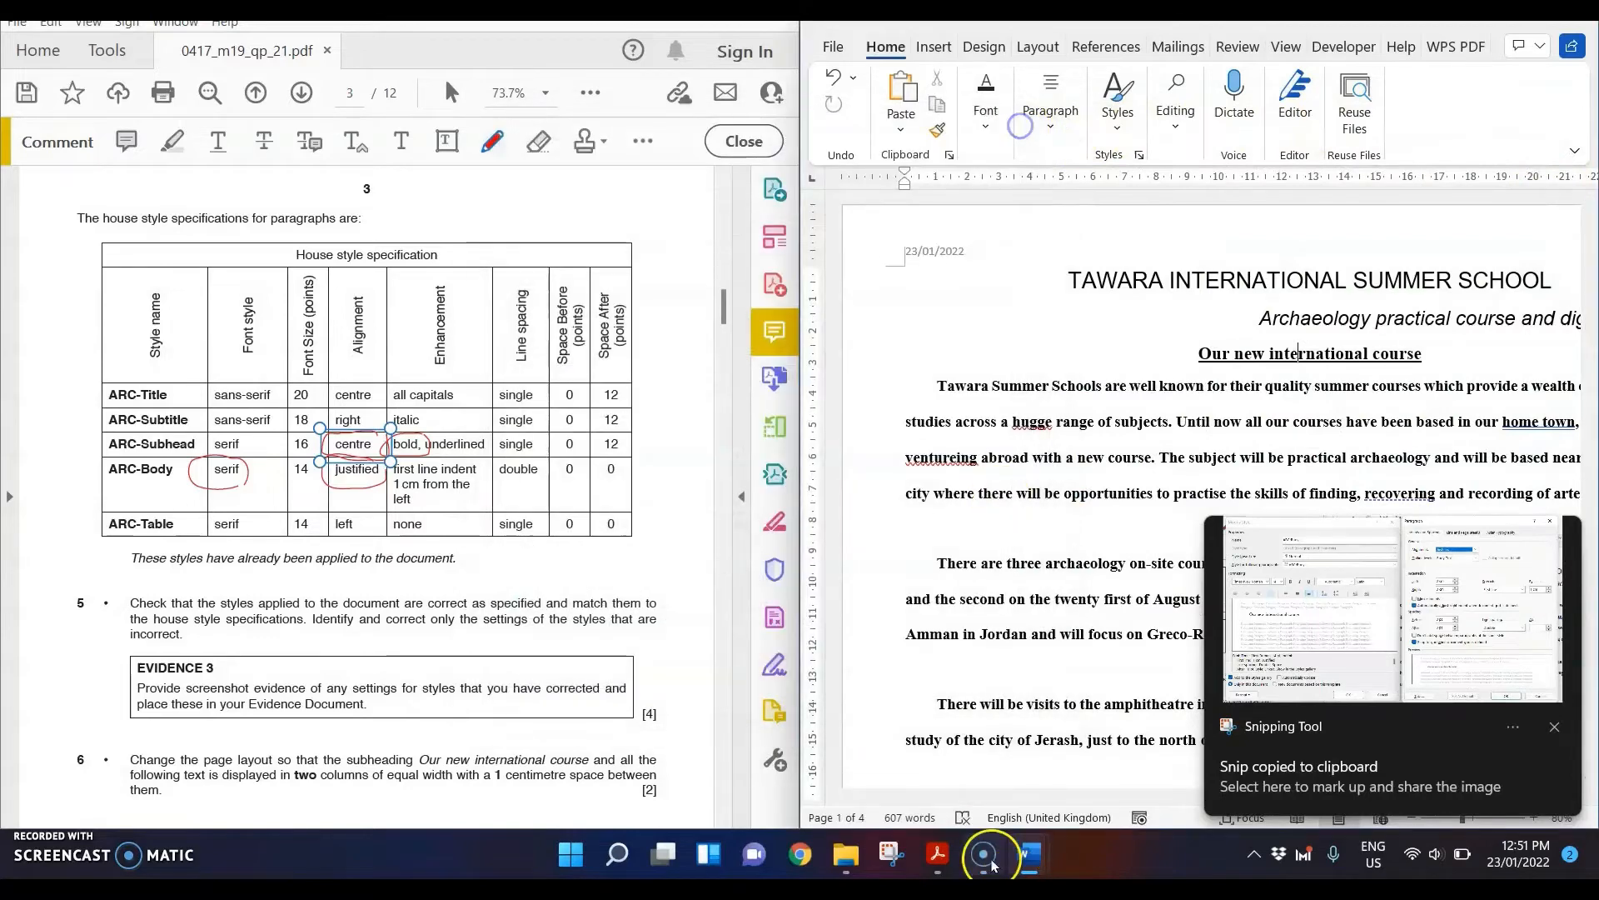
- Paste the ARC-Body screenshot into M219EVIDENCEXXXX.docx under Evidence 3, below the ARC-Subhead screenshot
mouse_move(1029, 854)
left_click(885, 768)
scroll(867, 535, "down", 5)
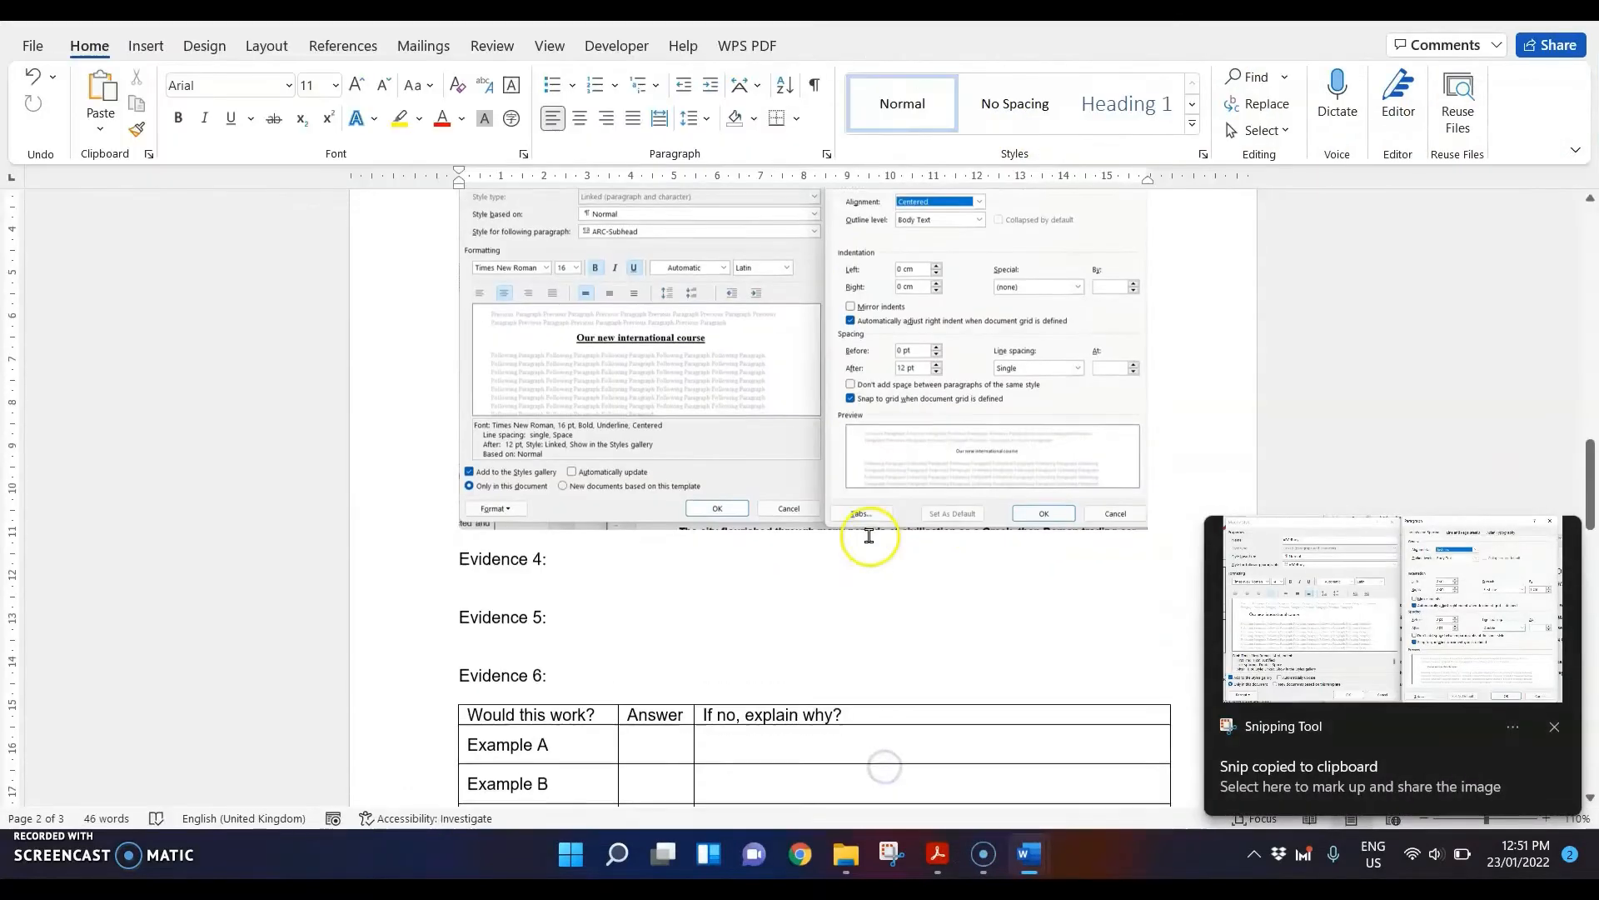
key("ctrl+v")
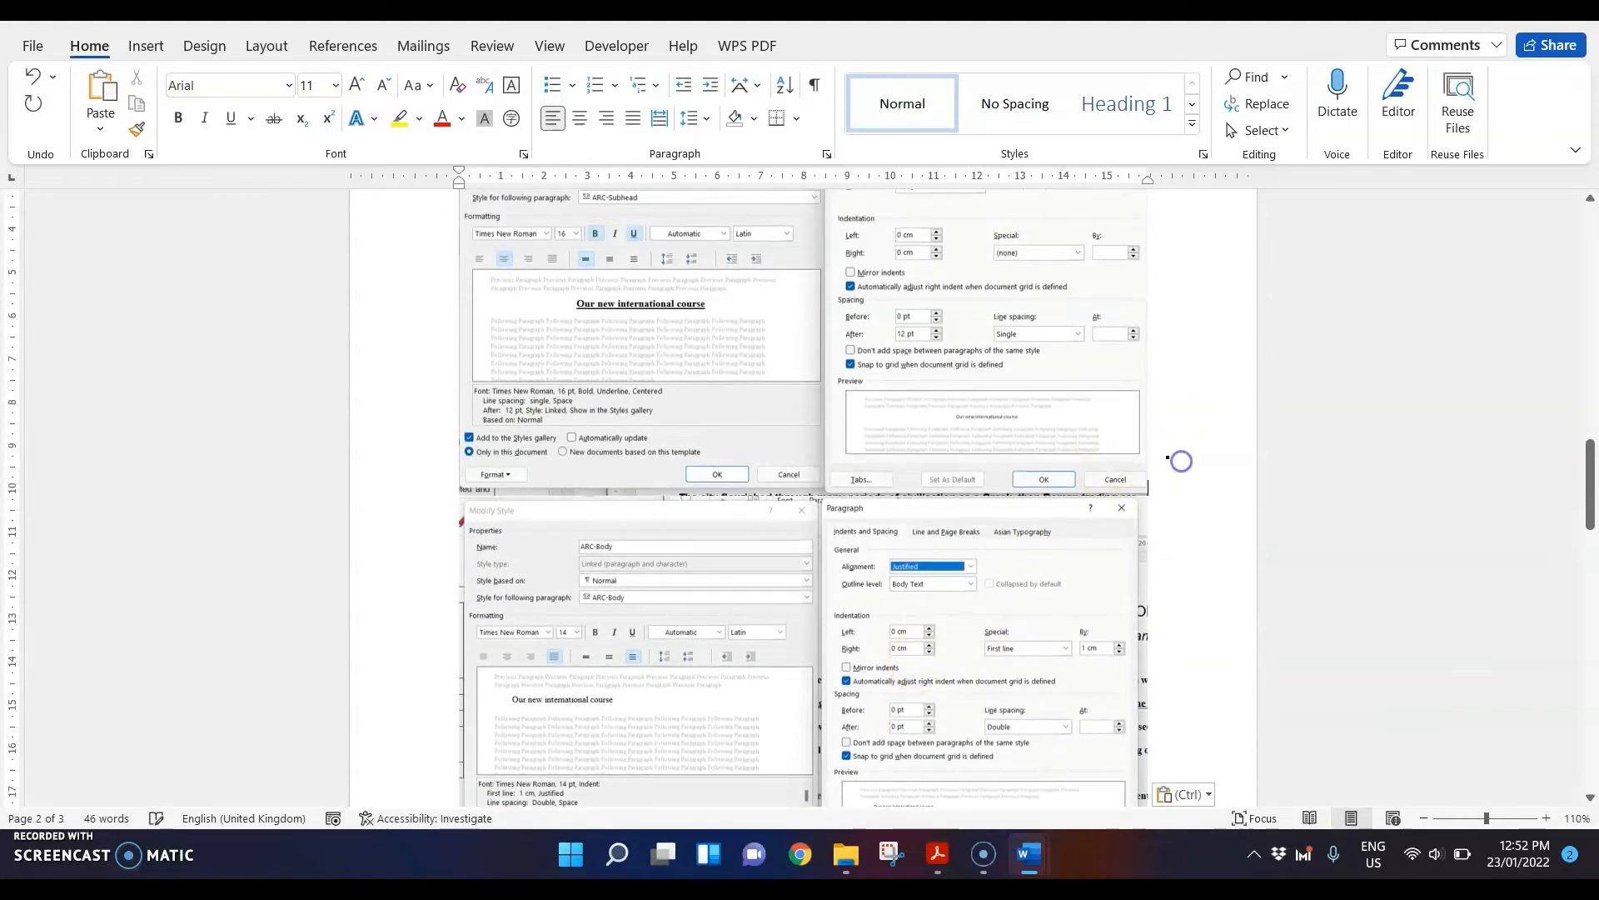
scroll(939, 447, "up", 3)
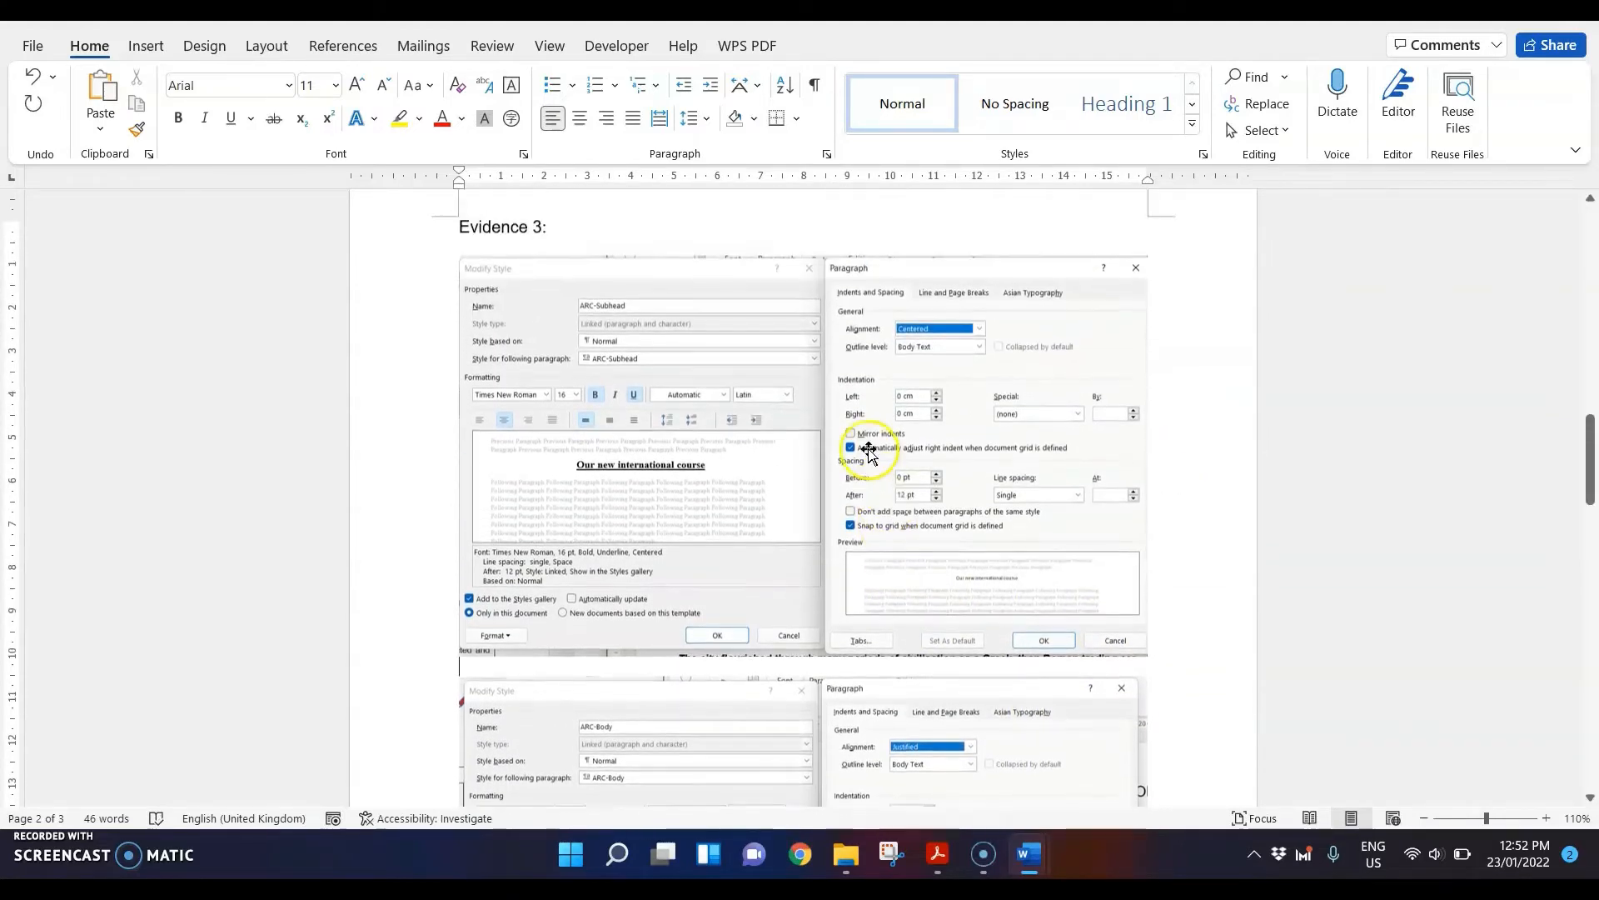
scroll(670, 319, "down", 6)
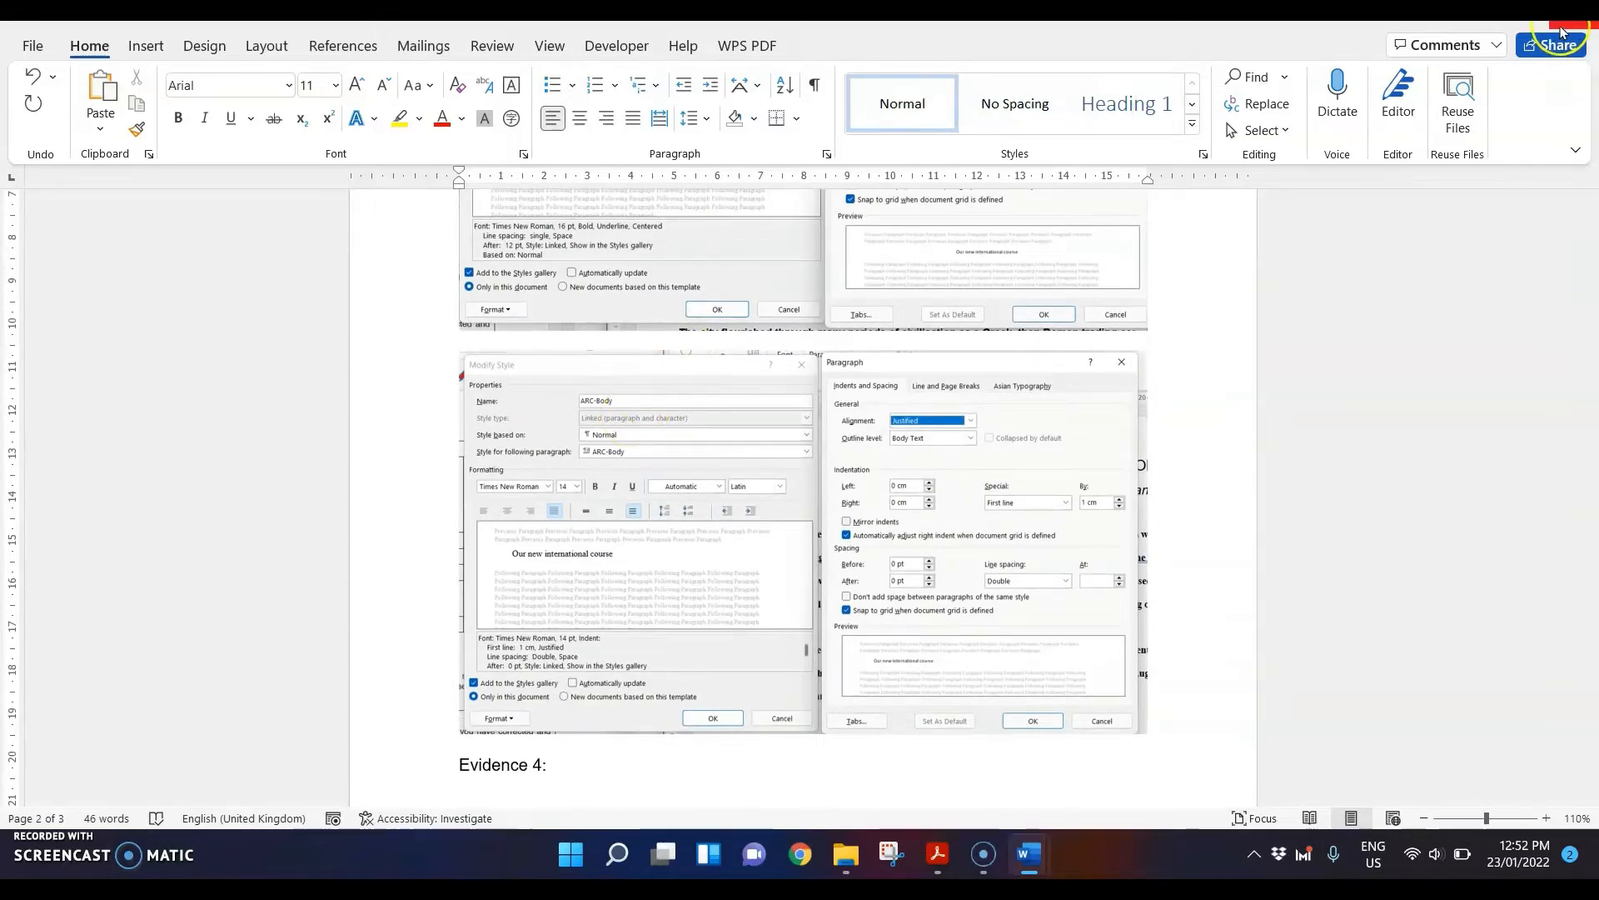
- In A190XINFO.docx, check the ARC-Table style and its paragraph settings against the house style specification without changing them
left_click(937, 854)
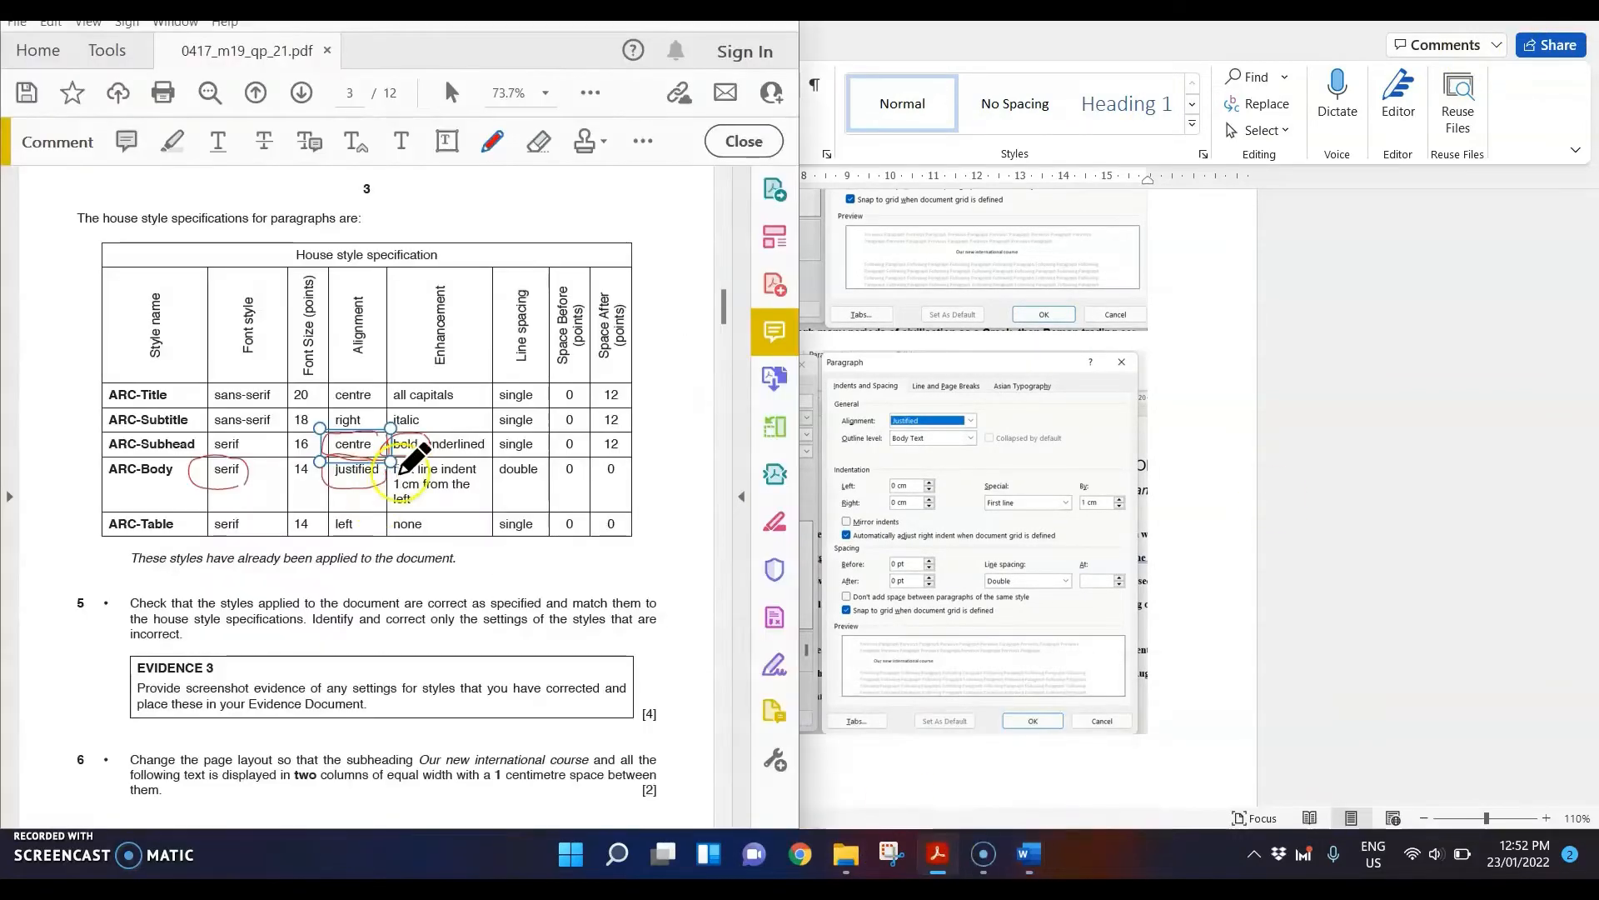
mouse_move(1023, 855)
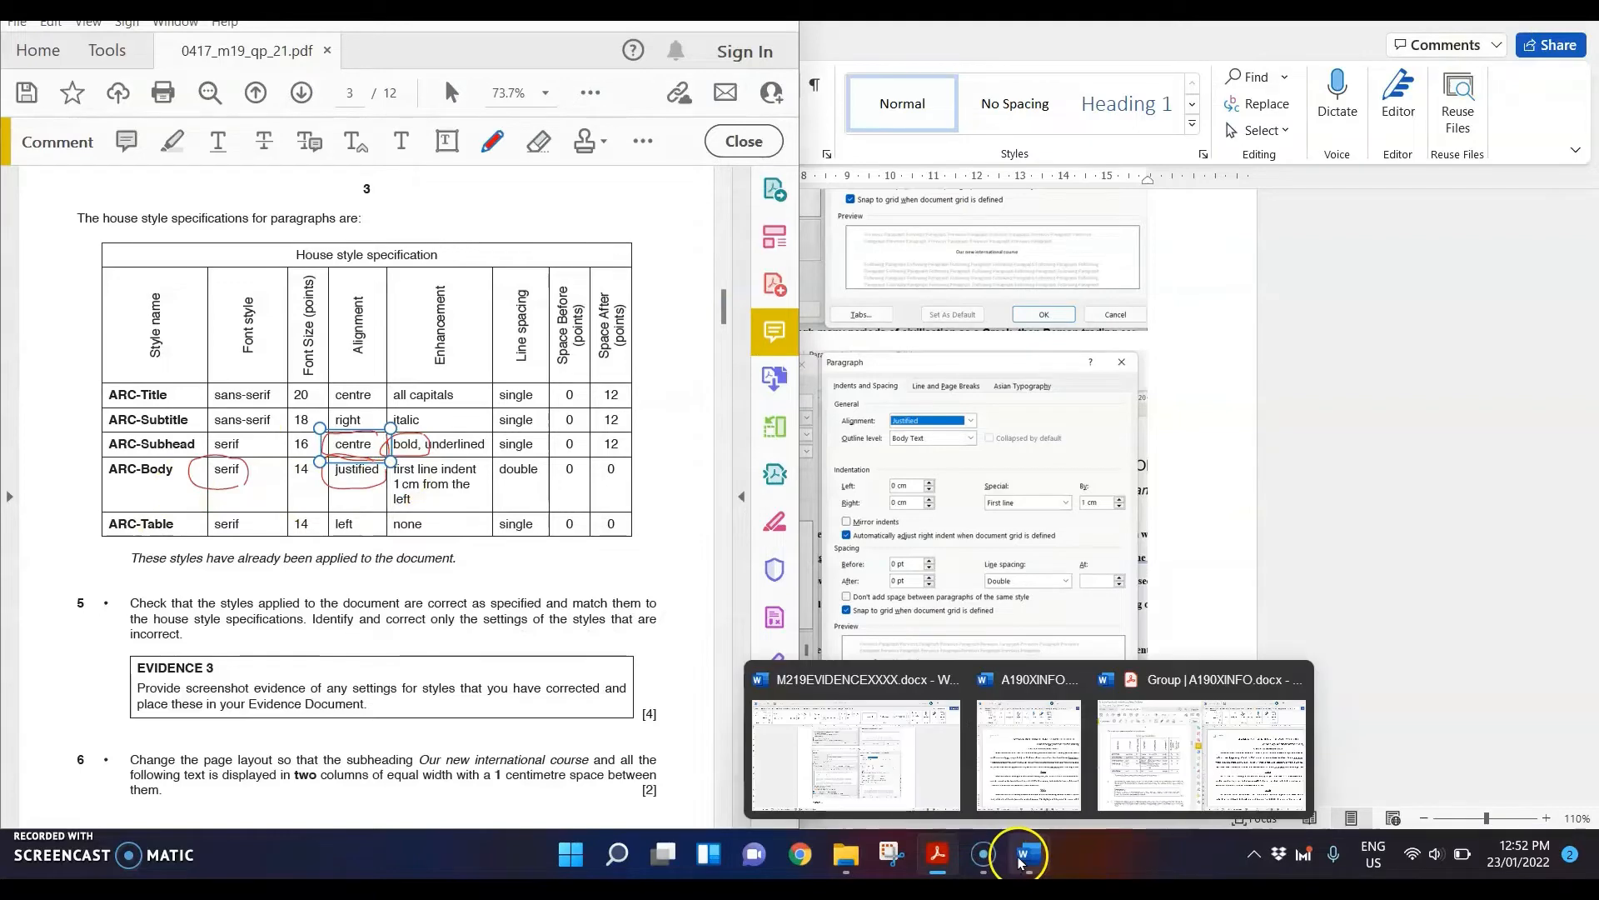
left_click(1023, 787)
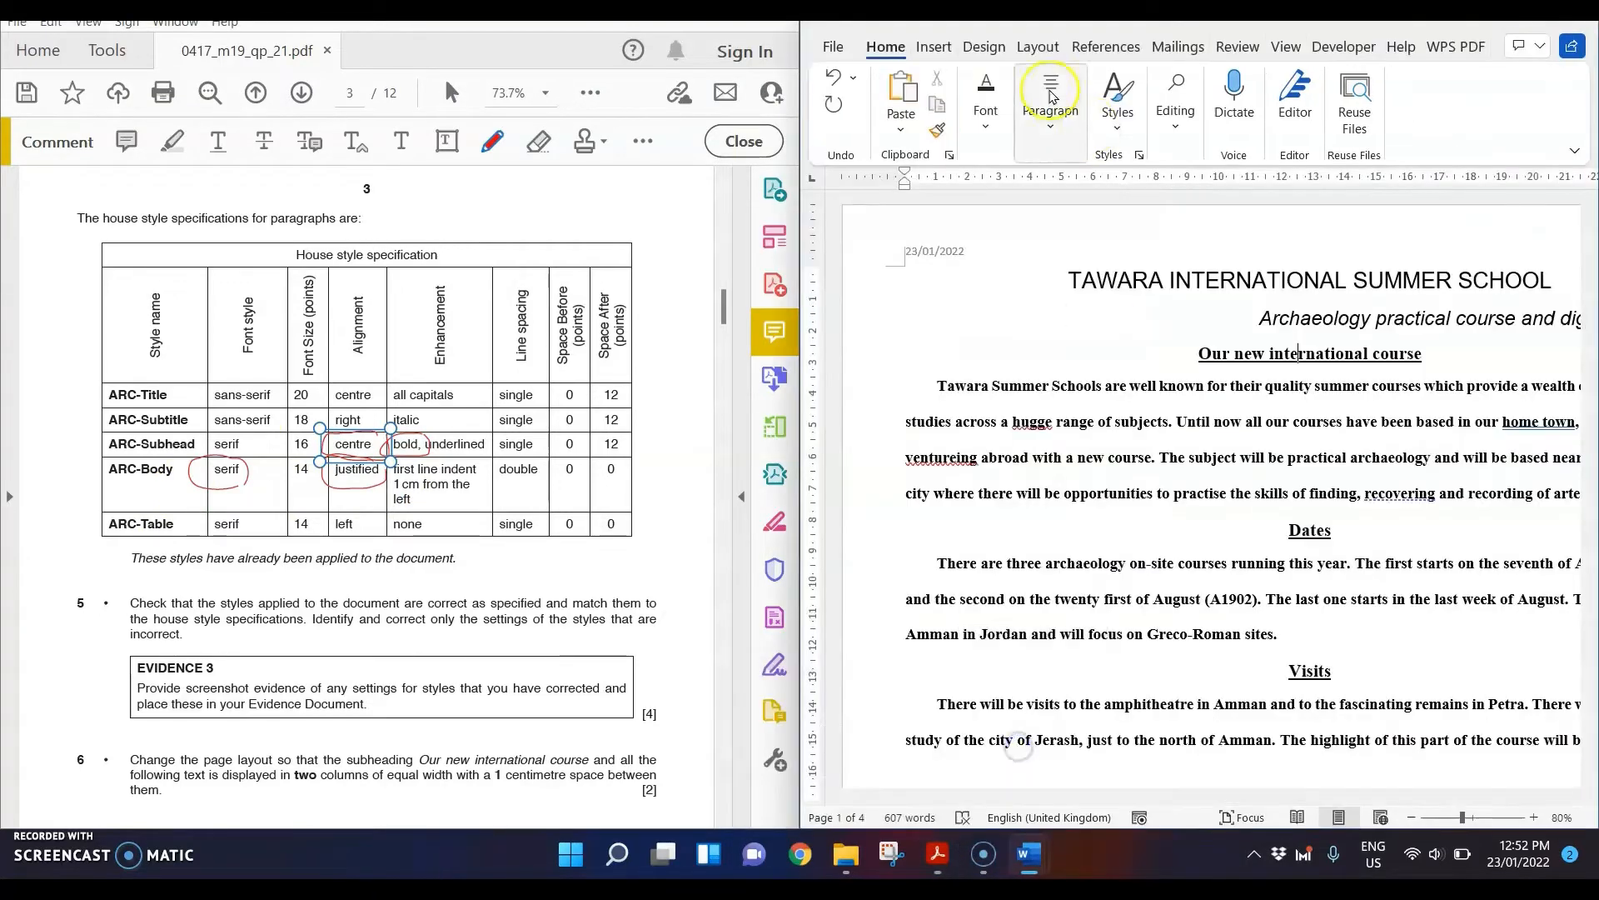
left_click(1117, 112)
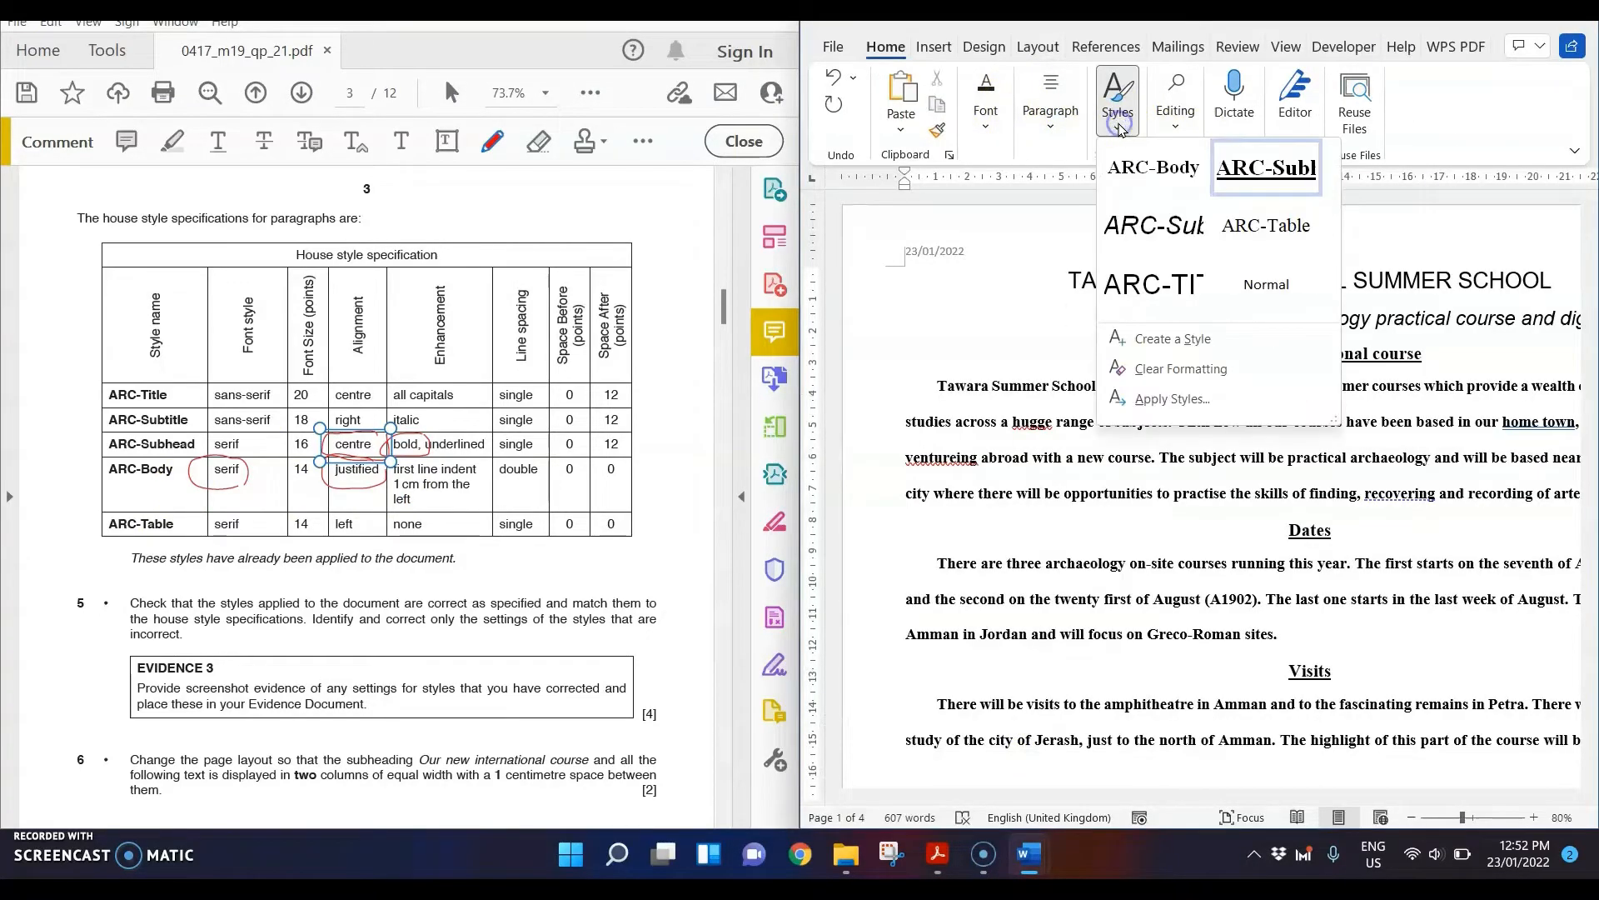
right_click(1230, 222)
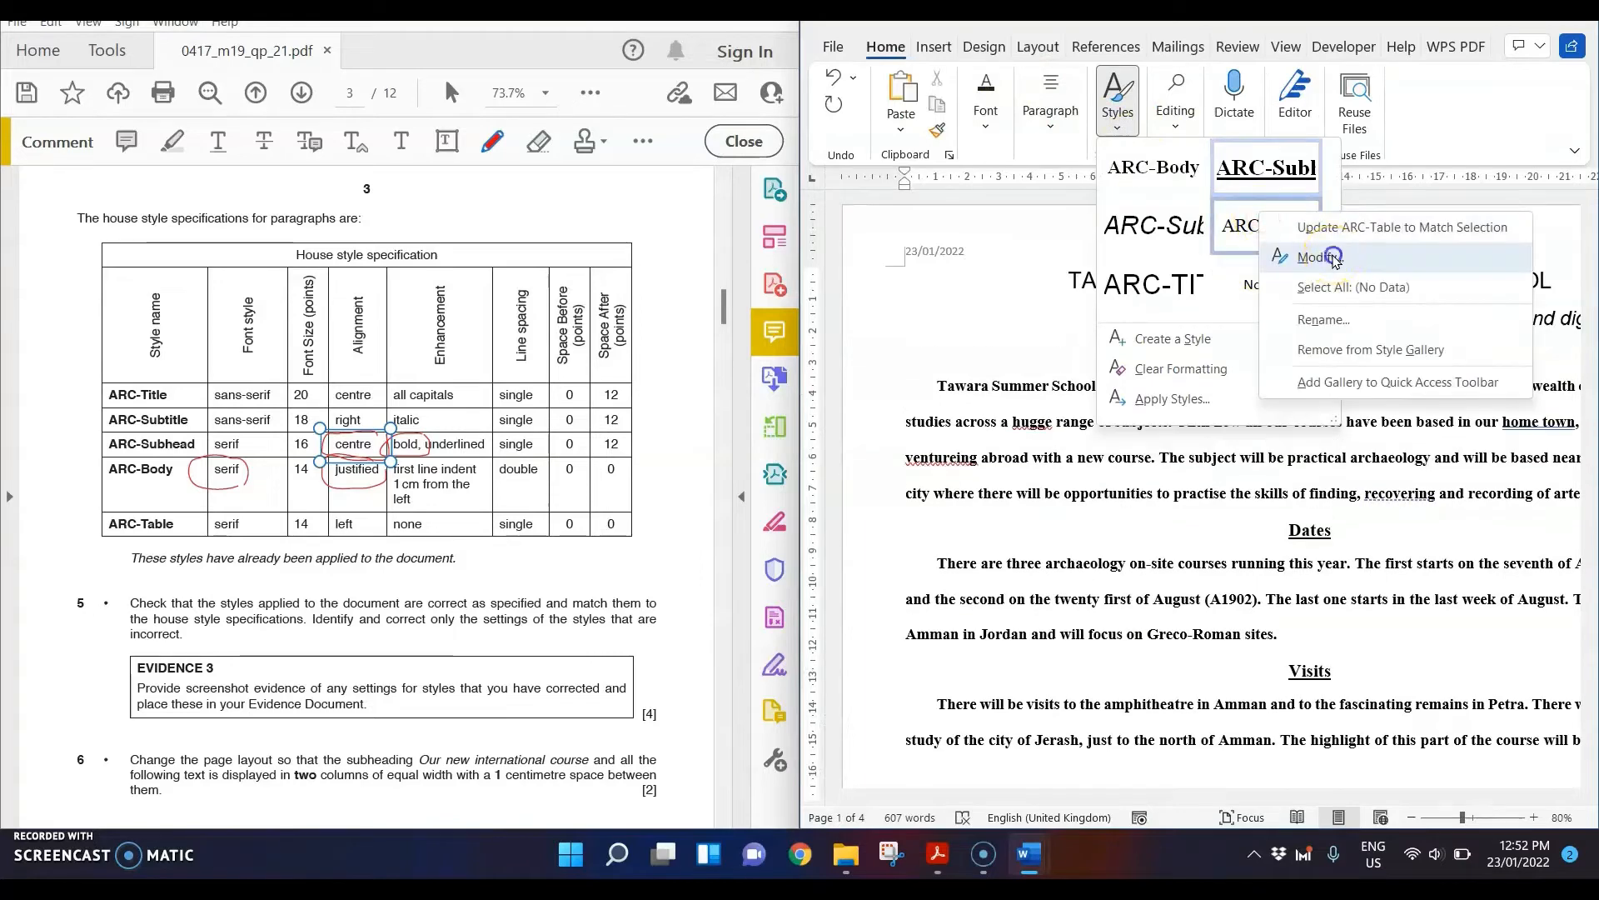
left_click(1333, 258)
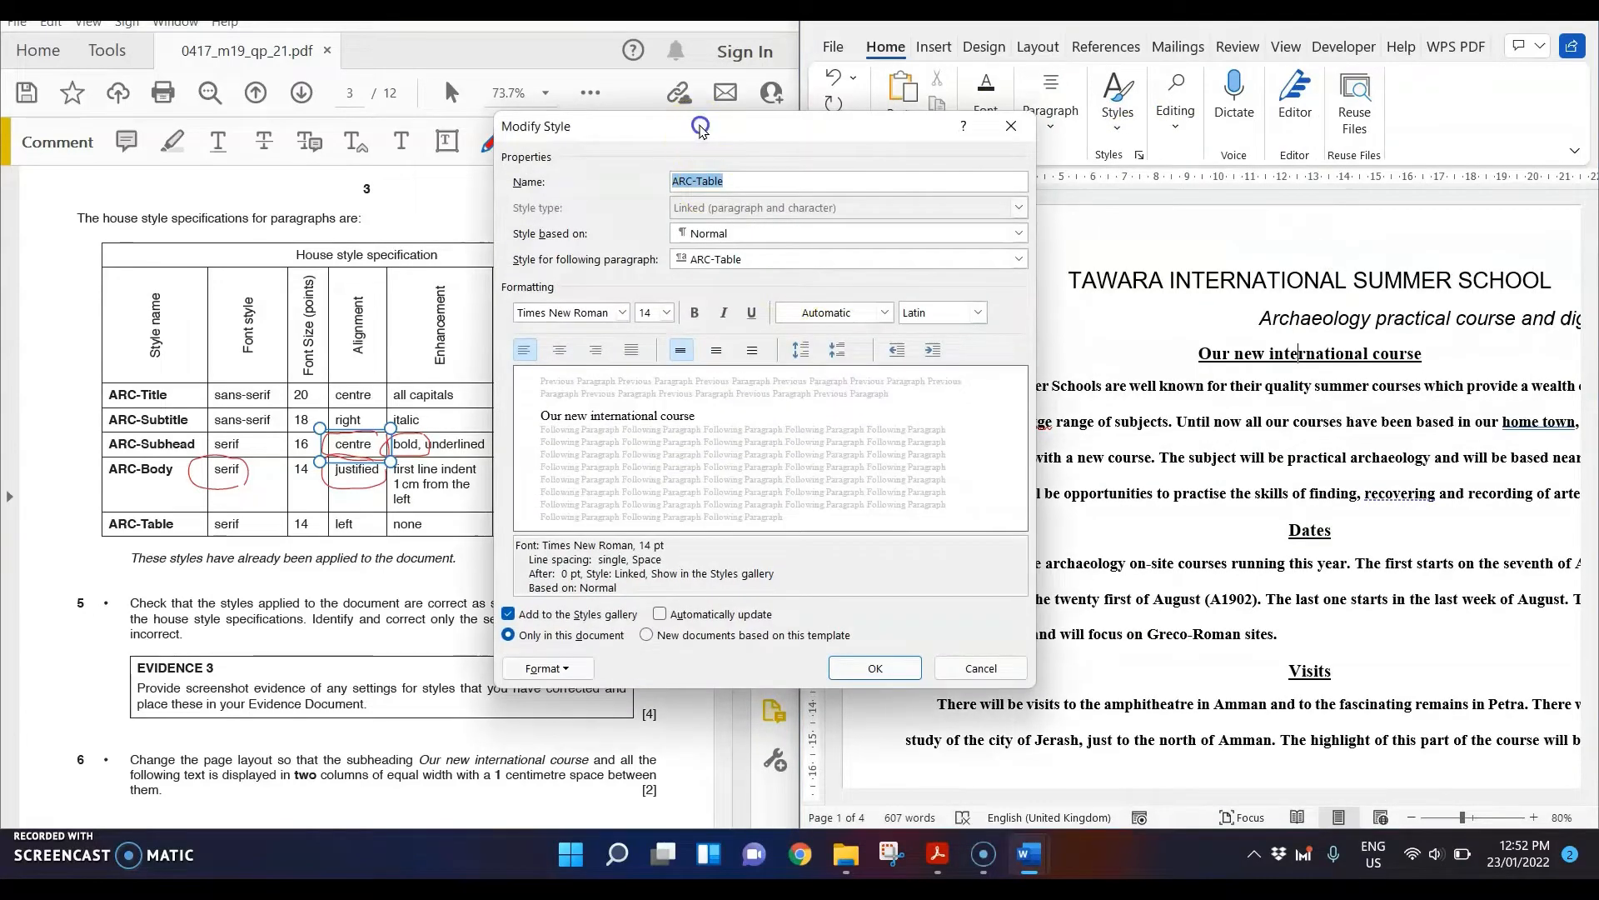
left_click_drag(698, 125, 846, 124)
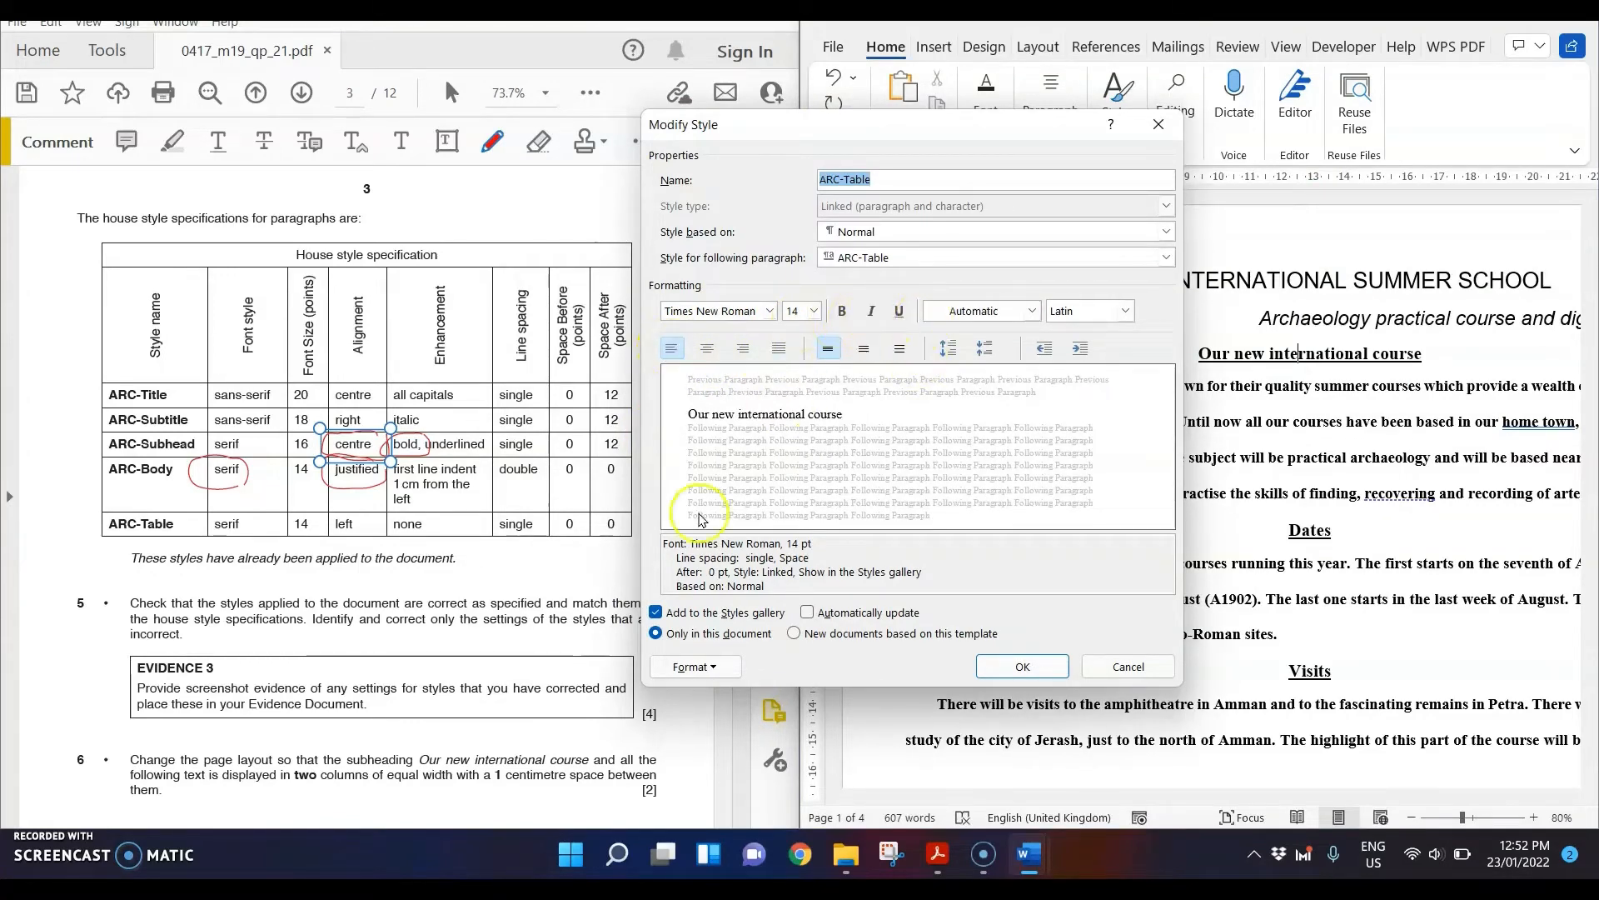
left_click(695, 667)
left_click(767, 479)
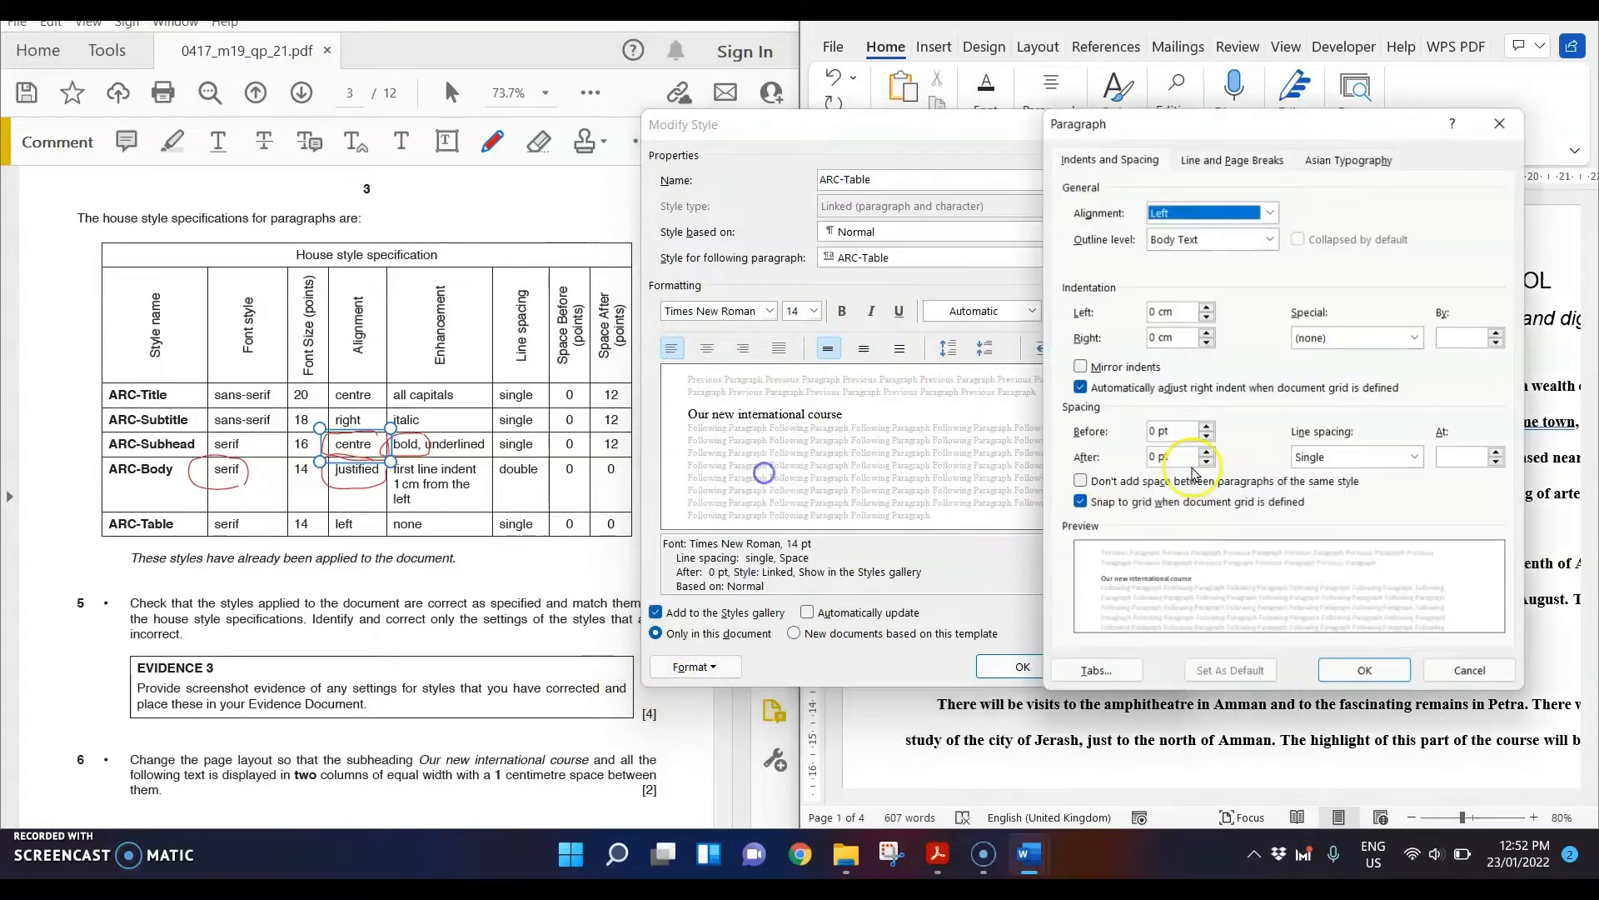
left_click(1460, 666)
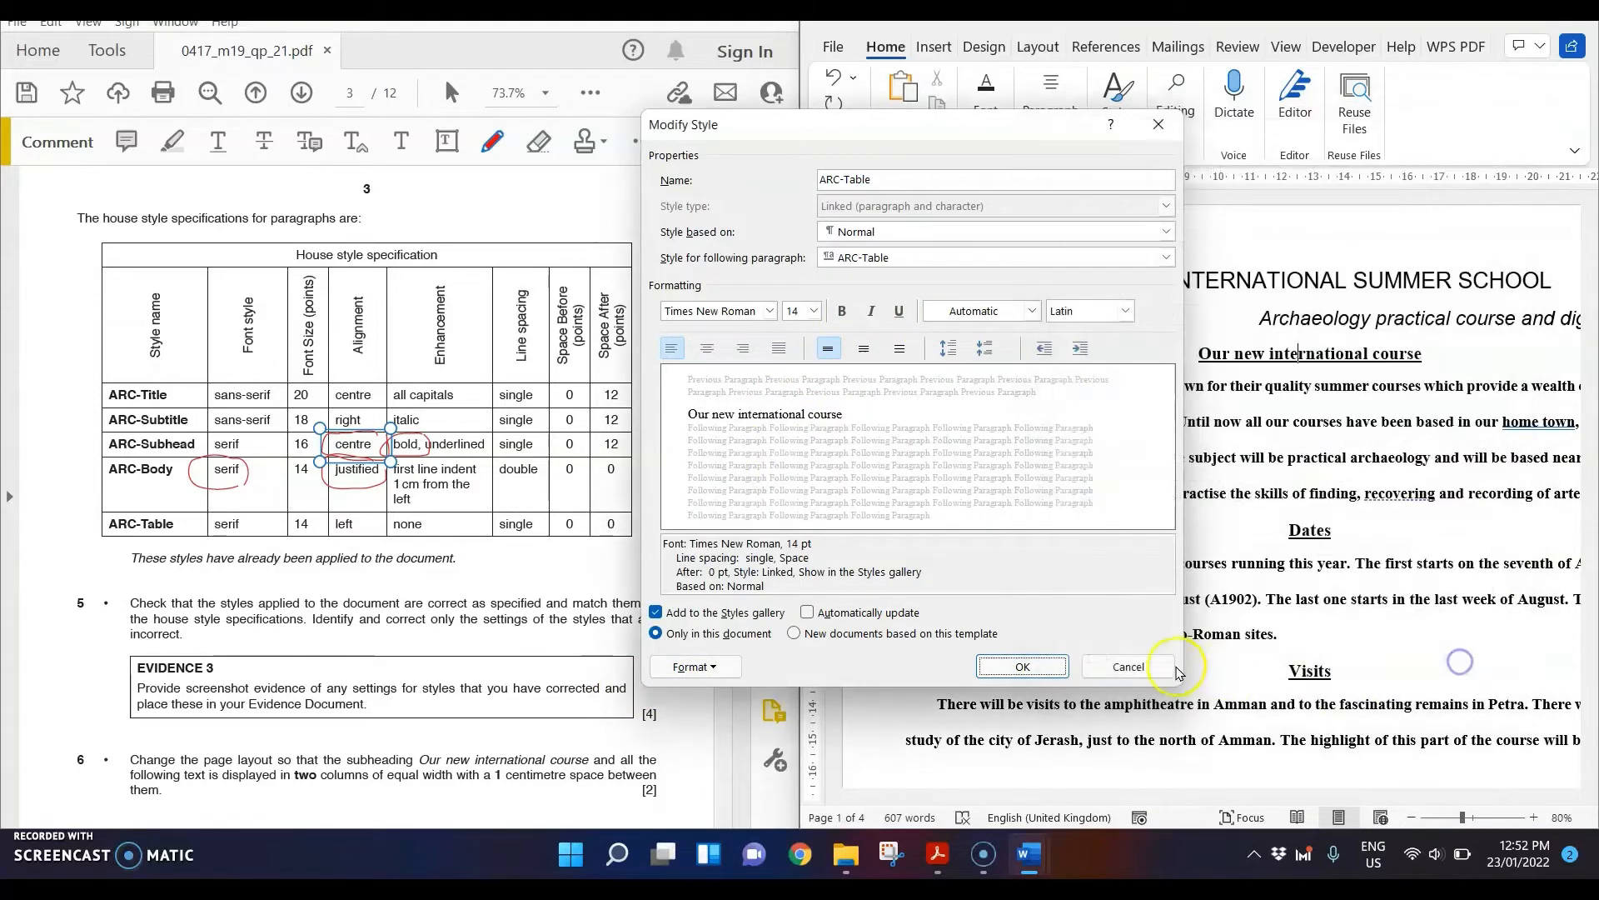
left_click(1162, 668)
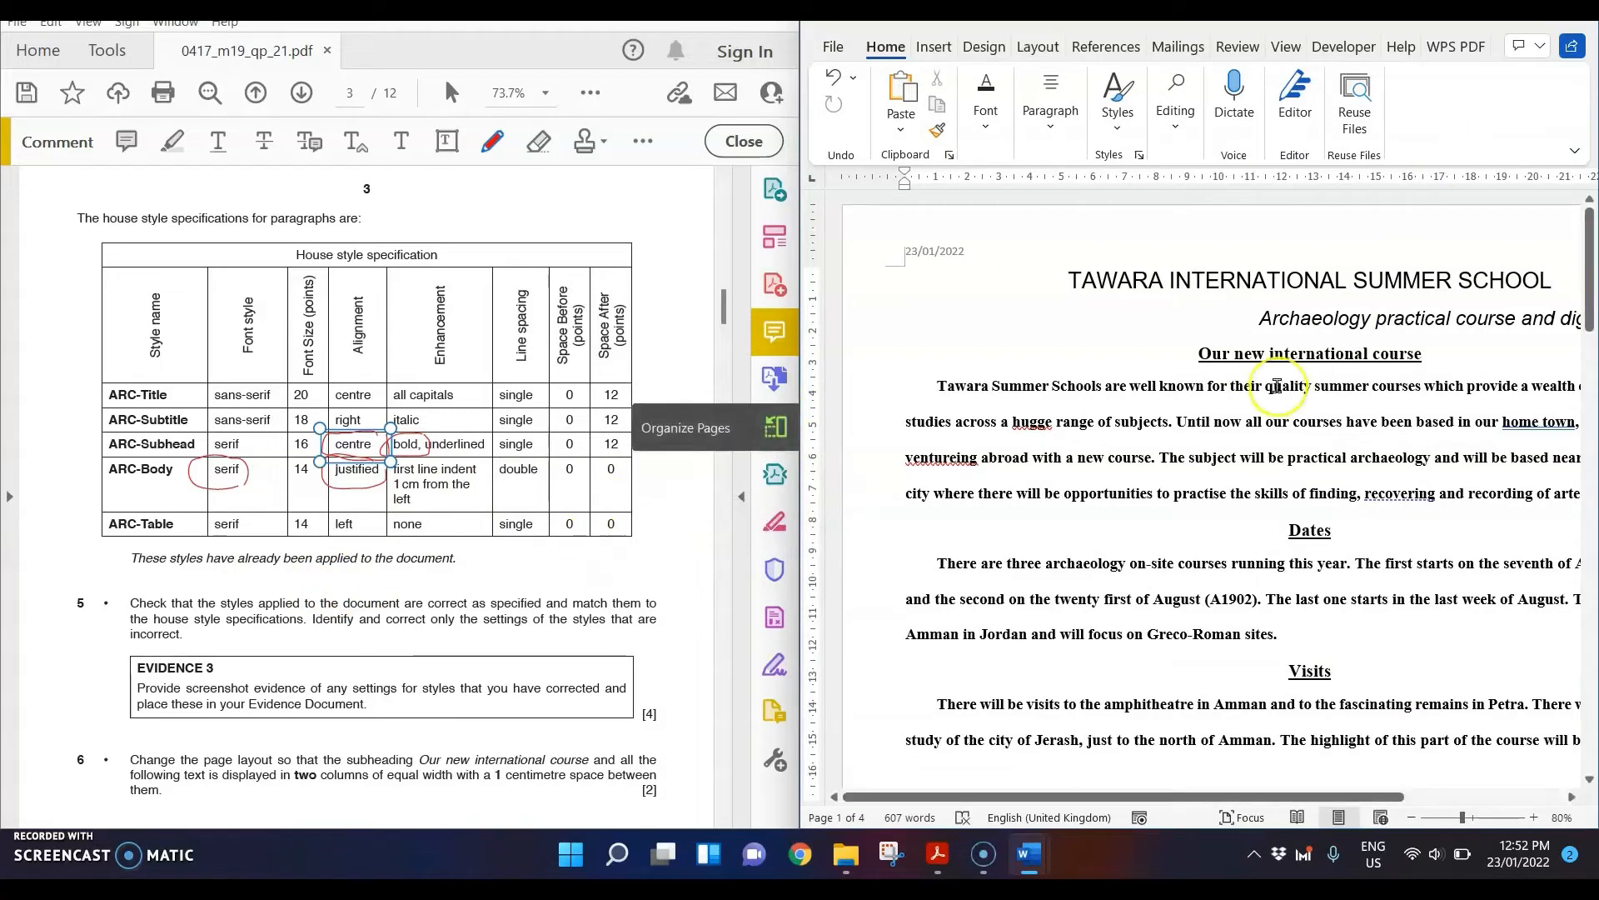
- Remove bold from the ARC-Body style and apply the change to the document
left_click(1118, 124)
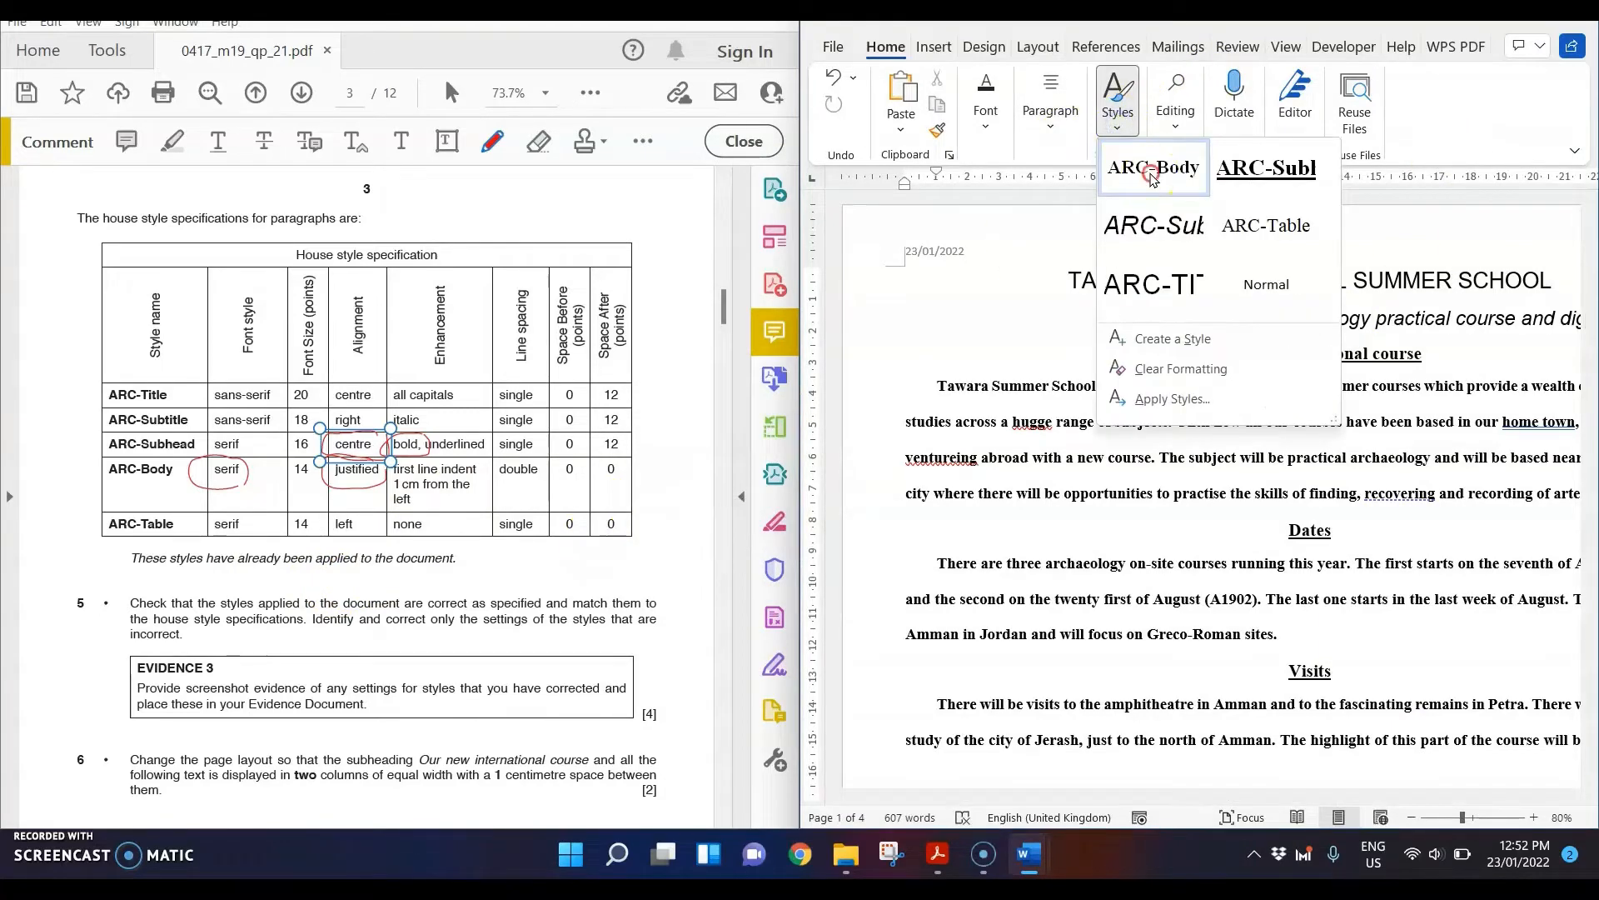
right_click(1116, 171)
left_click(1158, 214)
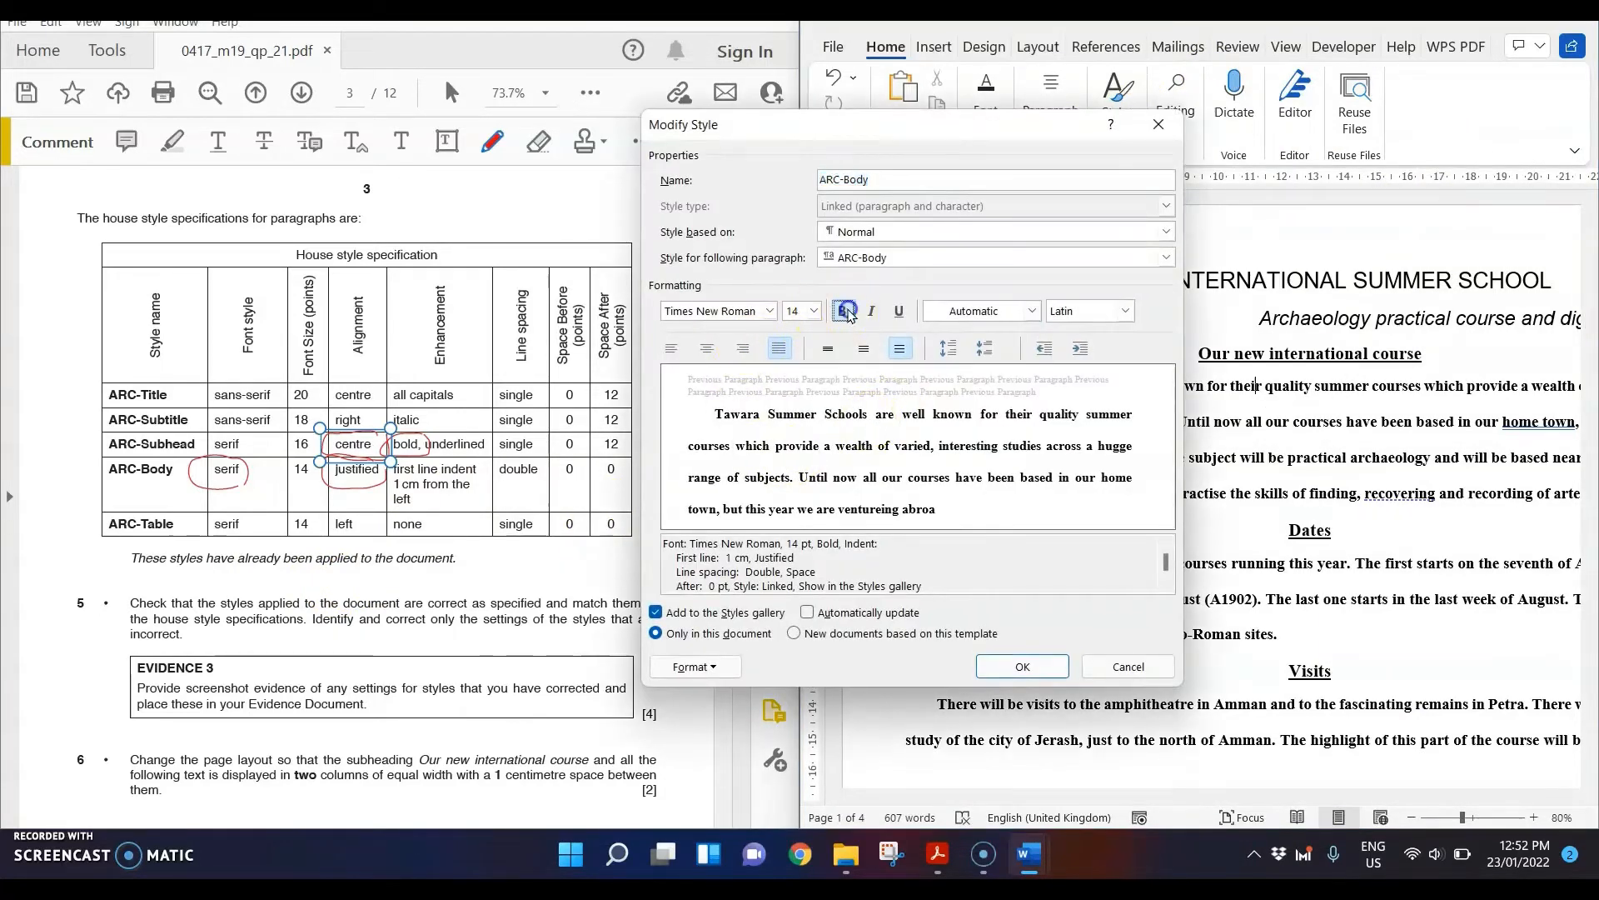
left_click(846, 311)
left_click(1025, 668)
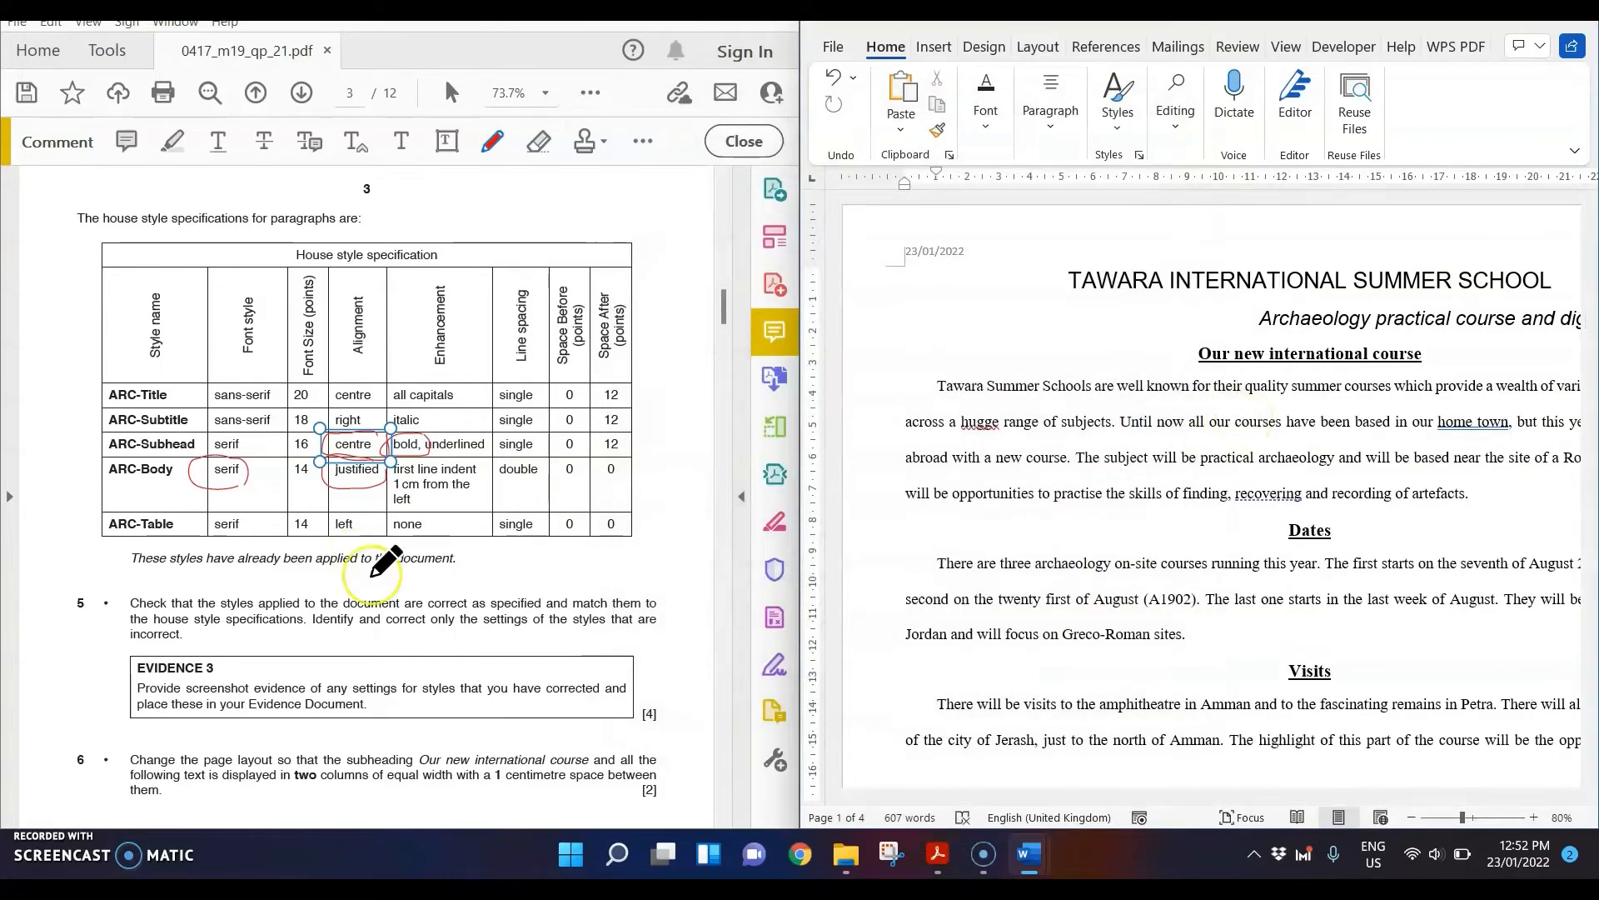
- Maximize the A190XINFO.docx and exam paper windows and enlarge the paper to 125% at task 6
scroll(385, 560, "down", 3)
scroll(386, 556, "down", 6)
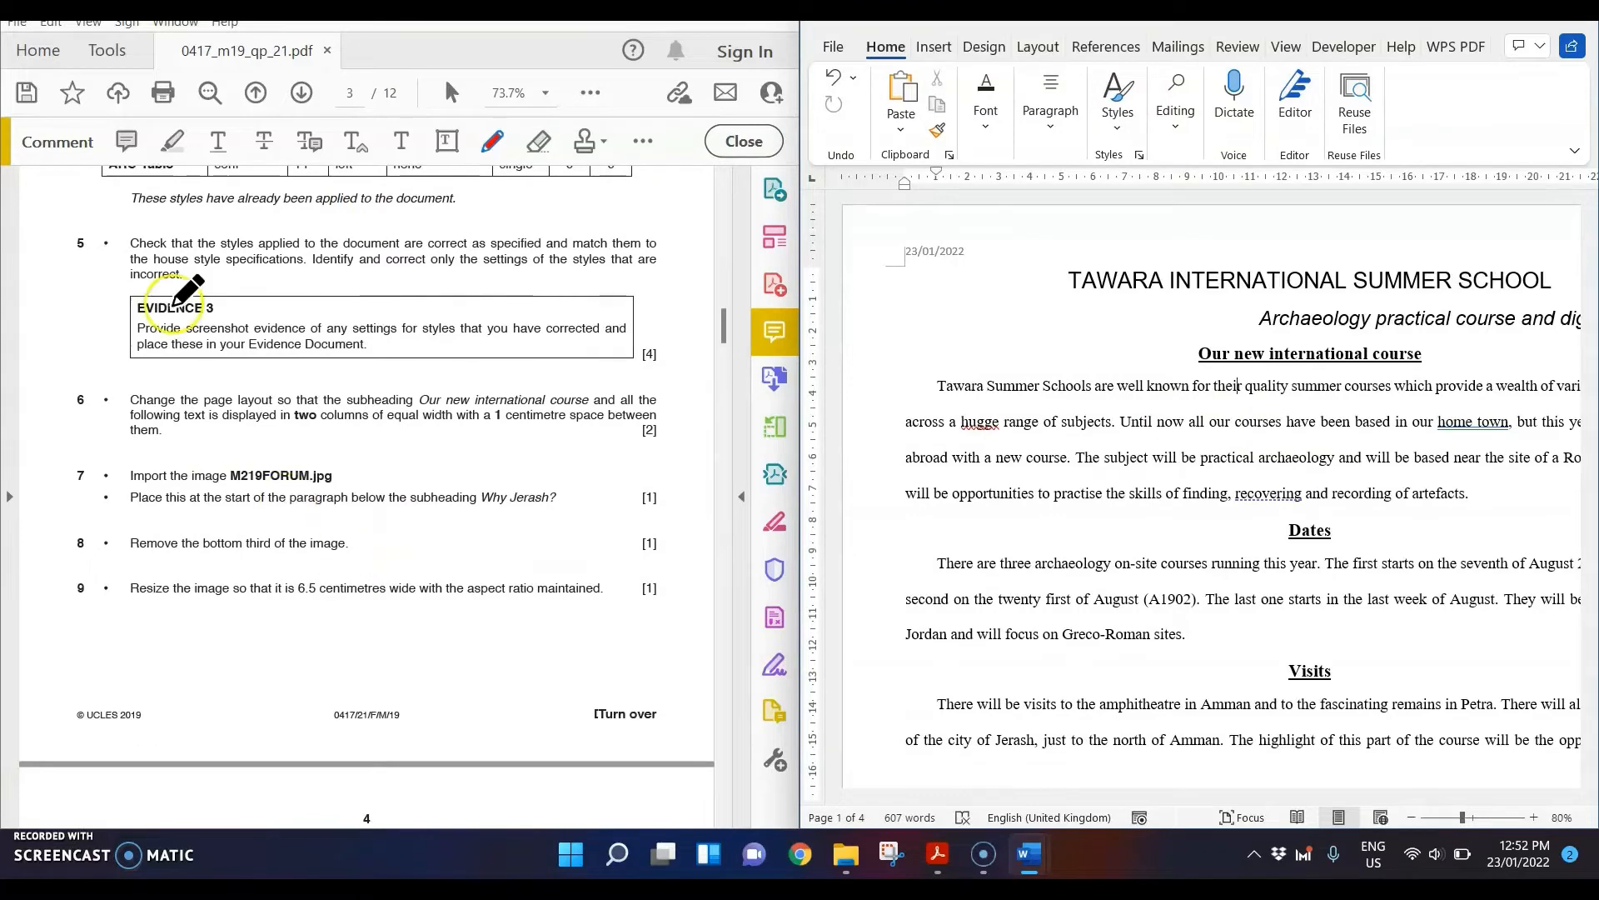
scroll(166, 308, "up", 1)
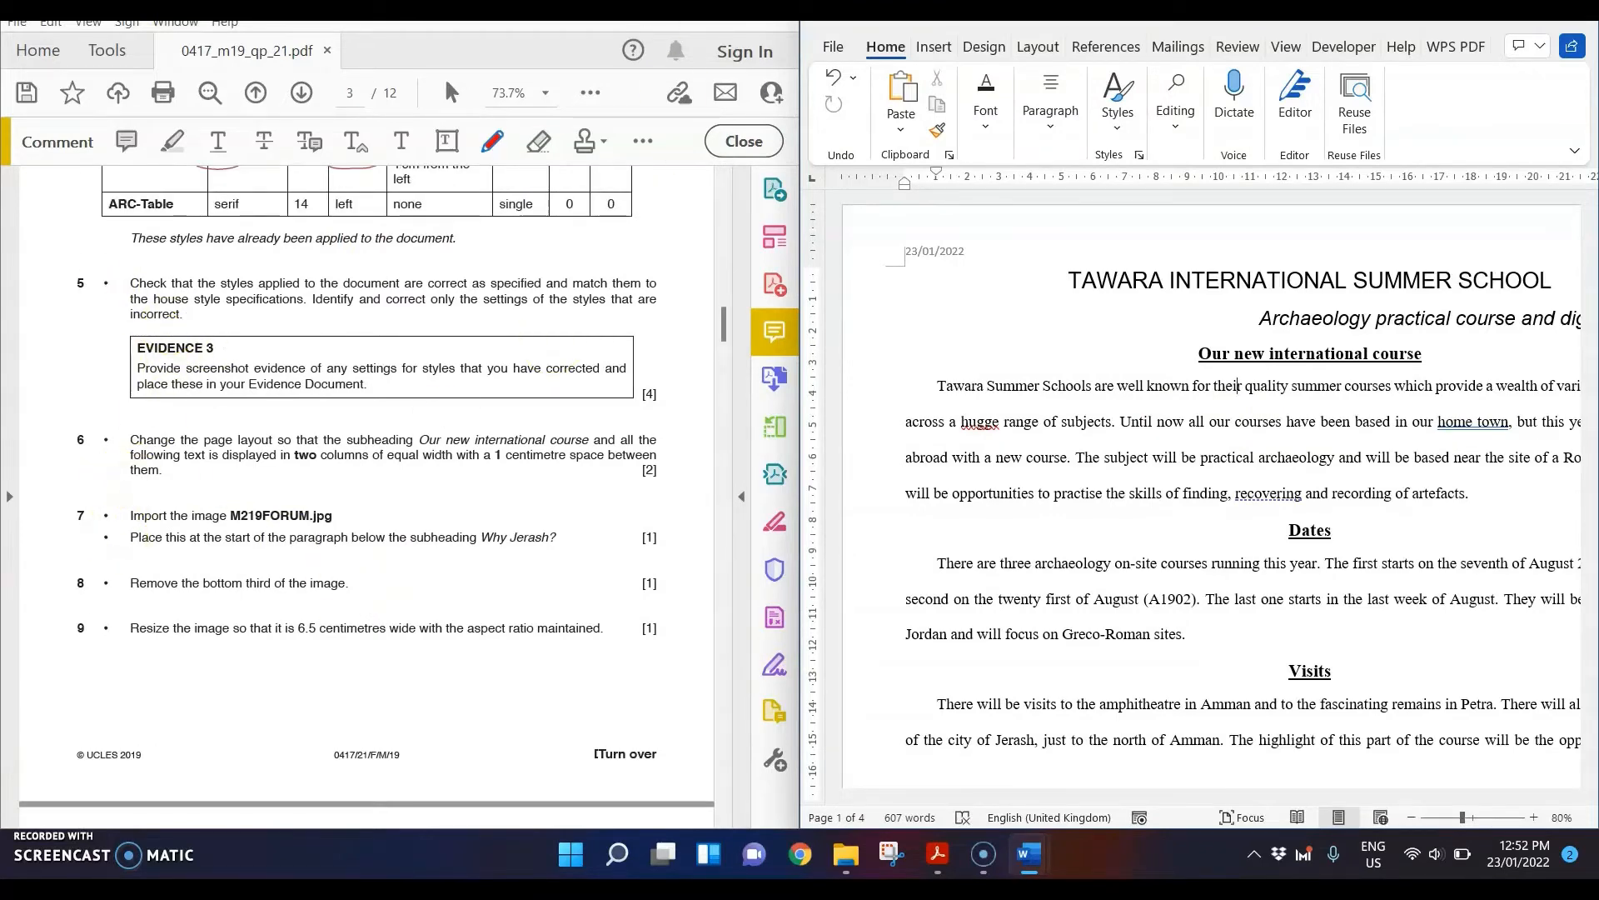
left_click(1528, 17)
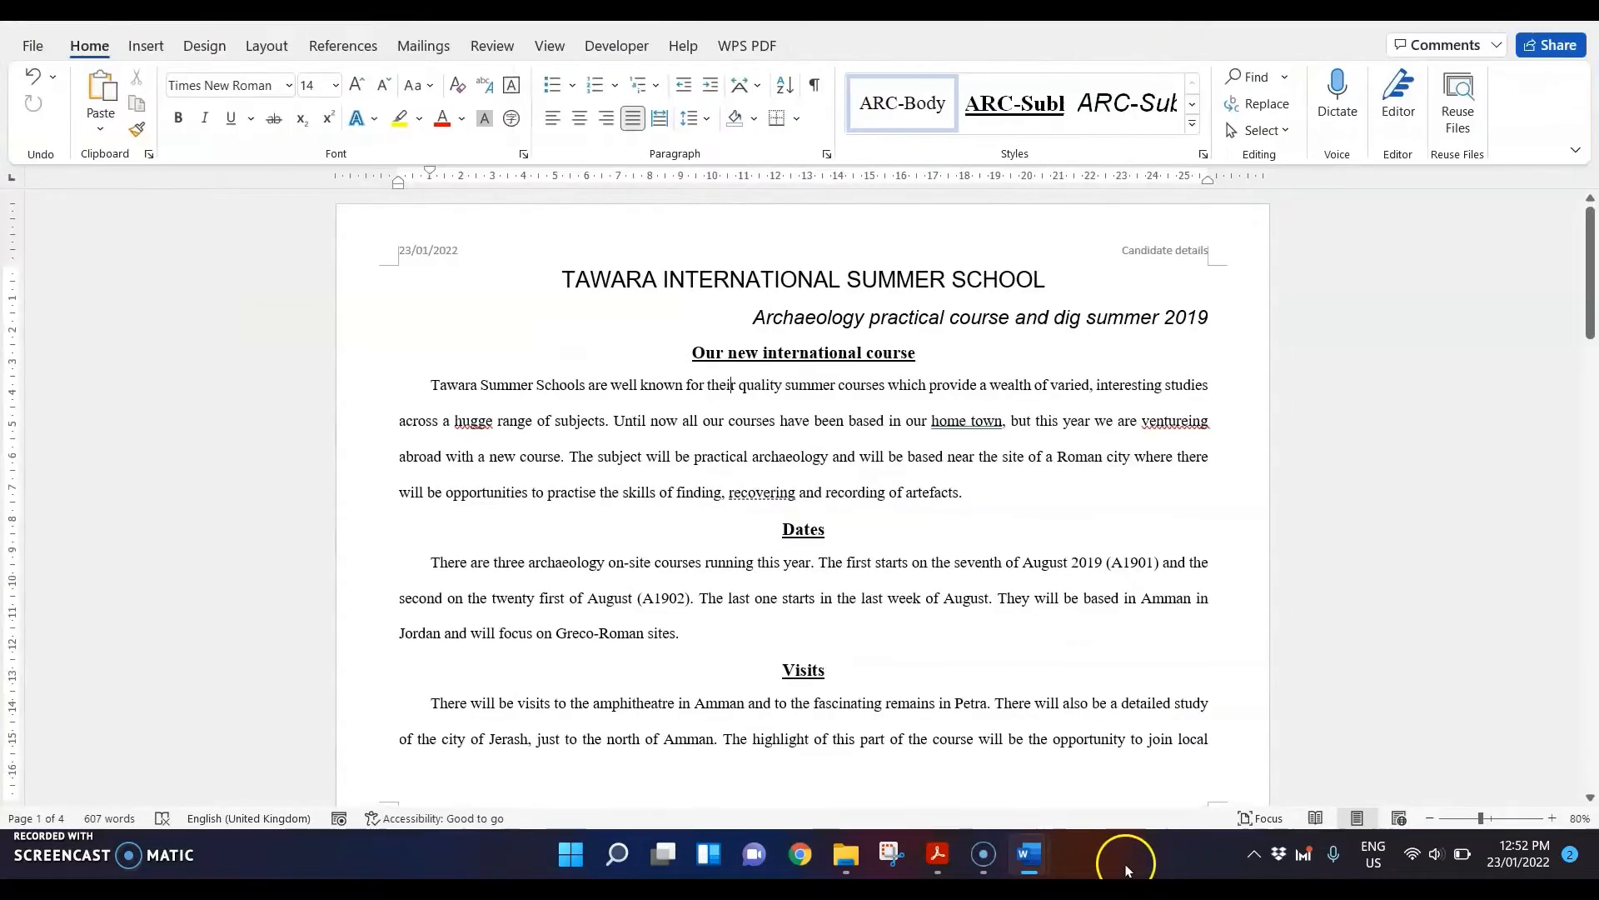
left_click(942, 856)
double_click(620, 7)
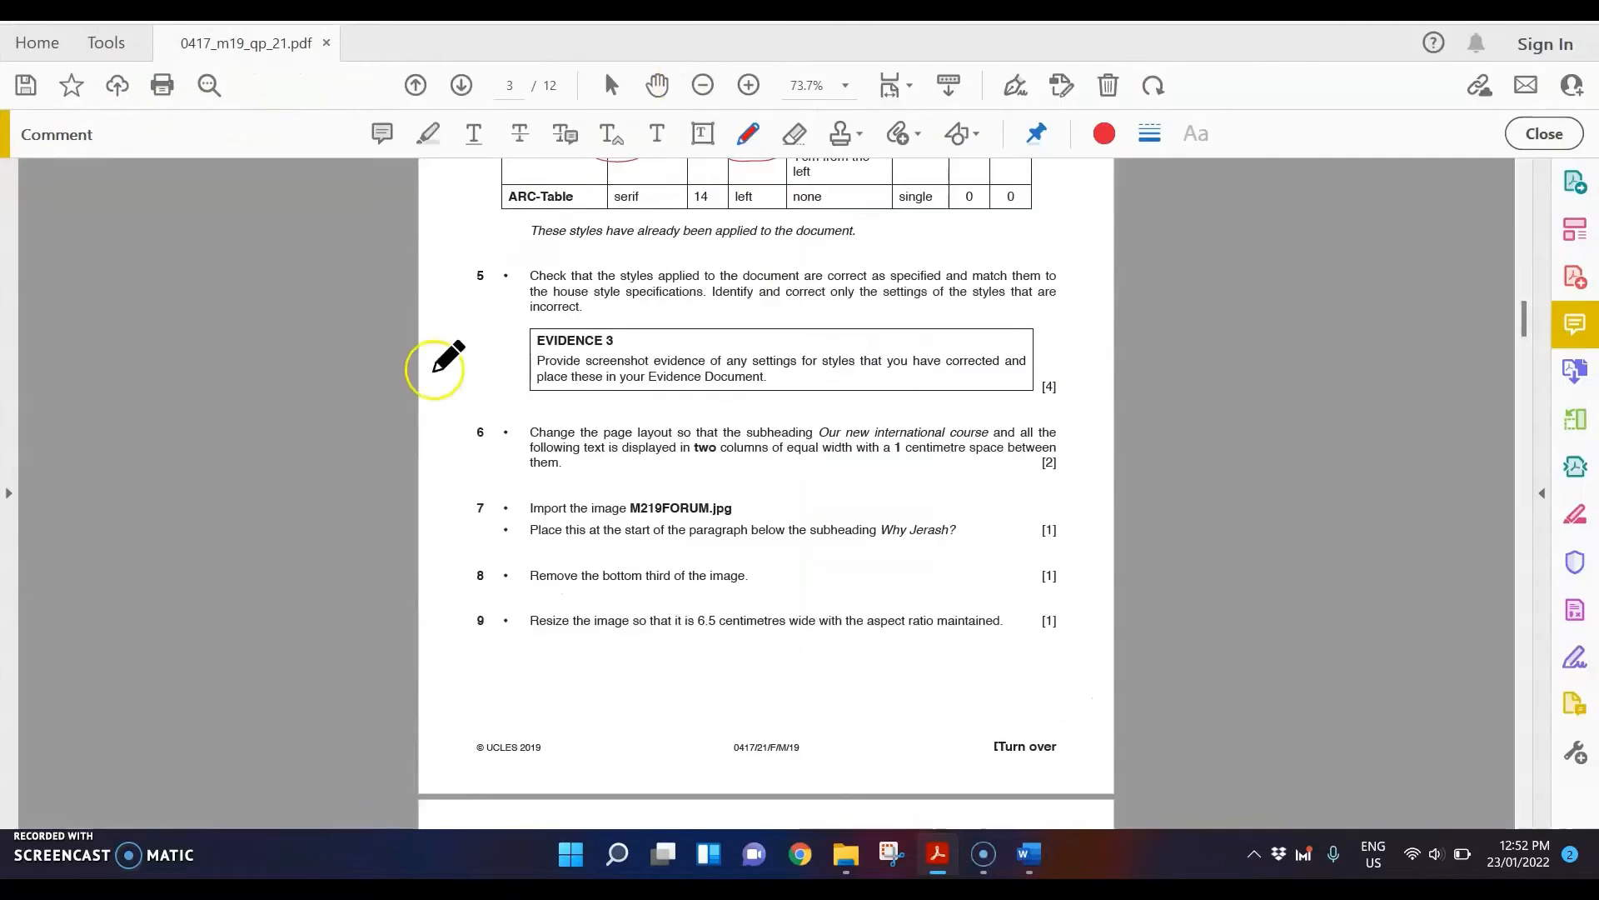
scroll(750, 492, "up", 2)
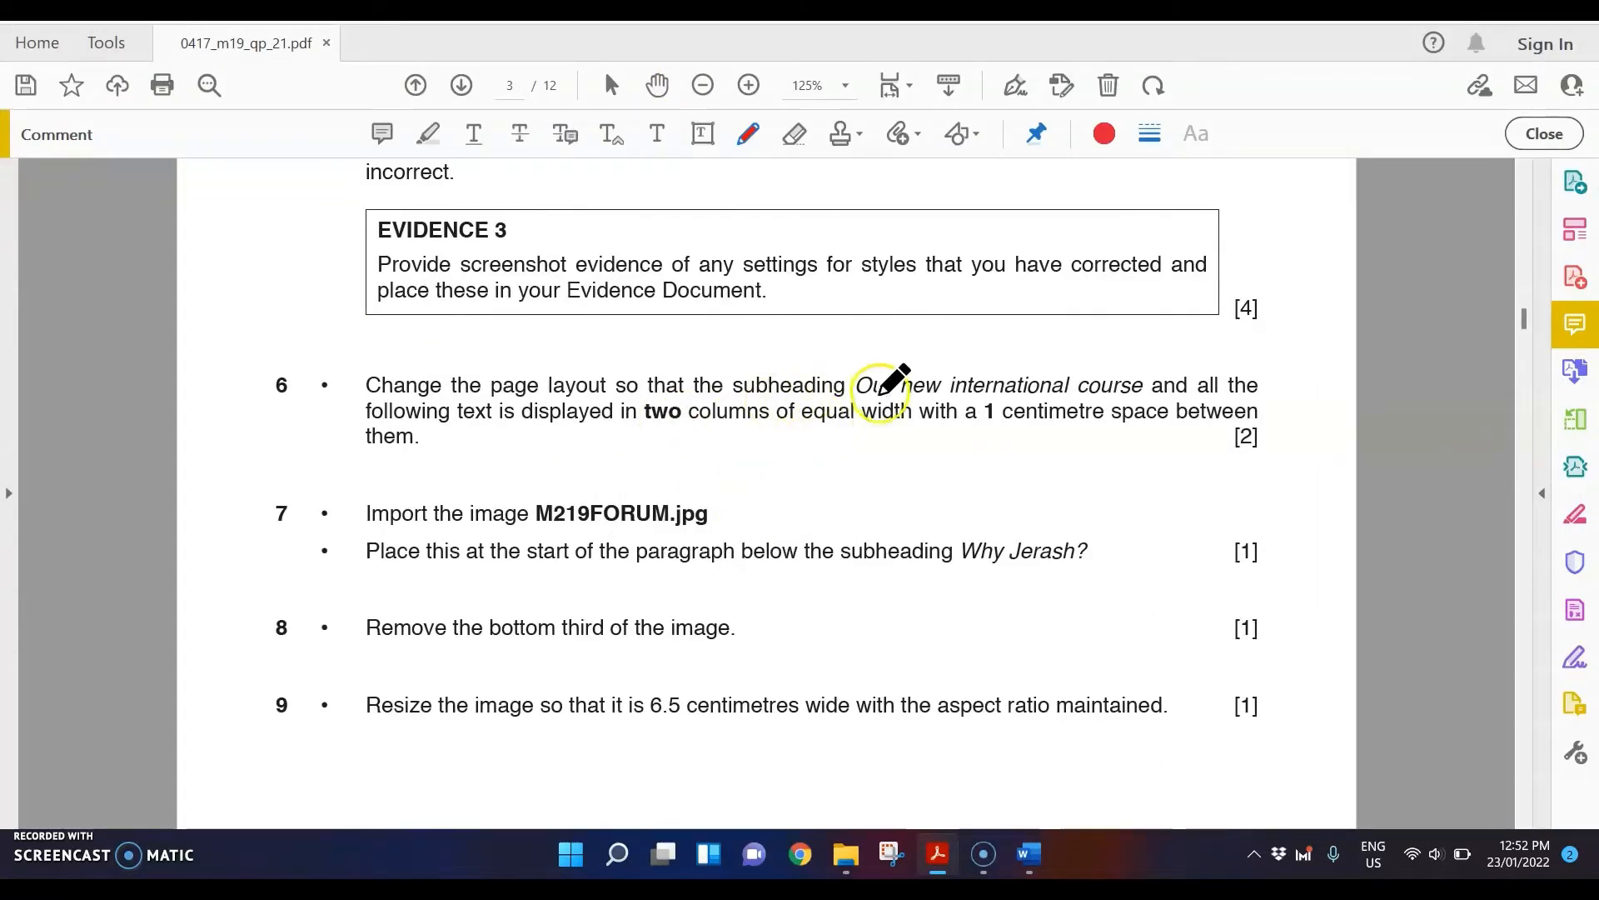
- Highlight "two columns of equal width" and "1 centimetre space" in task 6 of the exam paper
left_click(433, 135)
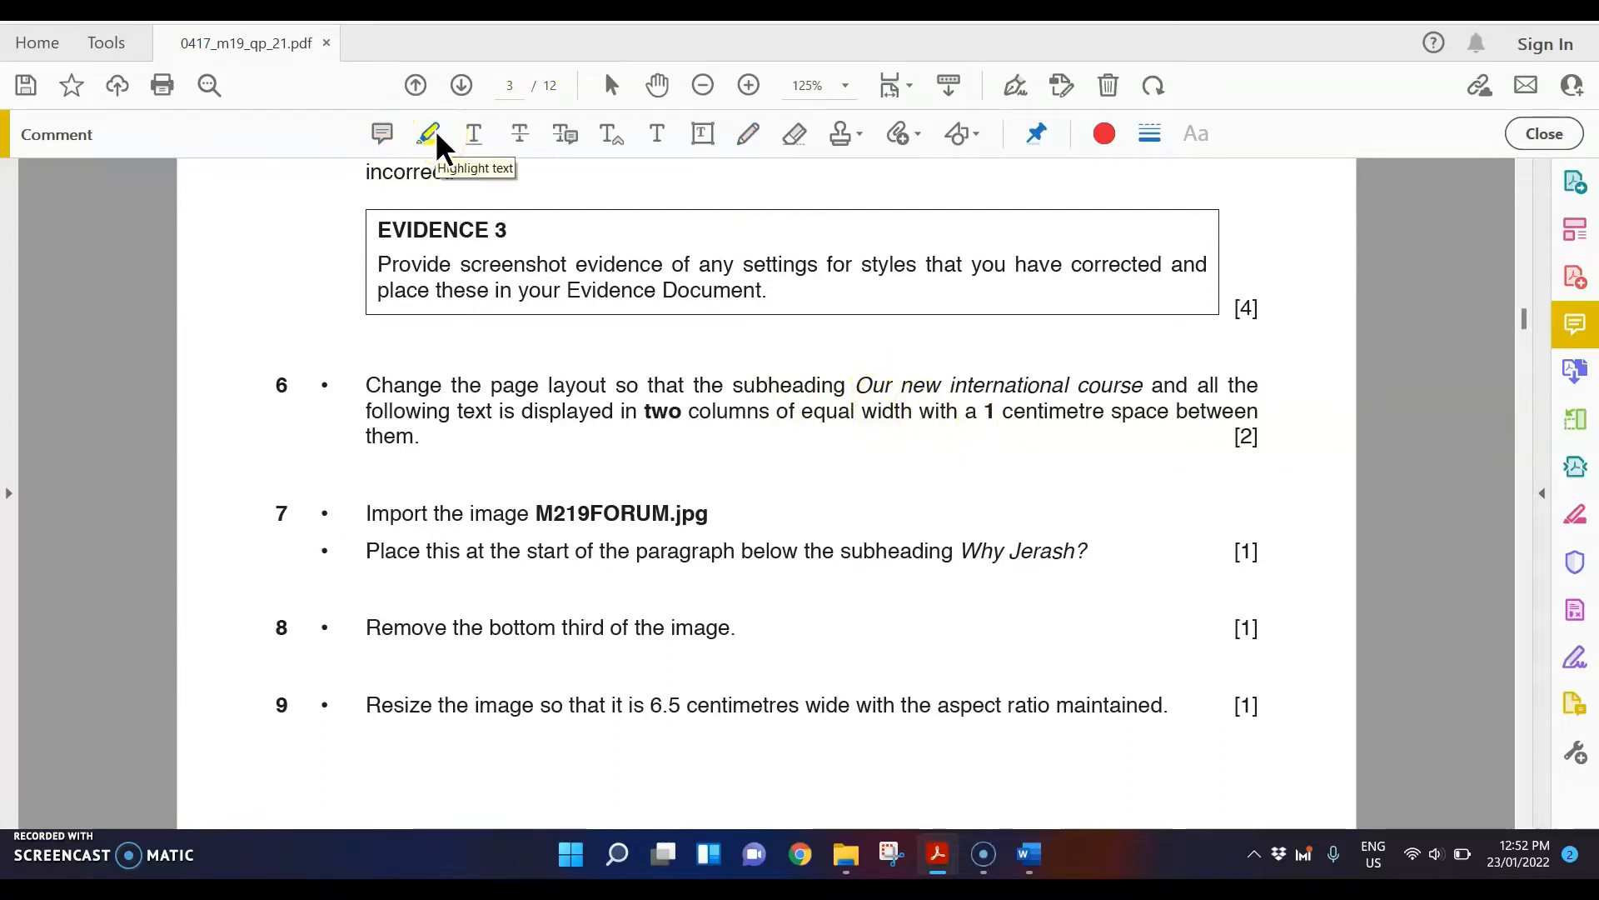
left_click_drag(644, 410, 771, 412)
left_click_drag(915, 412, 760, 416)
left_click_drag(968, 410, 1170, 414)
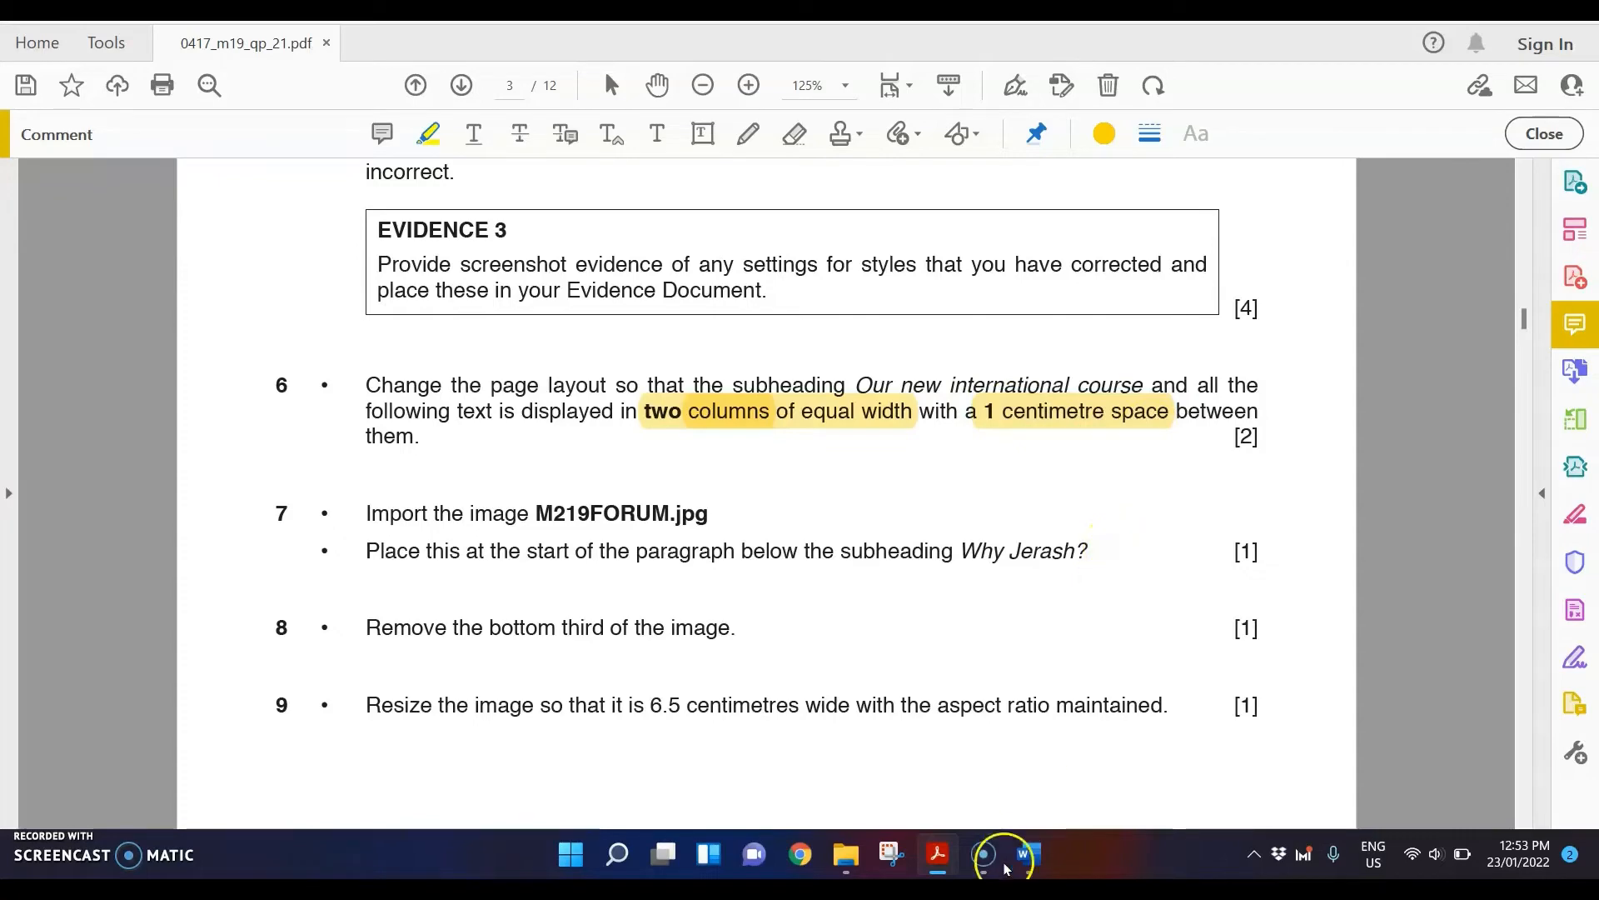
mouse_move(1029, 857)
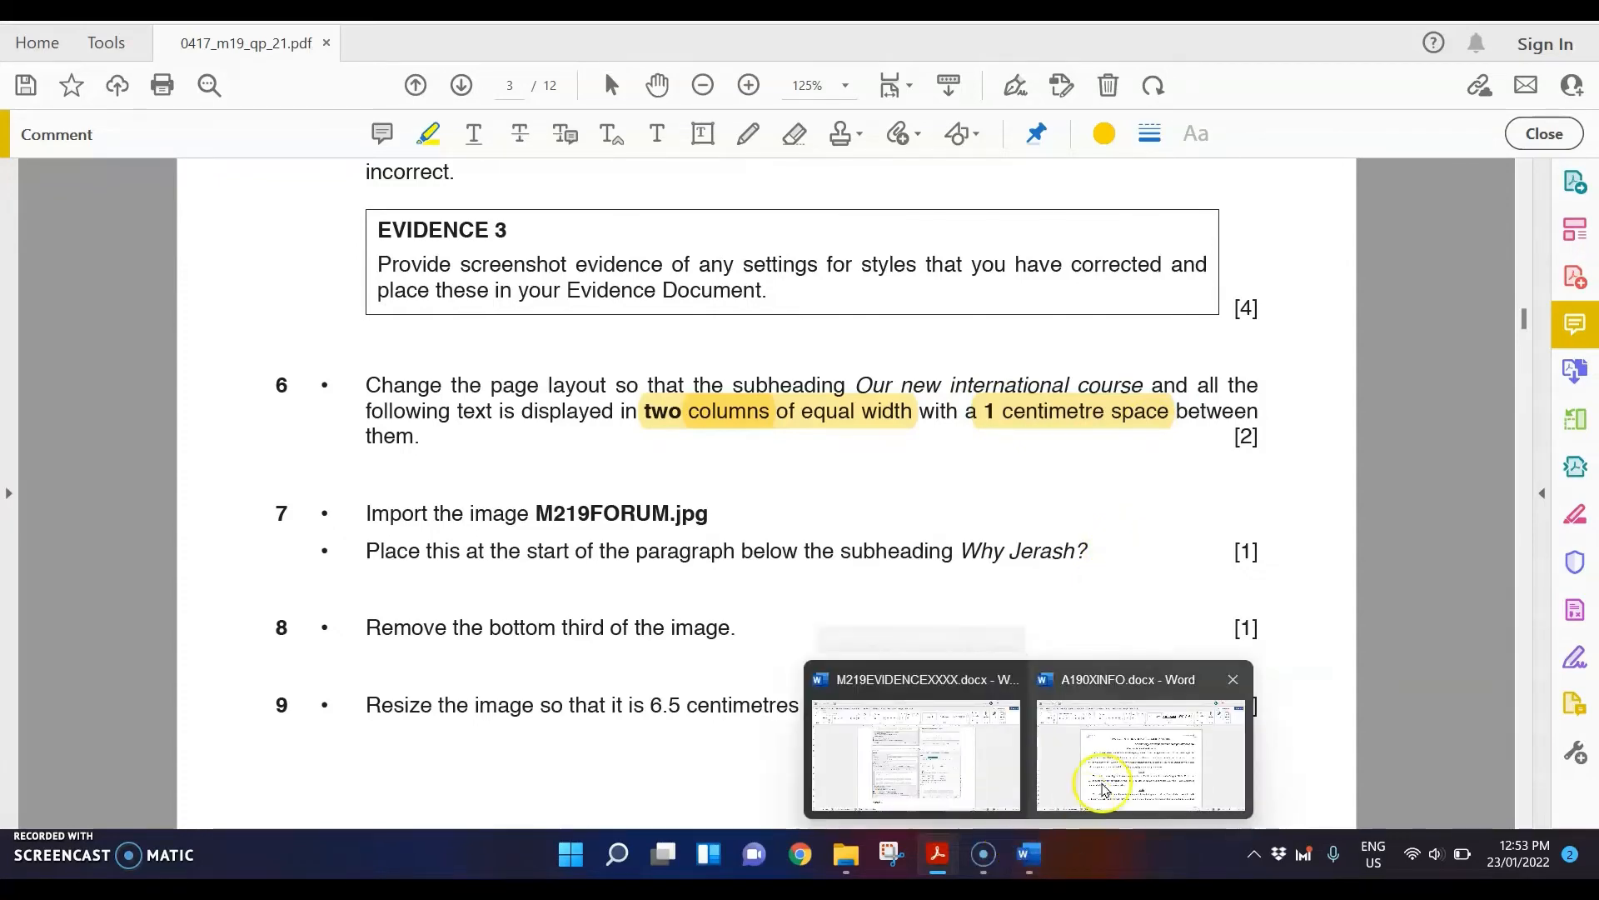
- In A190XINFO.docx, format the text from "Our new international course" to the end in two equal-width columns with 1 cm spacing
left_click(1103, 790)
left_click_drag(688, 353, 925, 570)
scroll(932, 442, "down", 20)
scroll(921, 458, "down", 5)
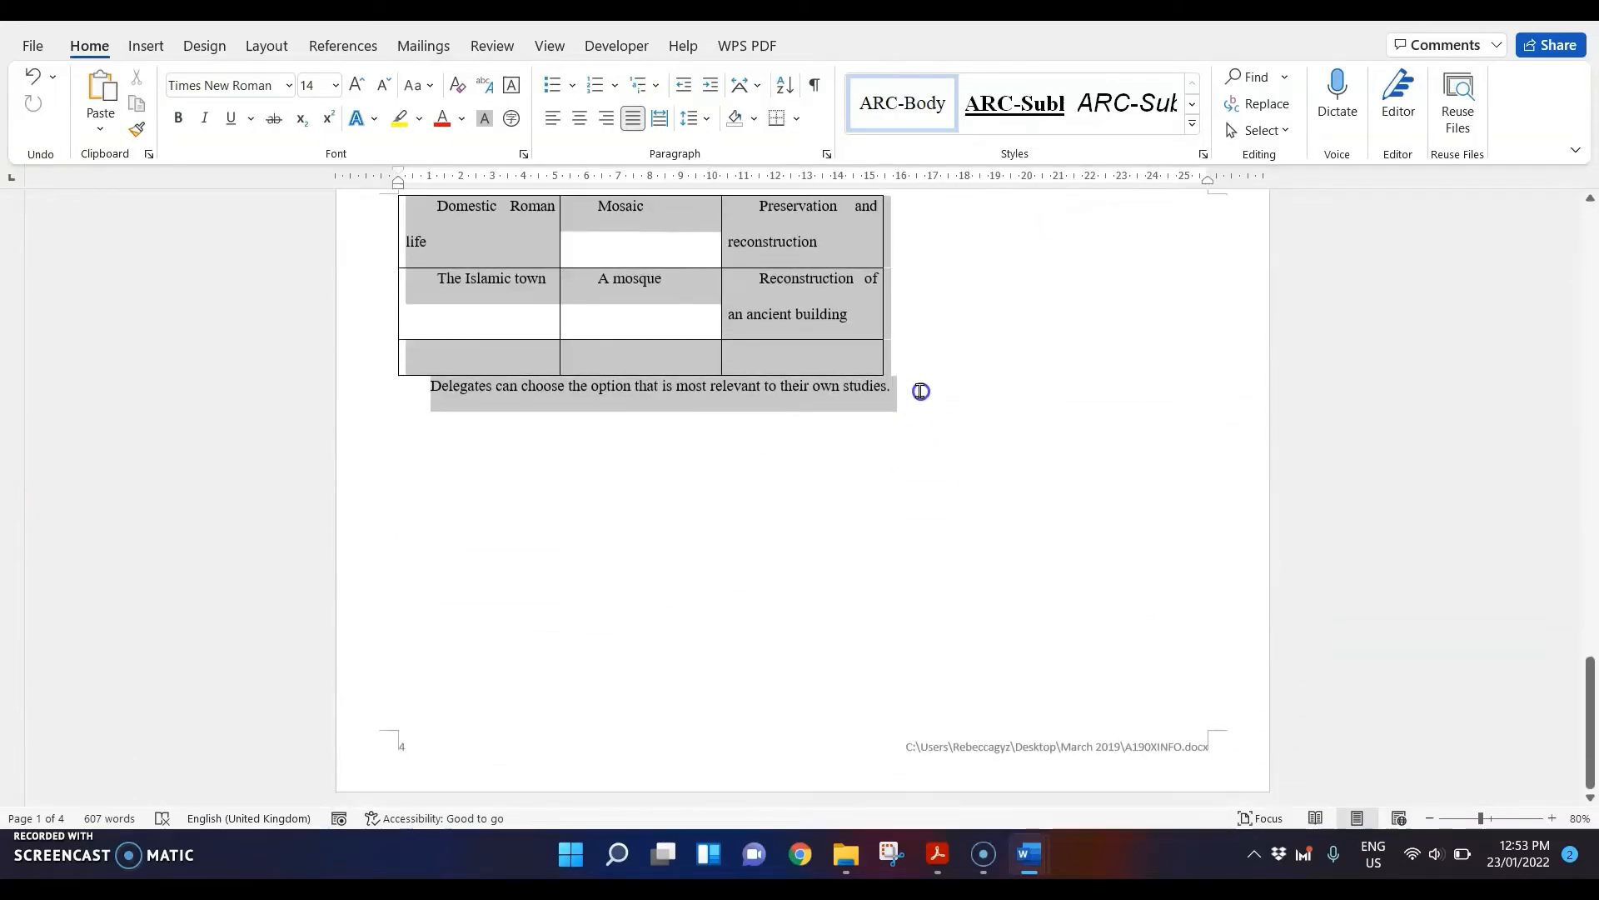
left_click_drag(920, 390, 920, 391)
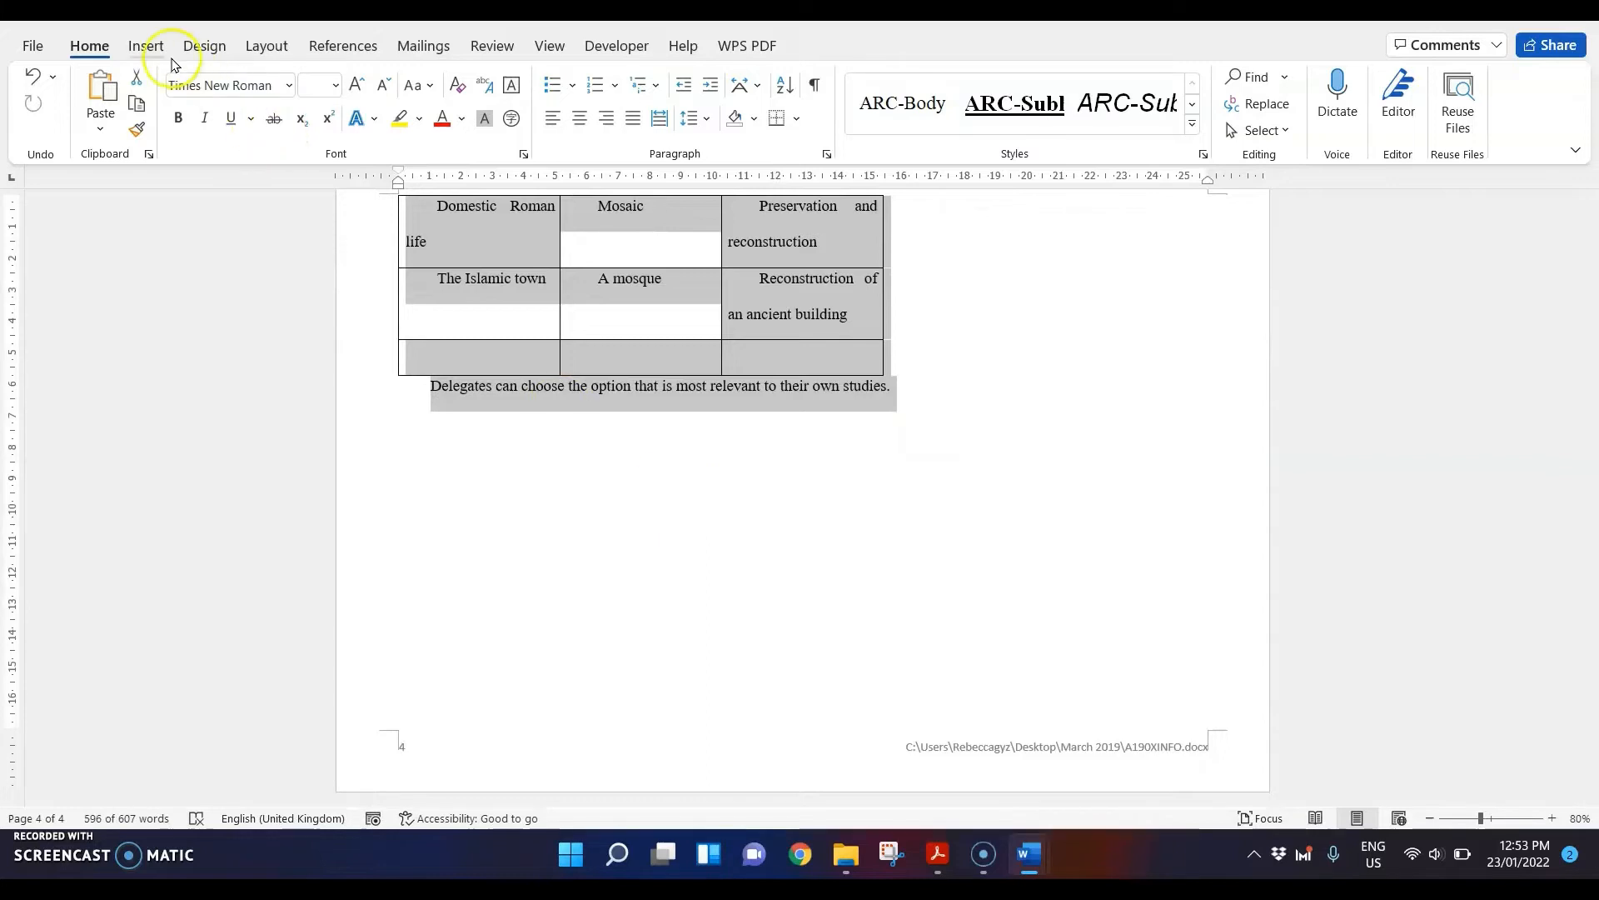
left_click(268, 47)
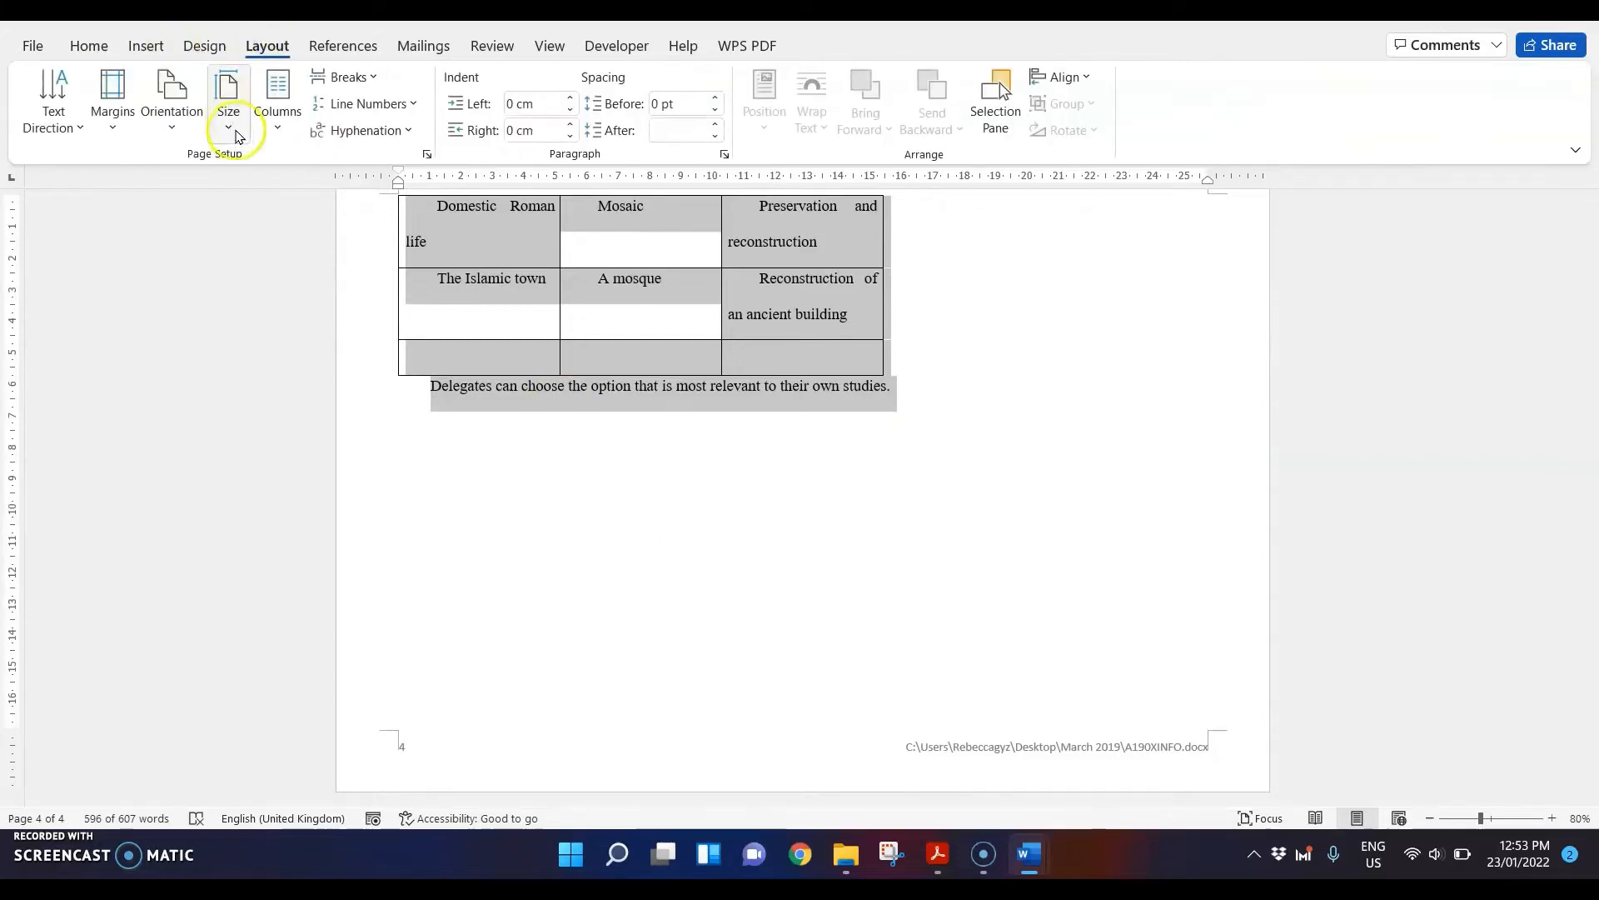
left_click(273, 119)
left_click(338, 414)
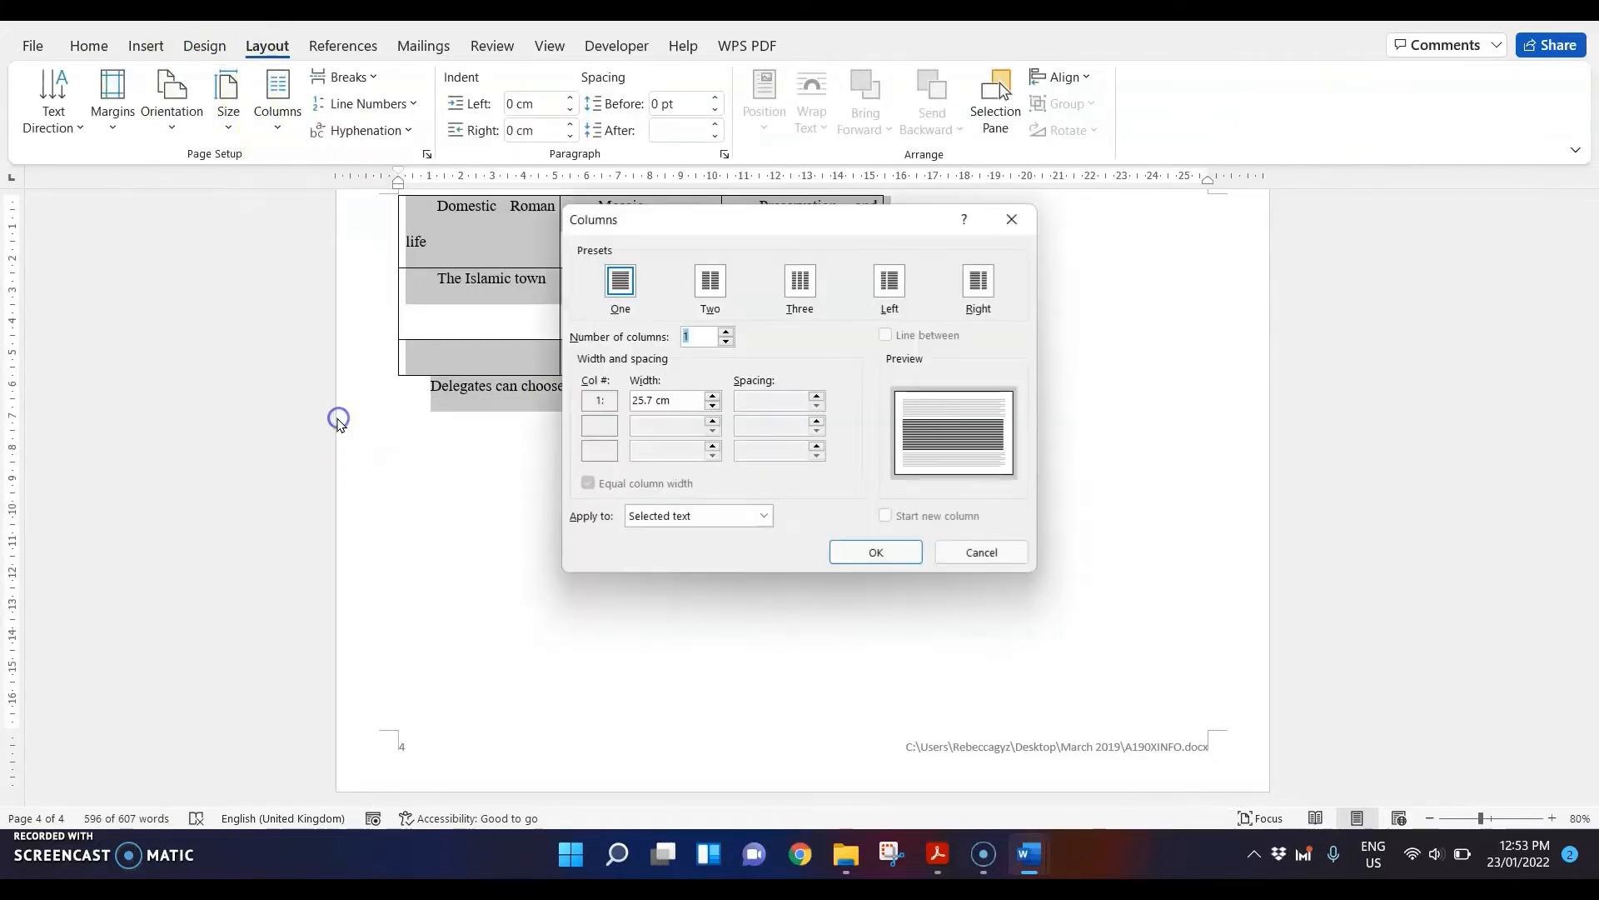
left_click(706, 283)
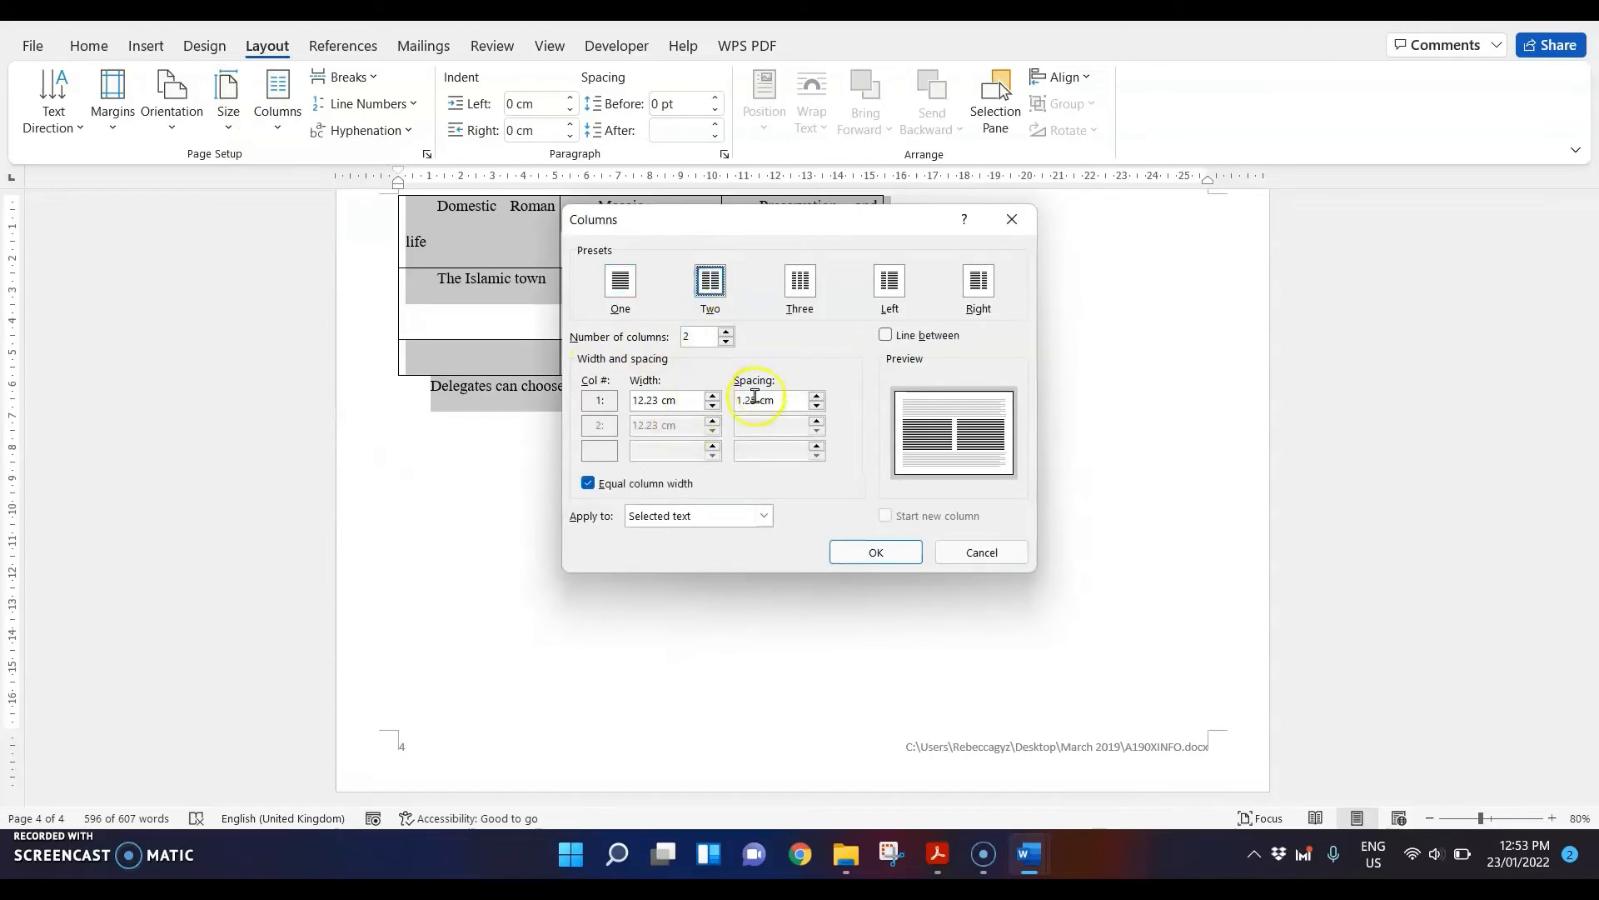
left_click(936, 851)
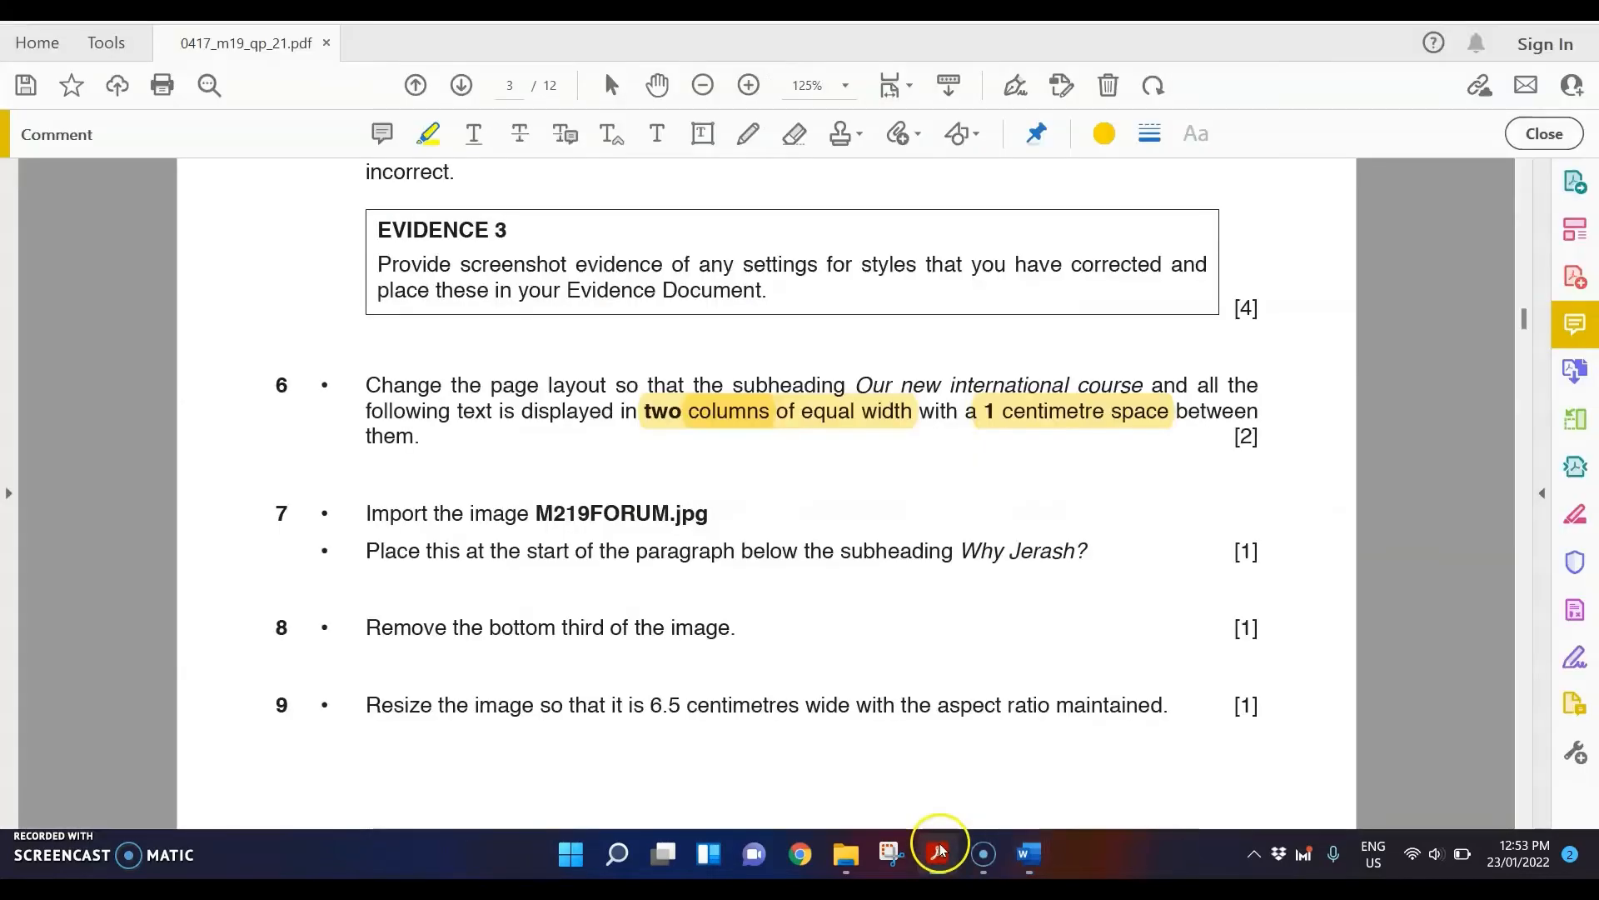
mouse_move(1026, 858)
left_click(1114, 744)
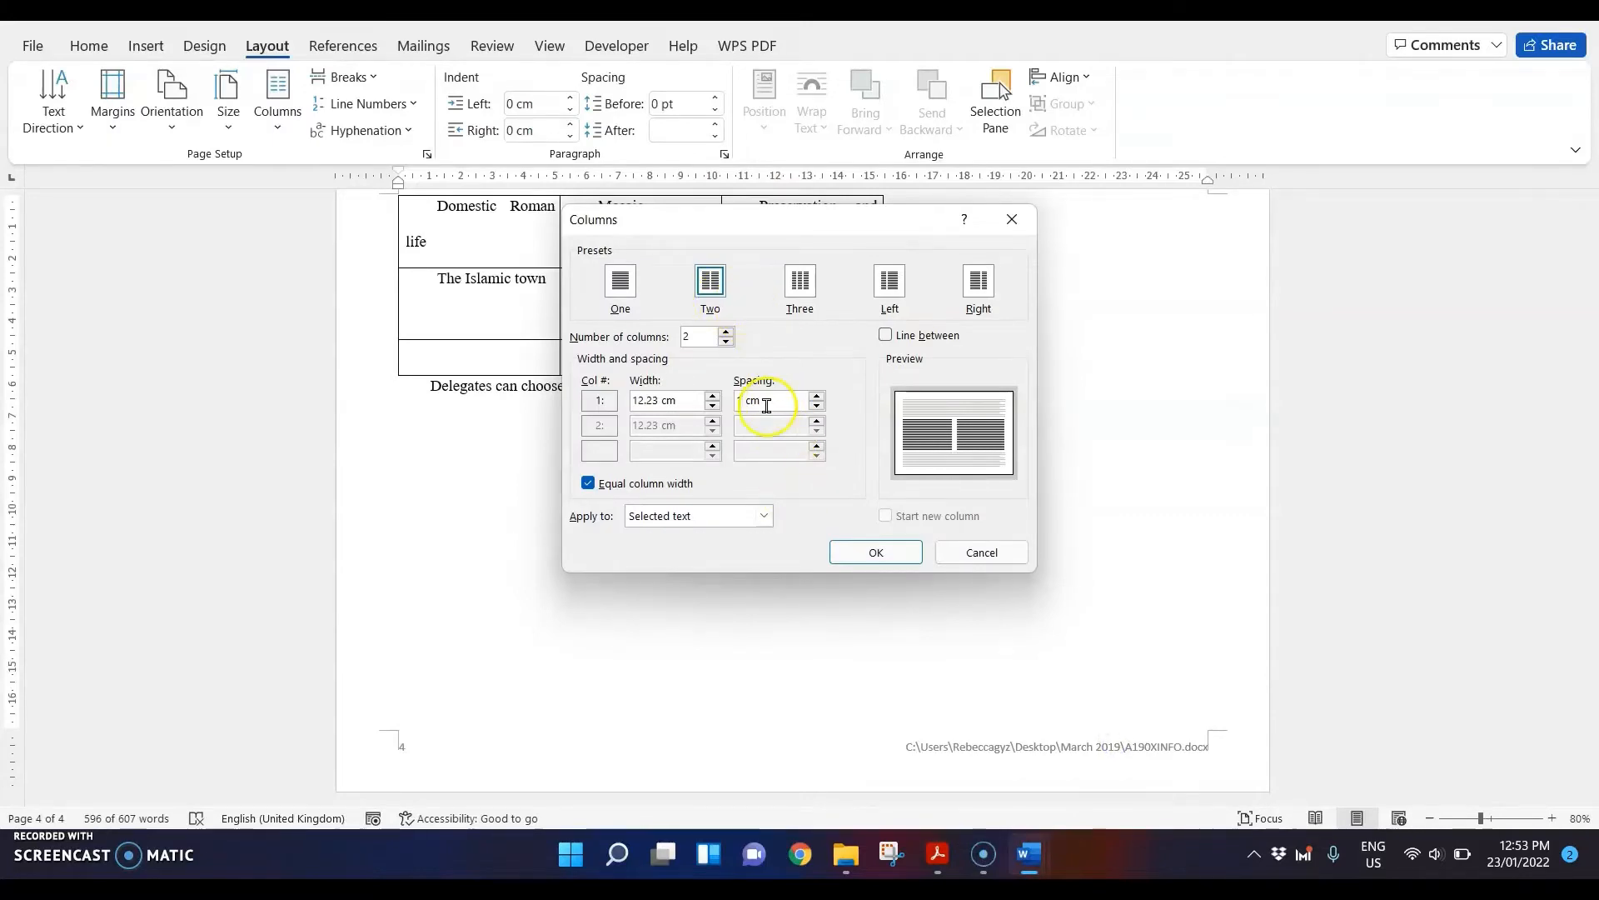
left_click(888, 552)
scroll(868, 582, "up", 14)
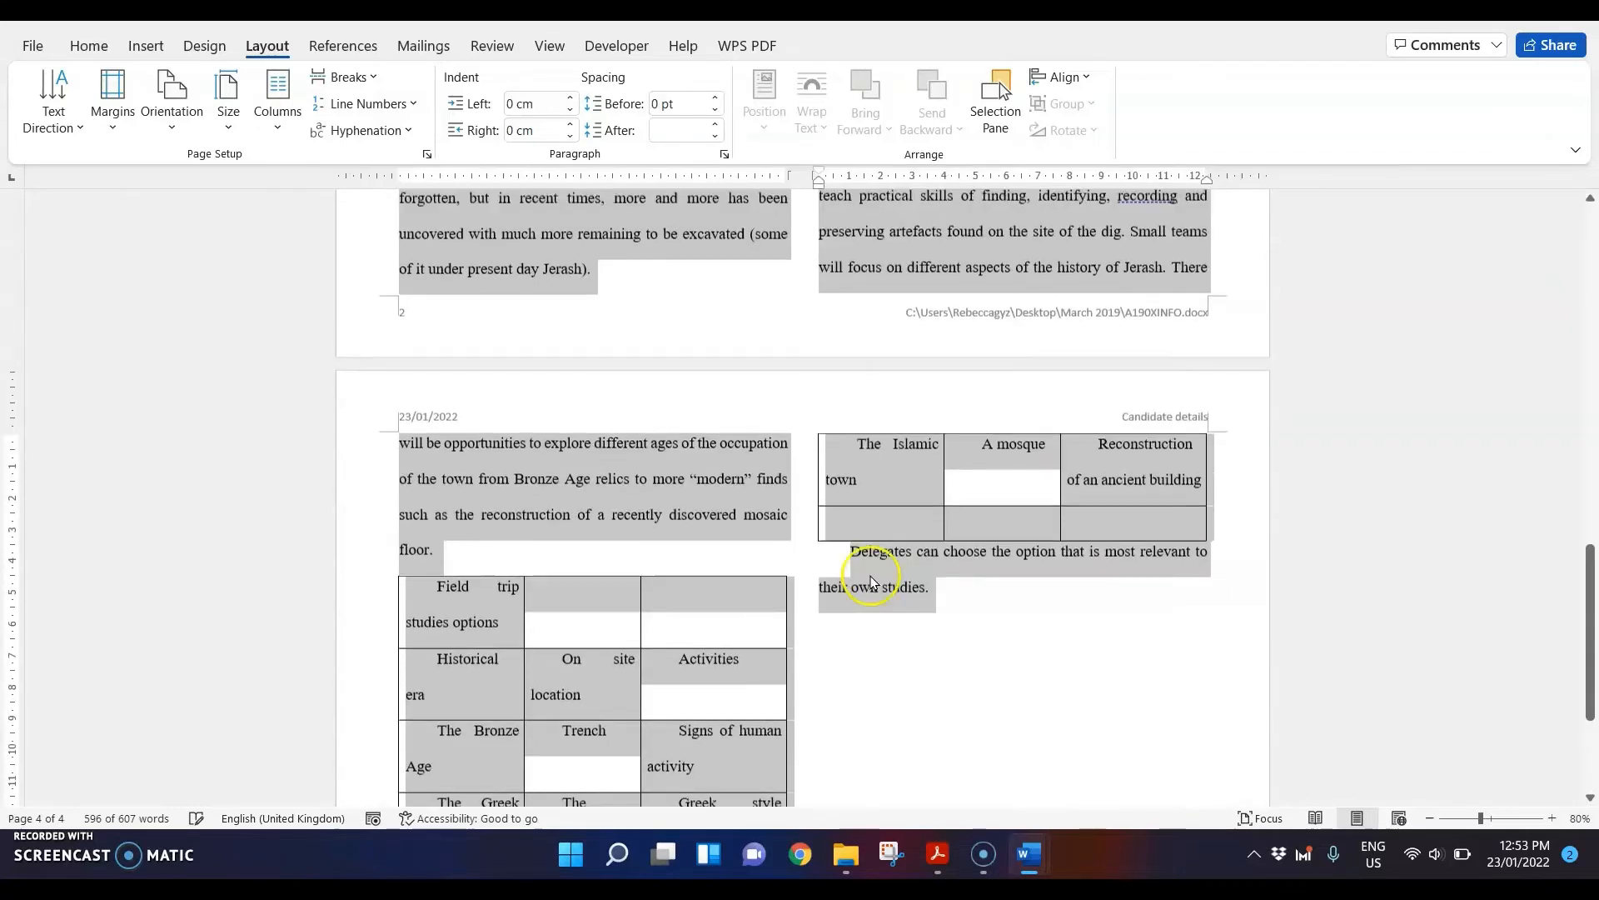
scroll(869, 584, "up", 1)
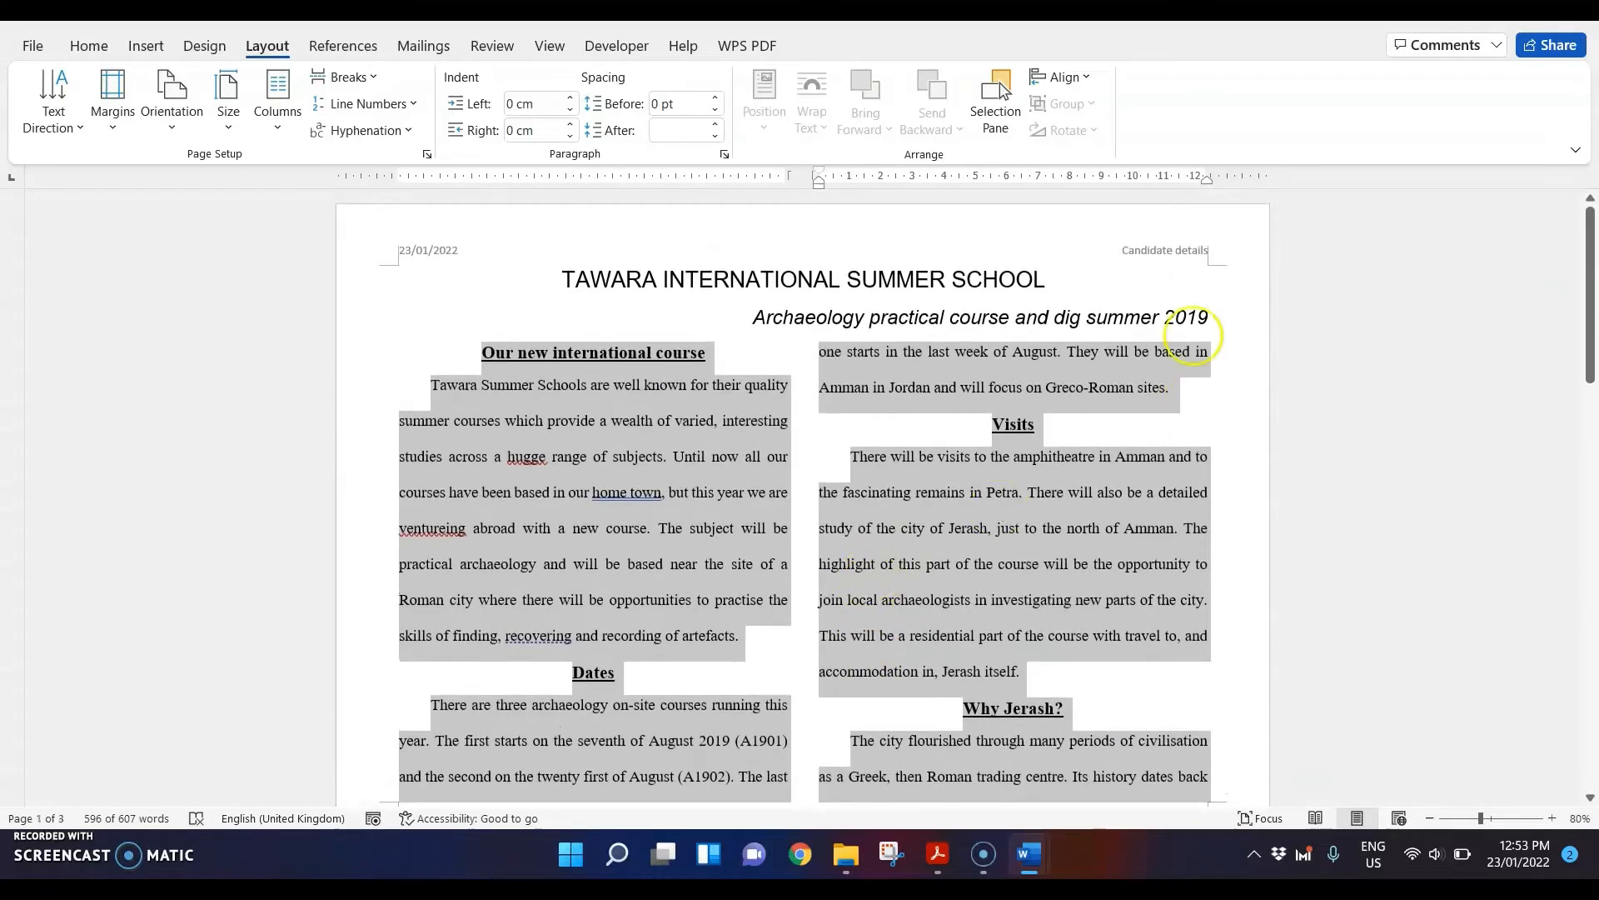
key("ctrl")
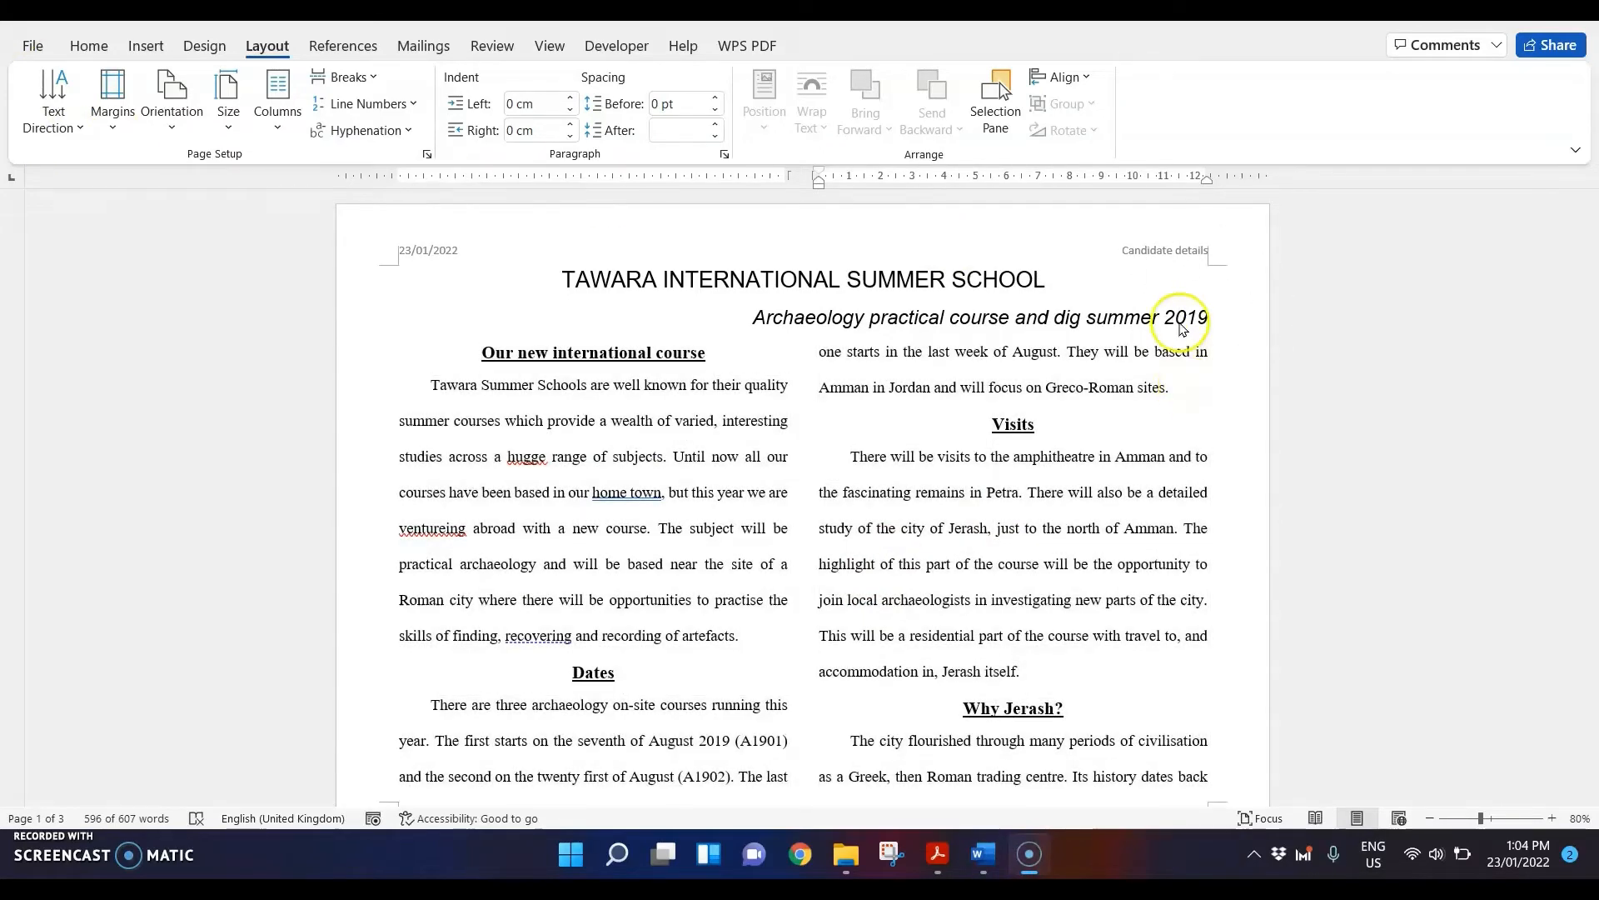
- Switch to the exam paper and highlight "M219FORUM" and "Why Jerash?" in task 7
left_click(939, 858)
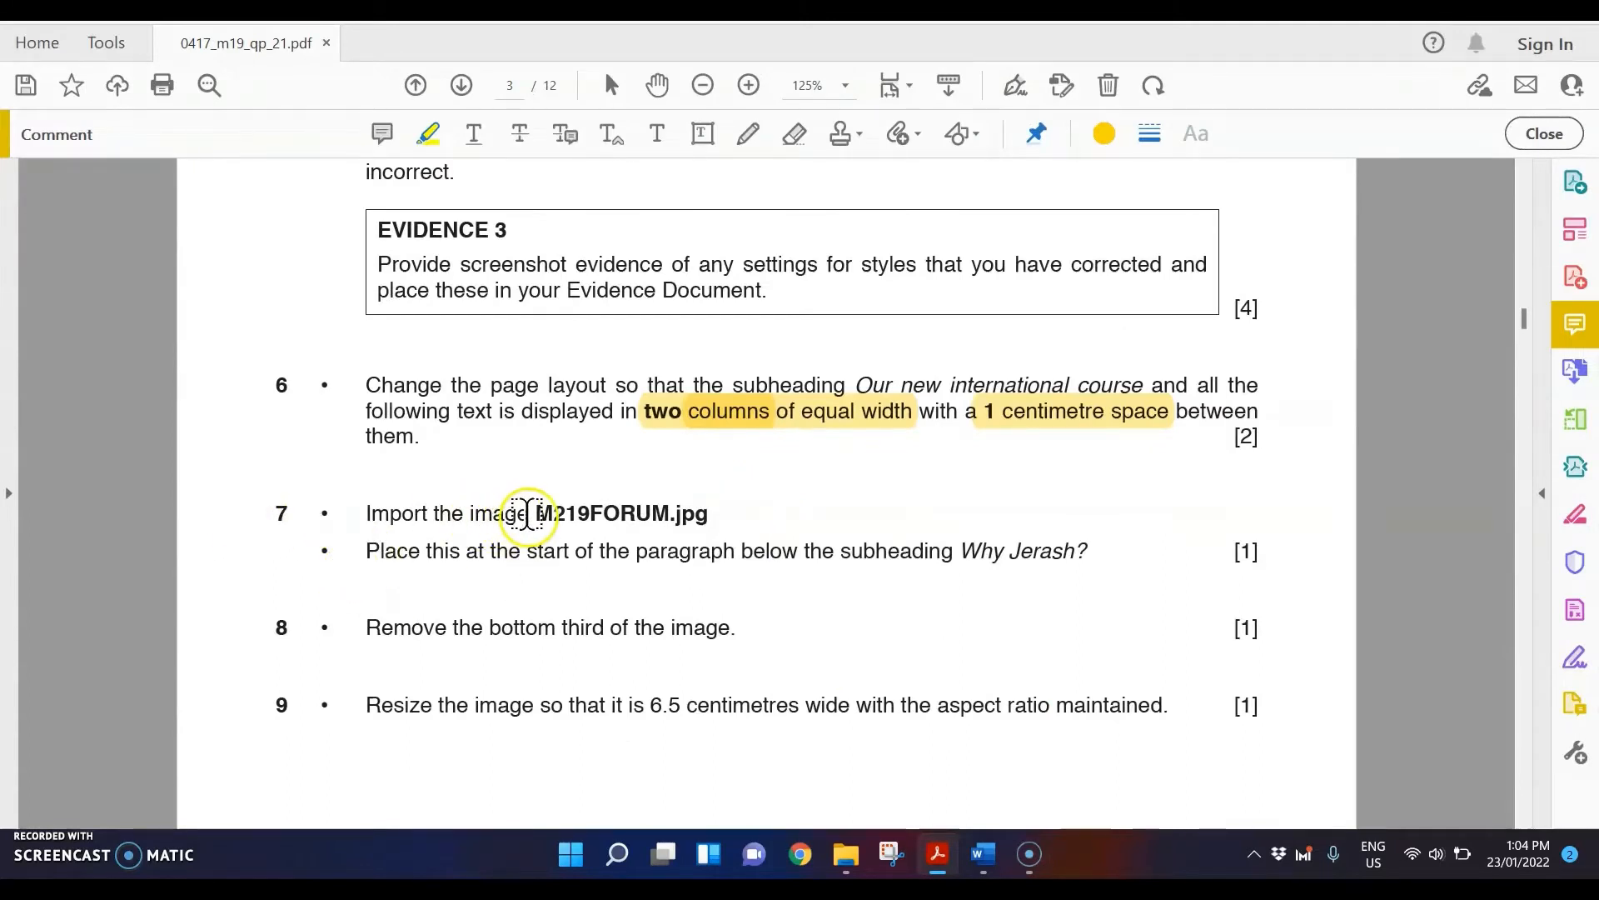
left_click_drag(540, 514, 704, 514)
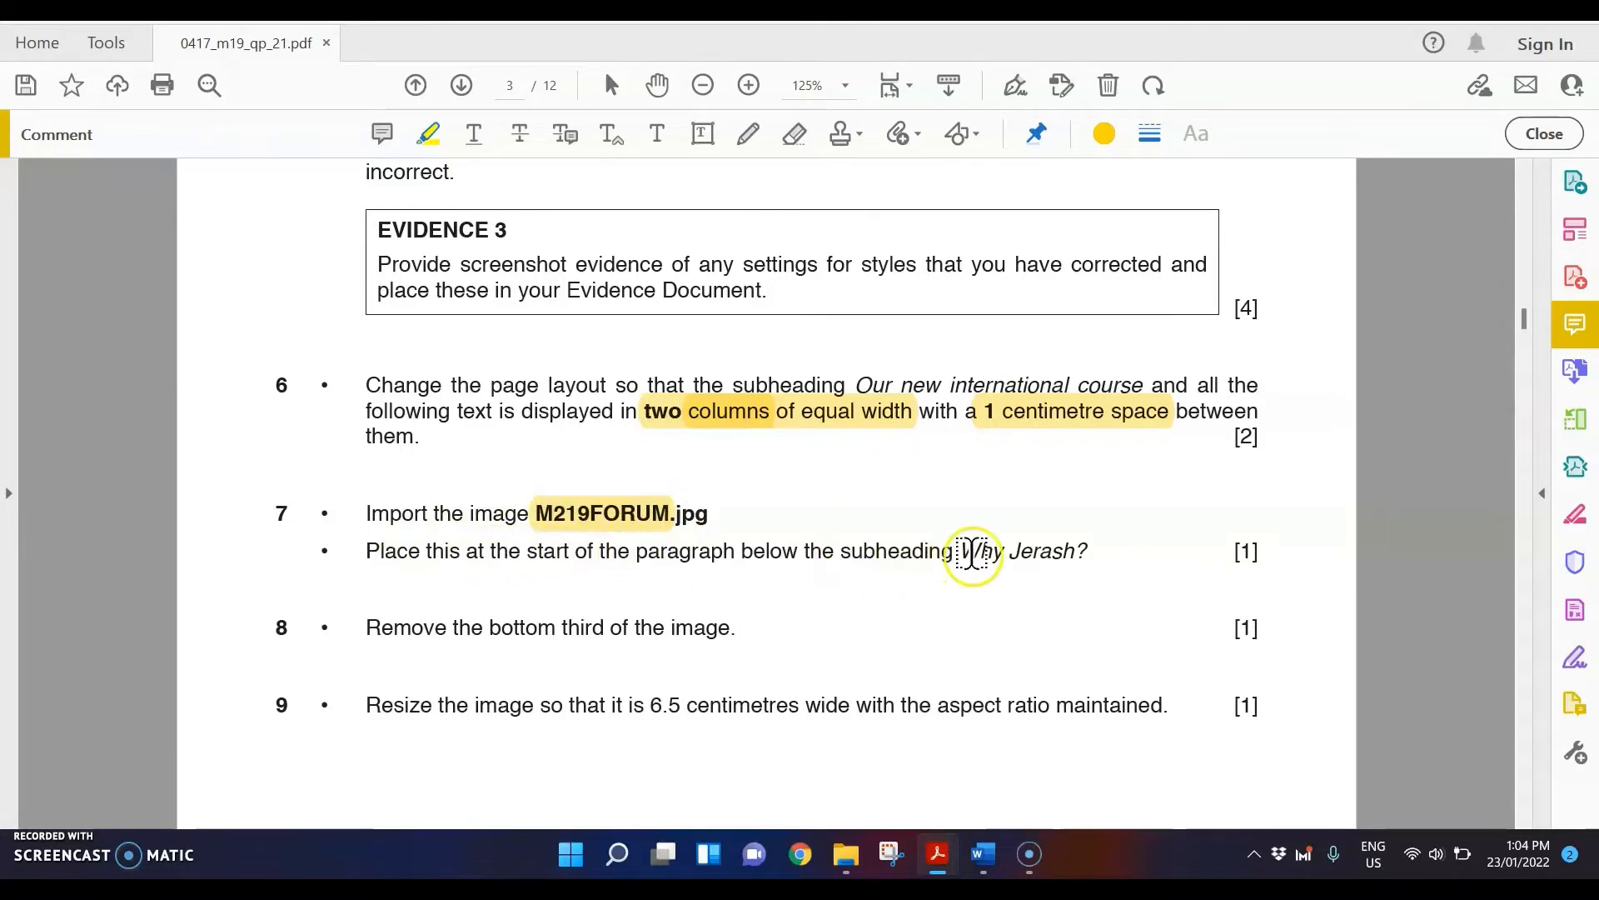
left_click_drag(963, 553, 1082, 550)
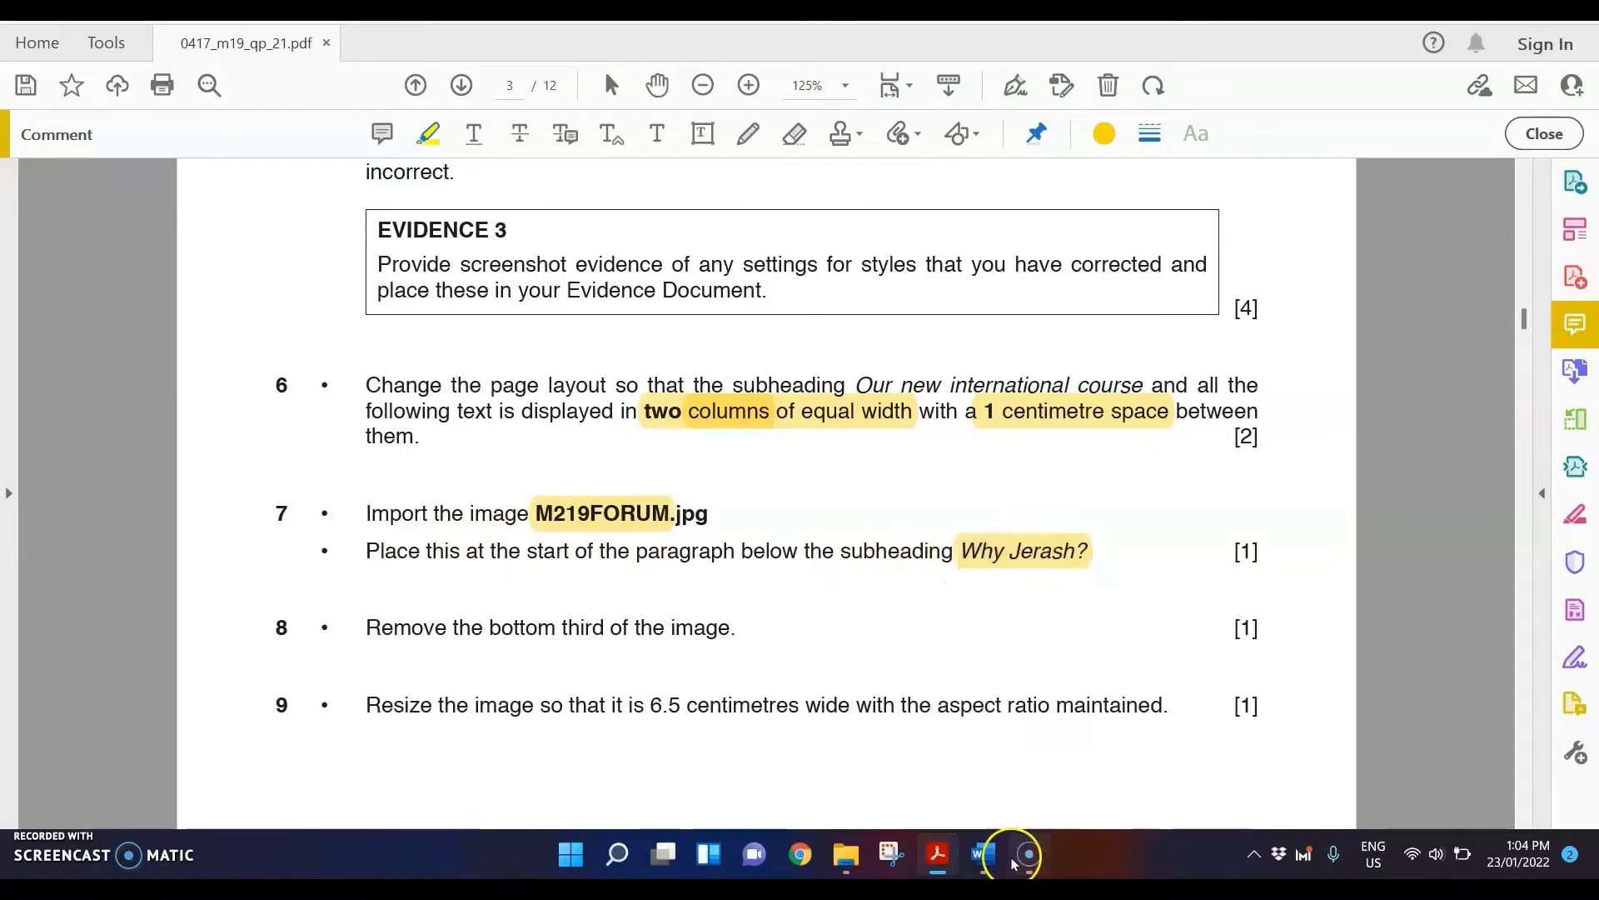
- In A190XINFO.docx, insert M219FORUM.jpg from the March 2019 folder at the start of the paragraph below "Why Jerash?"
mouse_move(989, 866)
left_click(1116, 758)
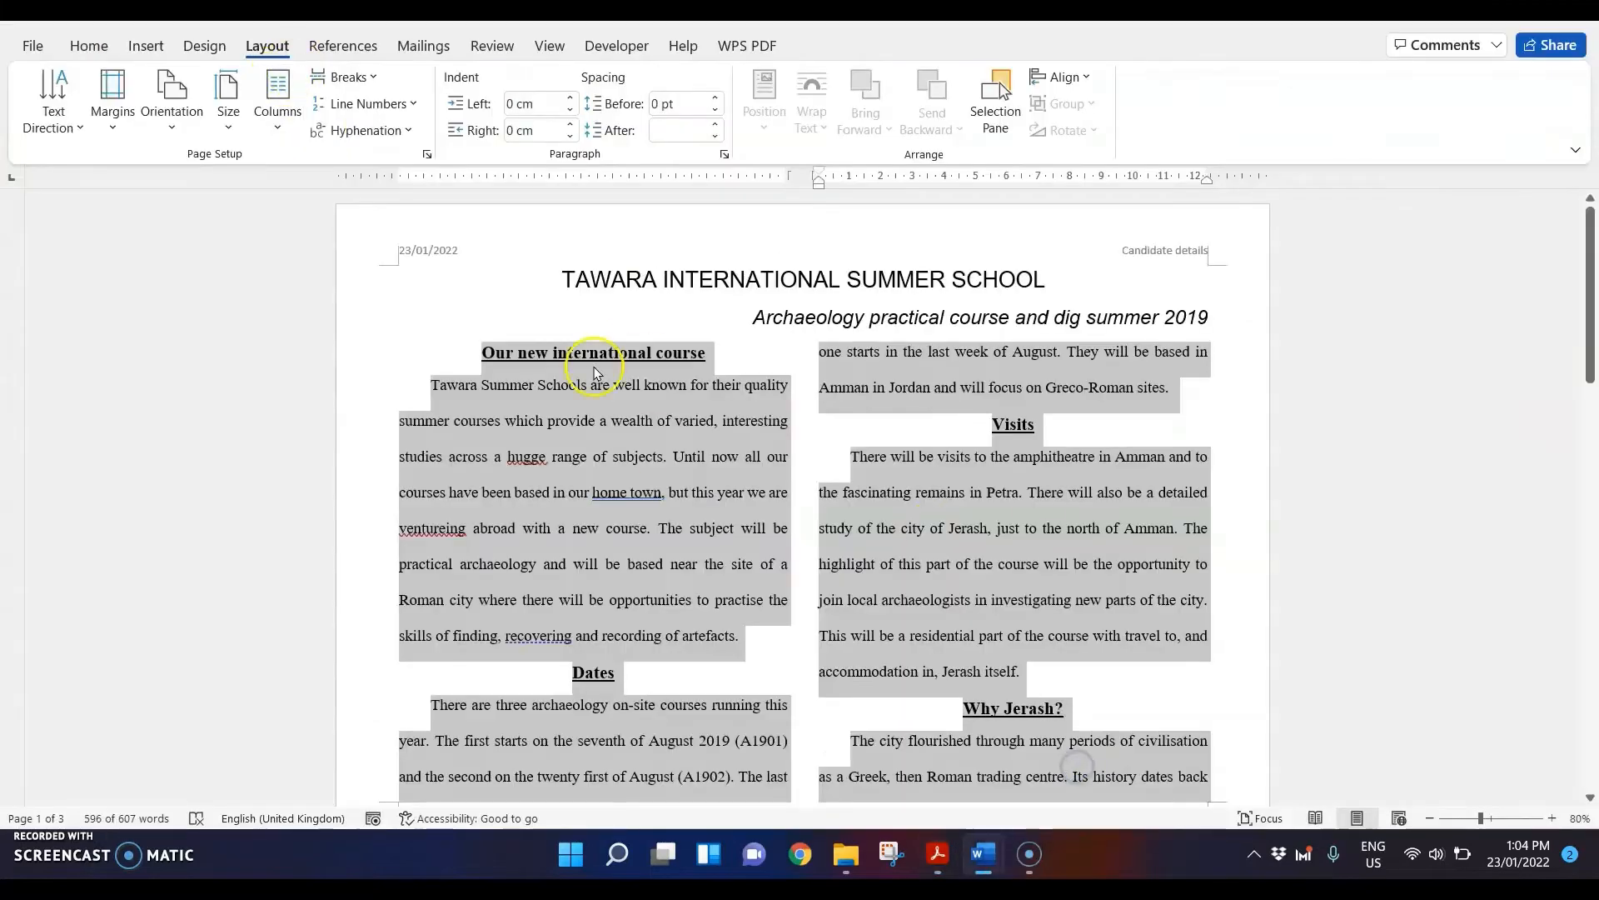
left_click(654, 420)
scroll(839, 418, "down", 2)
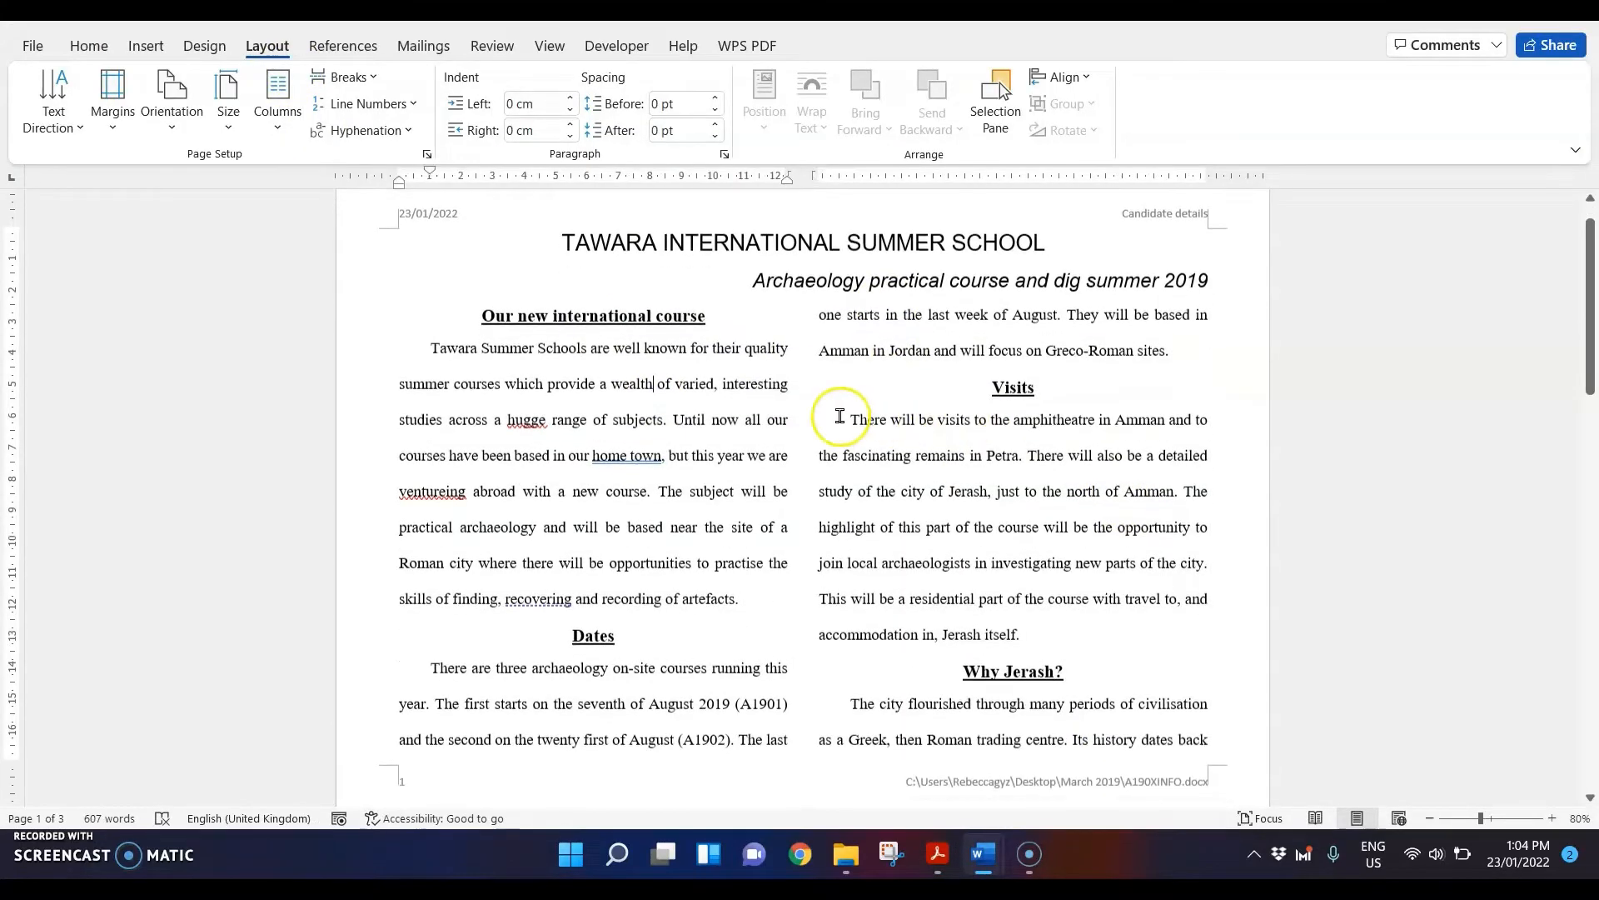
scroll(1033, 566, "down", 2)
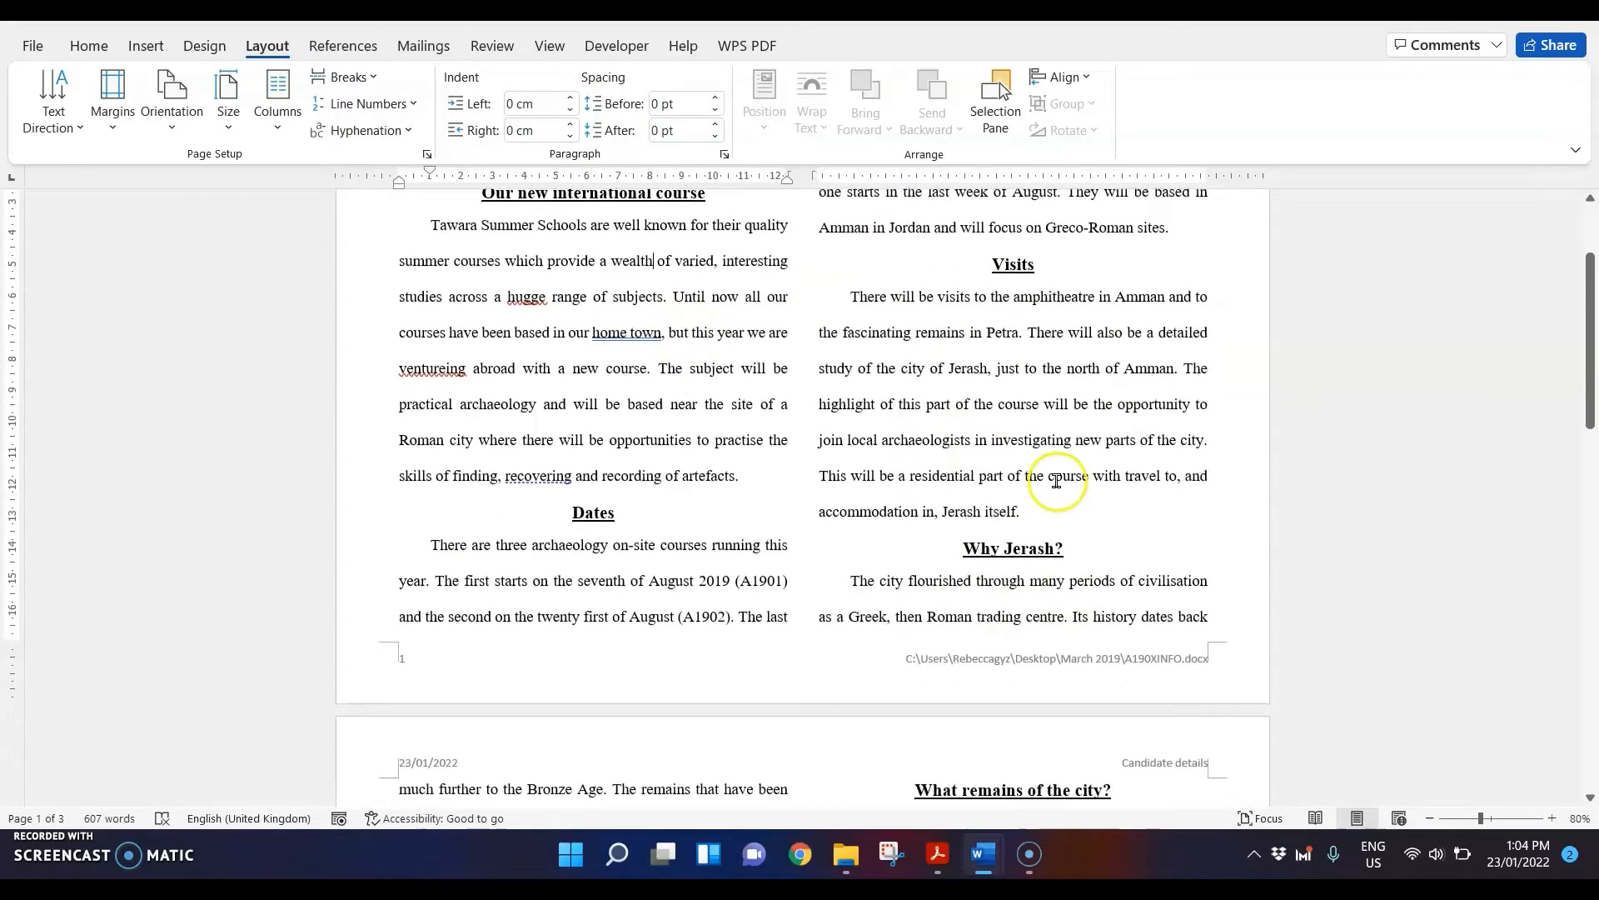
left_click(1074, 551)
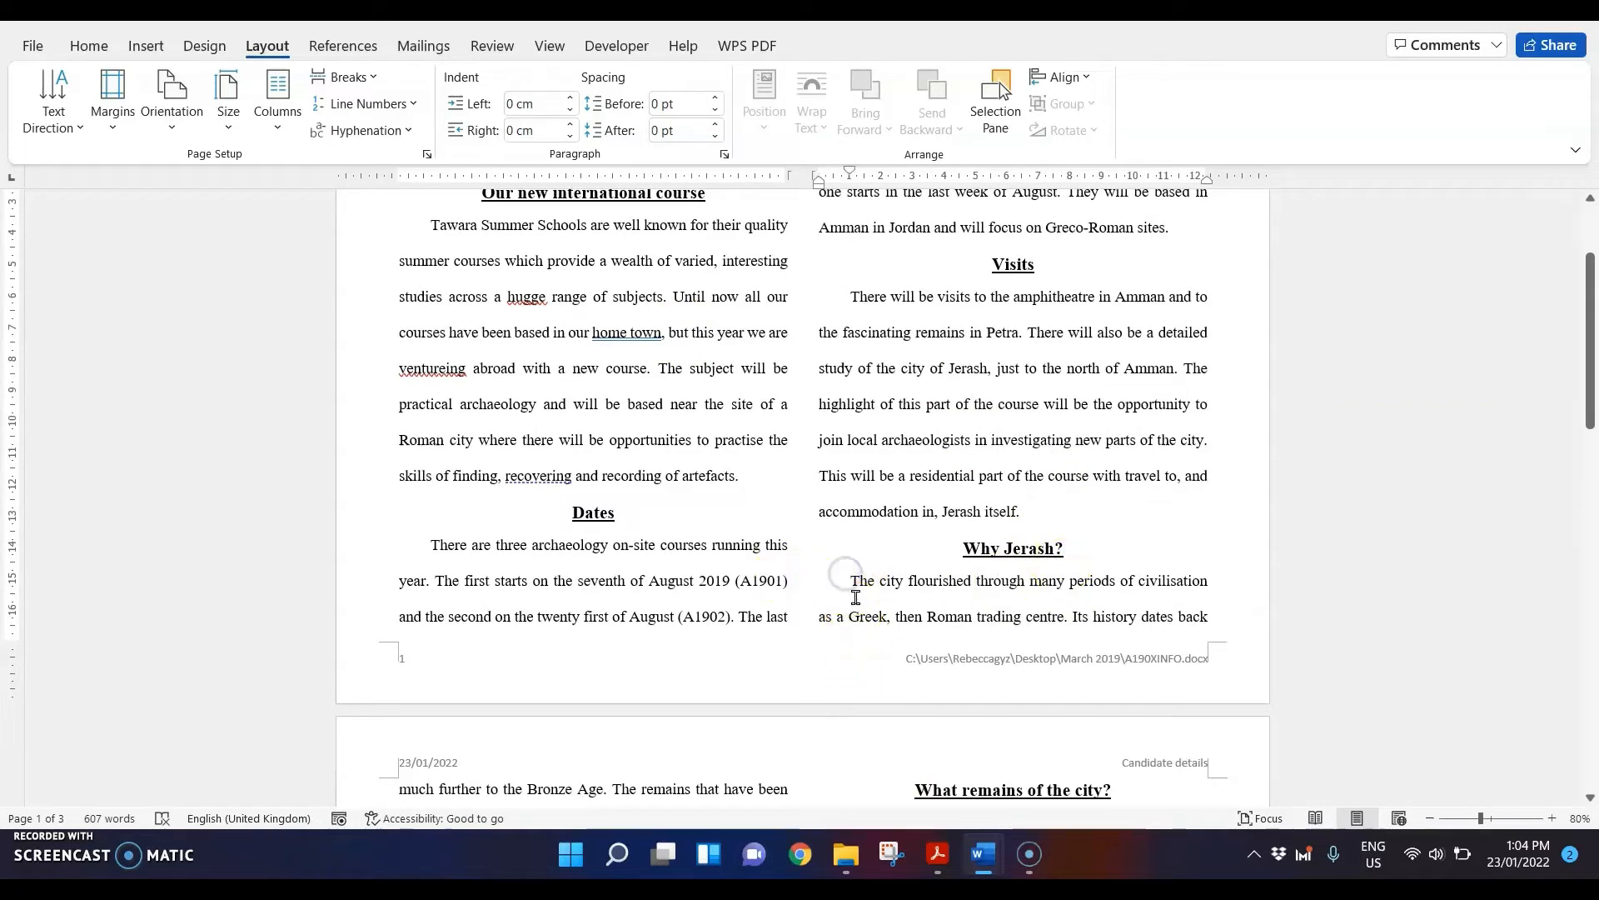
left_click(141, 47)
left_click(228, 105)
left_click(255, 194)
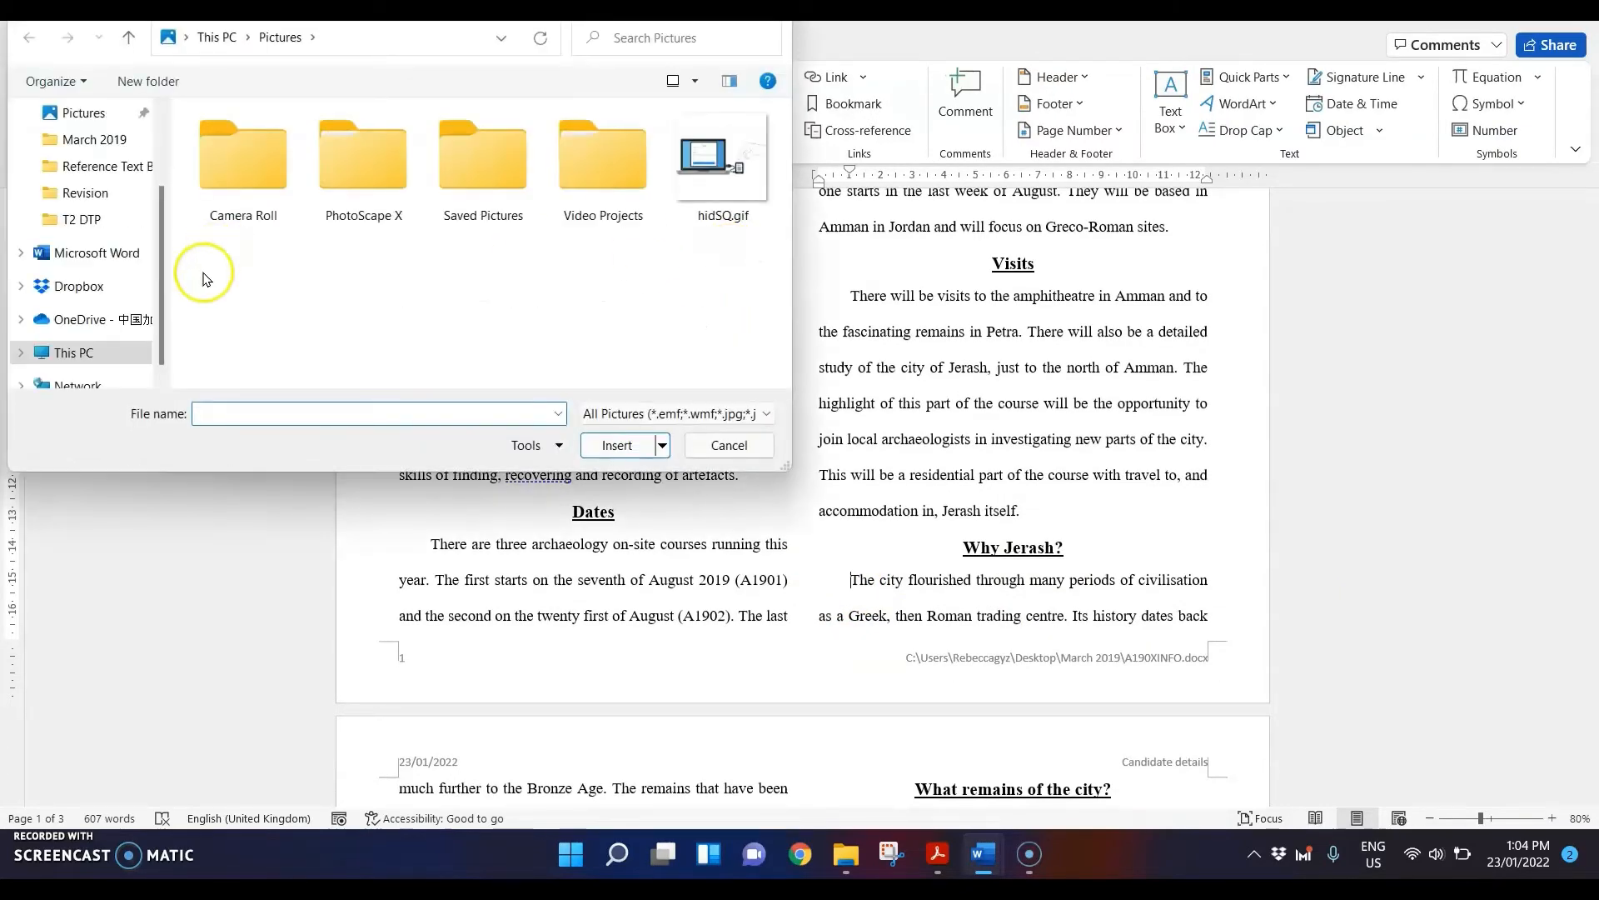
scroll(161, 220, "up", 1)
left_click(100, 165)
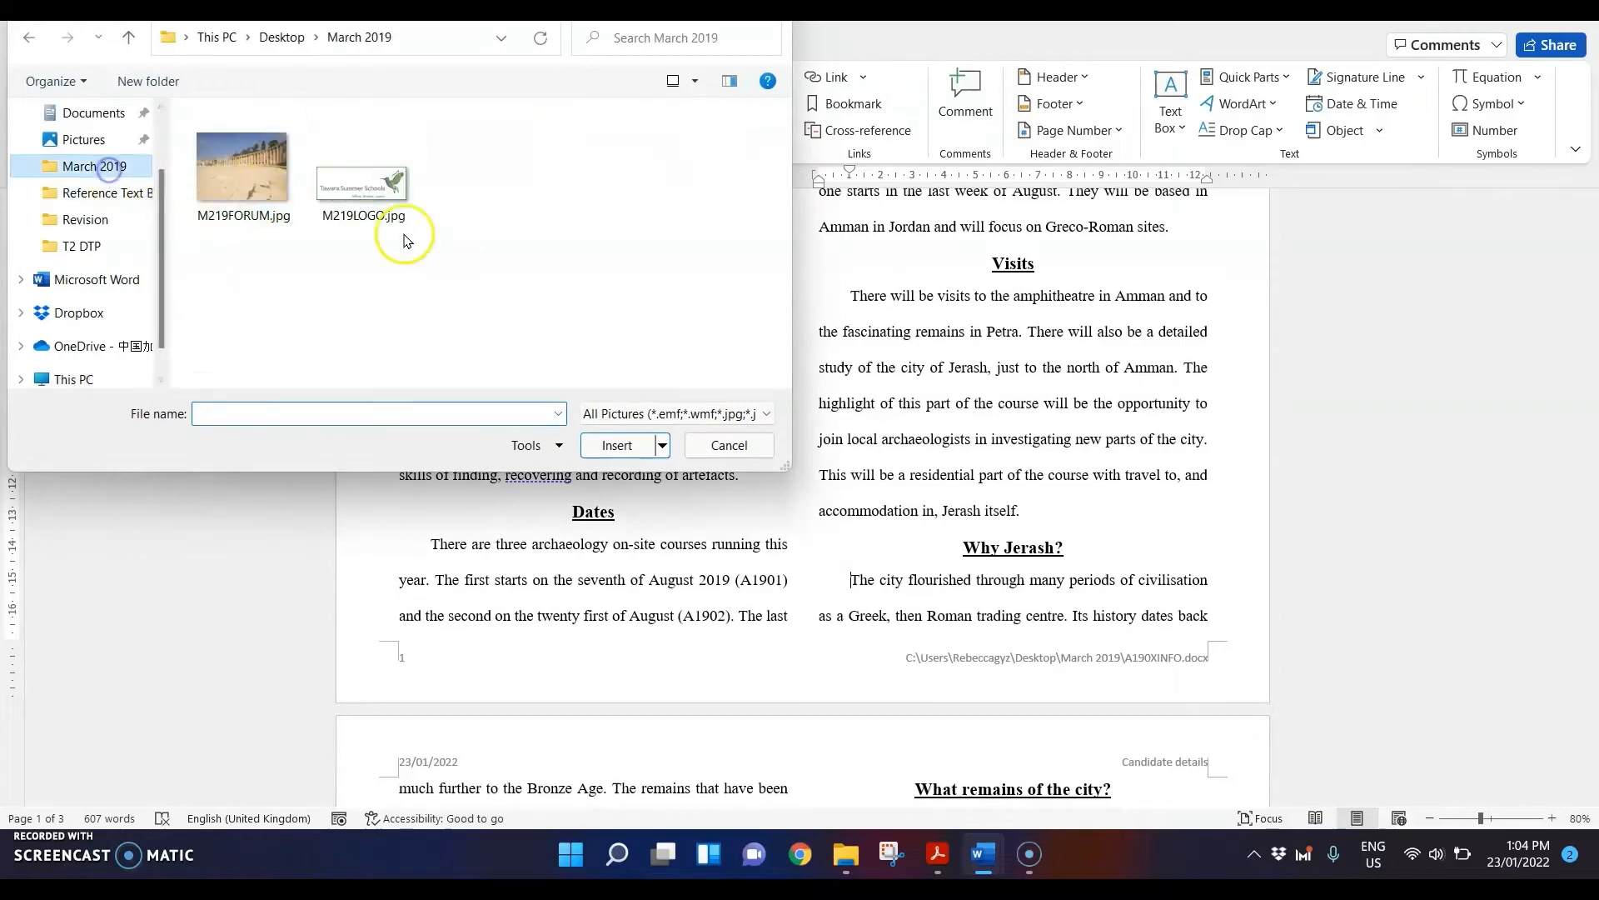
left_click(240, 187)
left_click(362, 187)
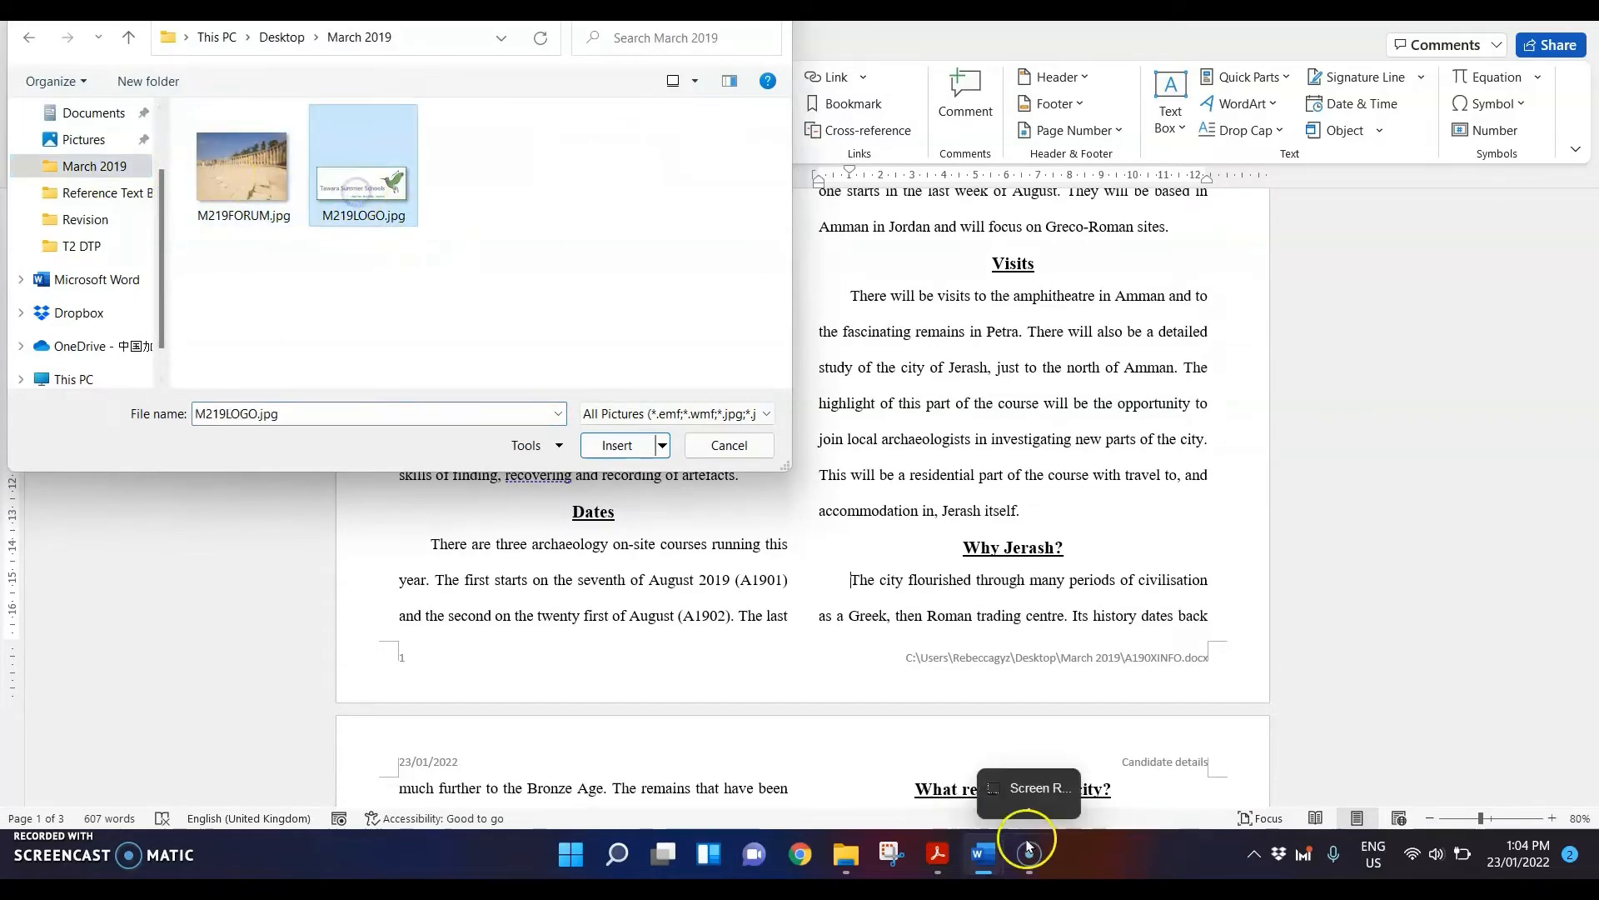
left_click(210, 143)
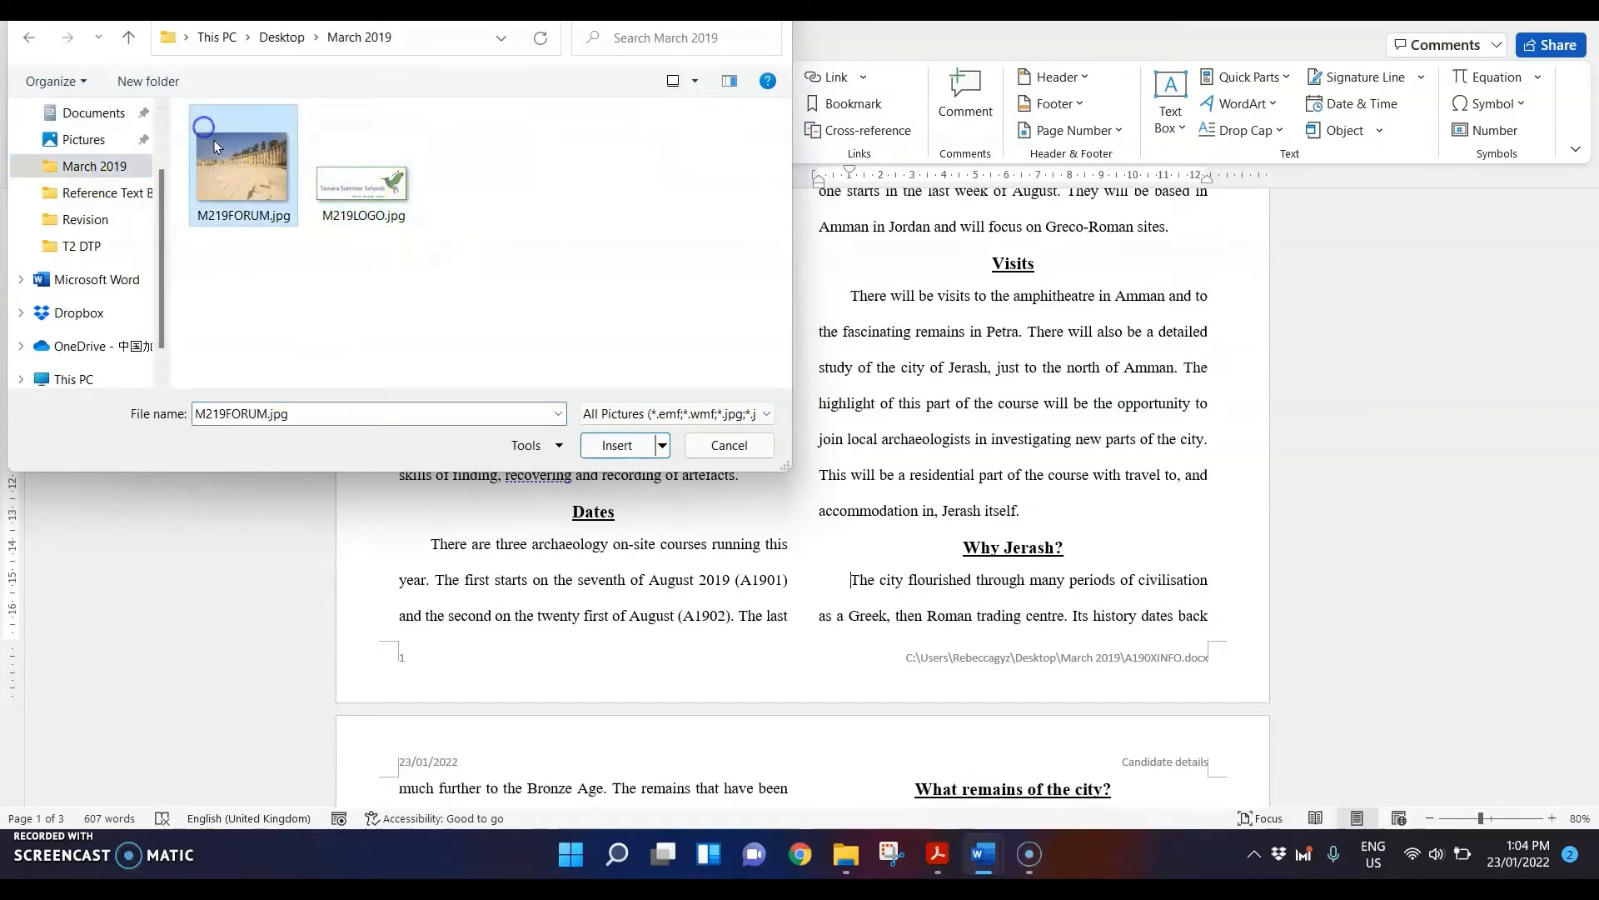
left_click(601, 446)
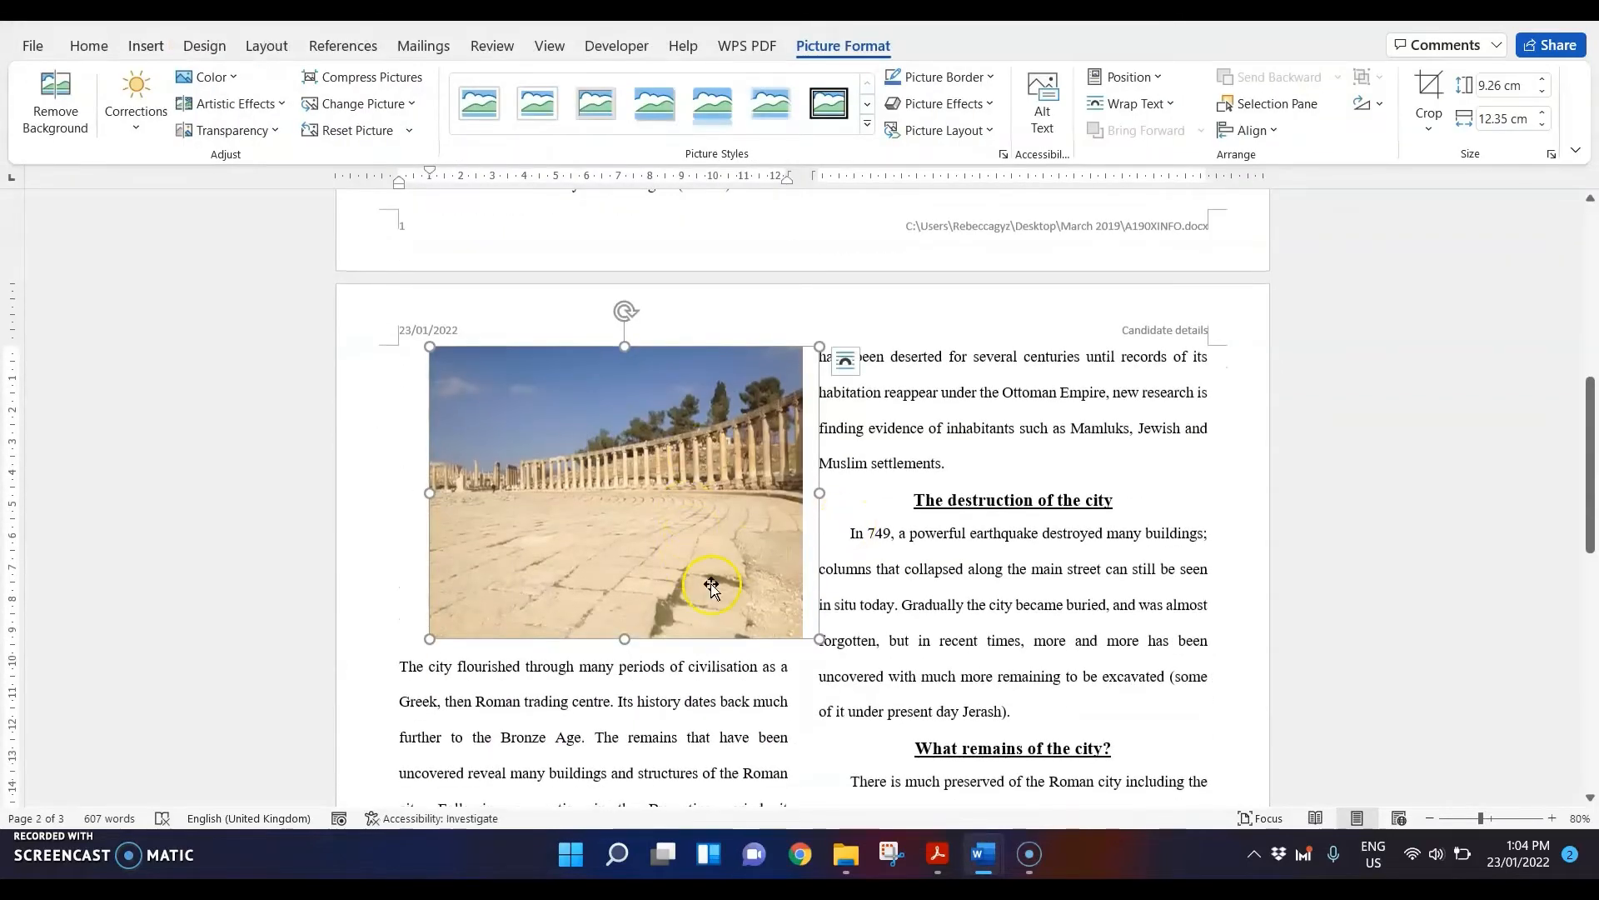
- In the exam paper, highlight "bottom third of the image" in task 8 and "6.5 centimetres wide" and "aspect ratio maintained" in task 9
left_click(937, 852)
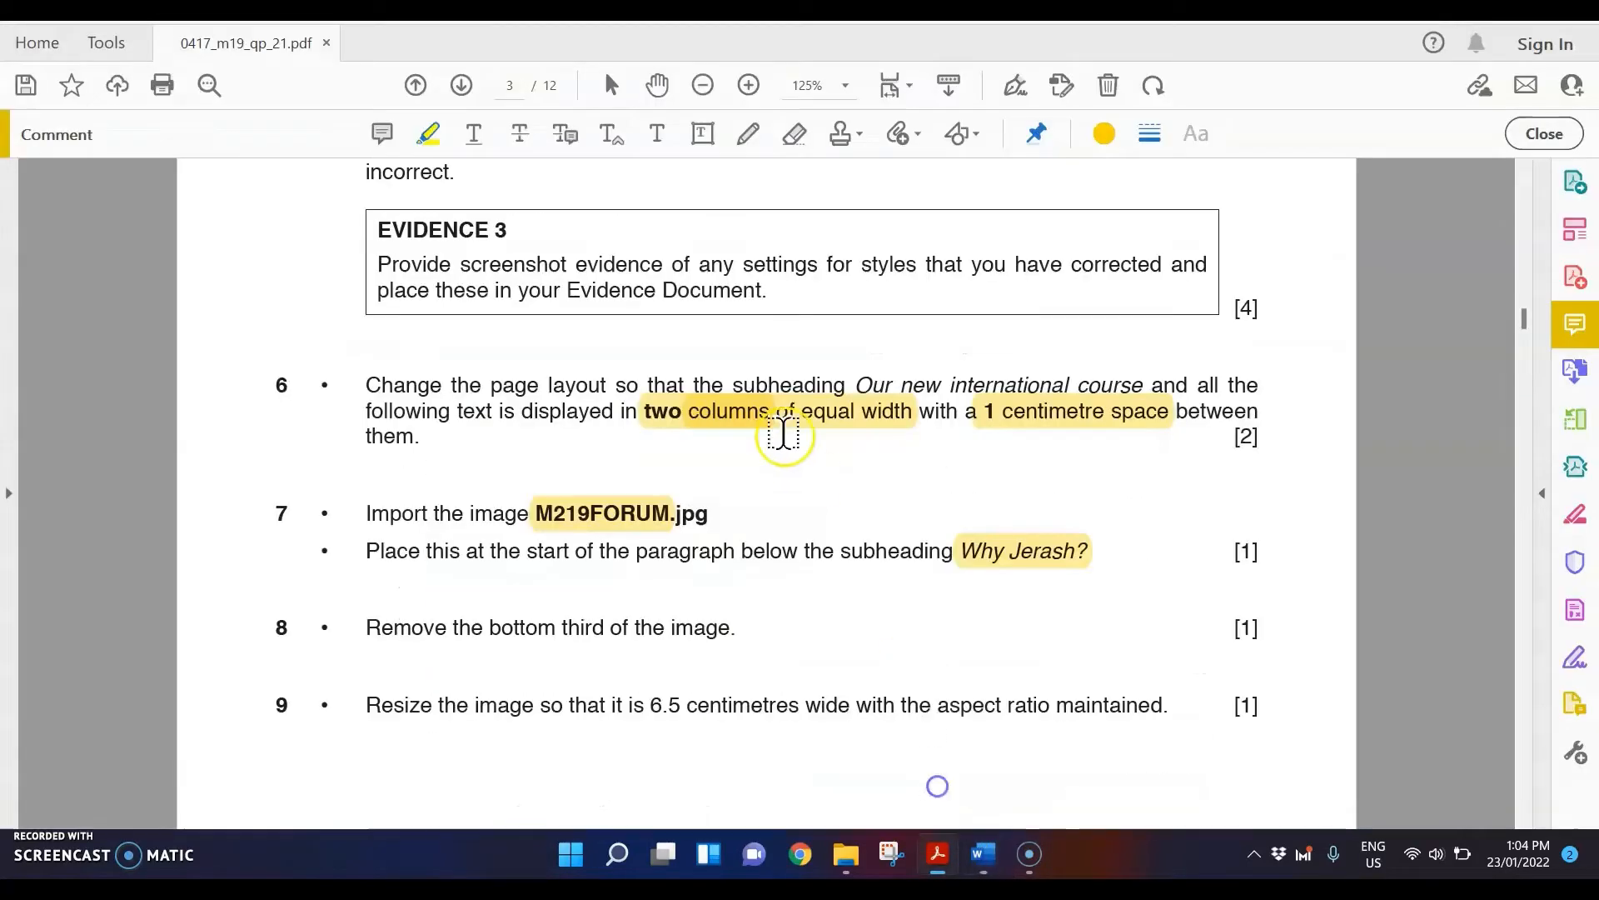
scroll(782, 430, "down", 3)
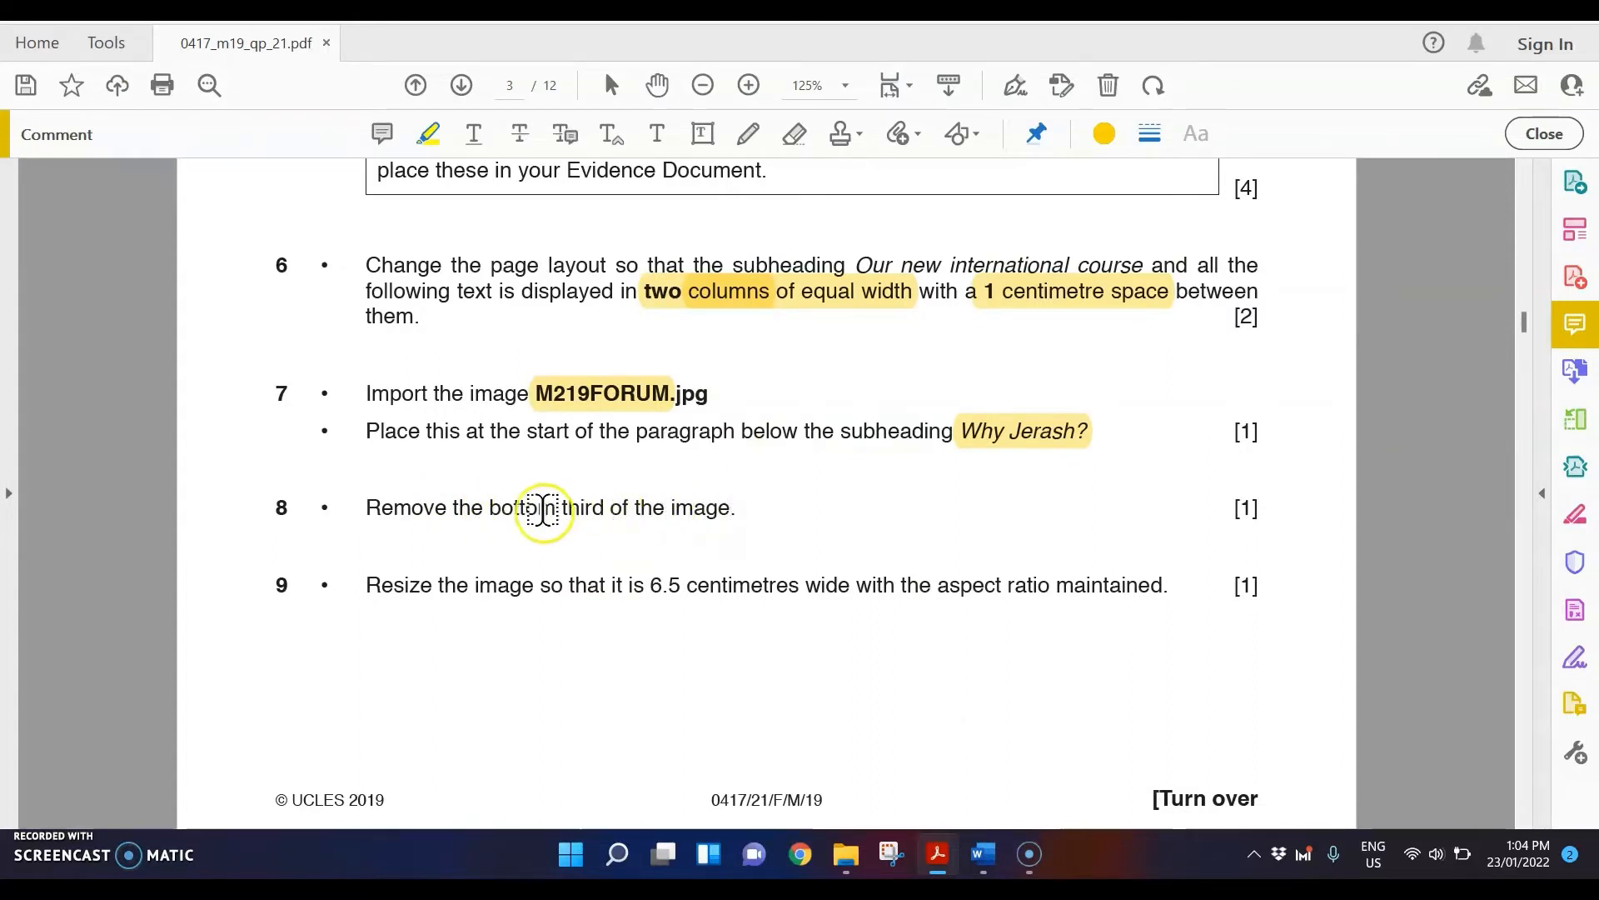
left_click_drag(491, 508, 736, 508)
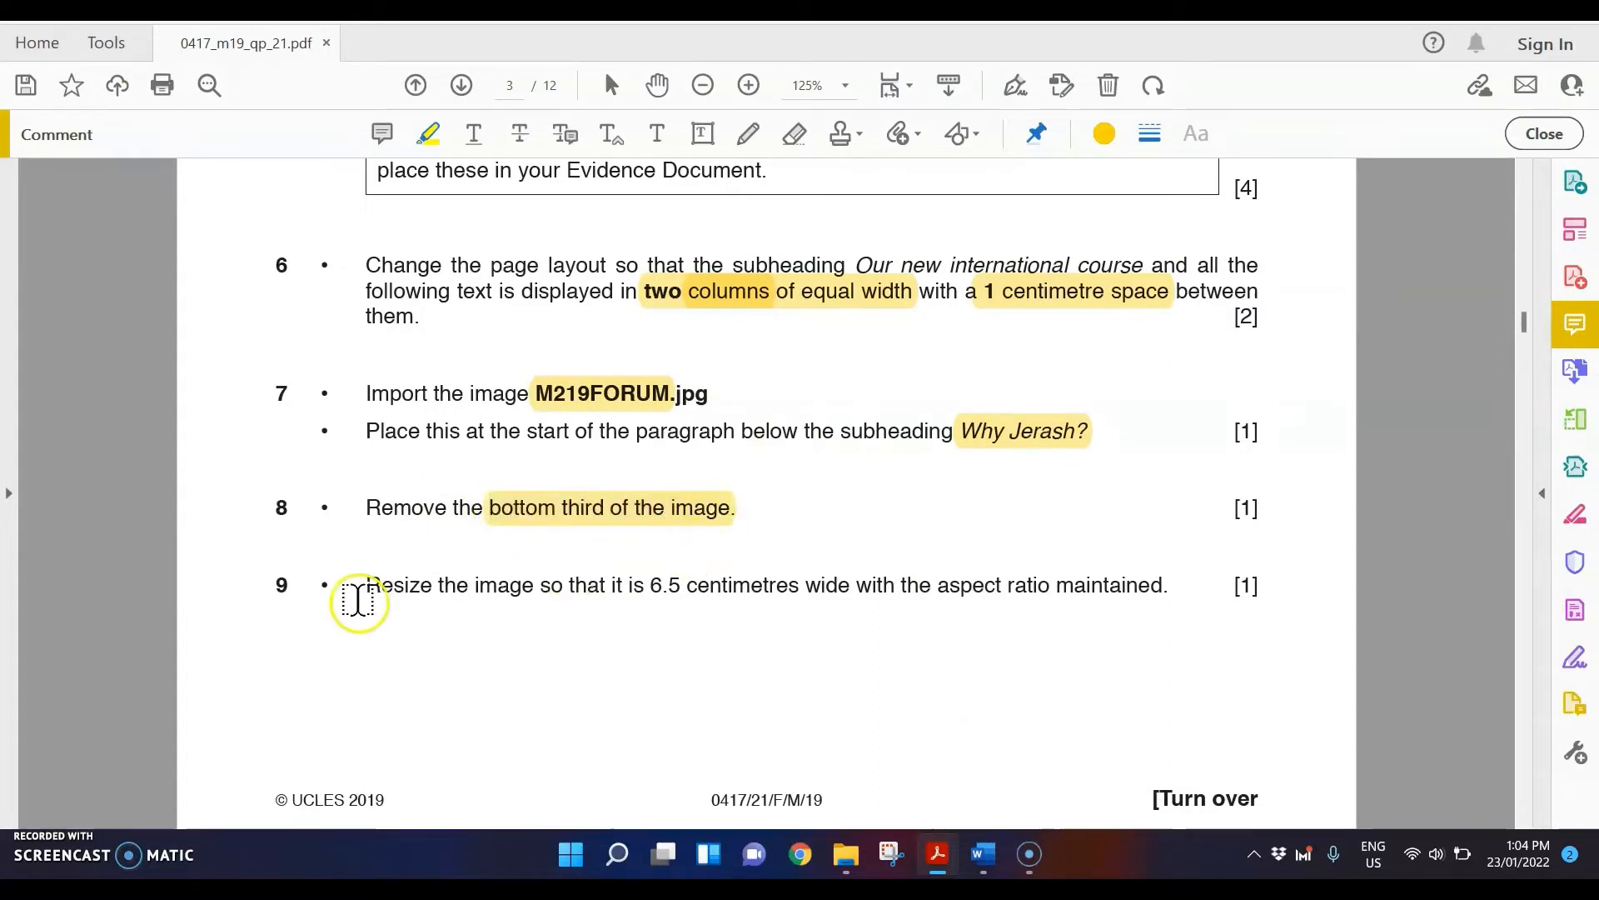
left_click_drag(649, 585, 1120, 591)
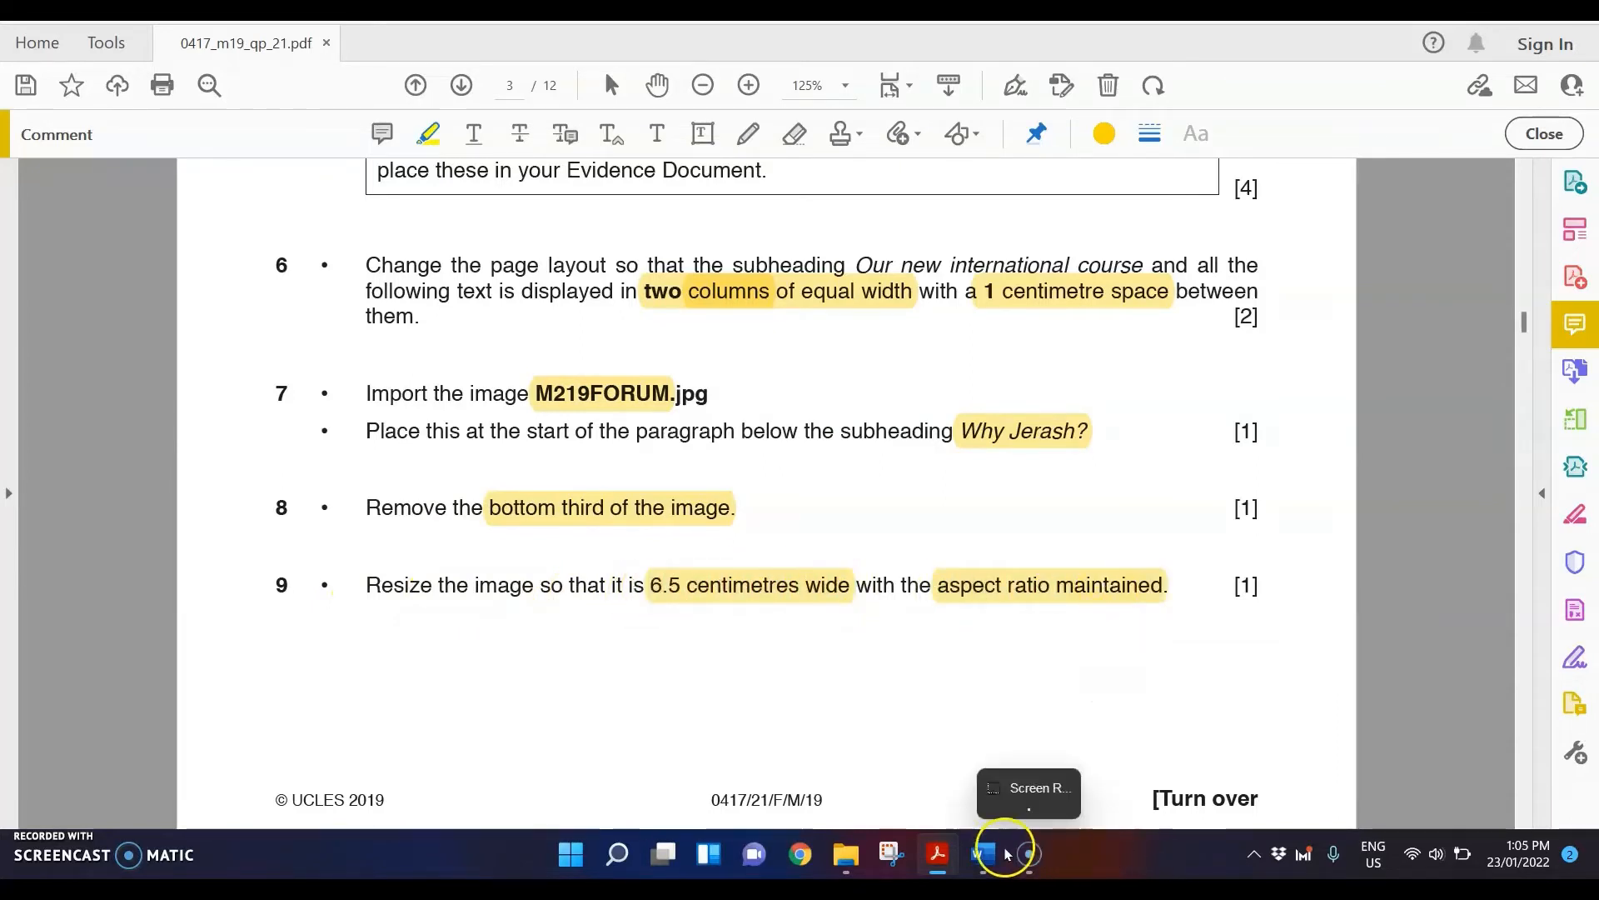
- Return to A190XINFO.docx and start cropping the inserted forum image
mouse_move(982, 851)
left_click(975, 682)
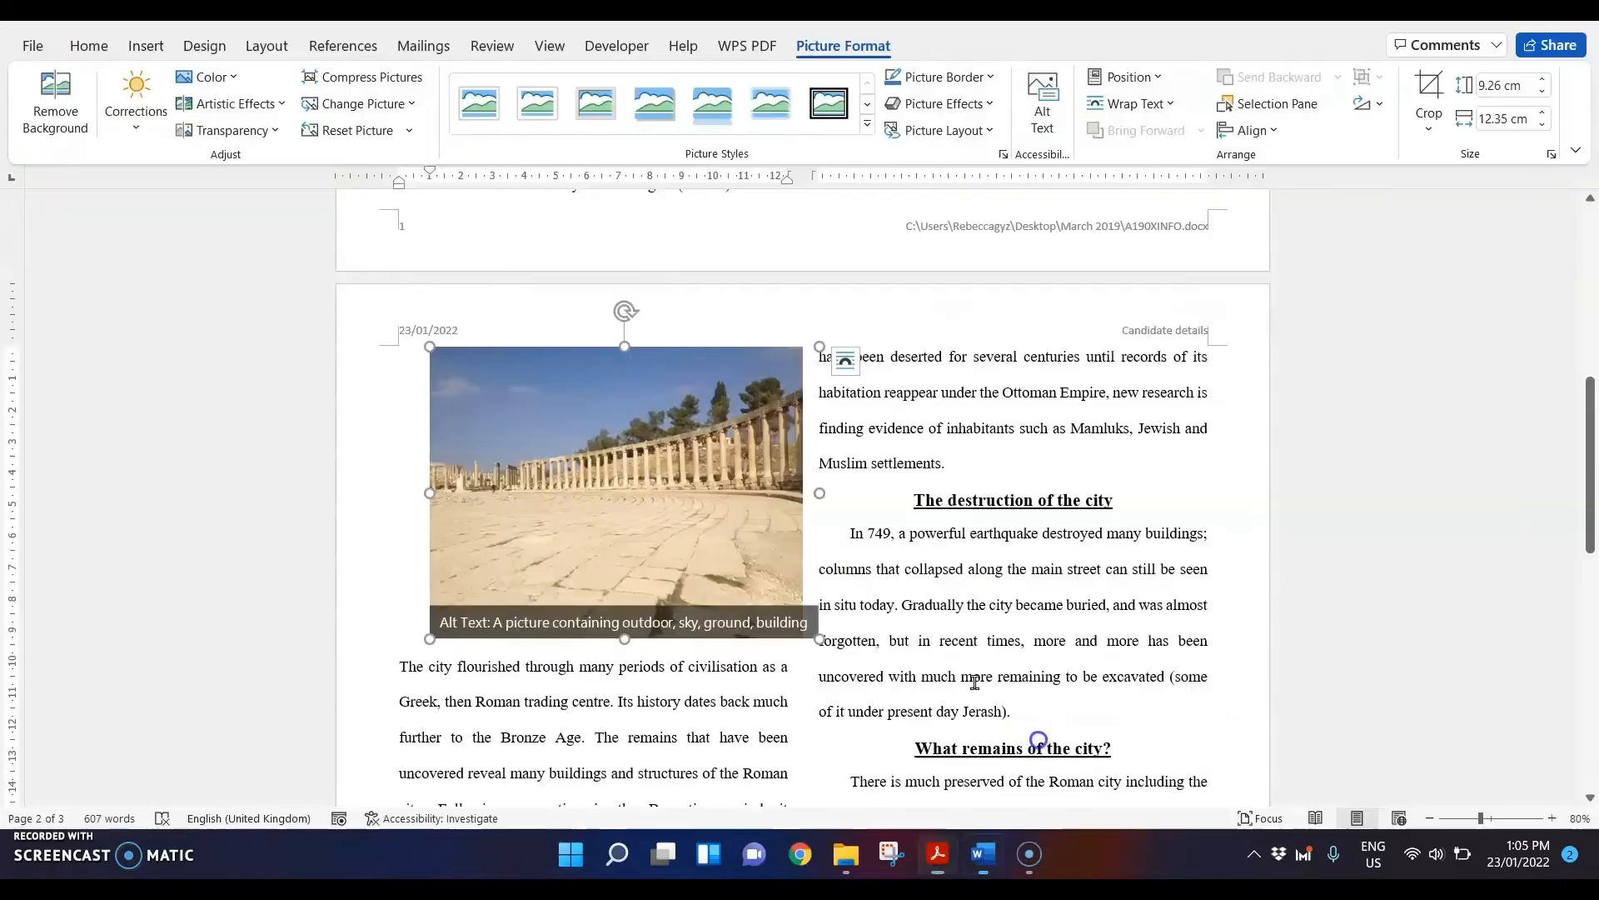
left_click(613, 485)
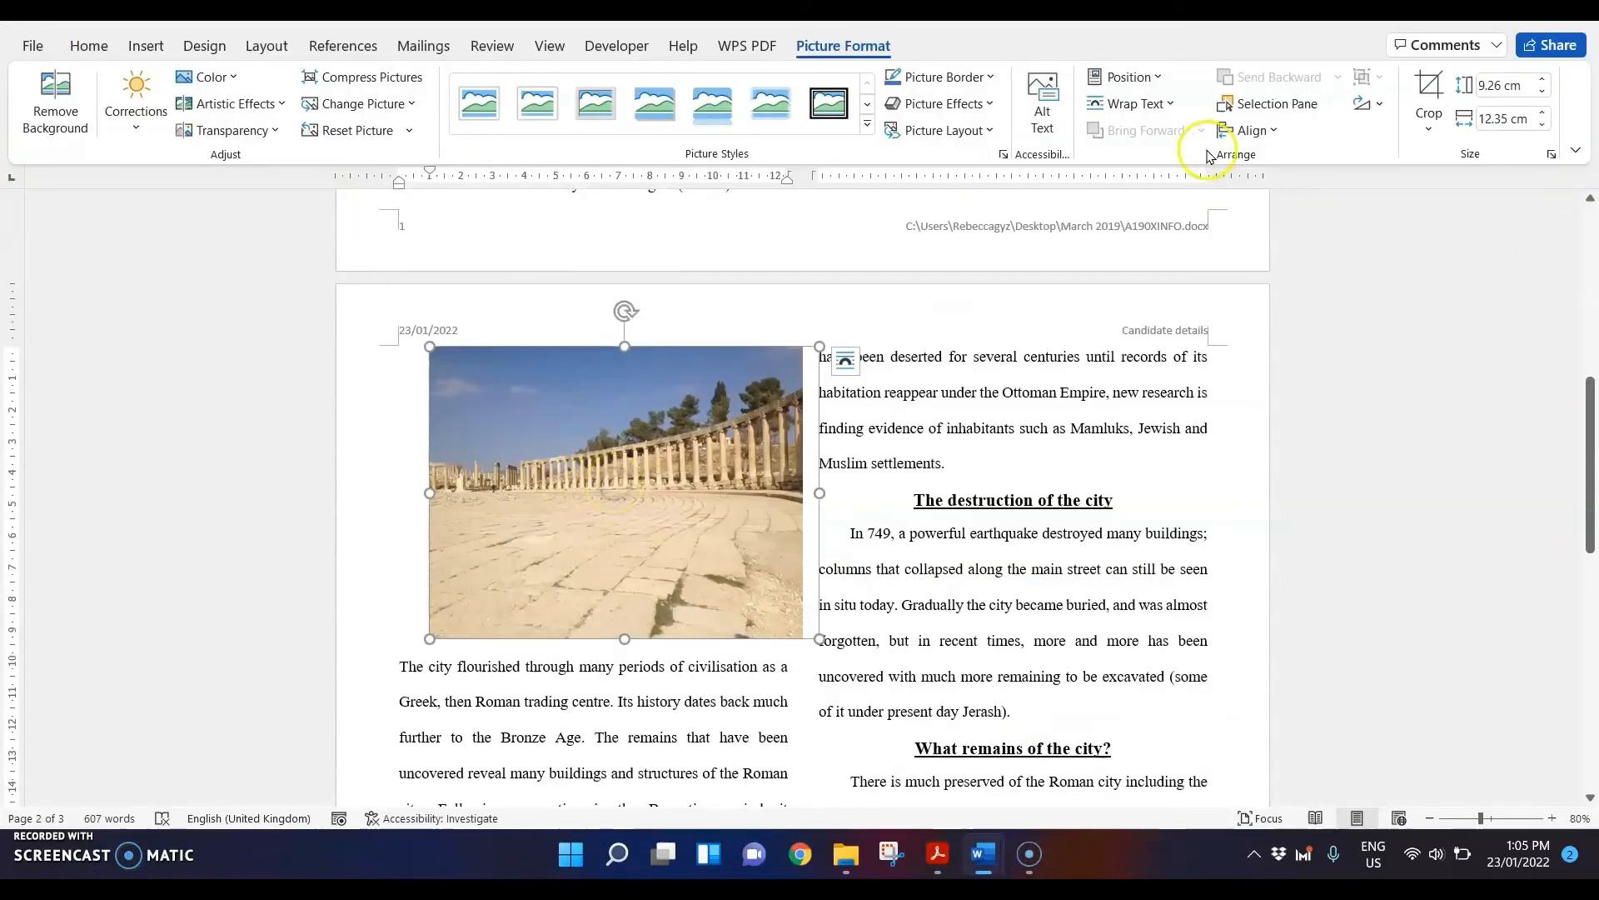
left_click(1428, 94)
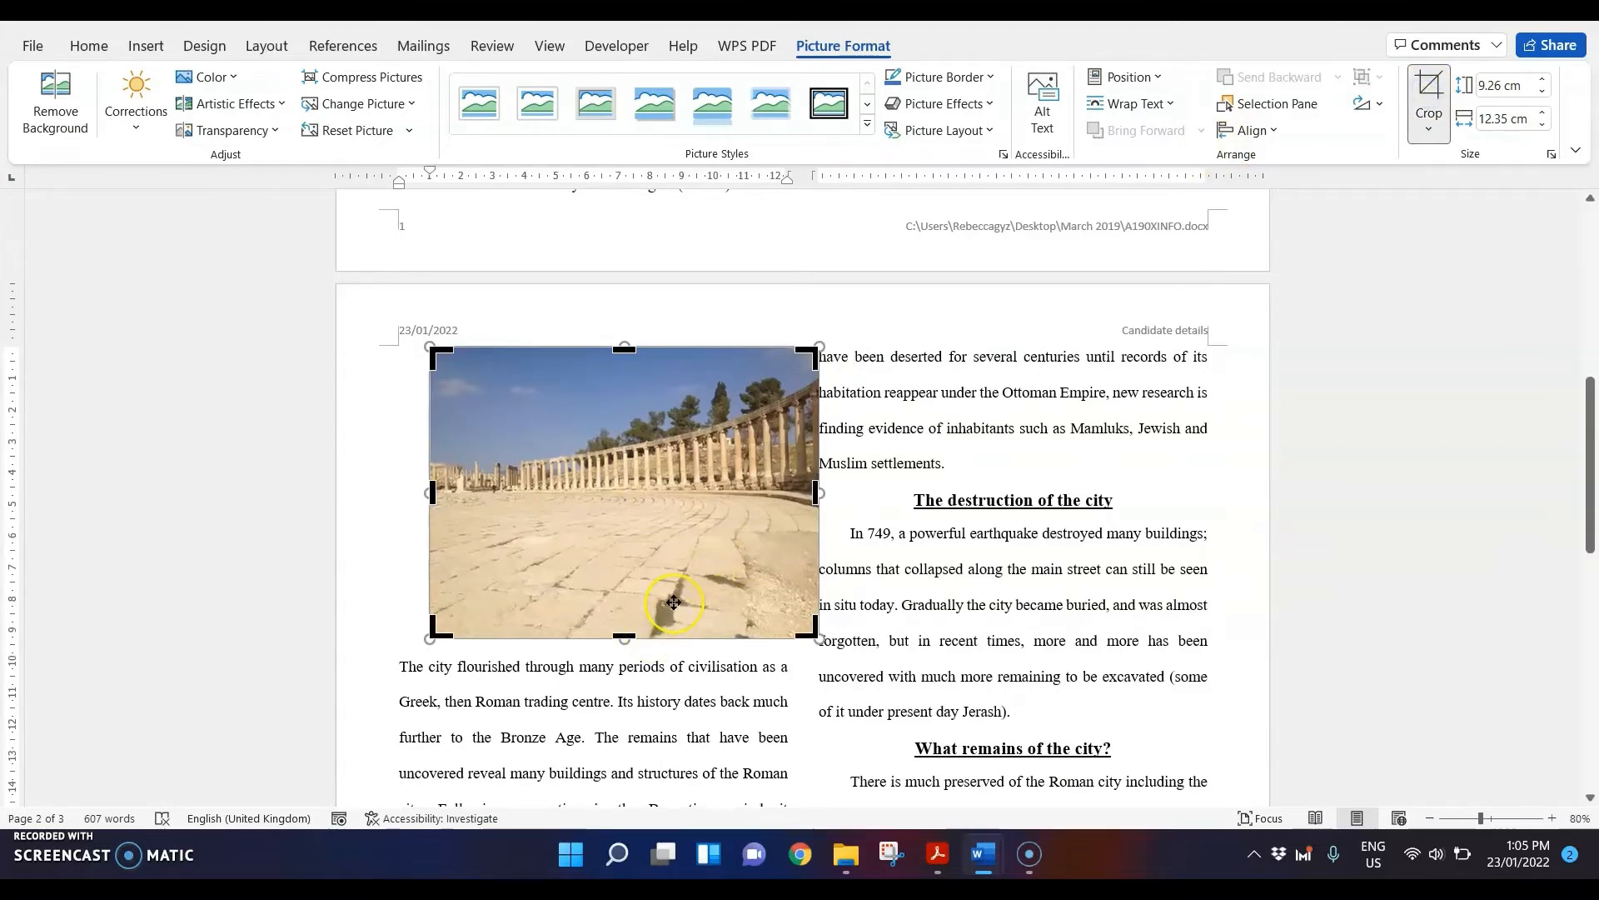
- Try setting the forum image's width to 8.15 cm and cropping its bottom to a height of about 6.46 cm, undoing each attempt
left_click(1504, 120)
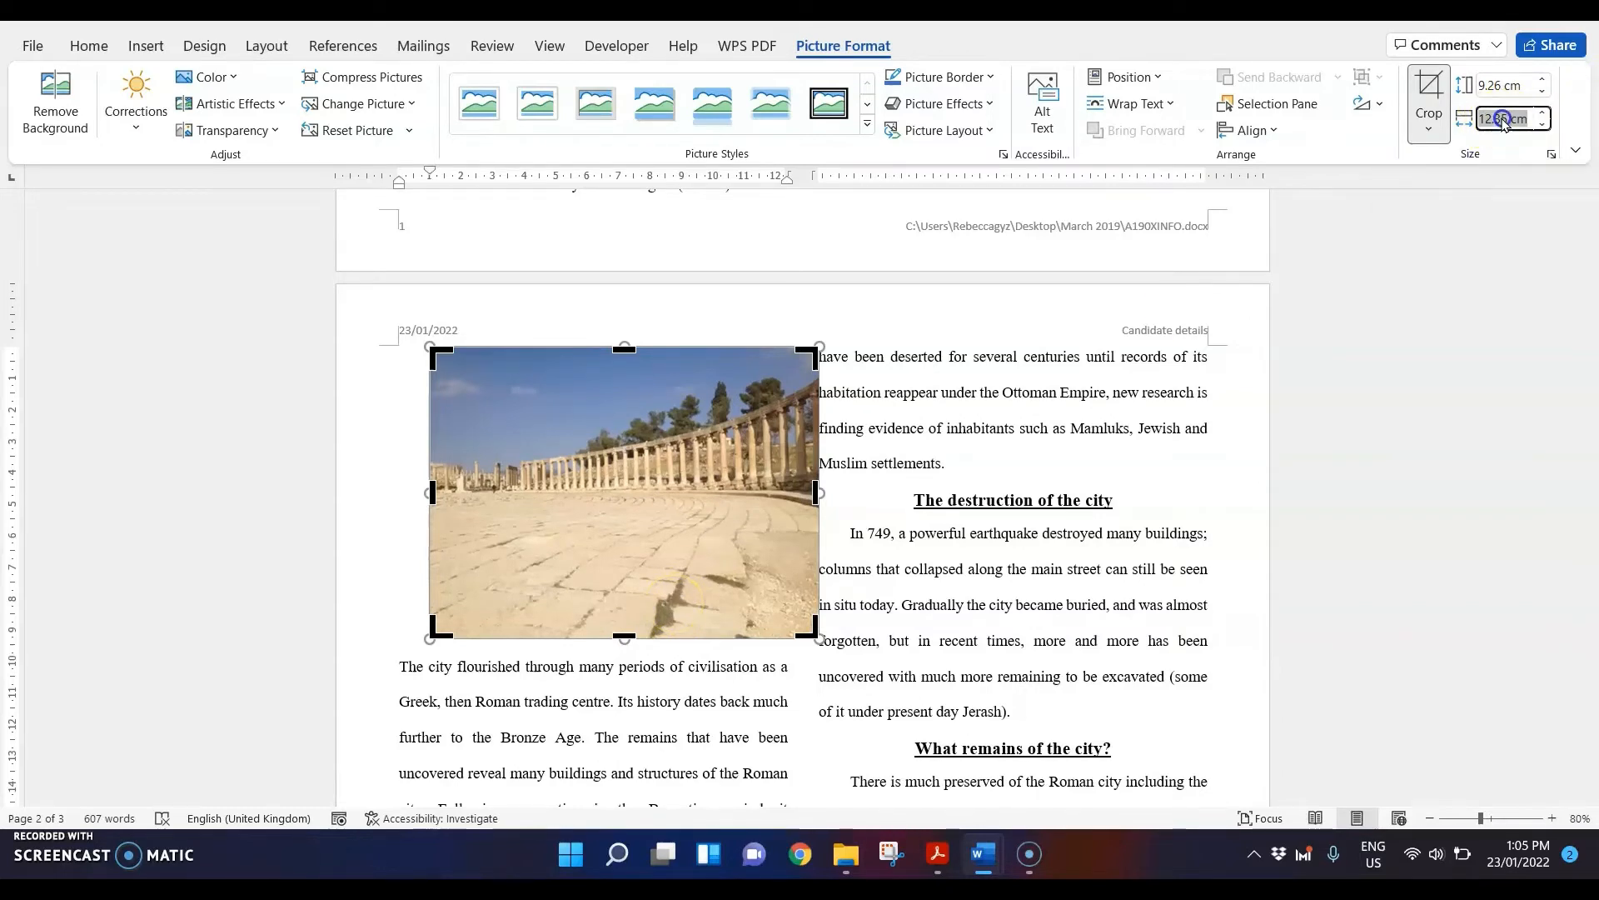
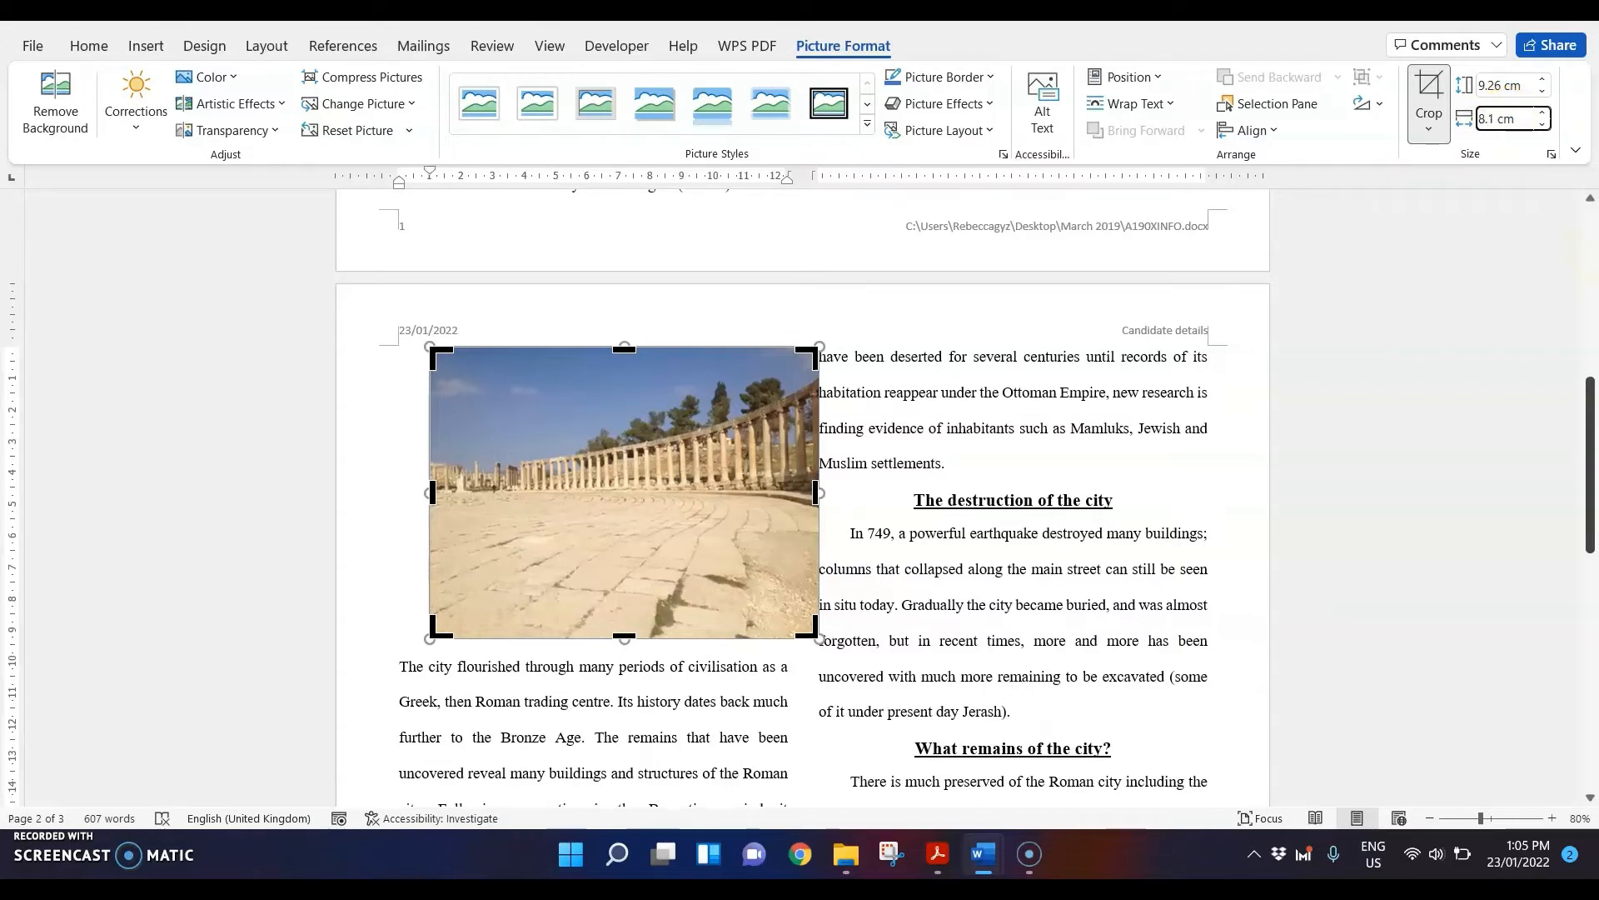
key("Return")
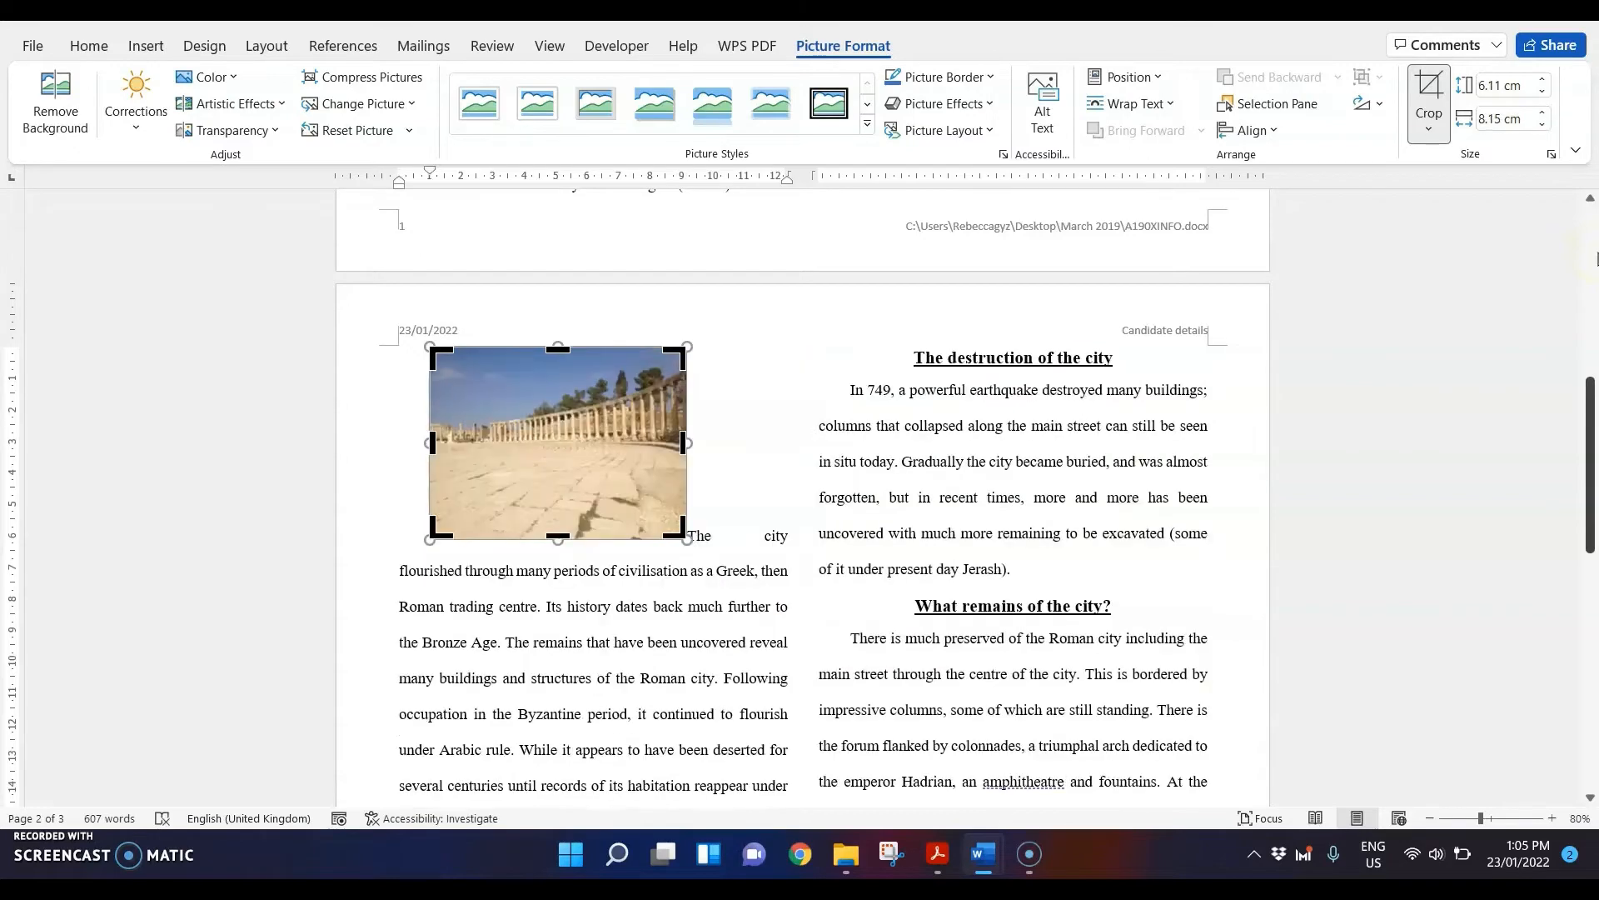
key("ctrl+z")
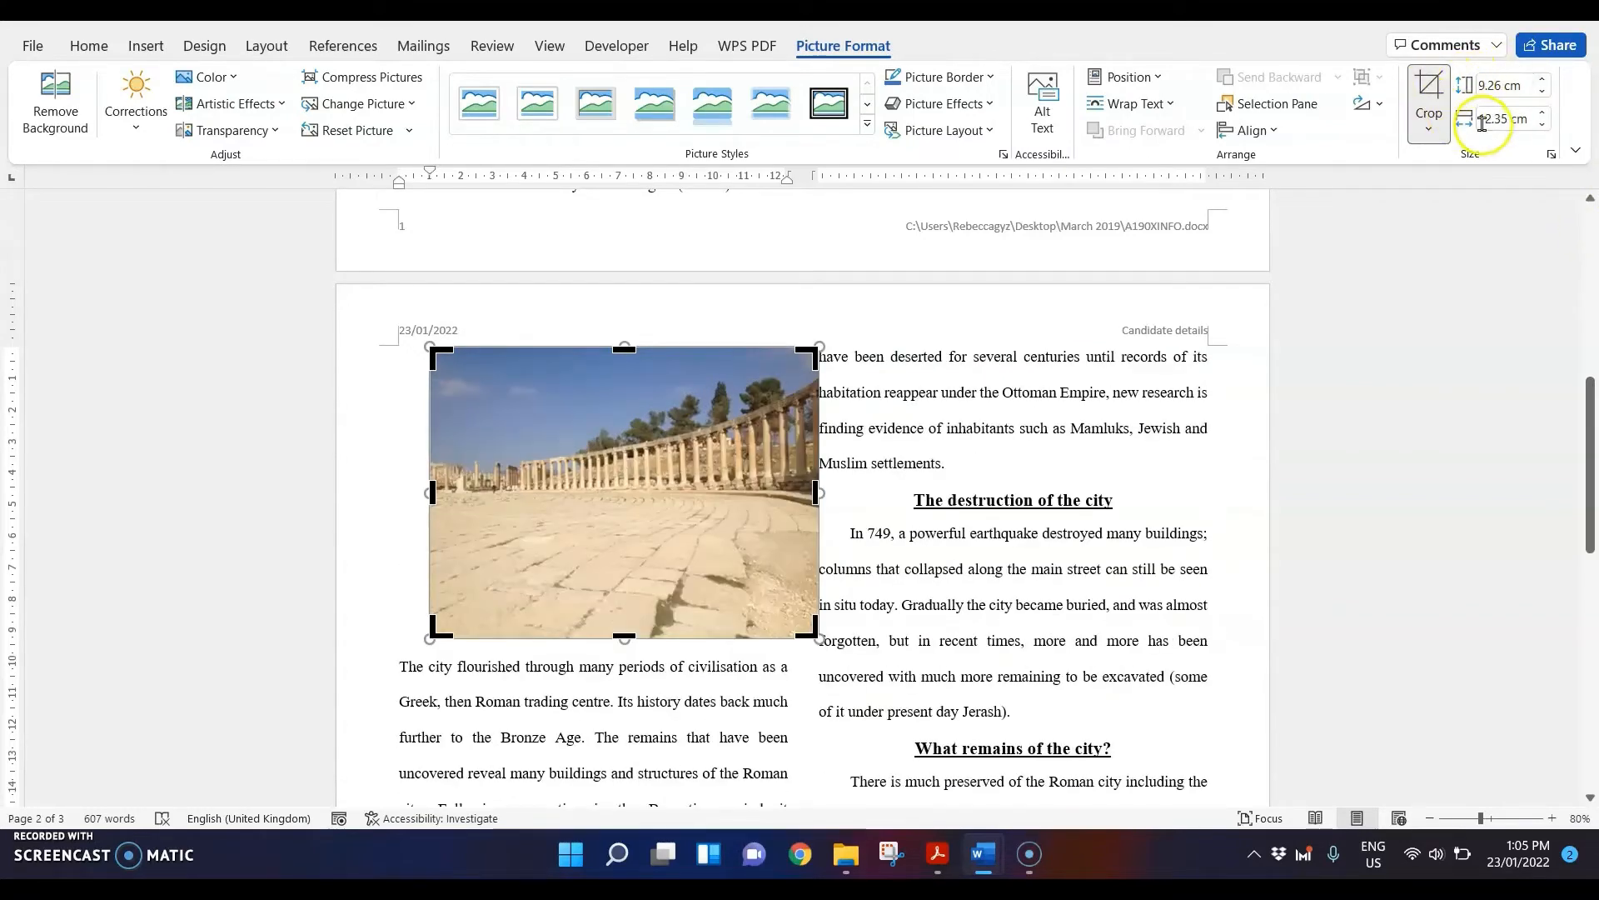
left_click_drag(624, 638, 636, 547)
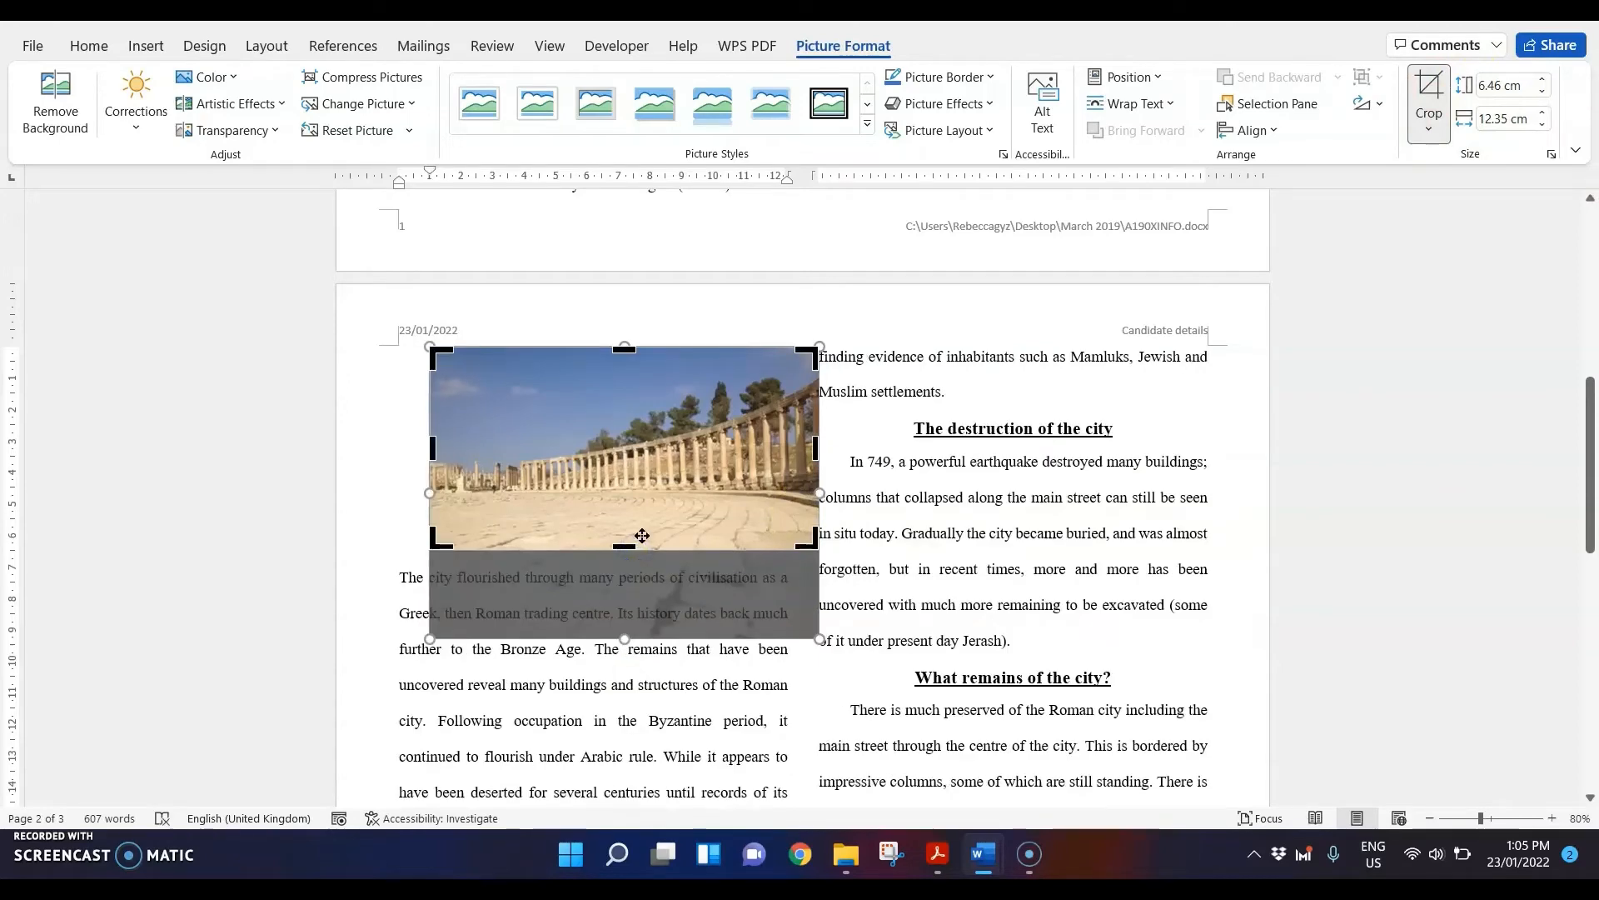
key("ctrl+z")
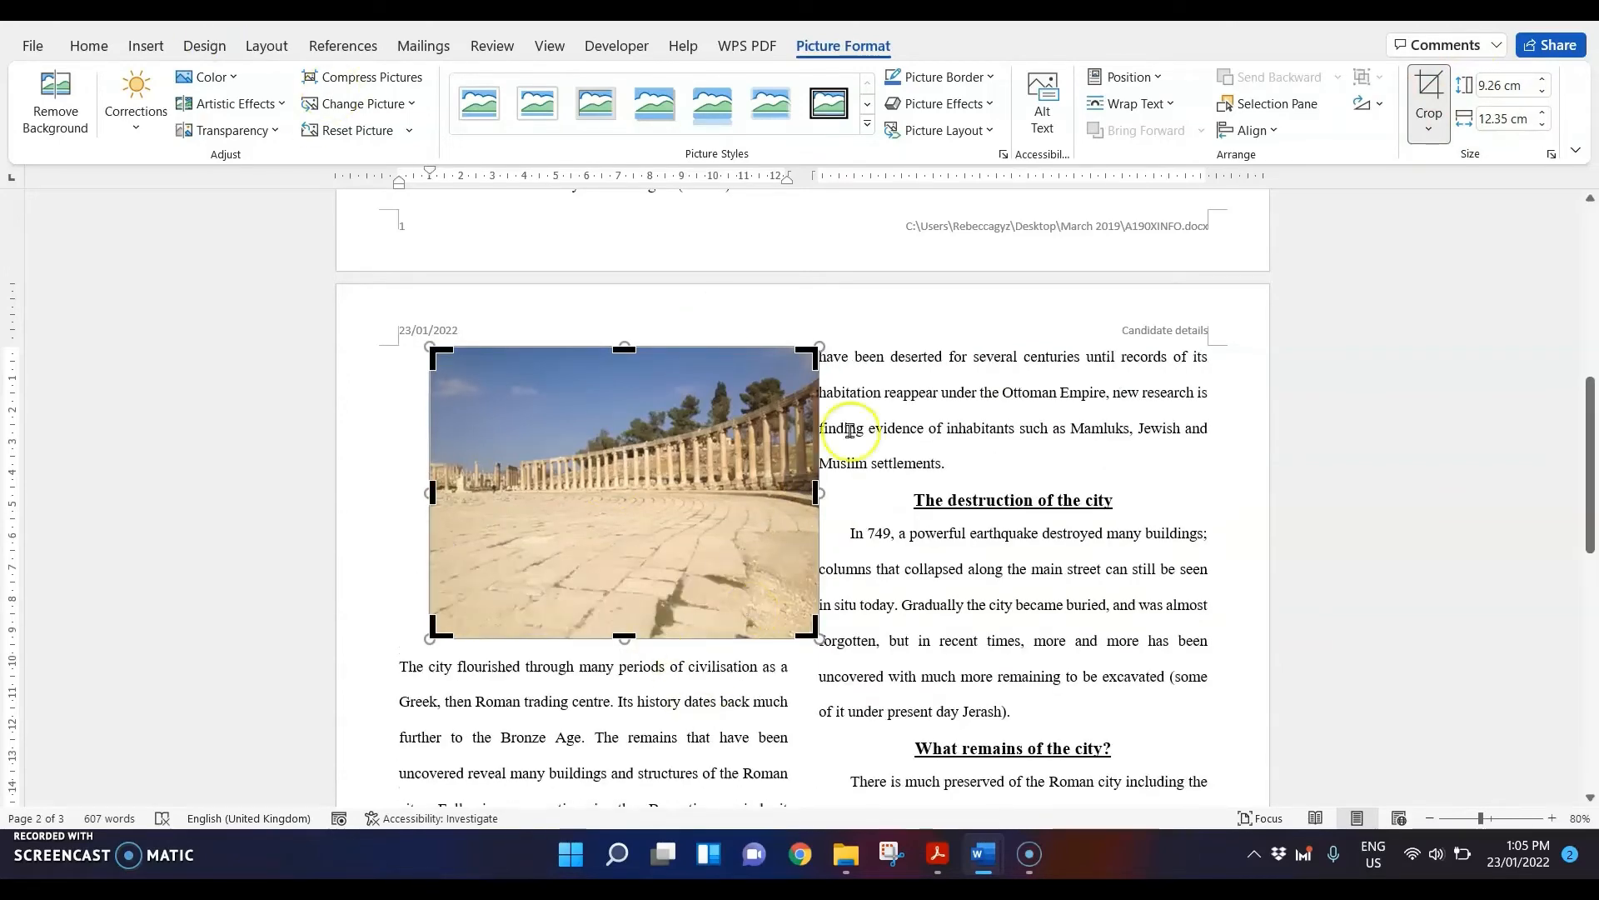
- Try setting the forum image's height to 6.26 cm, and undo the resize
left_click(1501, 85)
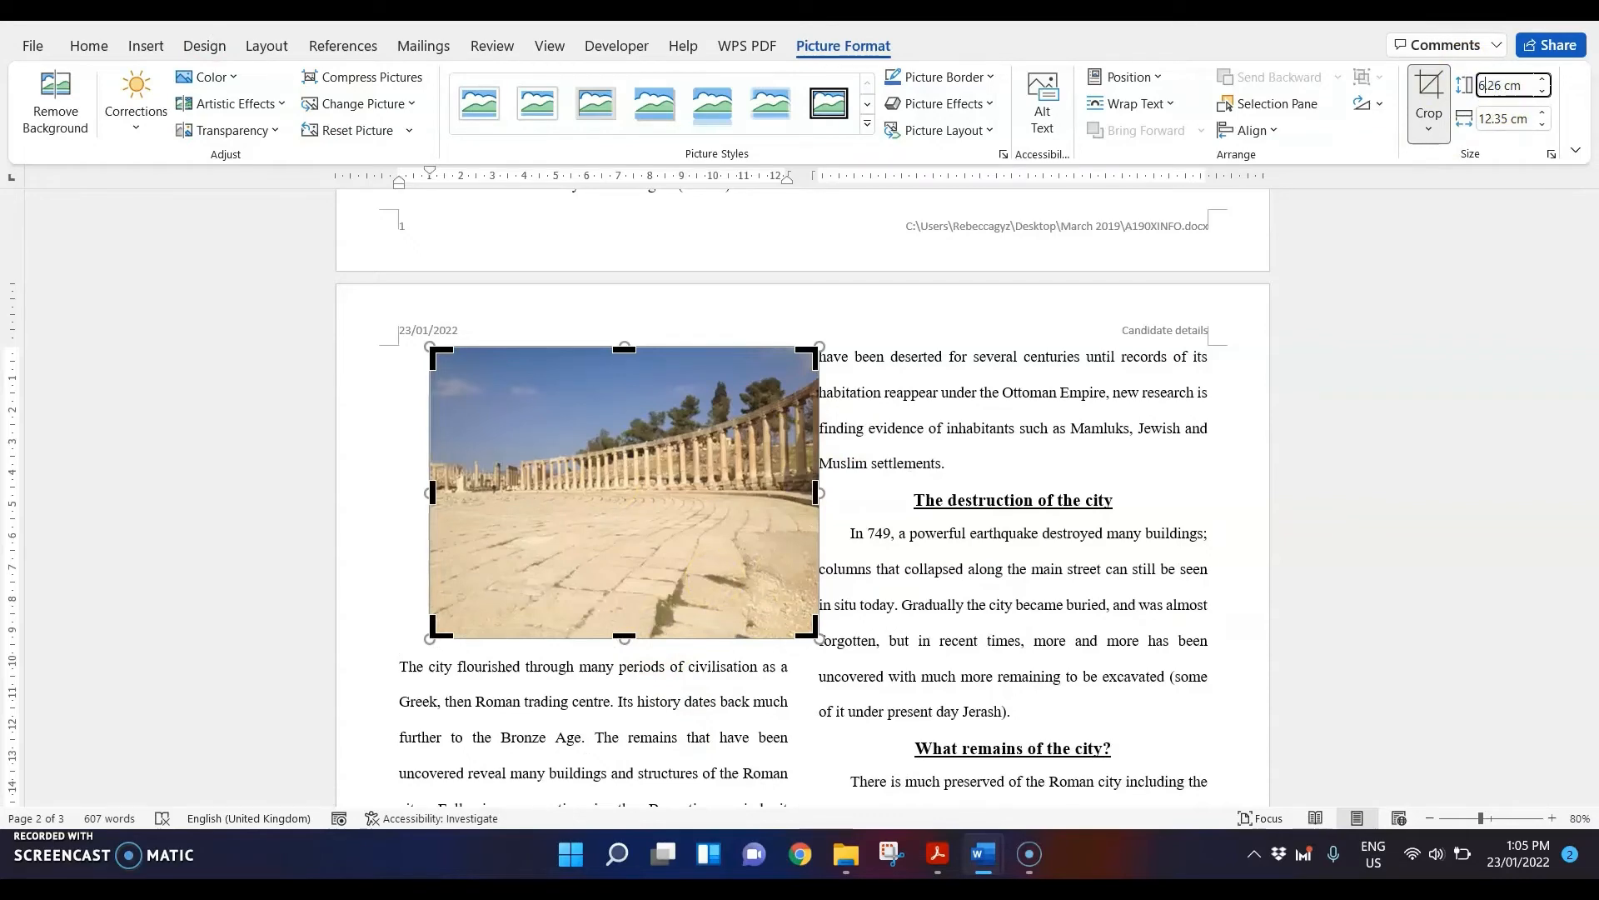
key("Return")
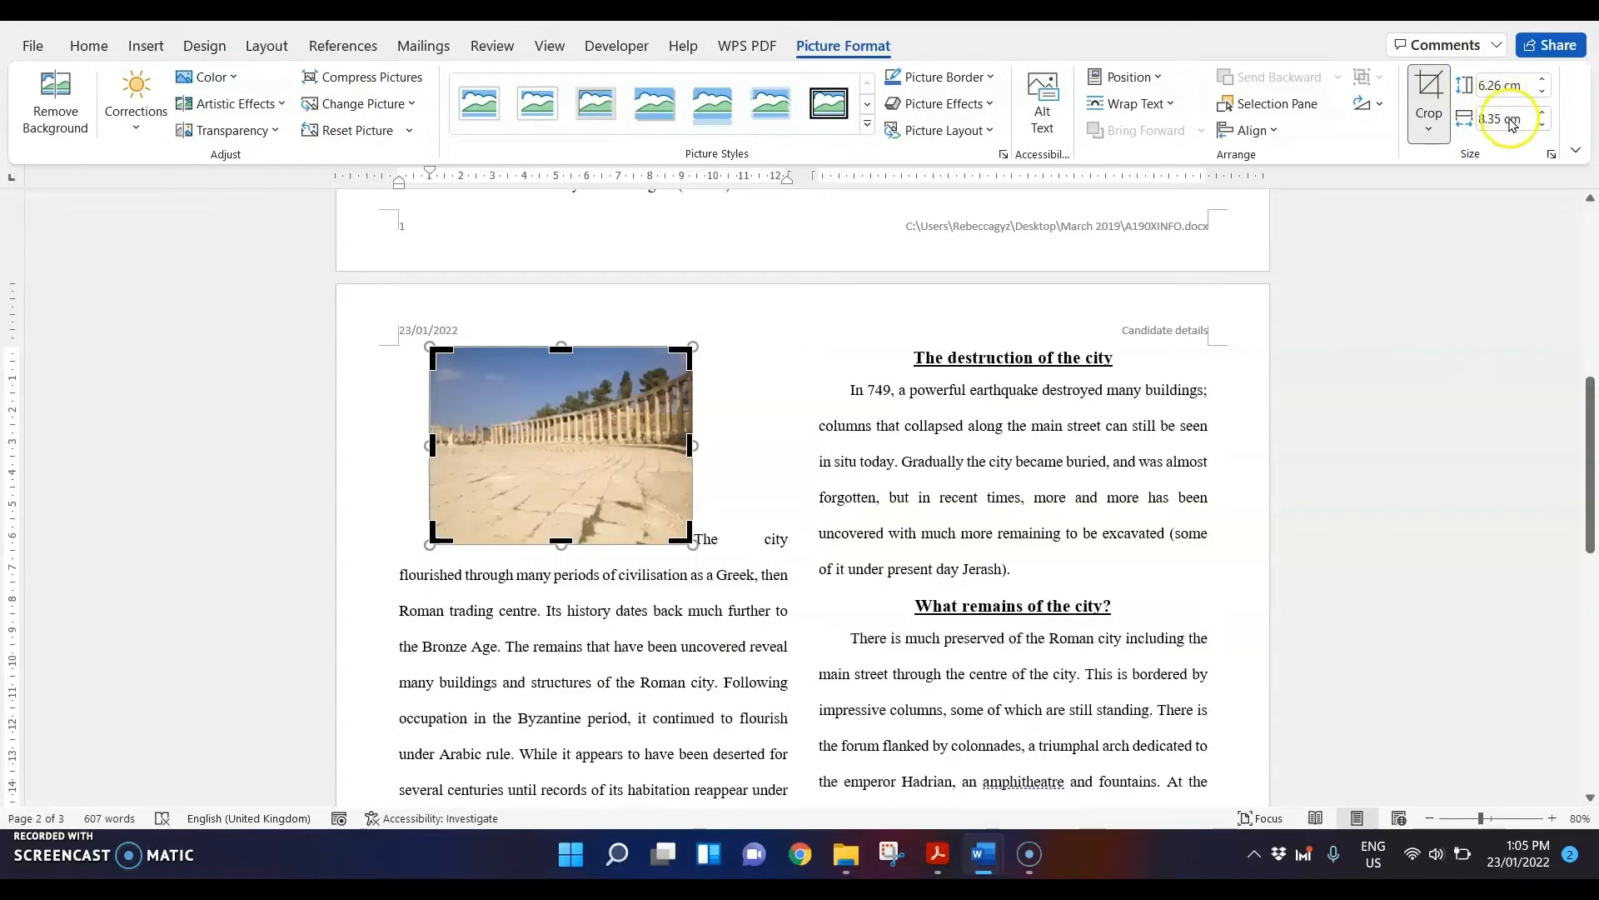
key("ctrl+z")
- Crop the forum image from its bottom edge to a height of about 6.11 cm, removing the bottom third
left_click_drag(626, 637, 644, 542)
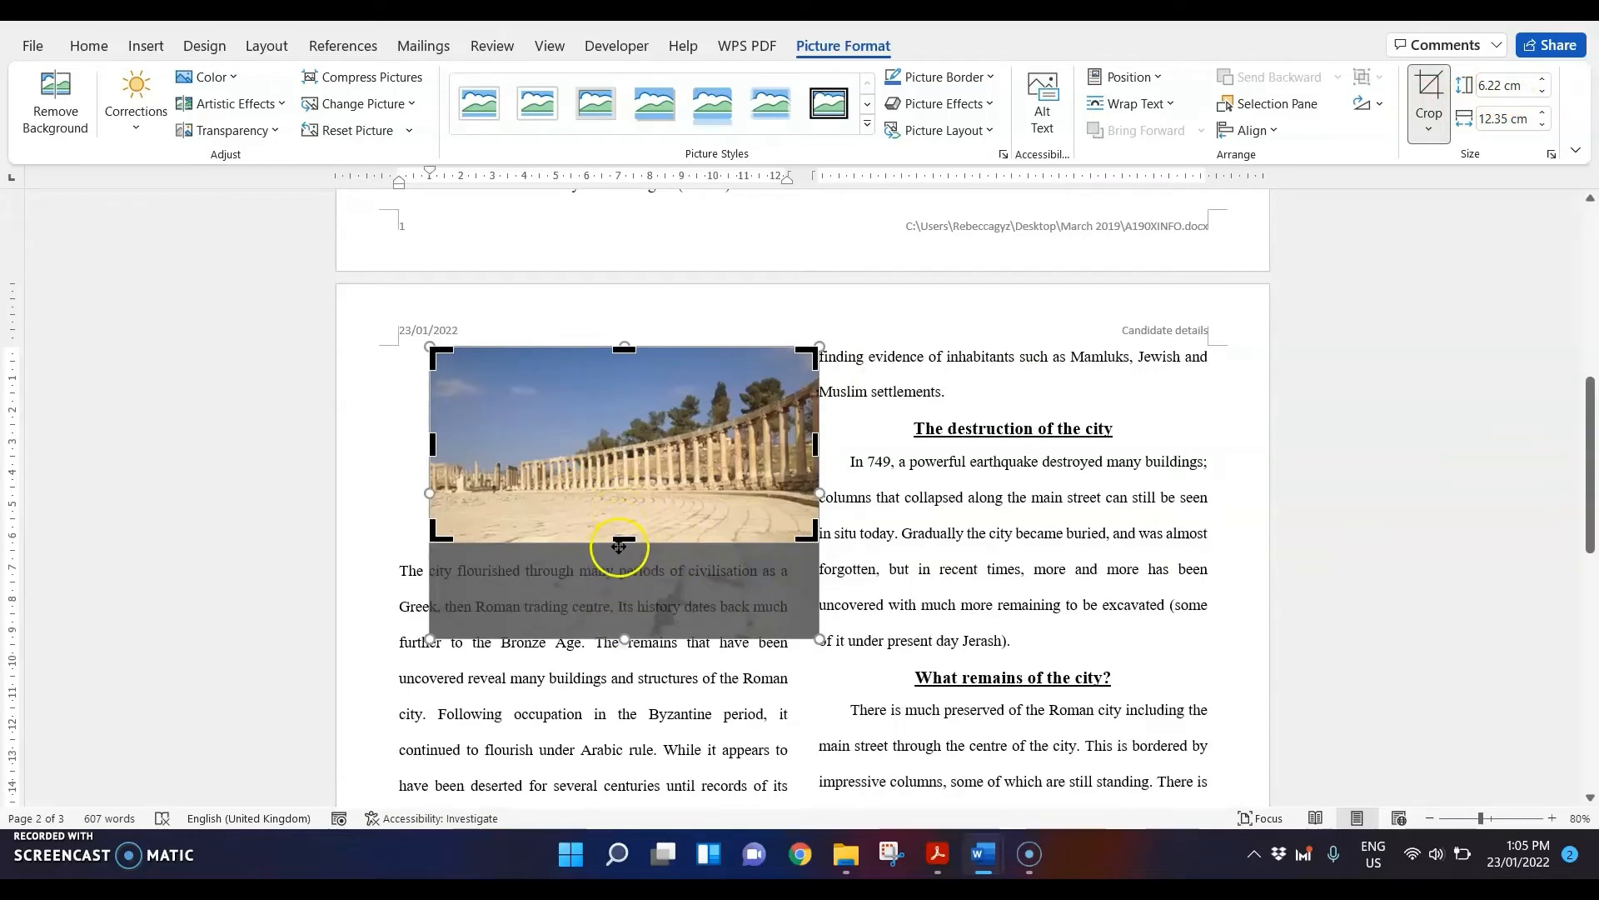
left_click_drag(621, 537, 619, 537)
left_click(904, 502)
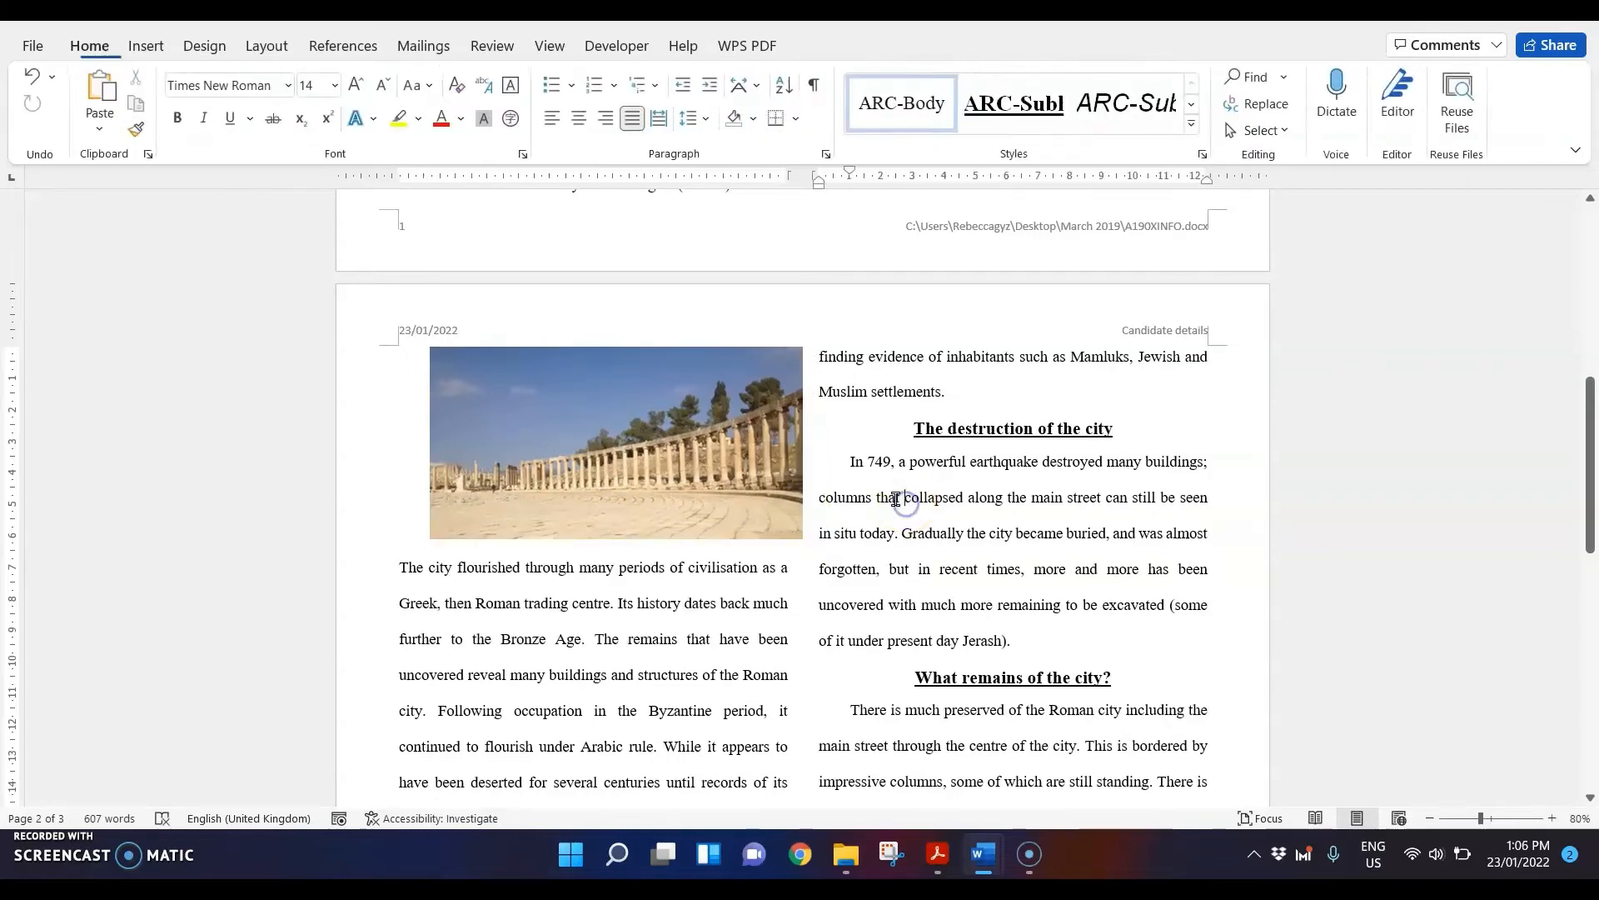
- Check task 9 in the exam paper and, back in A190XINFO.docx, set the forum image's width to 6.5 cm with proportions kept
left_click(607, 457)
mouse_move(962, 854)
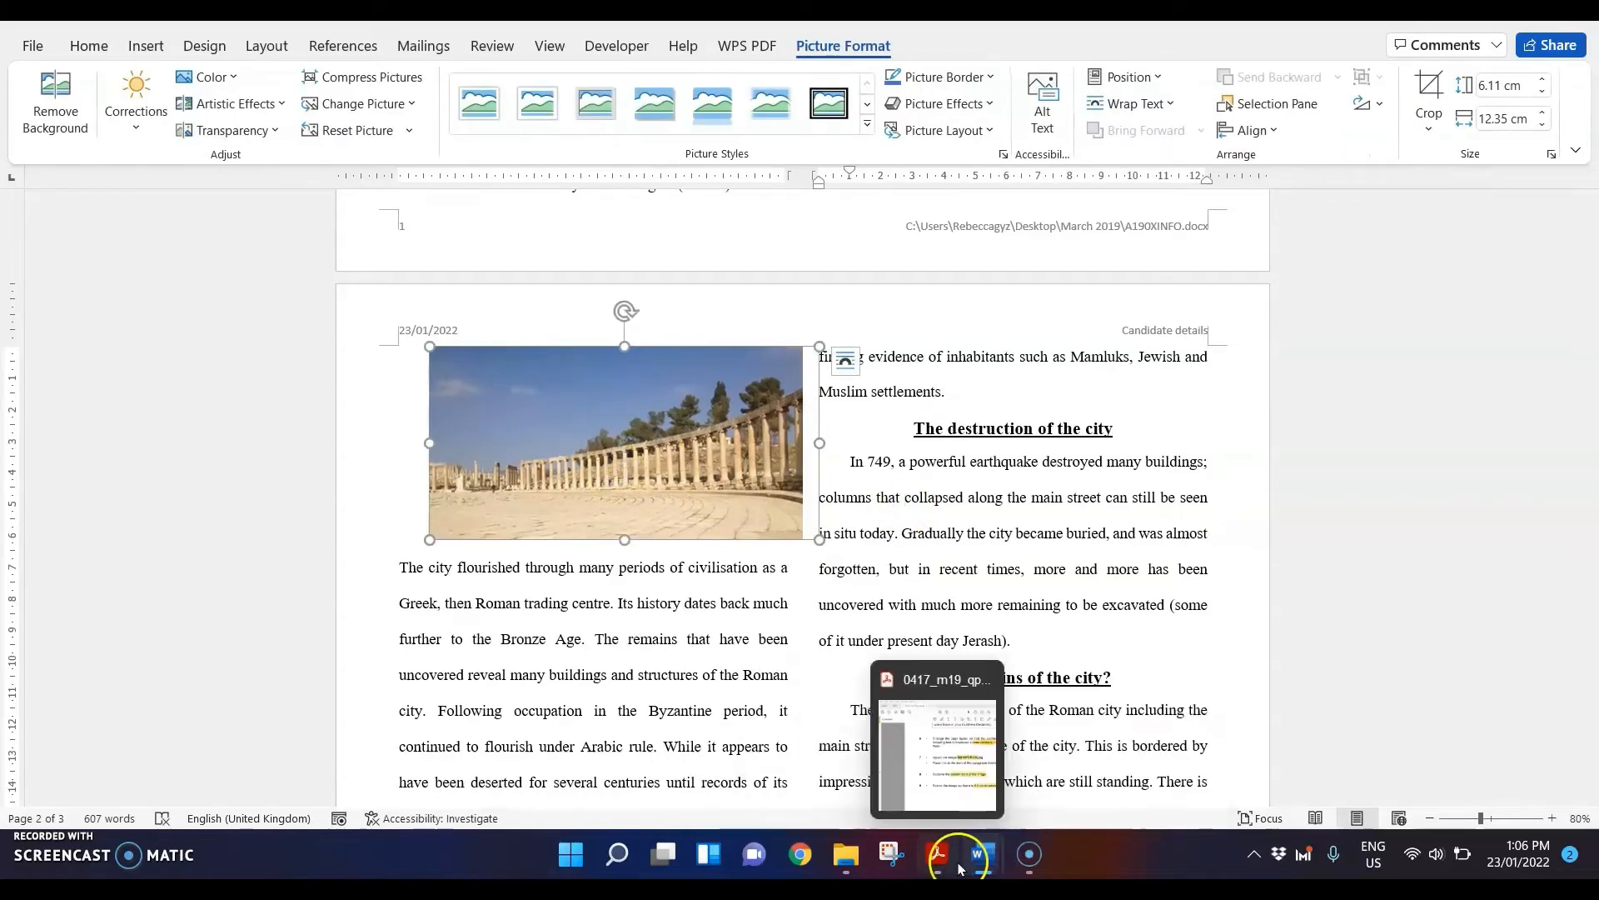
left_click(965, 698)
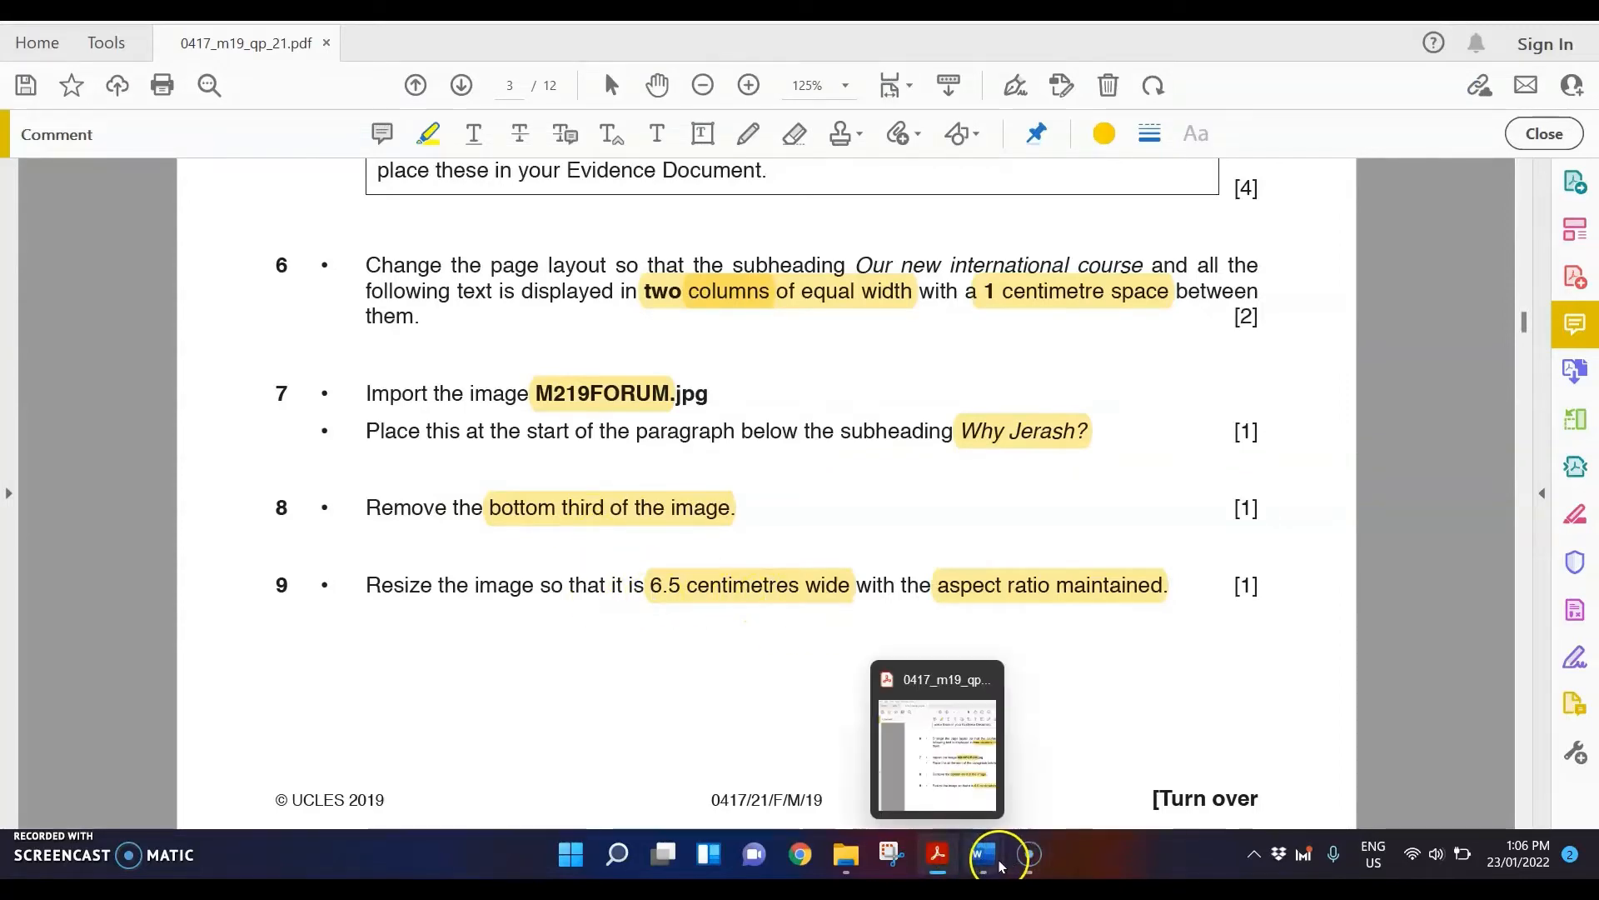
left_click(1116, 742)
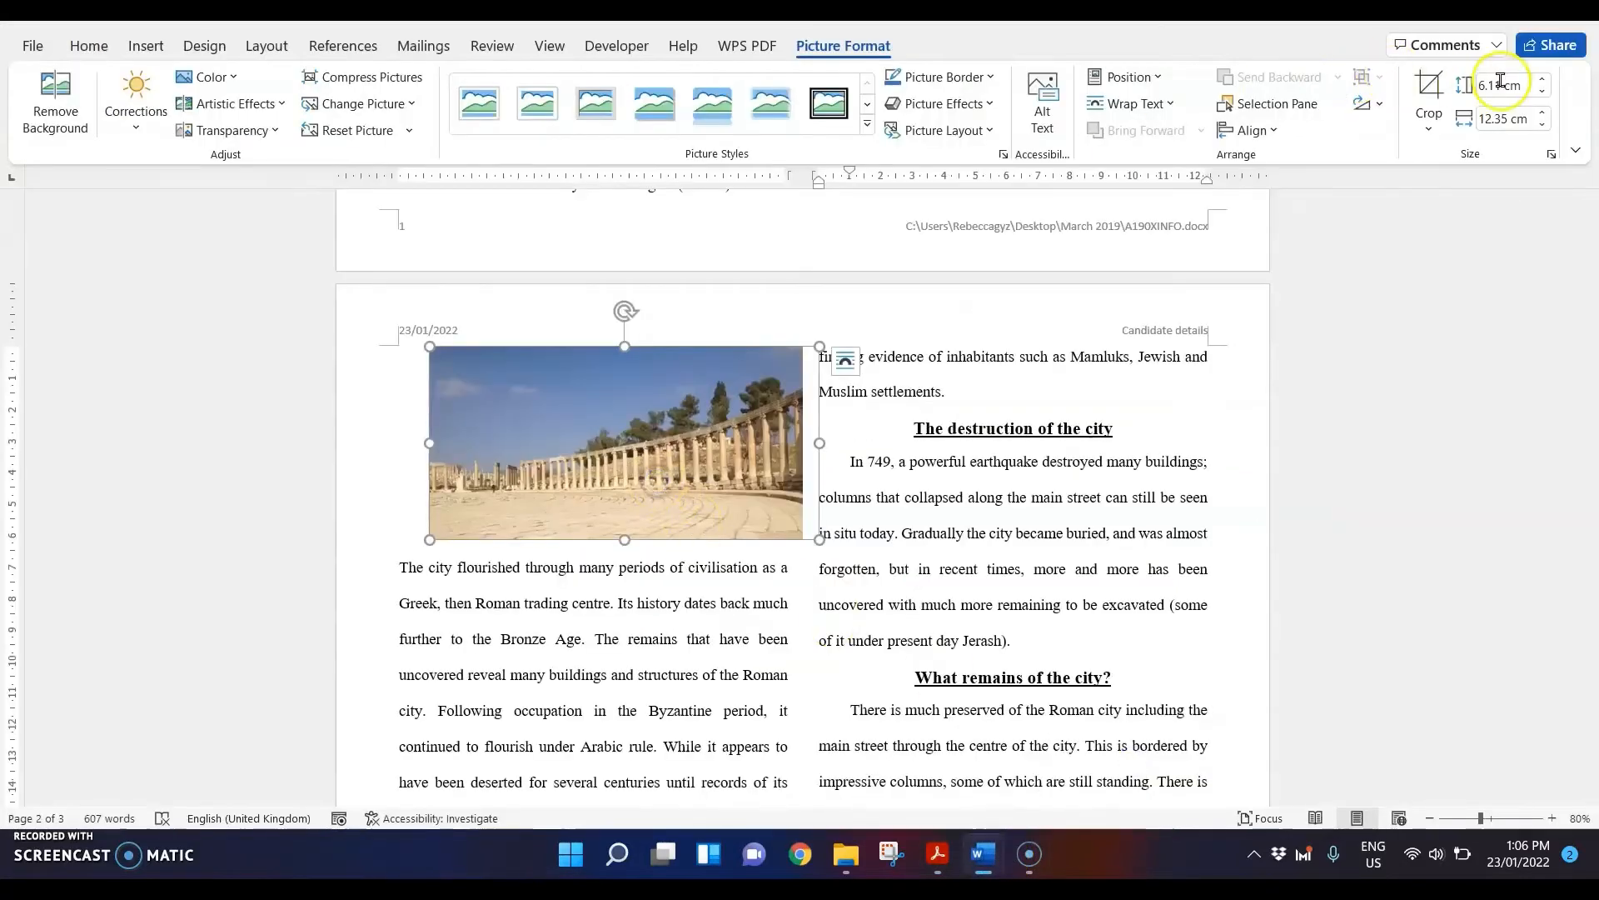
left_click(1509, 119)
type("6.5")
key("Return")
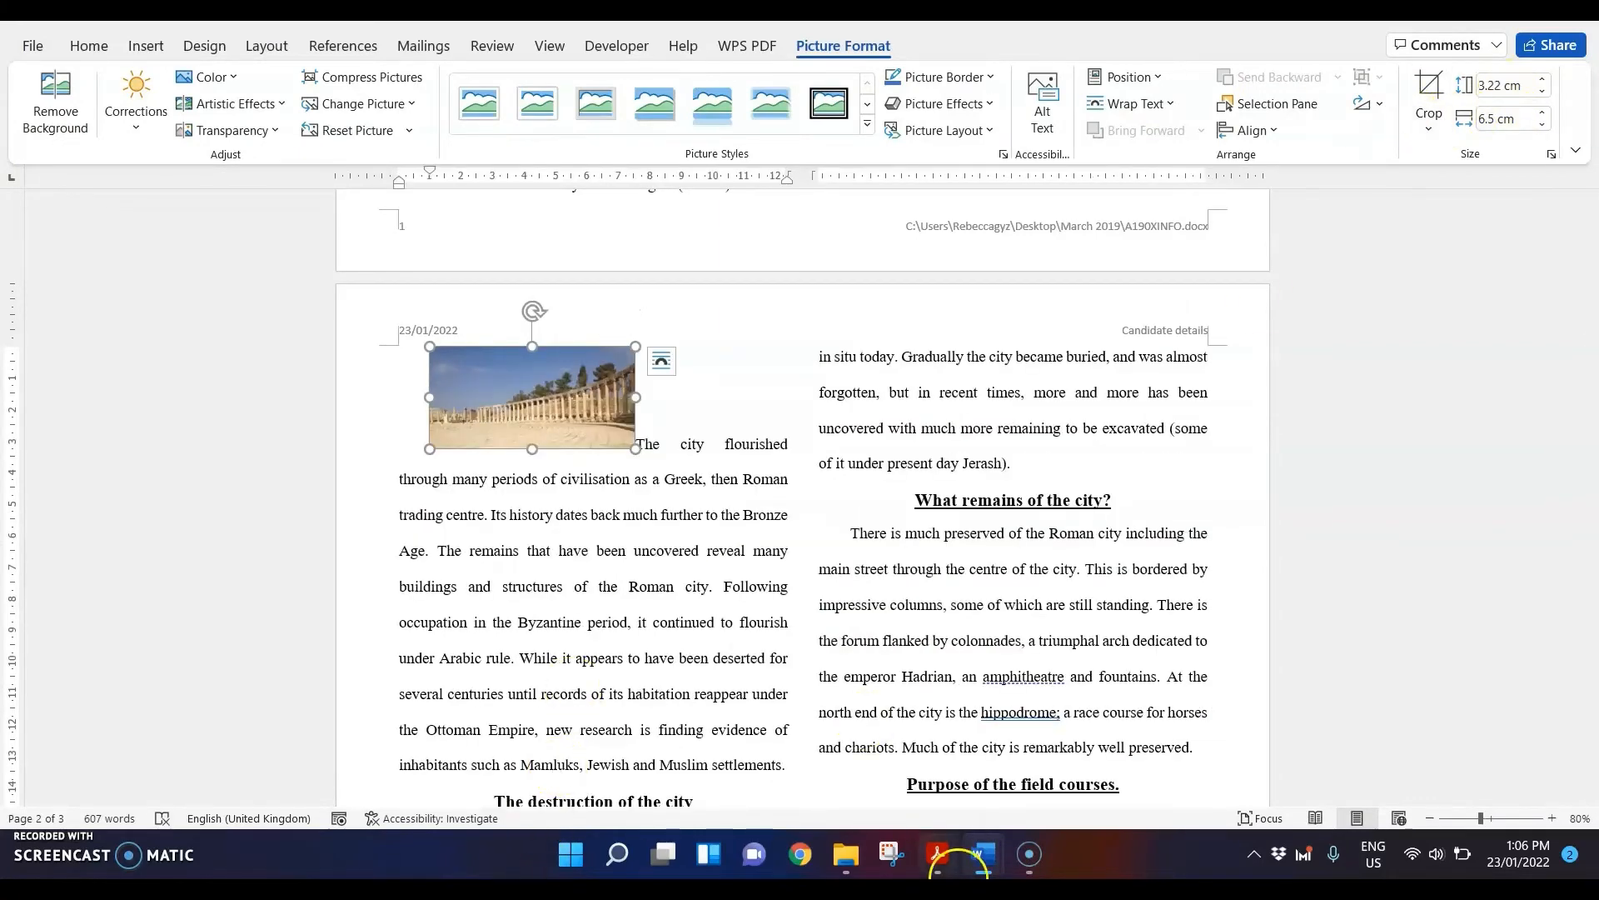
- In the exam paper, highlight "The city flourished" and "left margin." in task 10 and "text wraps round the image" in task 11
left_click(937, 853)
scroll(858, 545, "down", 10)
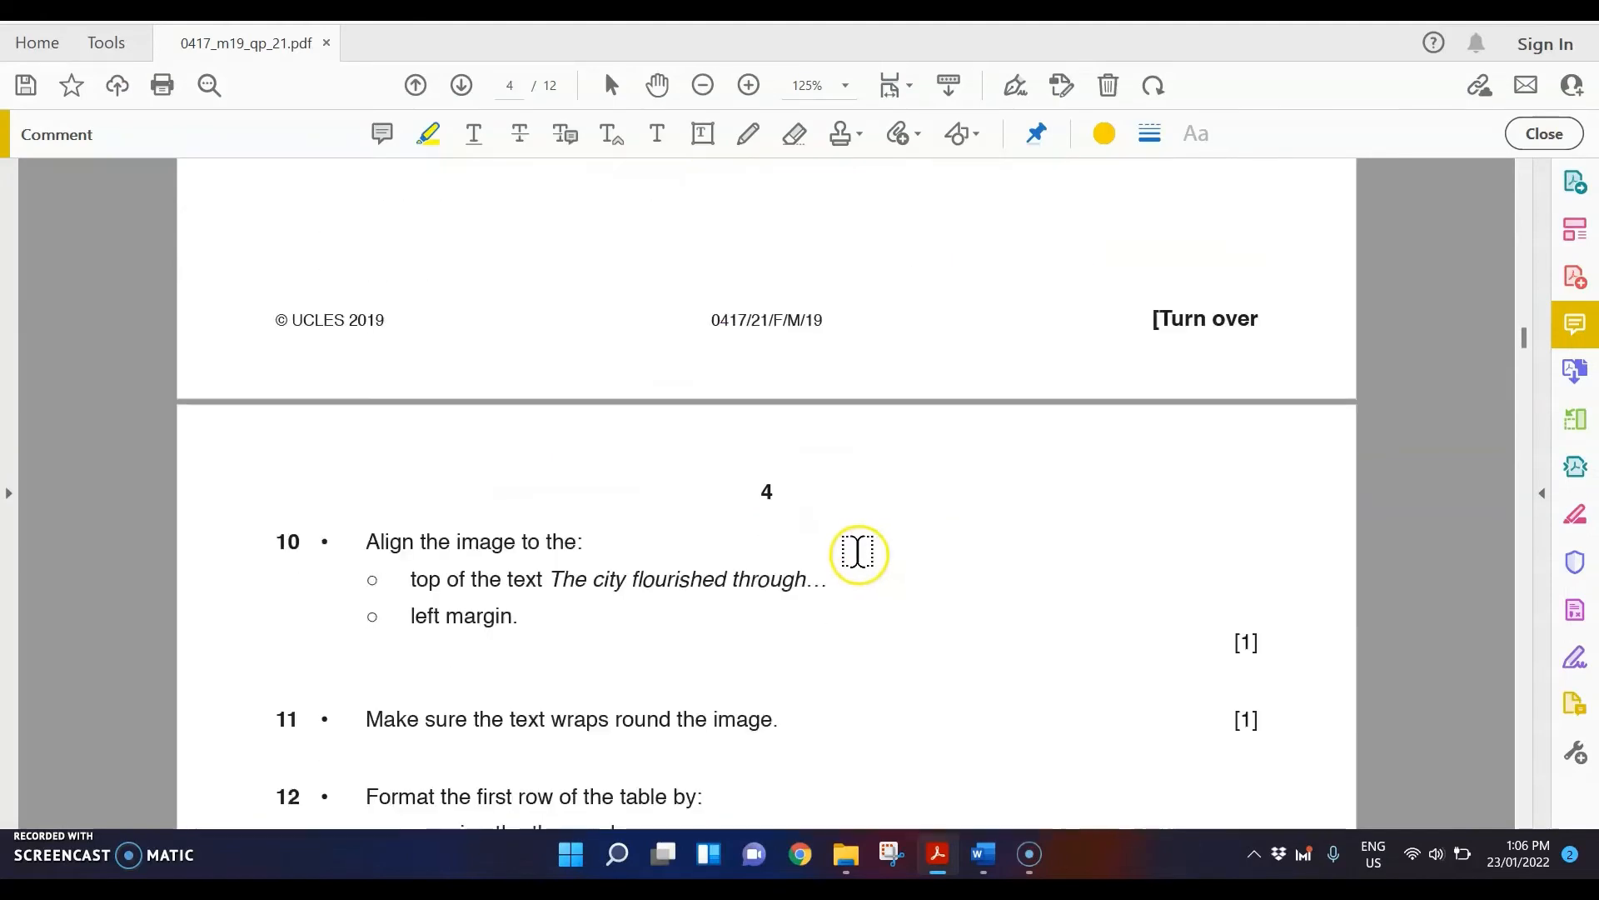
scroll(858, 545, "down", 1)
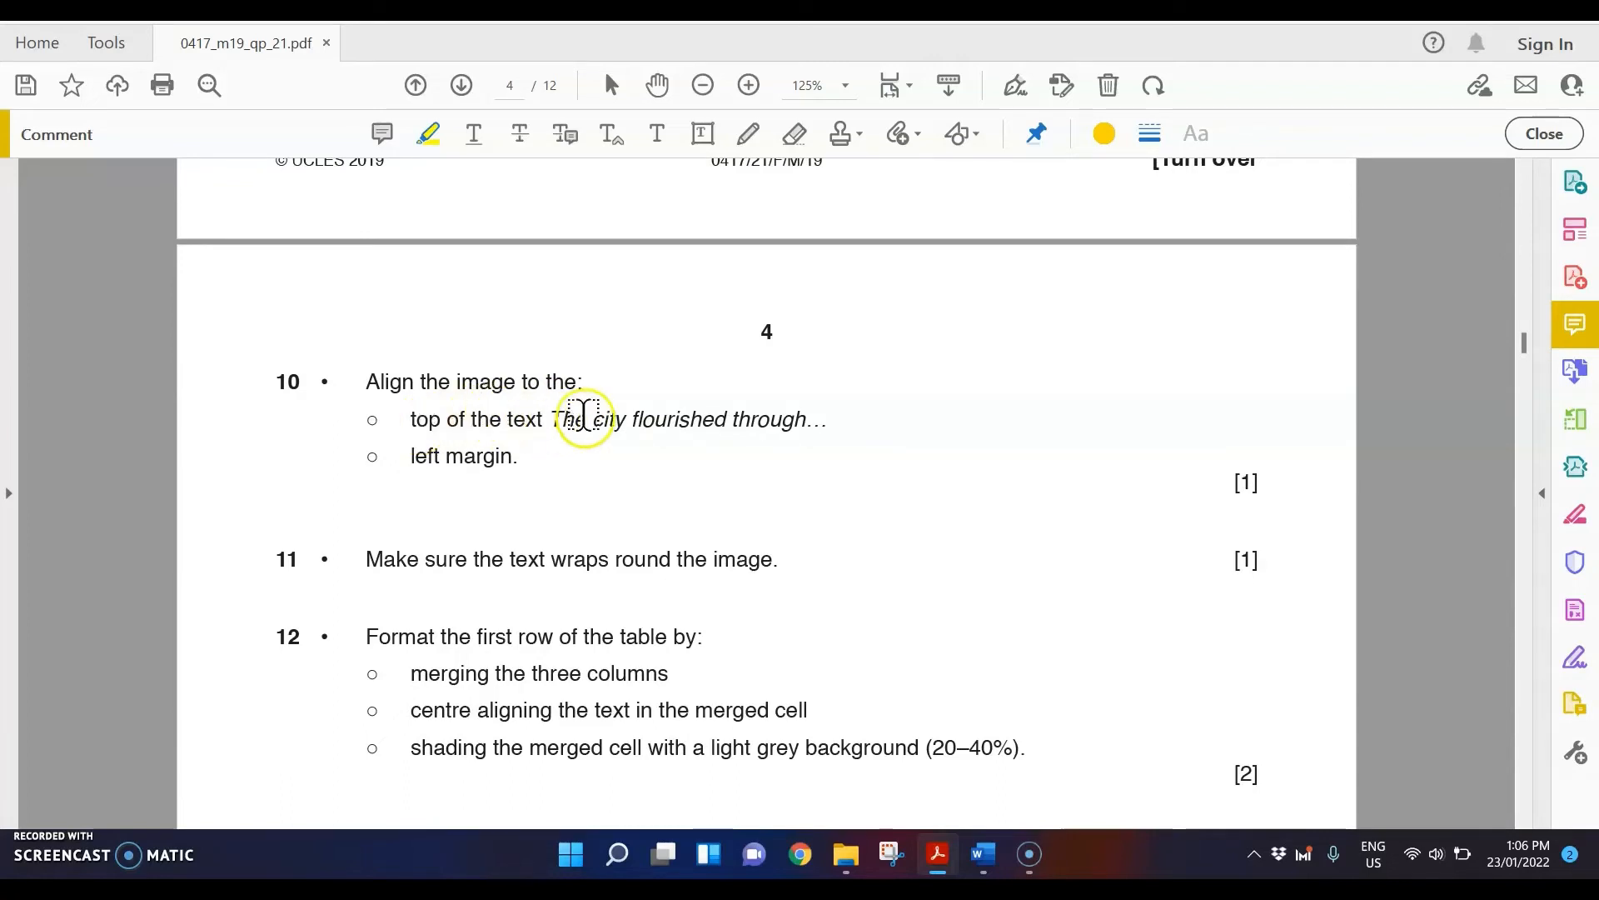
left_click_drag(549, 419, 712, 419)
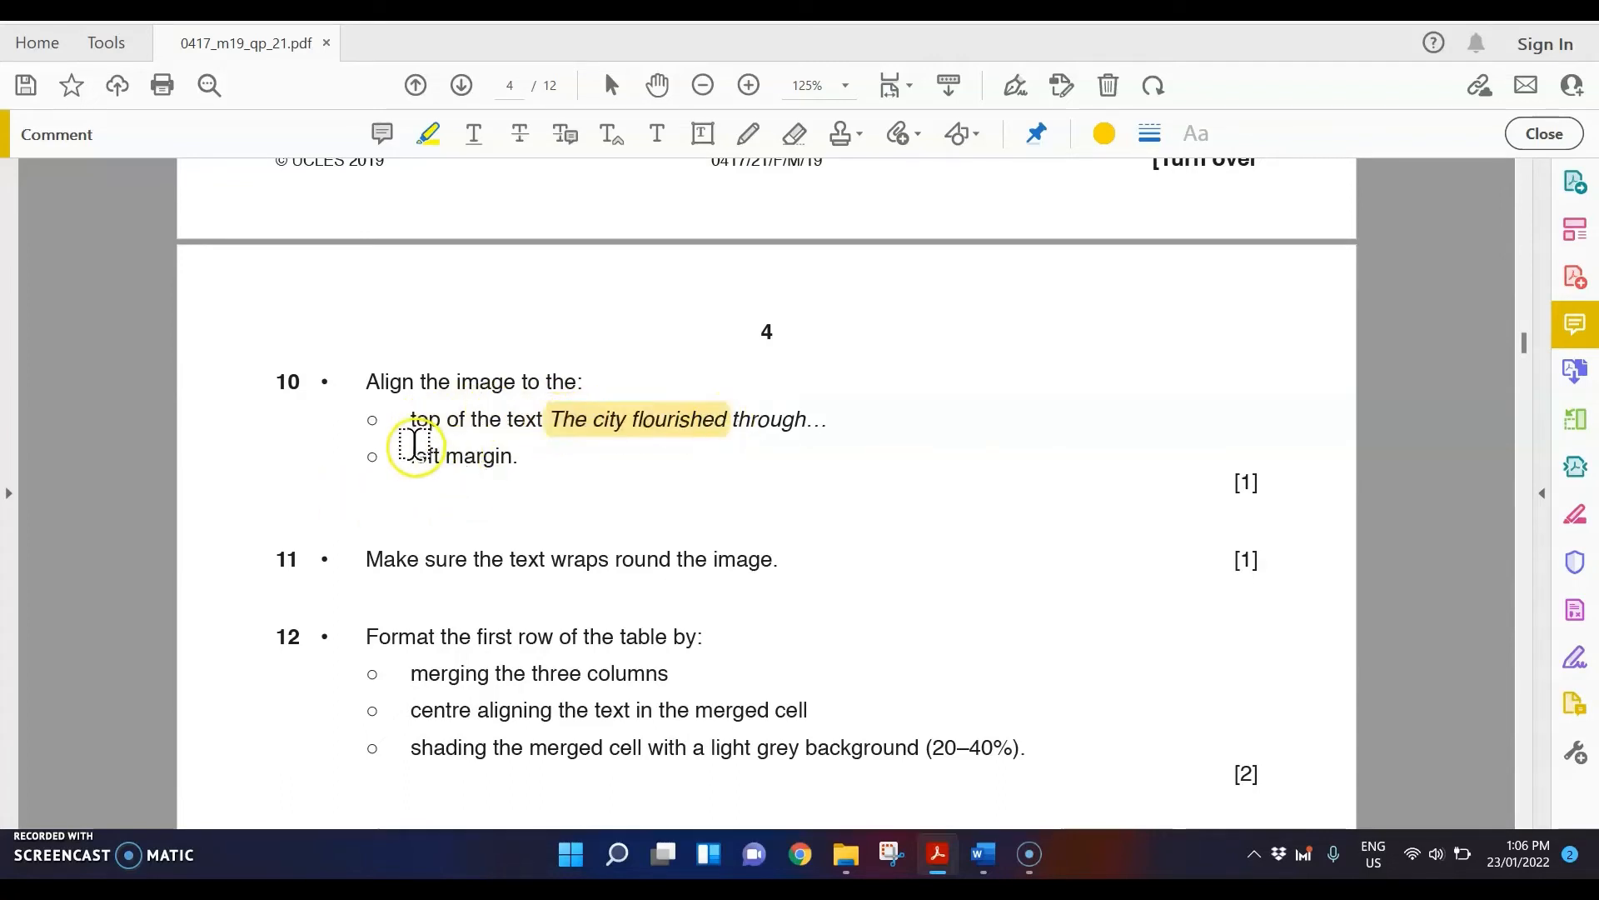
left_click_drag(410, 456, 521, 456)
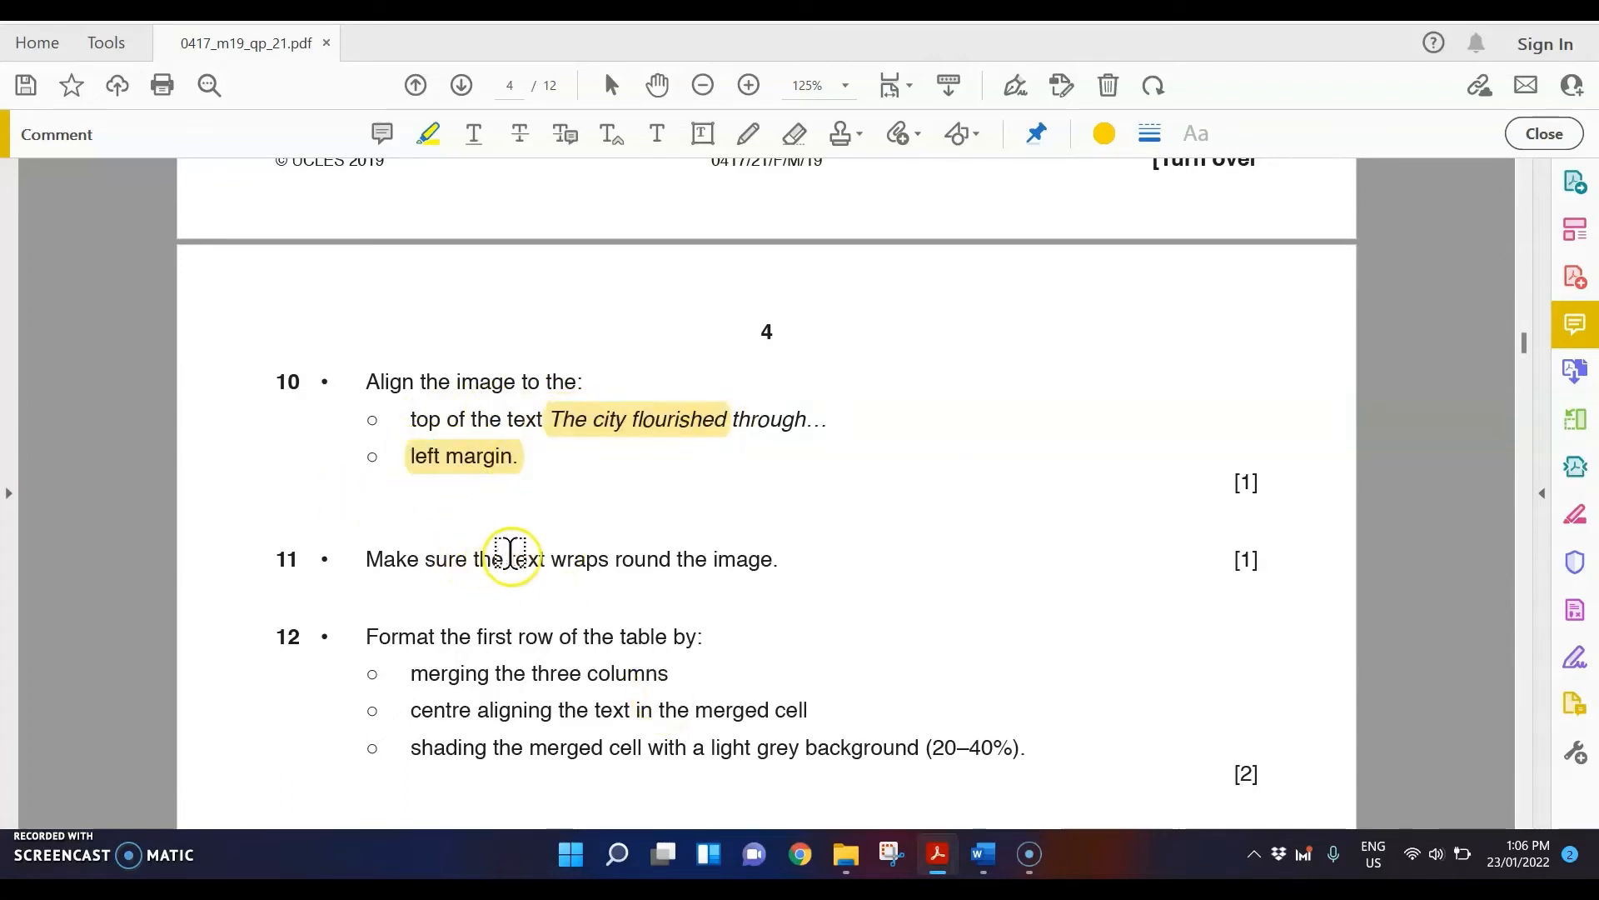
left_click_drag(508, 558, 777, 559)
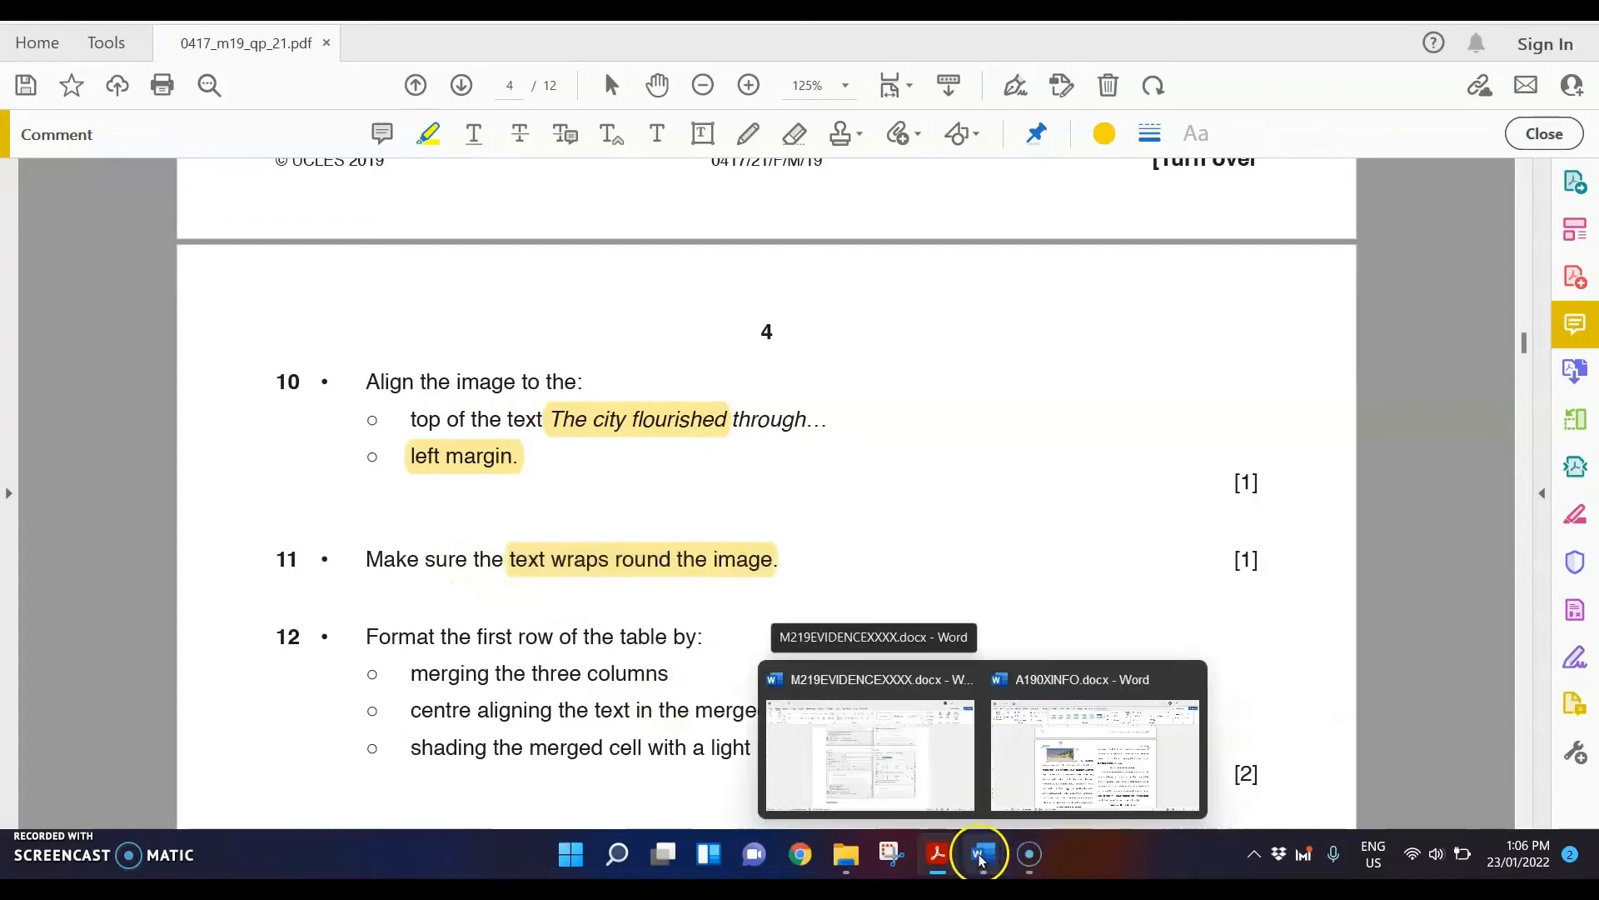
- Return to A190XINFO.docx and apply Square text wrapping to the forum image
left_click(871, 750)
left_click(661, 361)
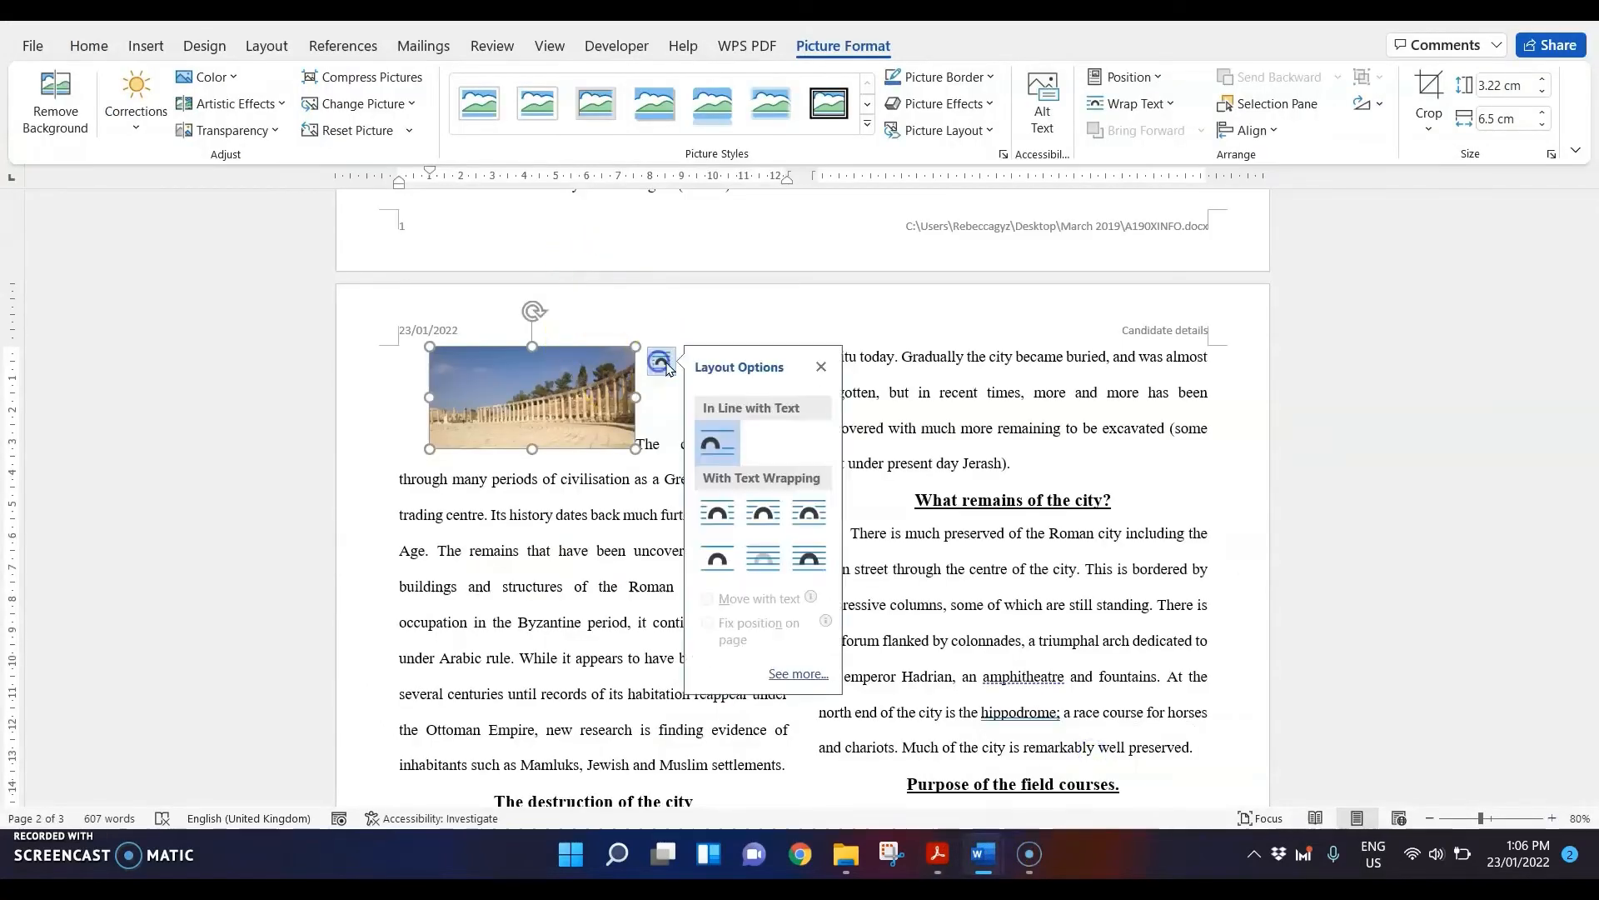
left_click(720, 517)
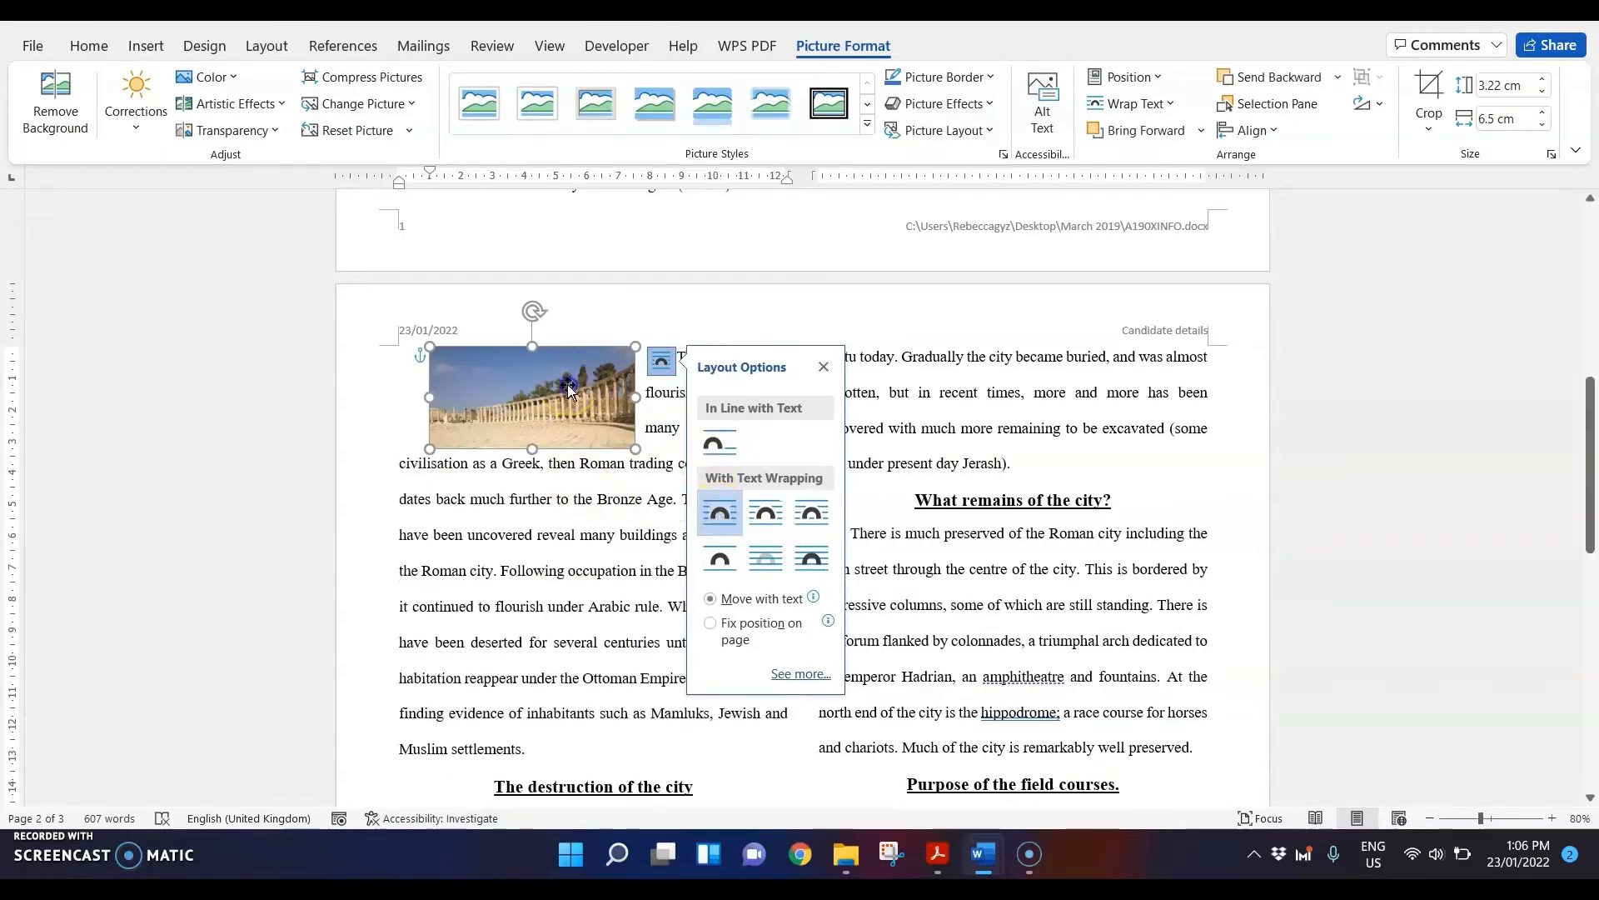
left_click(661, 404)
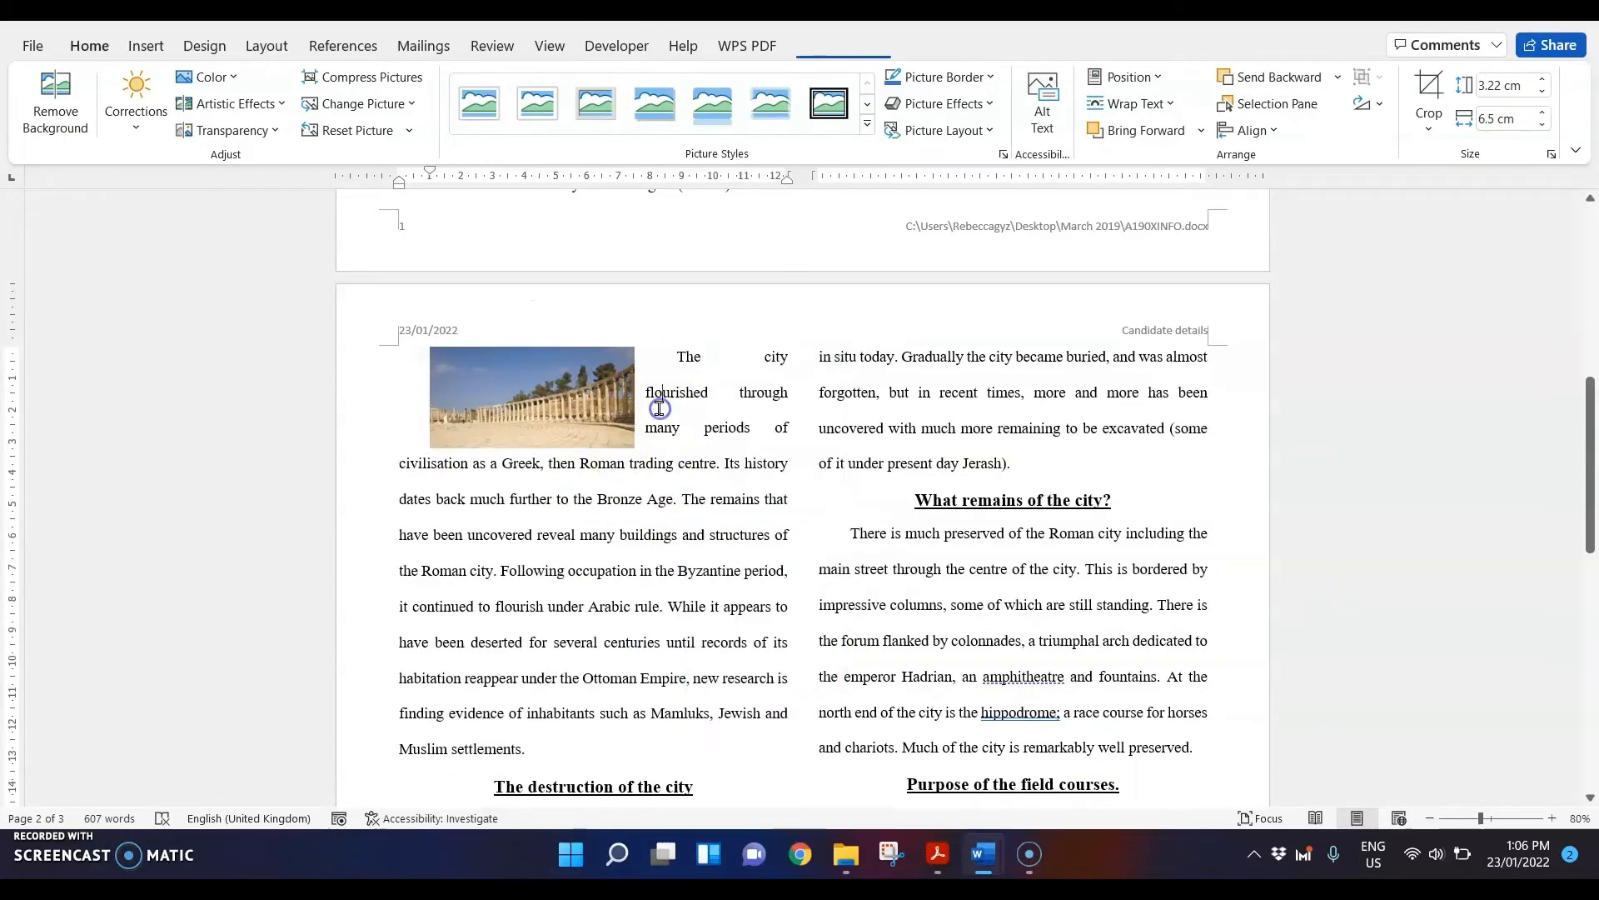
- Move the forum image to the left margin, beside the text "The city flourished through"
left_click(557, 398)
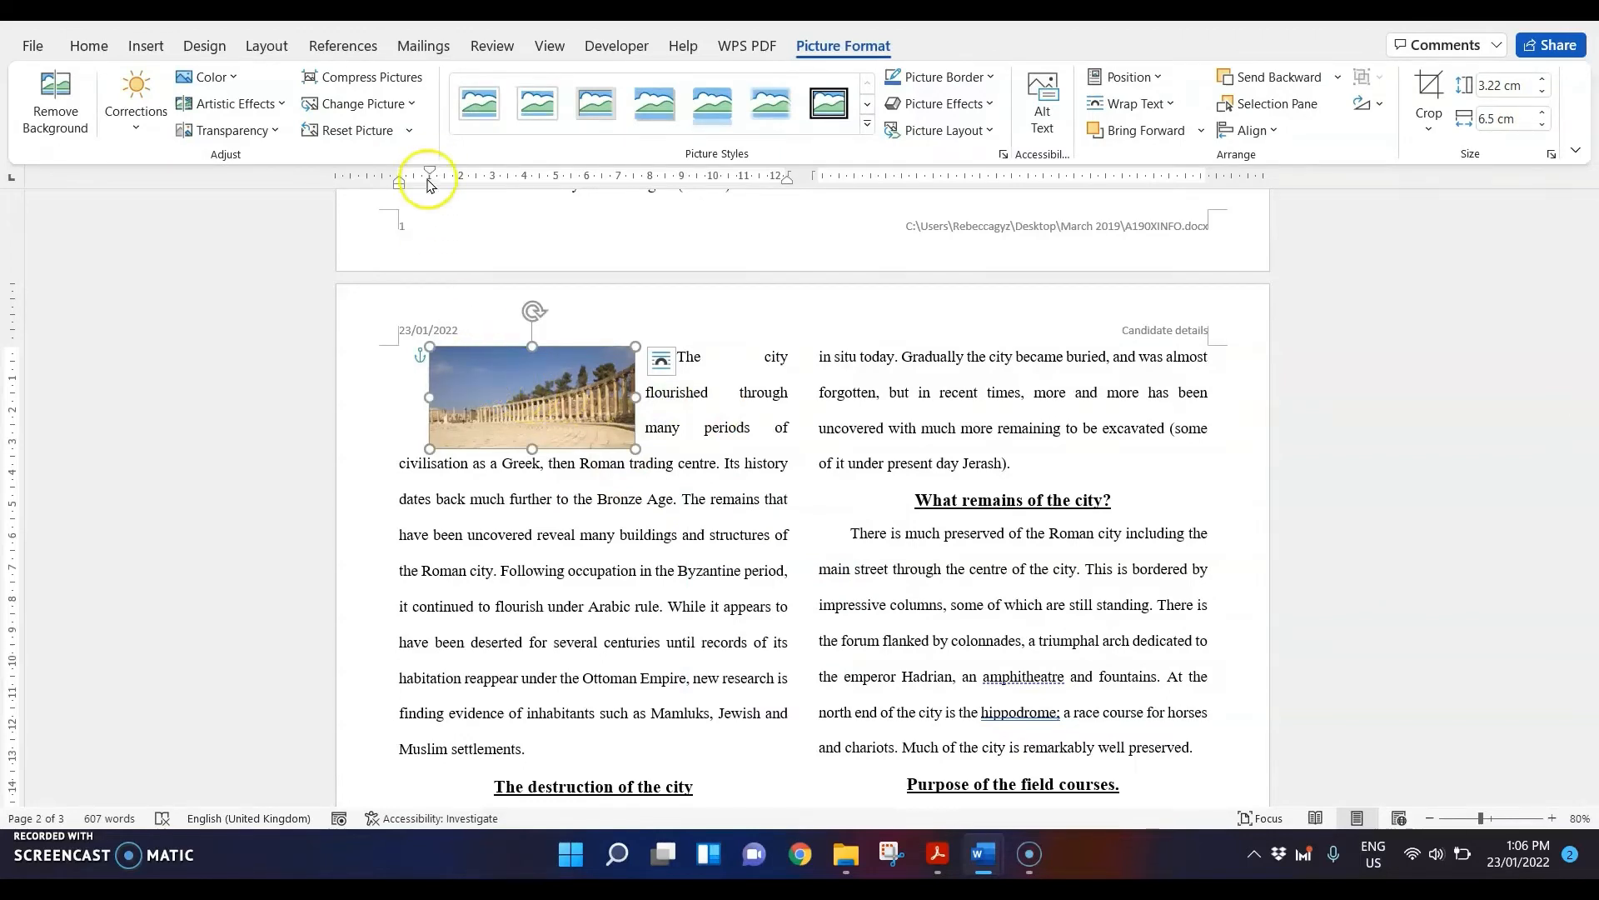
left_click_drag(429, 176, 398, 177)
left_click(517, 392)
left_click_drag(517, 392, 482, 384)
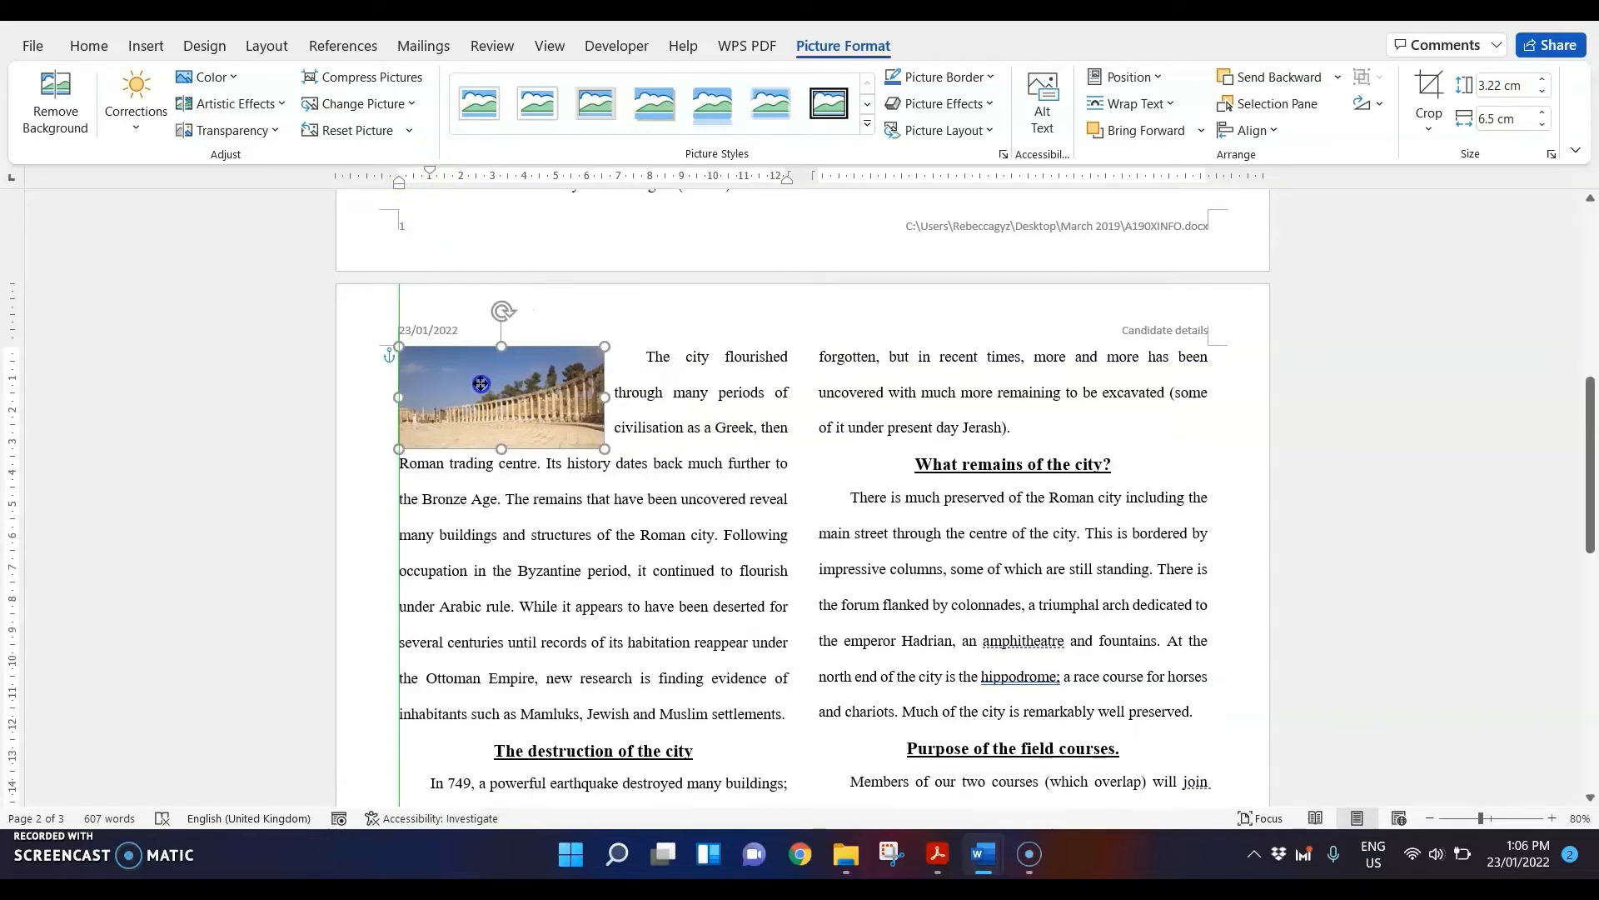
- Set the forum image's layout position to horizontal alignment Left relative to Margin and vertical alignment Top relative to Line
right_click(479, 383)
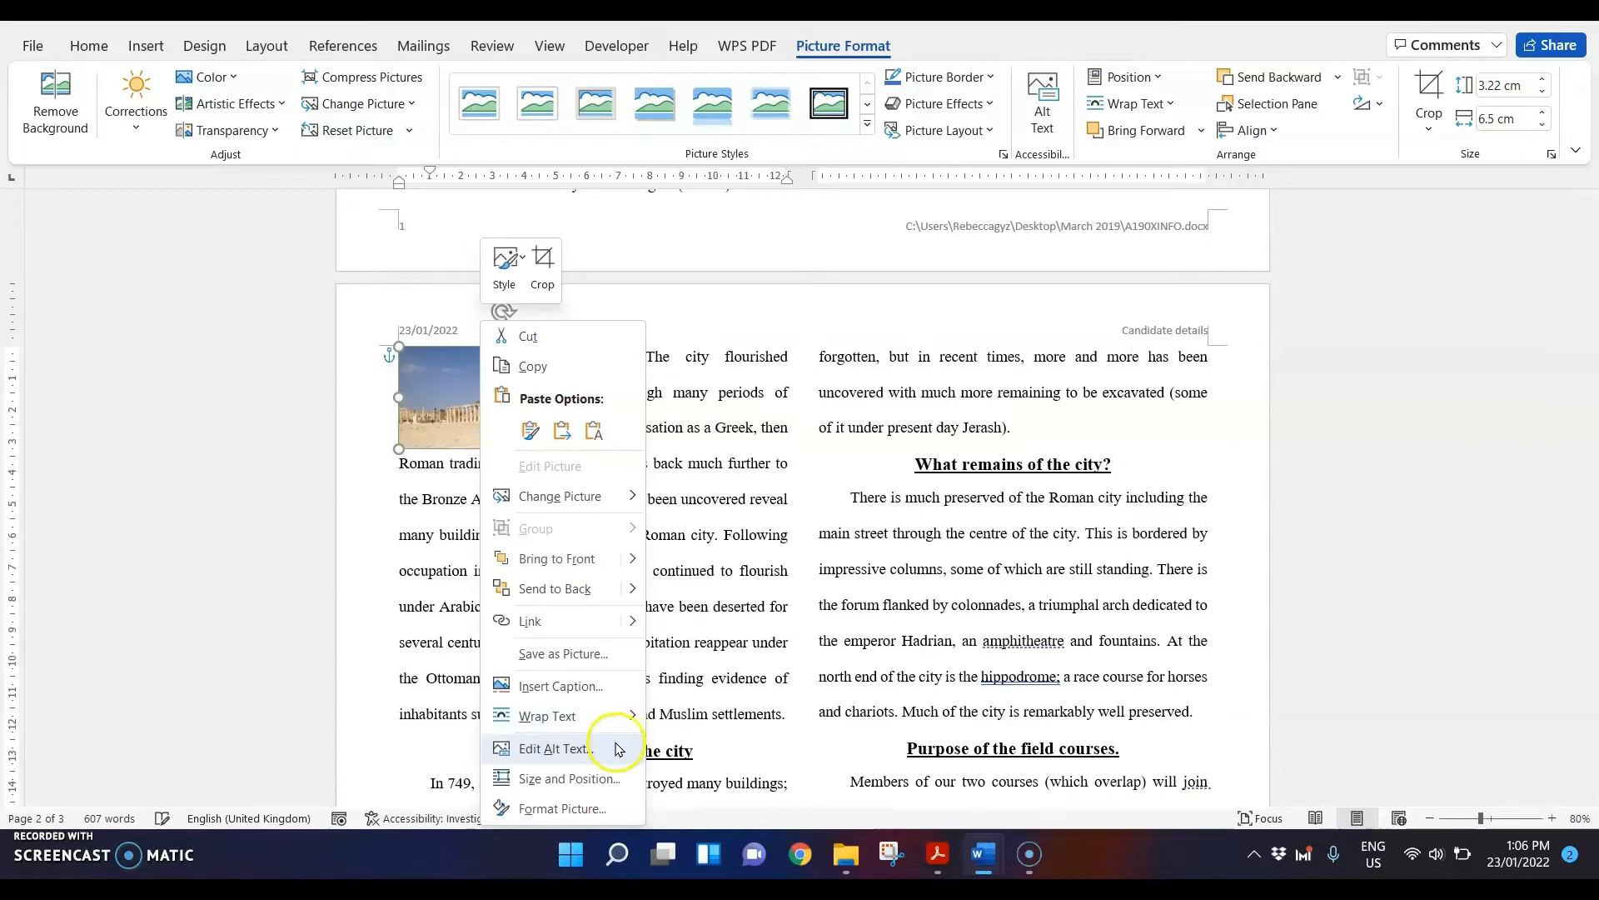
left_click(596, 779)
left_click(429, 226)
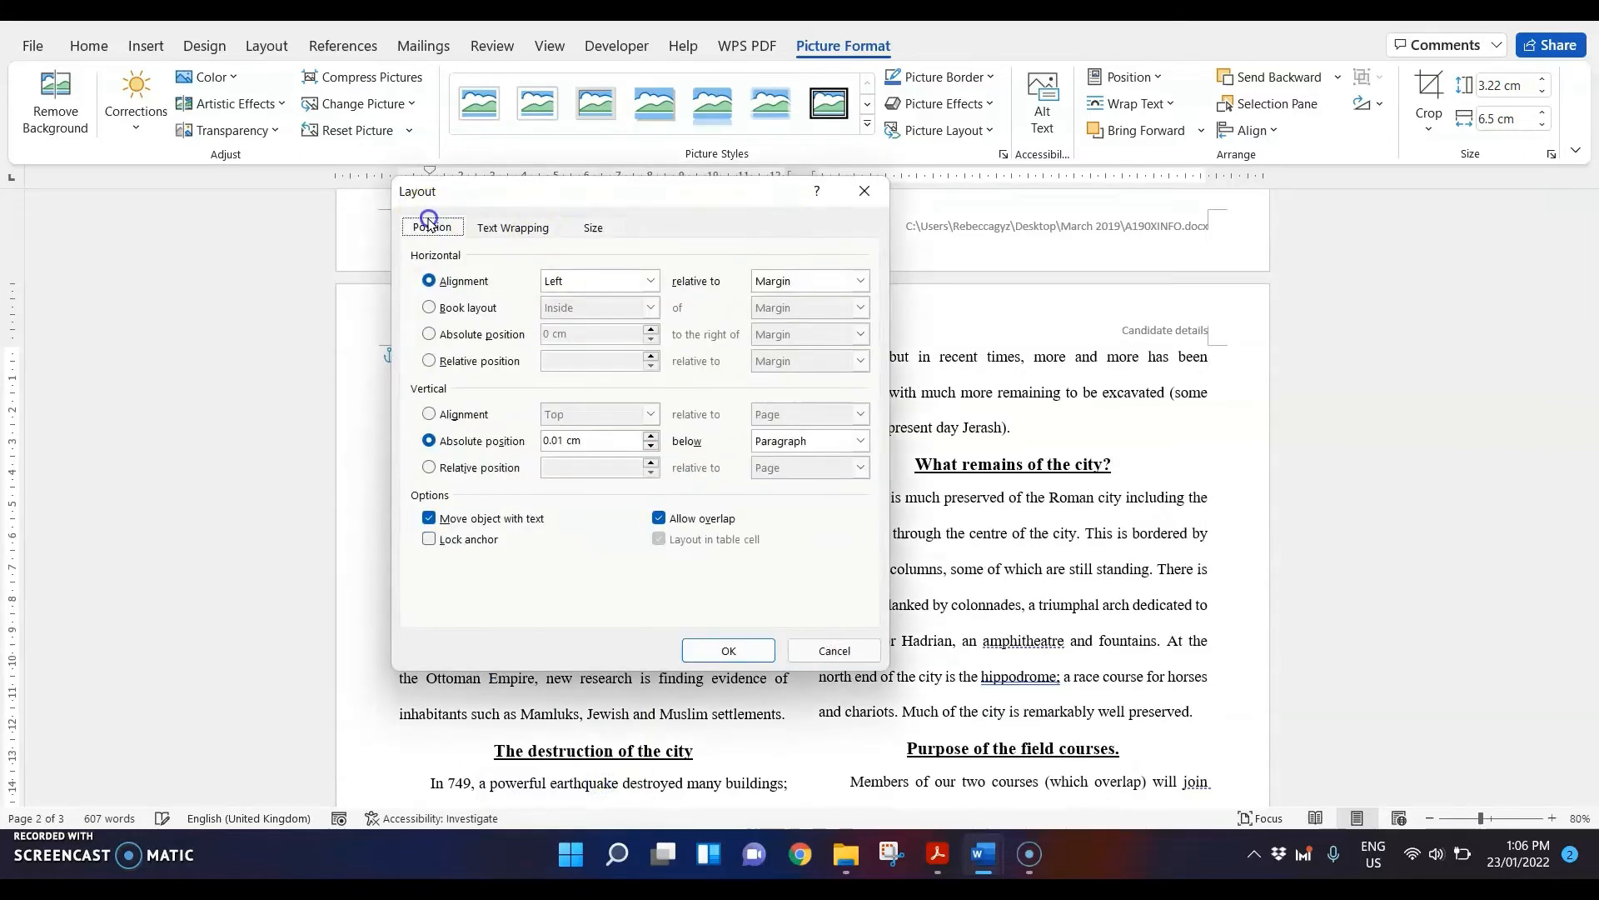
left_click(791, 285)
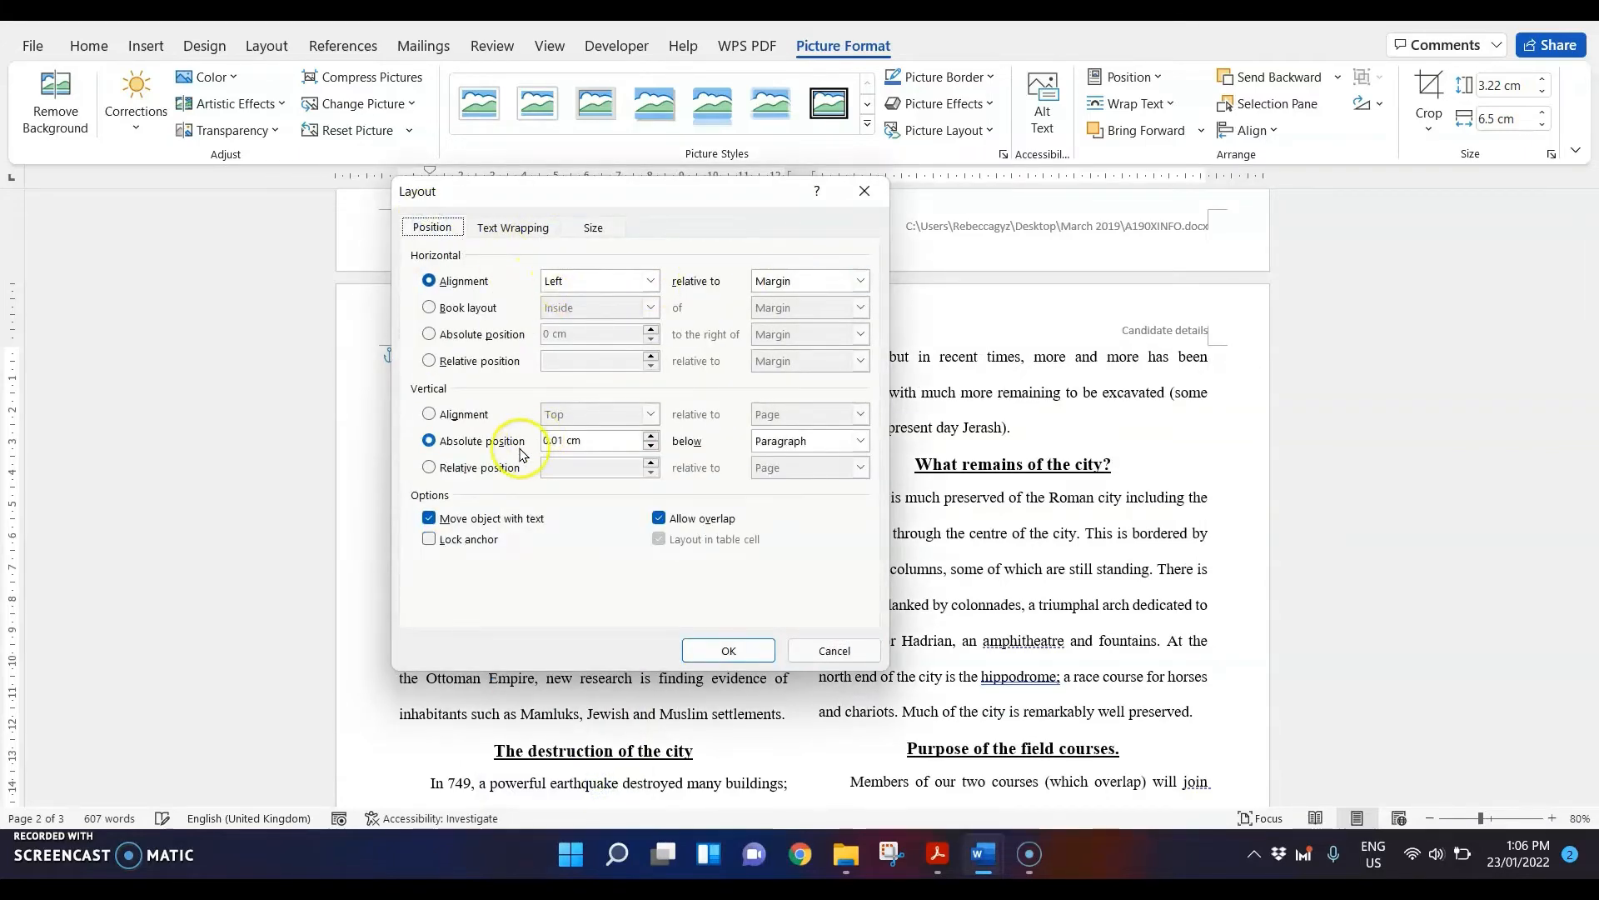
left_click(464, 414)
left_click(808, 414)
left_click(808, 467)
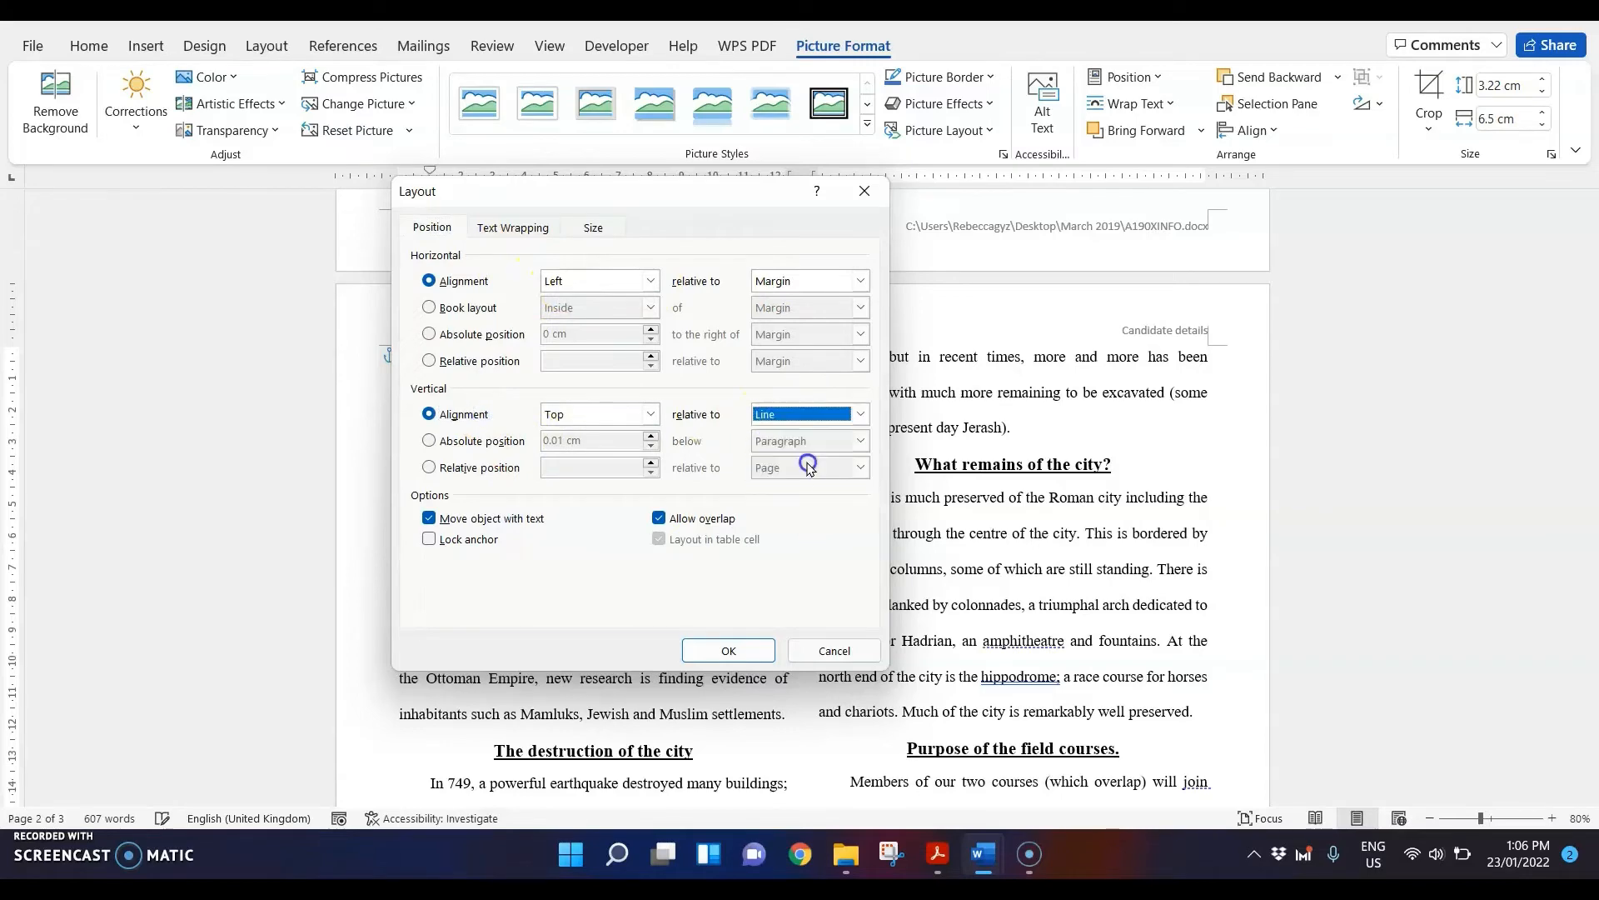
left_click(728, 651)
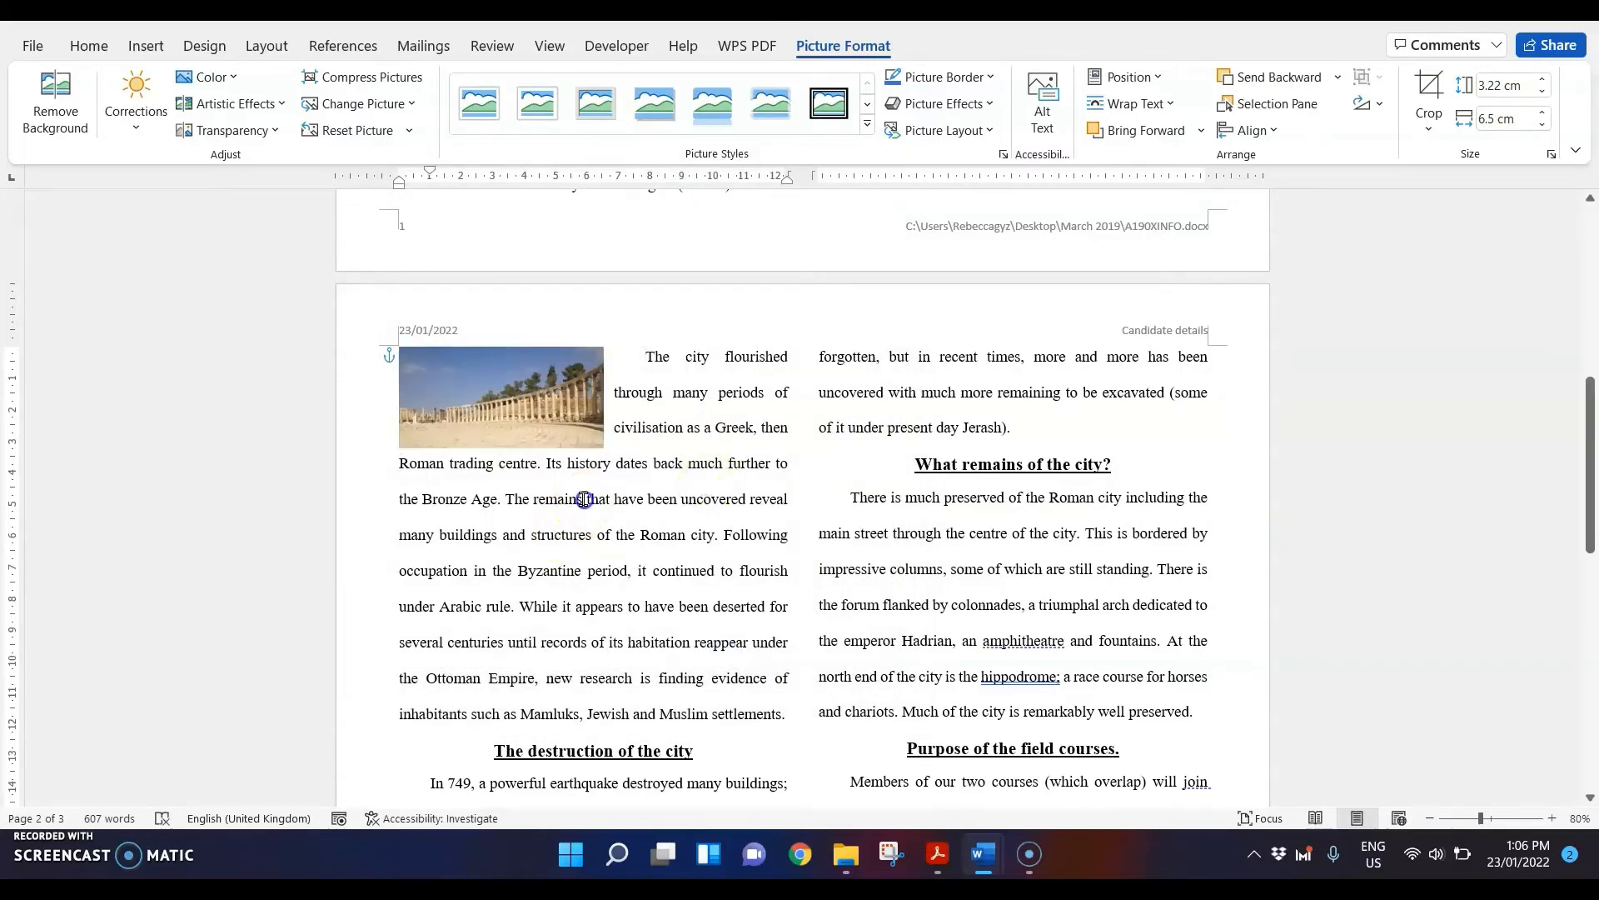
left_click(585, 499)
scroll(597, 504, "up", 2)
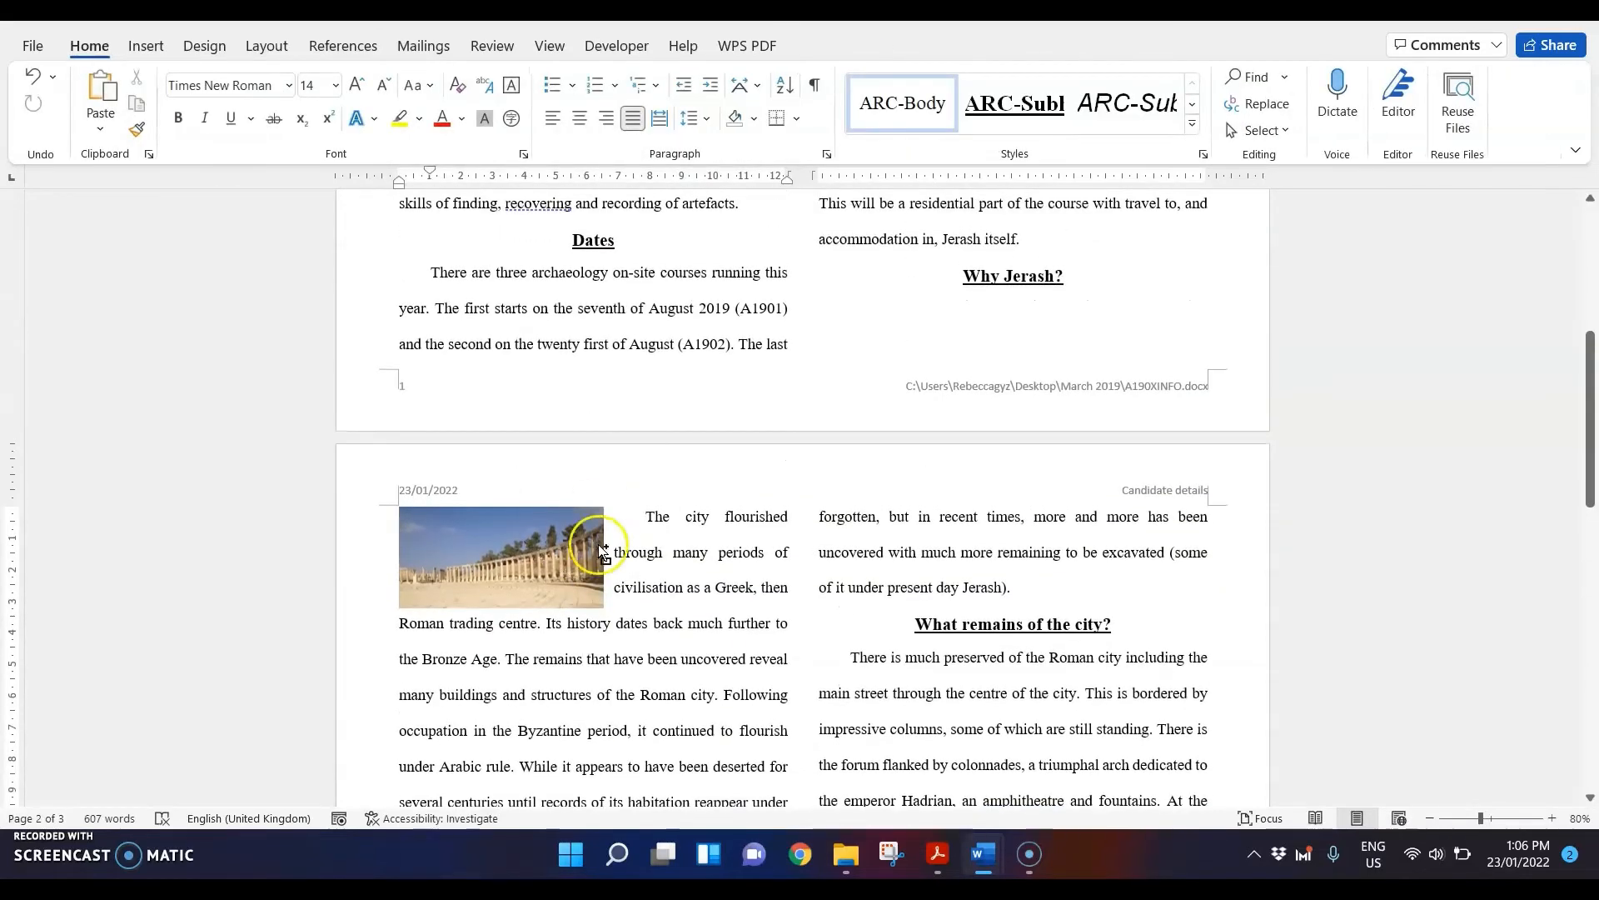
- In task 12 of the exam paper, highlight "table", "merging the three columns", "centre aligning", "shading" and "light grey background"
left_click(937, 853)
scroll(871, 646, "up", 1)
scroll(874, 647, "down", 3)
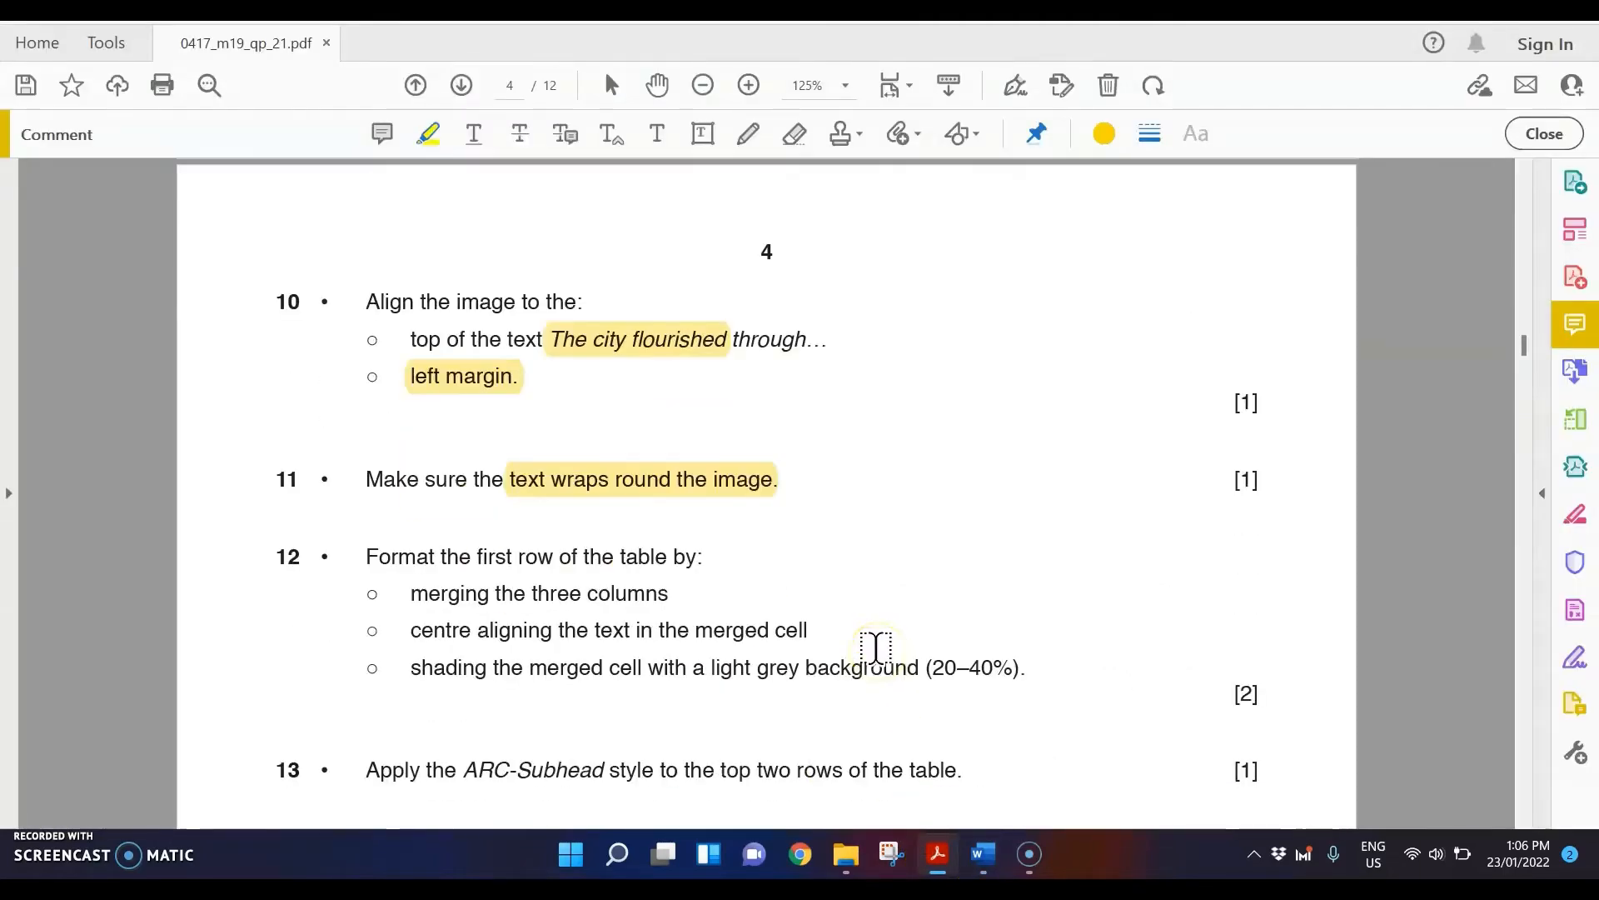
scroll(866, 648, "down", 3)
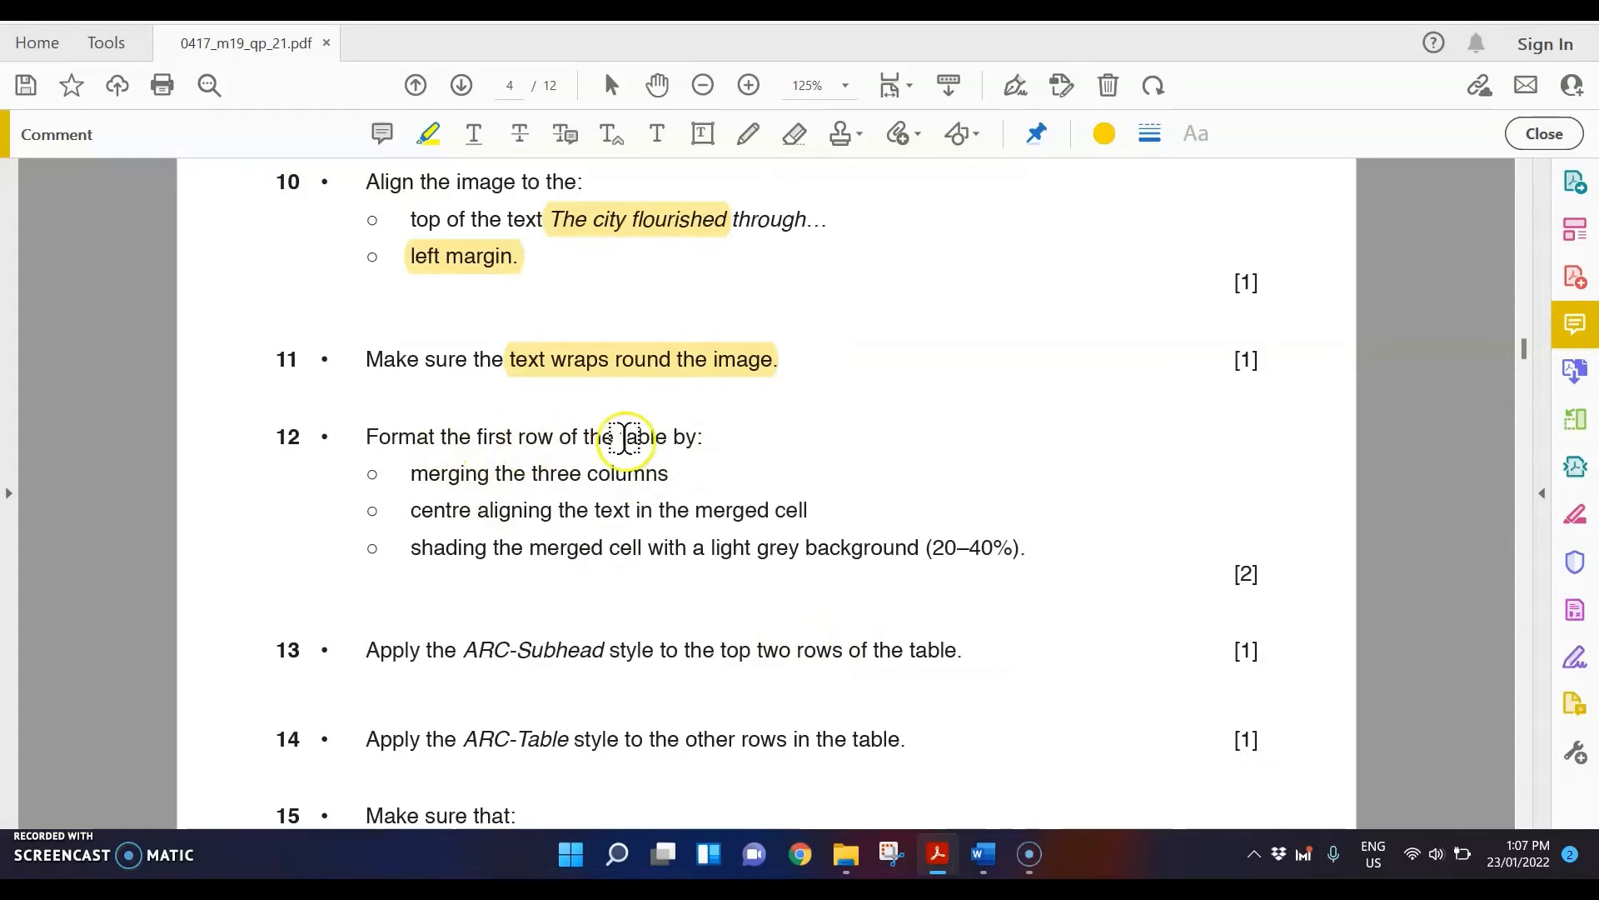
double_click(624, 437)
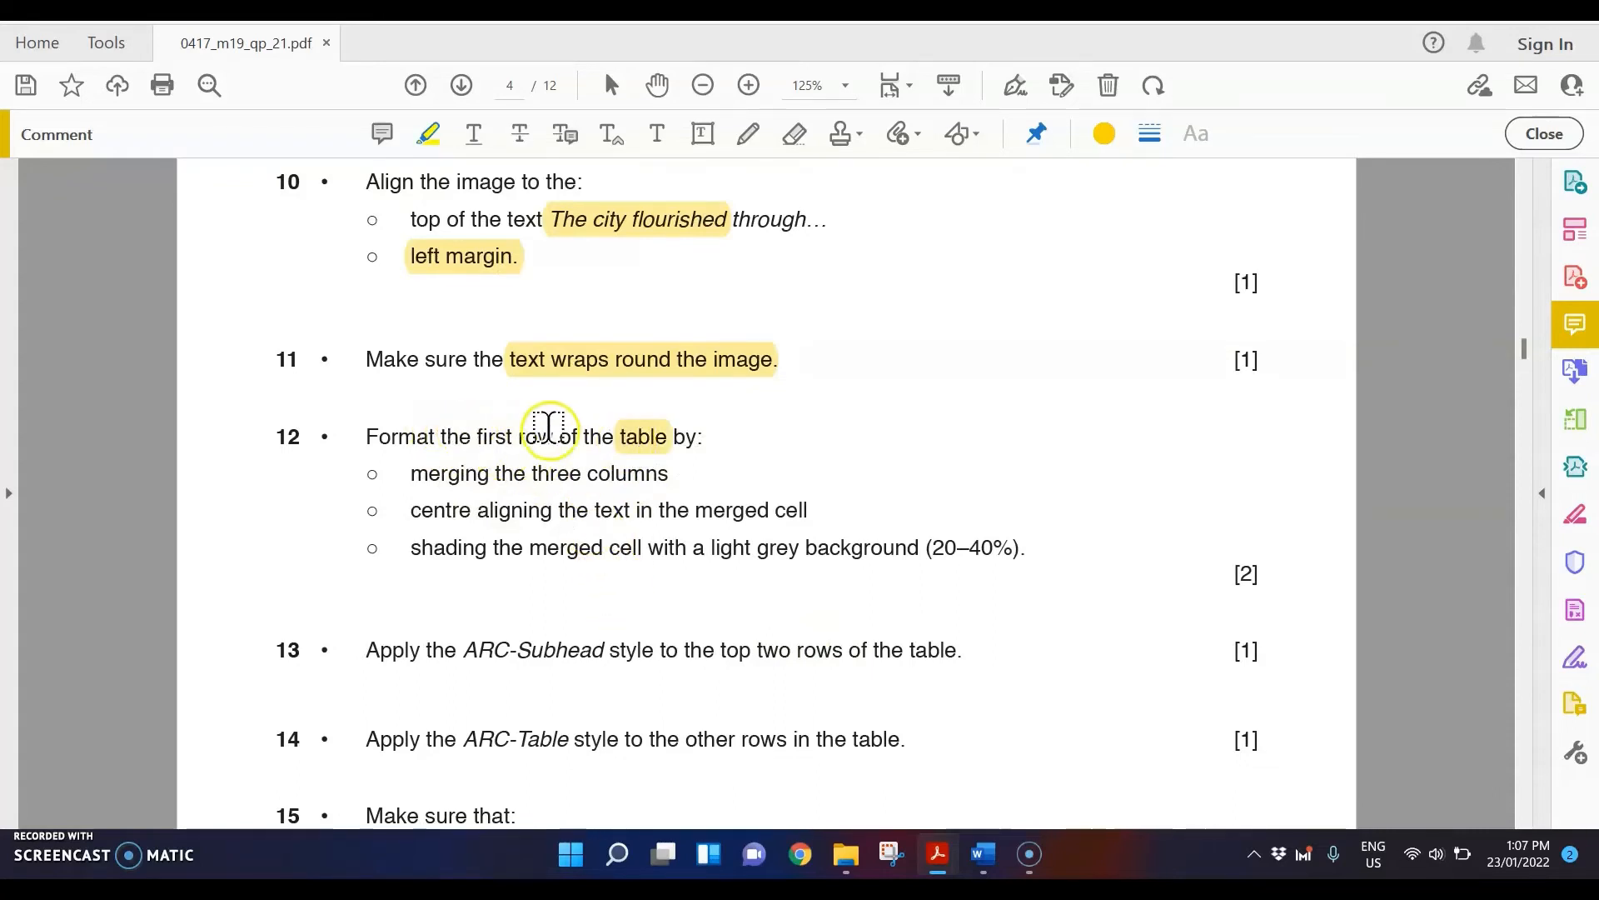
left_click_drag(416, 472, 625, 473)
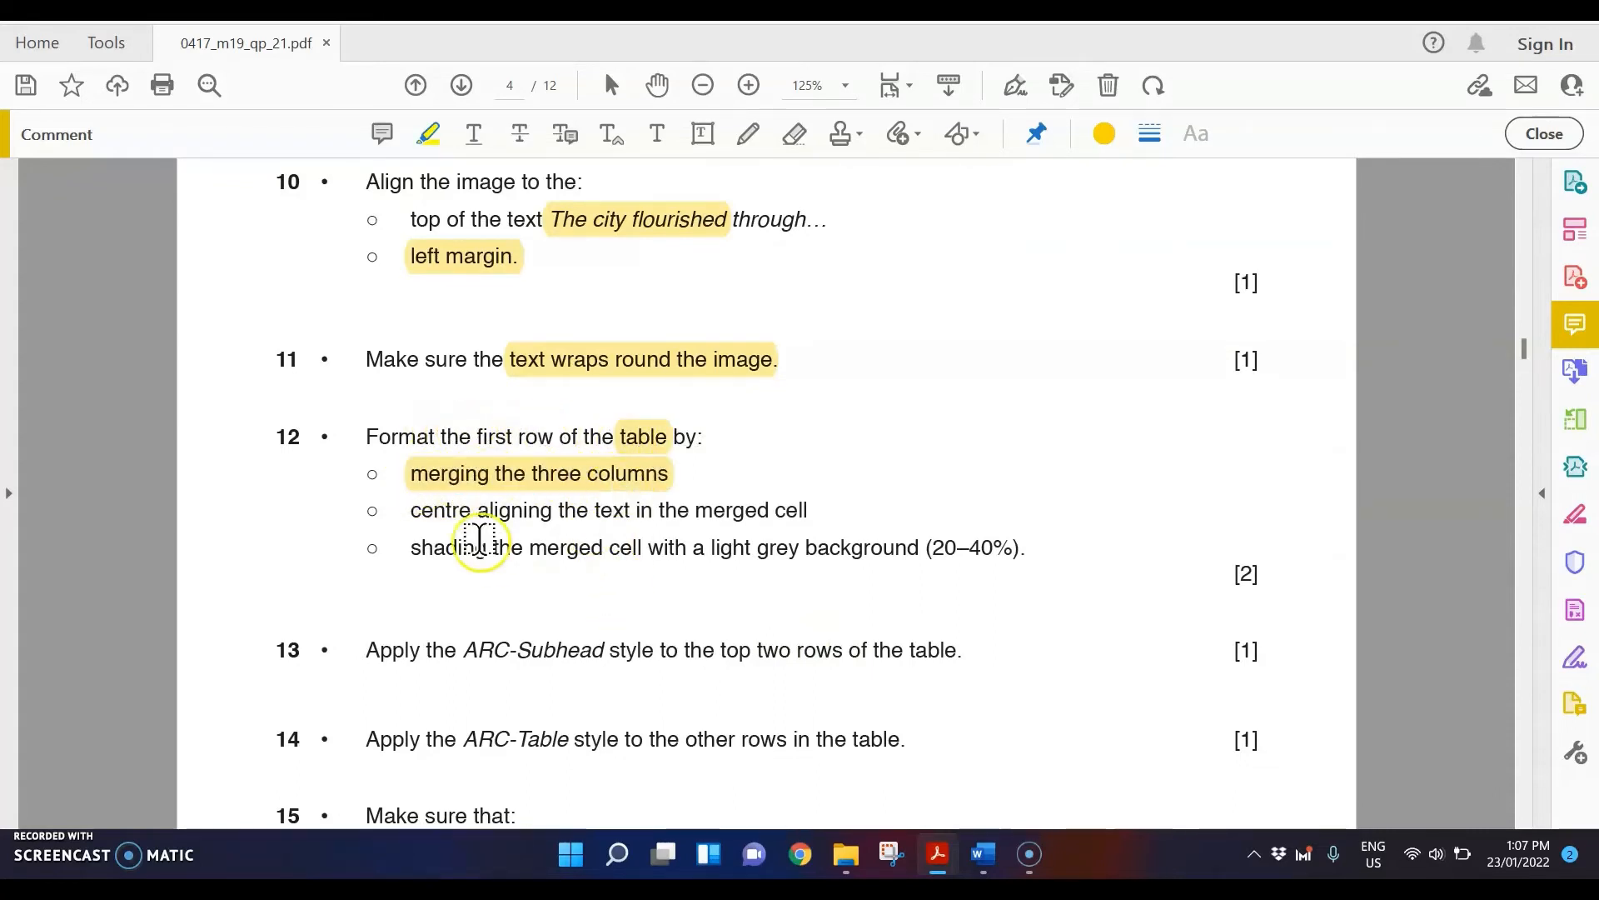
left_click_drag(414, 510, 554, 510)
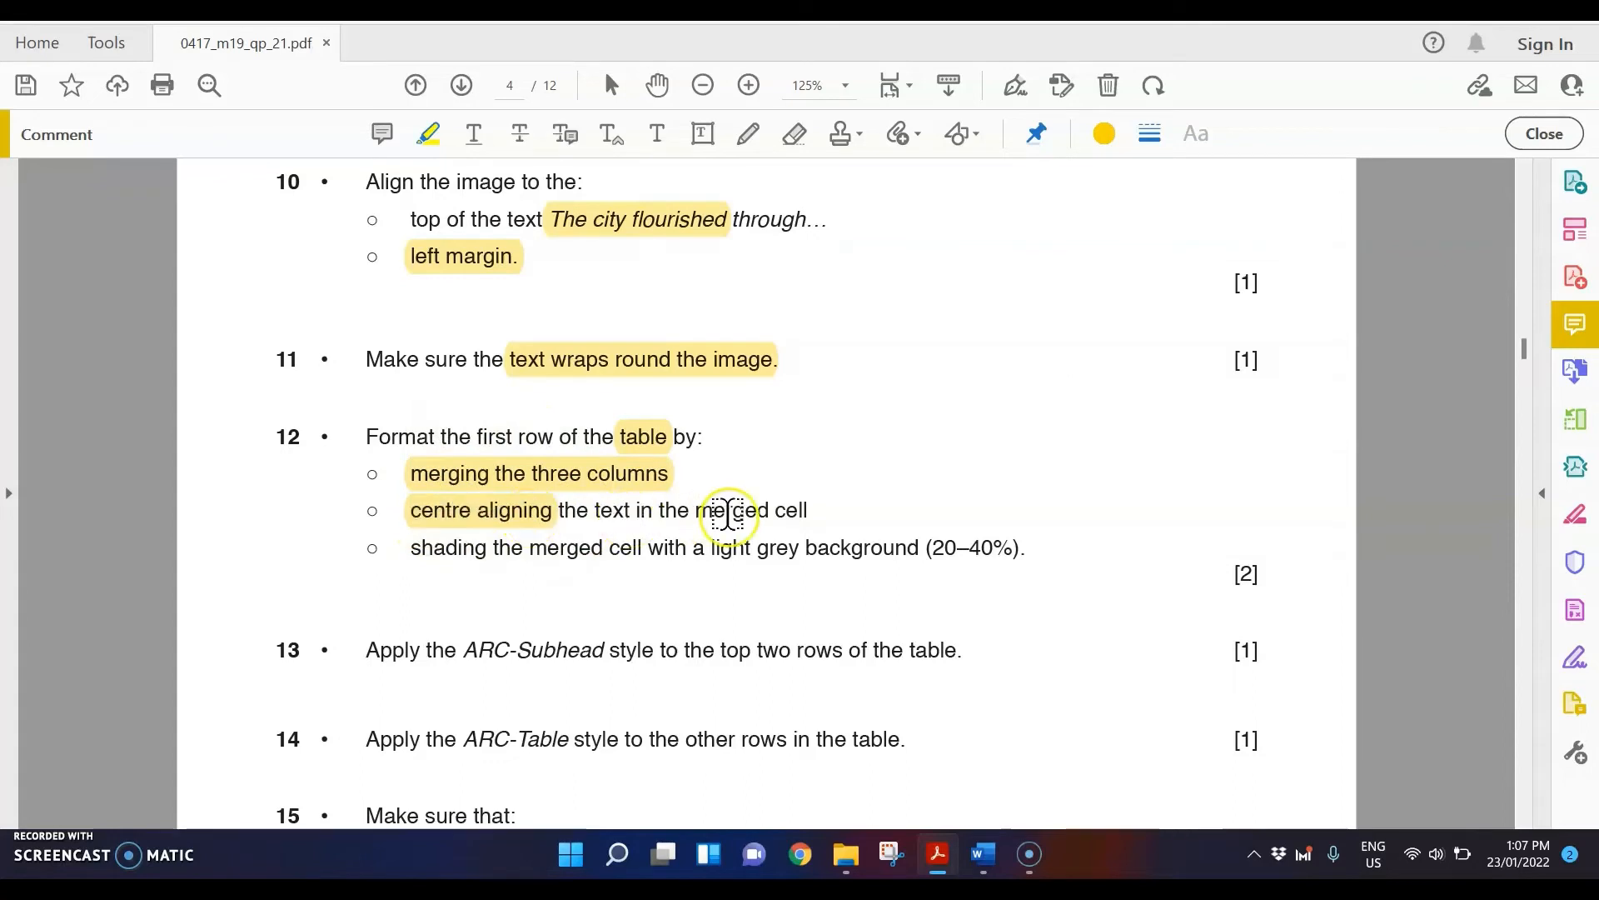
double_click(446, 550)
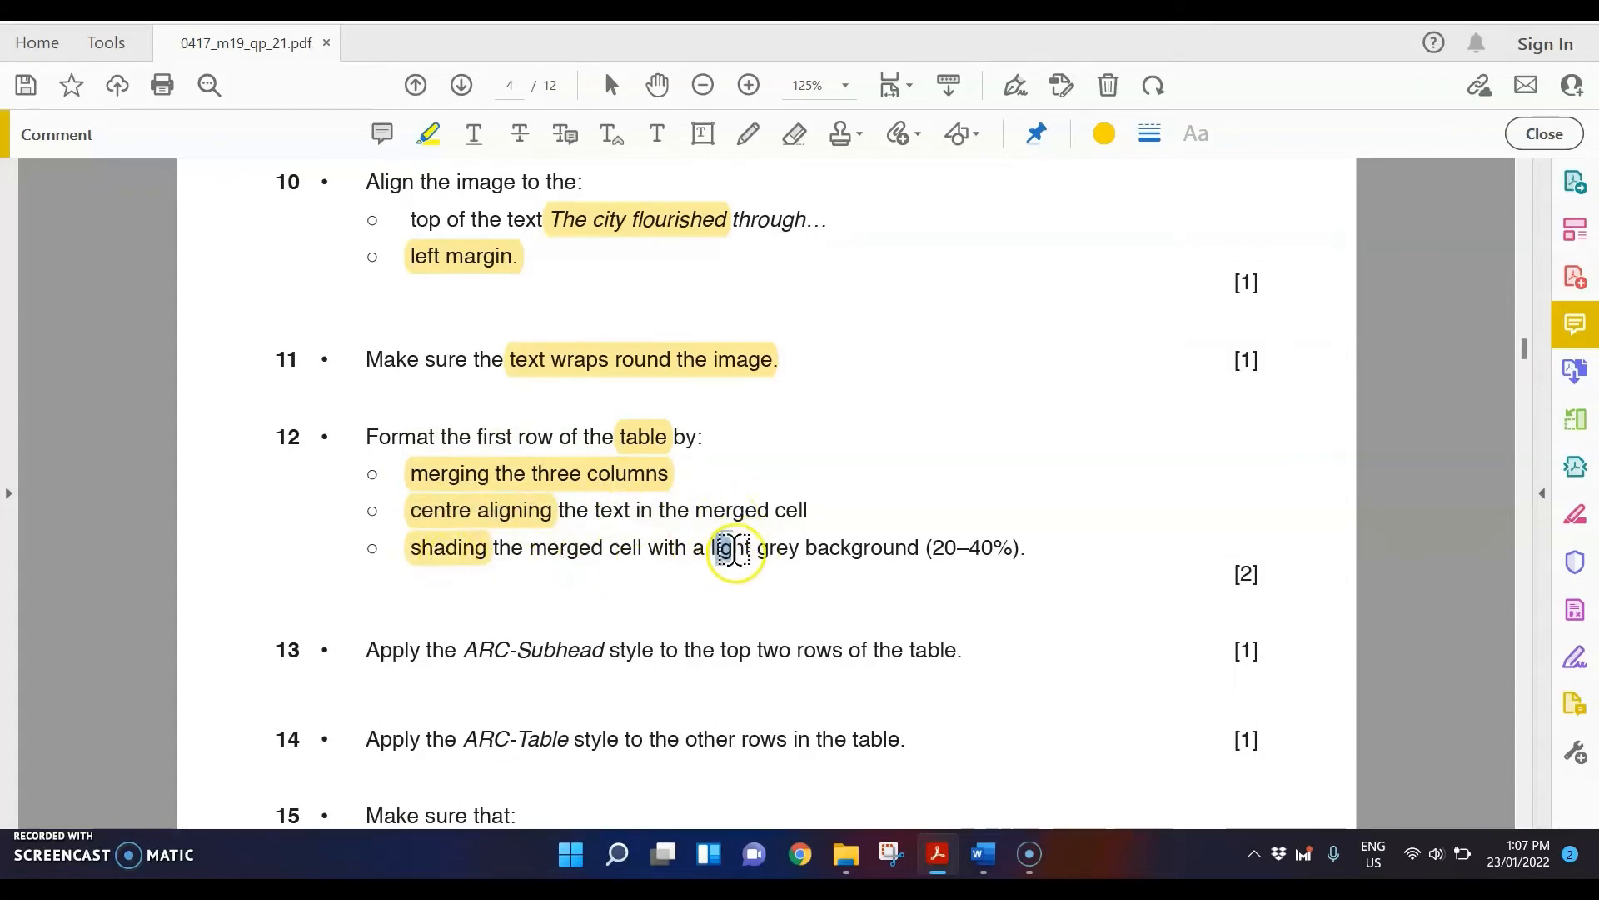
mouse_move(713, 548)
left_mouse_down()
mouse_move(881, 550)
mouse_move(981, 577)
left_mouse_up()
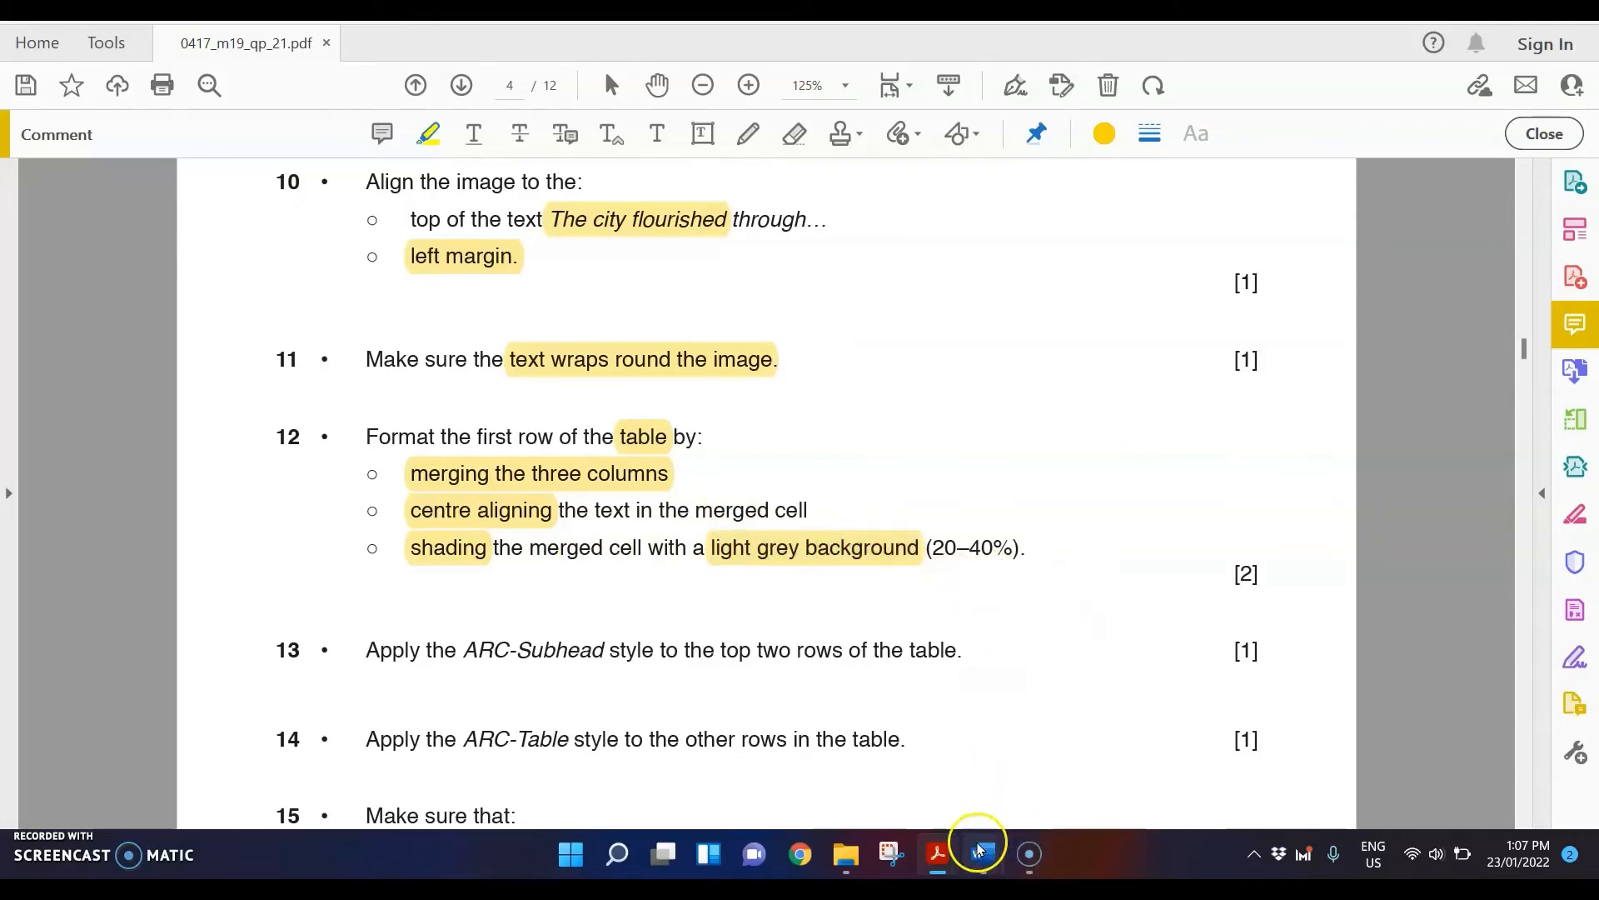
- Look over the field trip studies table at the end of A190XINFO.docx and return to task 12 in the exam paper
mouse_move(982, 850)
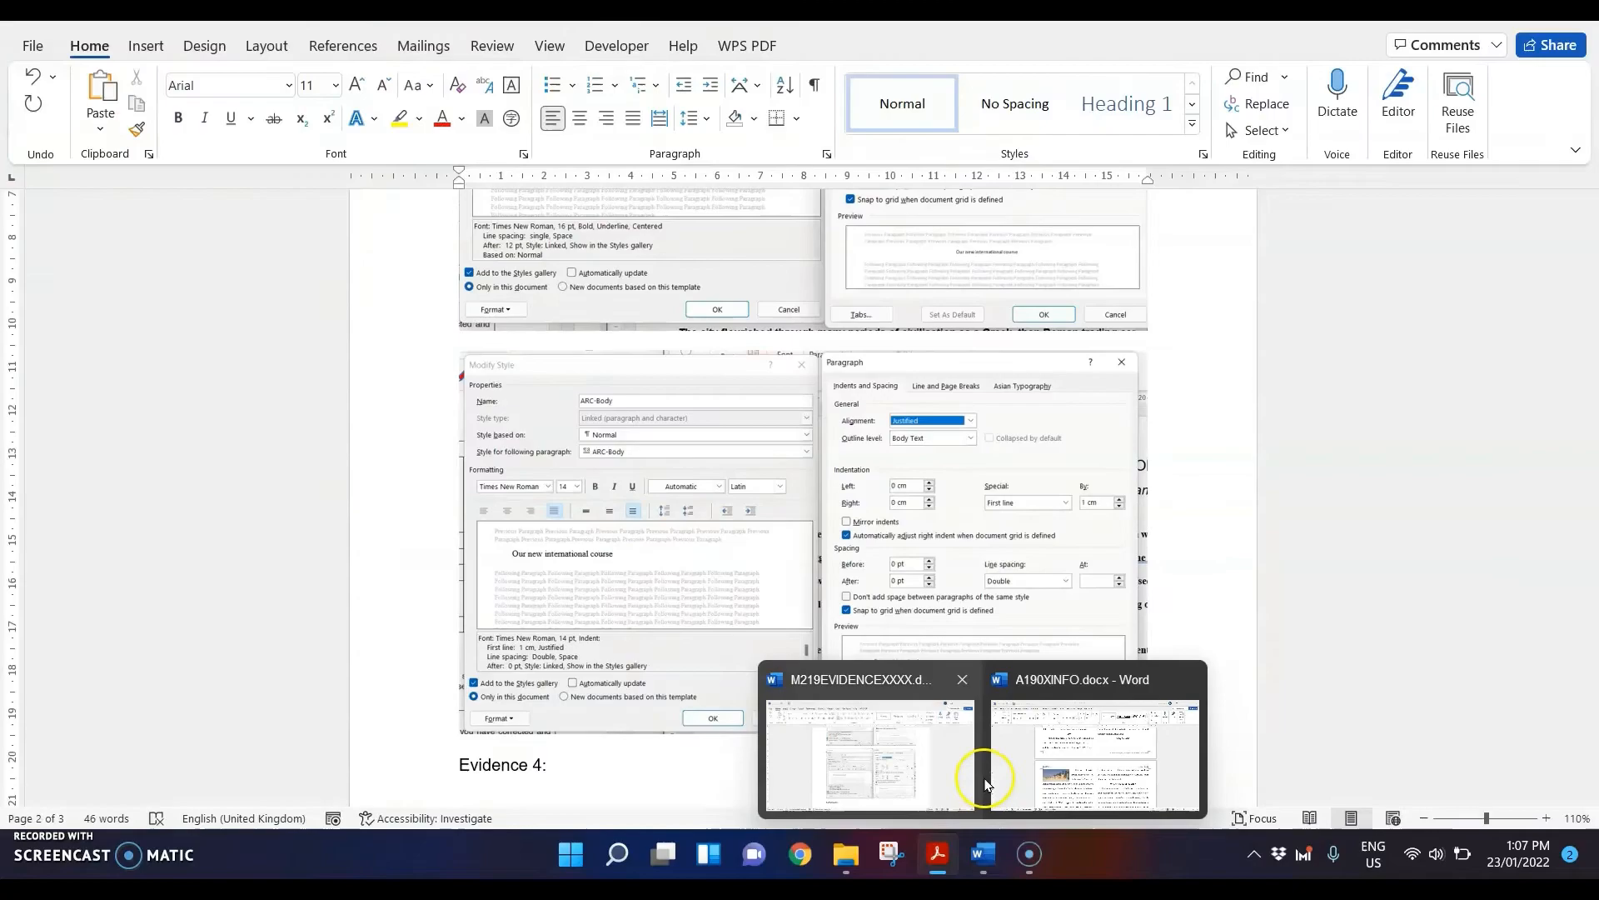
left_click(1041, 758)
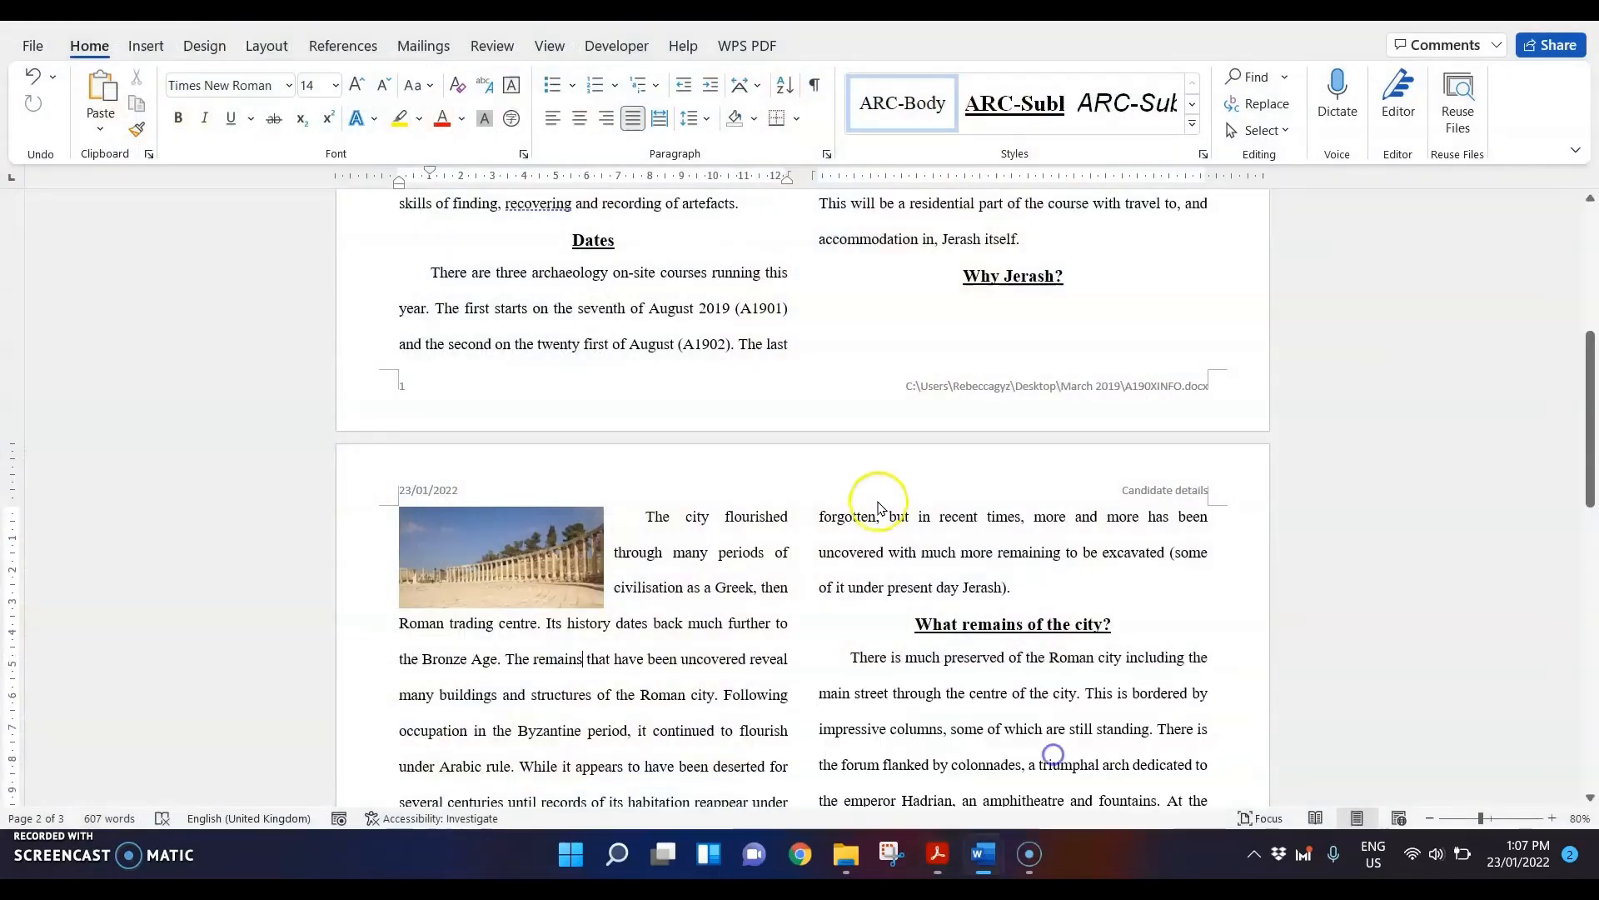
scroll(851, 476, "up", 1)
scroll(854, 480, "down", 10)
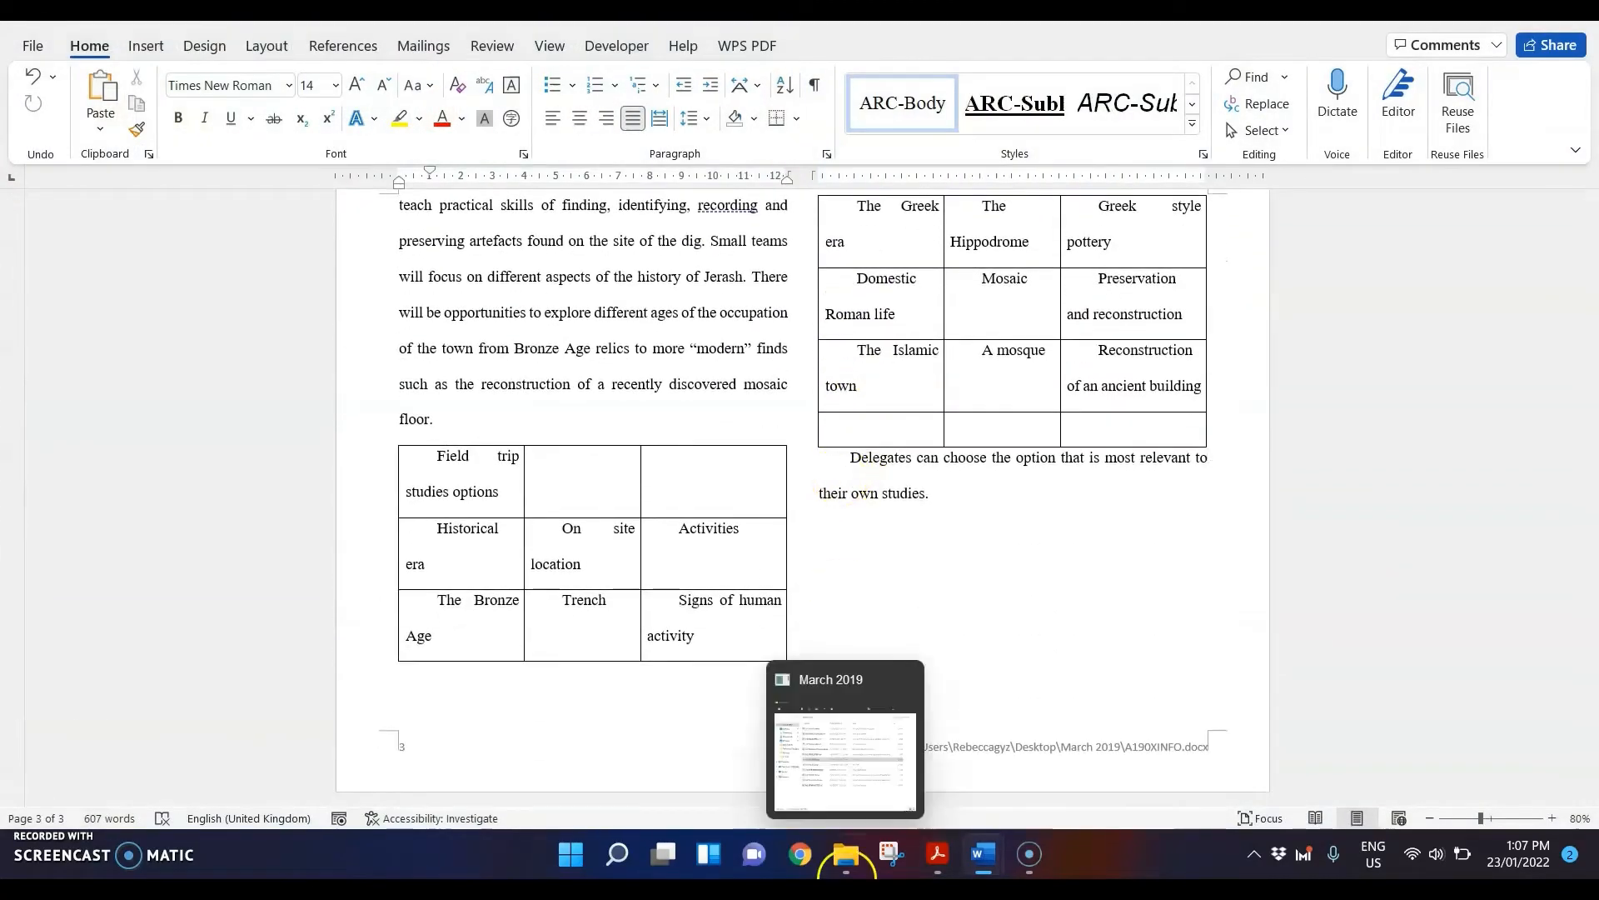
left_click(937, 856)
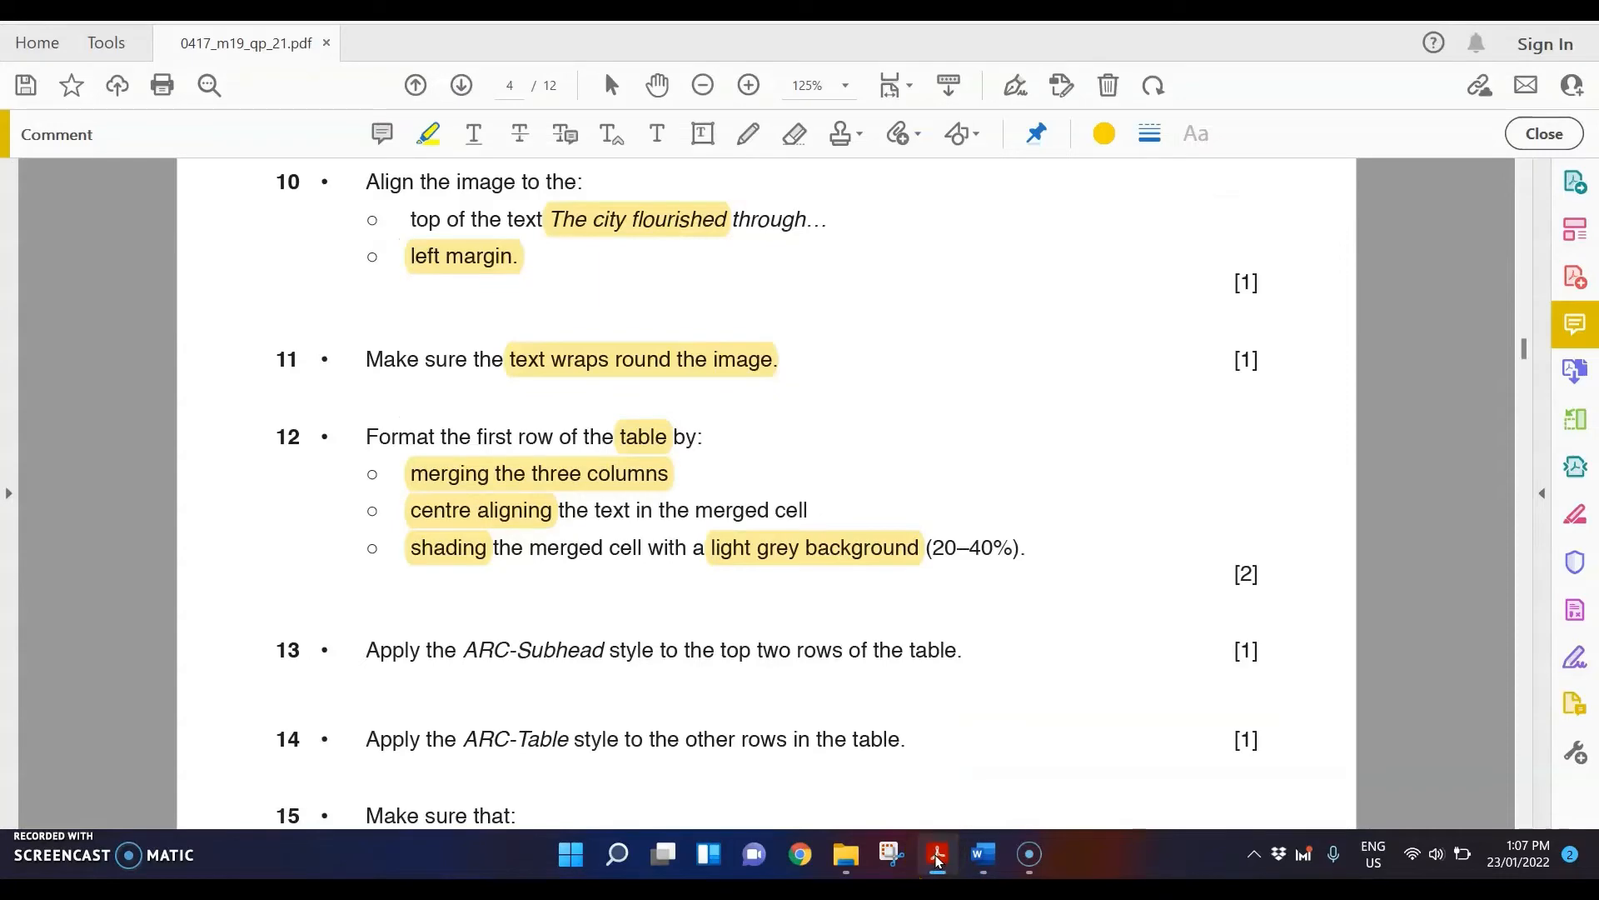
- In A190XINFO.docx, merge the three cells of the first row of the field trip studies table
left_click(937, 857)
left_click_drag(659, 483, 666, 481)
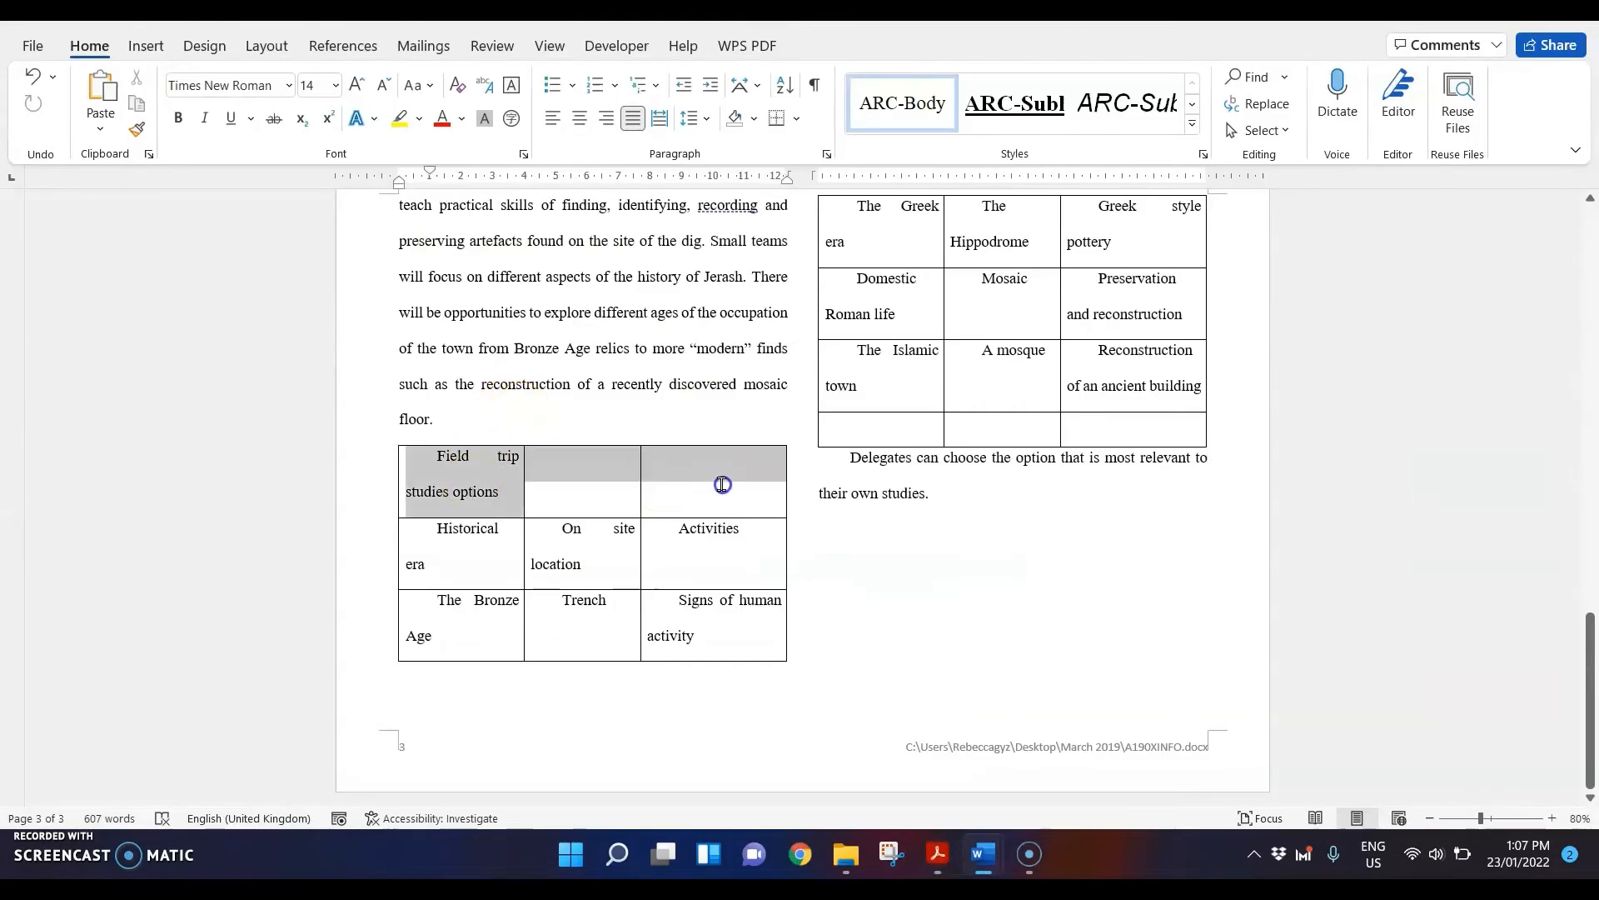
right_click(576, 486)
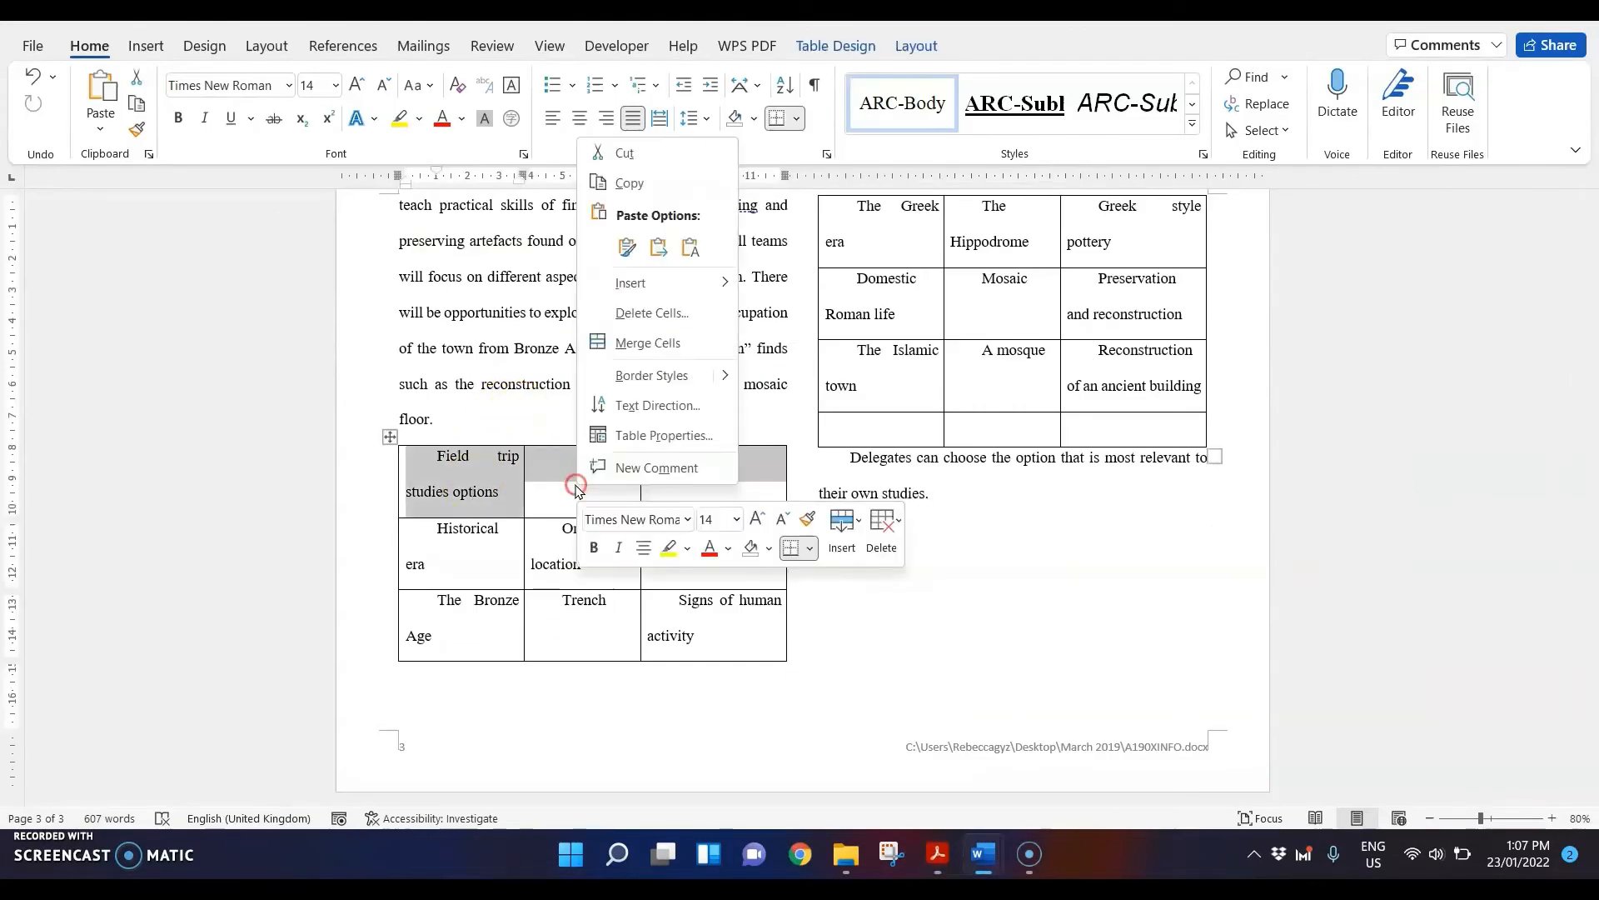
left_click(644, 343)
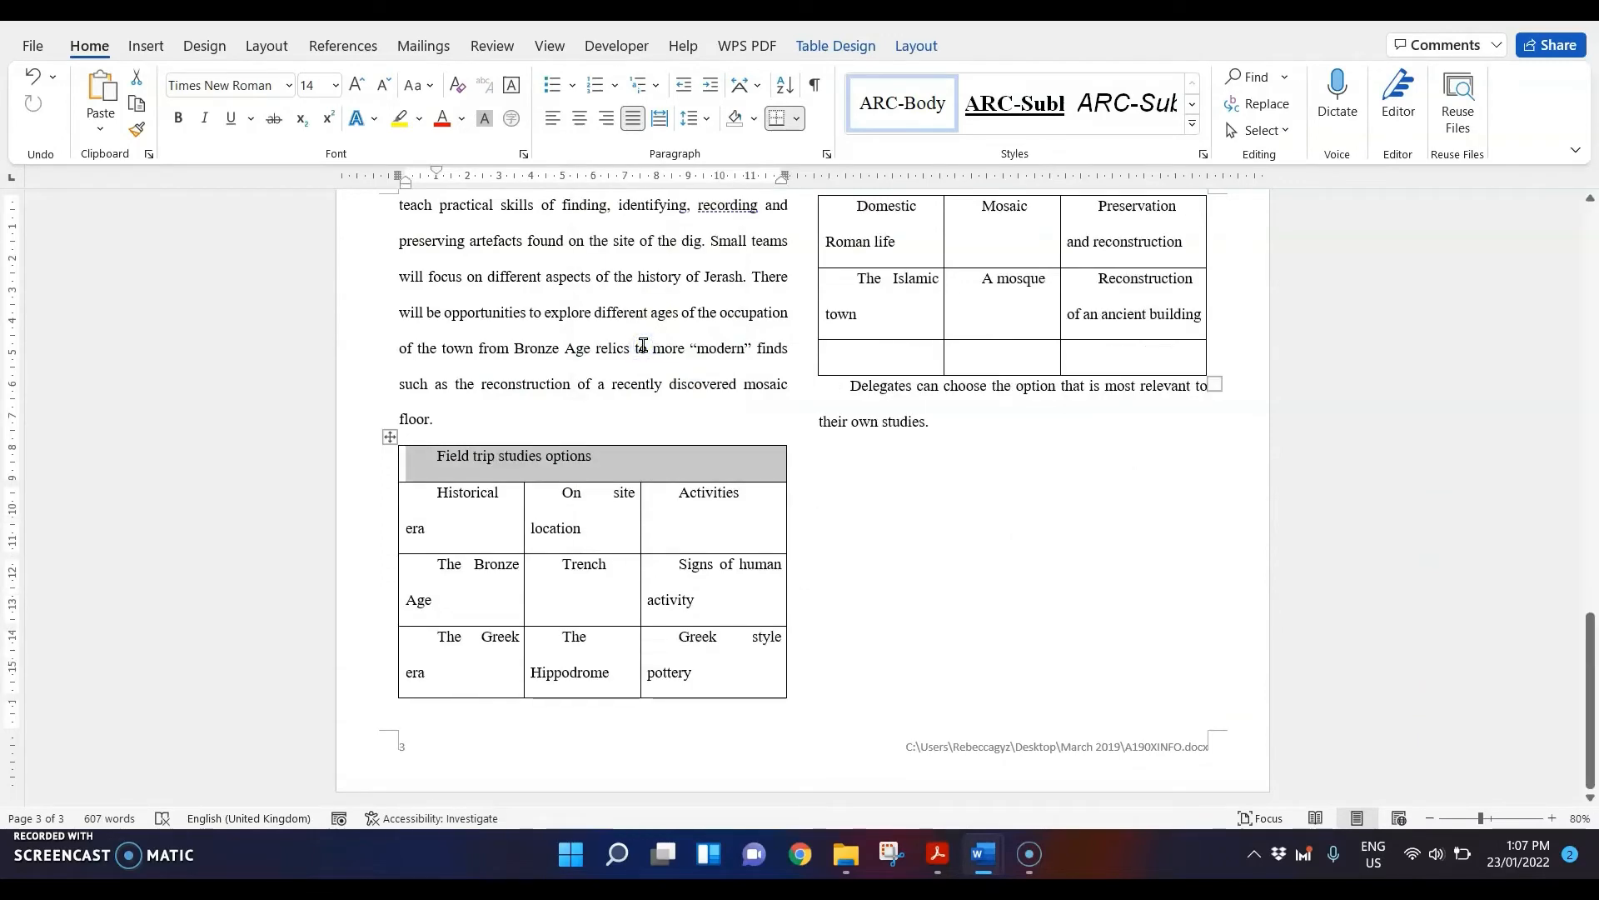
- Centre align the text "Field trip studies options" in the merged cell and remove its first-line indent
left_click(937, 853)
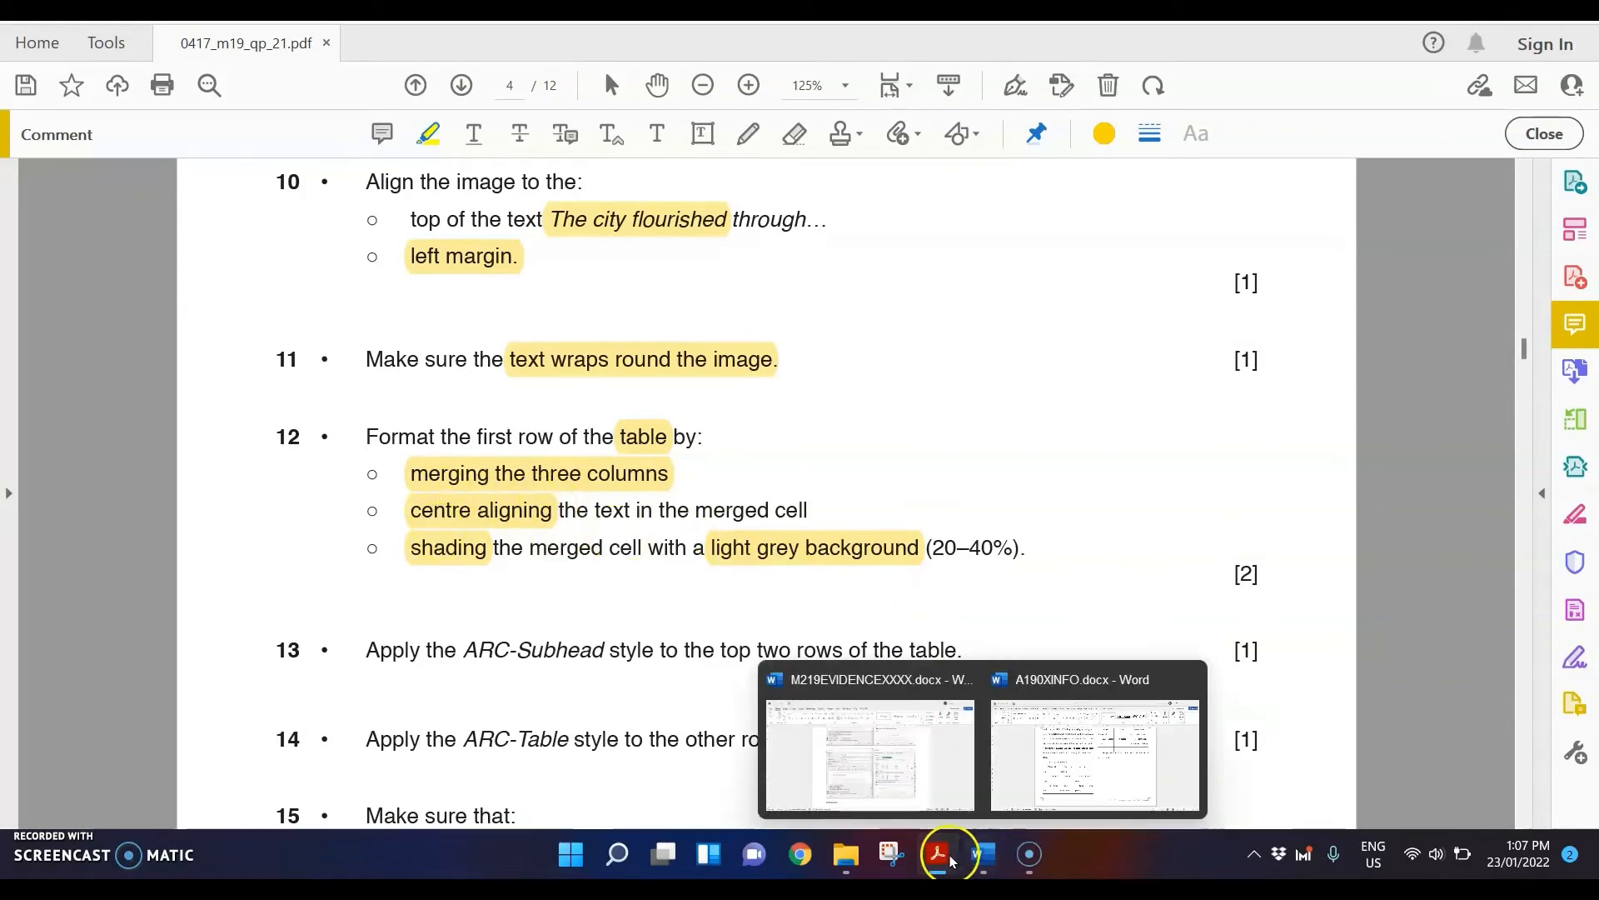
mouse_move(985, 850)
left_click(1049, 776)
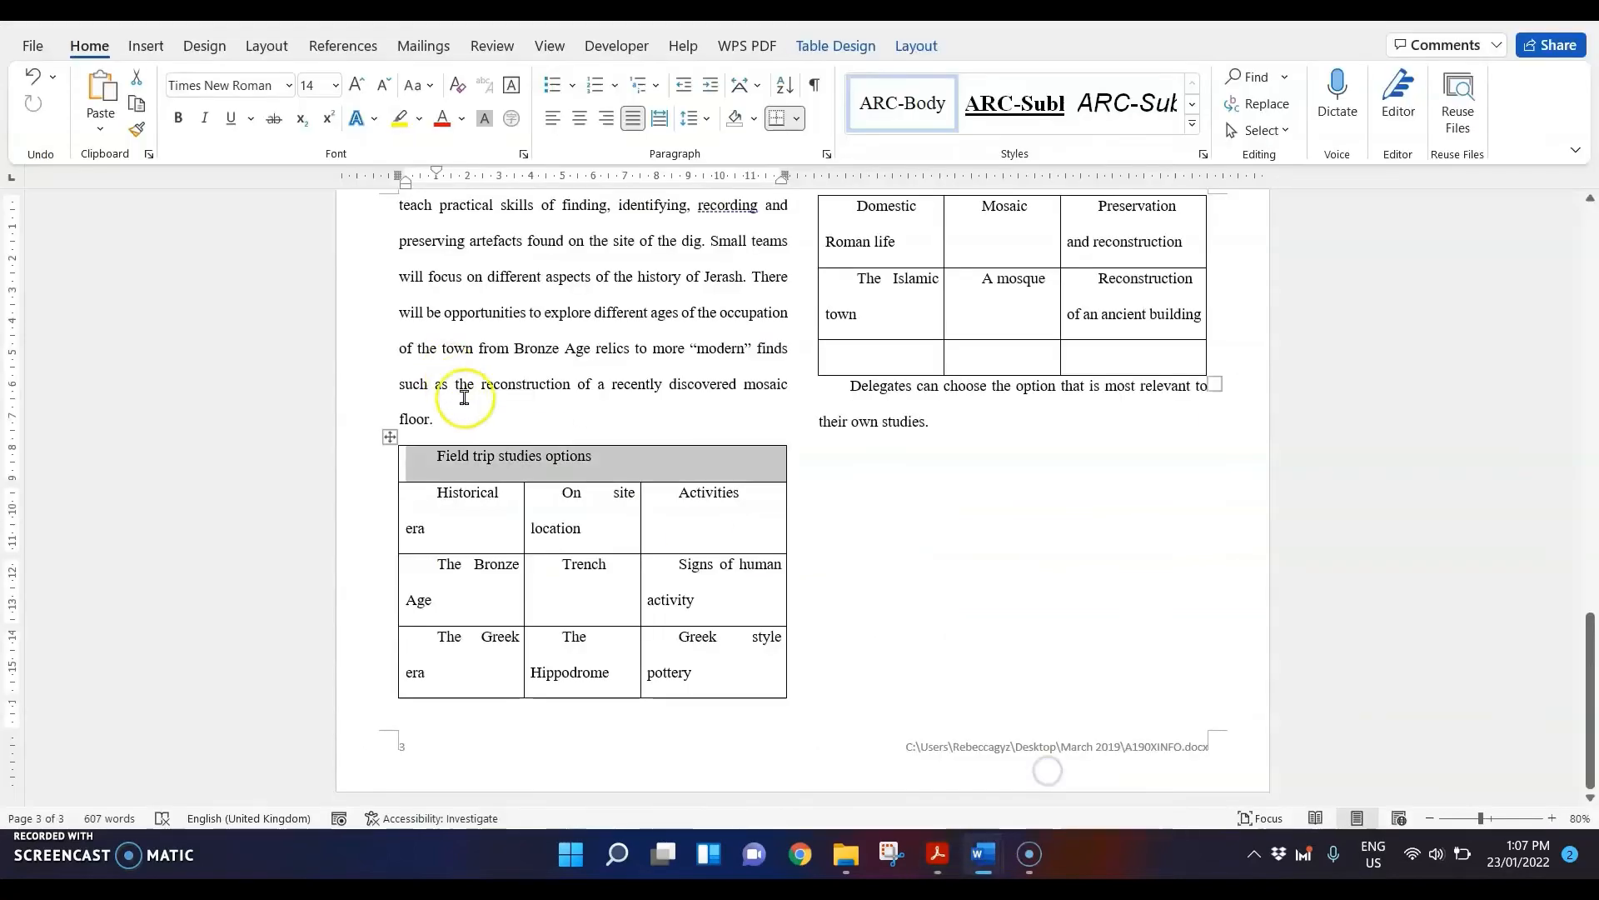
left_click(579, 121)
left_click(529, 453)
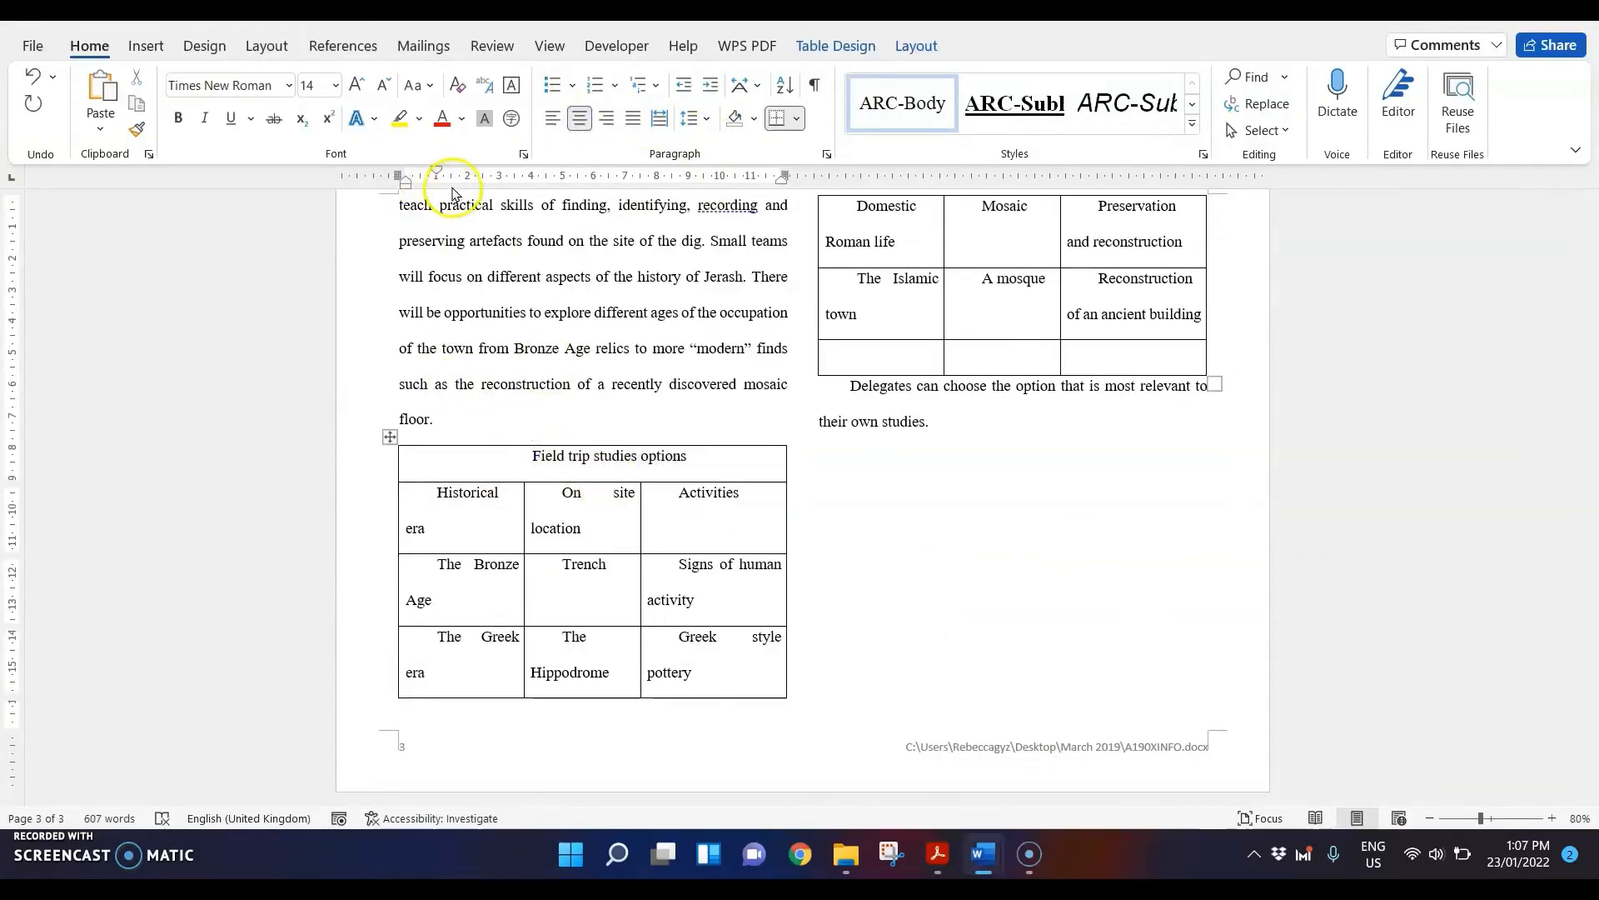
left_click_drag(437, 177, 407, 176)
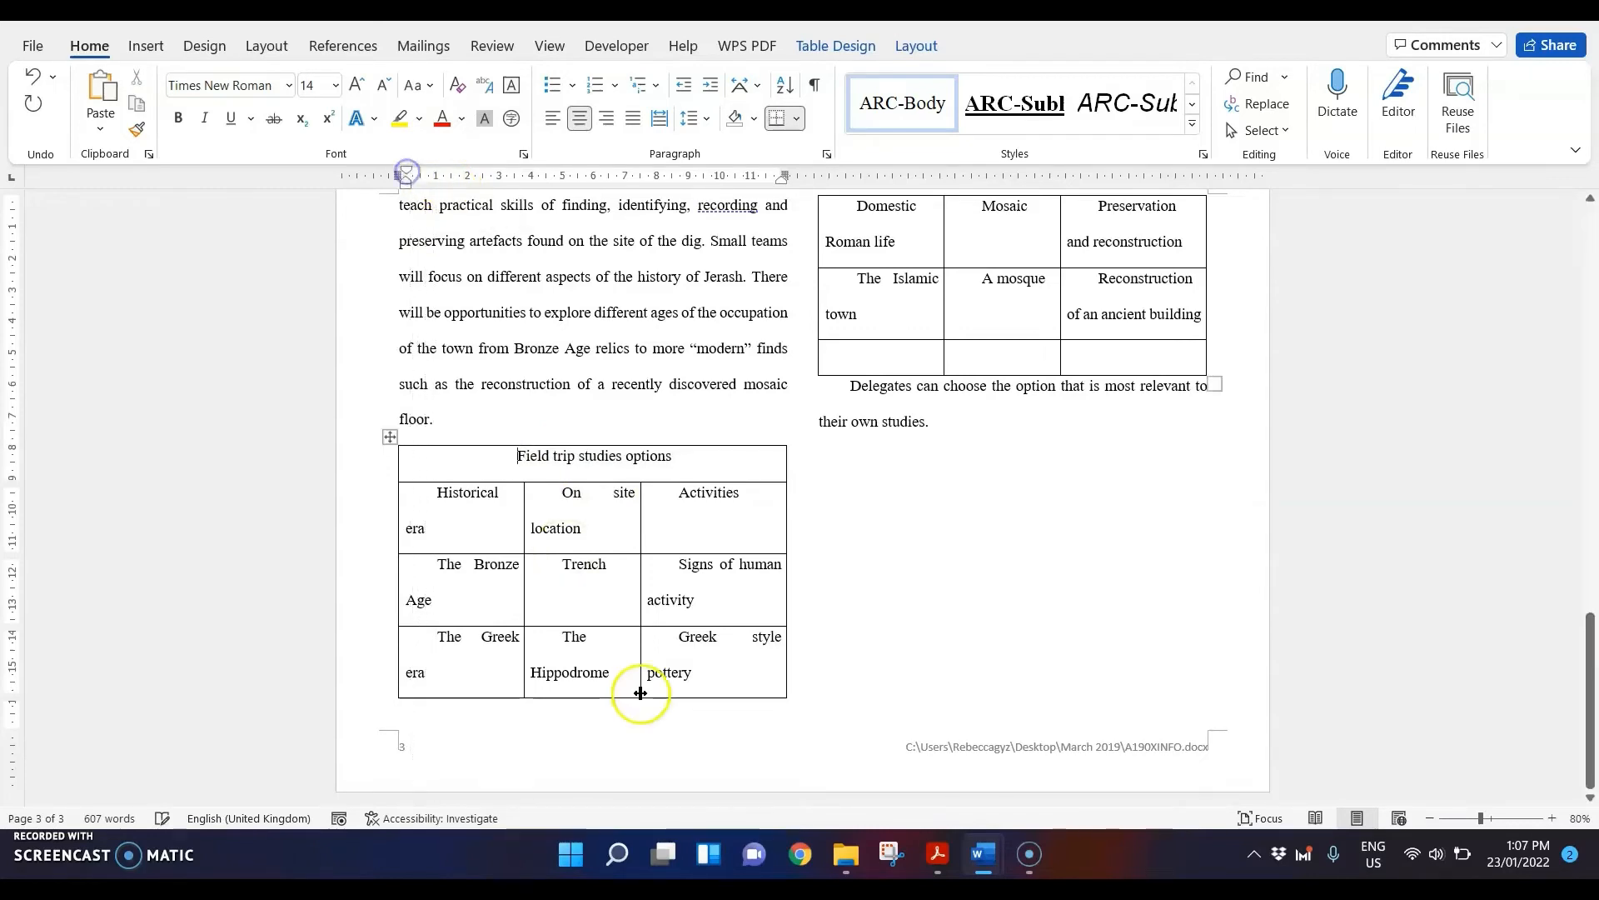
- Shade the merged first-row cell with a light grey background, following the 20–40% given in task 12
left_click(941, 857)
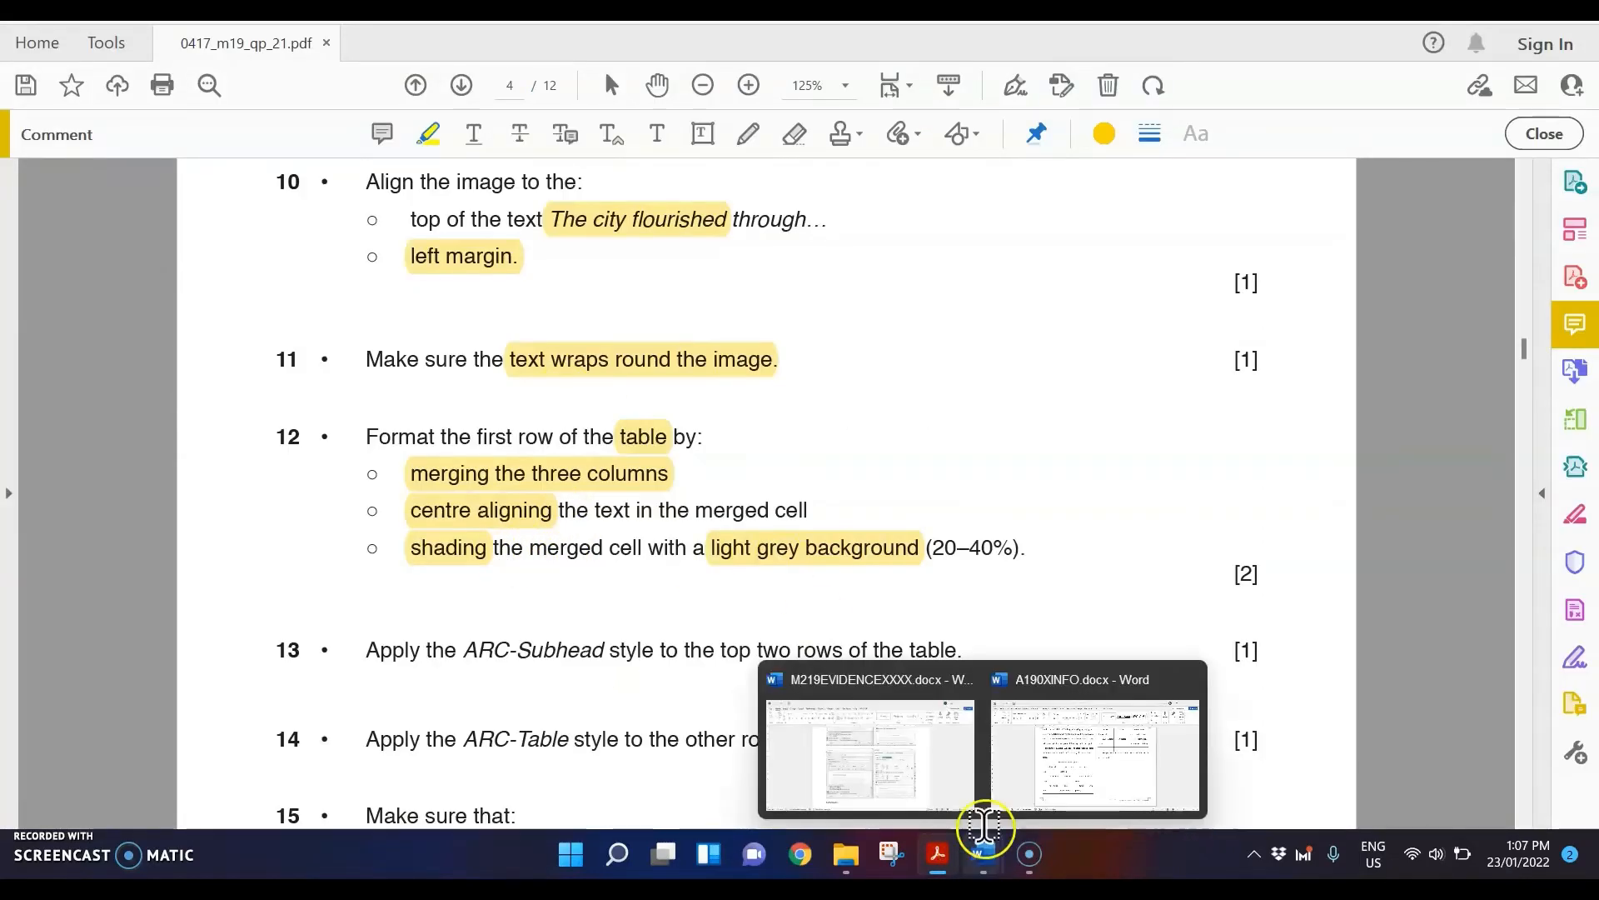
left_click(984, 827)
left_click(755, 123)
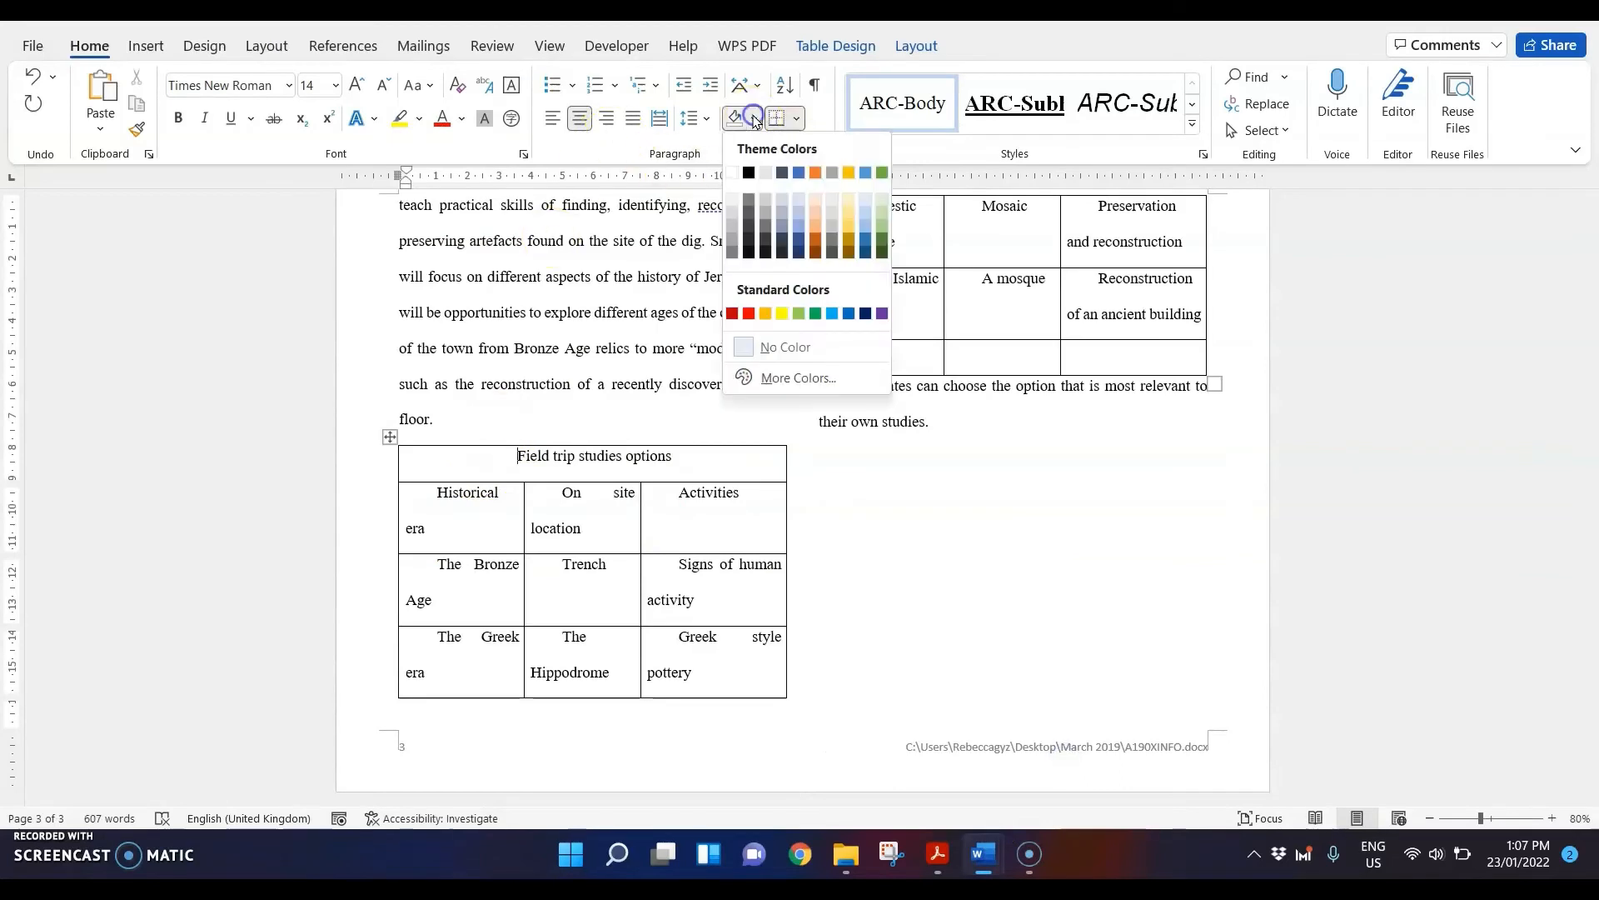
left_click(732, 230)
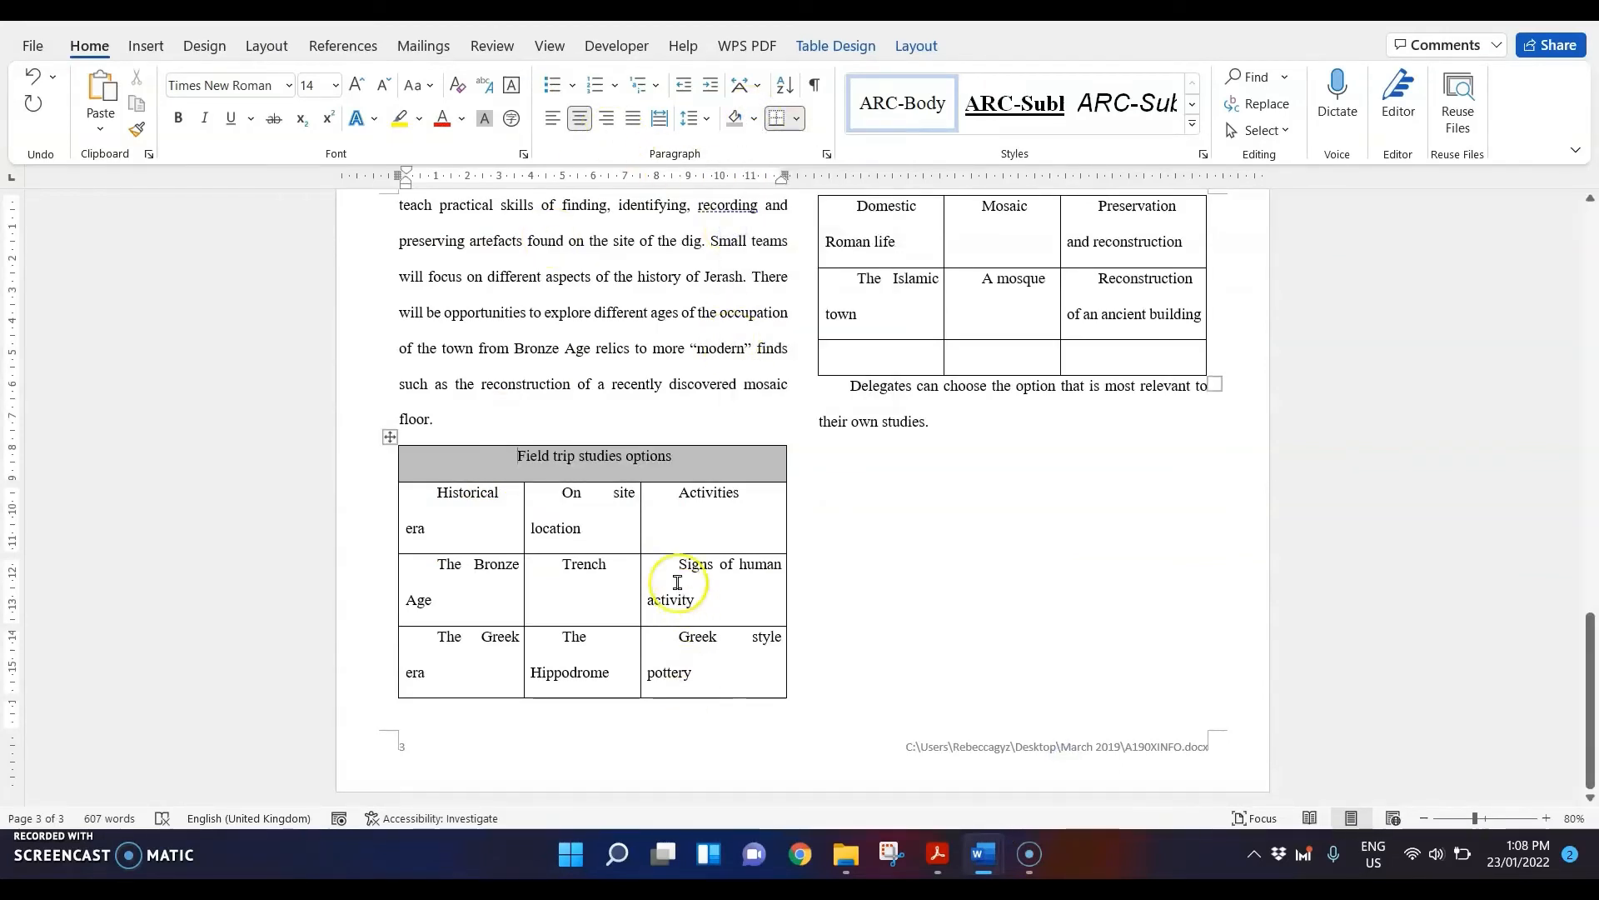
- Switch to the exam paper and highlight "ARC-Subhead" and "top two rows" in task 13
left_click(937, 858)
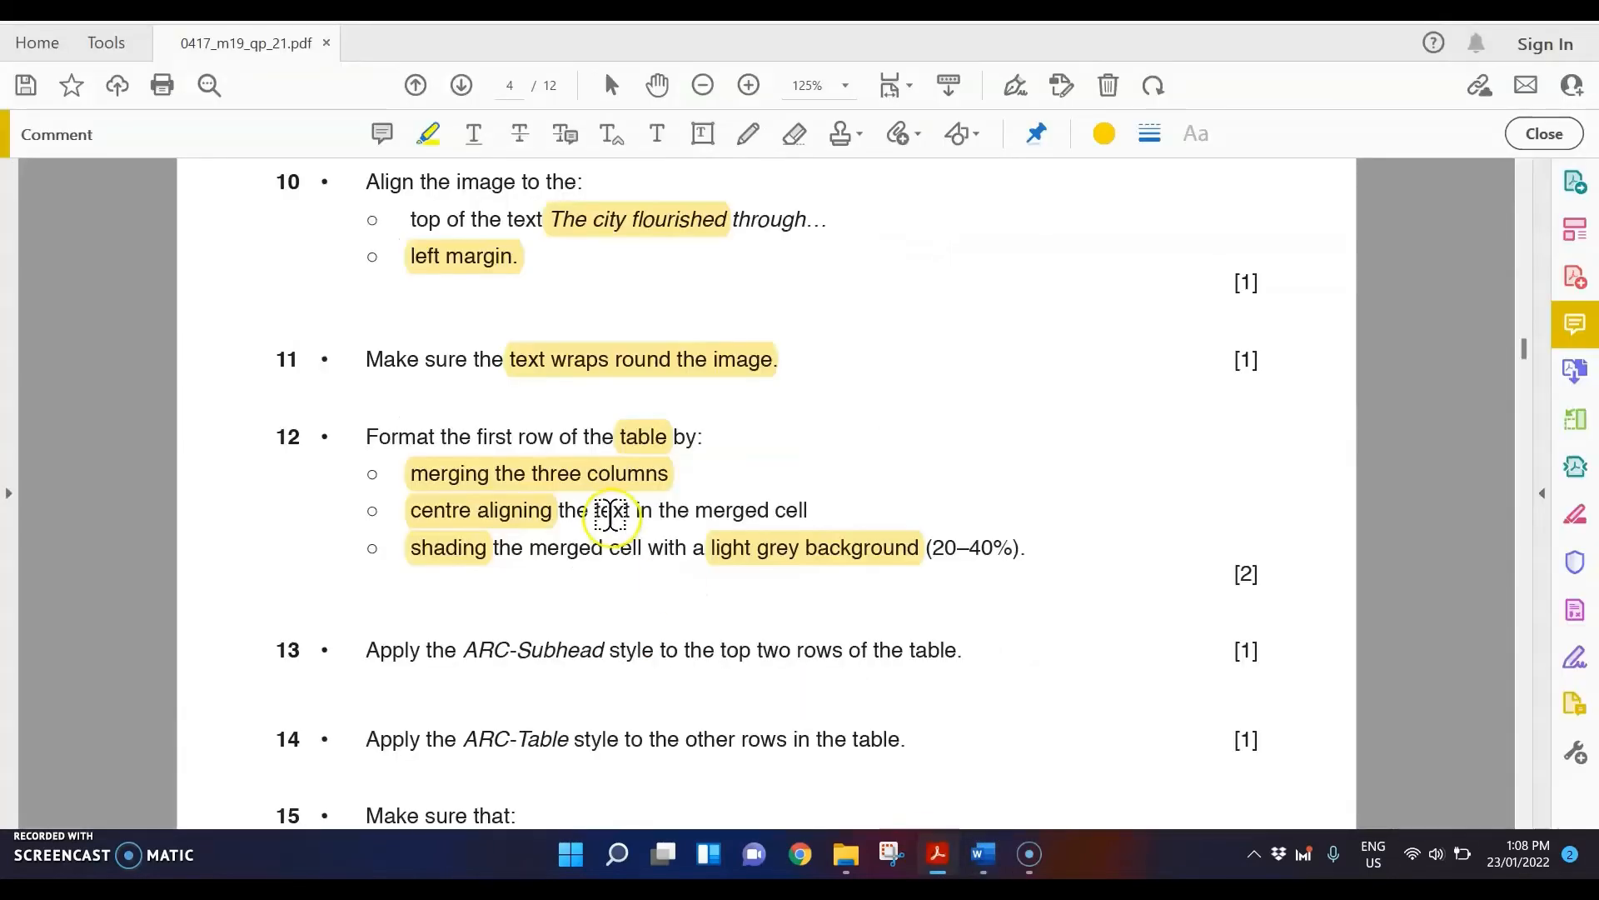
scroll(610, 514, "down", 3)
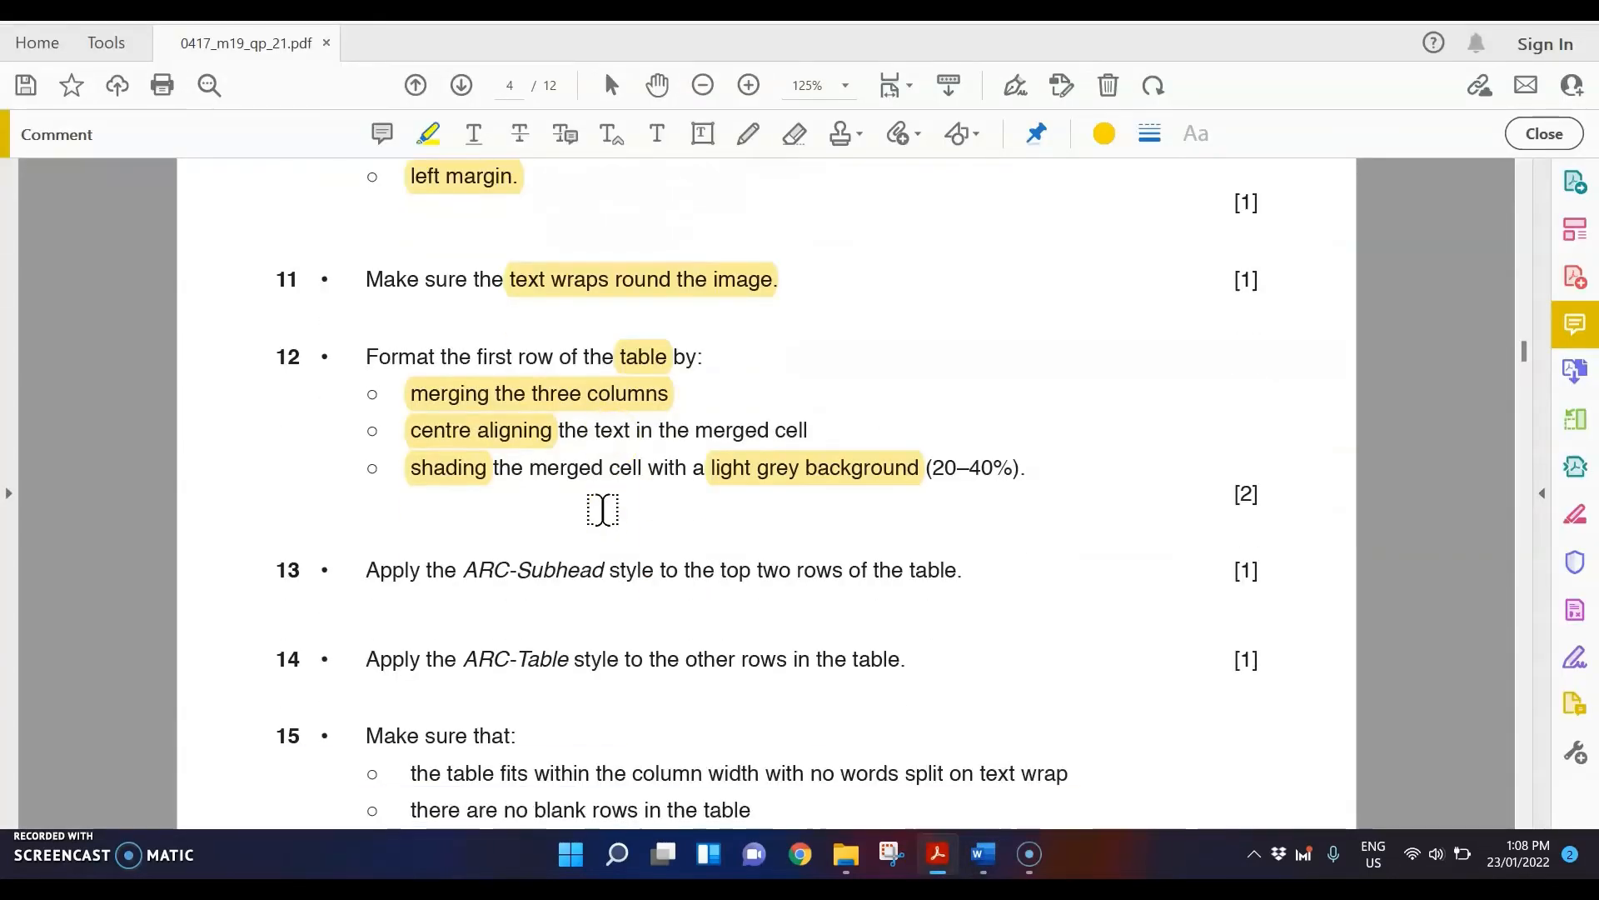
scroll(603, 510, "down", 1)
left_click_drag(463, 492, 605, 496)
left_click_drag(721, 493, 830, 497)
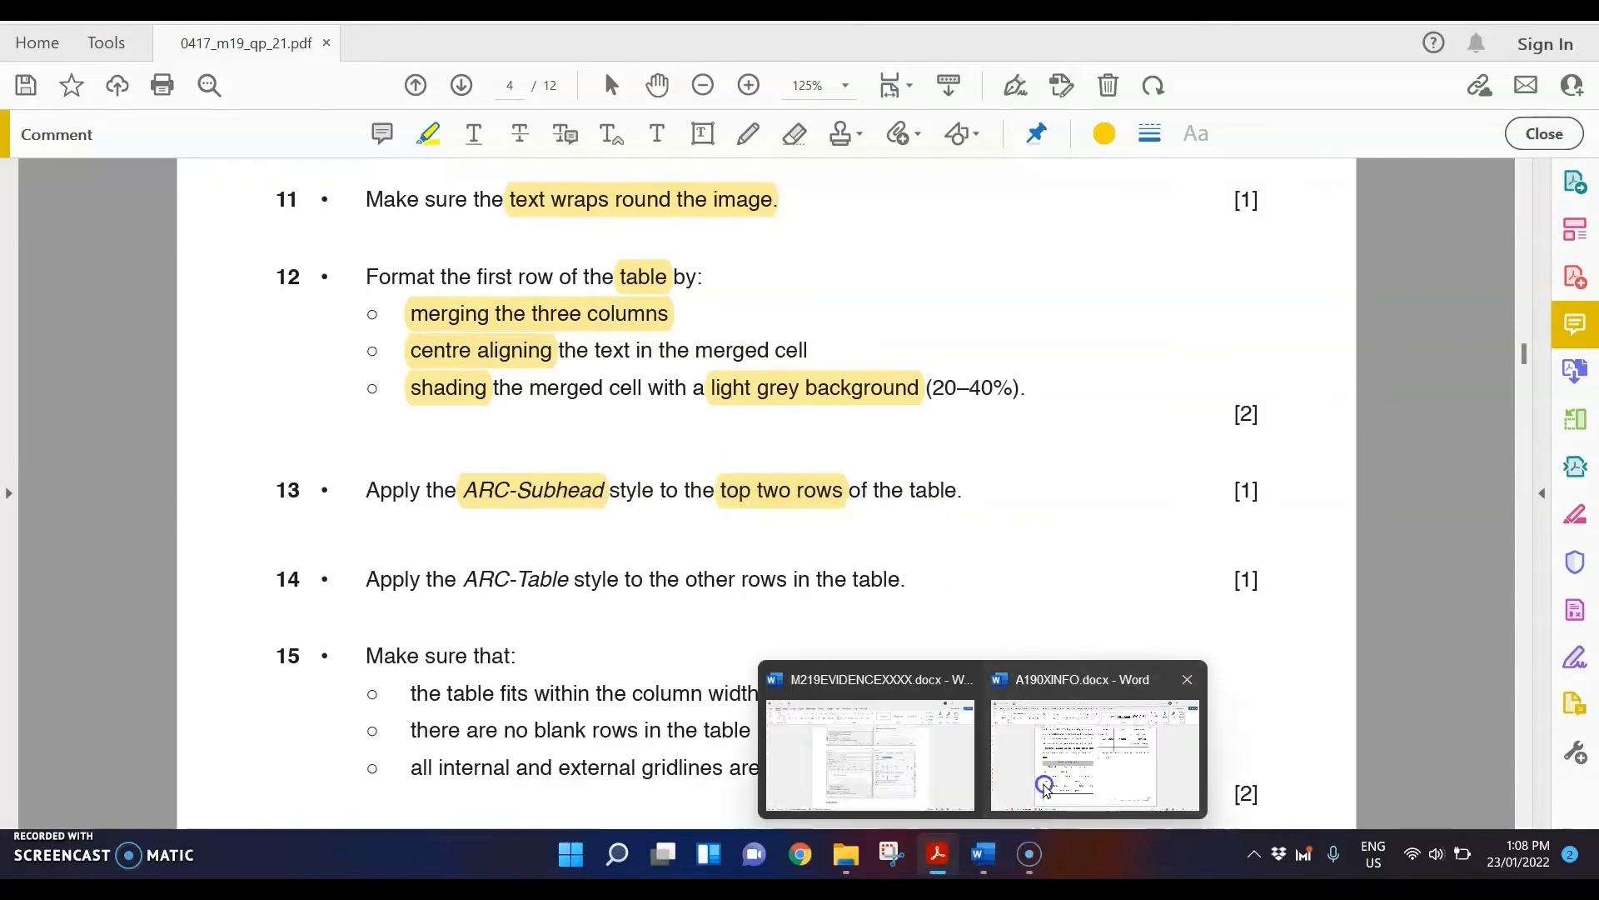
- In A190XINFO.docx, apply the ARC-Subhead style to the top two rows of the table
left_click(1043, 783)
left_click_drag(522, 454, 489, 506)
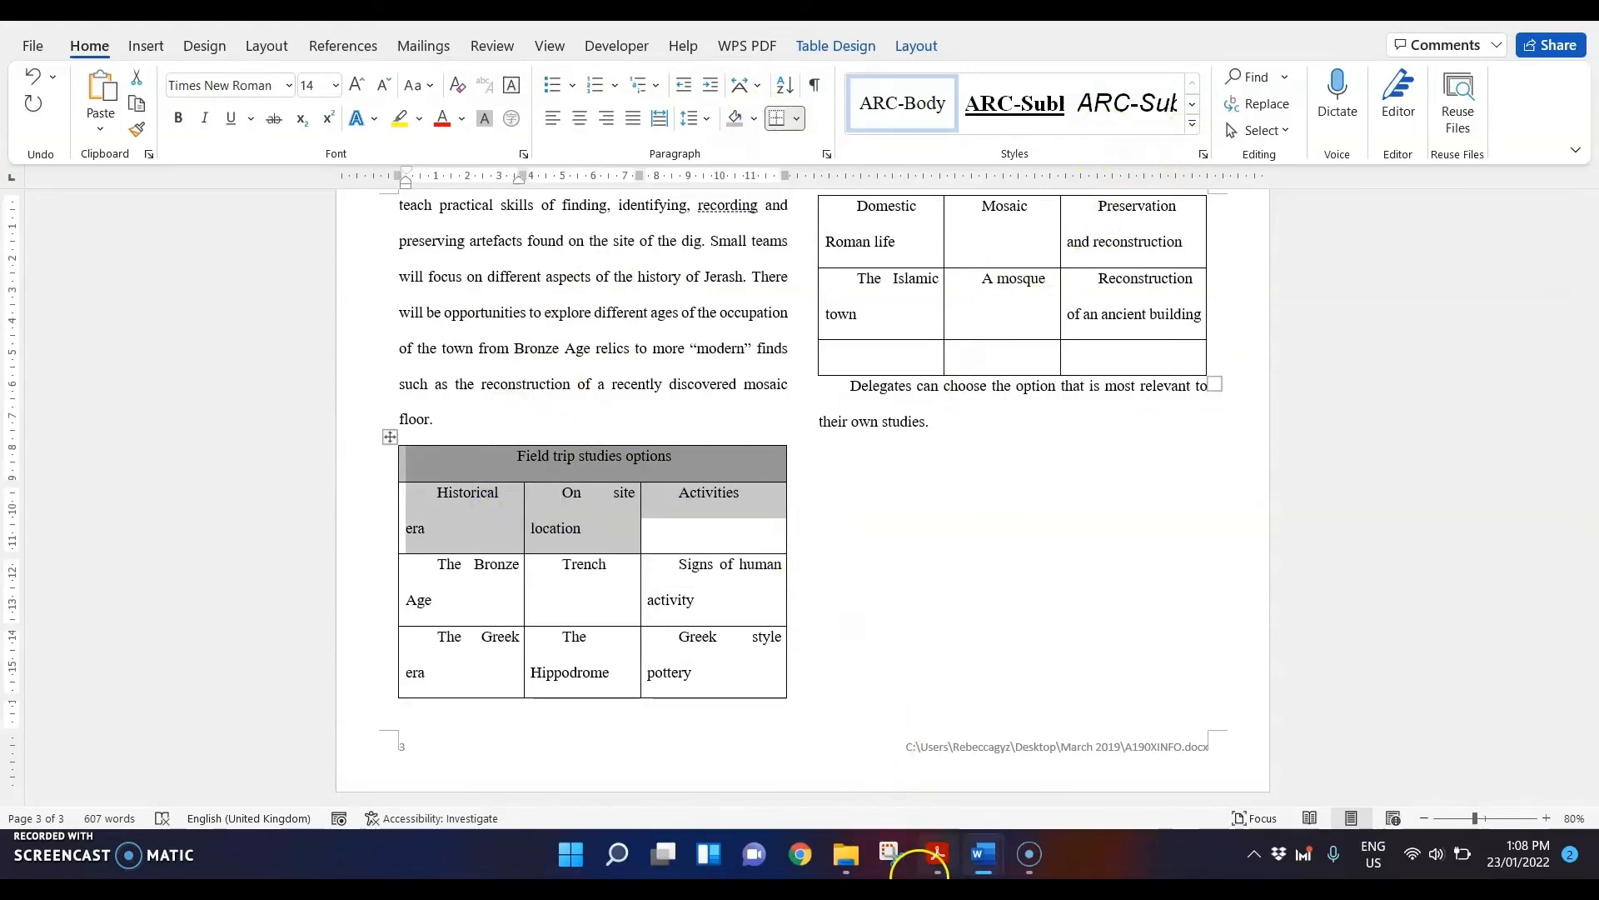
left_click(934, 858)
left_click(982, 854)
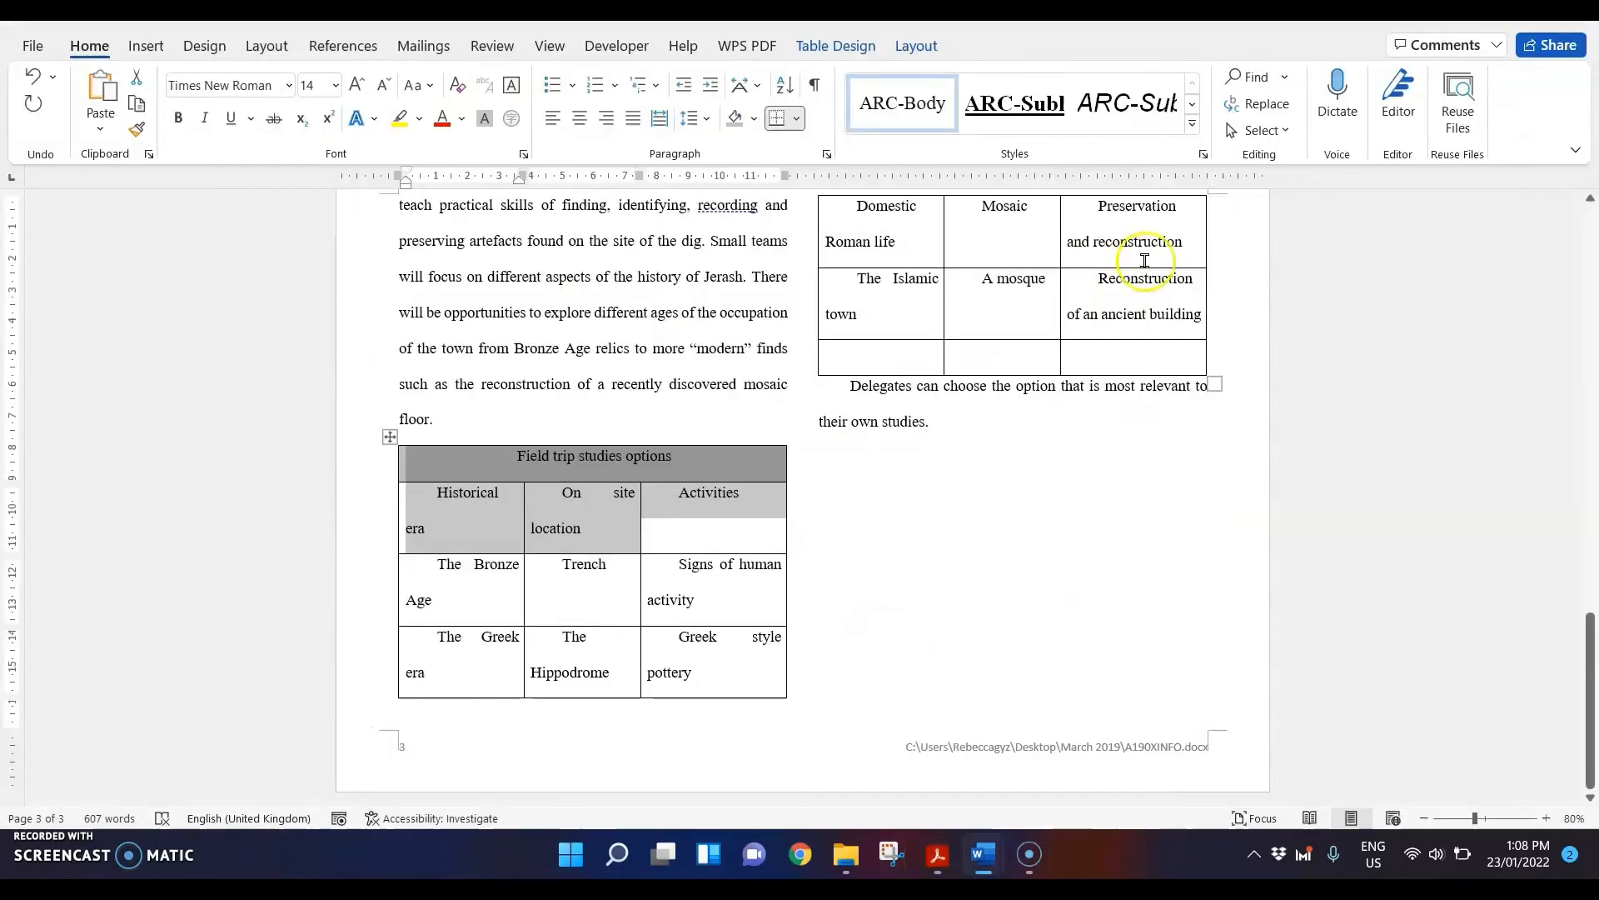
left_click(1126, 102)
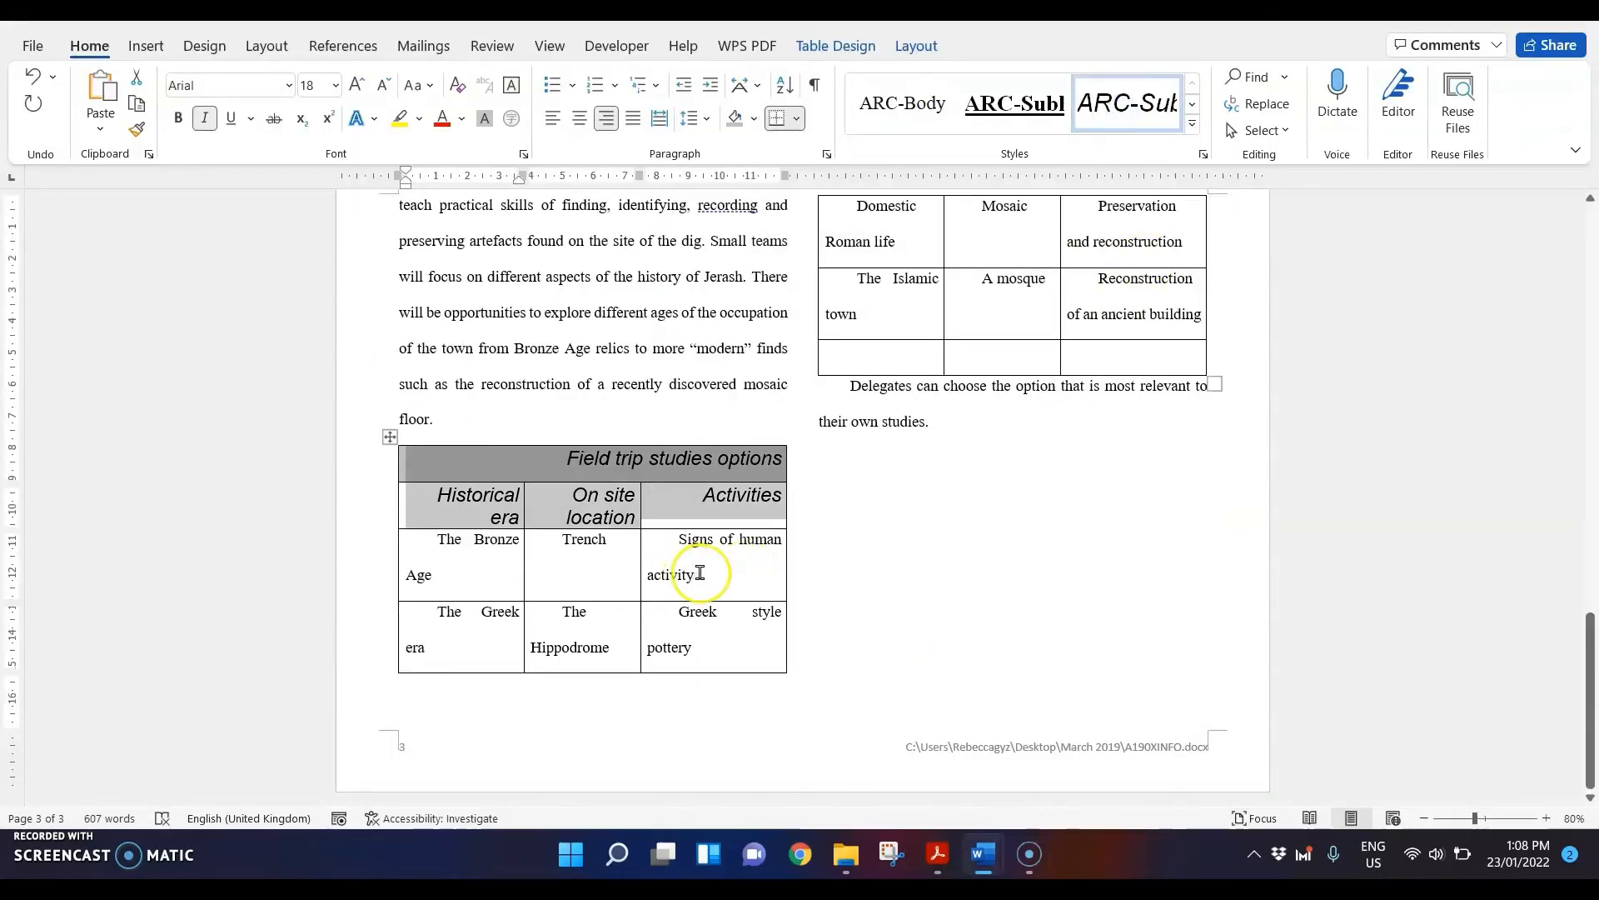
- Highlight "ARC-Table" in task 14 of the exam paper and apply that style to the table rows below the top two in A190XINFO.docx
left_click(936, 853)
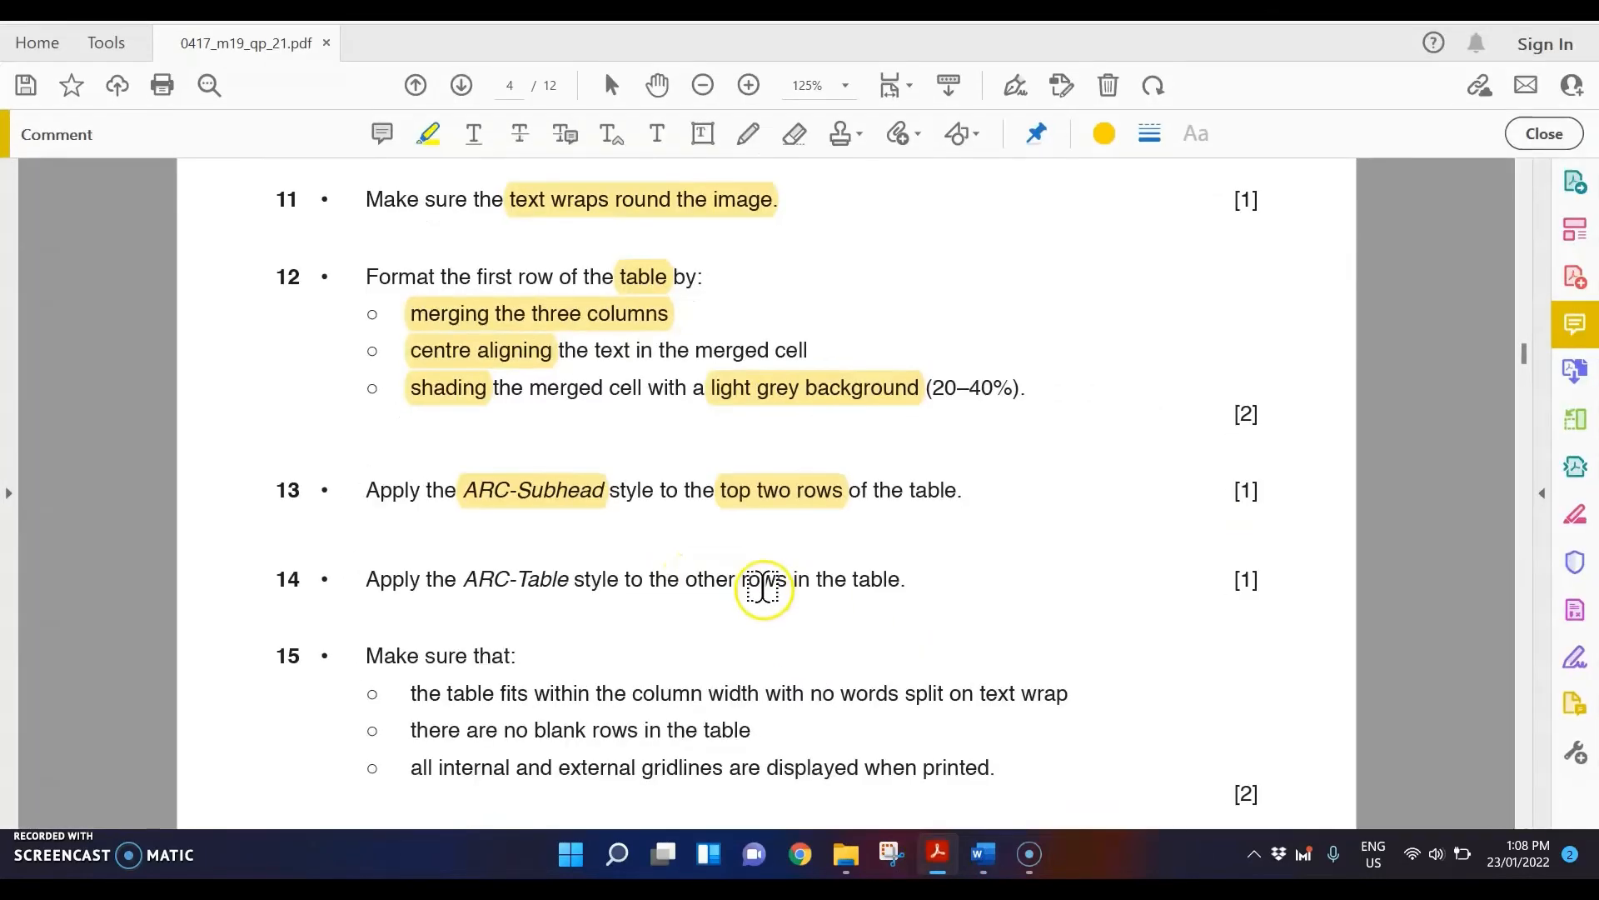
left_click_drag(463, 578, 570, 578)
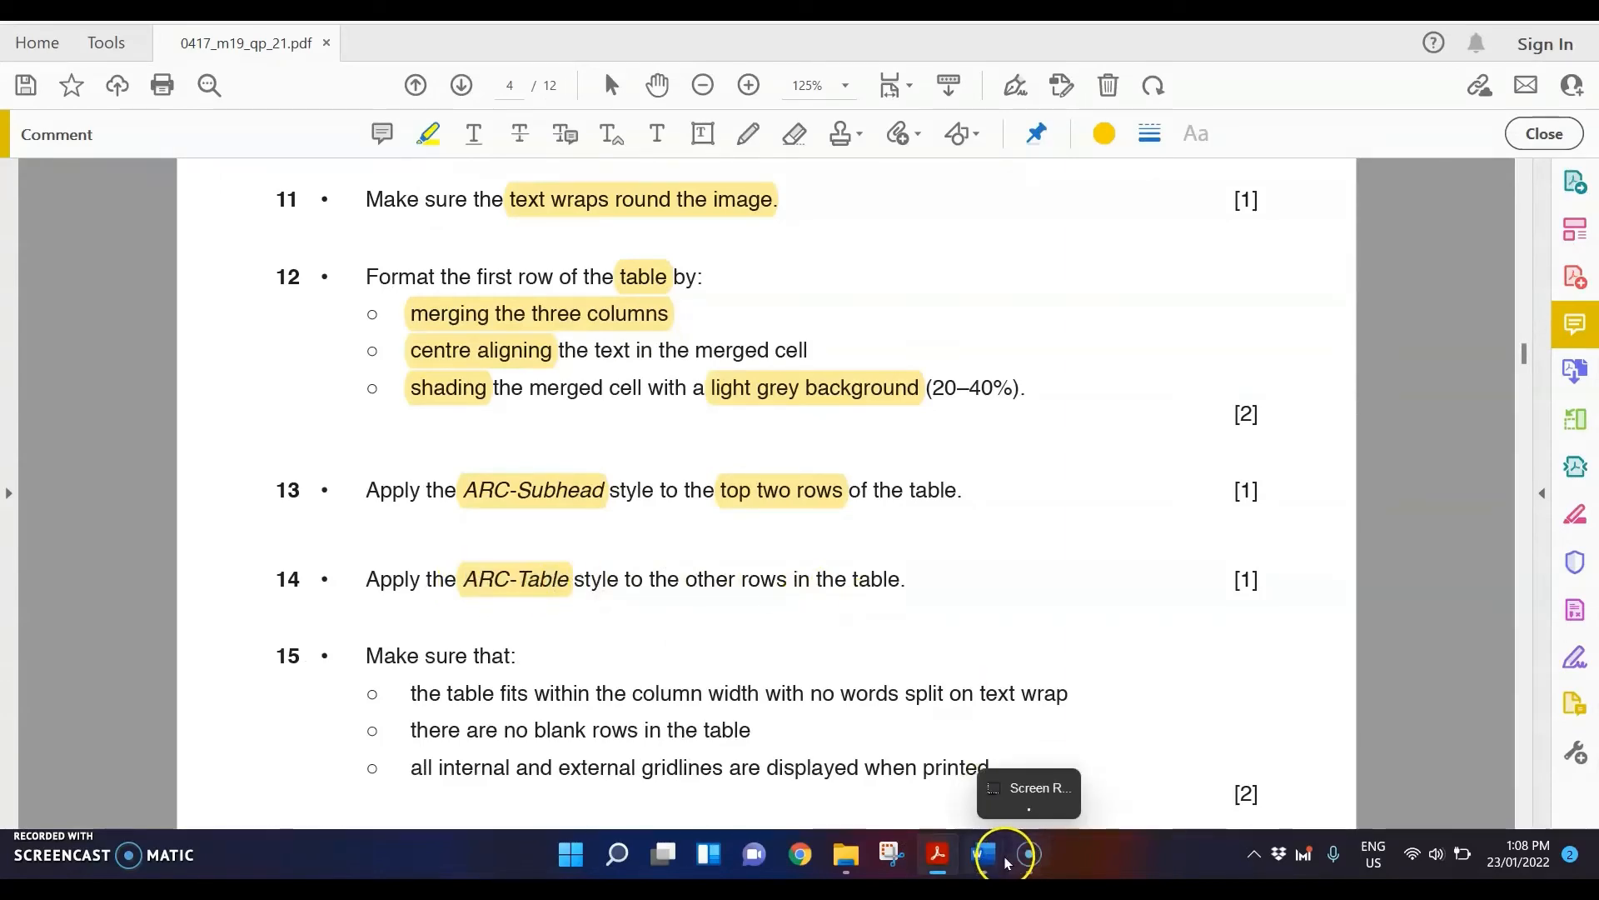
mouse_move(983, 854)
left_click(1041, 755)
scroll(731, 617, "up", 2)
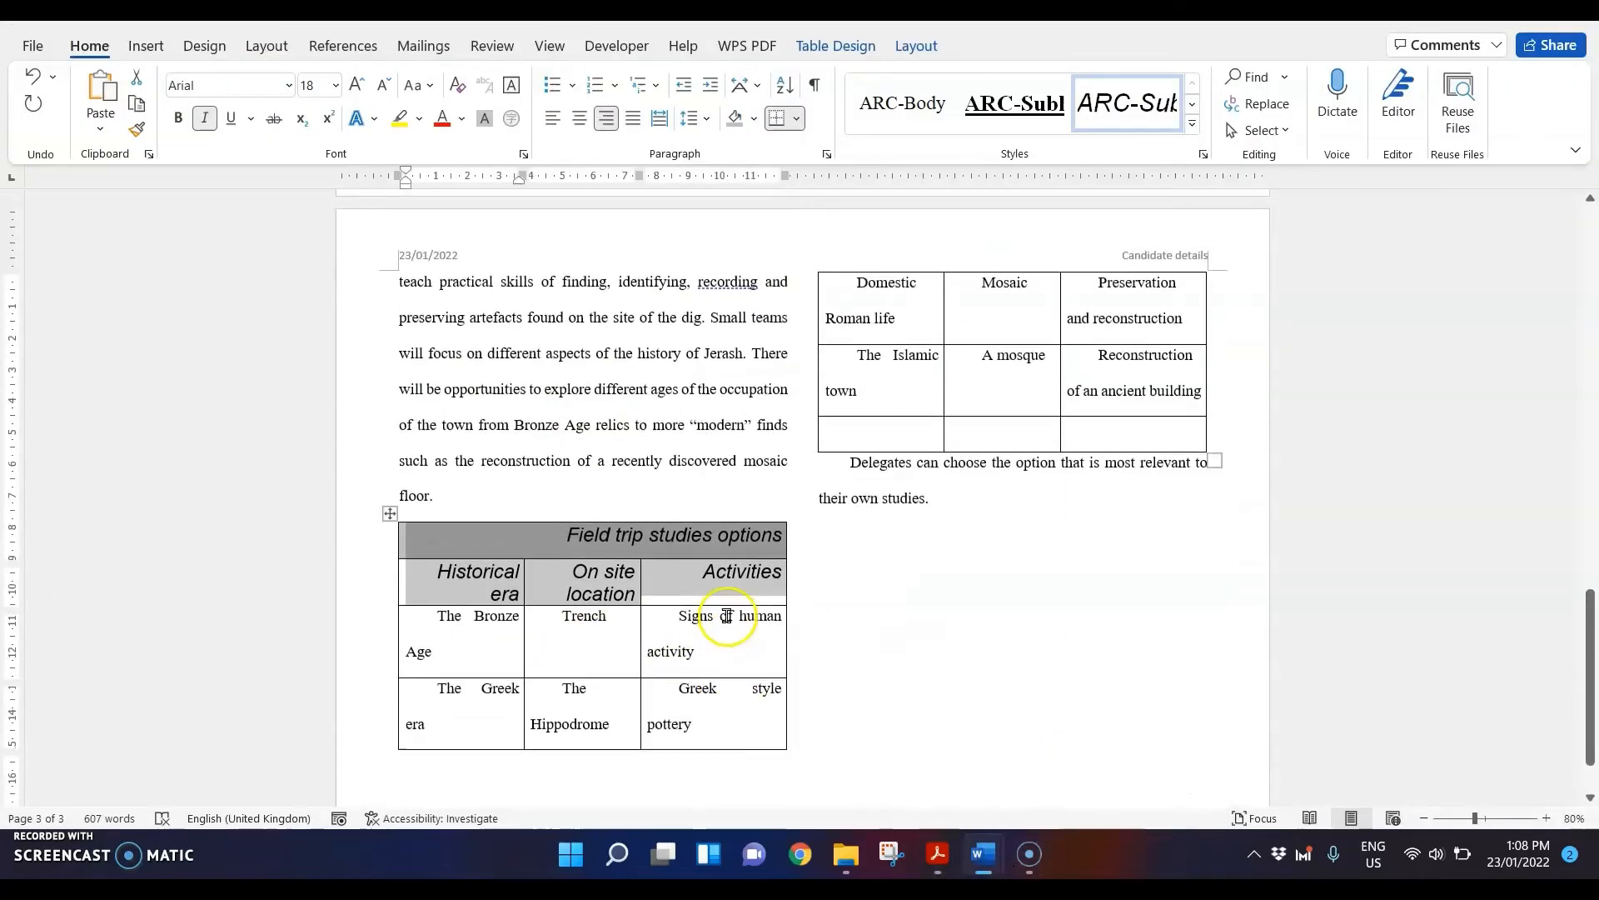
left_click_drag(708, 617, 1091, 430)
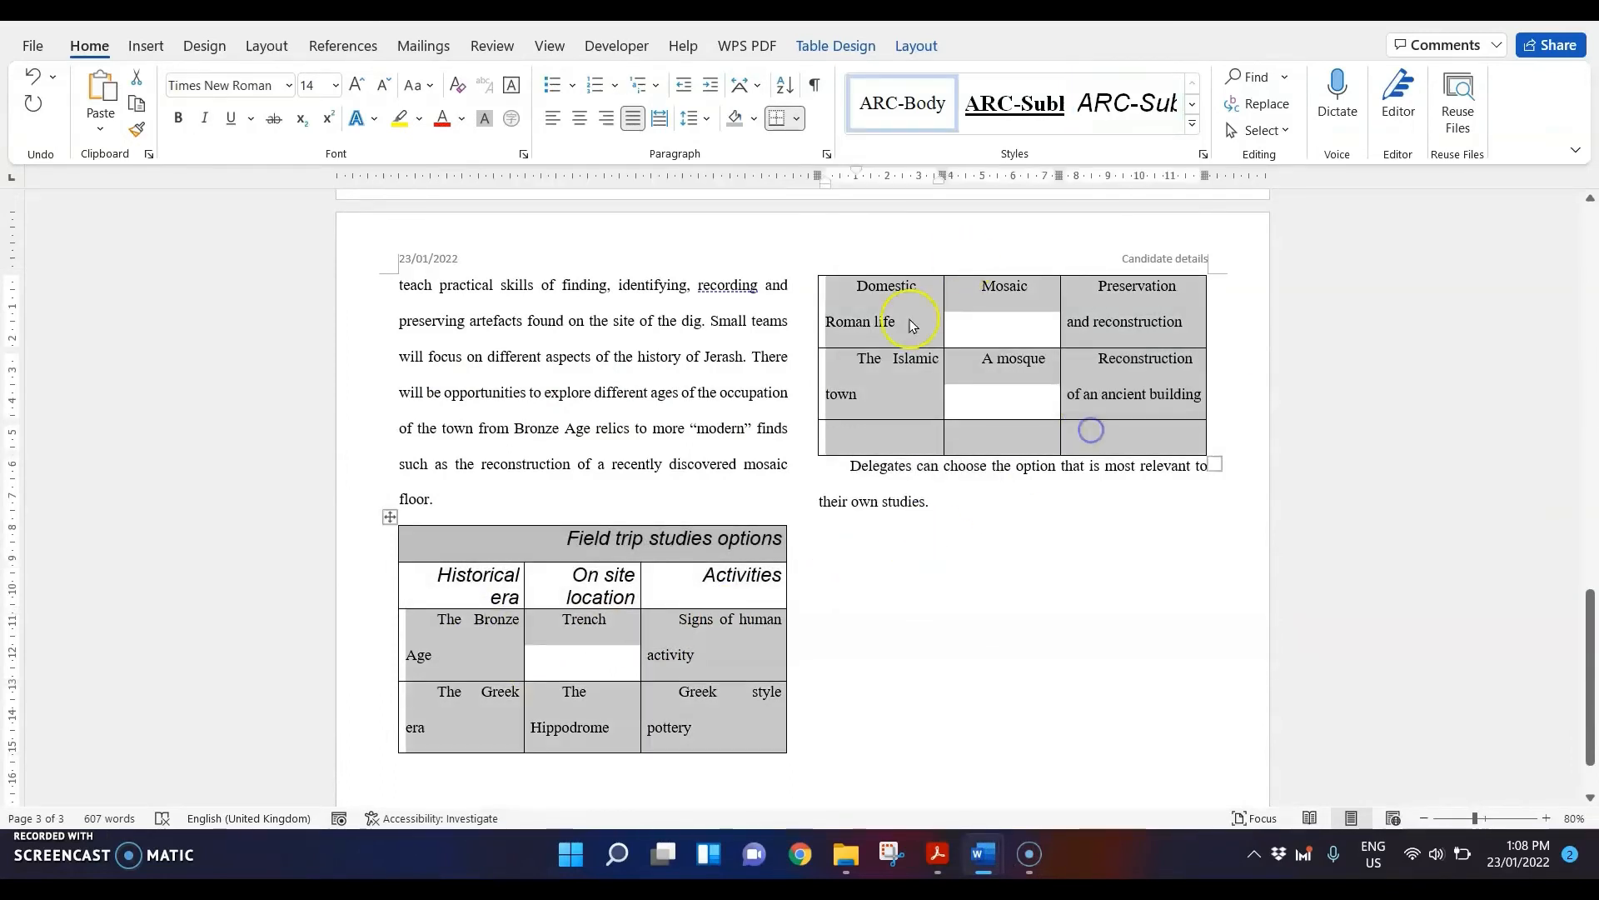
left_click(1197, 133)
left_click(906, 161)
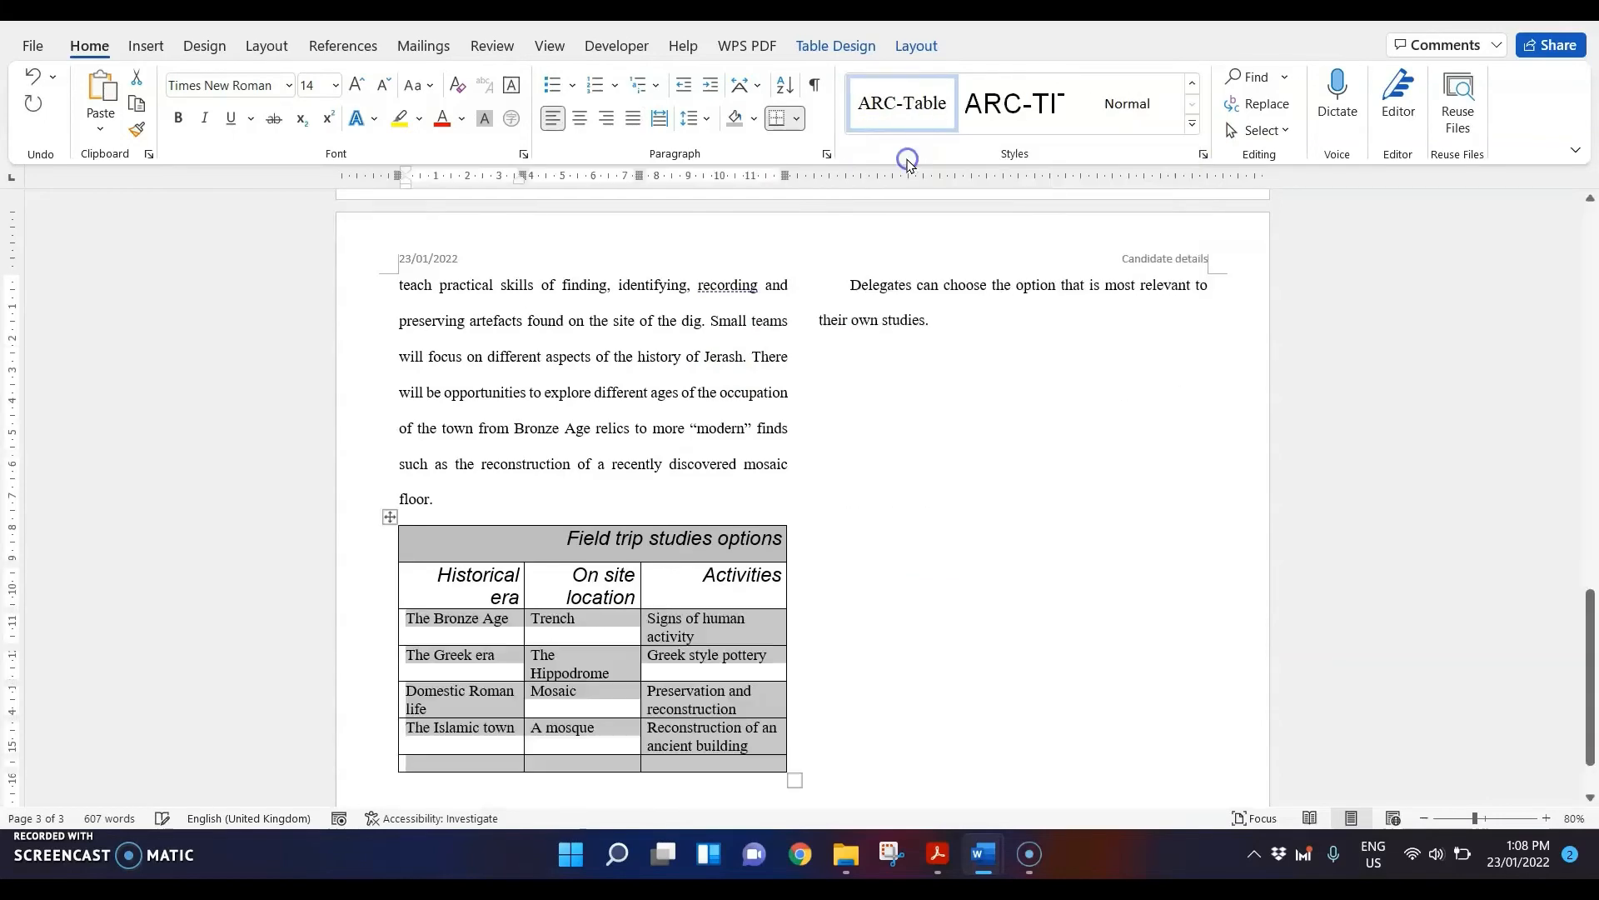
left_click(914, 560)
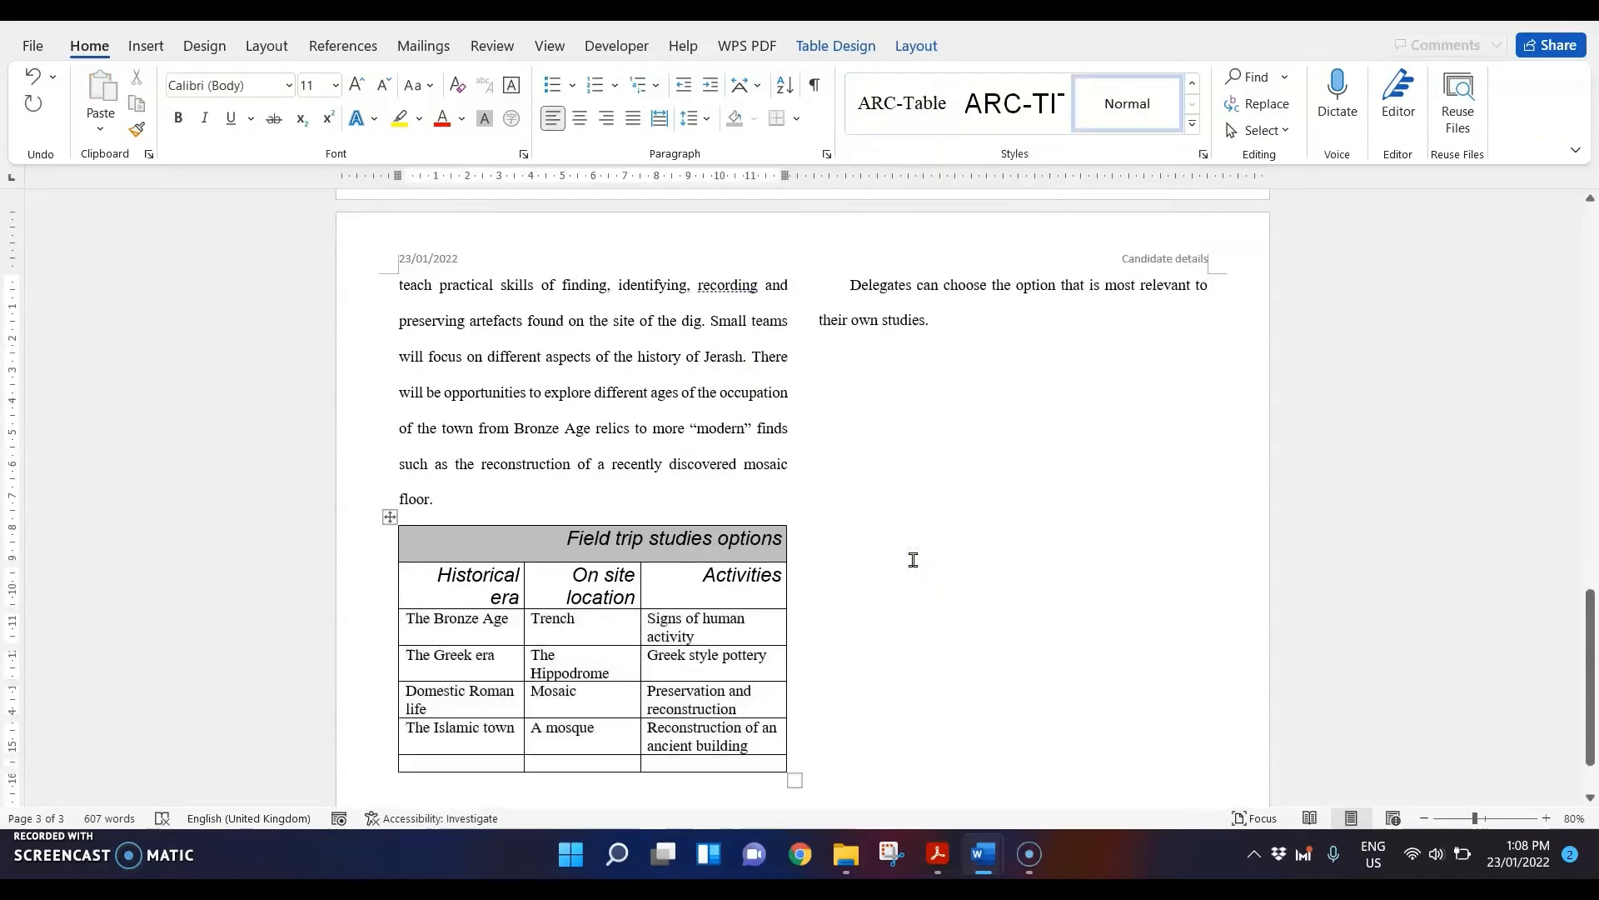
- In task 15, highlight "within the column width", "no words split on text wrap", "no blank rows" and "all internal and external gridlines"
left_click(941, 851)
scroll(833, 592, "down", 2)
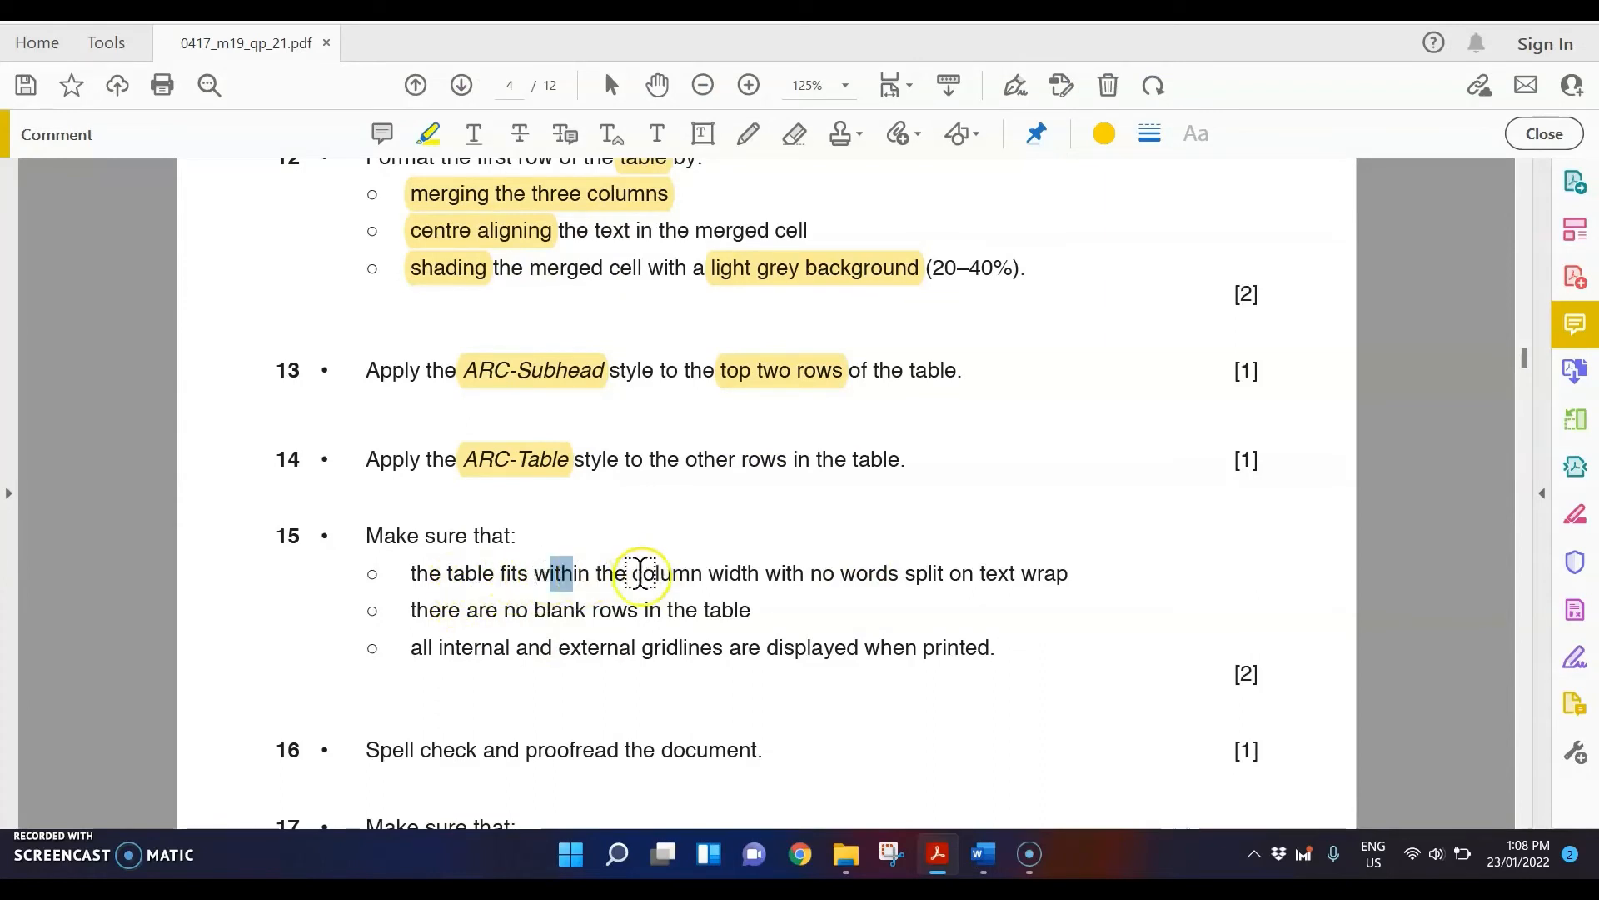
left_click_drag(534, 573, 1049, 573)
left_click_drag(505, 611, 617, 612)
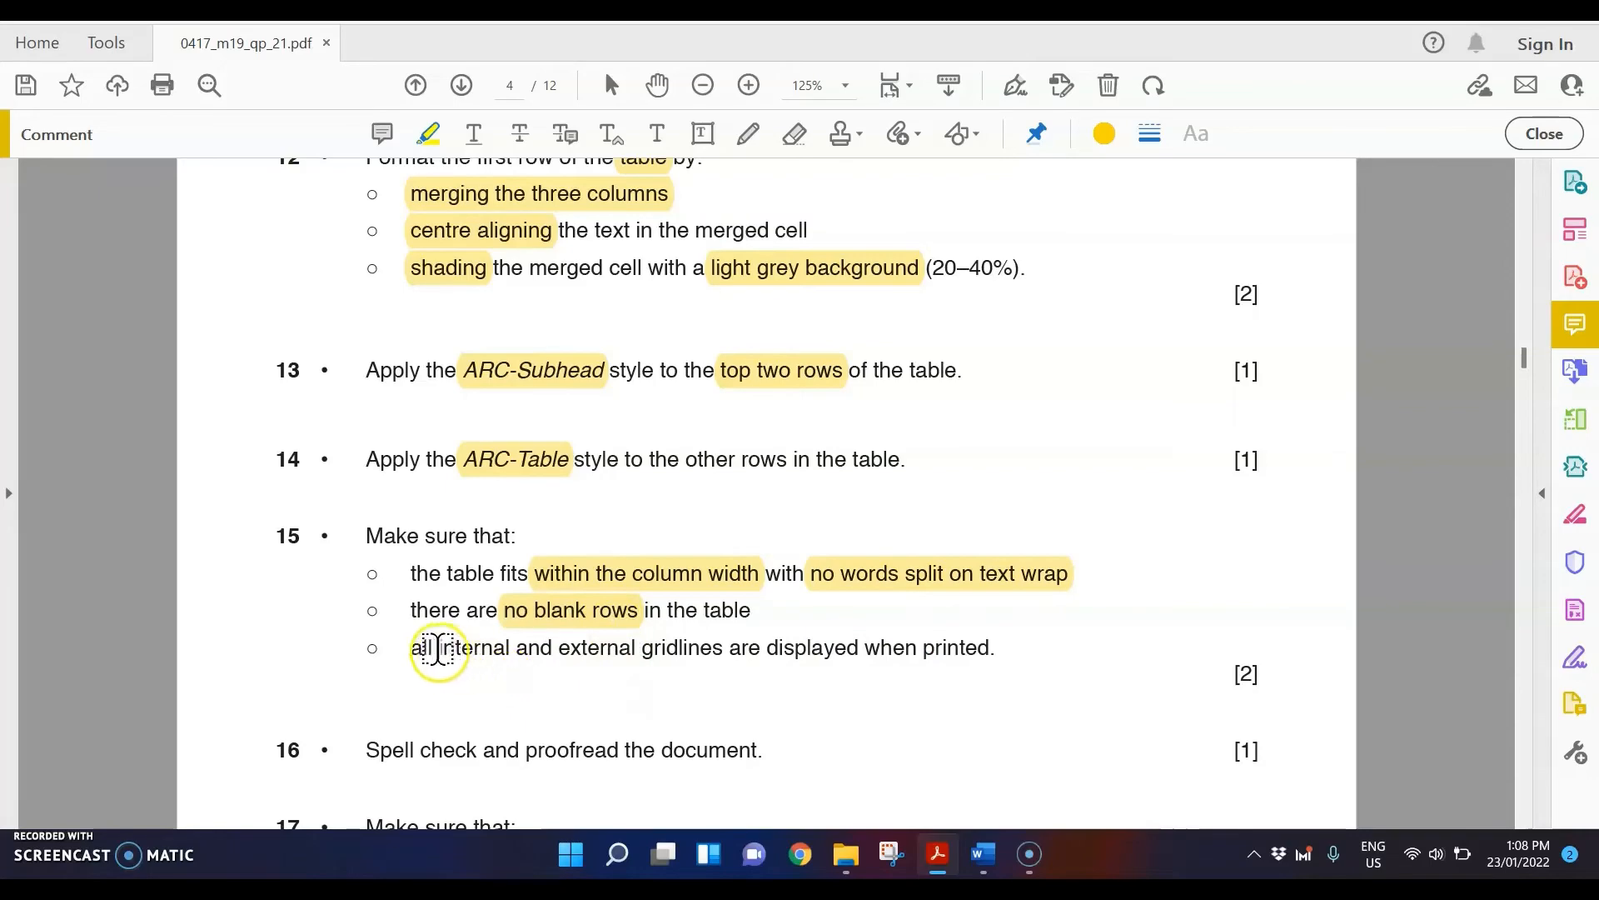
left_click_drag(413, 648, 704, 654)
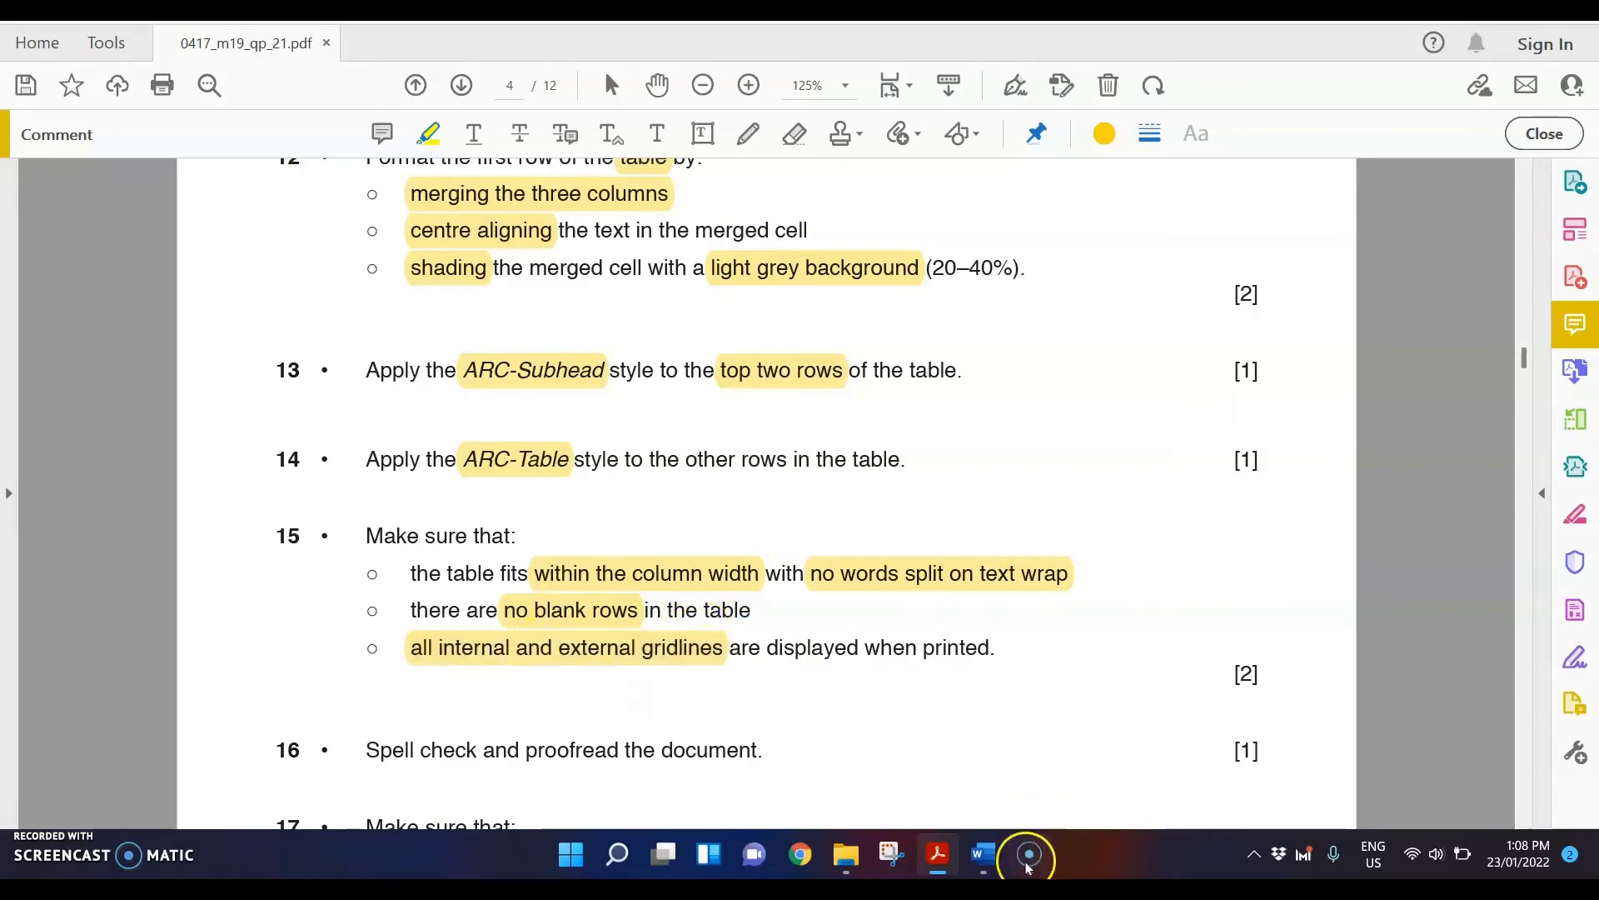
- In A190XINFO.docx, delete the entire blank row at the end of the field trip studies table
mouse_move(983, 856)
left_click(1059, 774)
scroll(892, 592, "down", 2)
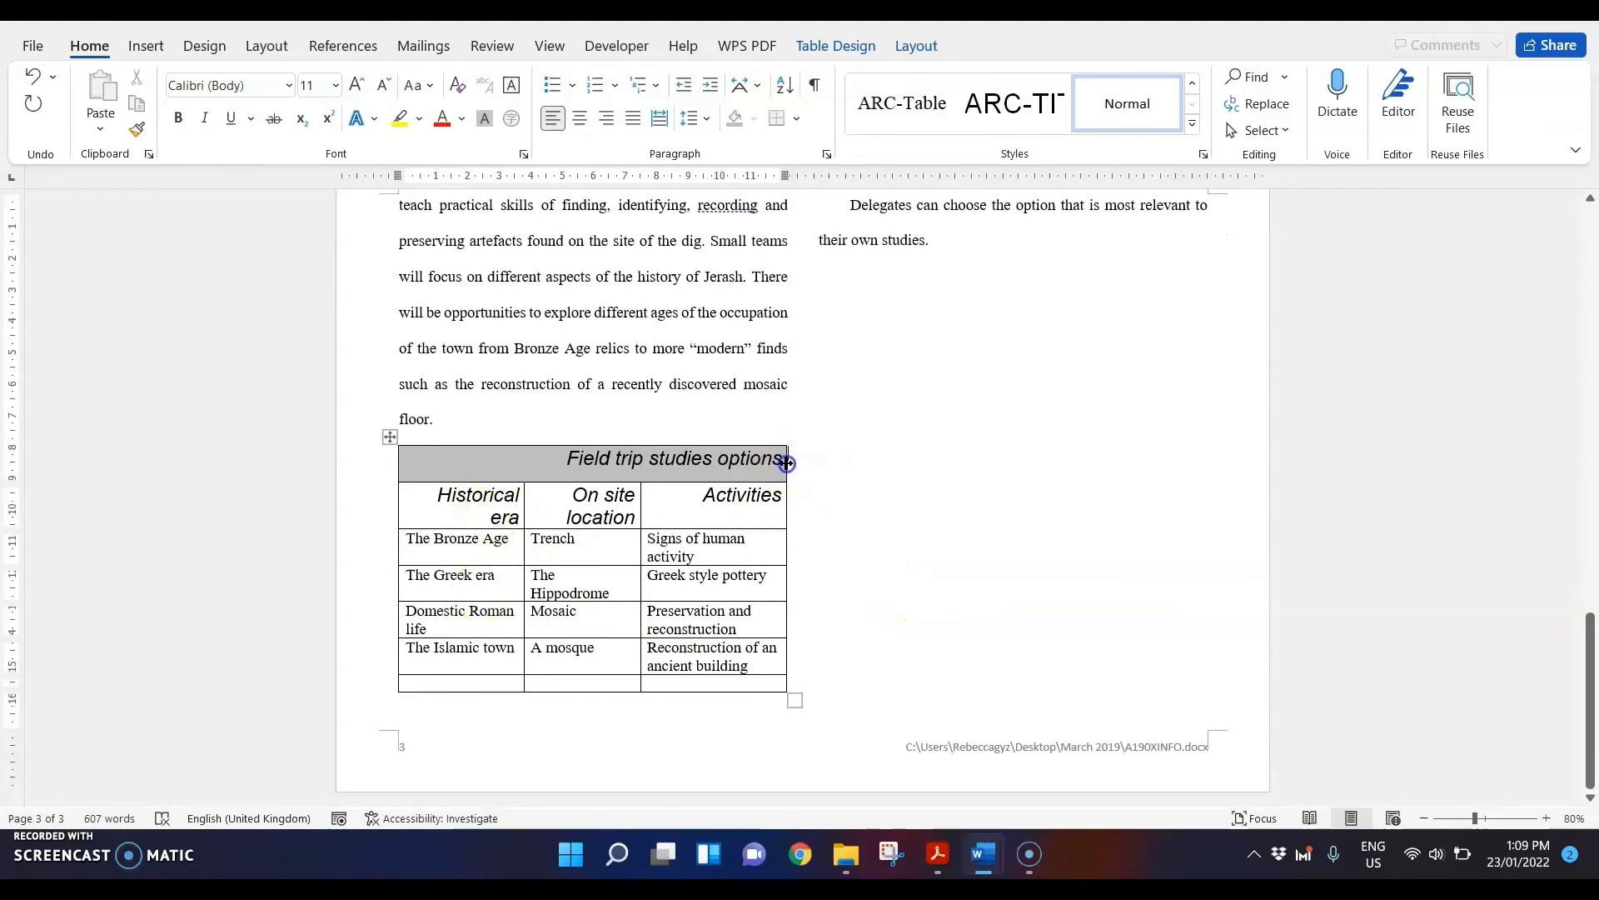
left_click_drag(787, 463, 787, 463)
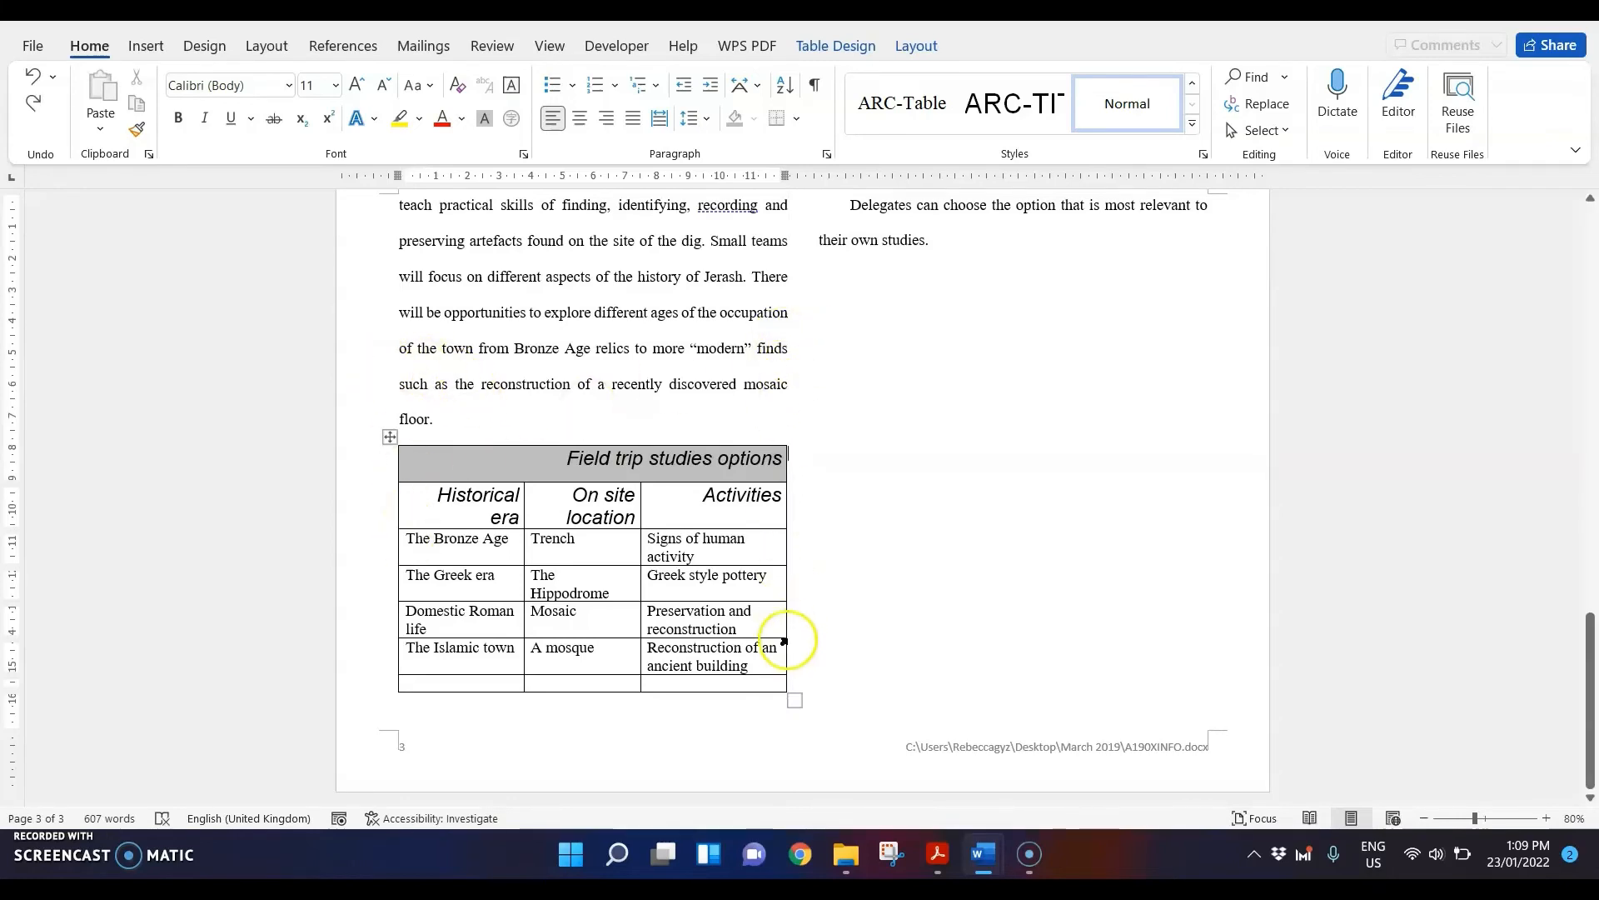
left_click_drag(510, 683, 659, 682)
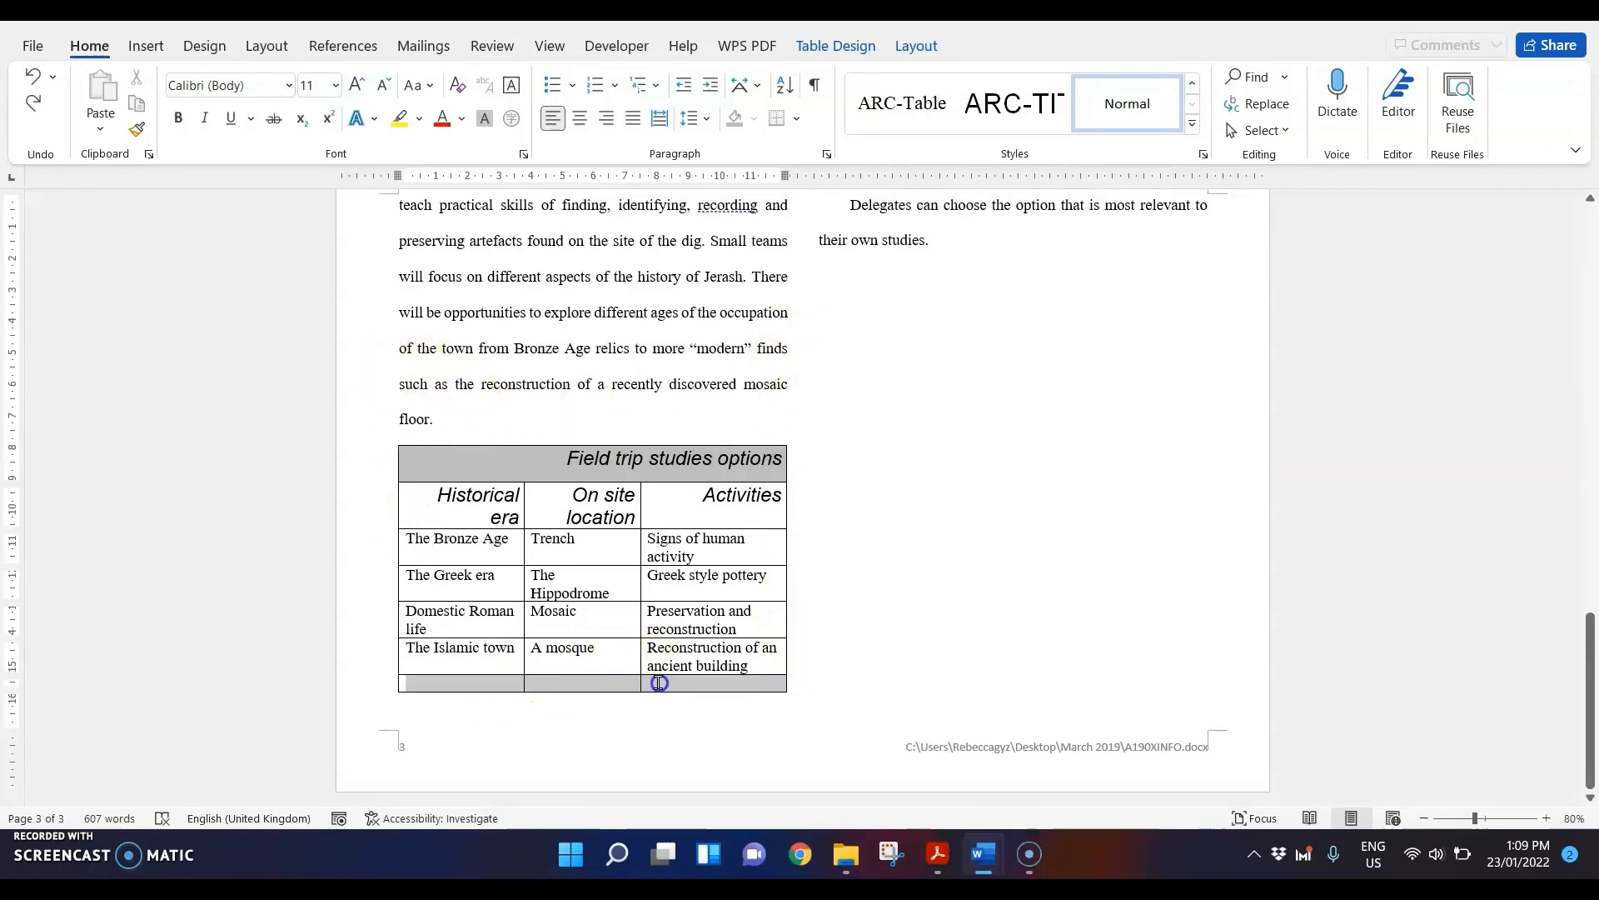
right_click(664, 682)
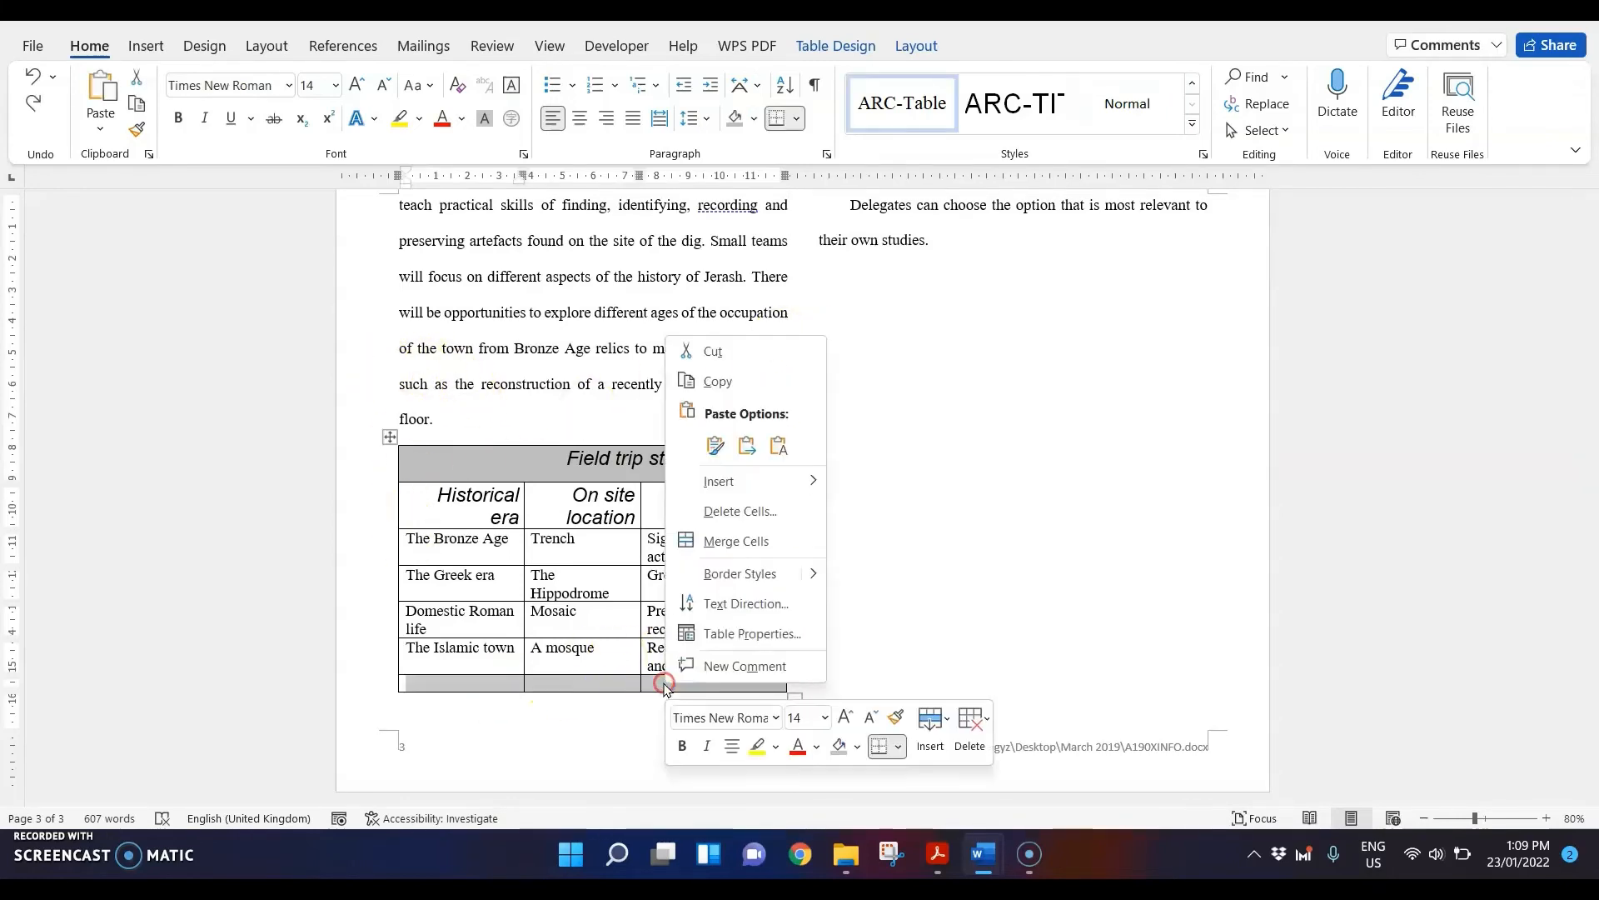
left_click(752, 508)
left_click(754, 397)
left_click(746, 448)
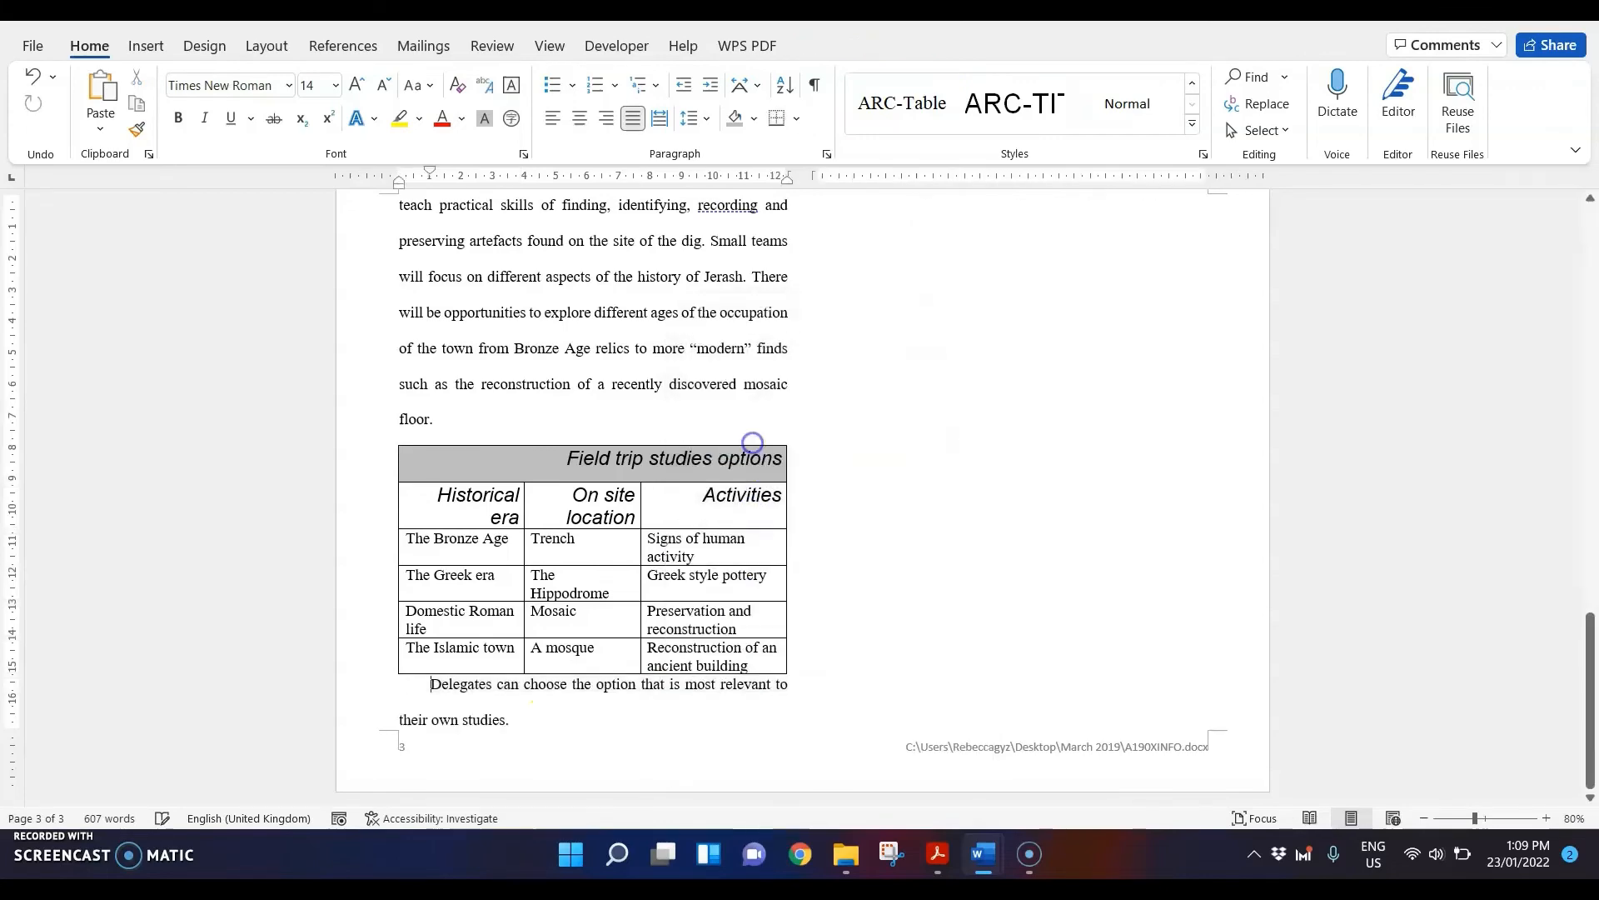
- Return to the exam paper, highlight "no widows or orphans" in task 17 and read its remaining requirements
left_click(937, 854)
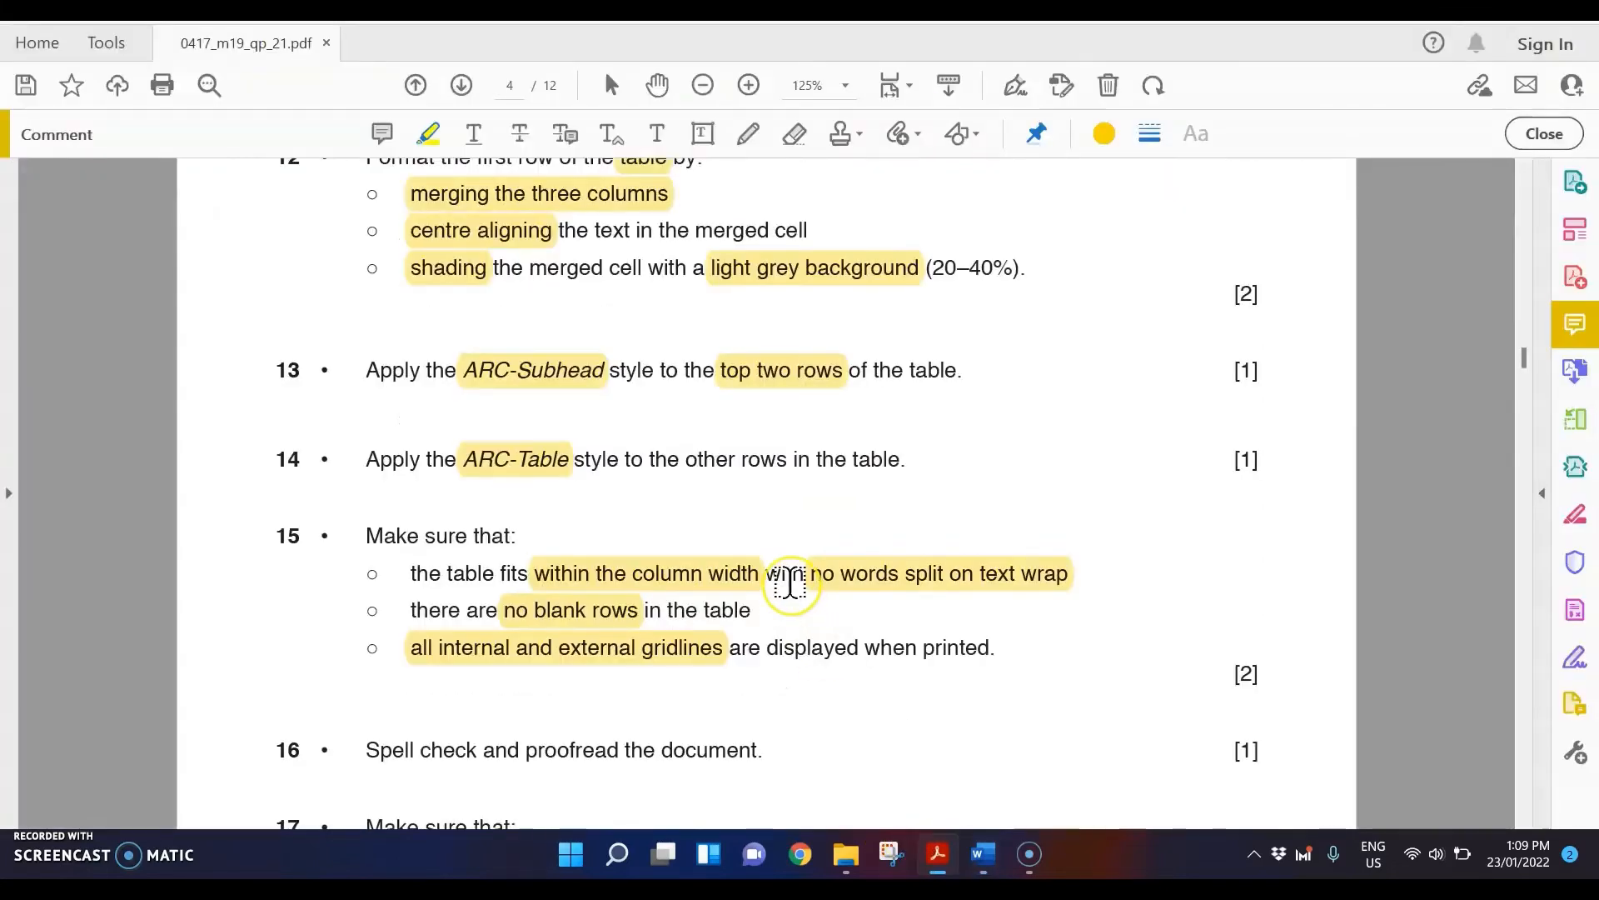
scroll(791, 582, "down", 2)
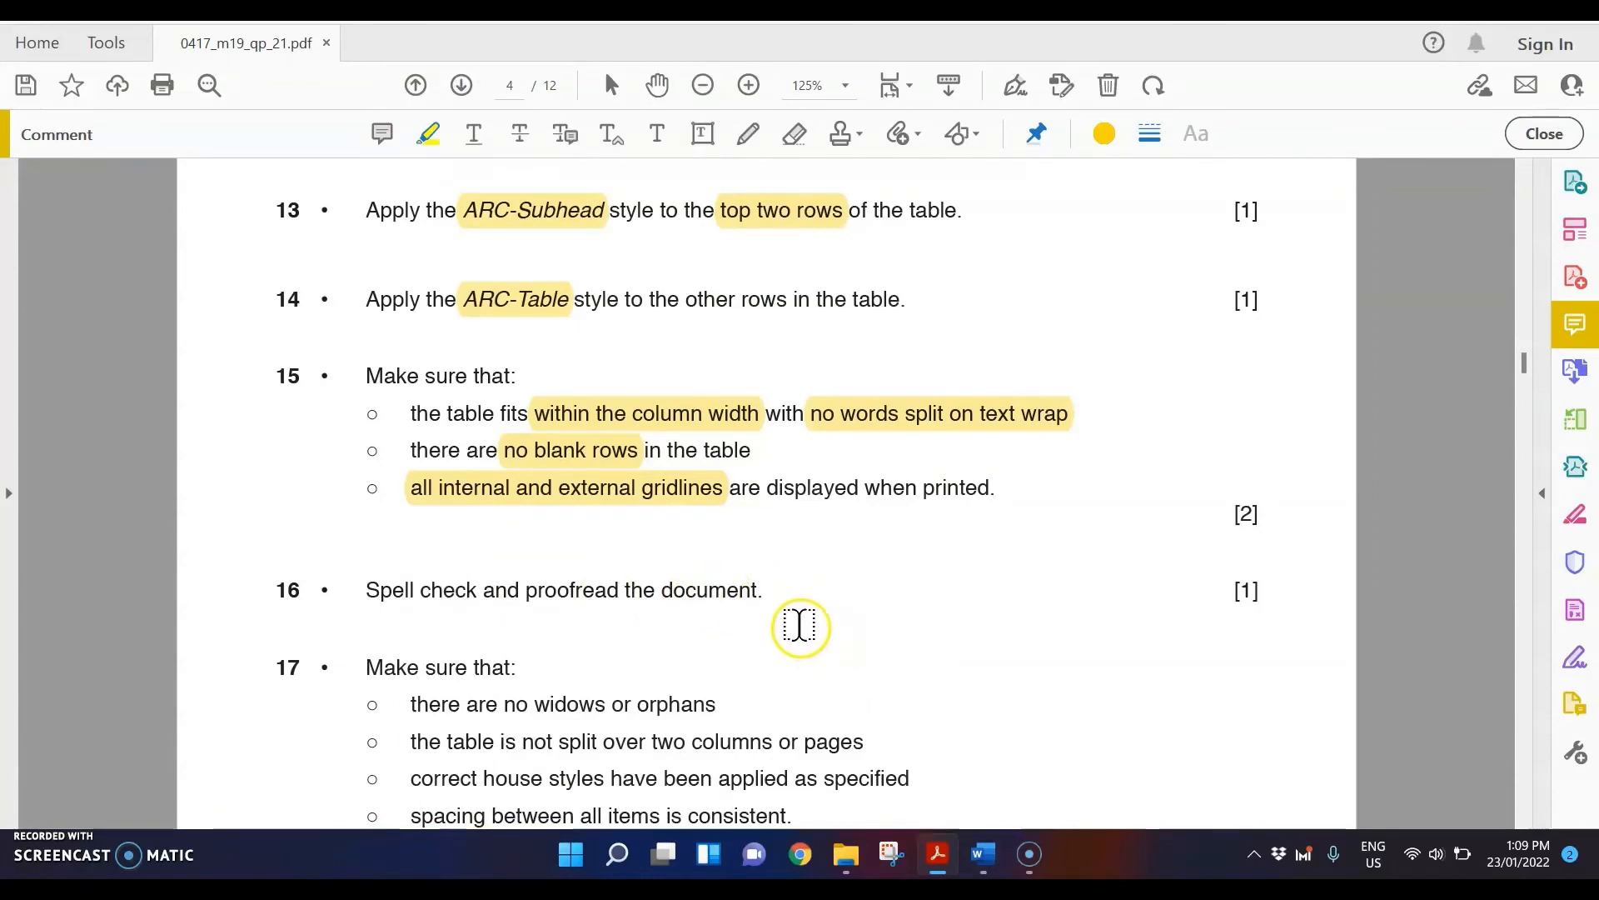
scroll(800, 626, "down", 2)
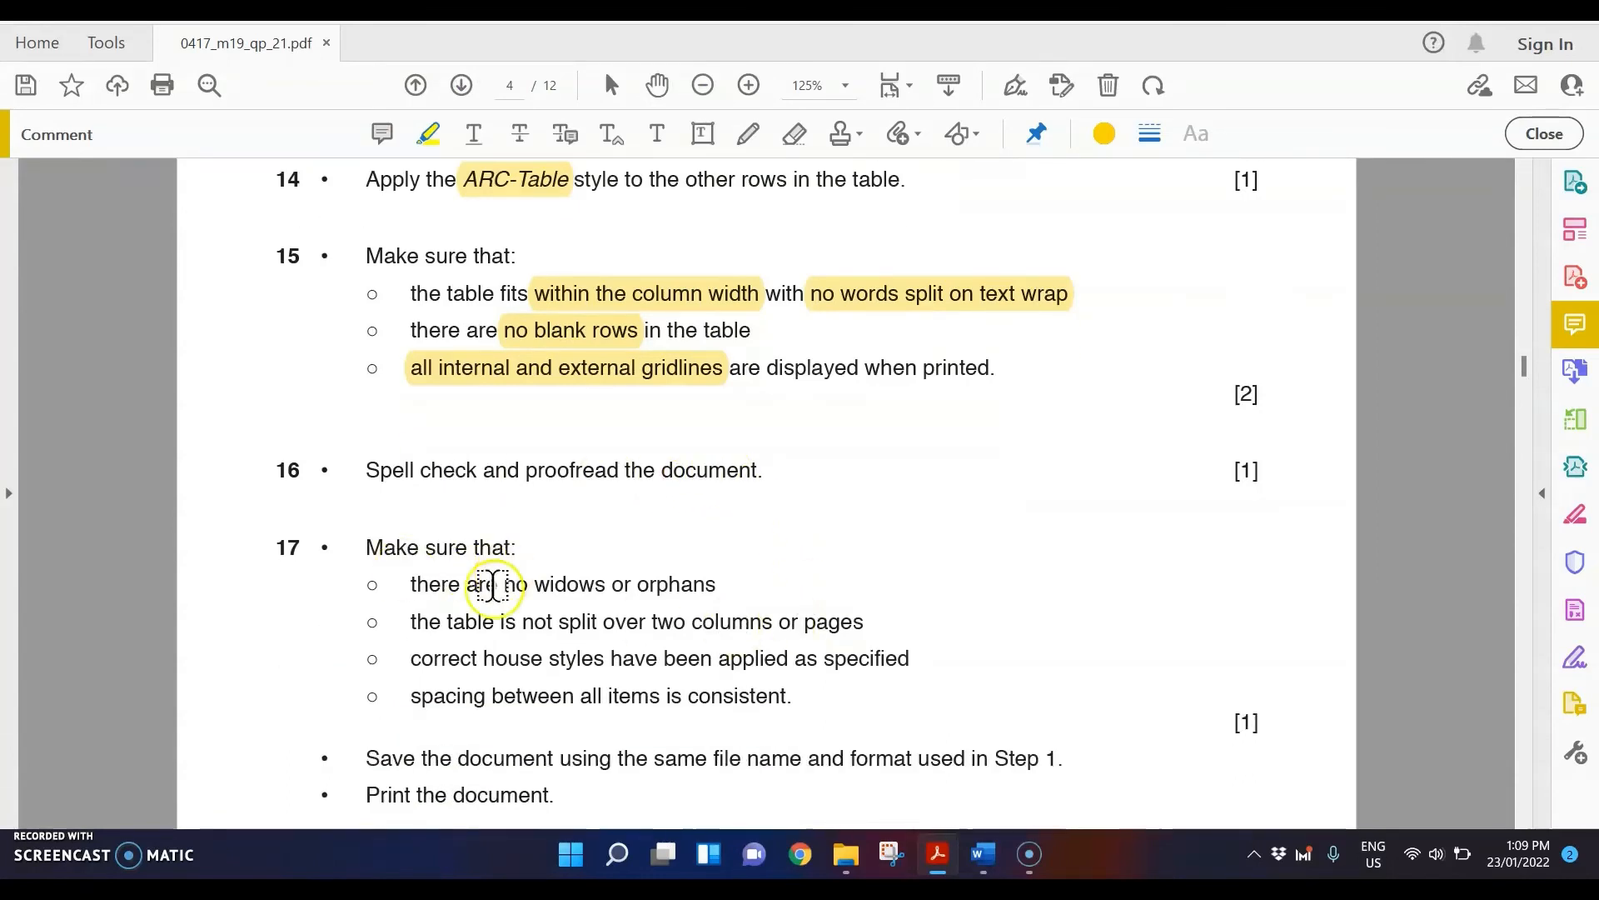
left_click_drag(510, 584, 717, 584)
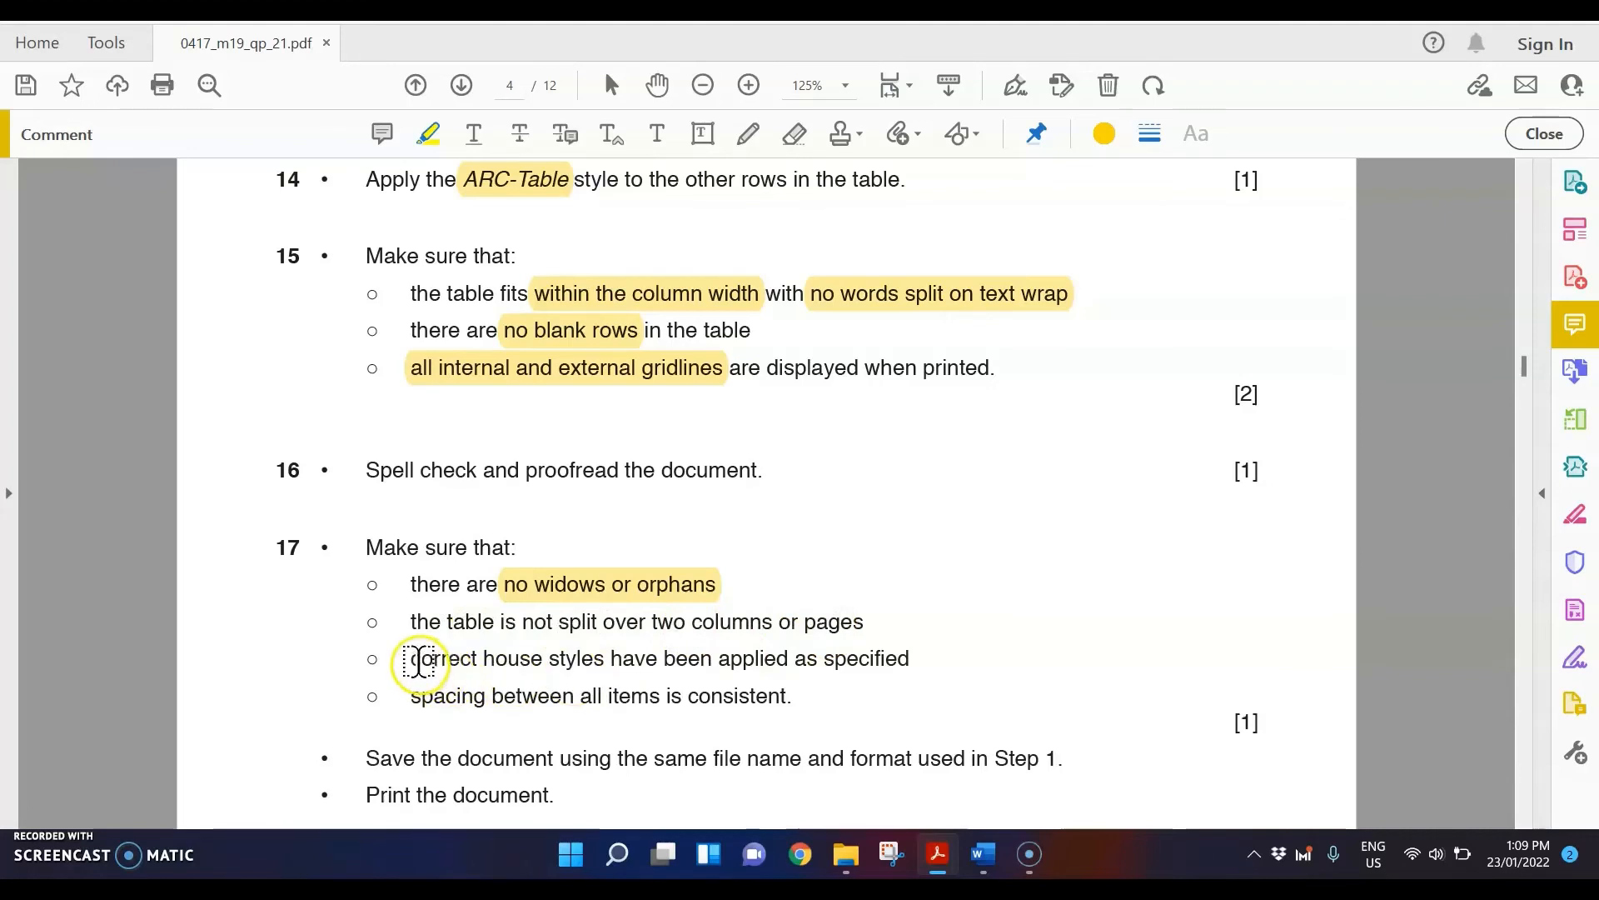
scroll(718, 654, "down", 1)
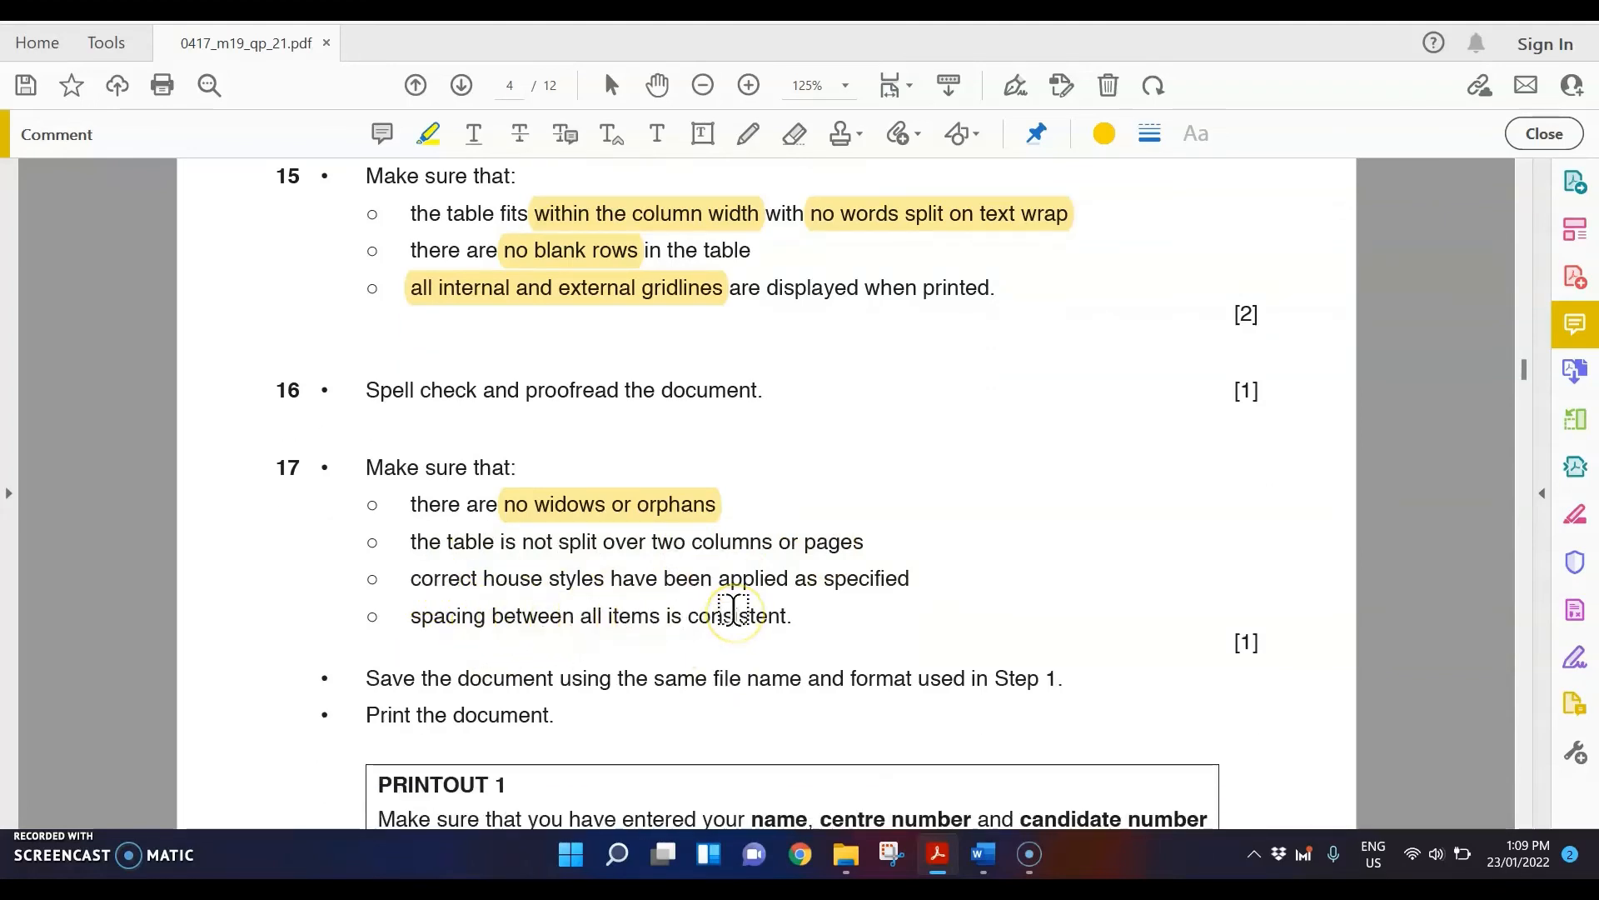
- Switch to A190XINFO.docx and insert a column break before the "Why Jerash?" heading to move it with its paragraph
left_click(830, 694)
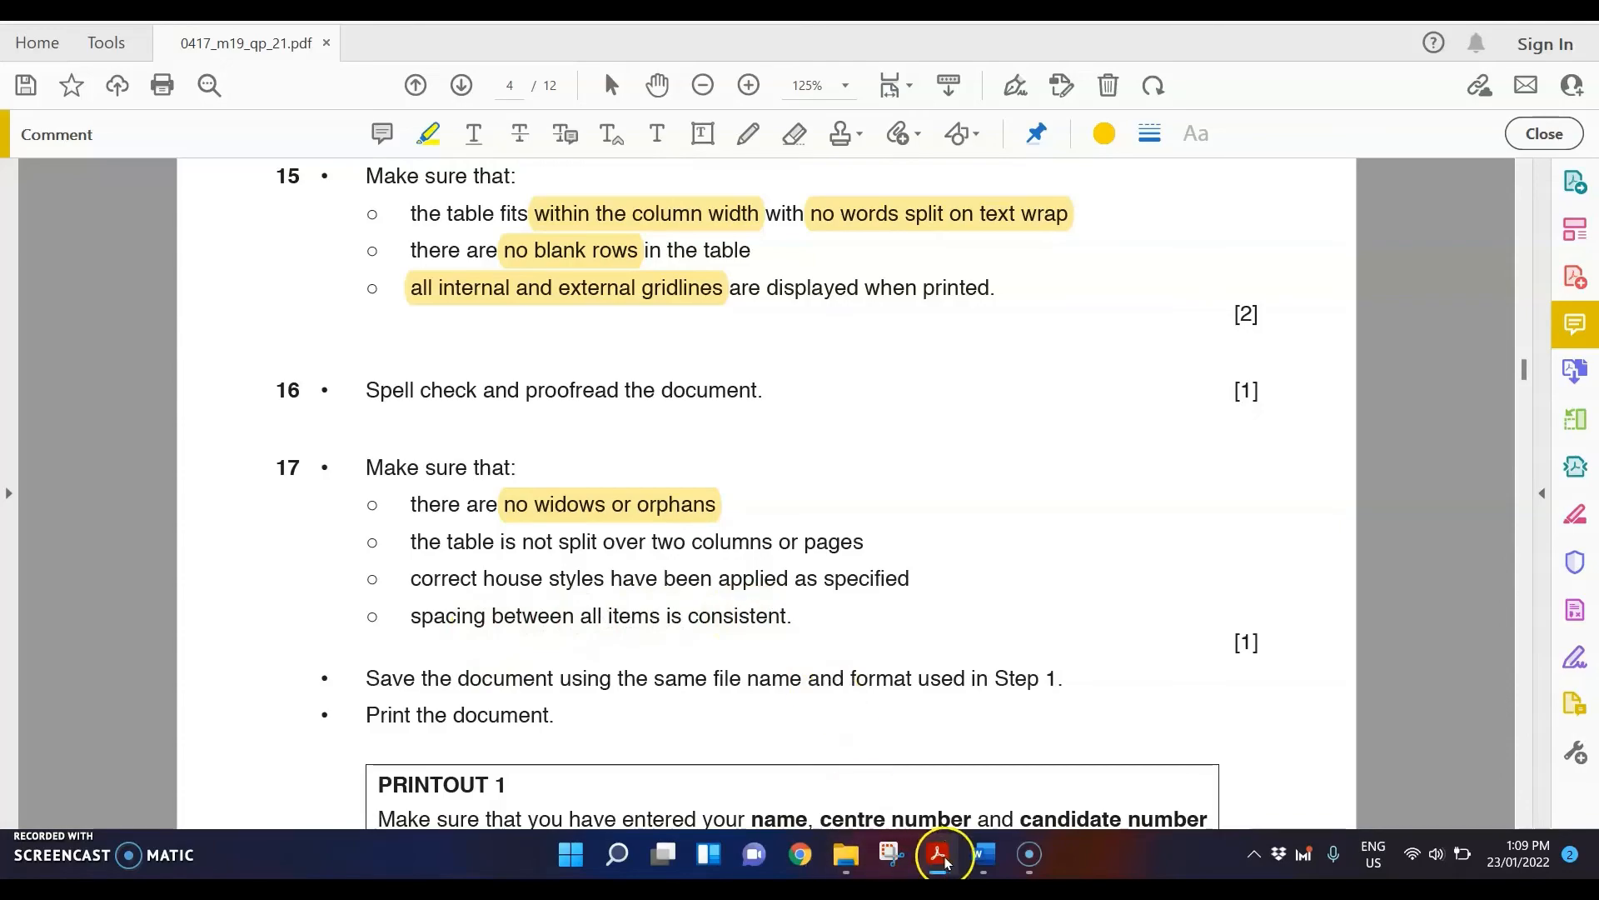
mouse_move(984, 854)
left_click(1045, 770)
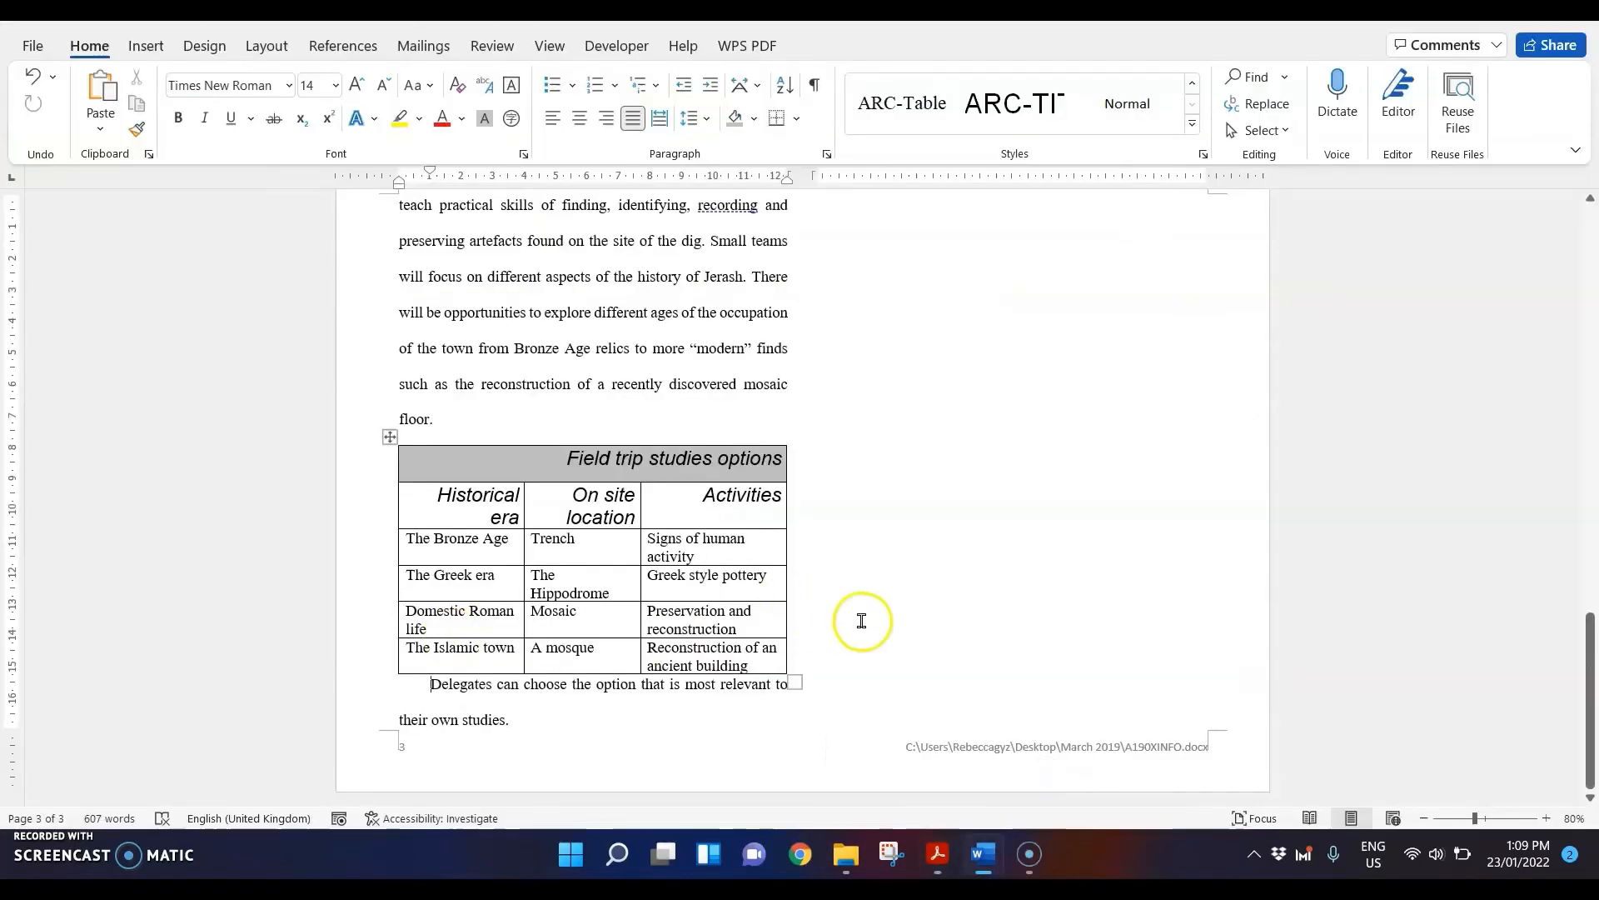
scroll(857, 620, "up", 15)
scroll(879, 632, "up", 10)
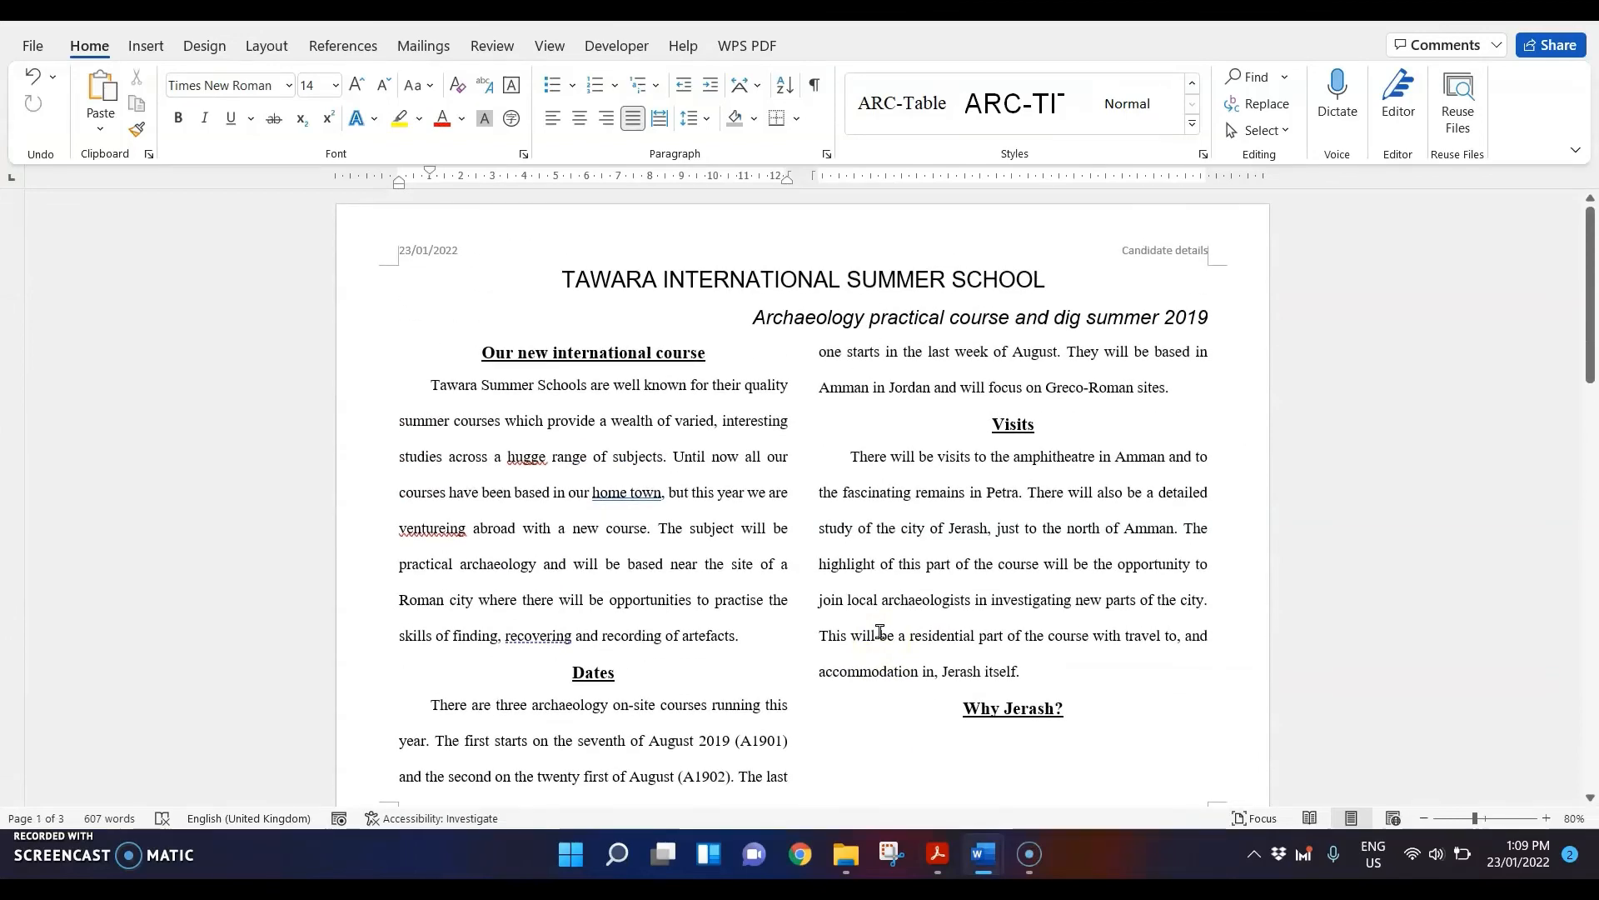
scroll(880, 632, "down", 5)
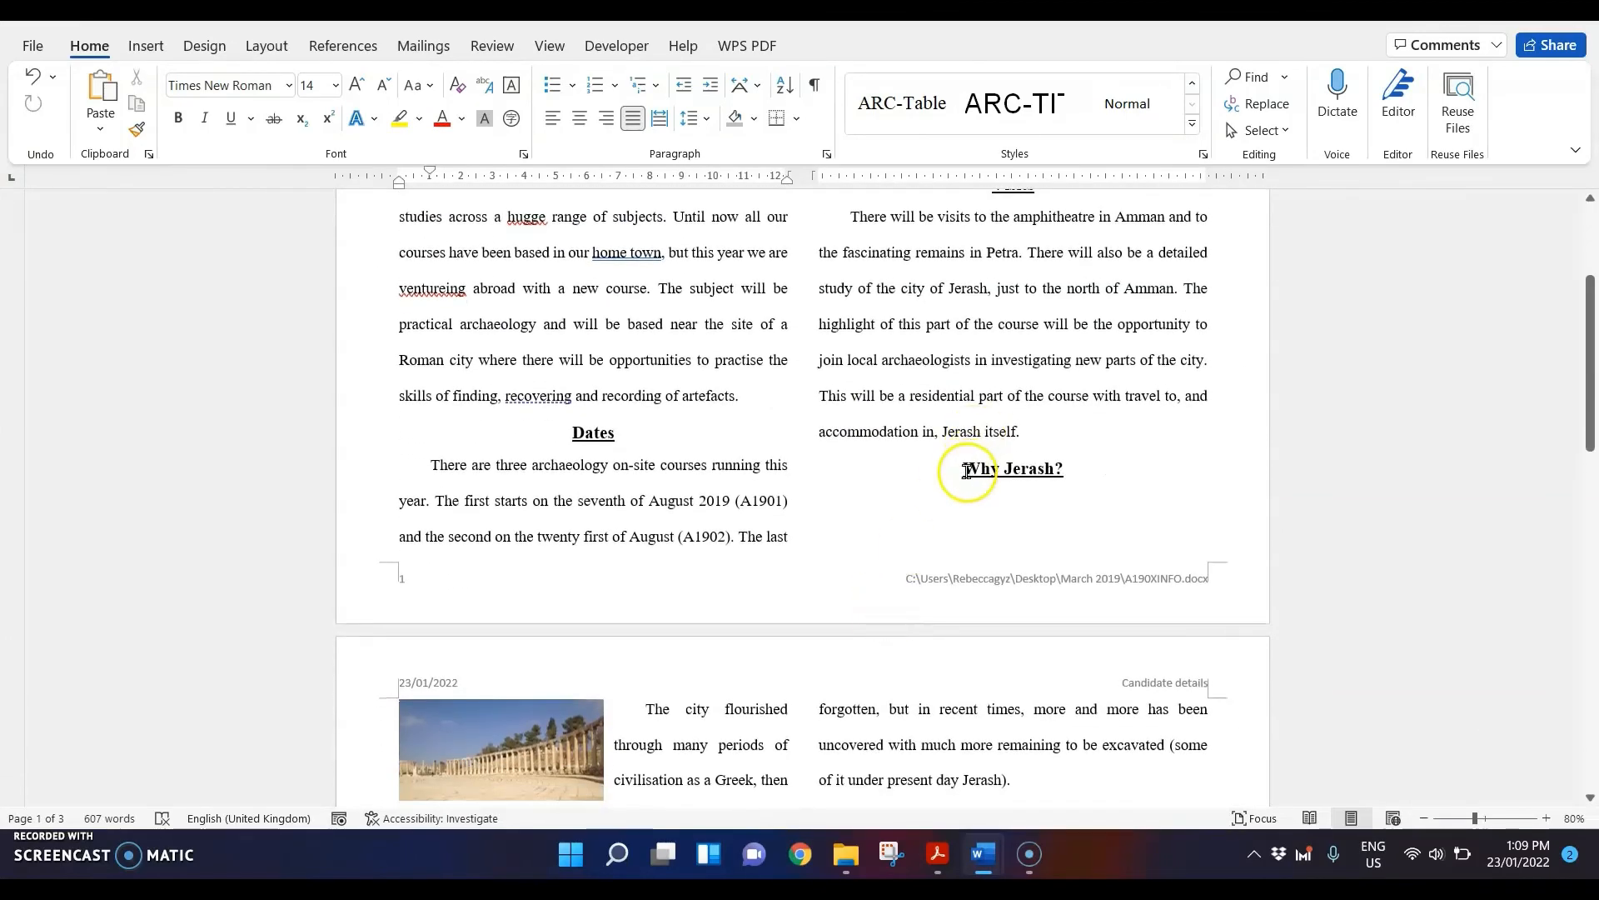
left_click(966, 472)
scroll(952, 481, "down", 1)
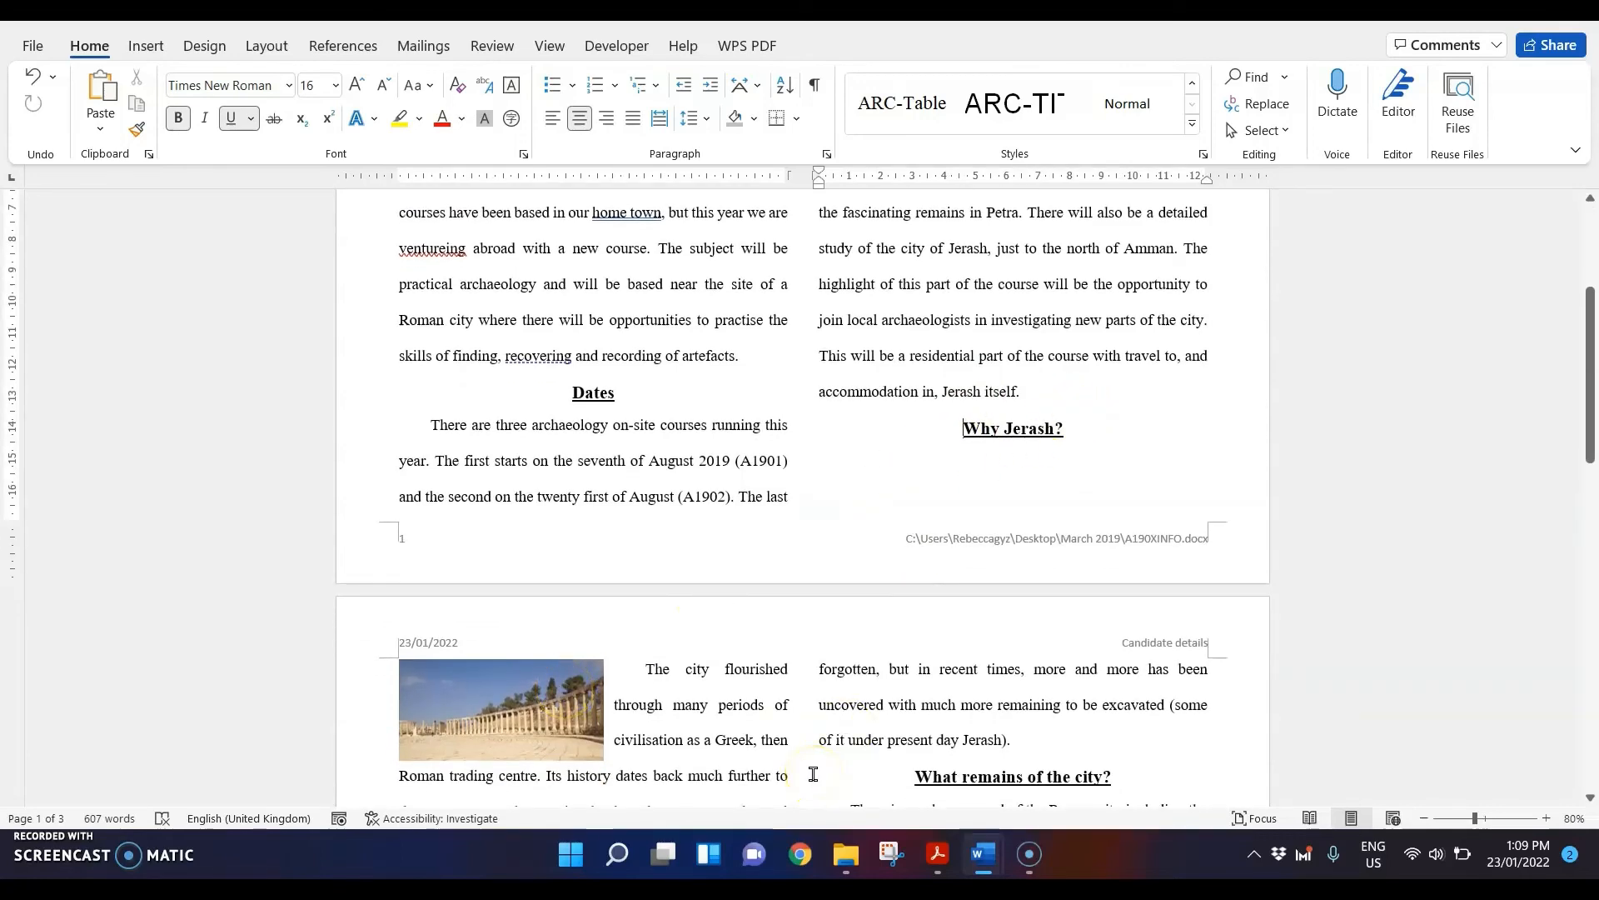
key("ctrl+shift+Return")
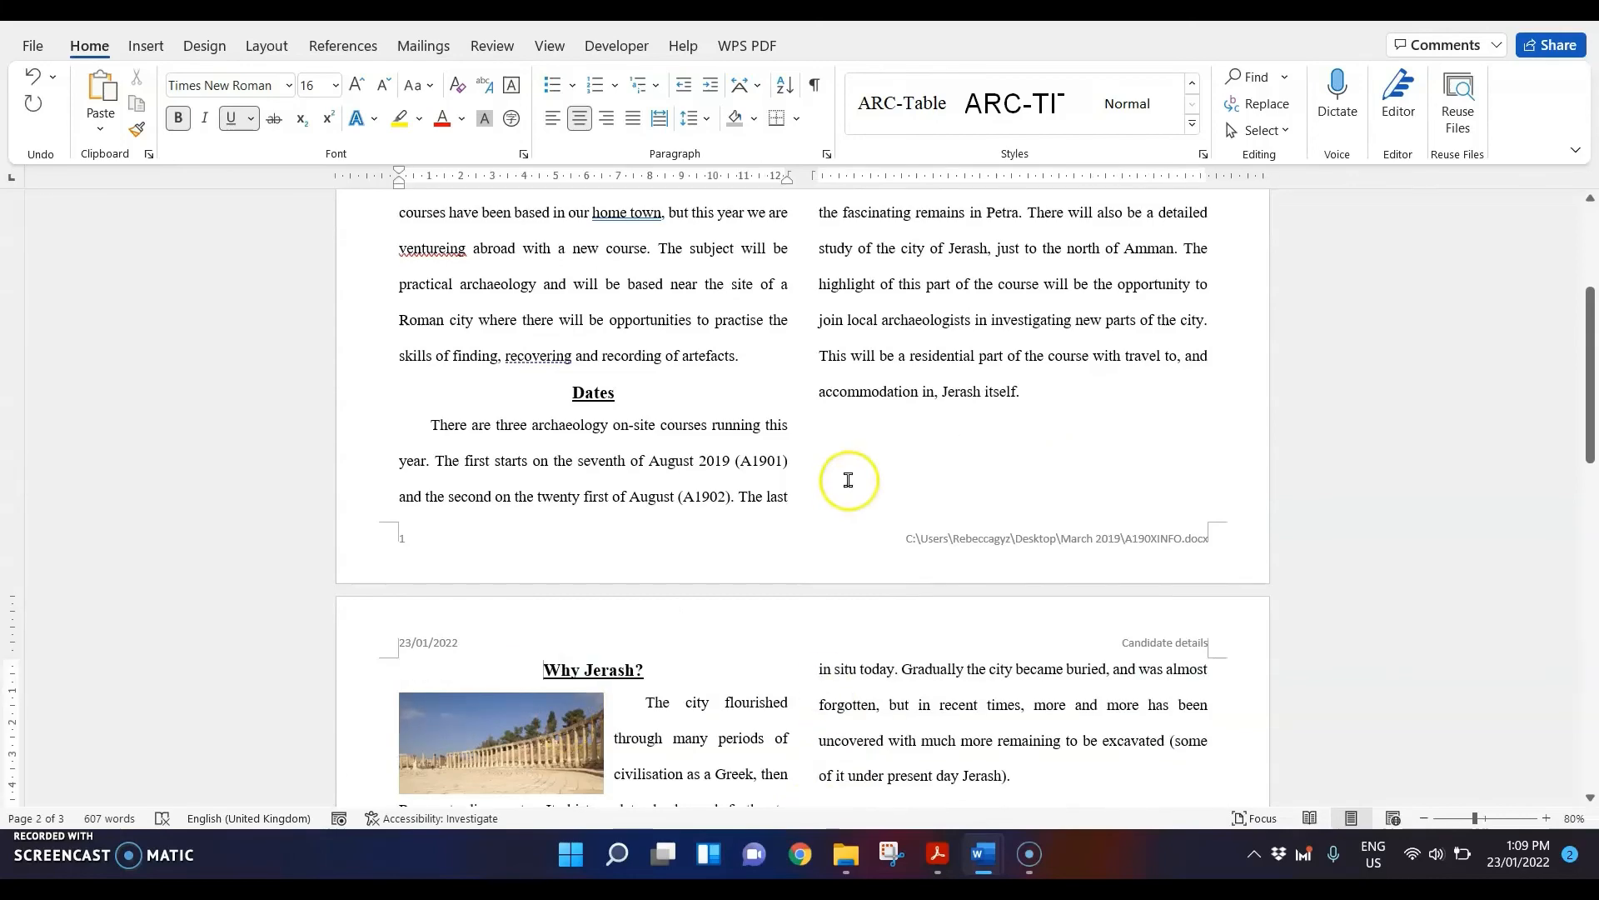
- Check pages 2 and 3 of A190XINFO.docx for widows, orphans, stranded headings and a split field trip studies table
scroll(993, 369, "down", 1)
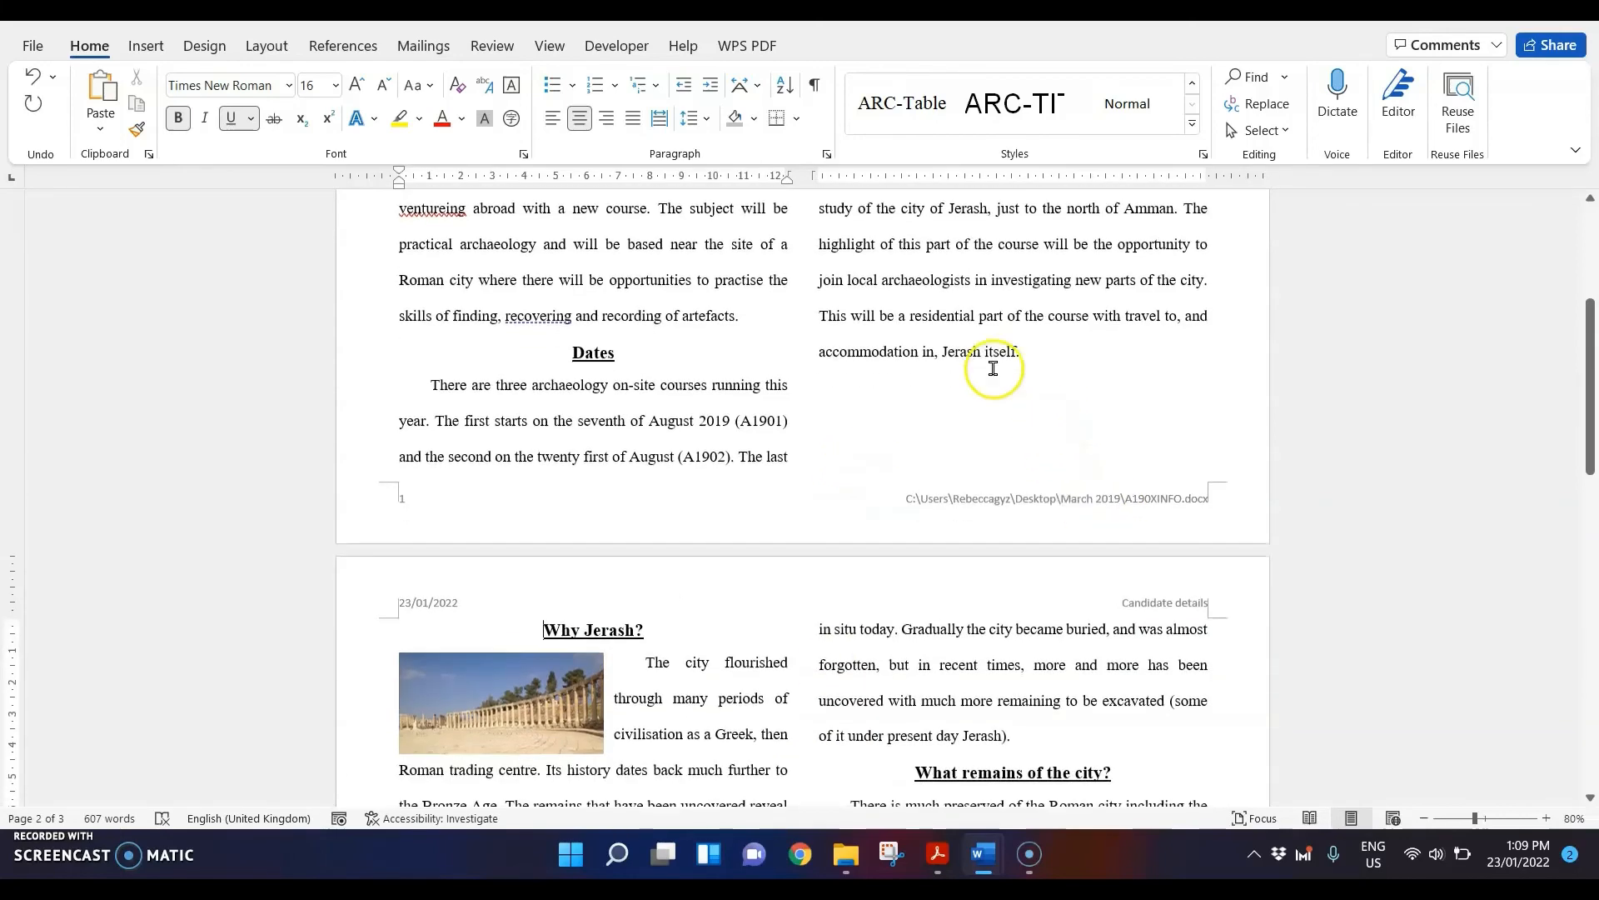
scroll(1011, 380, "down", 2)
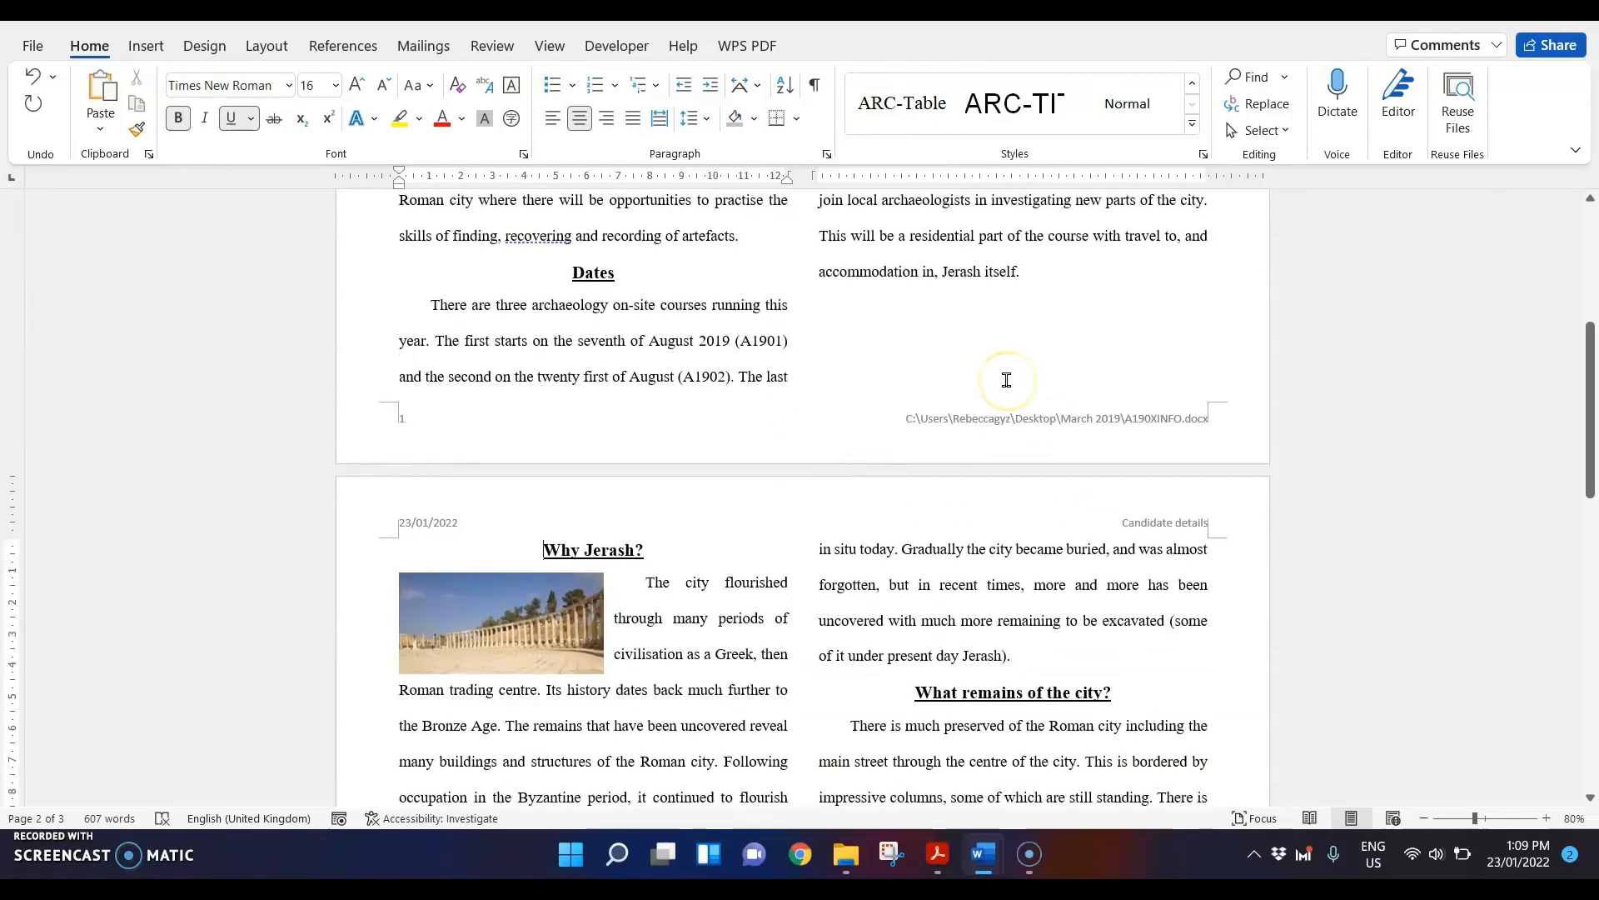
scroll(916, 467, "down", 1)
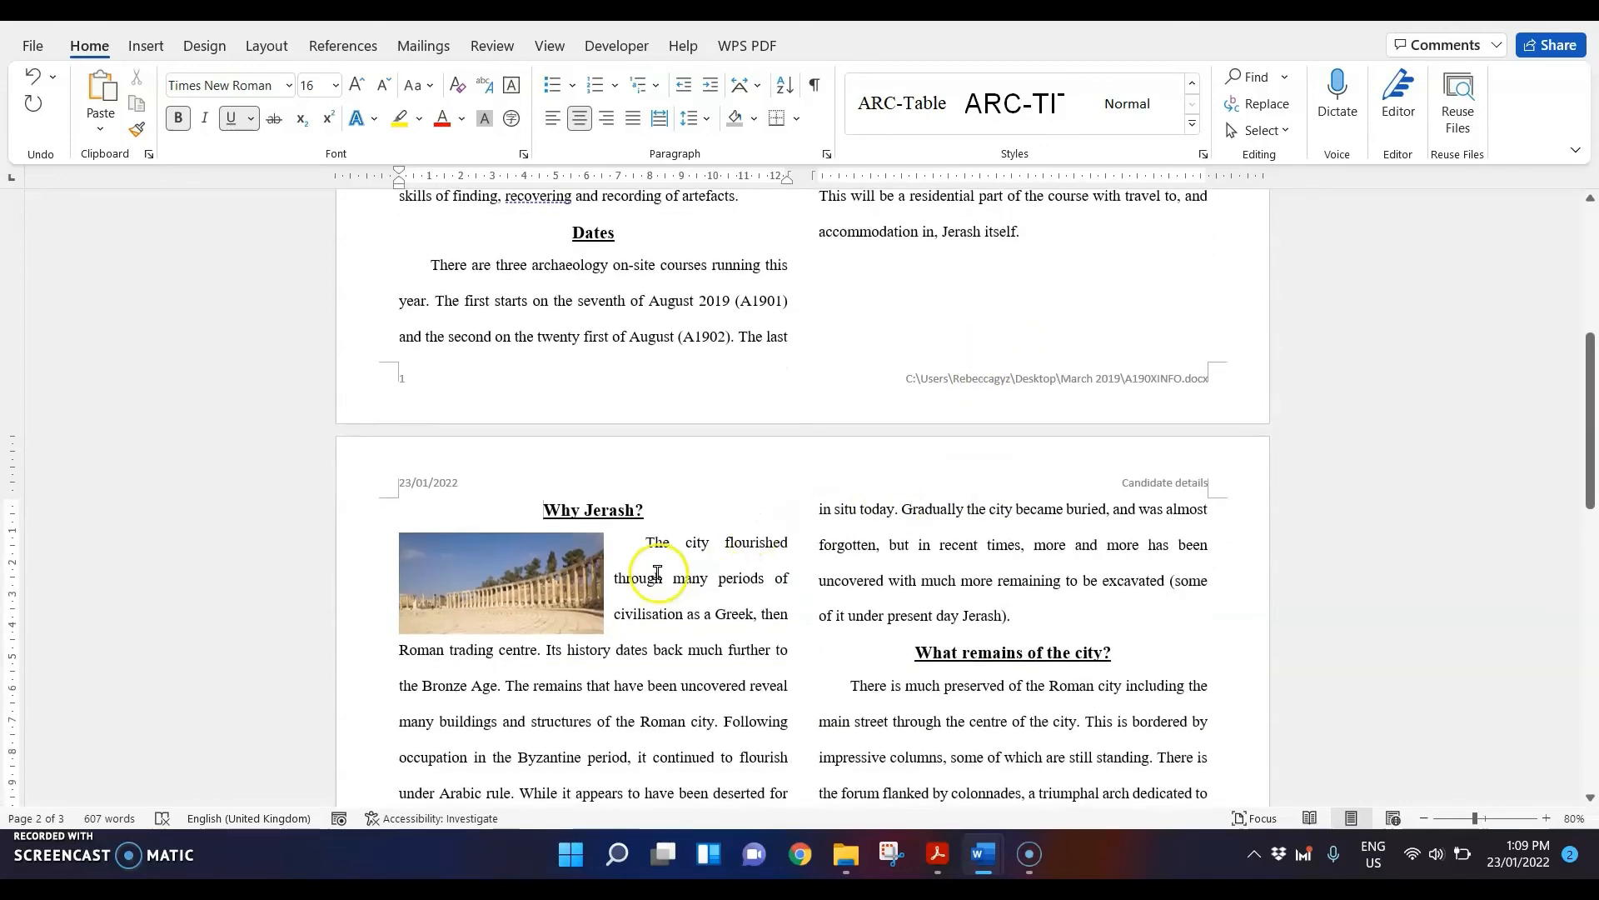
scroll(656, 408, "down", 6)
scroll(660, 417, "down", 2)
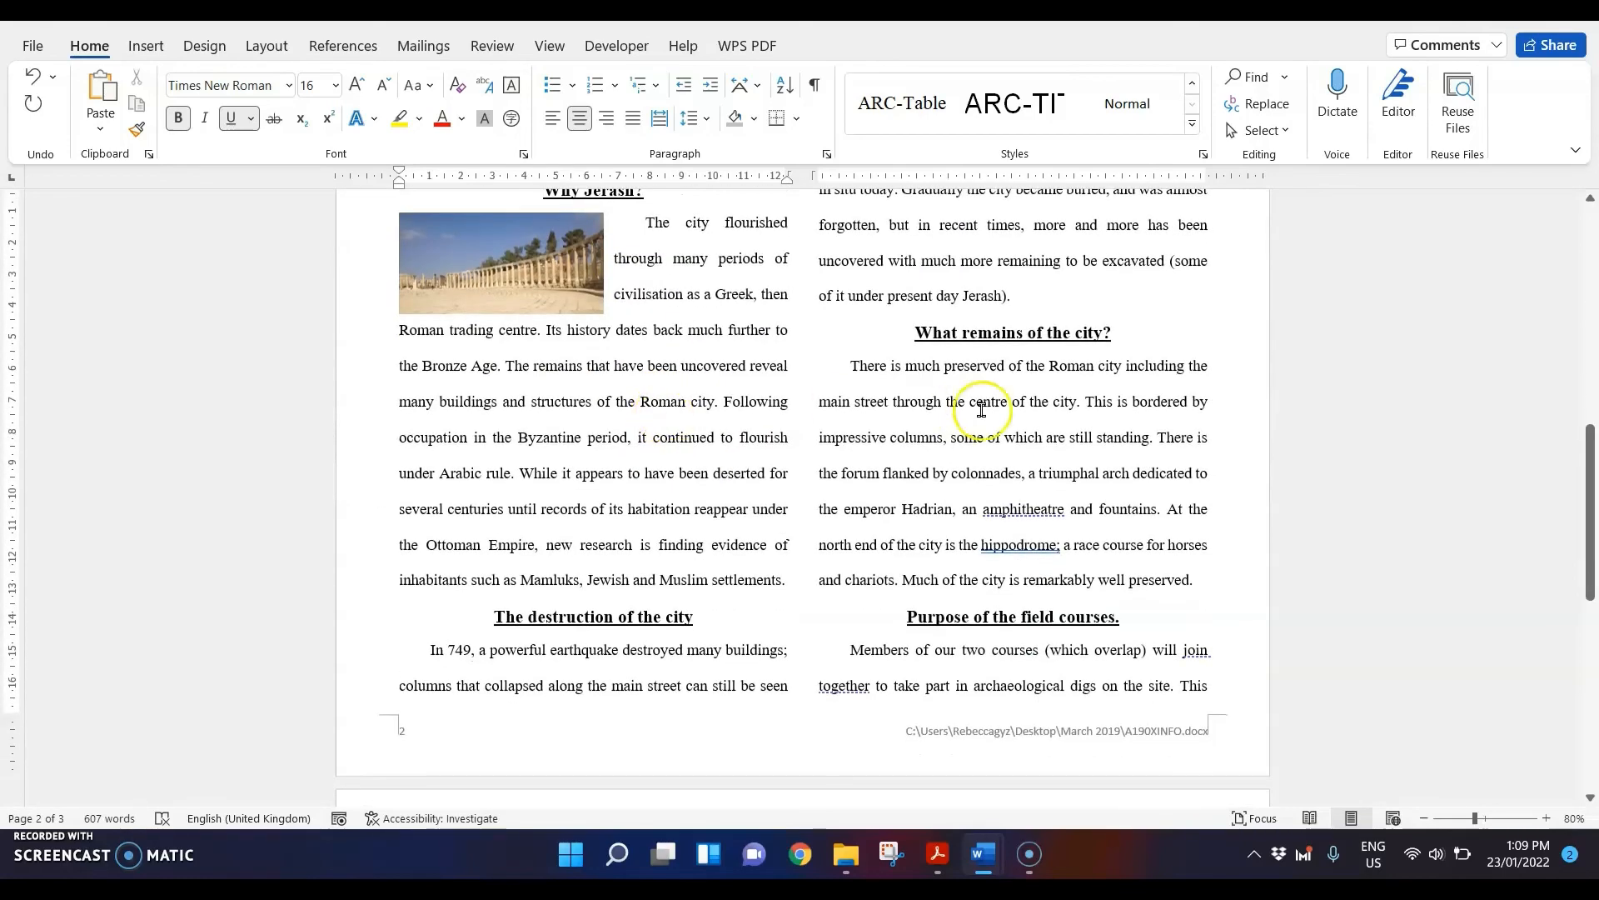
scroll(979, 414, "down", 9)
scroll(625, 517, "down", 5)
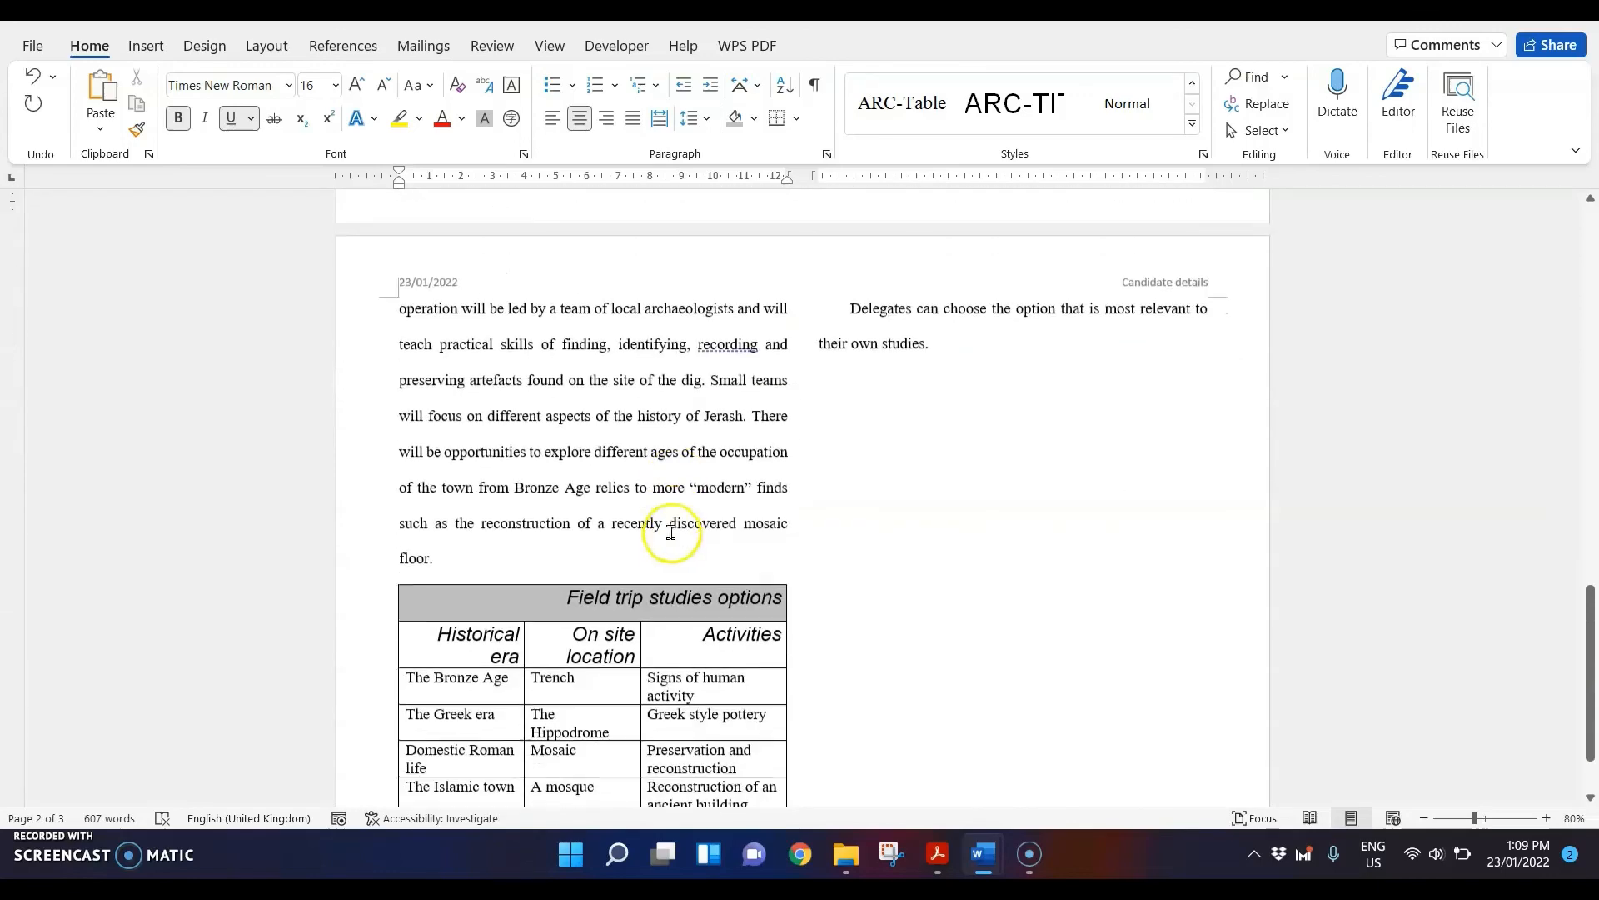
scroll(533, 483, "down", 3)
scroll(837, 612, "up", 2)
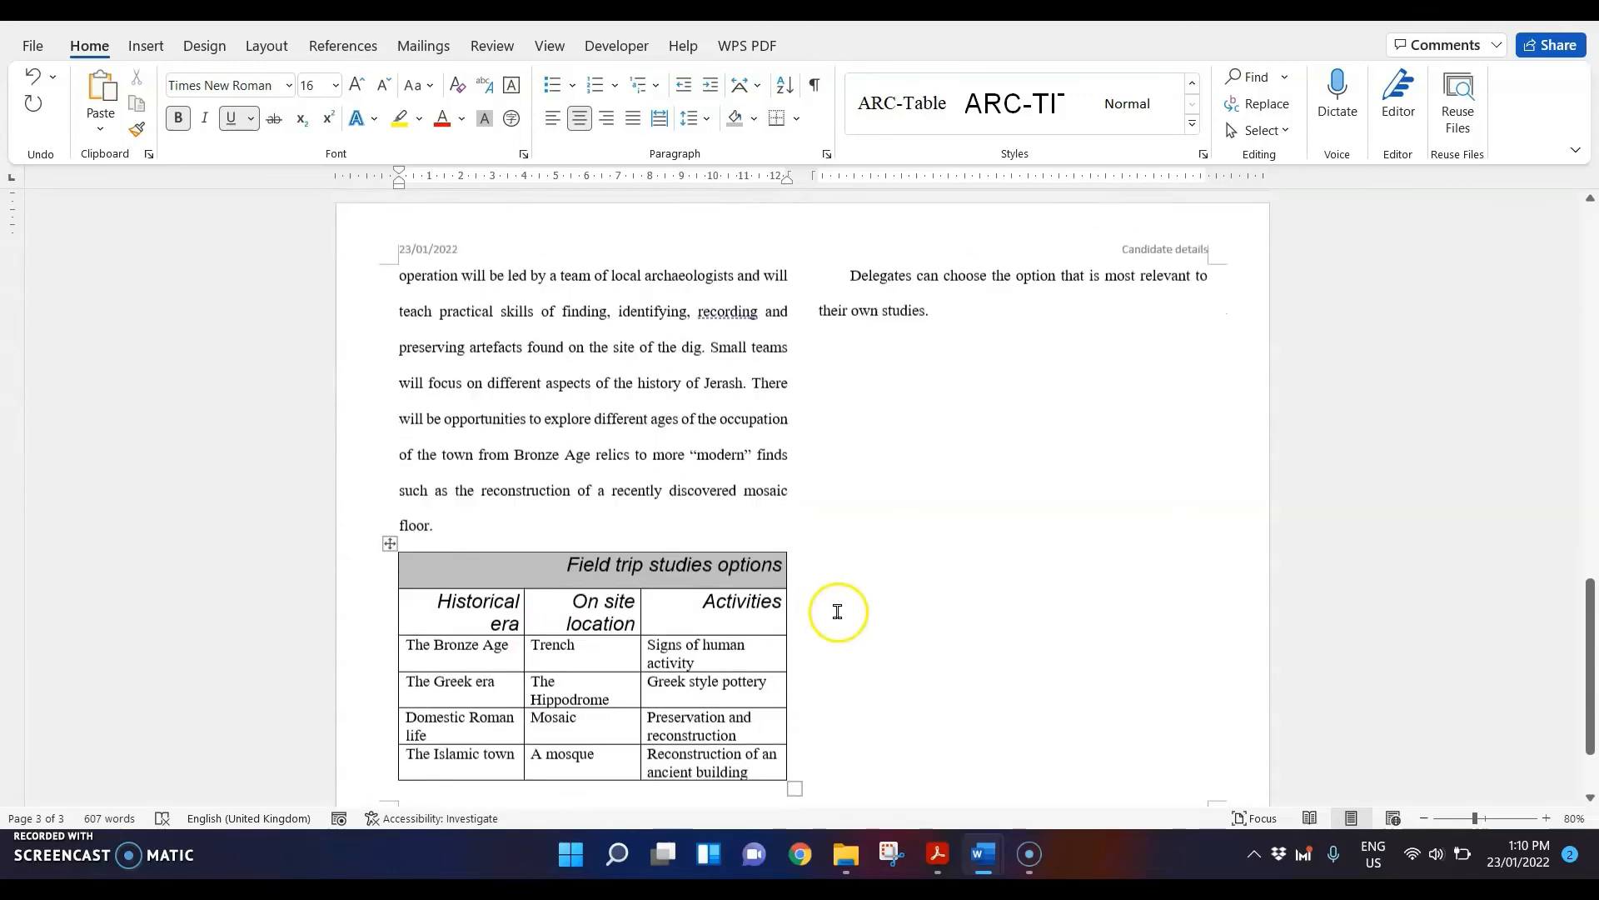
scroll(837, 611, "down", 1)
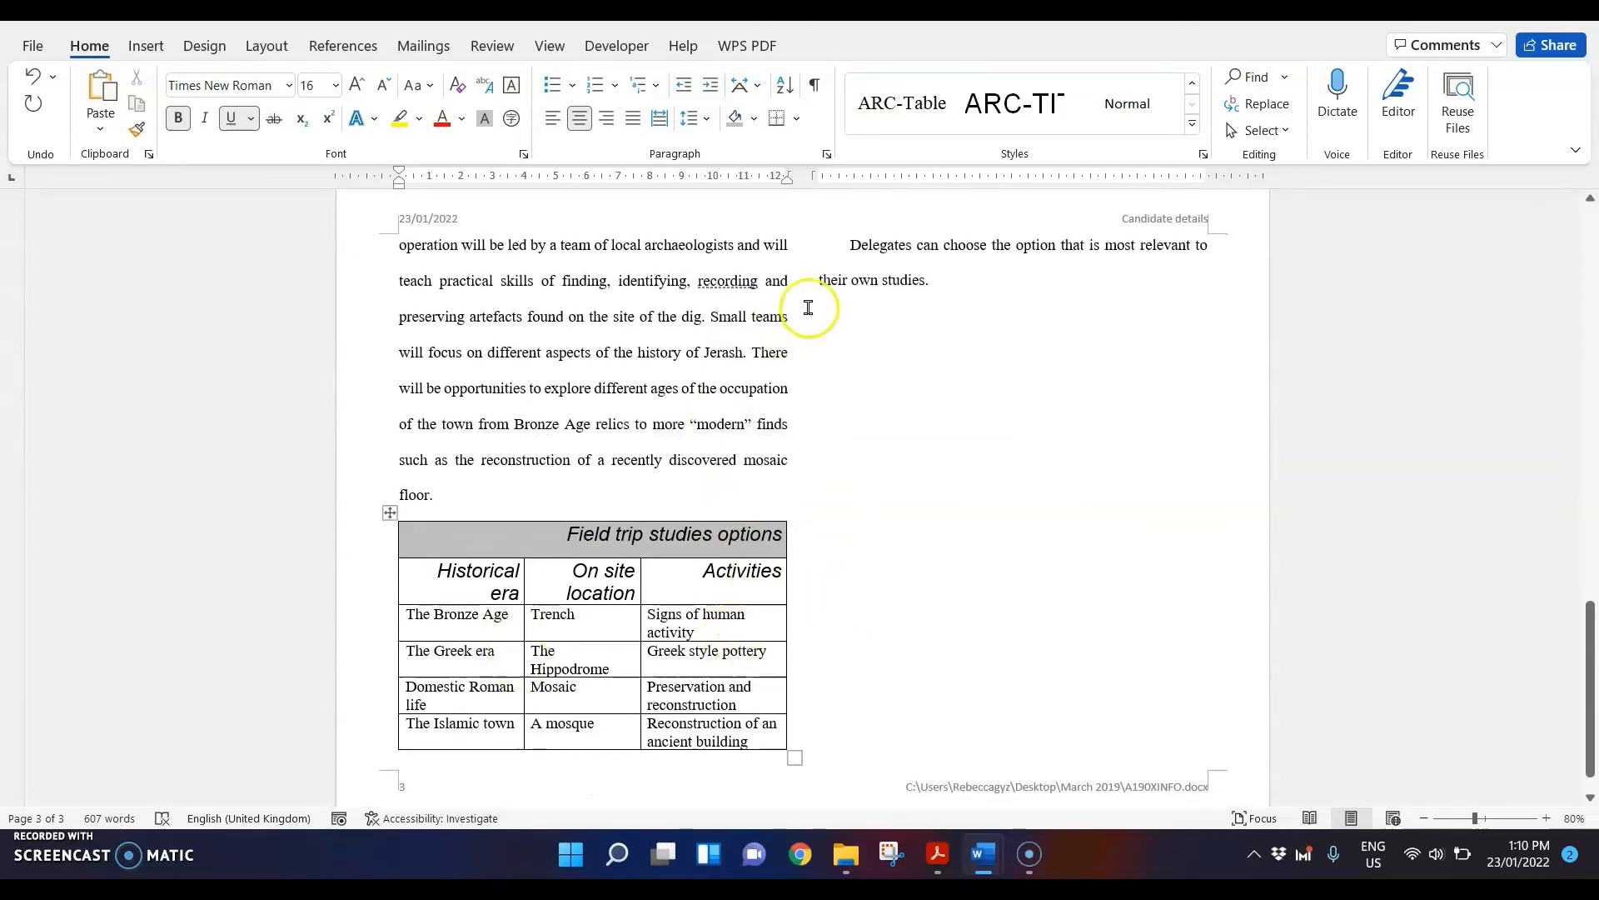
left_click(845, 250)
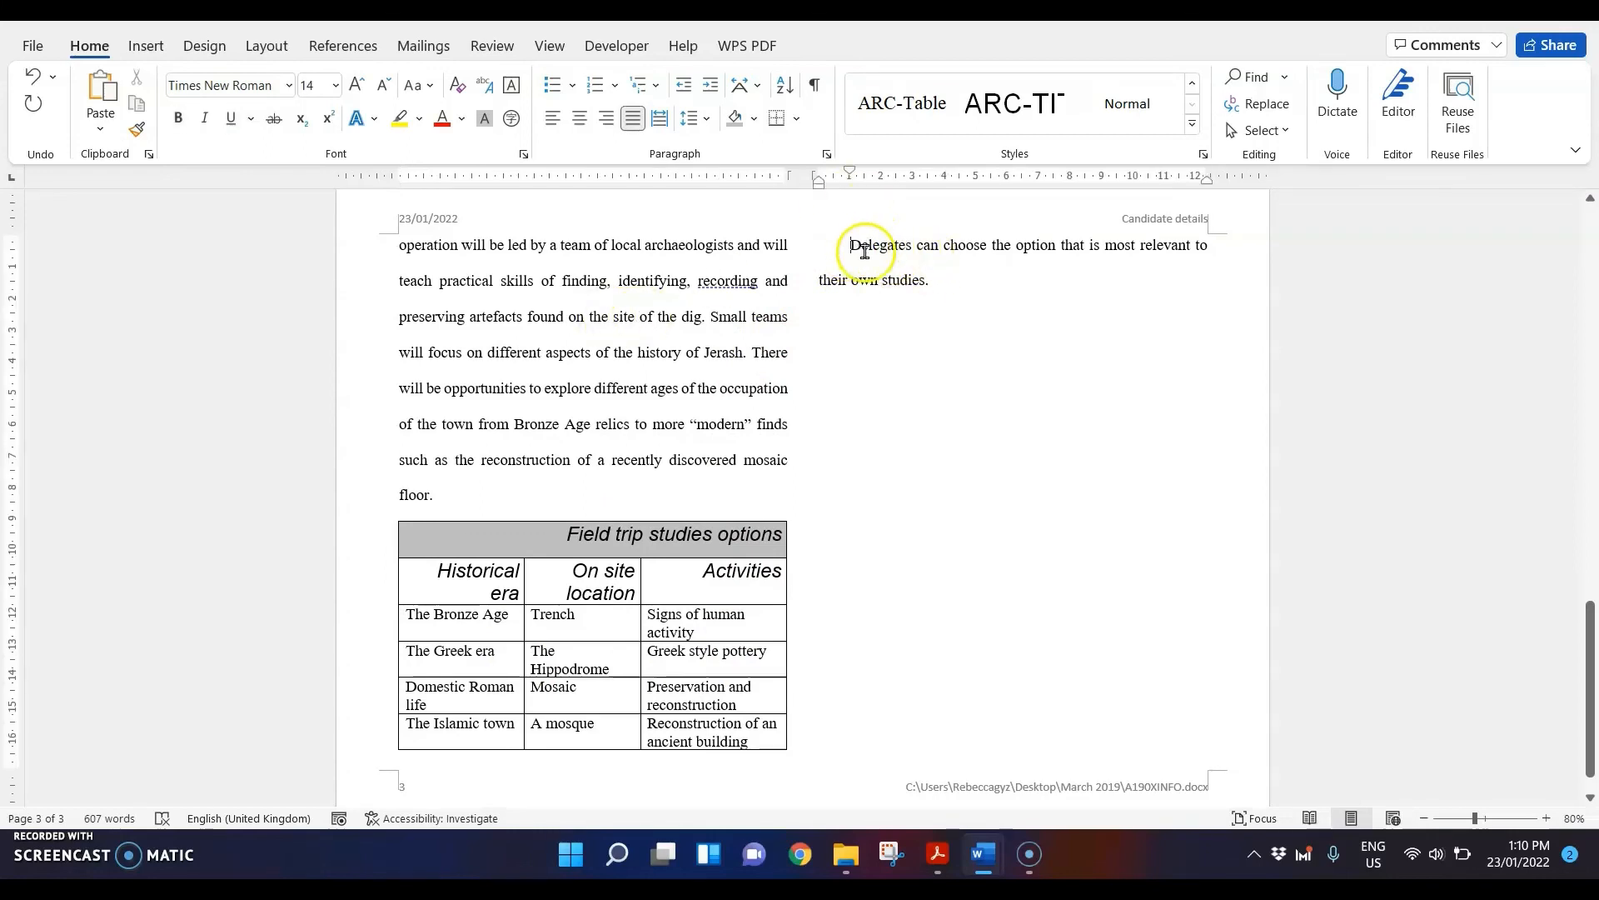
scroll(908, 298, "down", 1)
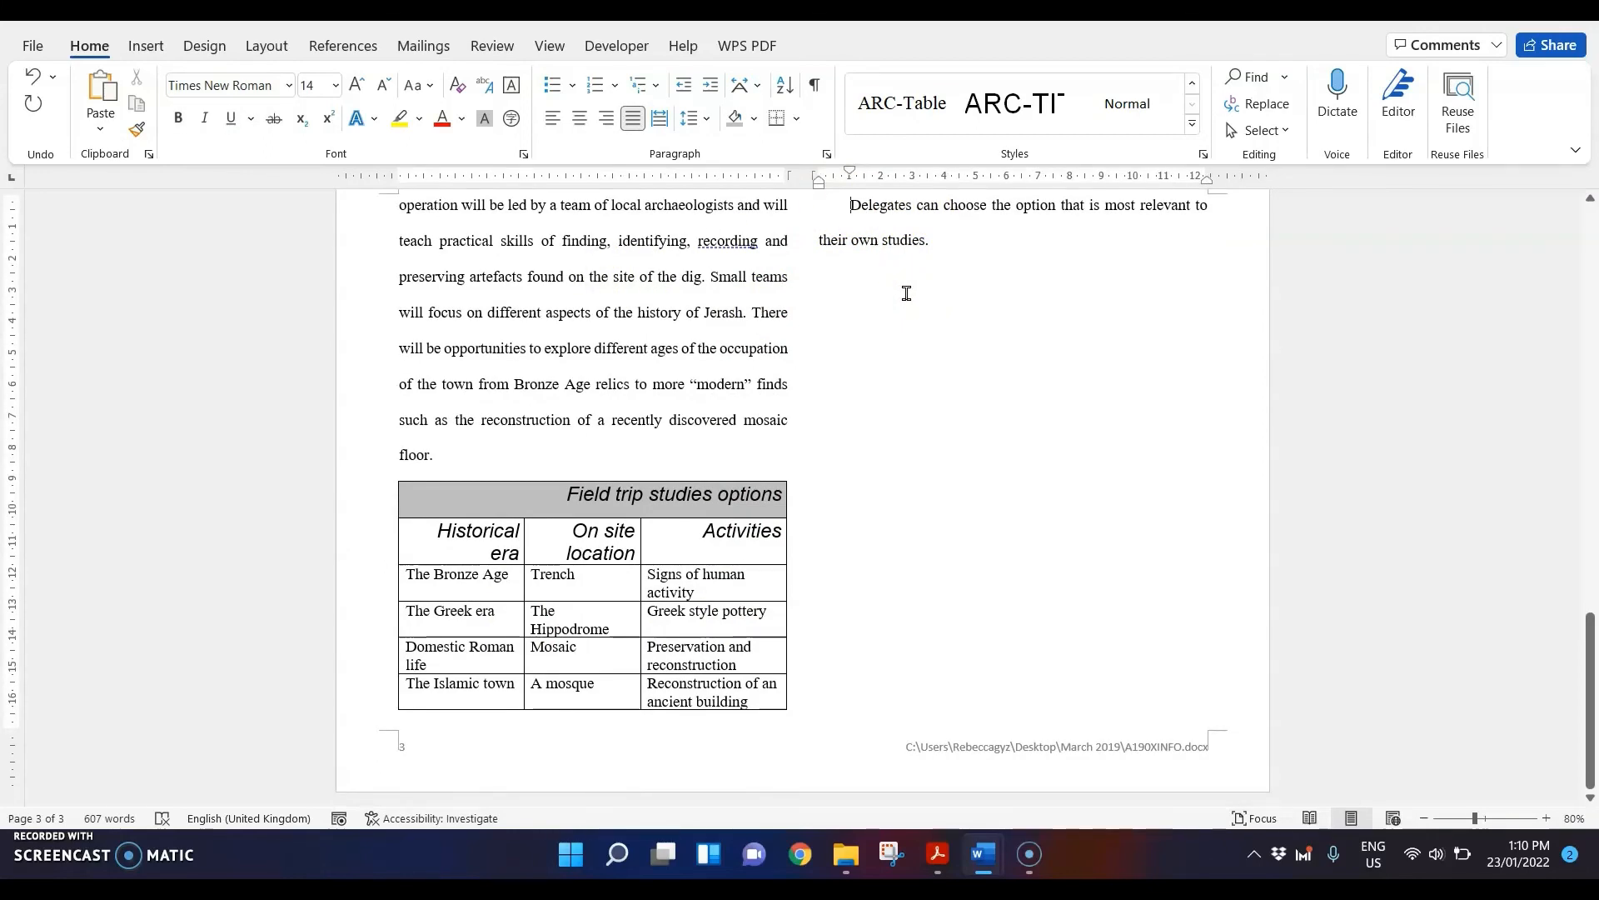
- Read the exam paper's save and Printout 1 instructions, then return to A190XINFO.docx and view its print settings and available printers
left_click(937, 853)
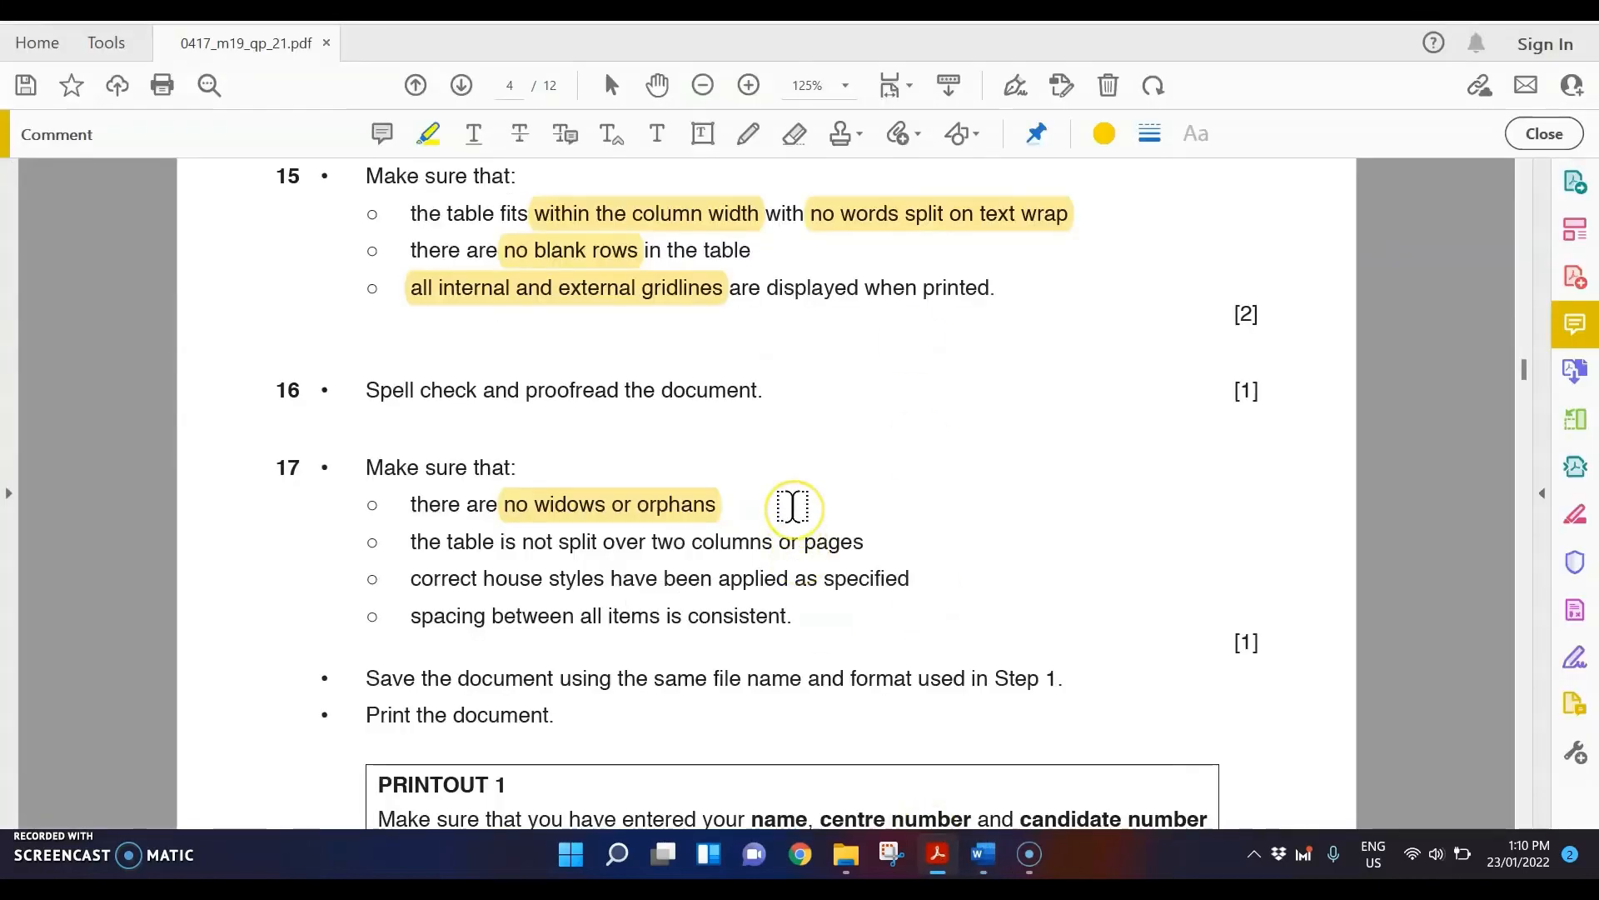
scroll(792, 507, "down", 4)
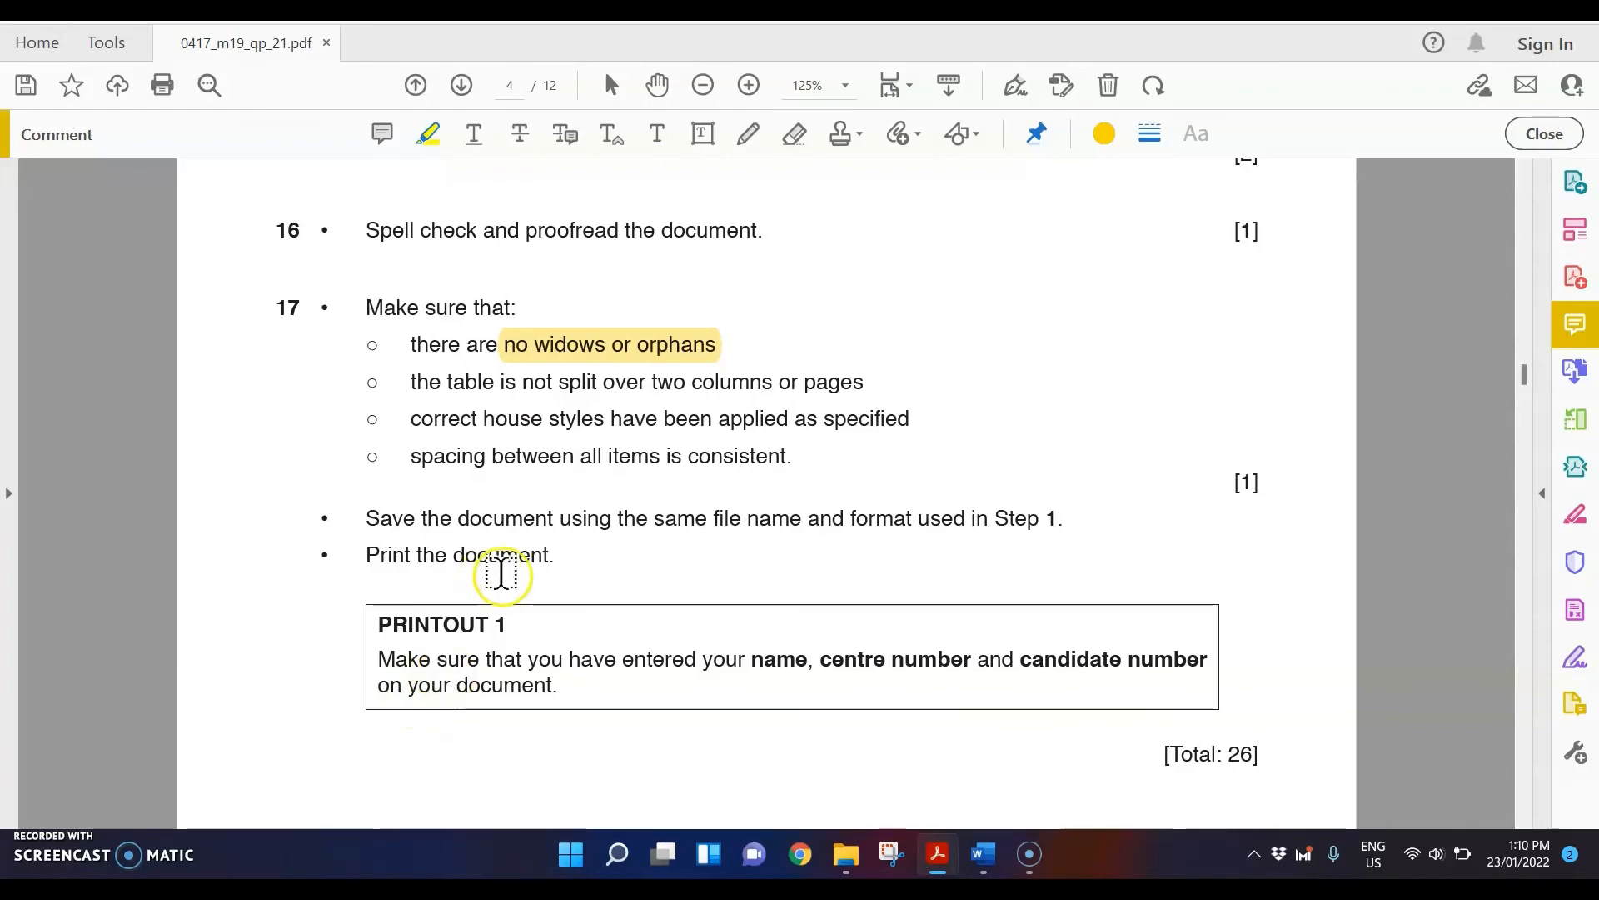
mouse_move(952, 842)
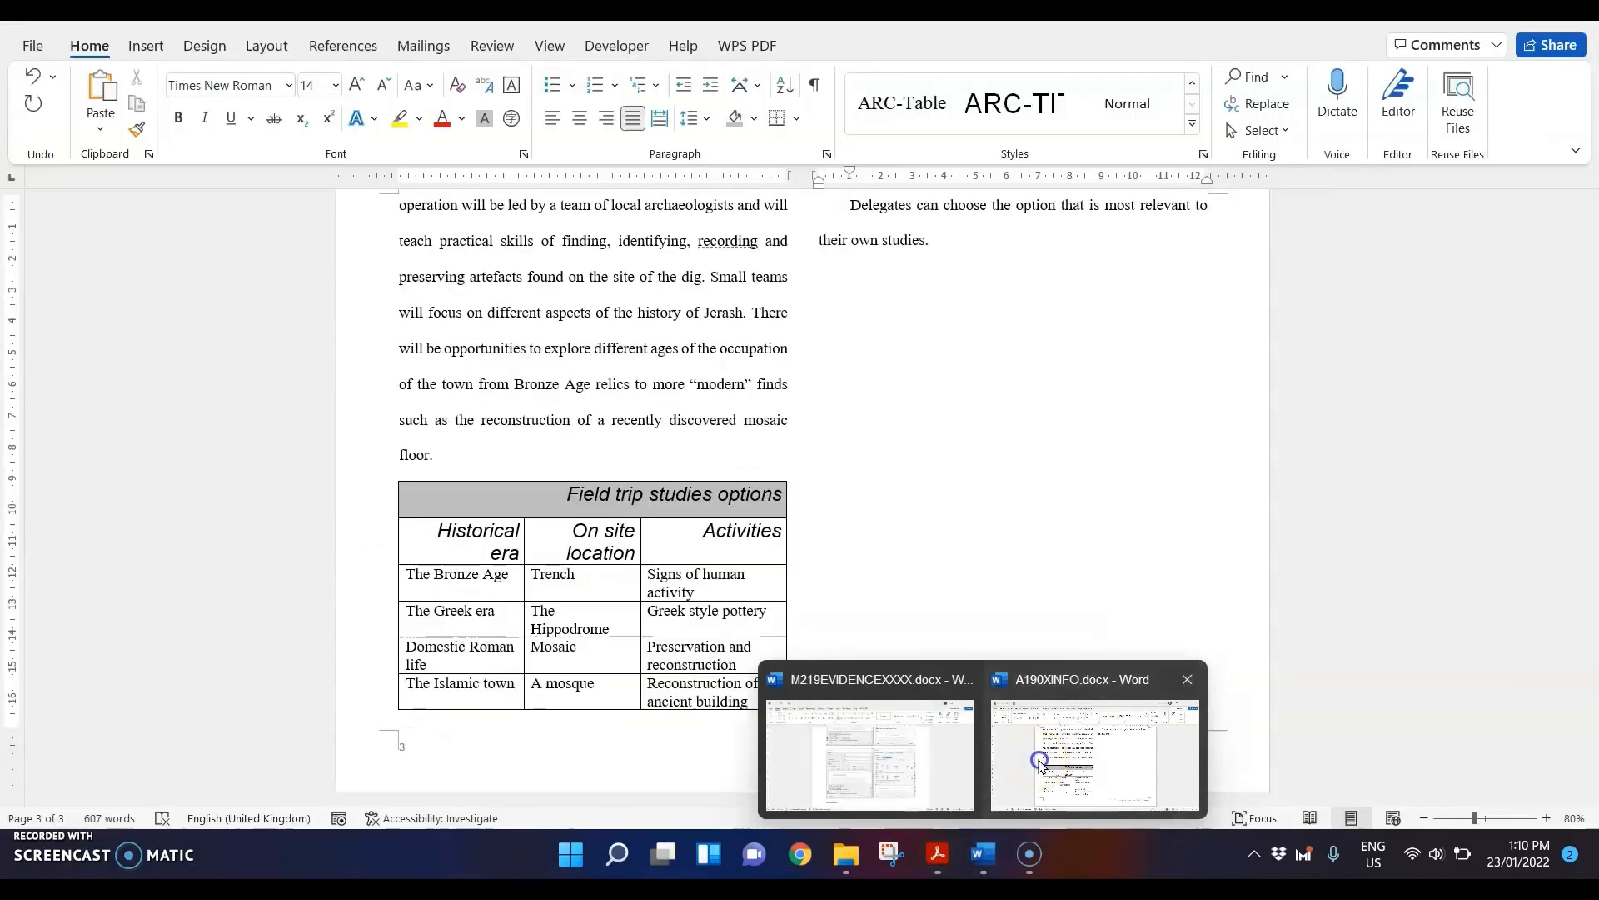
left_click(1038, 760)
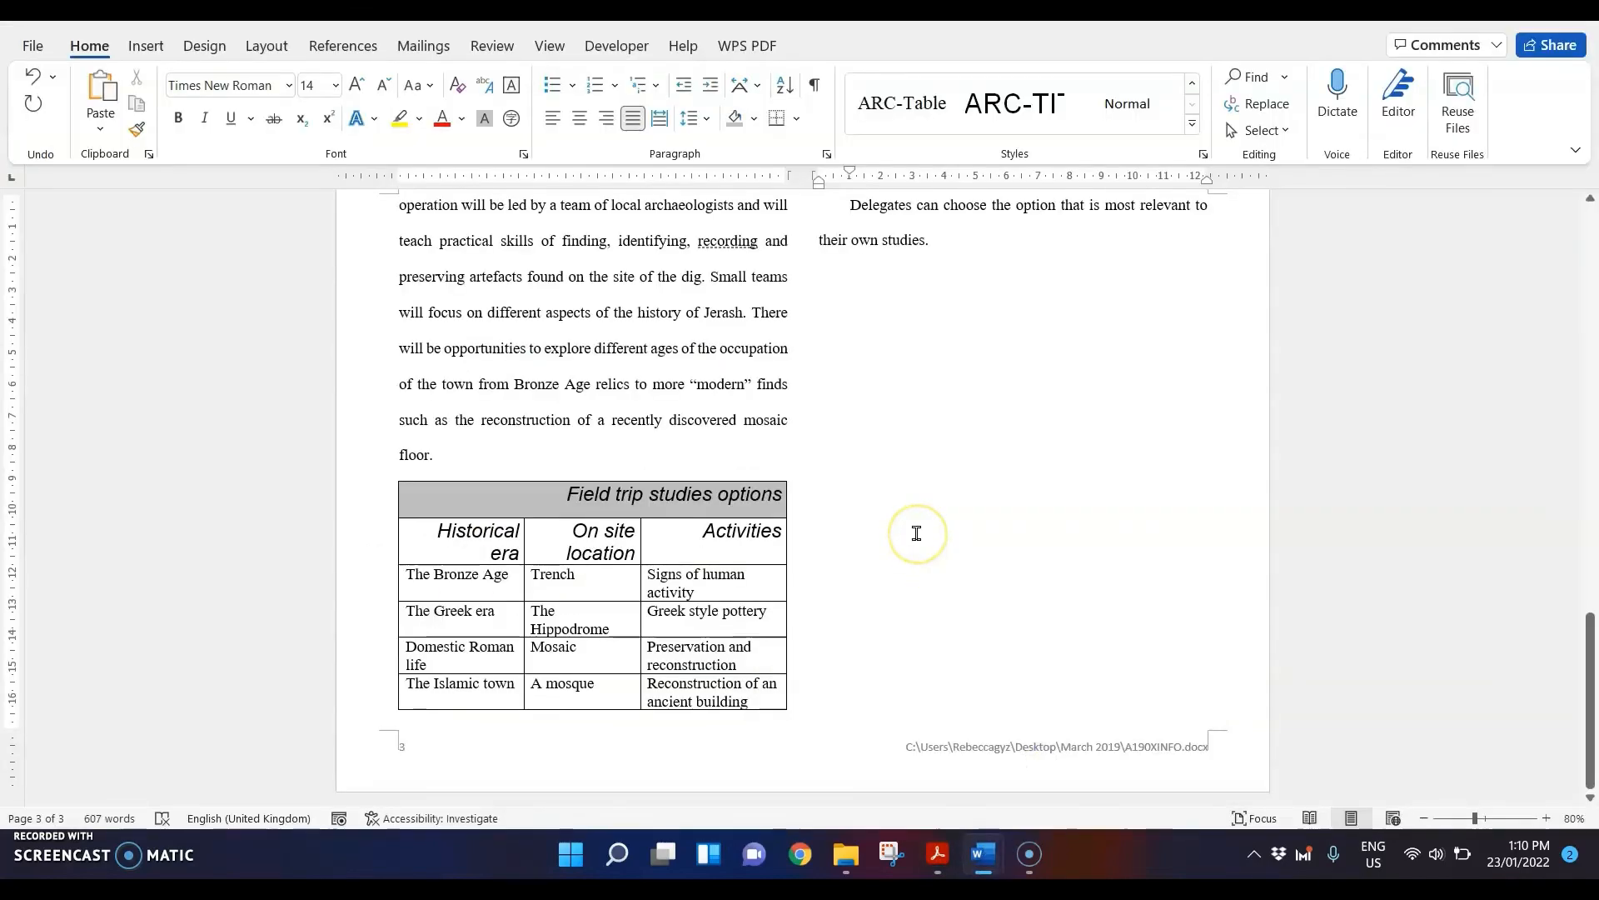
key("ctrl+p")
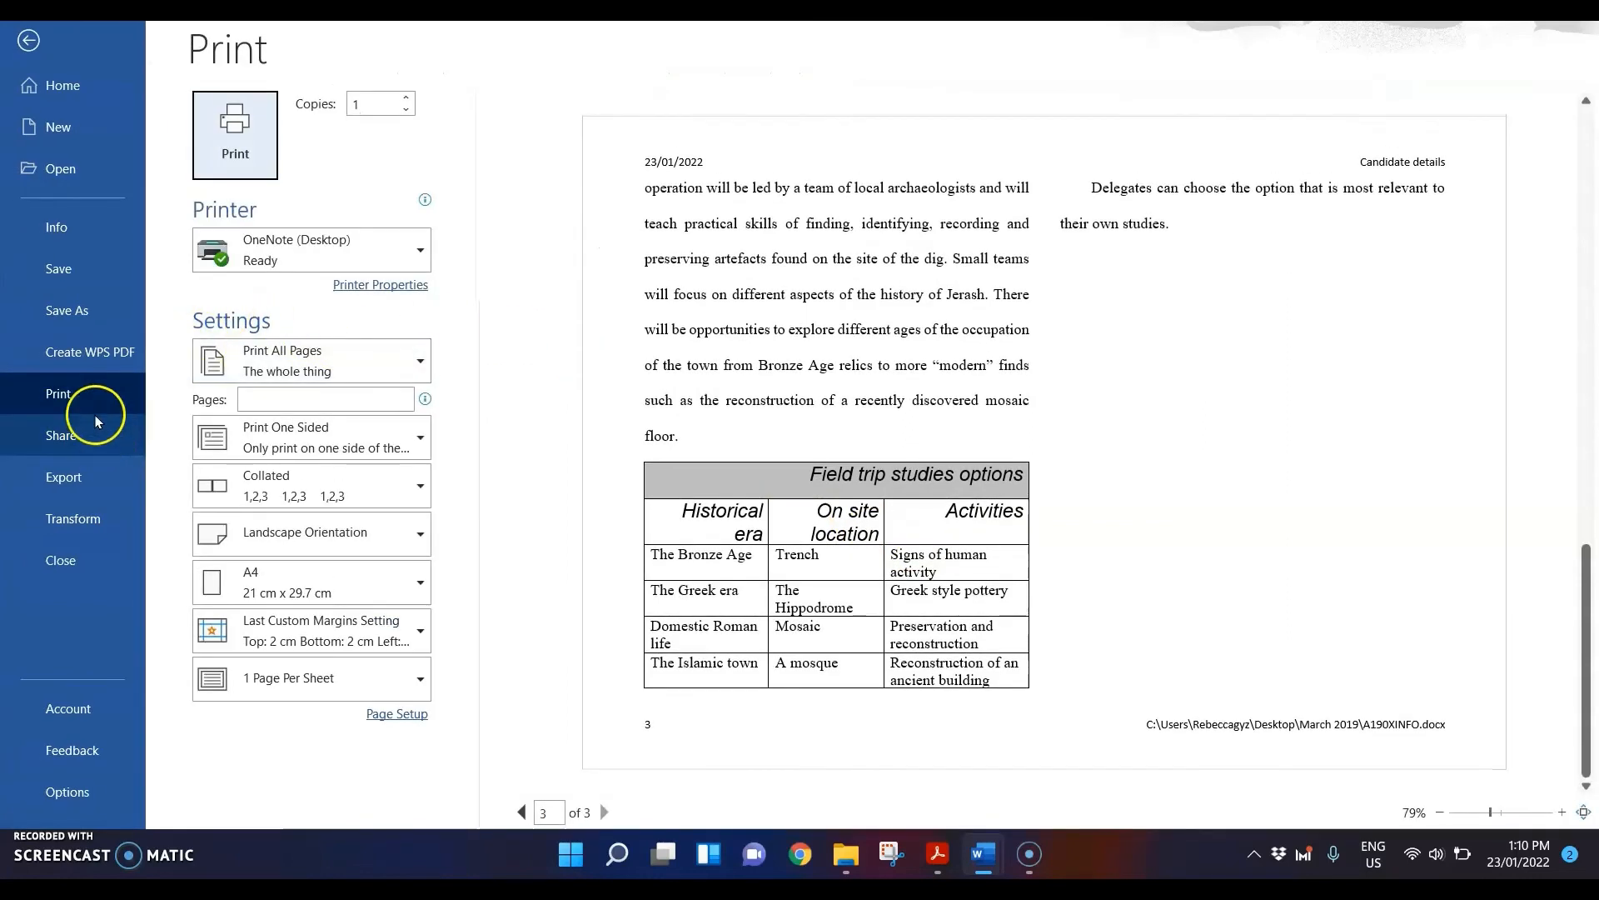
left_click(283, 245)
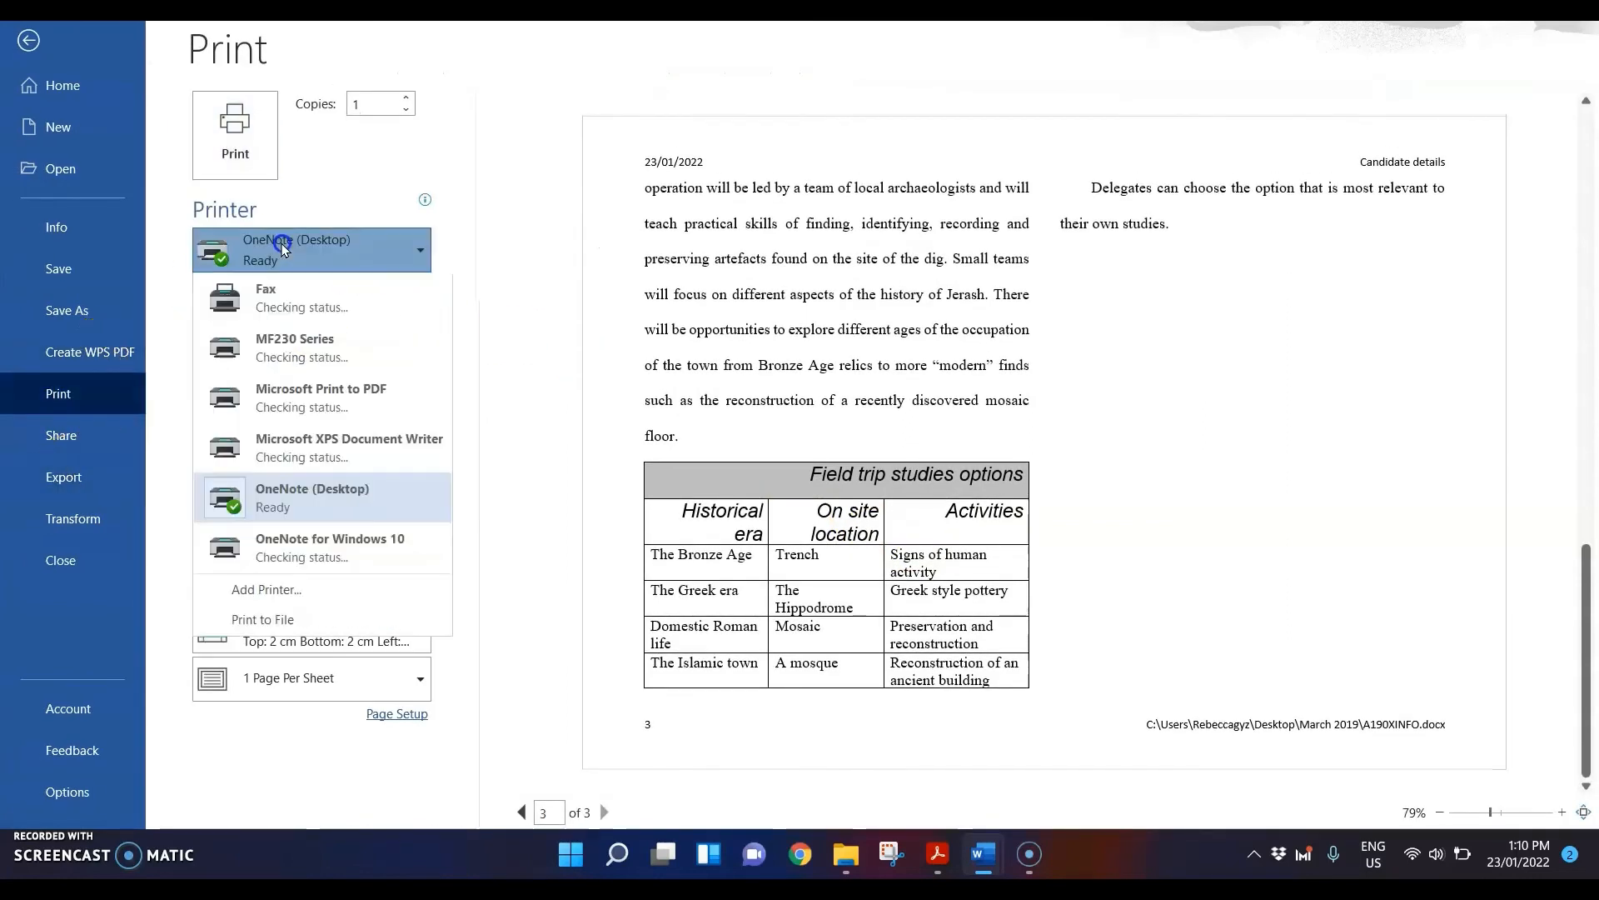
- Export A190XINFO.docx as a PDF named Printout1 in the March 2019 folder
left_click(60, 476)
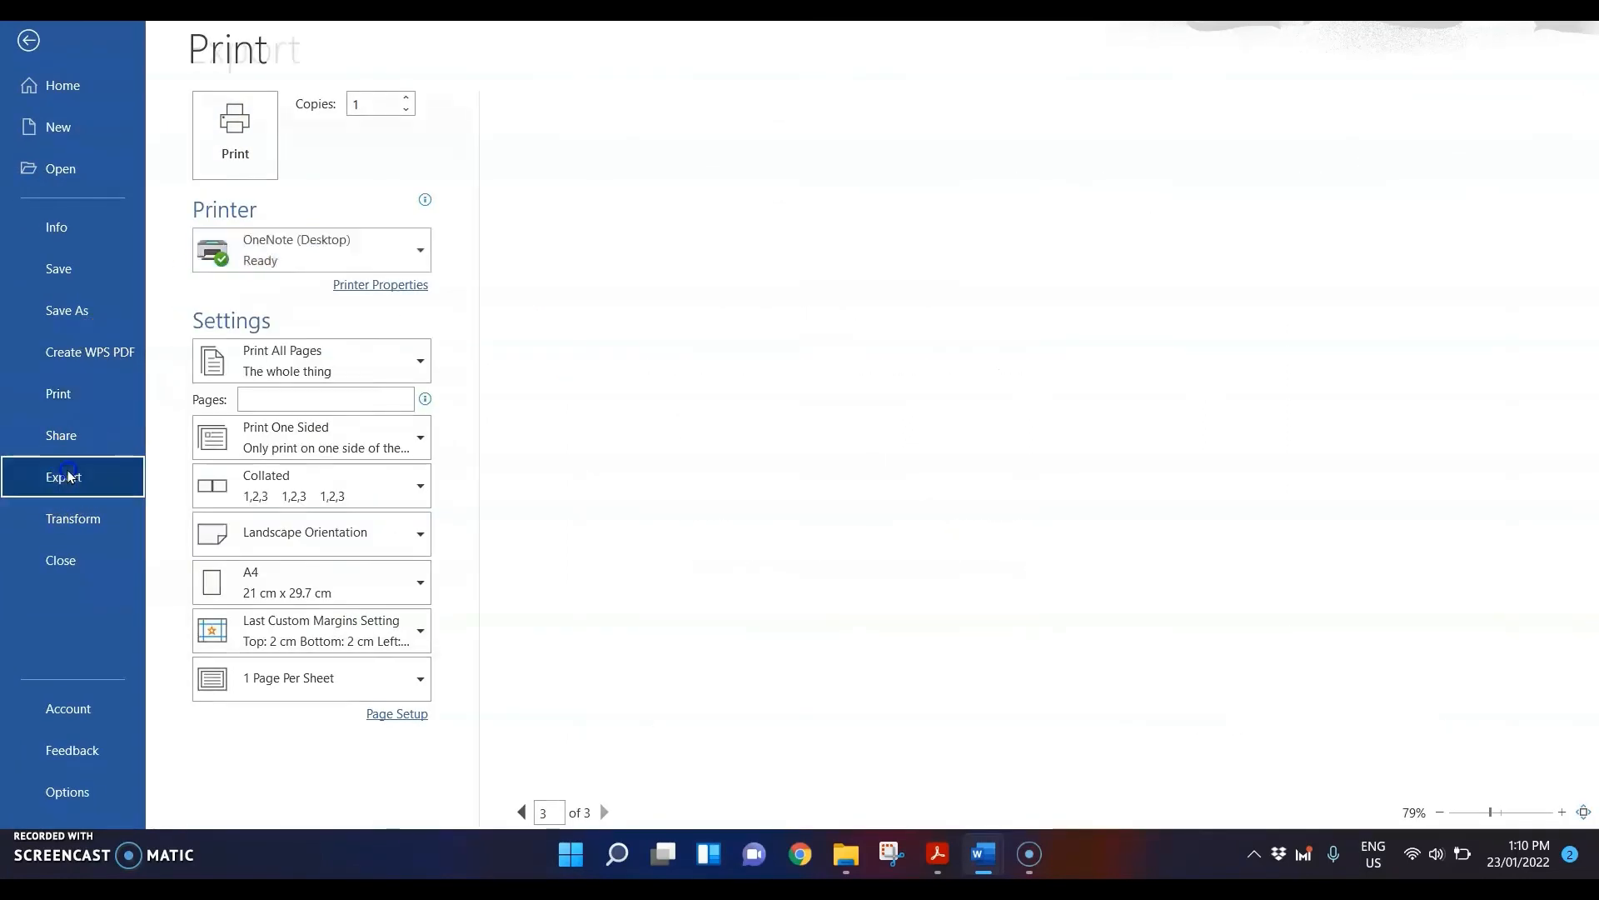
left_click(575, 275)
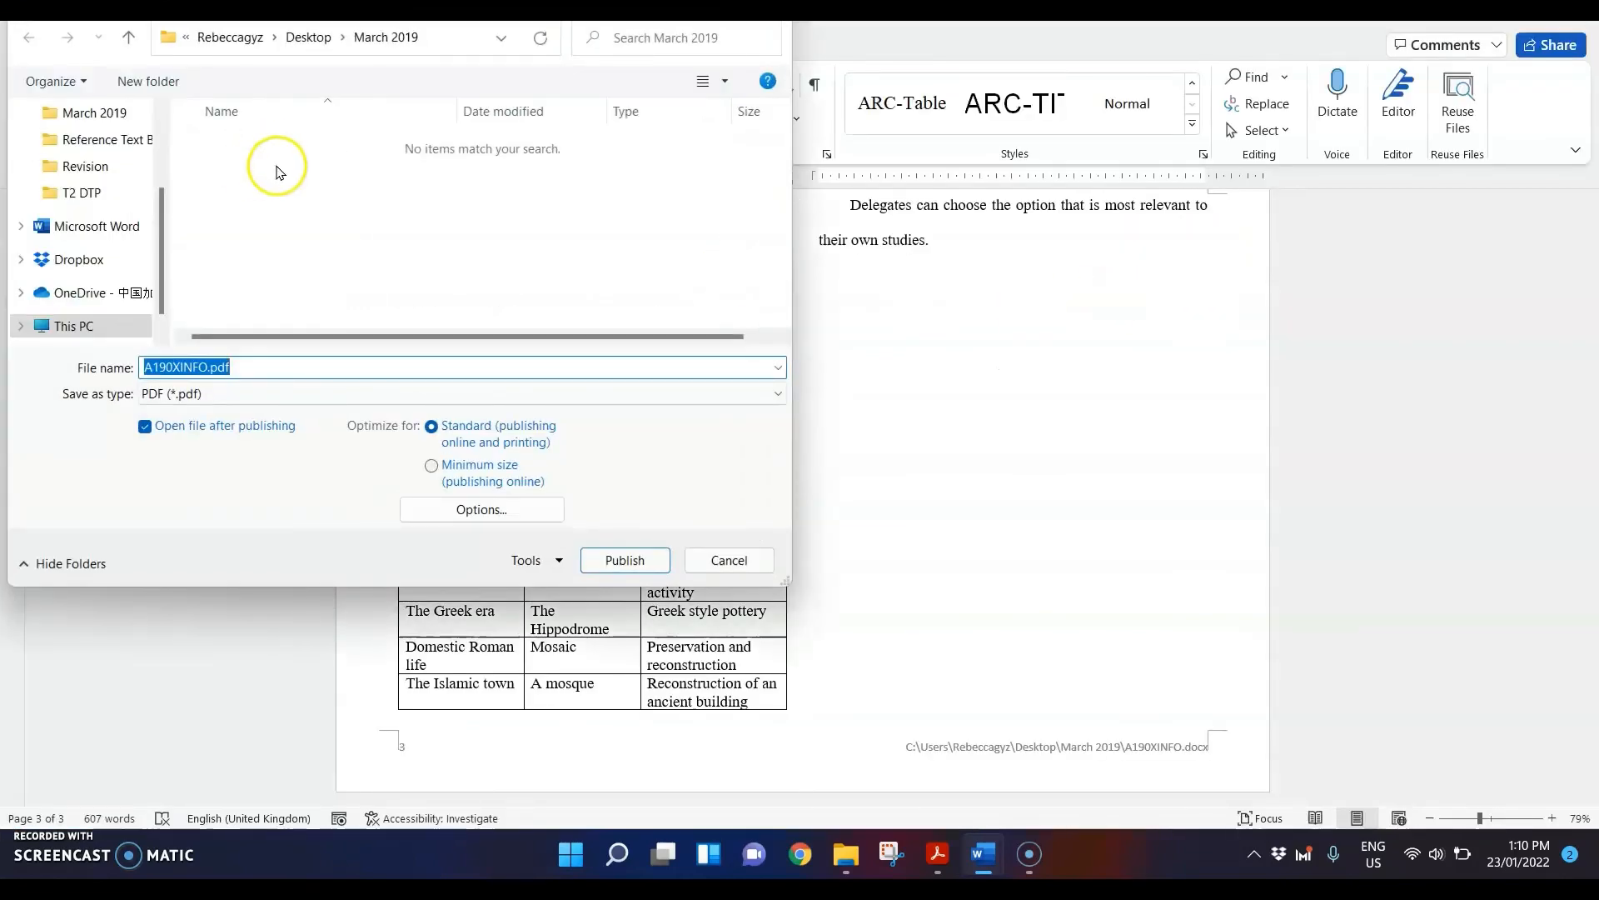
type("Printou")
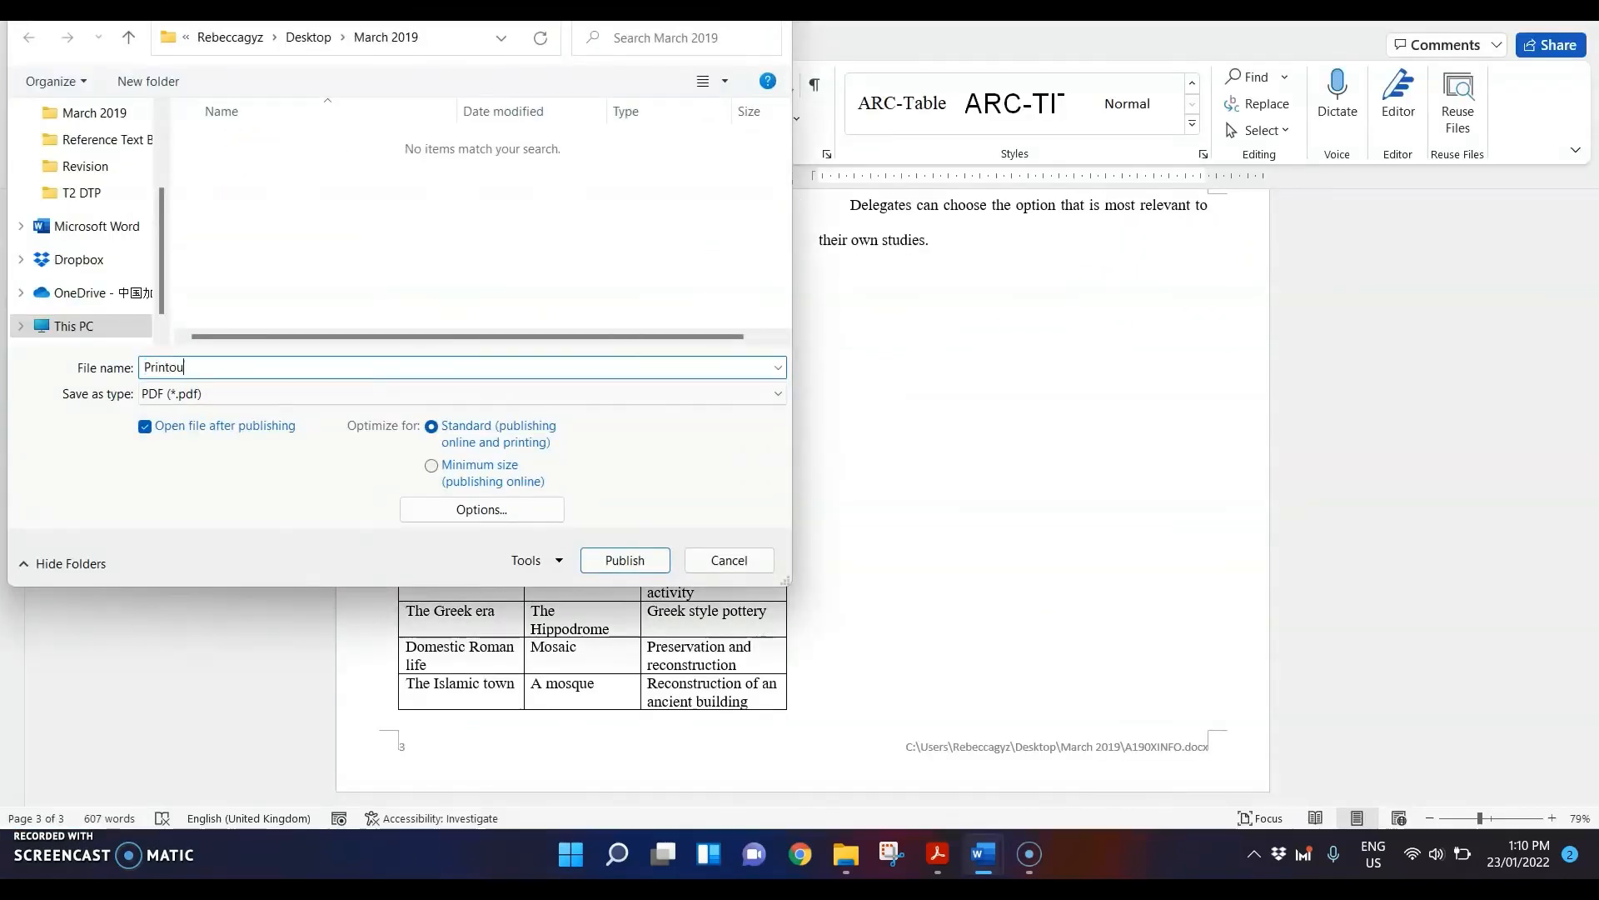
type("t")
type("1")
key("Return")
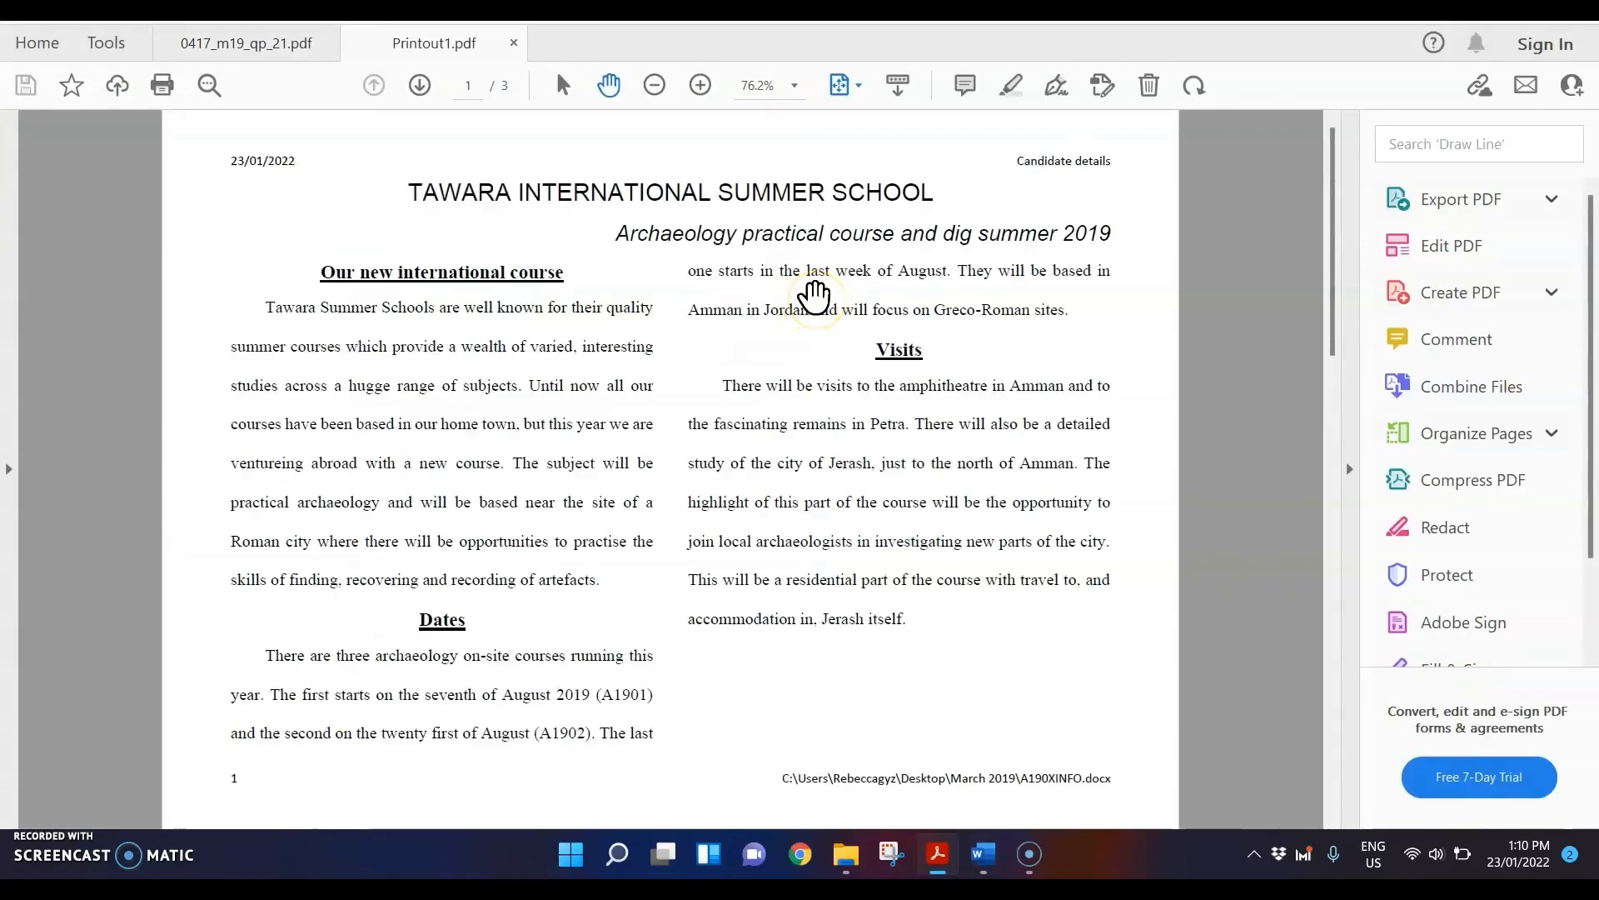
- Look through the pages of Printout1.pdf to check the layout of the text, picture and table
scroll(812, 296, "down", 3)
scroll(814, 296, "down", 3)
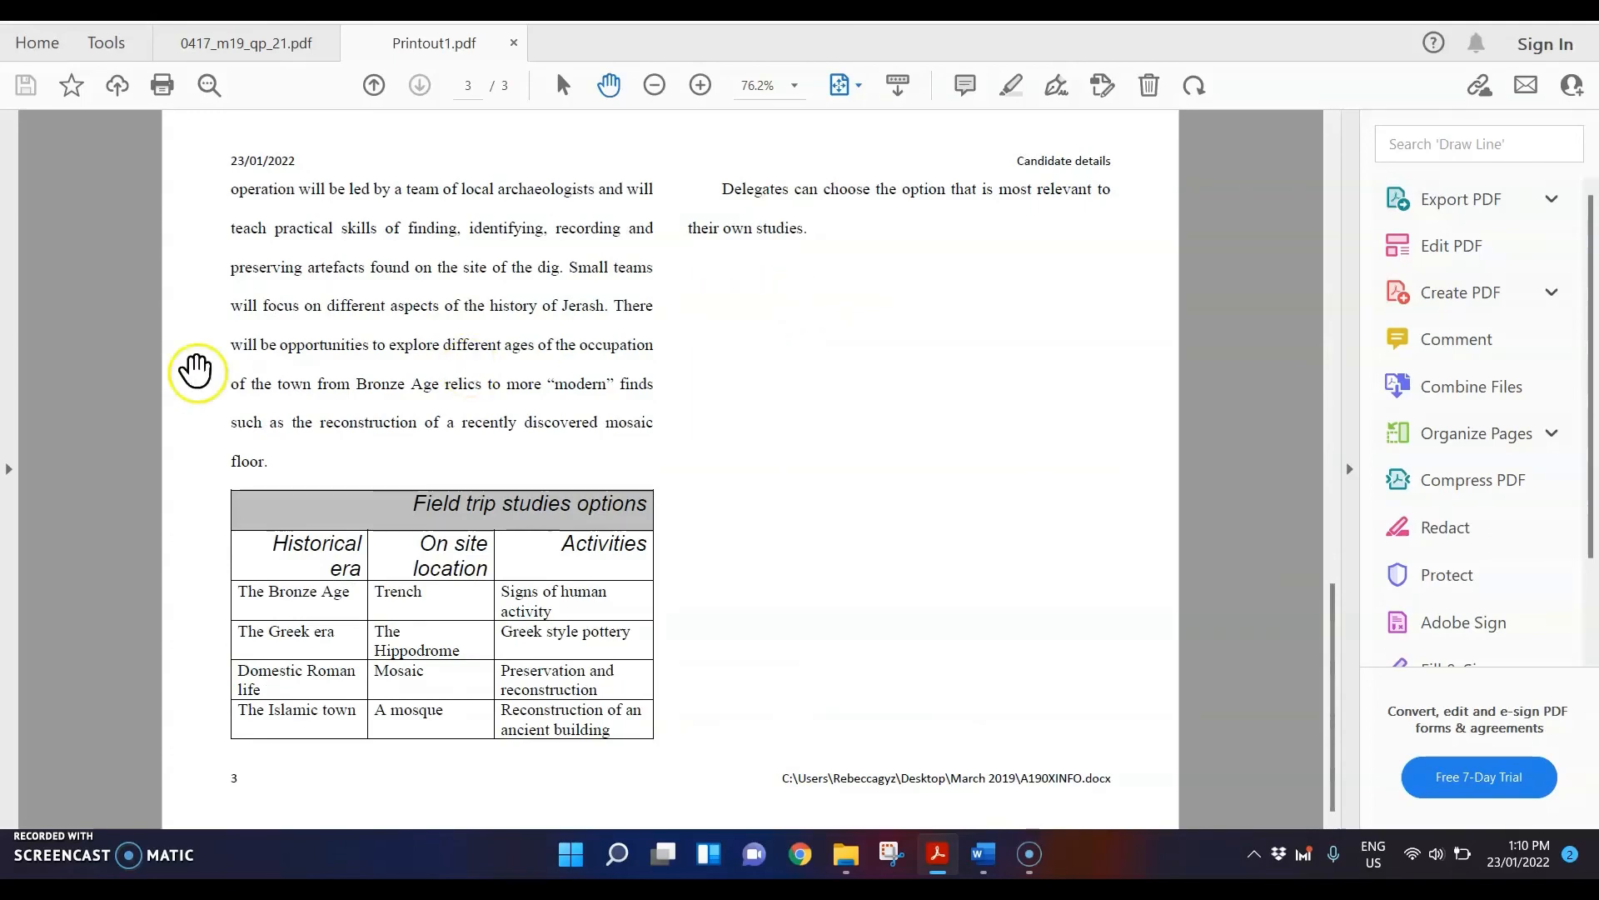
scroll(347, 368, "up", 3)
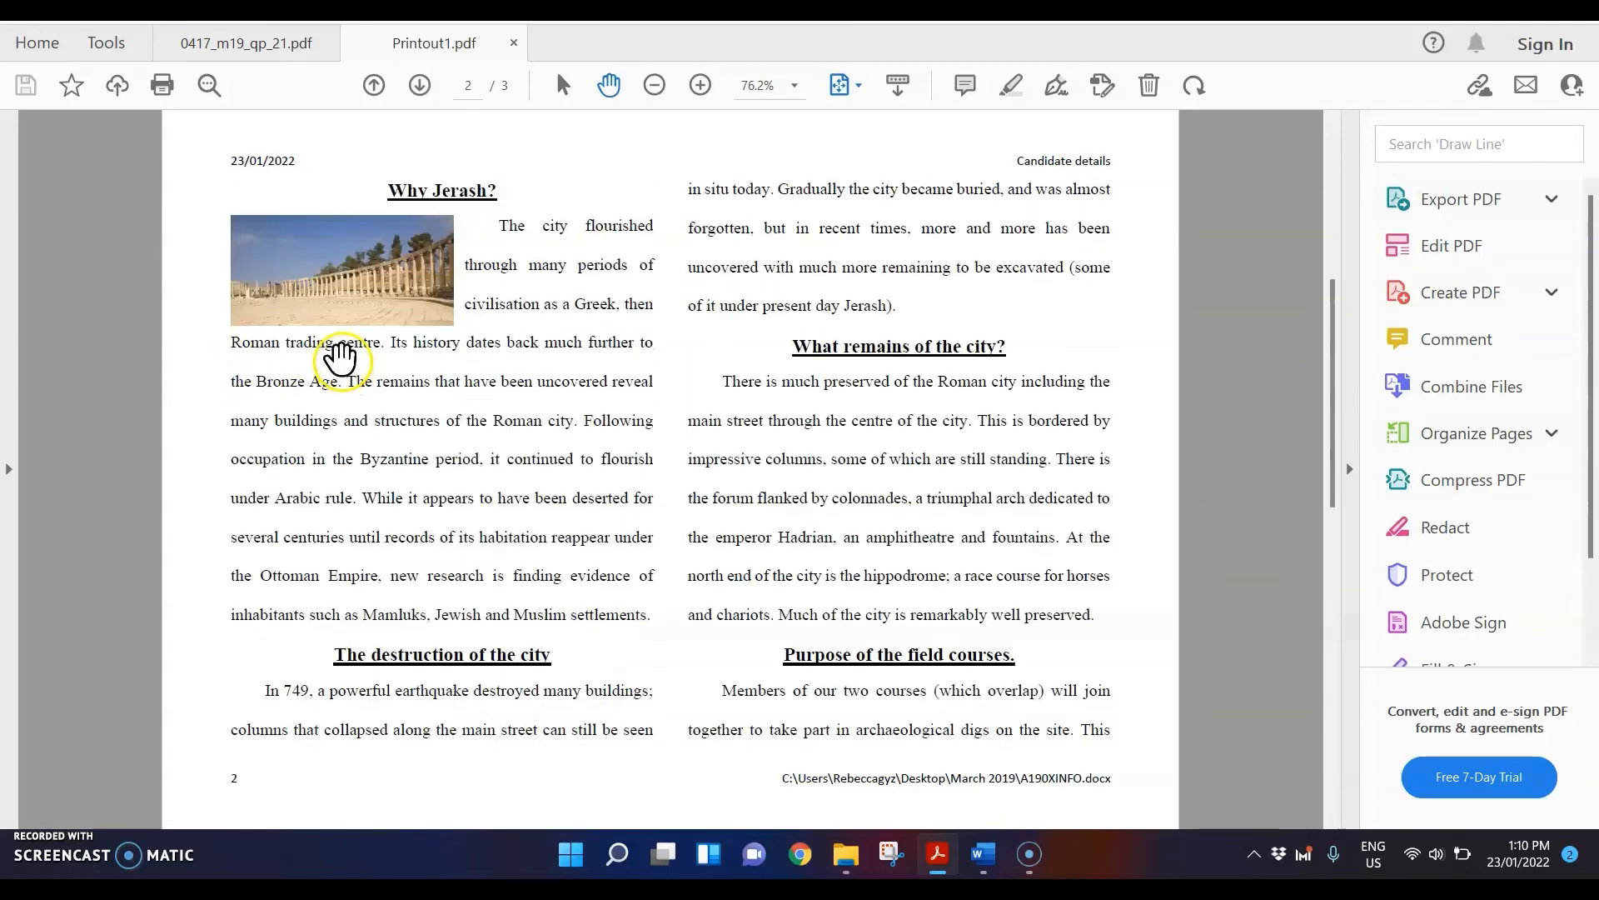